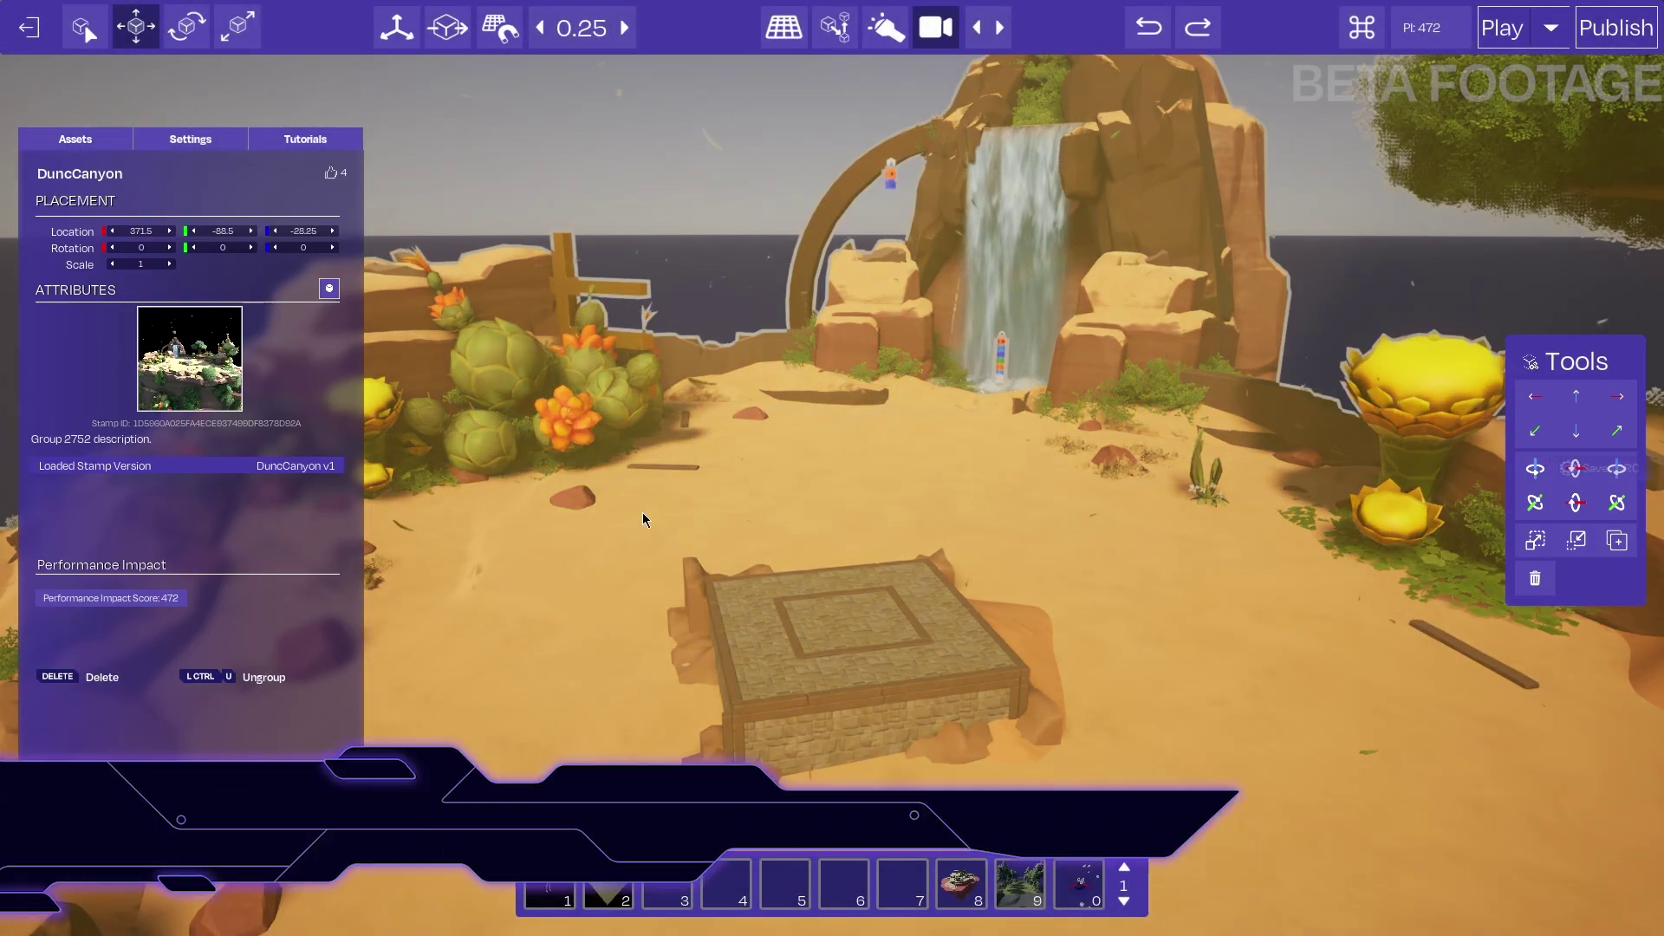
Place the saved Utropia Sawblade stamp on the stone platform and move it down to location 382, -72.5, 7.5
right_click_drag(643, 511, 688, 544)
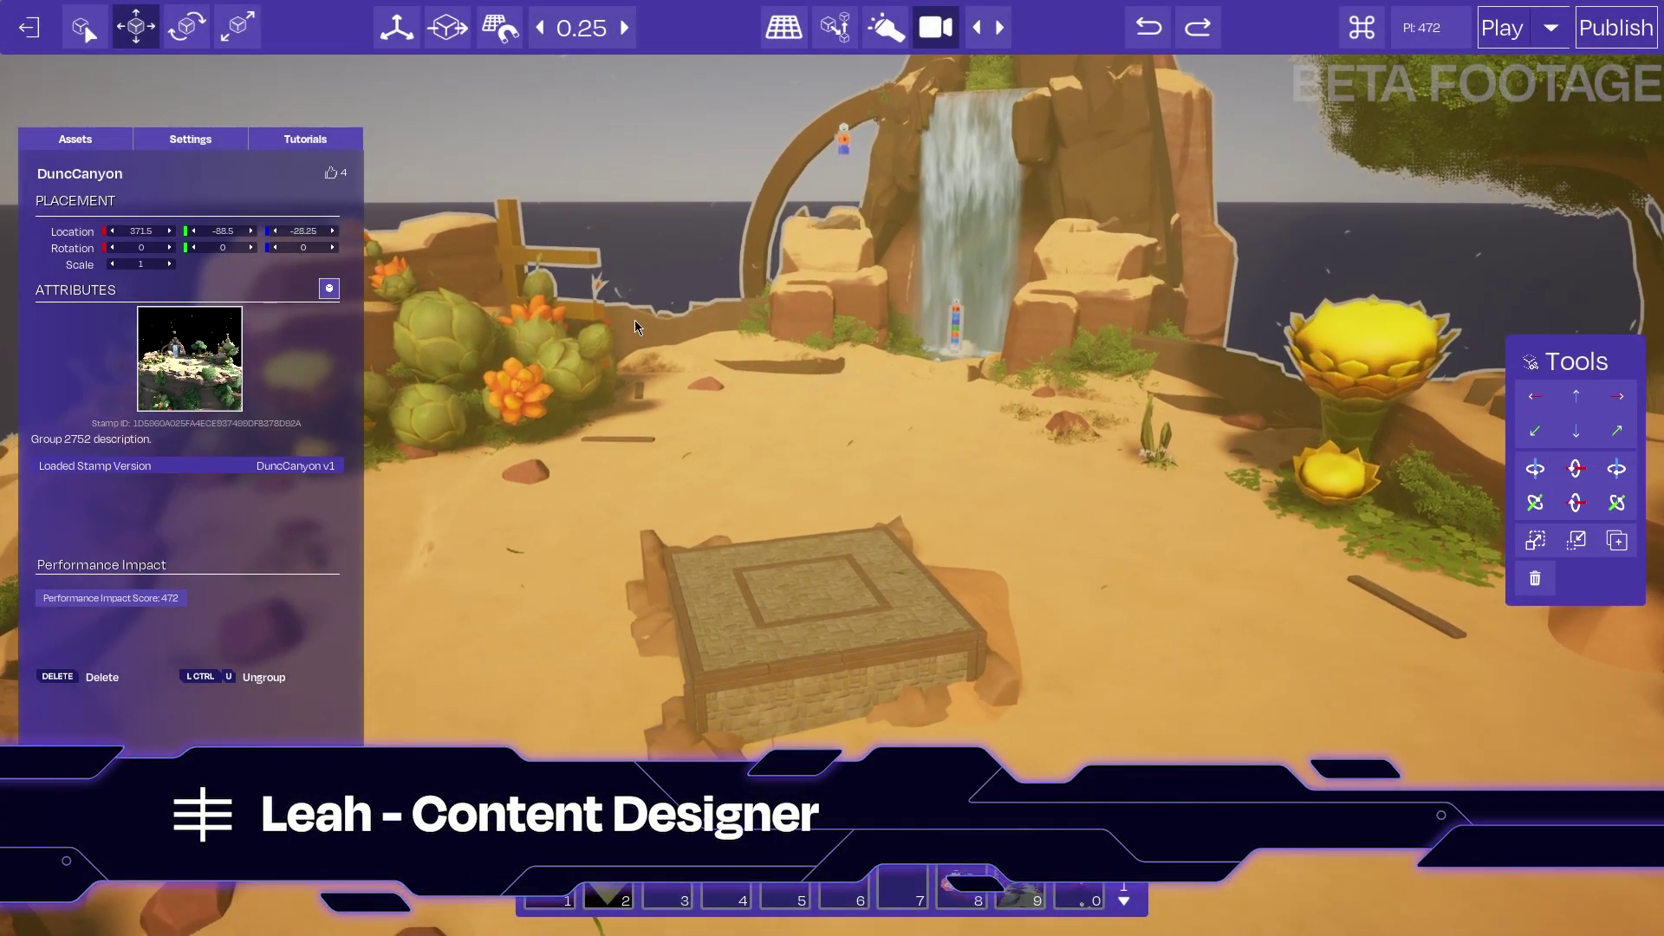
left_click(644, 229)
right_click_drag(662, 278, 611, 297)
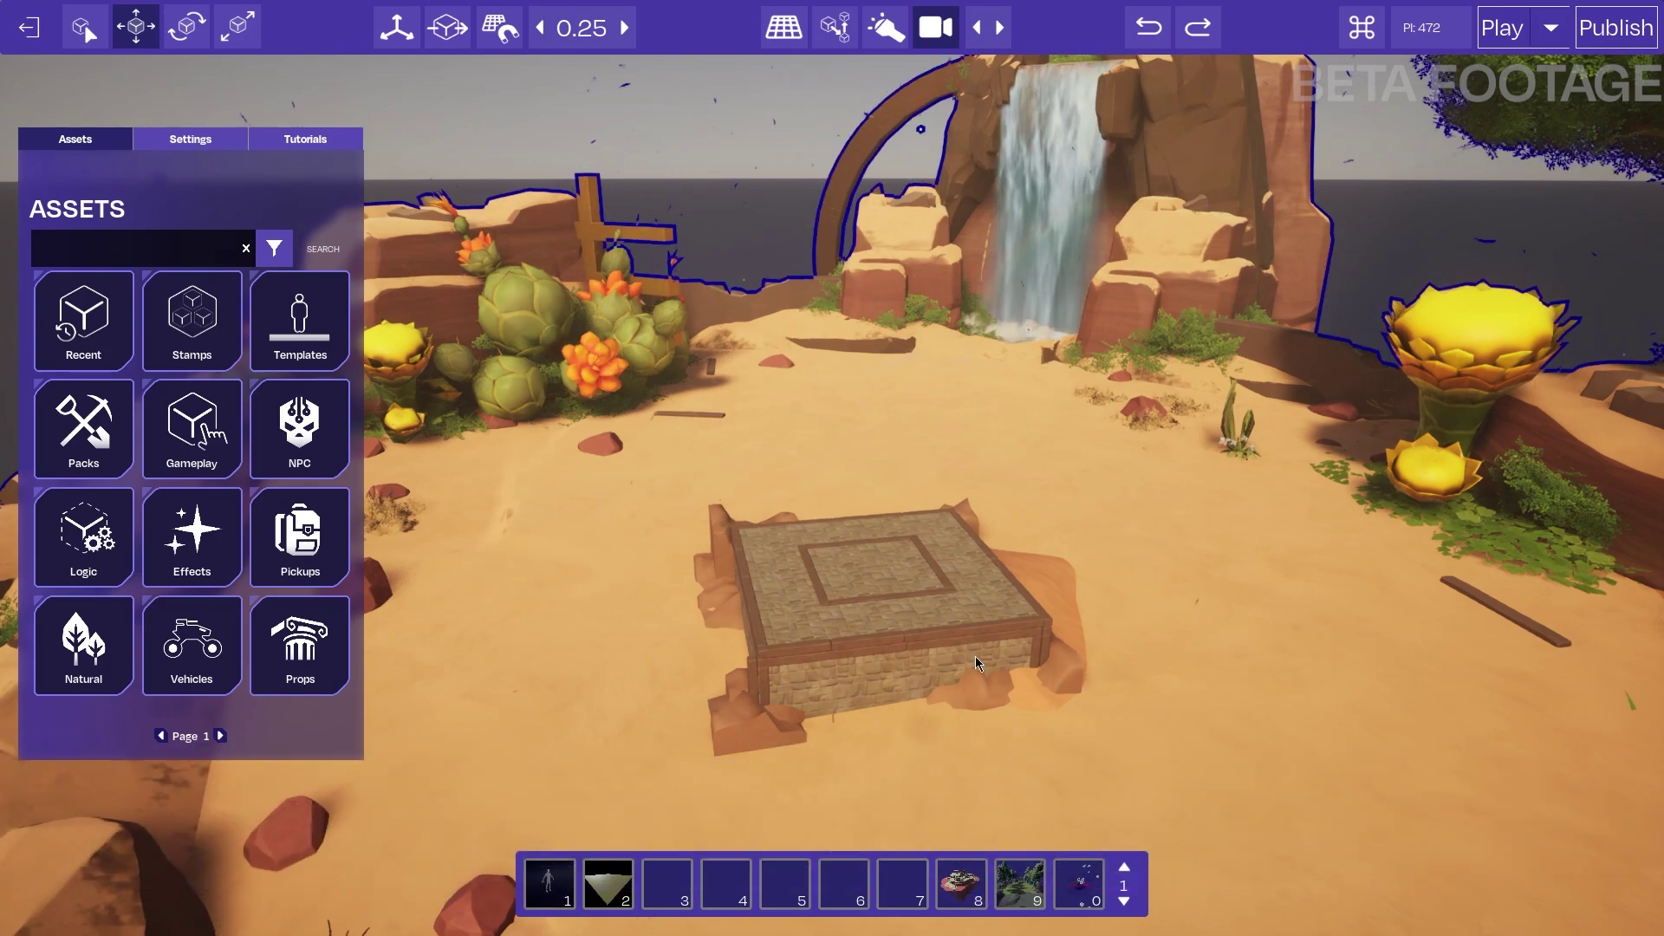
left_click(1078, 893)
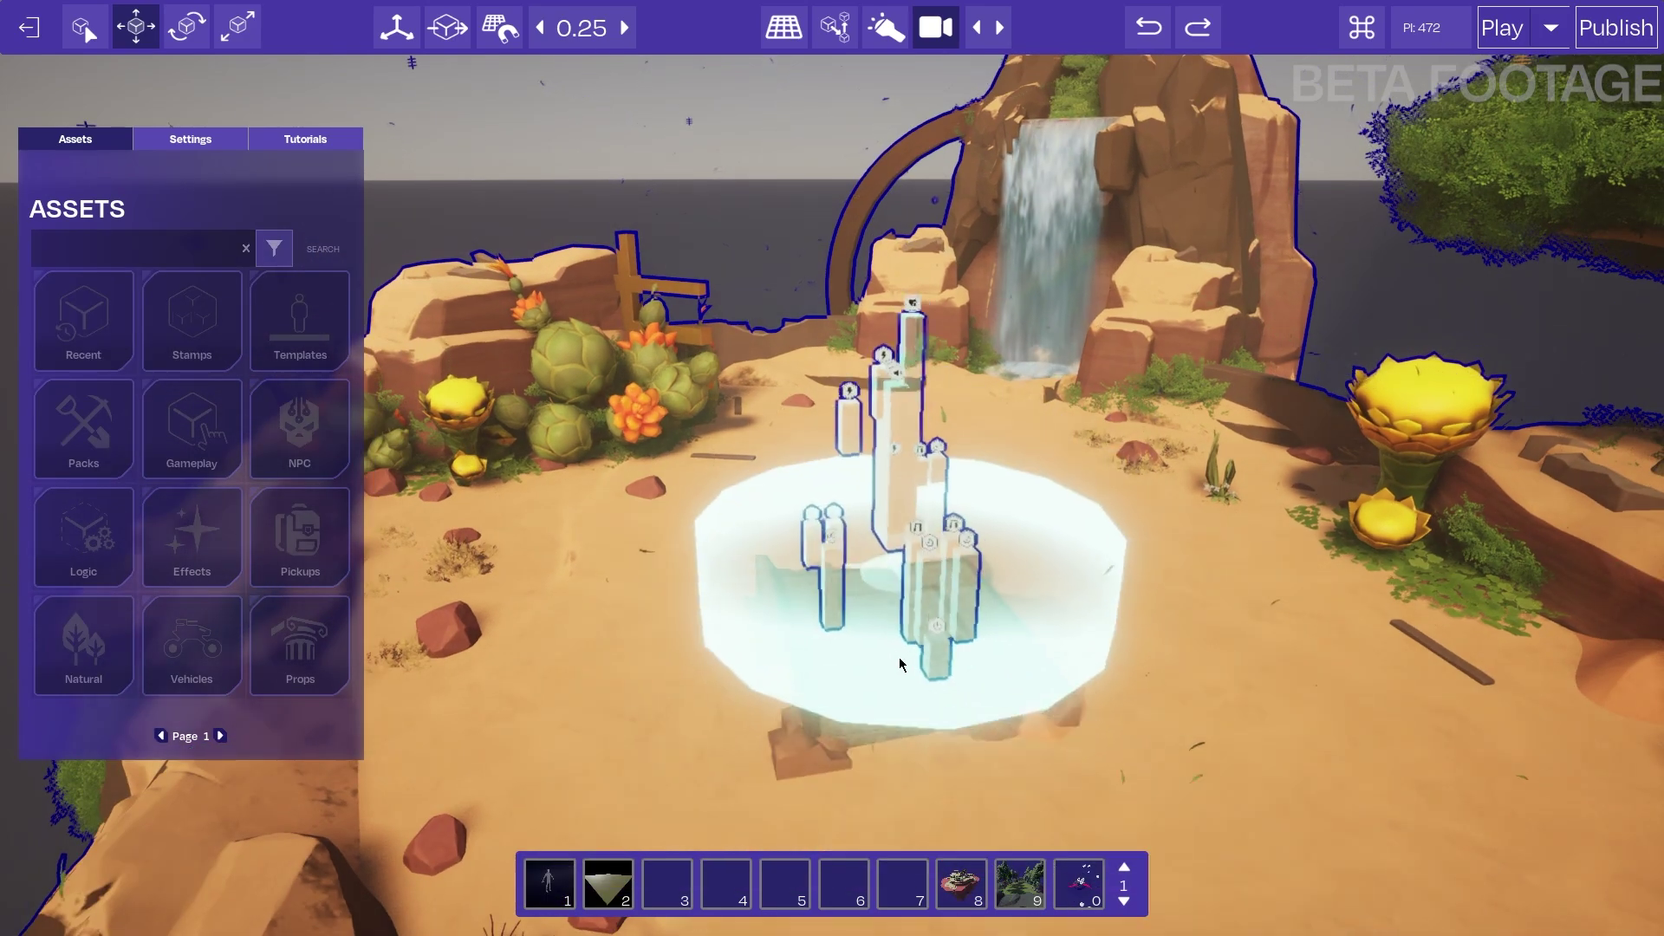
left_click(898, 653)
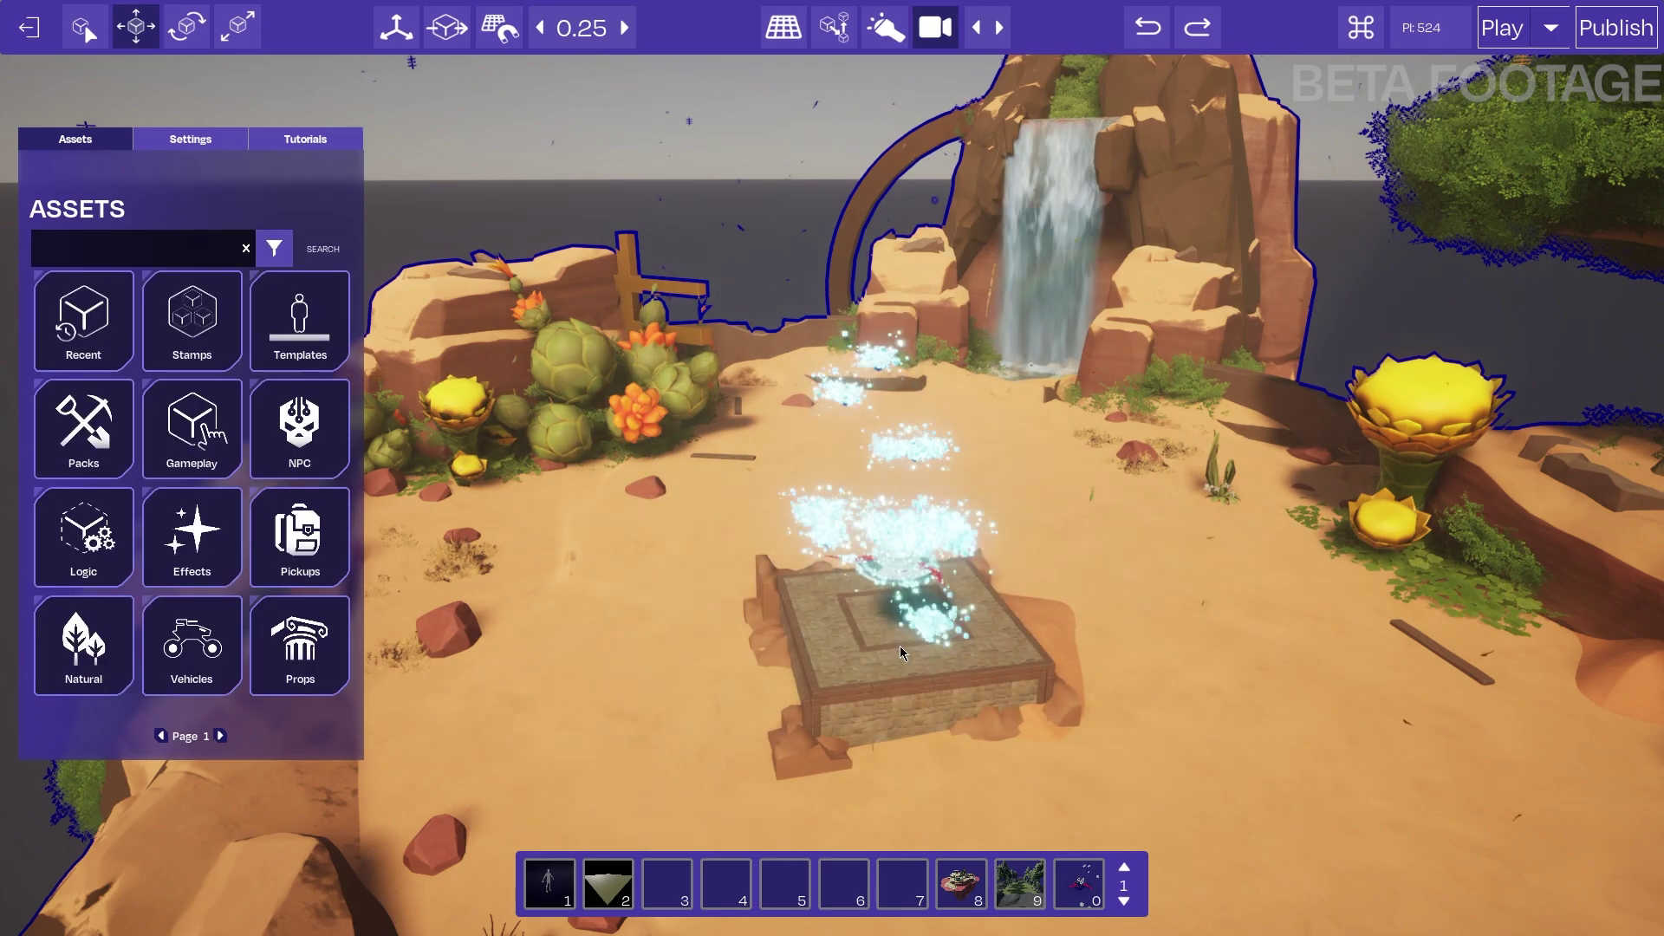
left_click(888, 582)
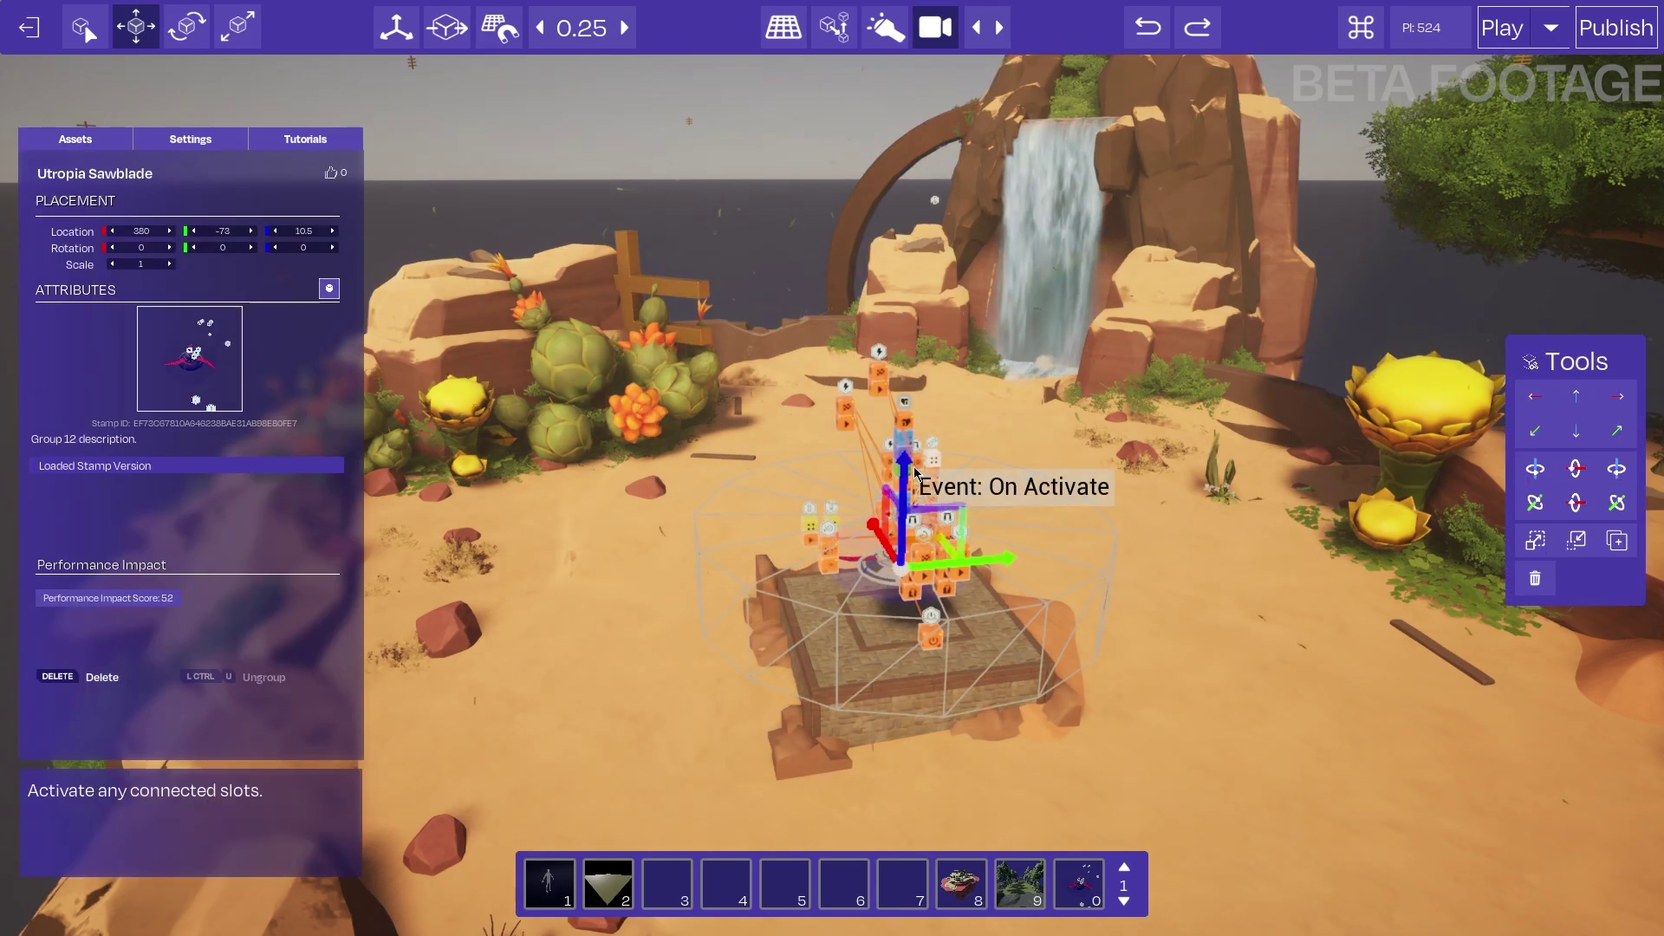
left_click_drag(911, 504, 935, 635)
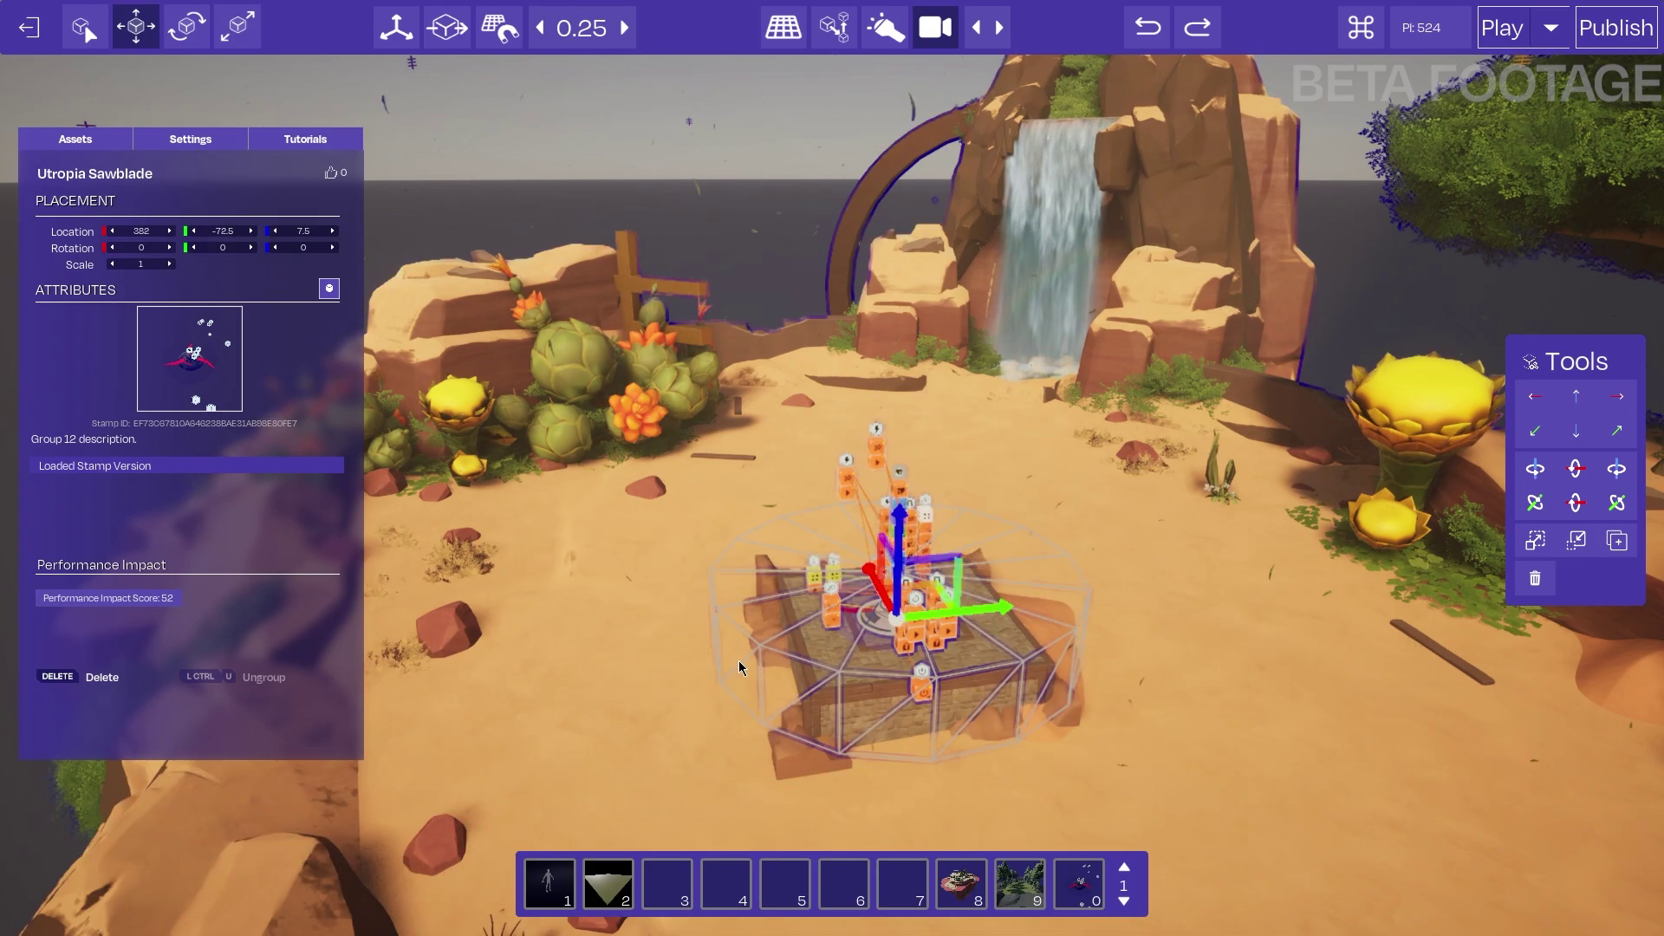
Examine the placed sawblade stamp on the platform, with its logic nodes, links and surrounding trigger volume
key("w")
right_click_drag(720, 668, 717, 793)
key("w")
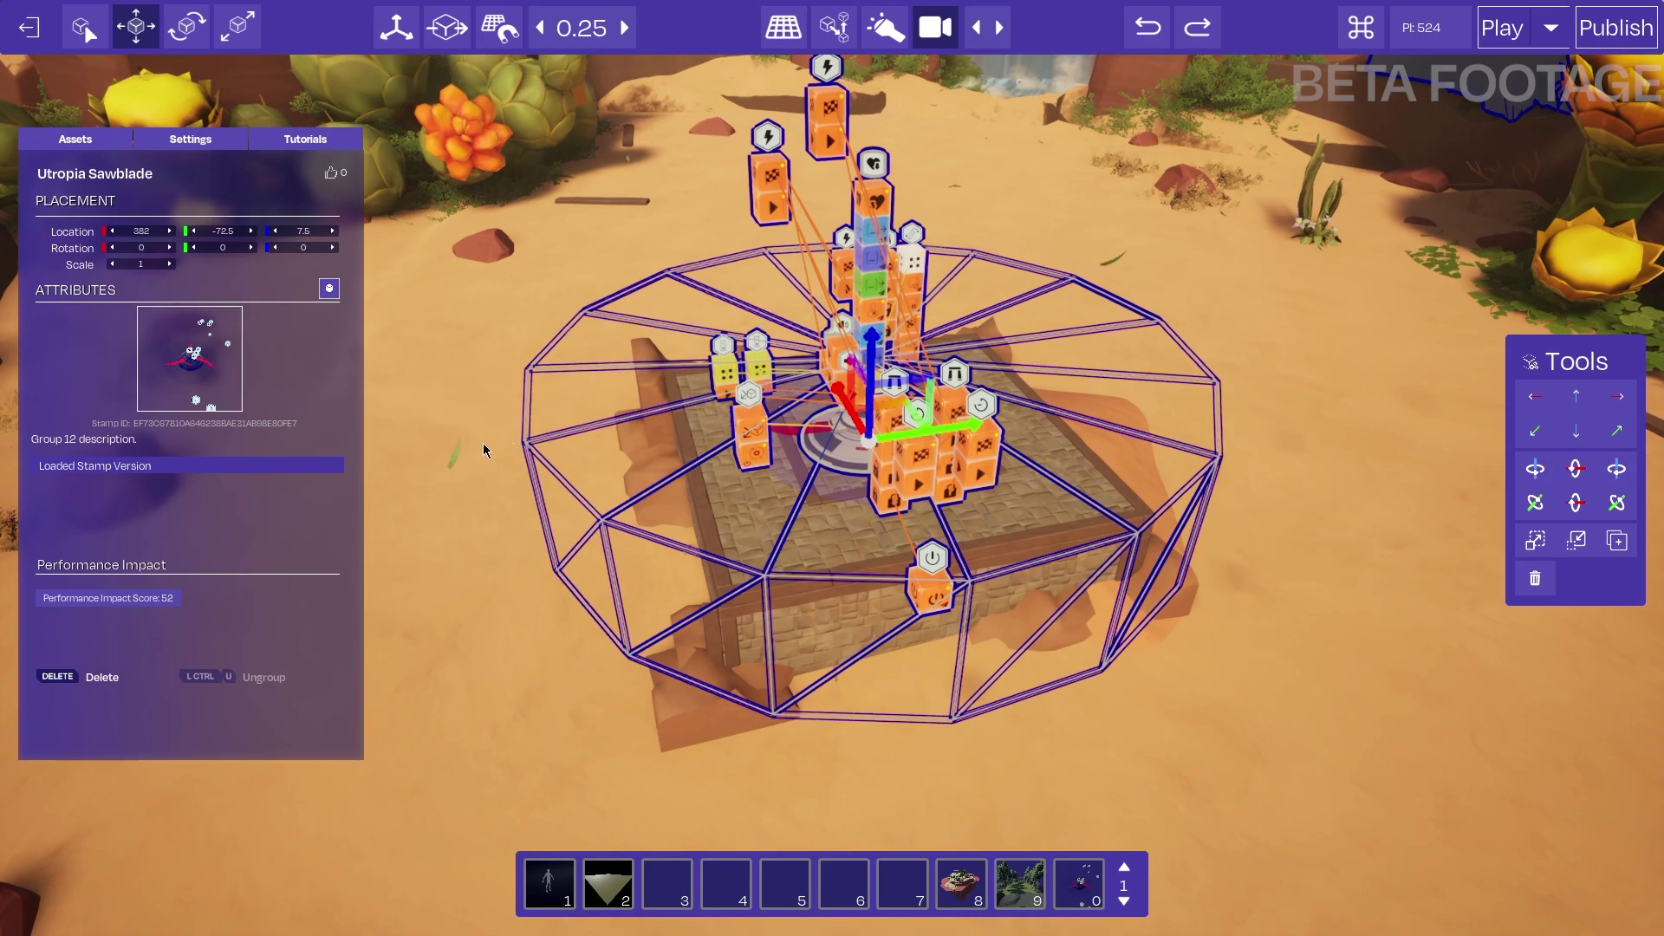
mouse_move(483, 446)
right_mouse_down()
mouse_move(470, 390)
mouse_move(478, 434)
right_mouse_up()
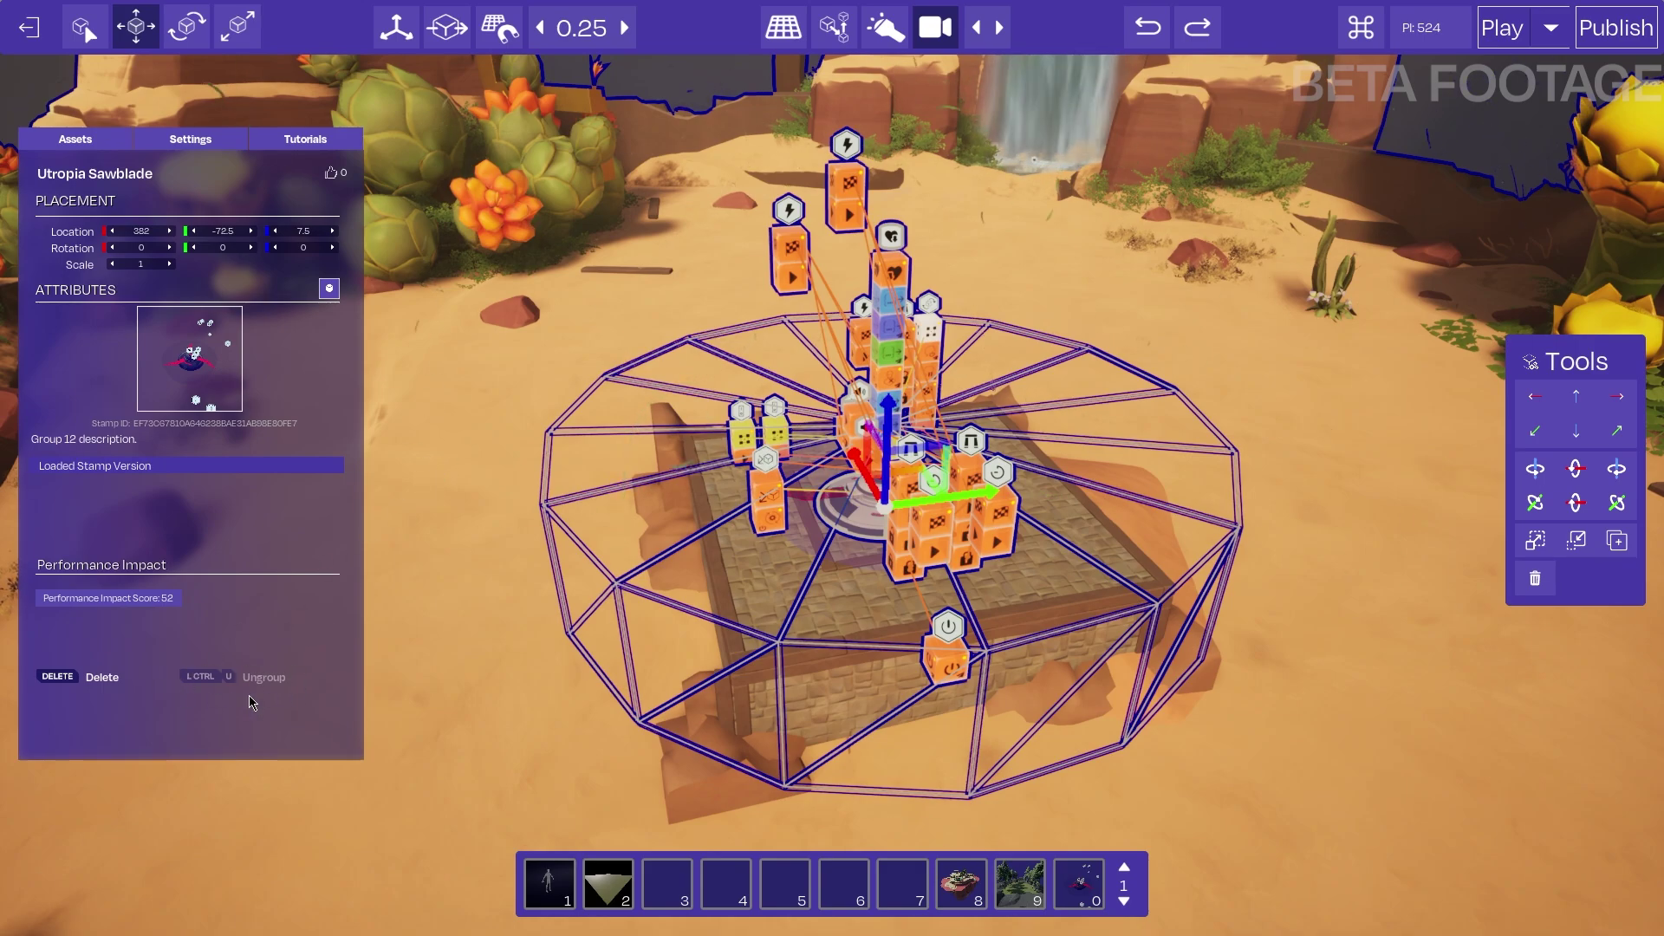
right_click_drag(540, 604, 606, 604)
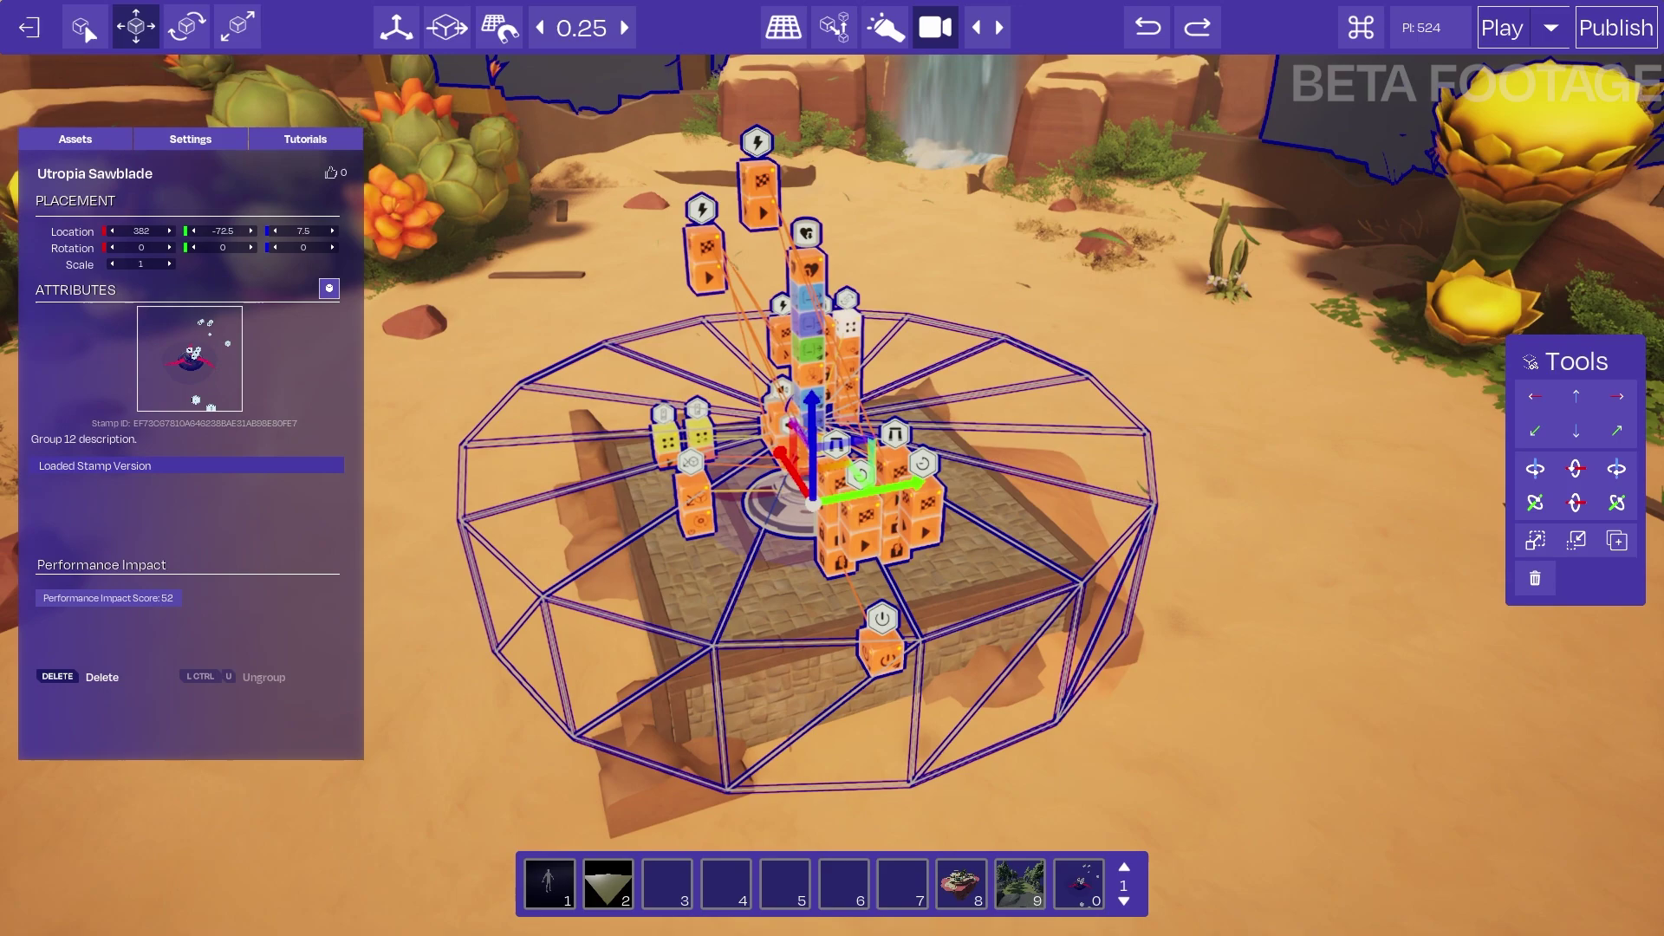
left_click(702, 572)
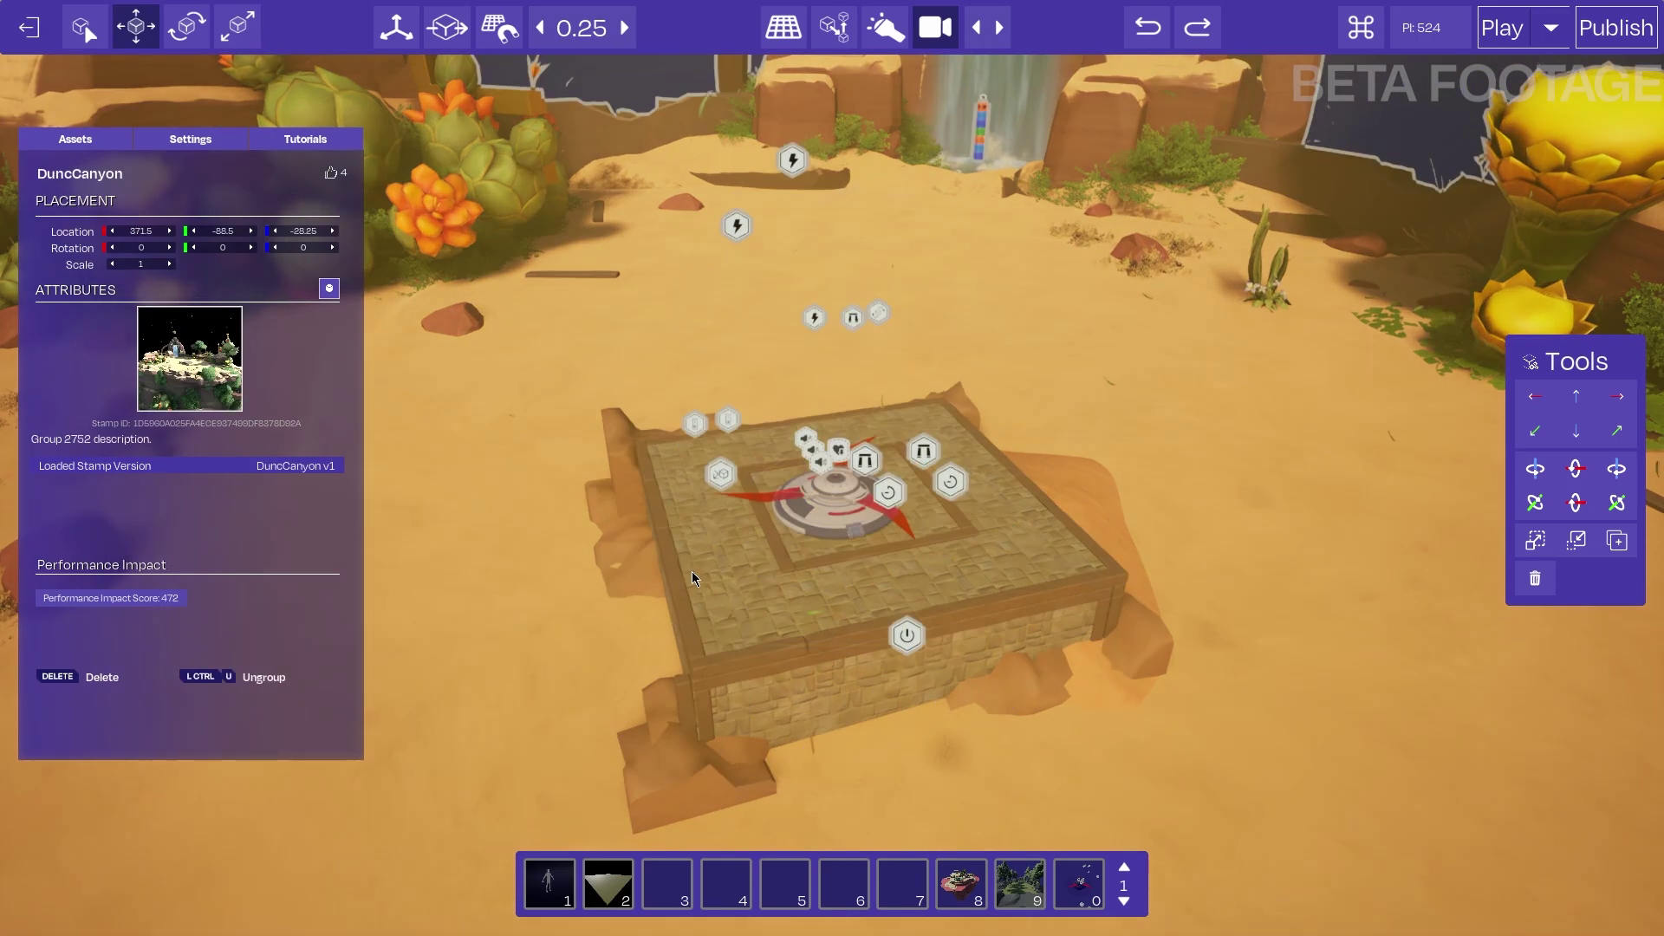
left_click(651, 94)
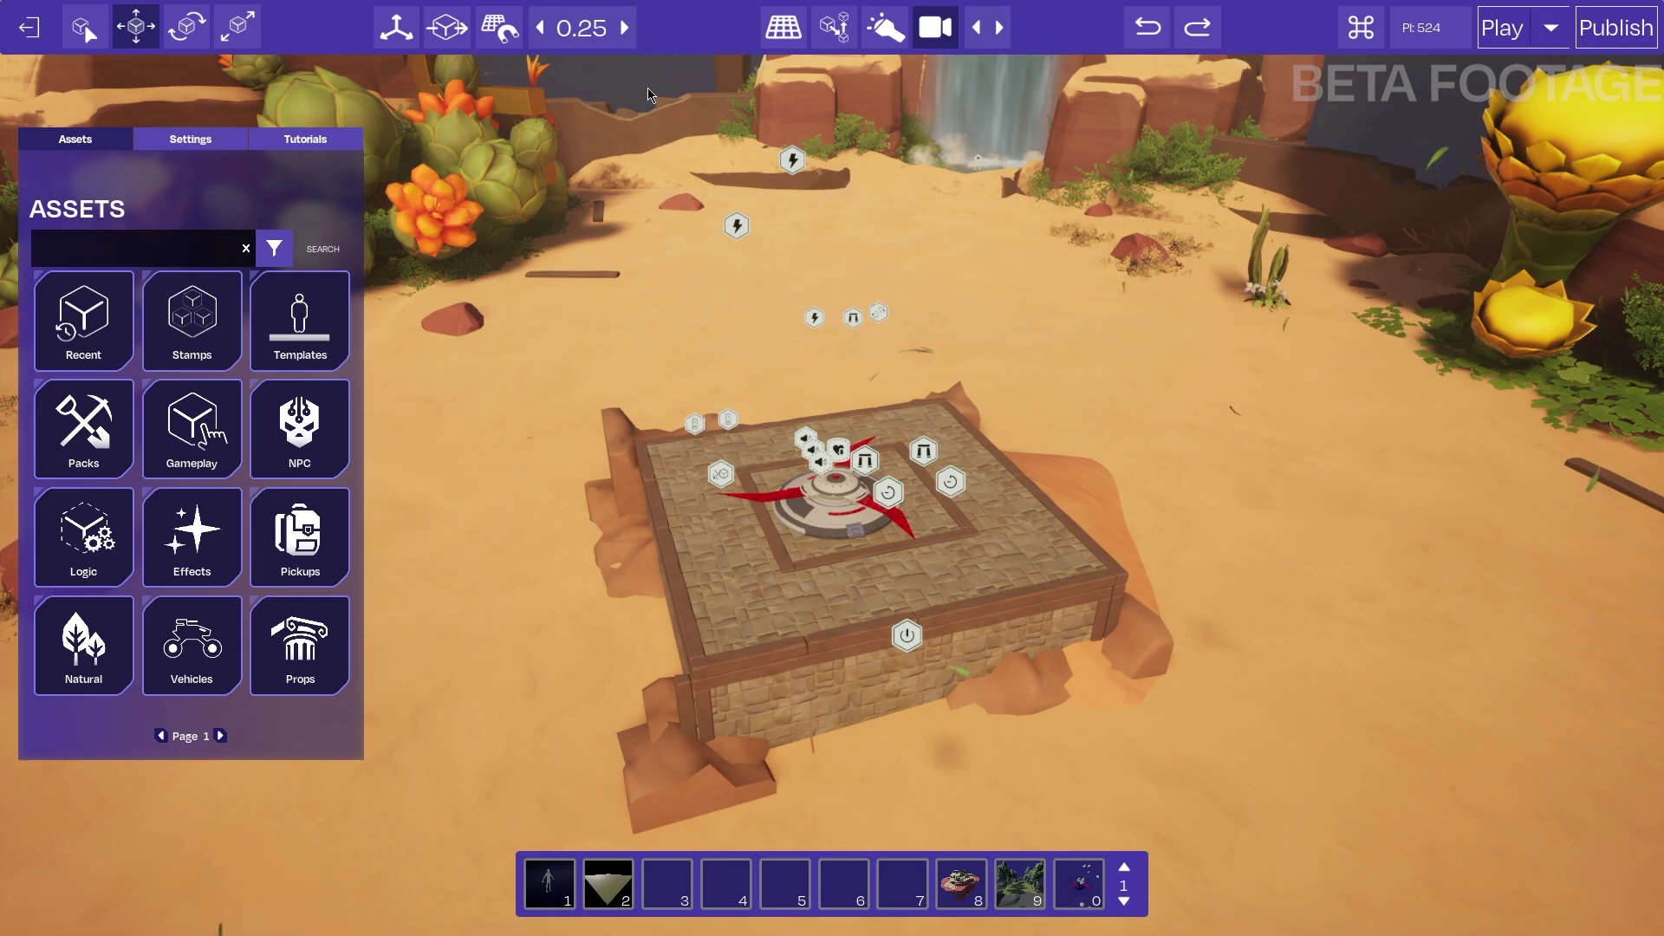
left_click(828, 501)
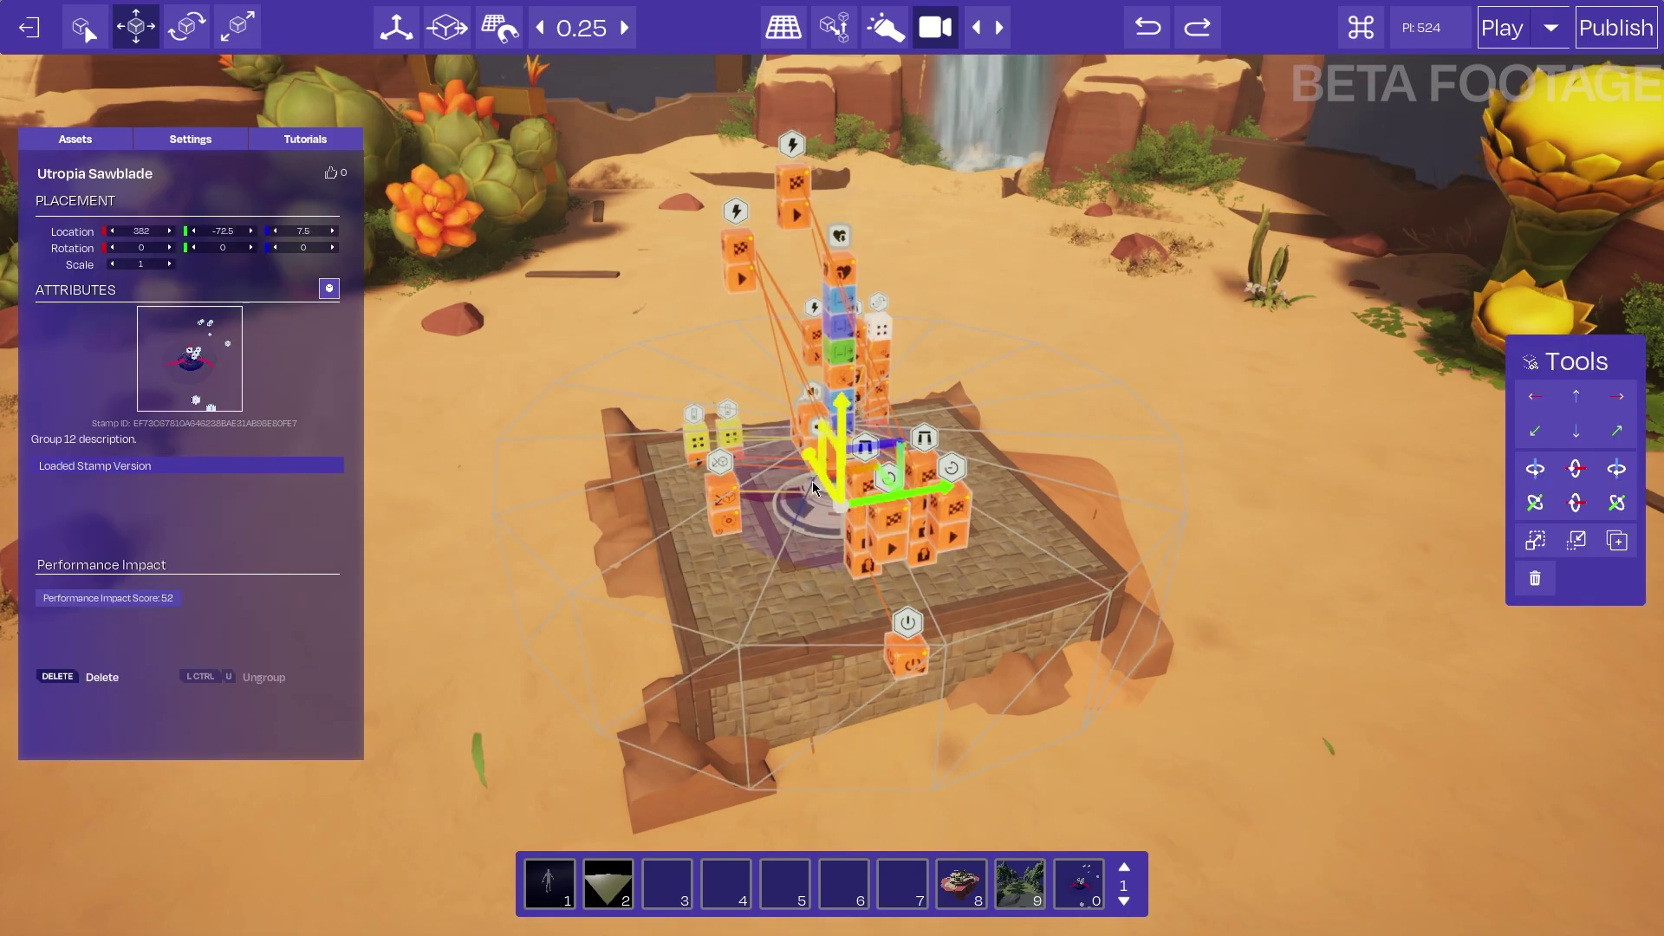
right_click_drag(783, 528, 799, 528)
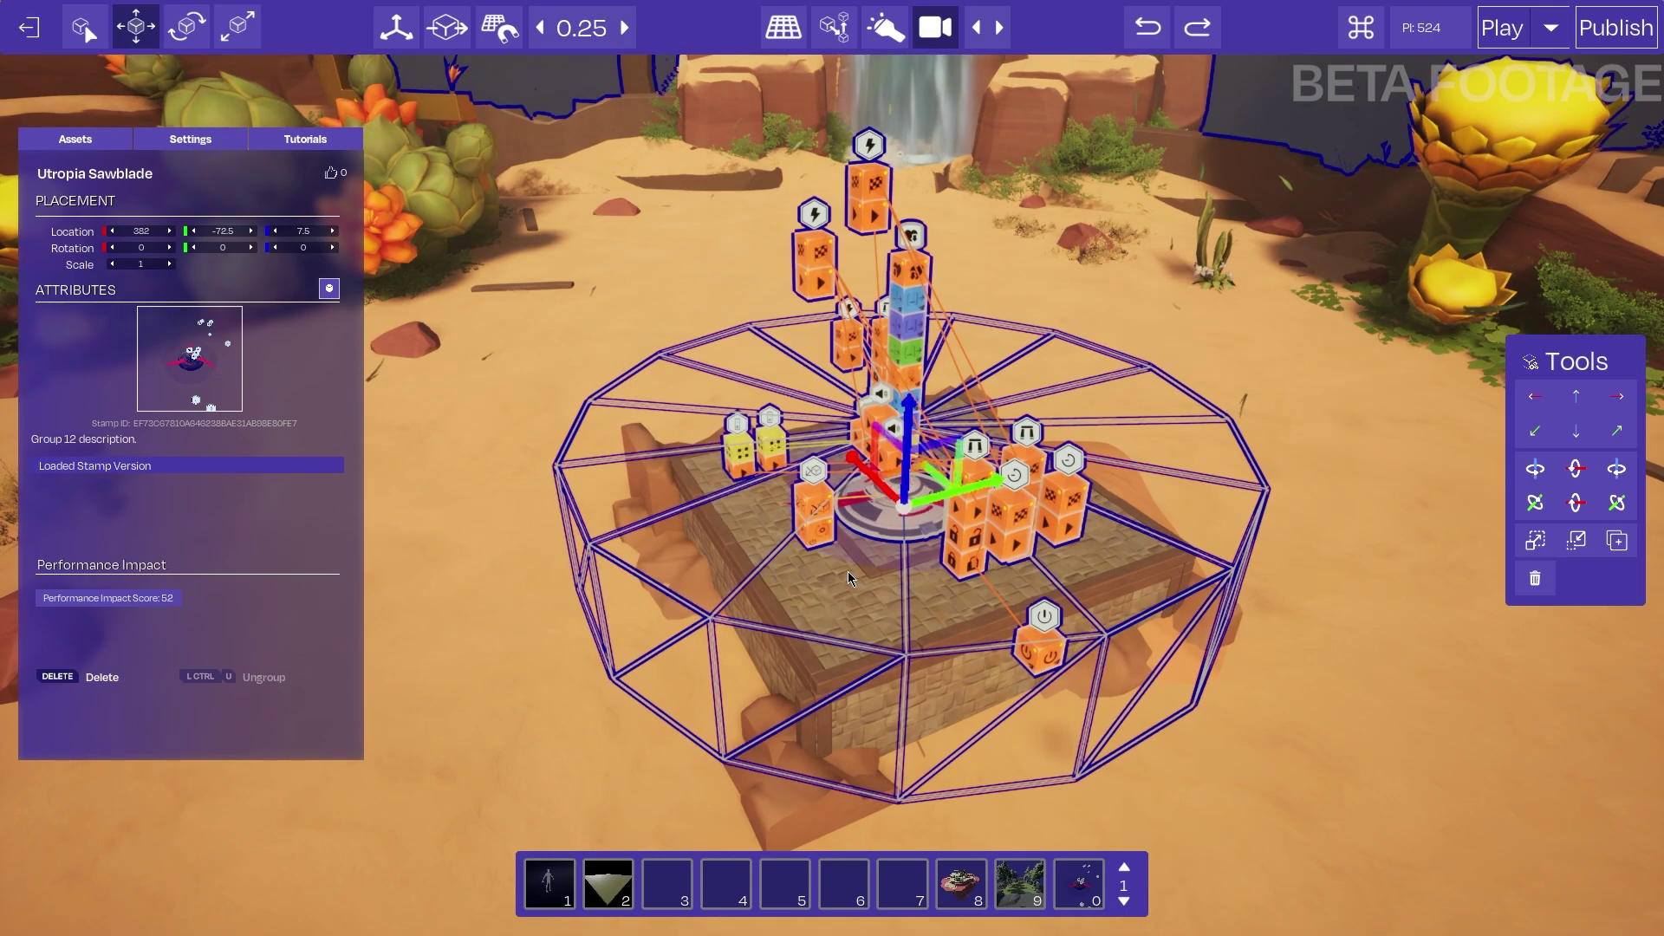
left_click(1162, 581)
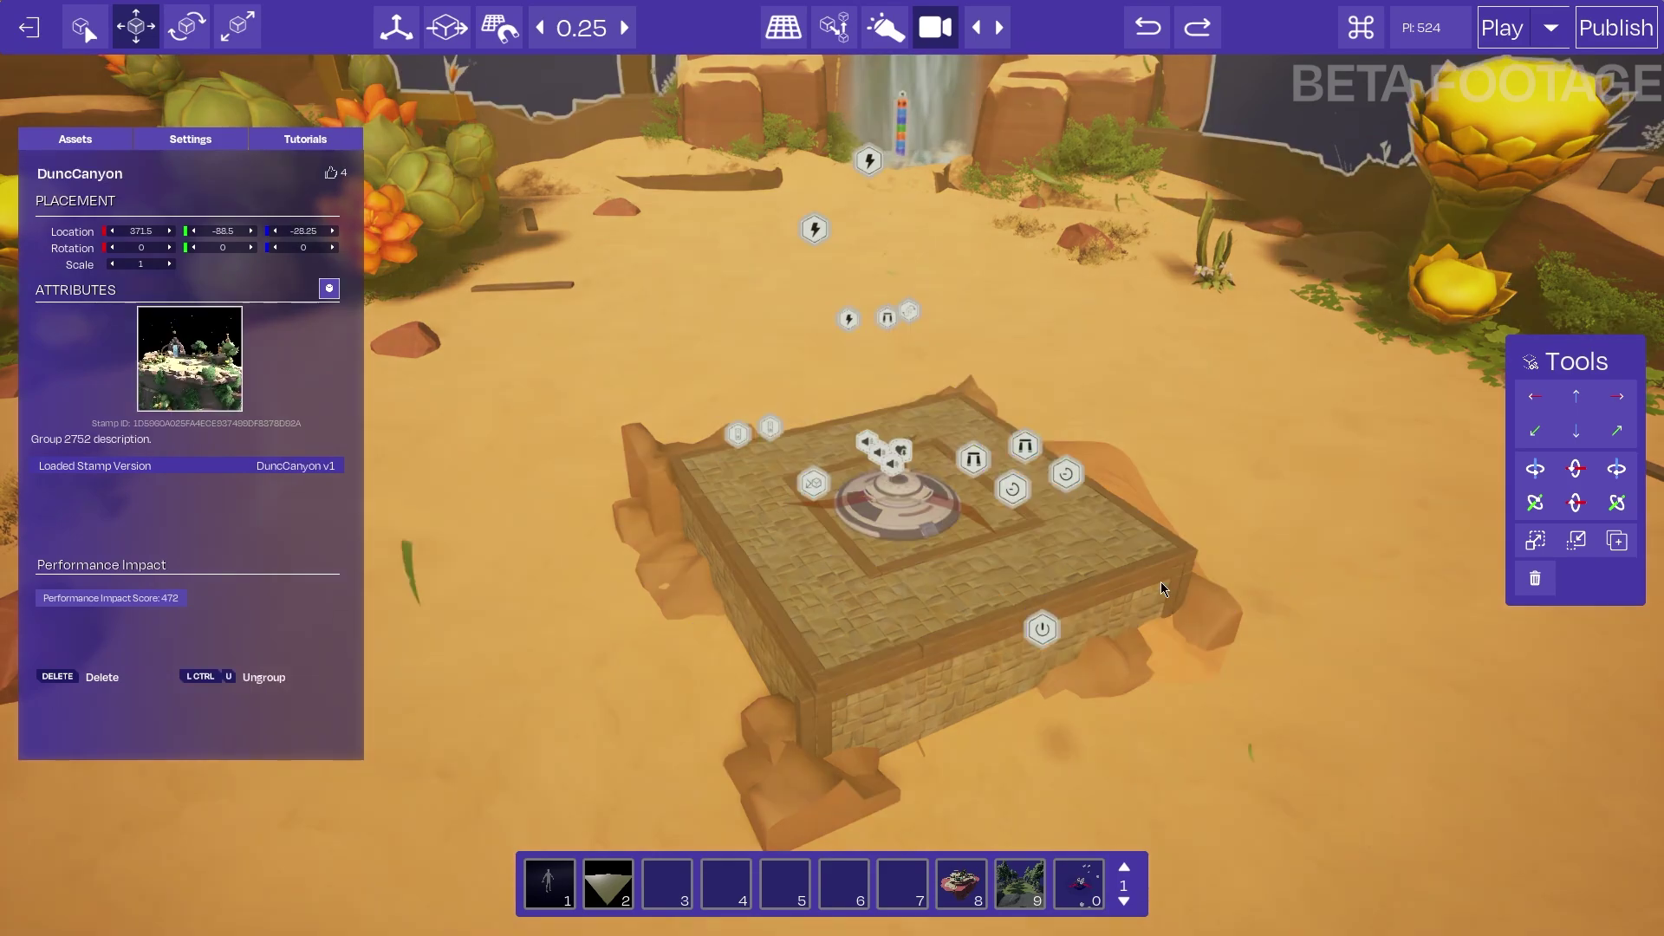
left_click(907, 508)
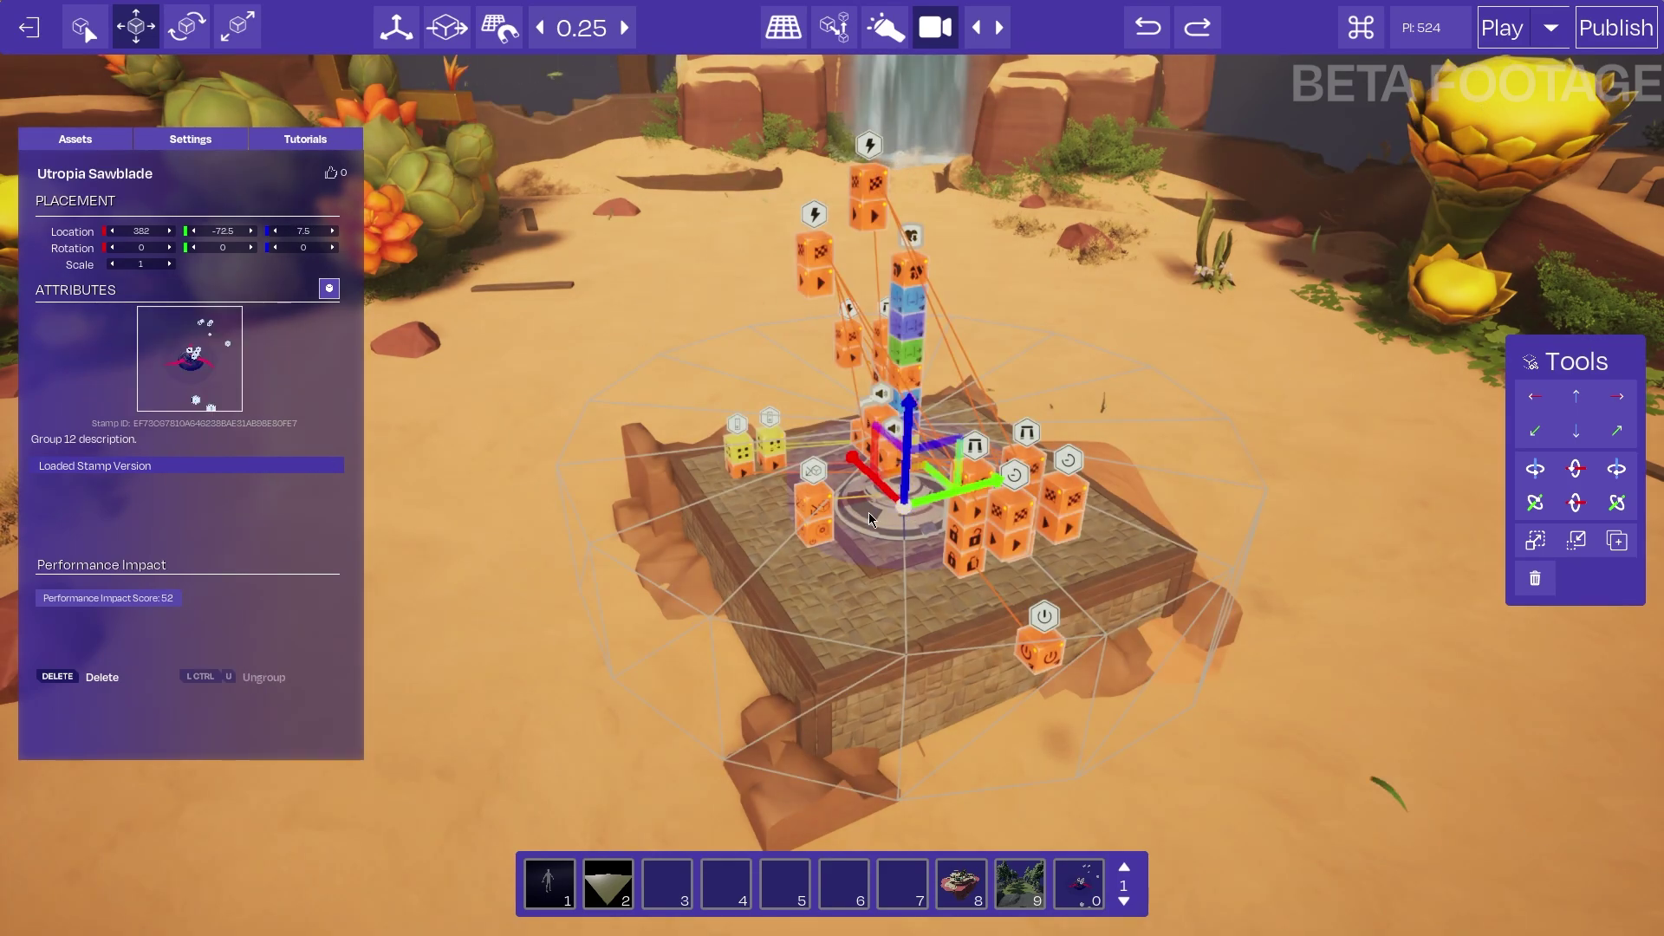
mouse_move(829, 515)
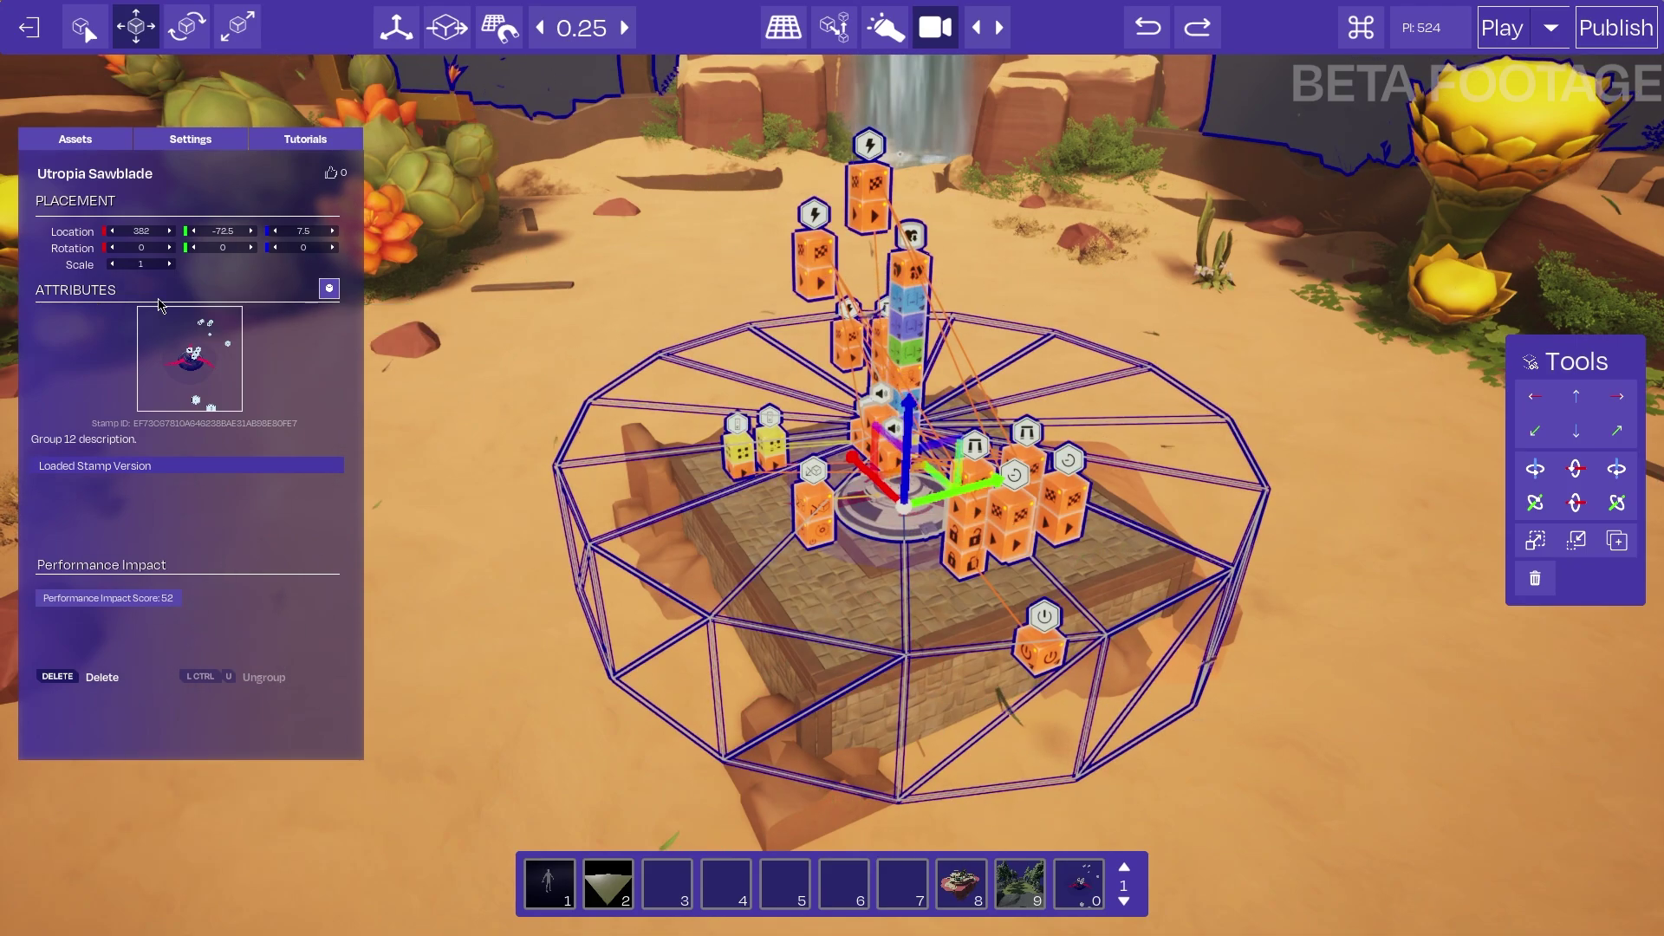
Open the Utropia Sawblade group for editing and select its base disc, Floor Blade (S) B
left_click(330, 289)
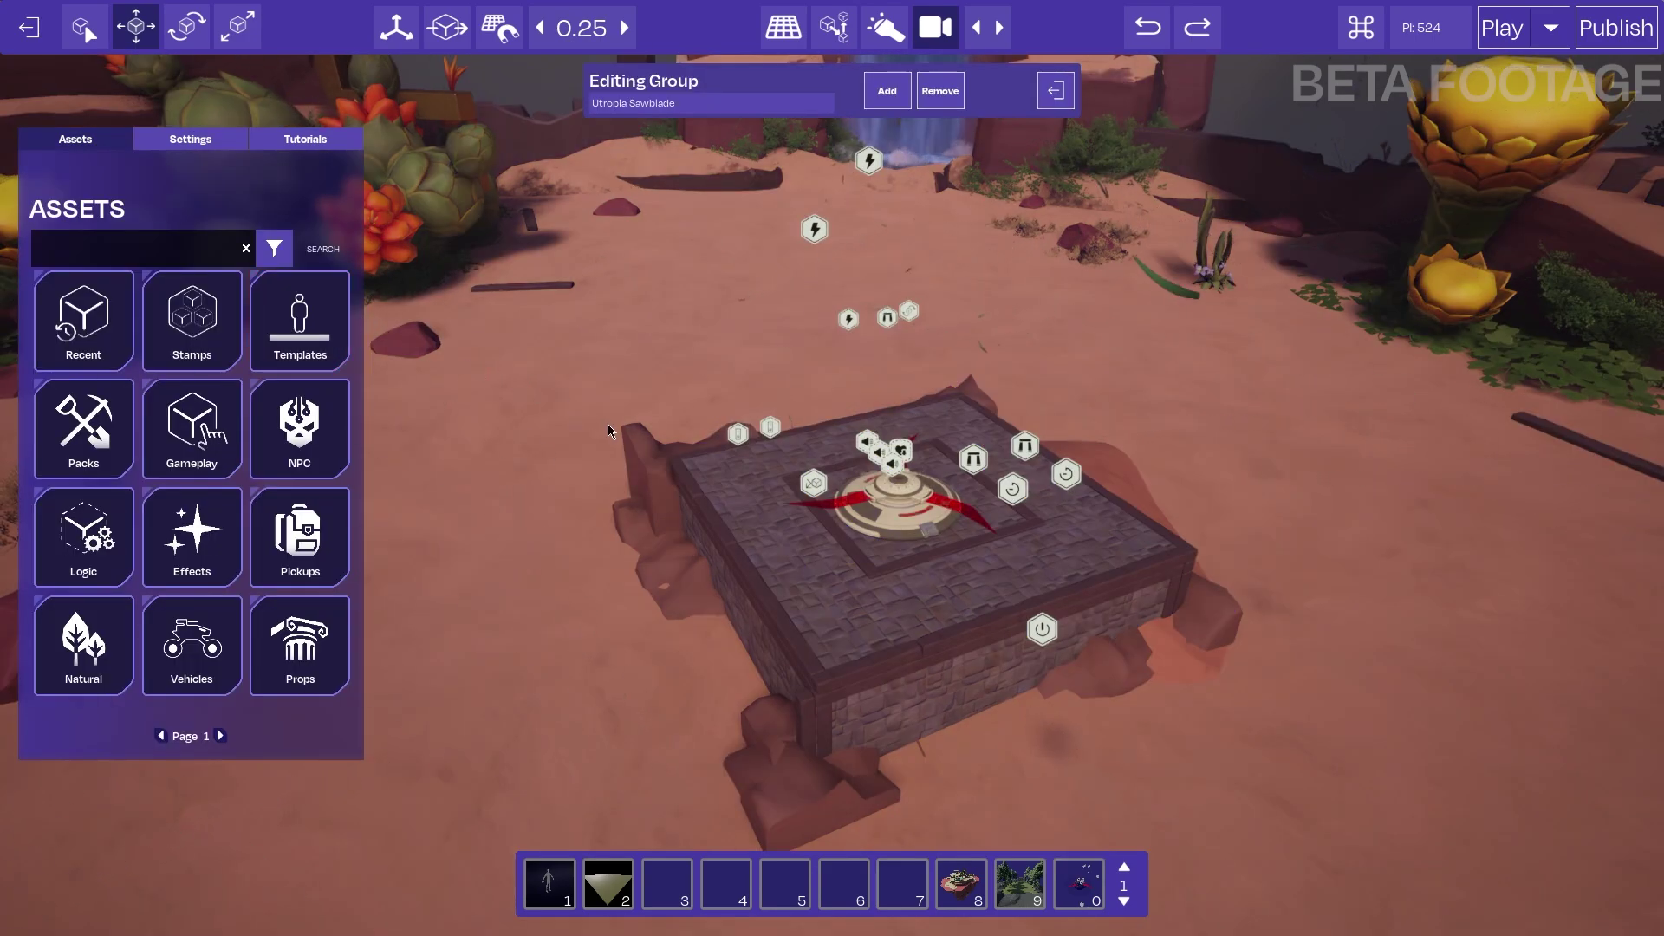
right_click_drag(1342, 487, 1362, 482)
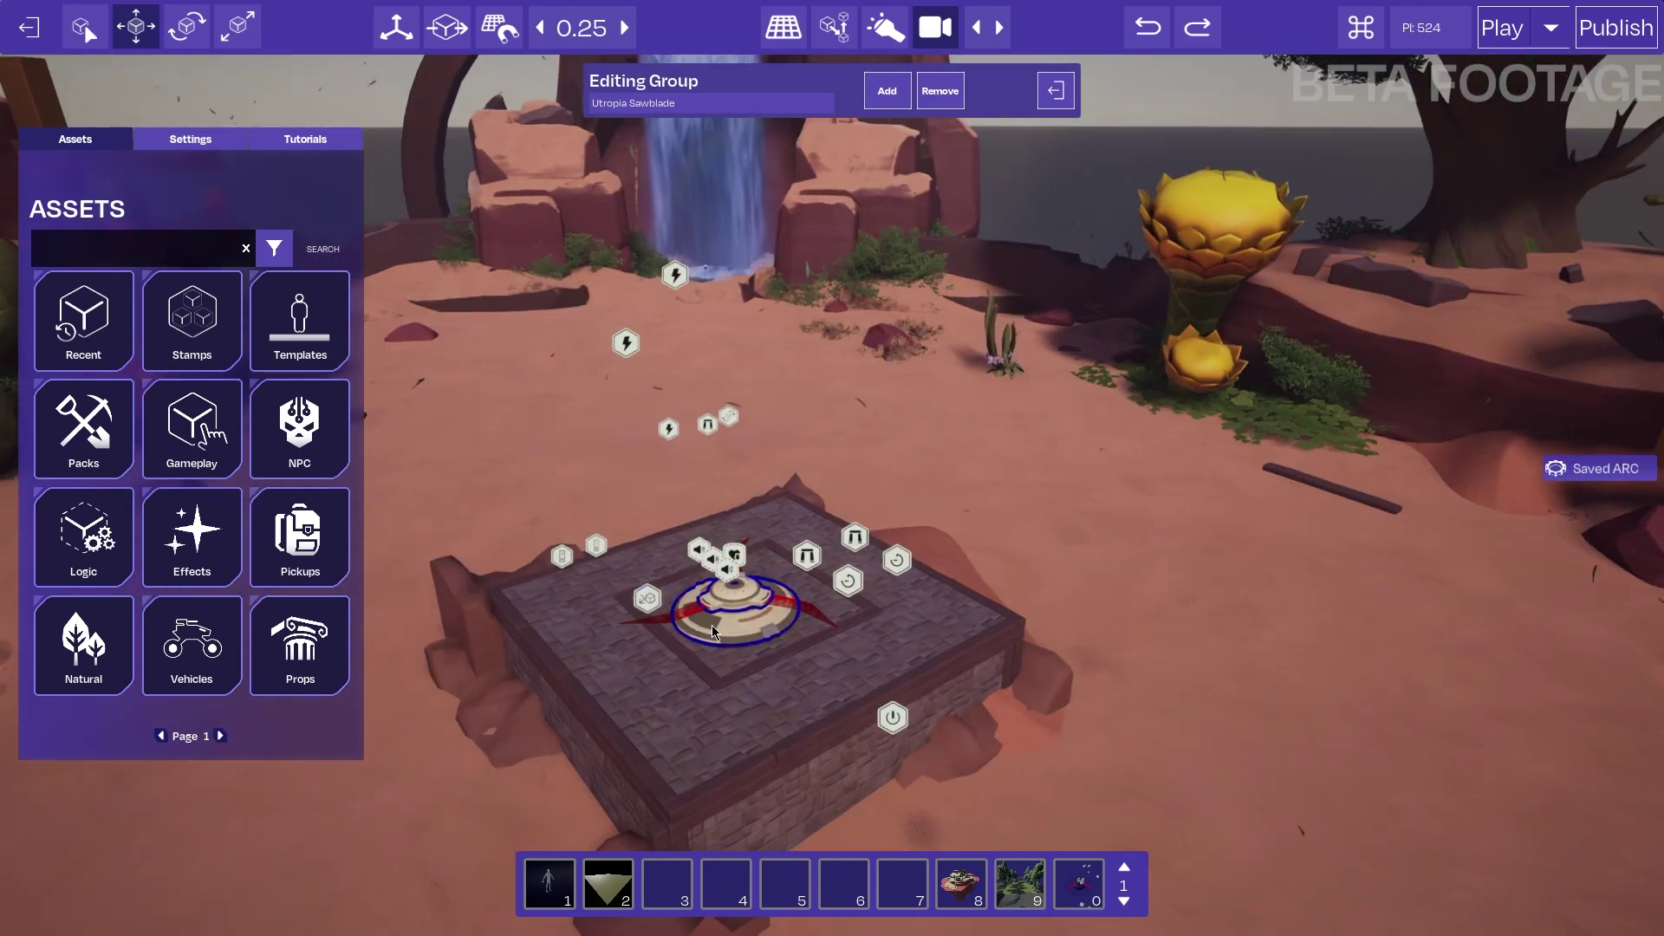
left_click(713, 631)
scroll(745, 632, "up", 5)
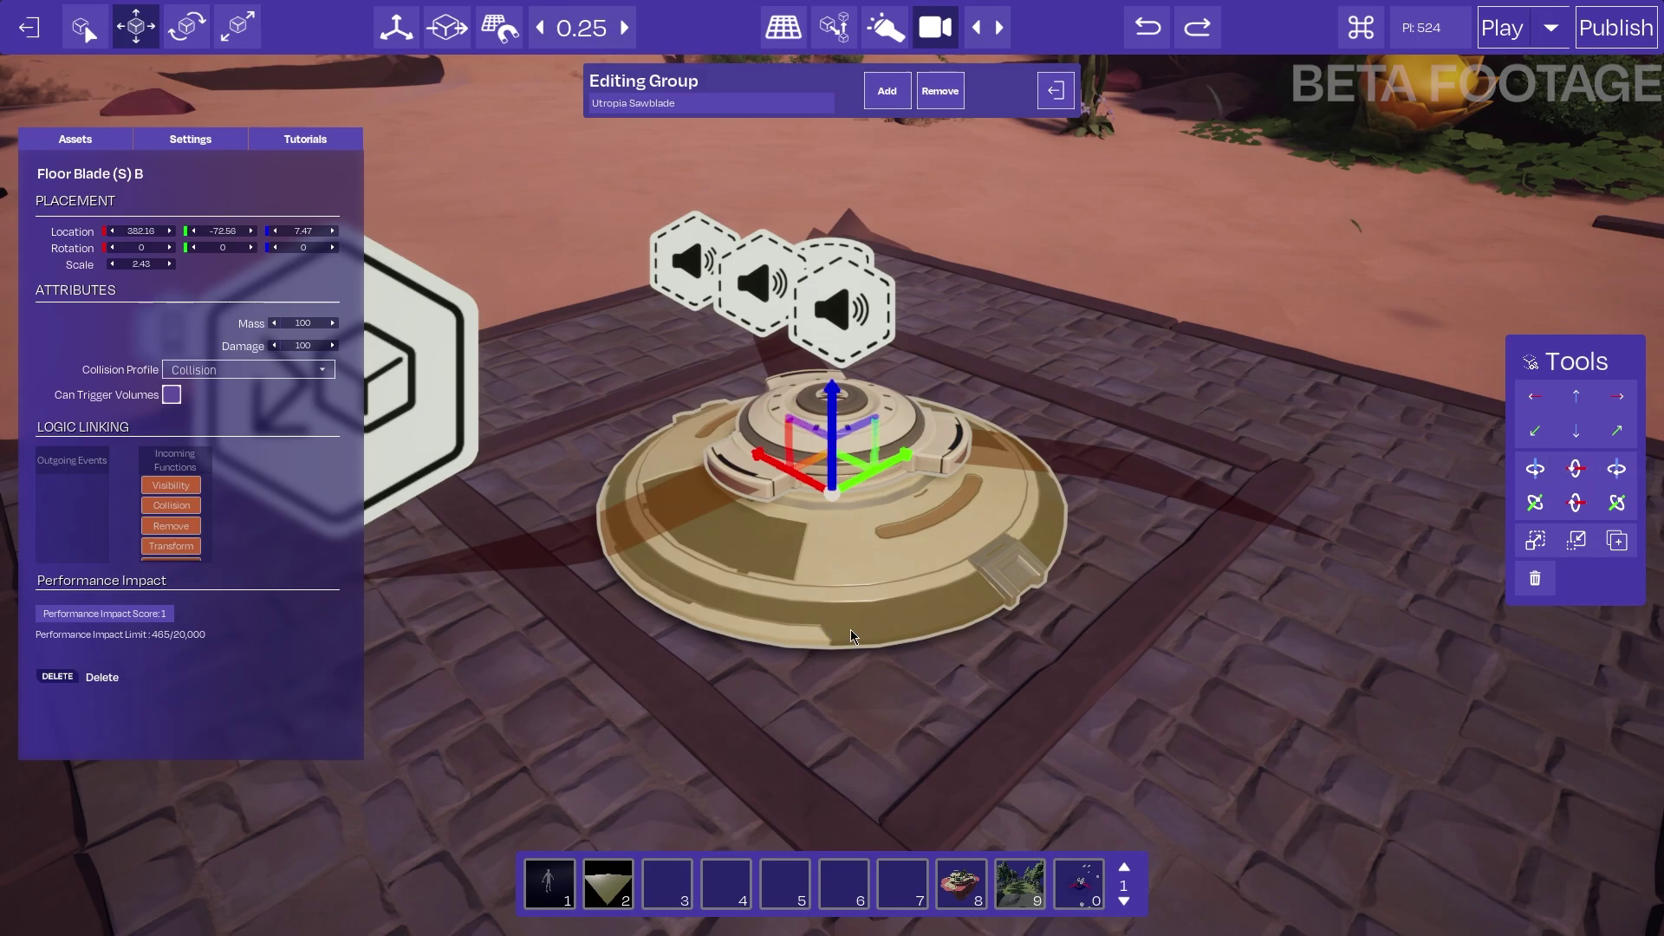
Inspect the logic nodes around the sawblade and show the Delay Node's settings and links
key("s")
right_click_drag(850, 637, 850, 598)
key("s")
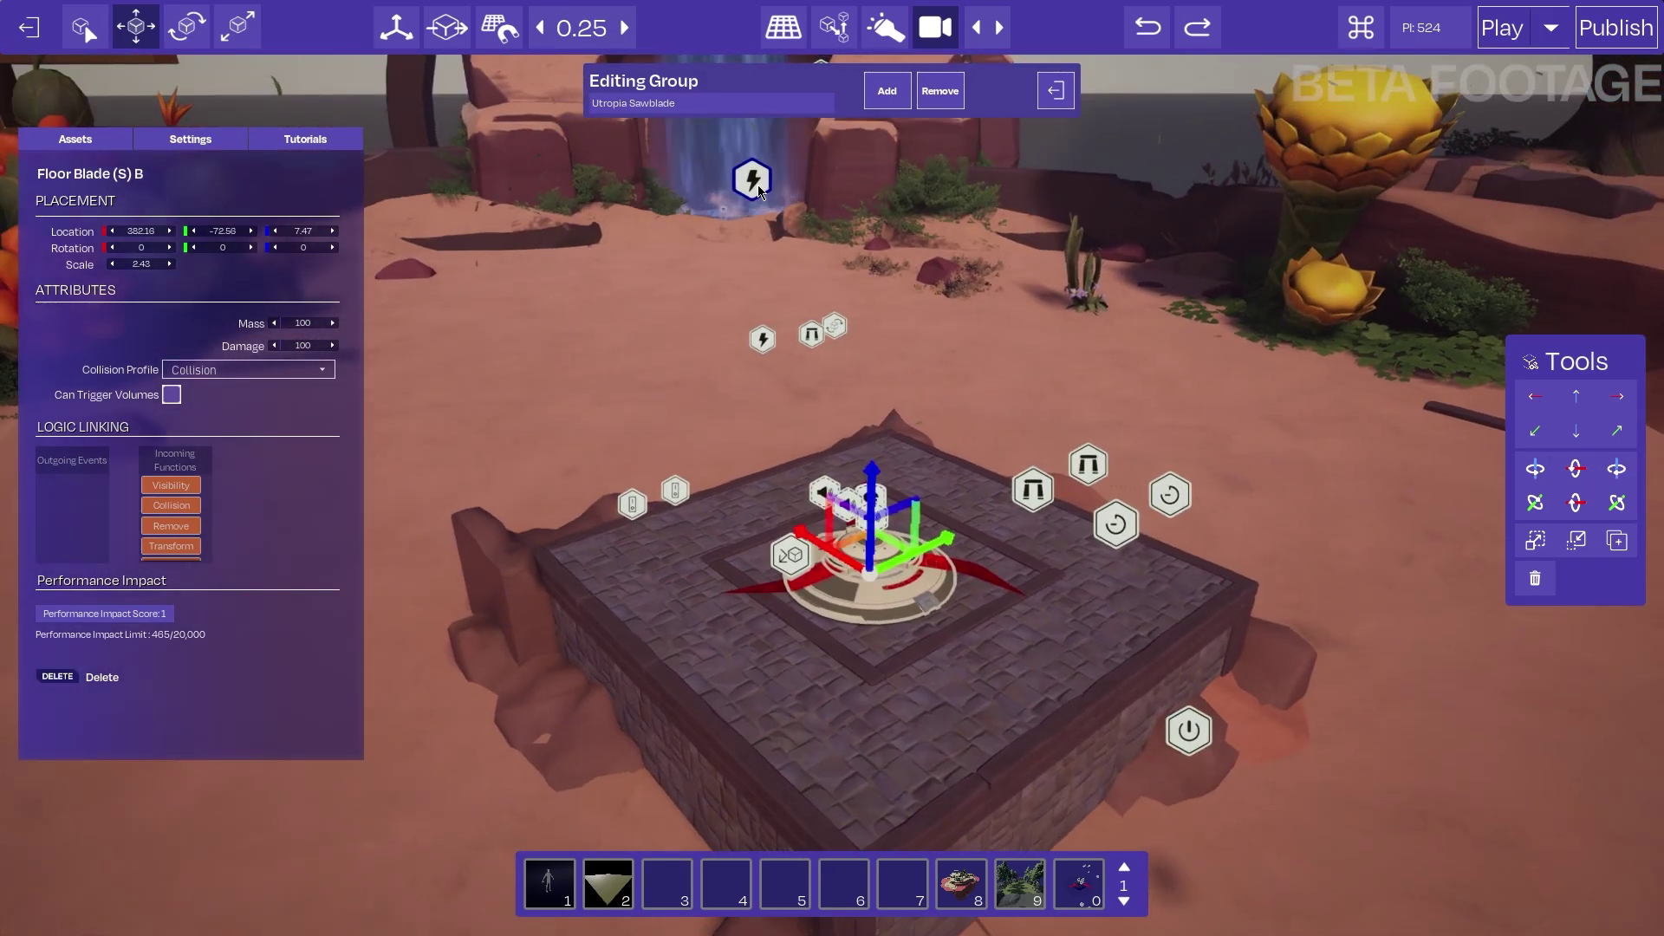
right_click_drag(840, 399, 945, 400)
key("a")
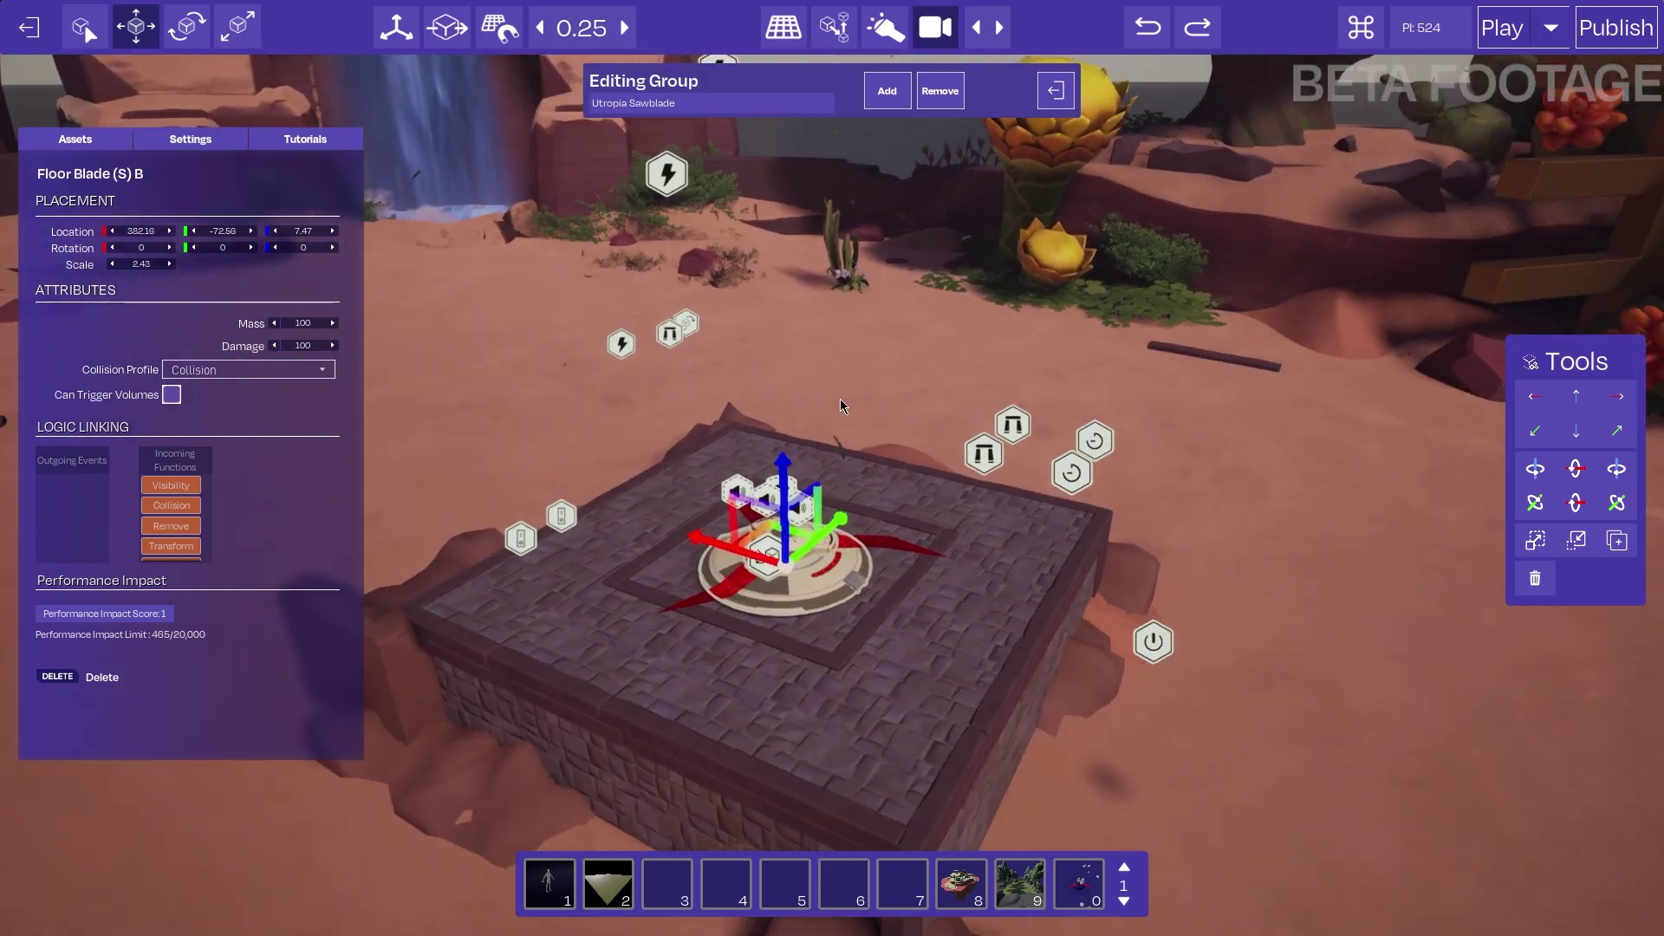
scroll(840, 399, "up", 3)
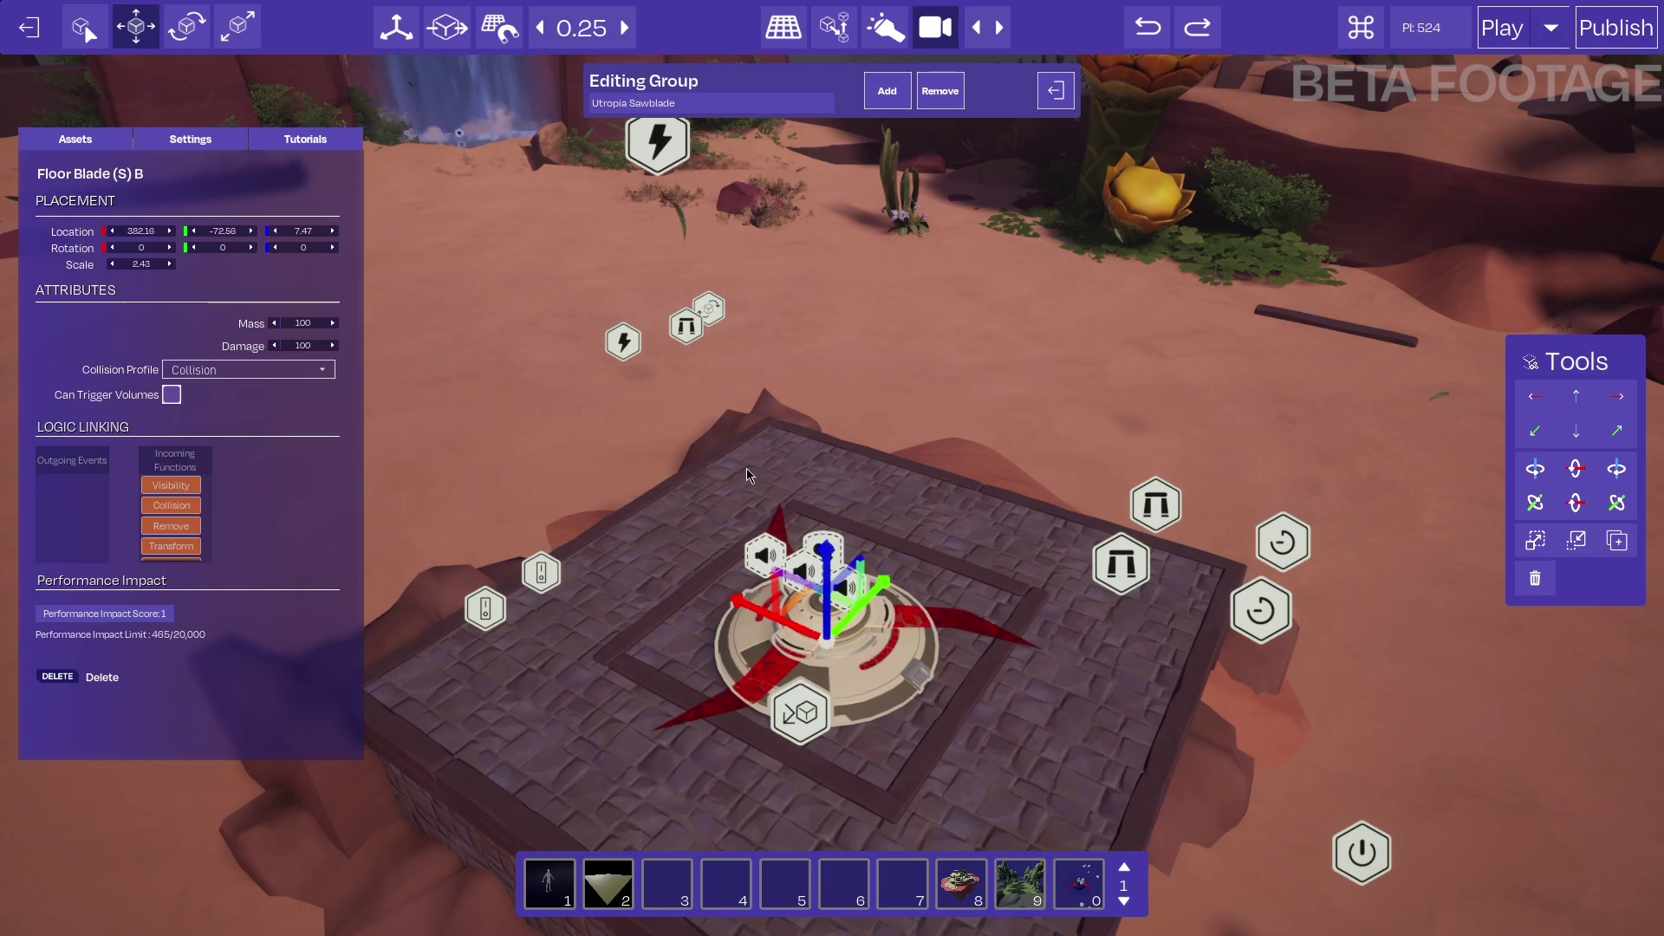
right_click_drag(797, 519, 876, 563)
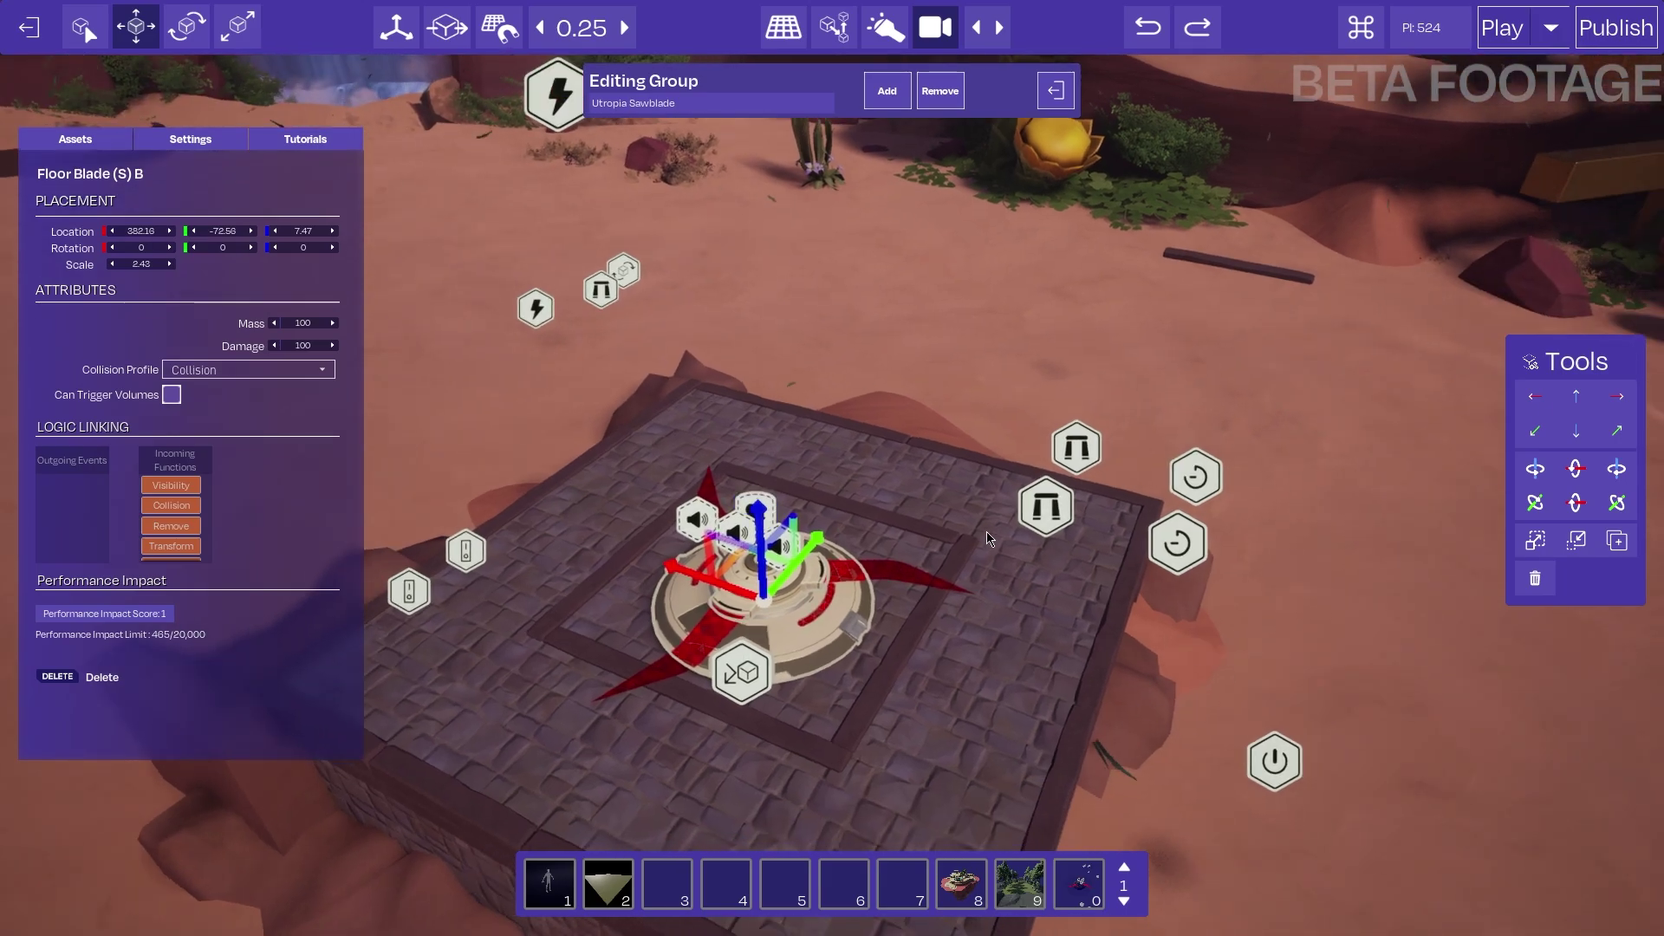
left_click(1047, 506)
left_click(1209, 451)
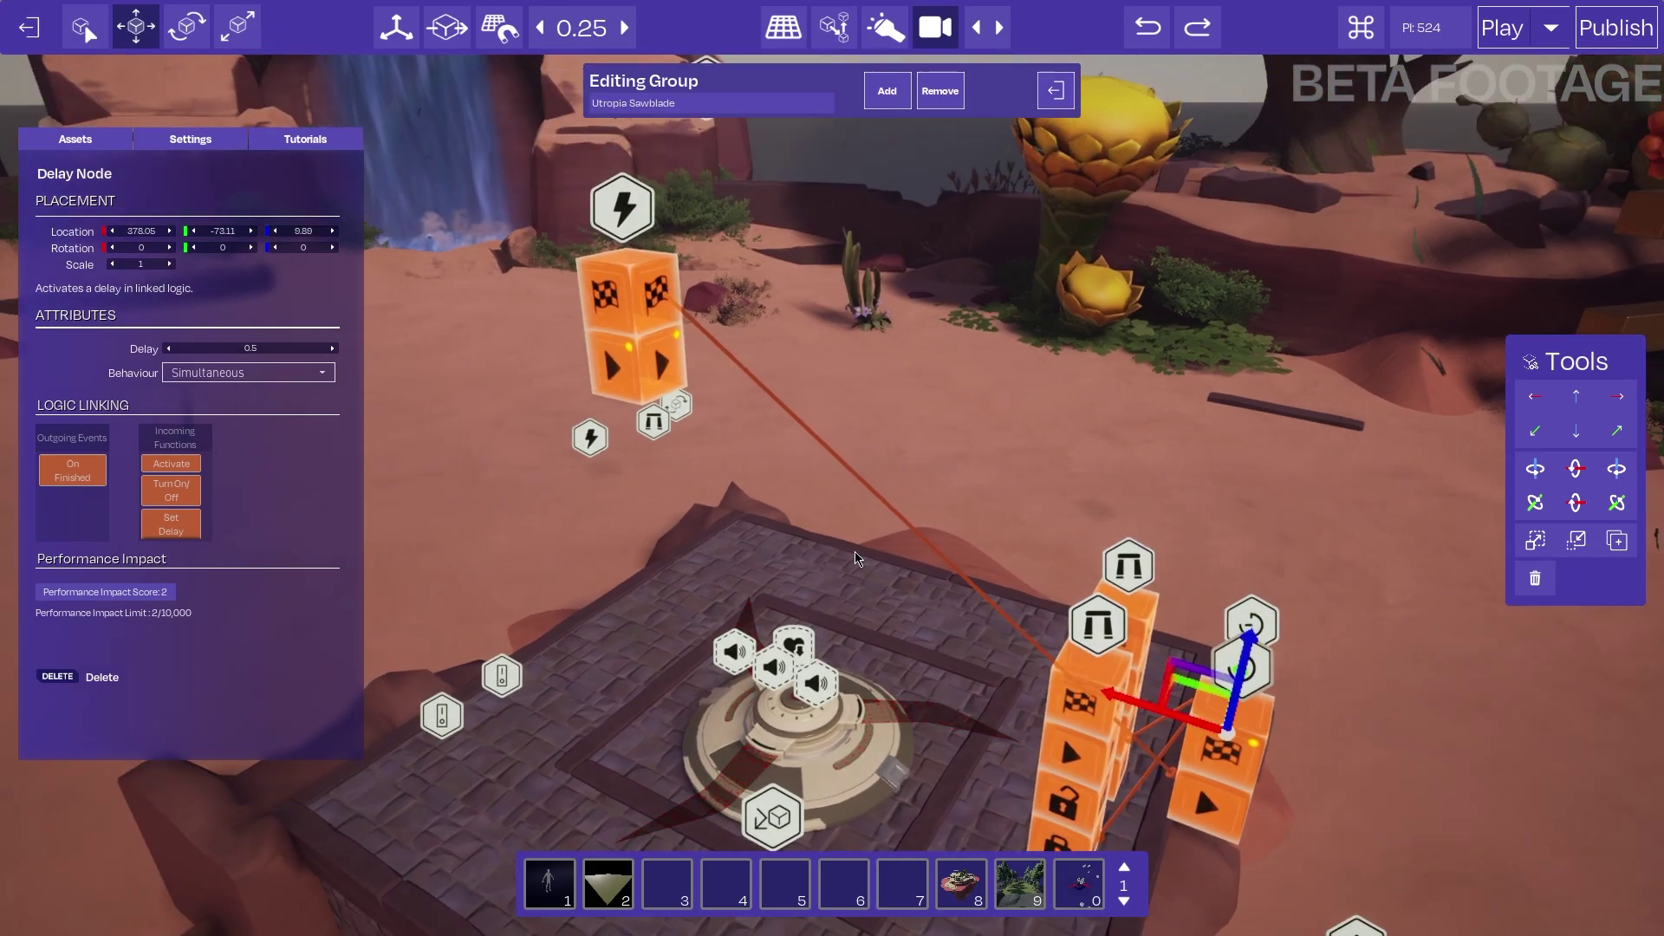
Inspect the sawblade's two parts, selecting the base disc and the spinning blade, Floor Blade (S) A
right_click_drag(799, 539, 796, 513)
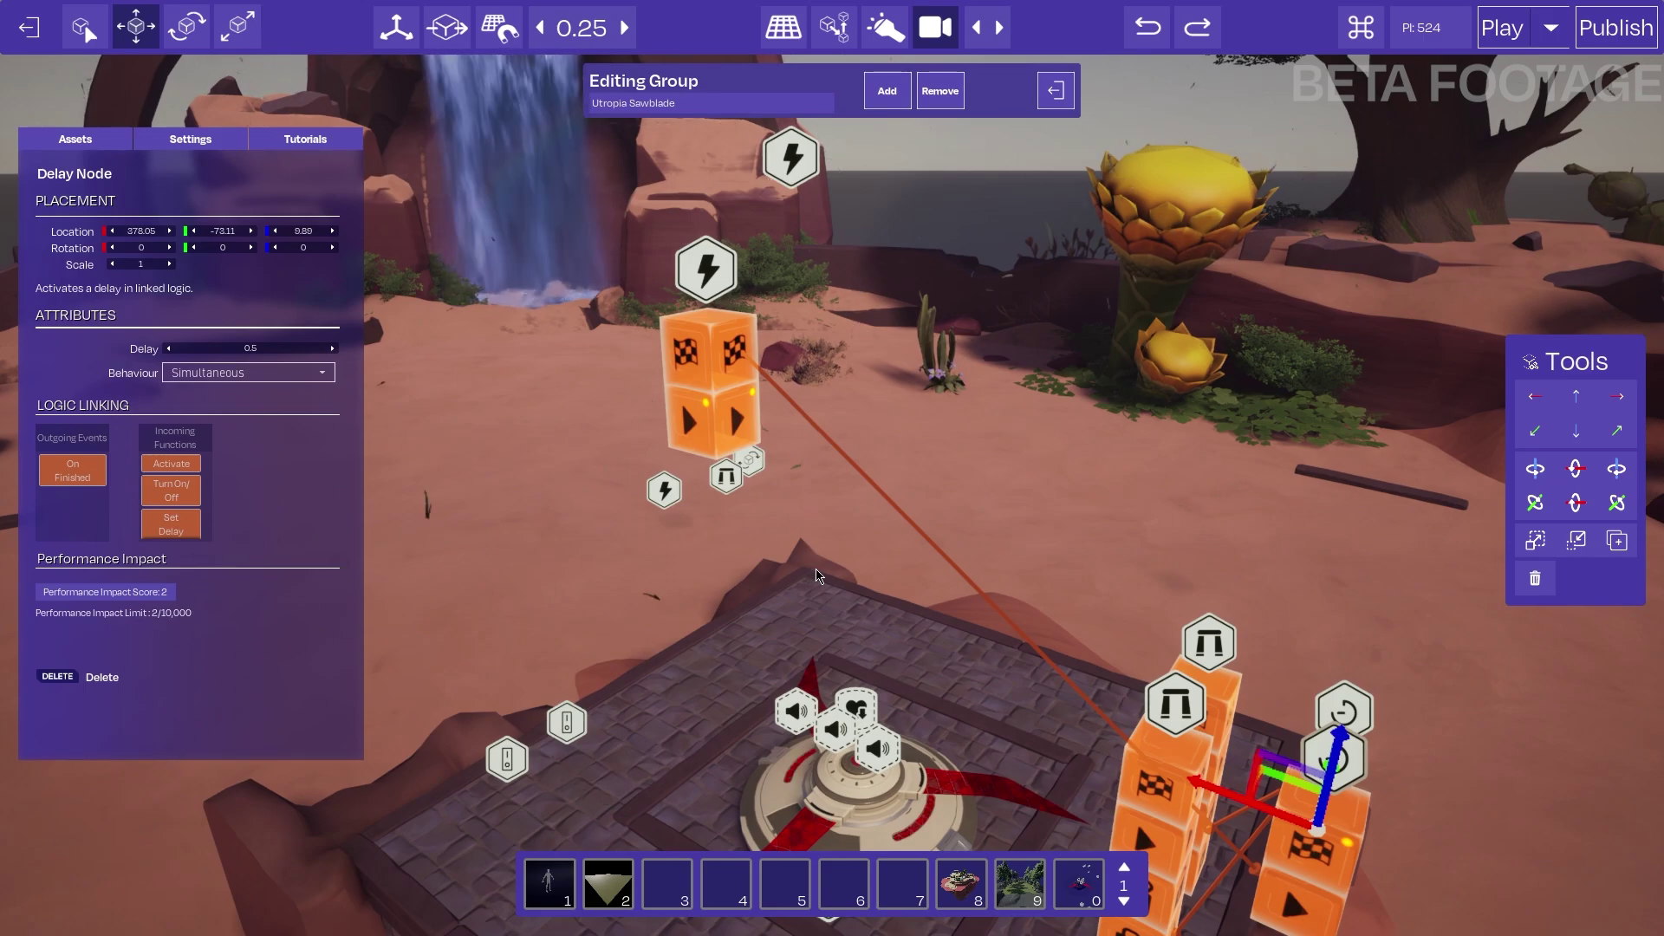
right_click_drag(812, 572, 826, 604)
left_click(886, 723)
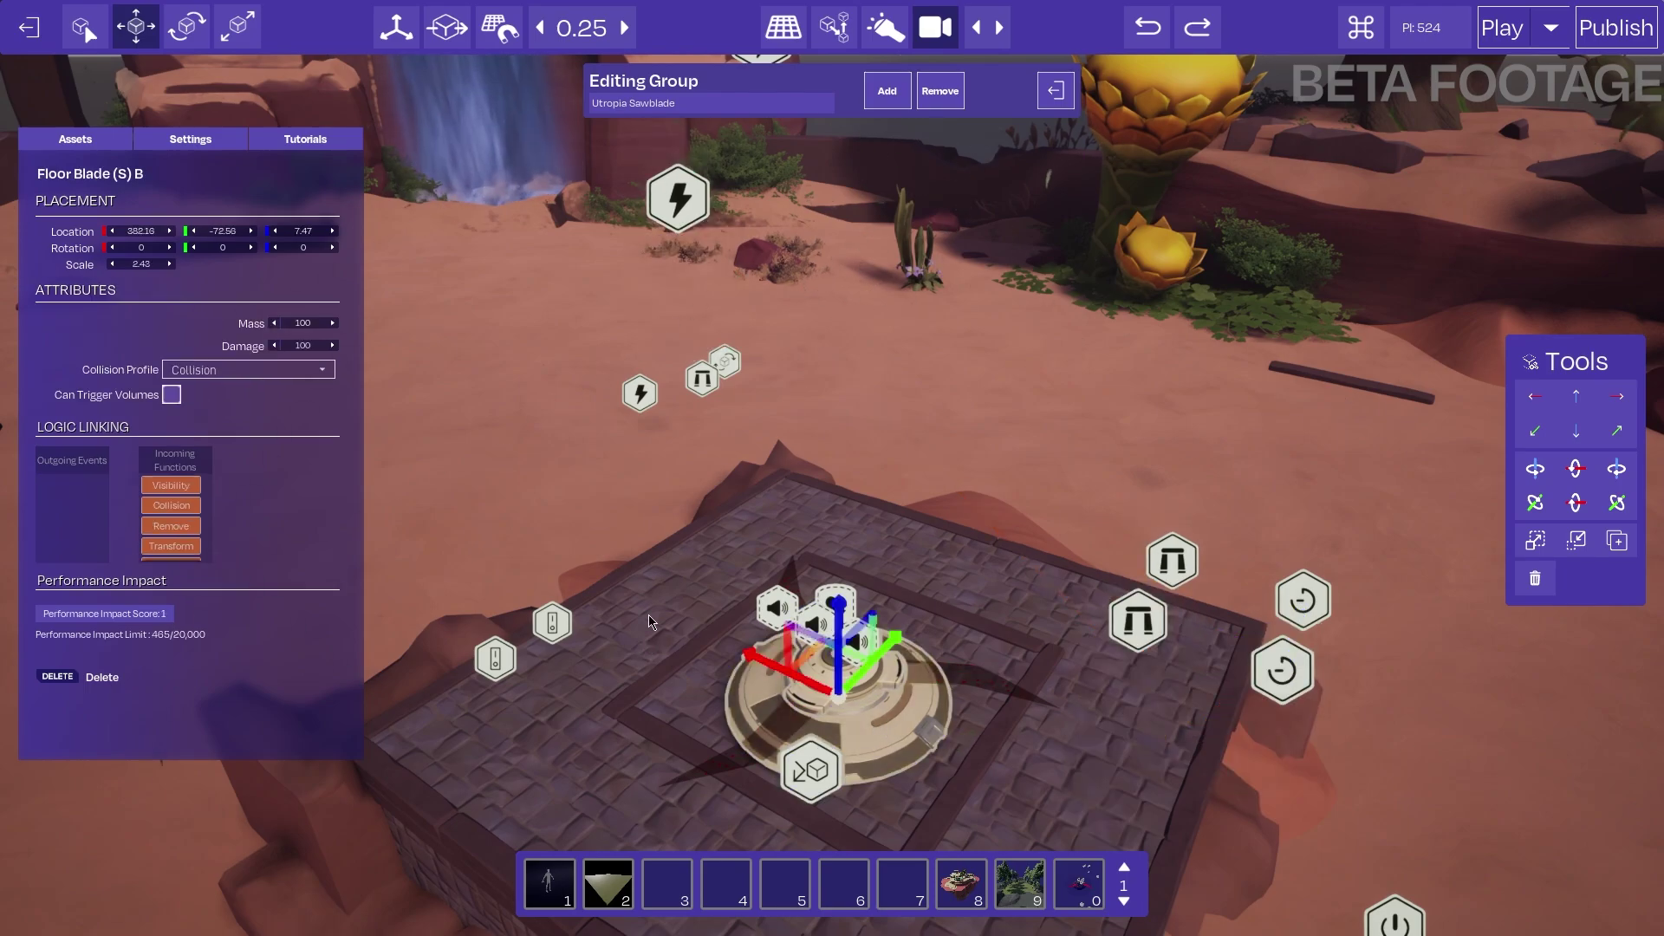
right_click_drag(908, 714, 920, 747)
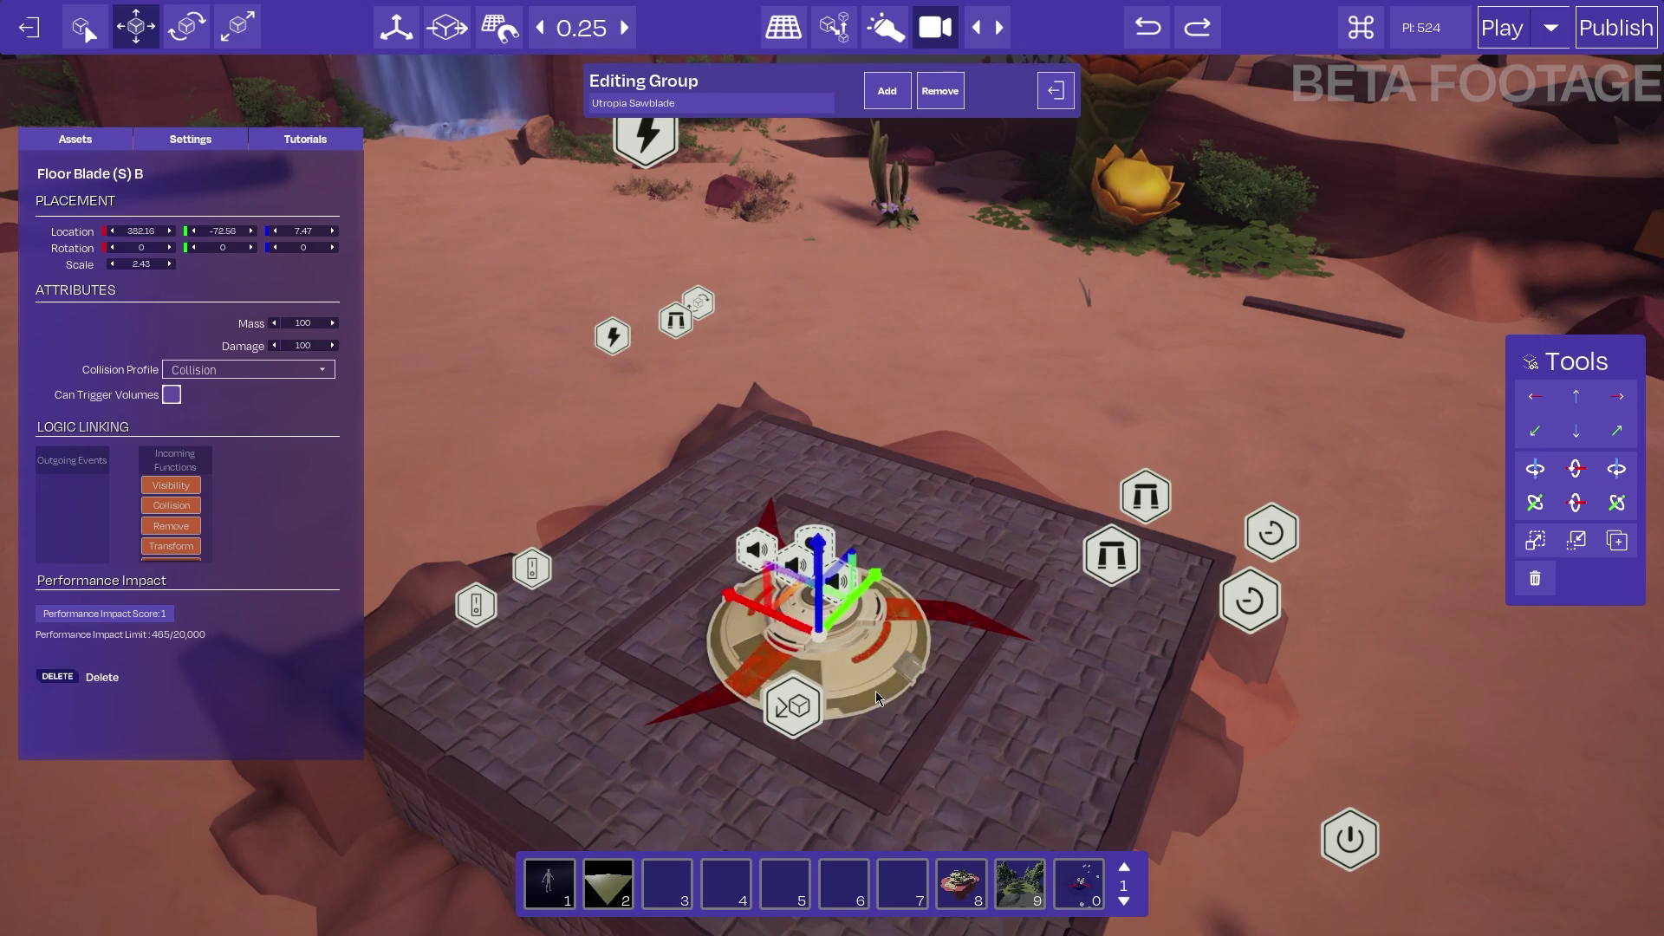
left_click(881, 615)
left_click(837, 583)
left_click(865, 633)
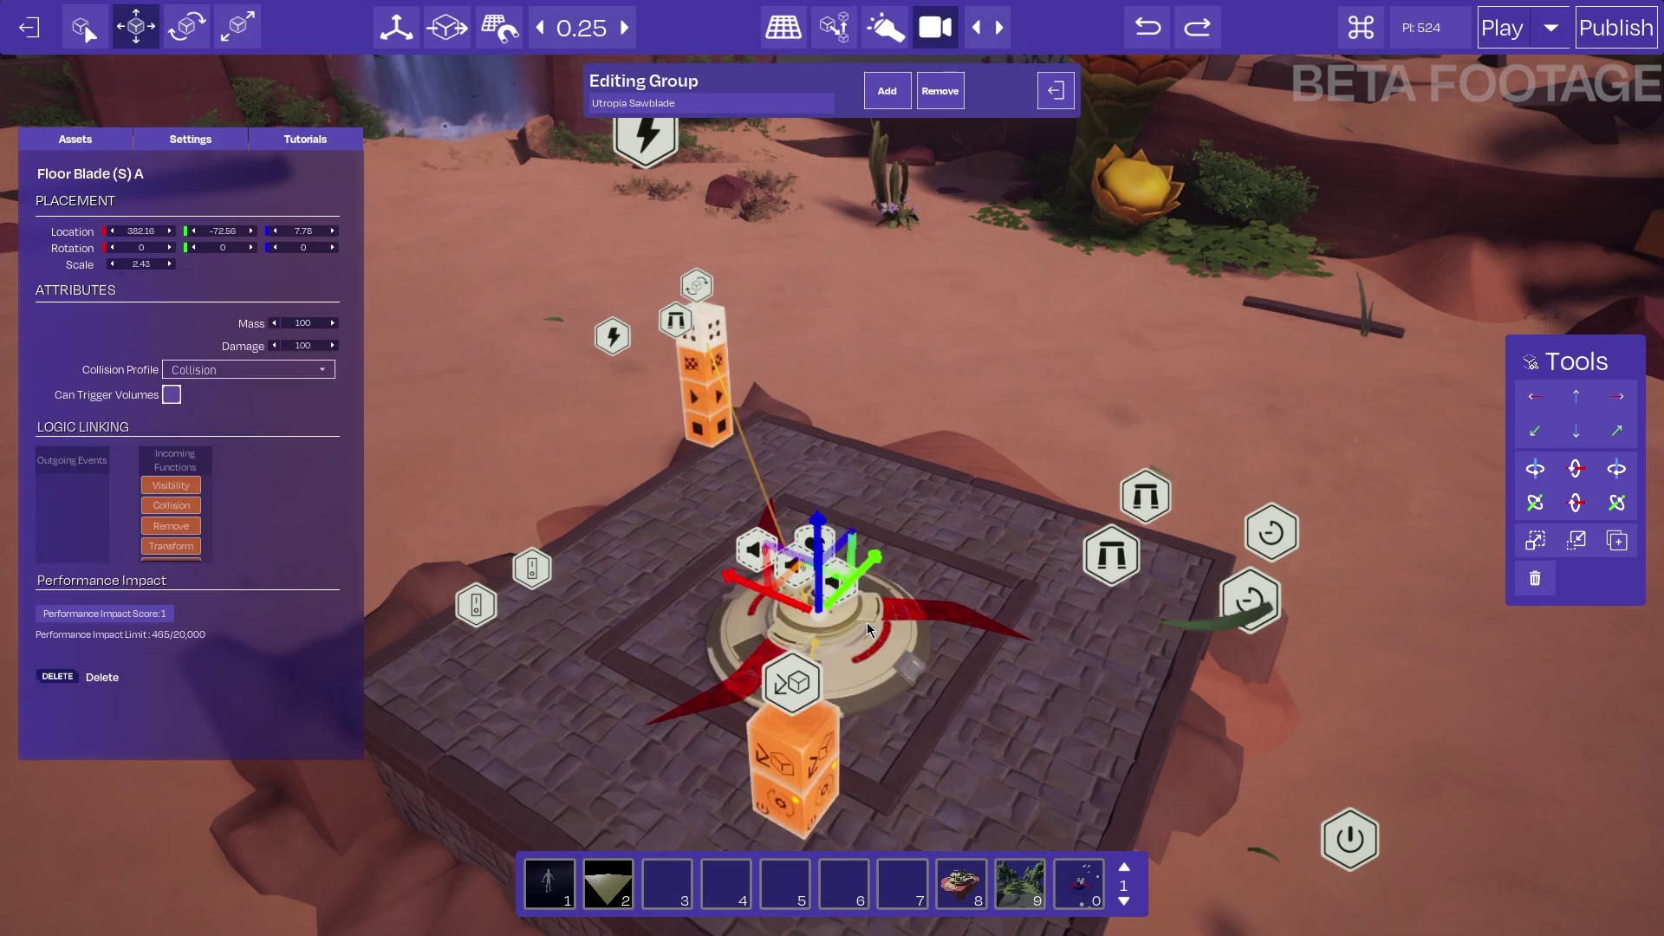
Try rotating Floor Blade (S) A by 90 degrees about its vertical axis, and undo the rotation
right_click_drag(865, 637, 870, 706)
key("w")
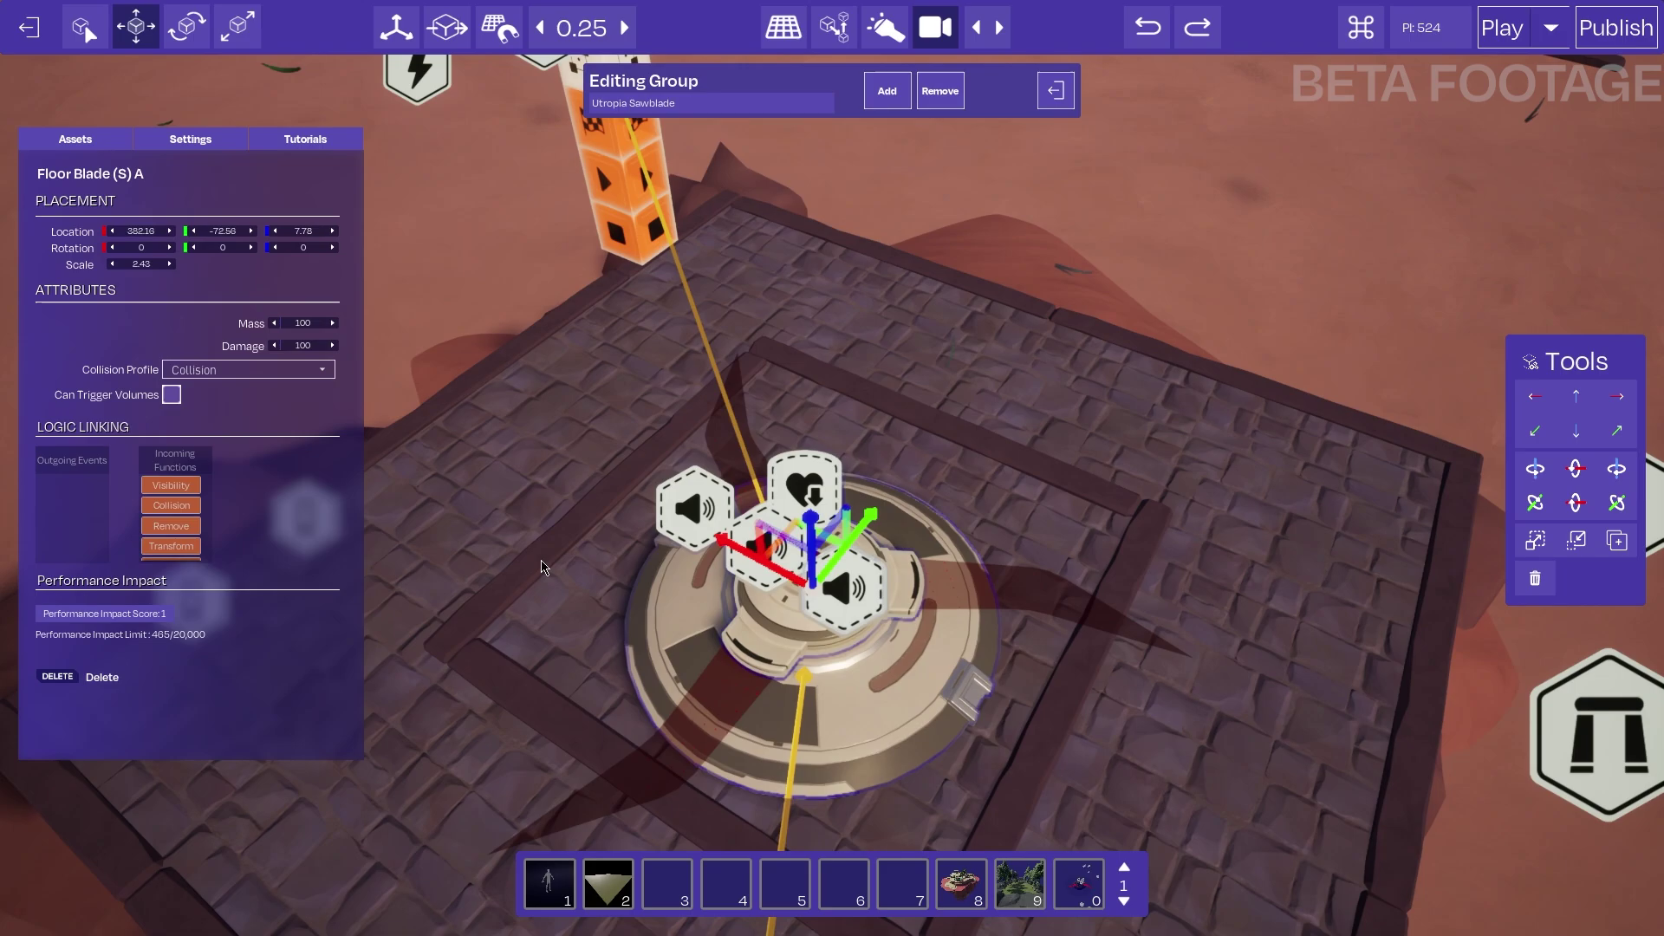
key("e")
left_click_drag(830, 689, 673, 569)
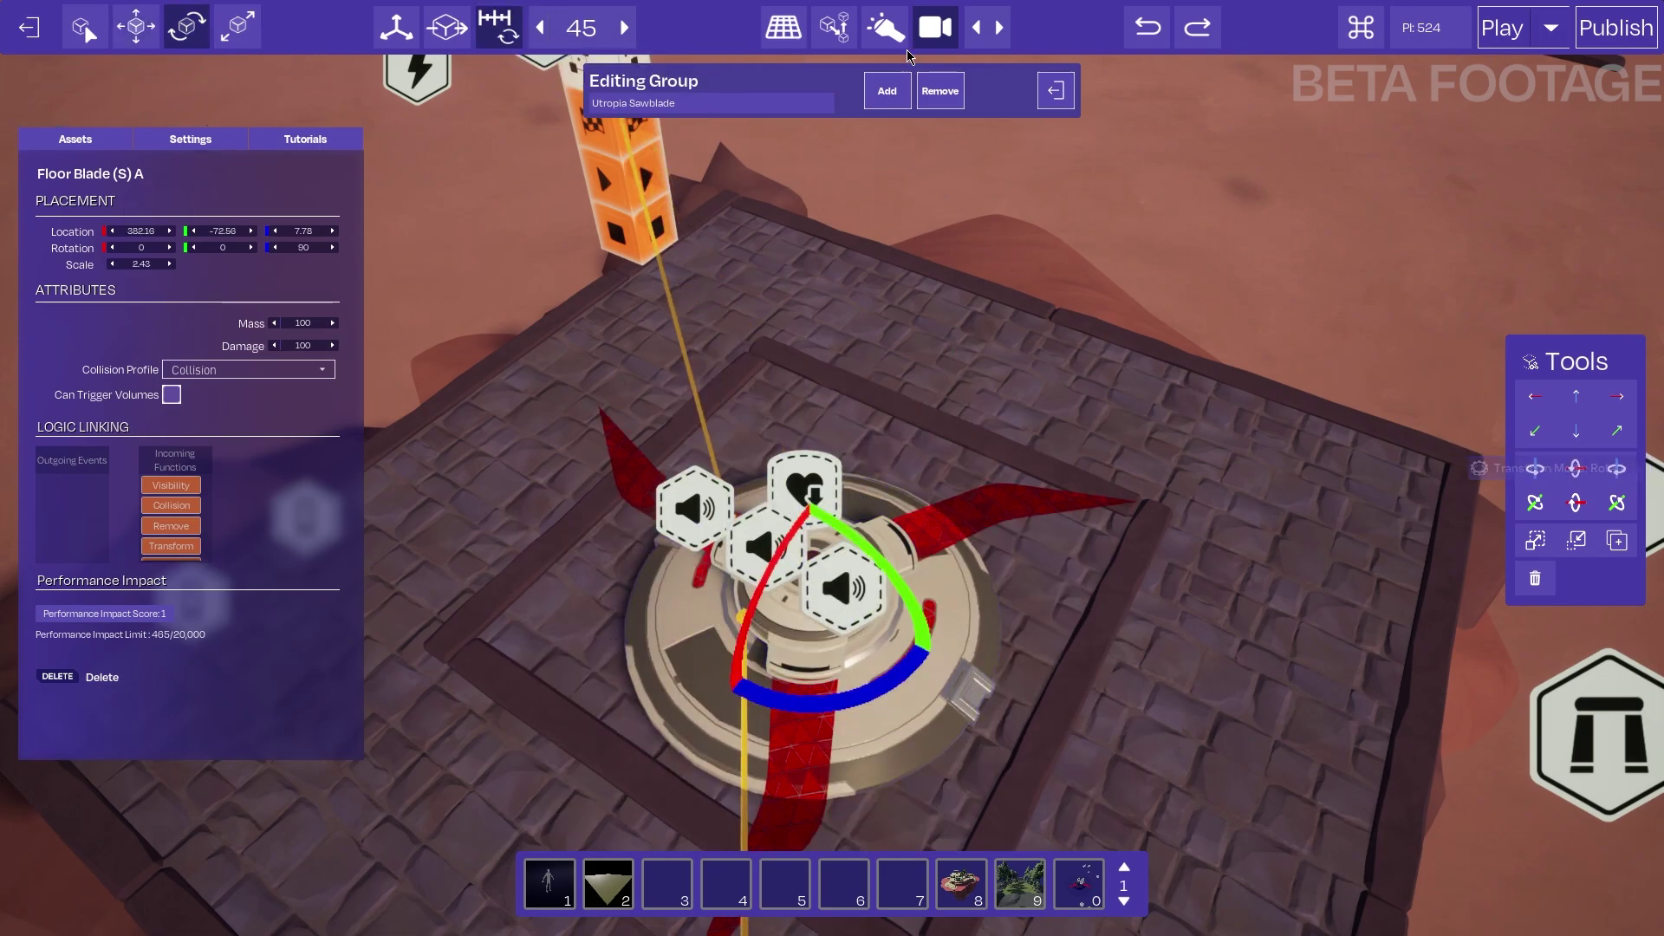
left_click(1153, 31)
Select the Rotate Node linked to the blade and examine its translation, duration, easing and loop settings
scroll(832, 520, "down", 5)
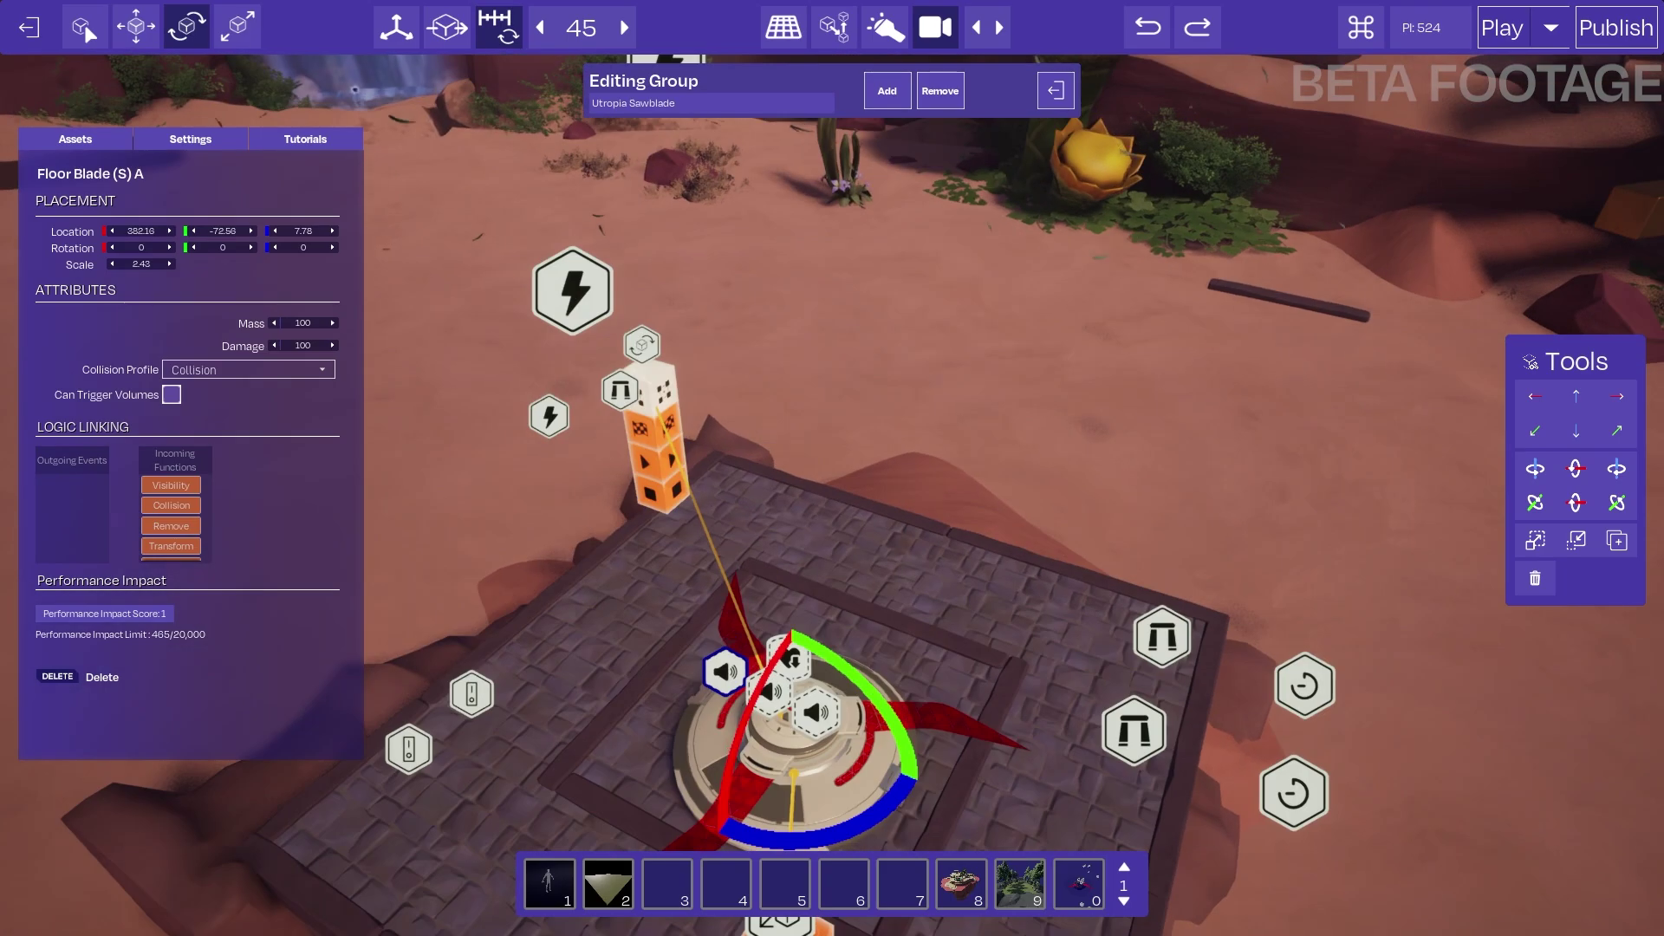
key("q")
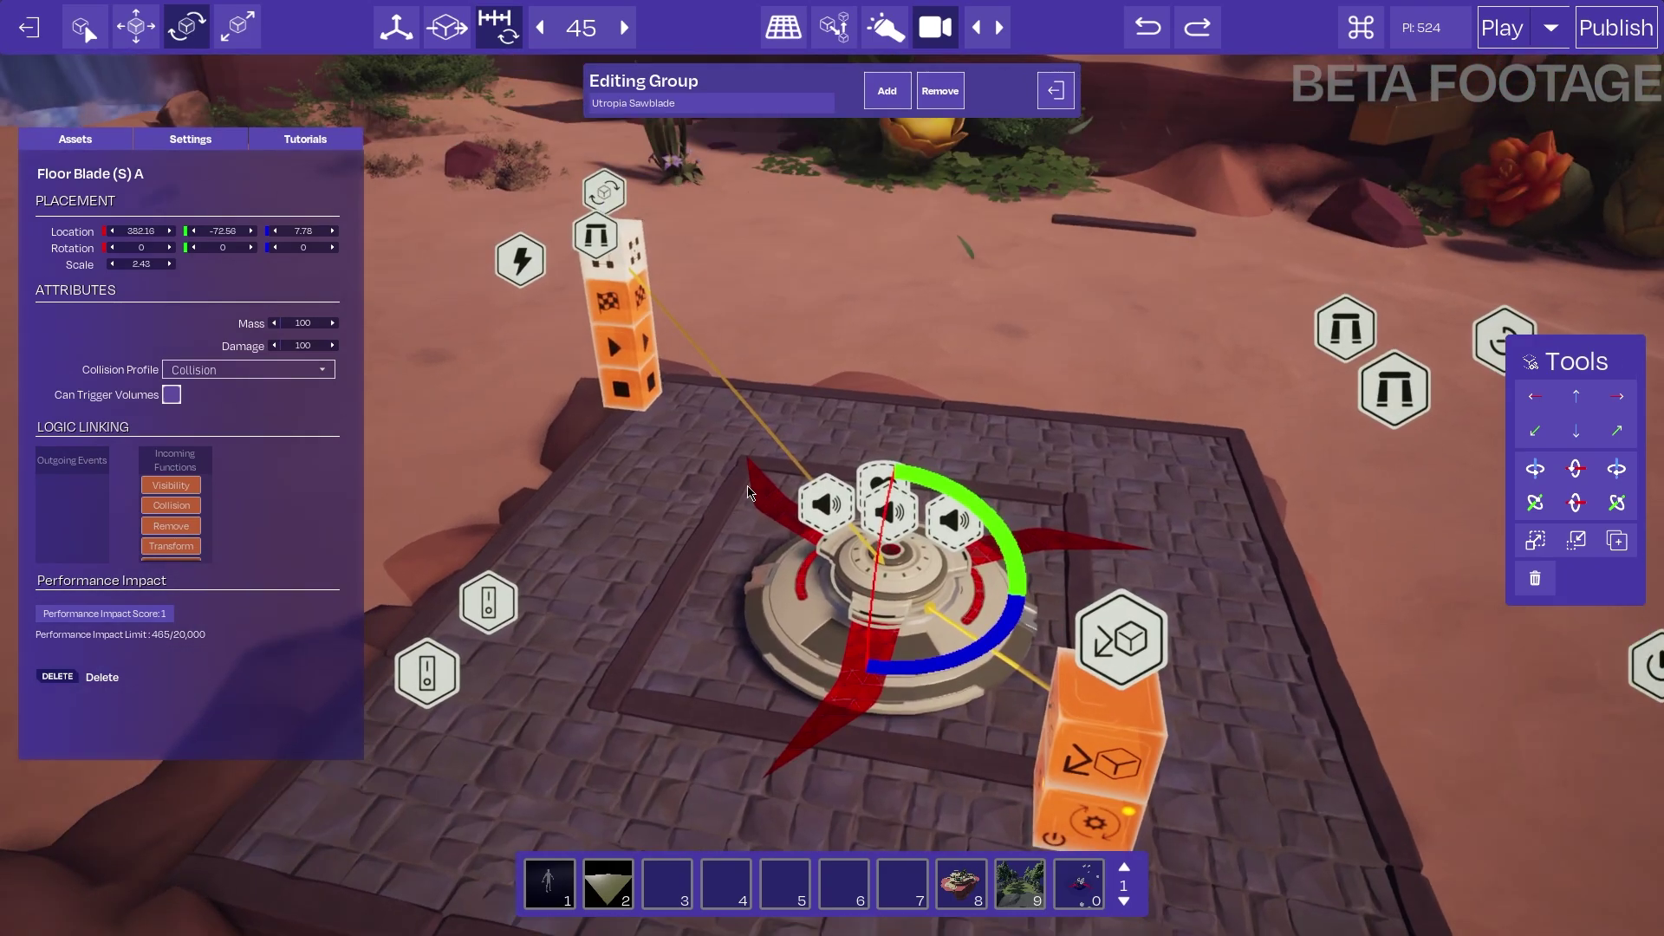
left_click(614, 179)
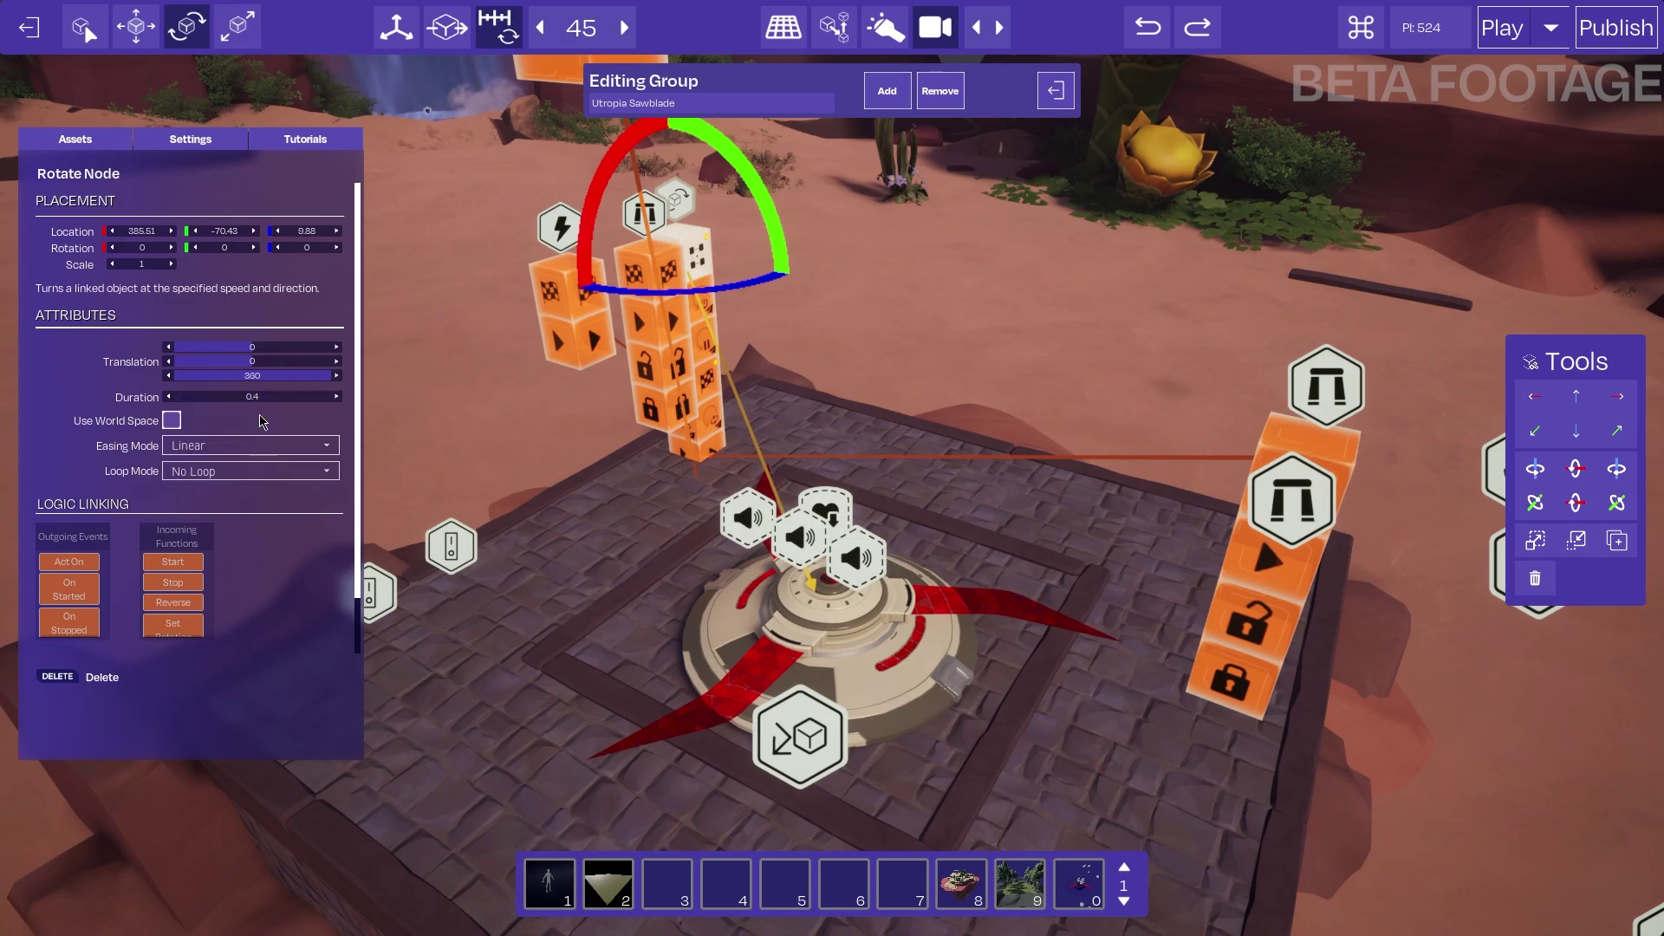
right_click_drag(387, 555, 428, 481)
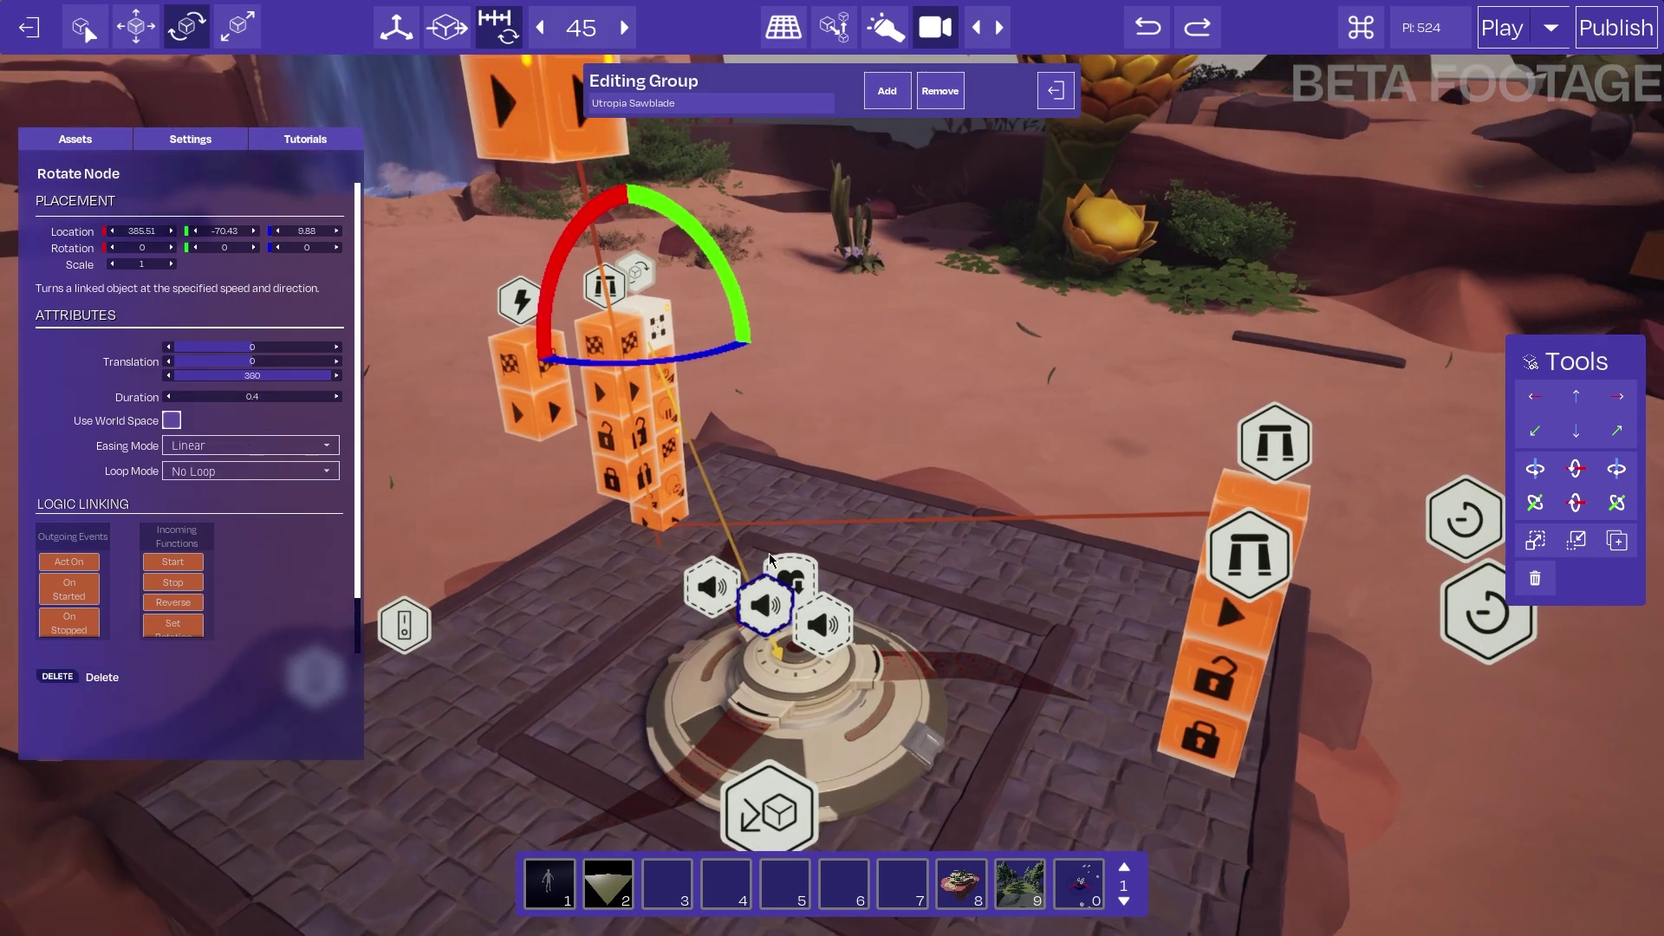
right_click_drag(822, 637, 645, 579)
key("d")
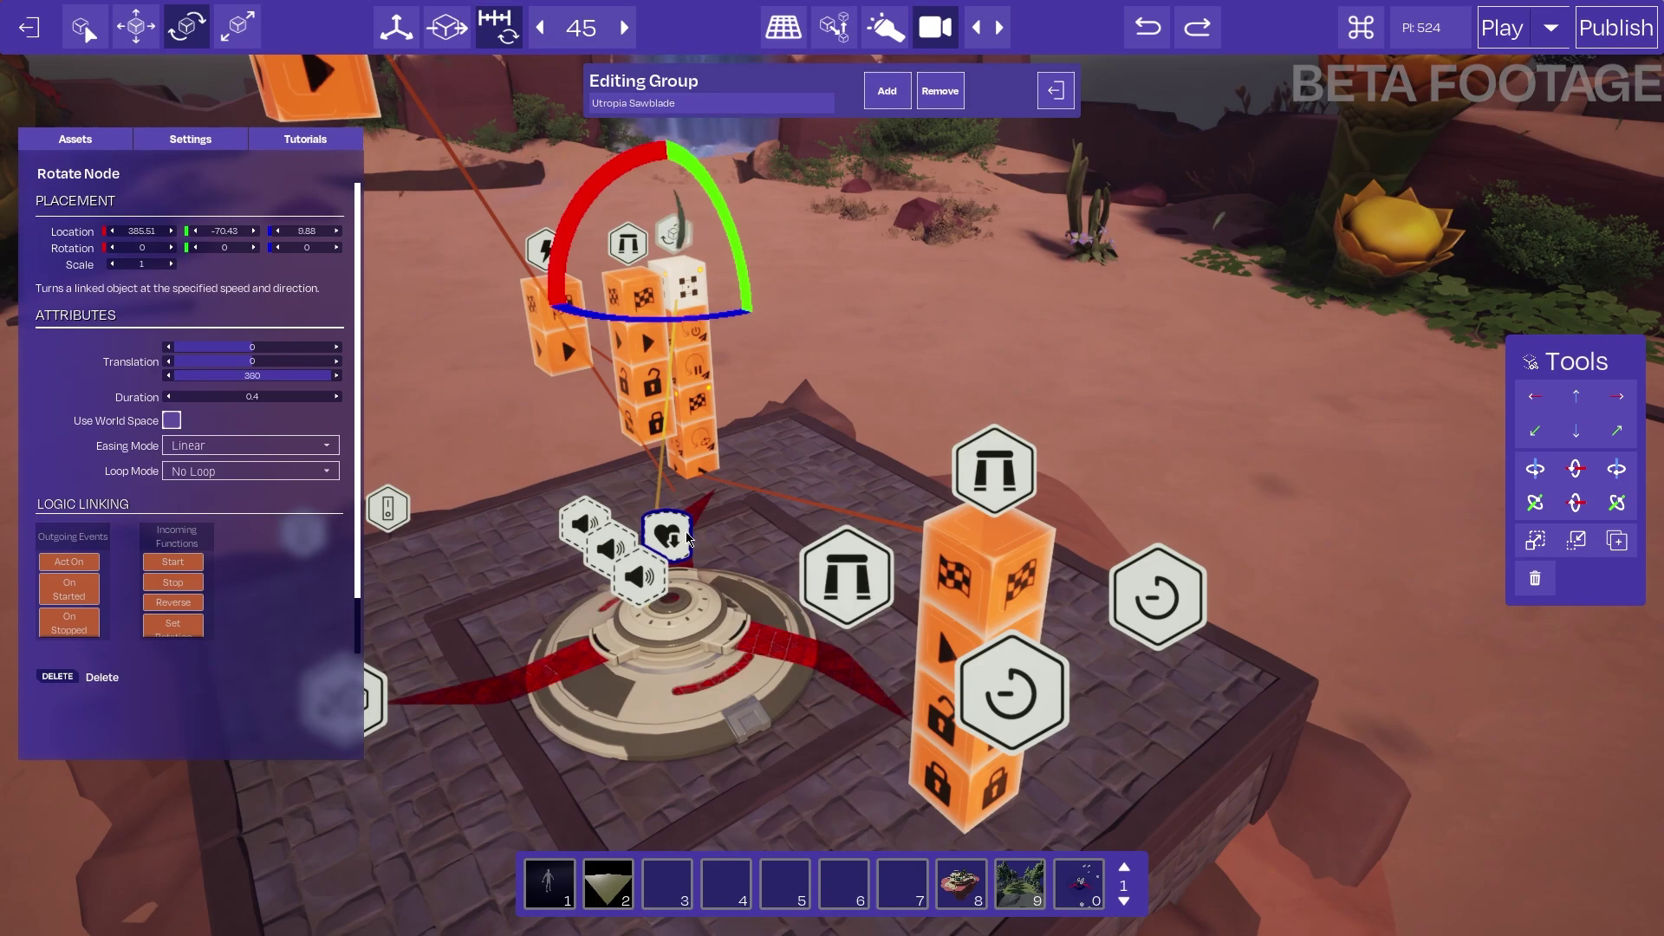
Select the Cylinder Damage Volume over the sawblade and enable Detect Vehicles
left_click(688, 537)
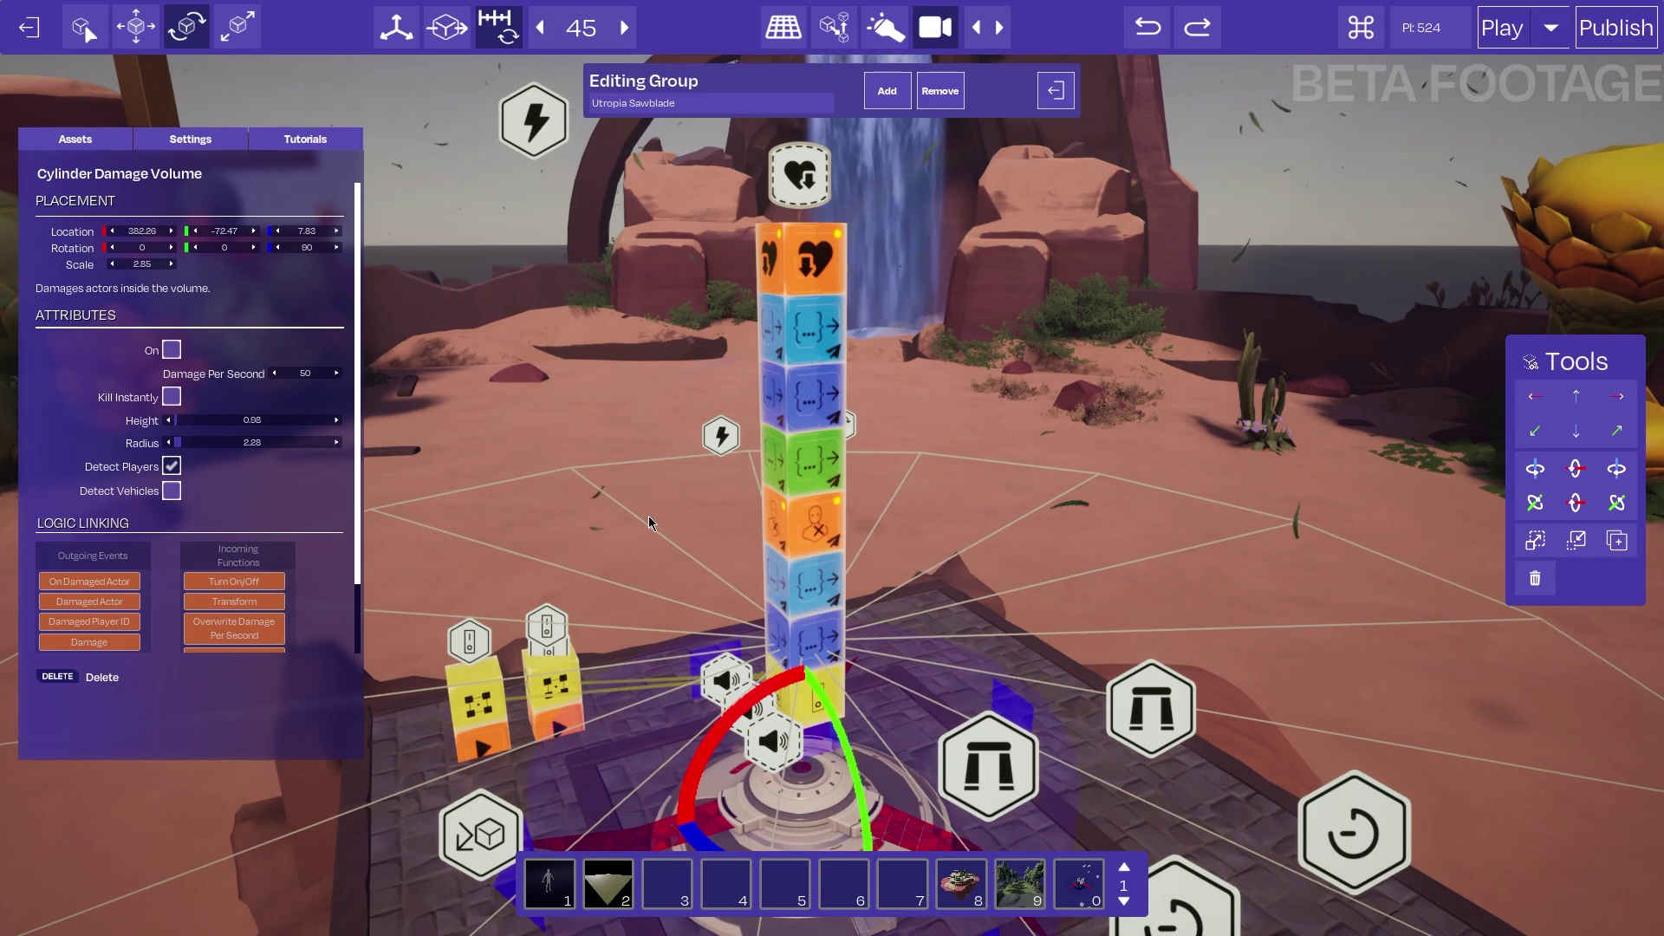
mouse_move(648, 518)
right_mouse_down()
mouse_move(648, 598)
mouse_move(635, 539)
mouse_move(652, 550)
right_mouse_up()
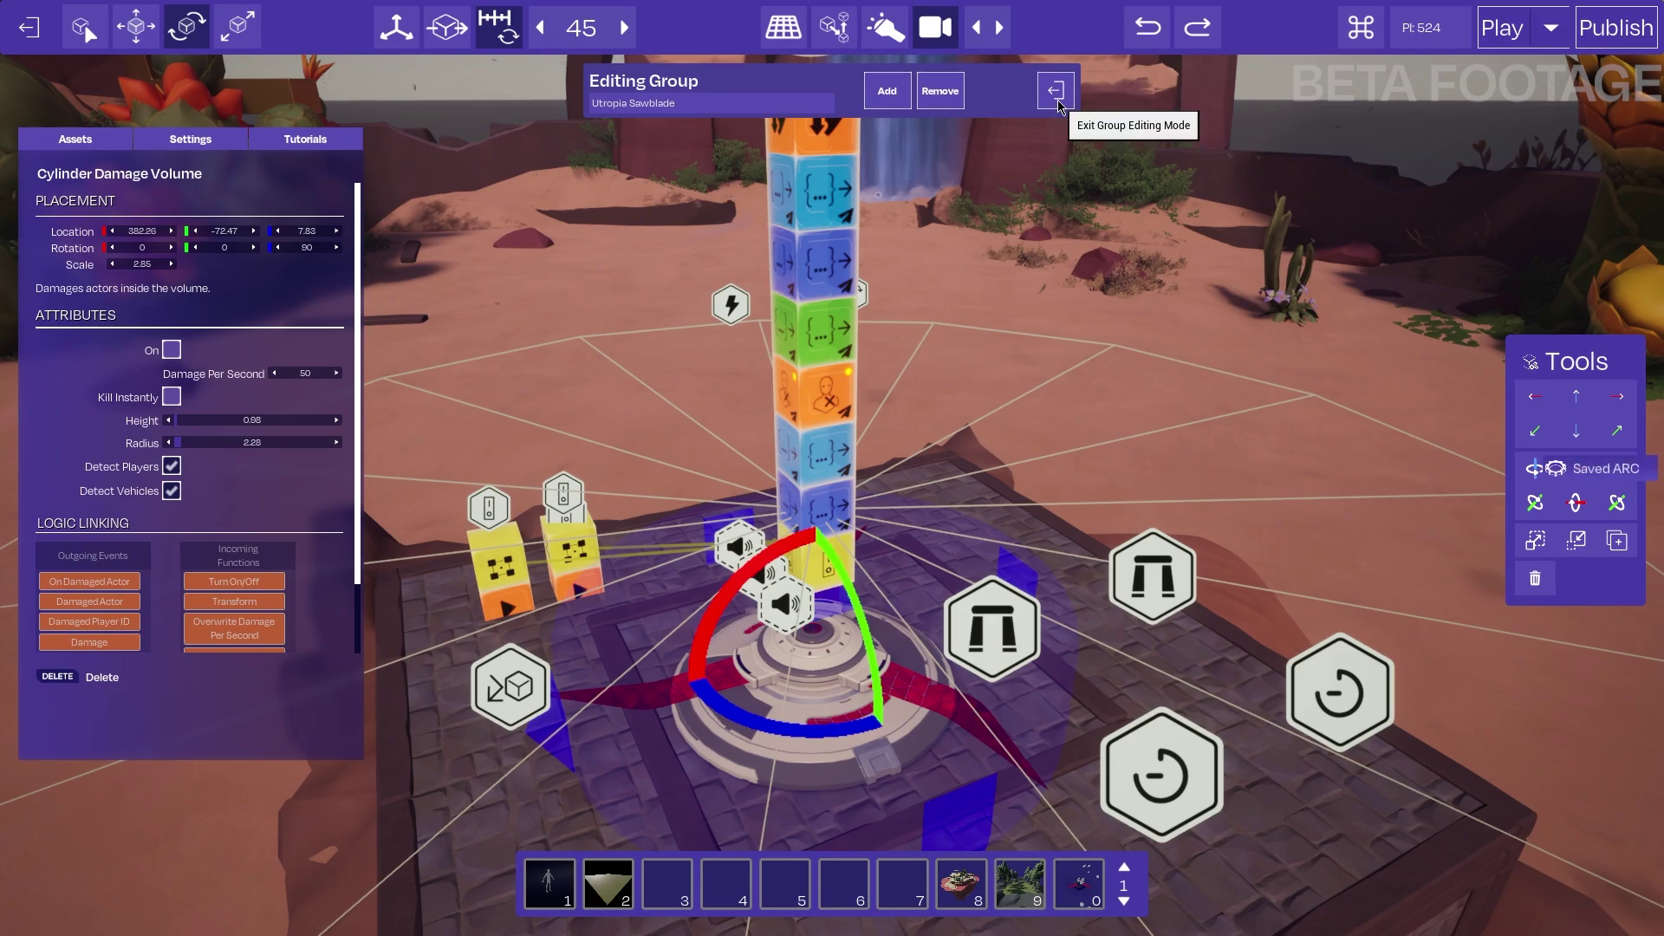
right_click_drag(992, 292, 966, 381)
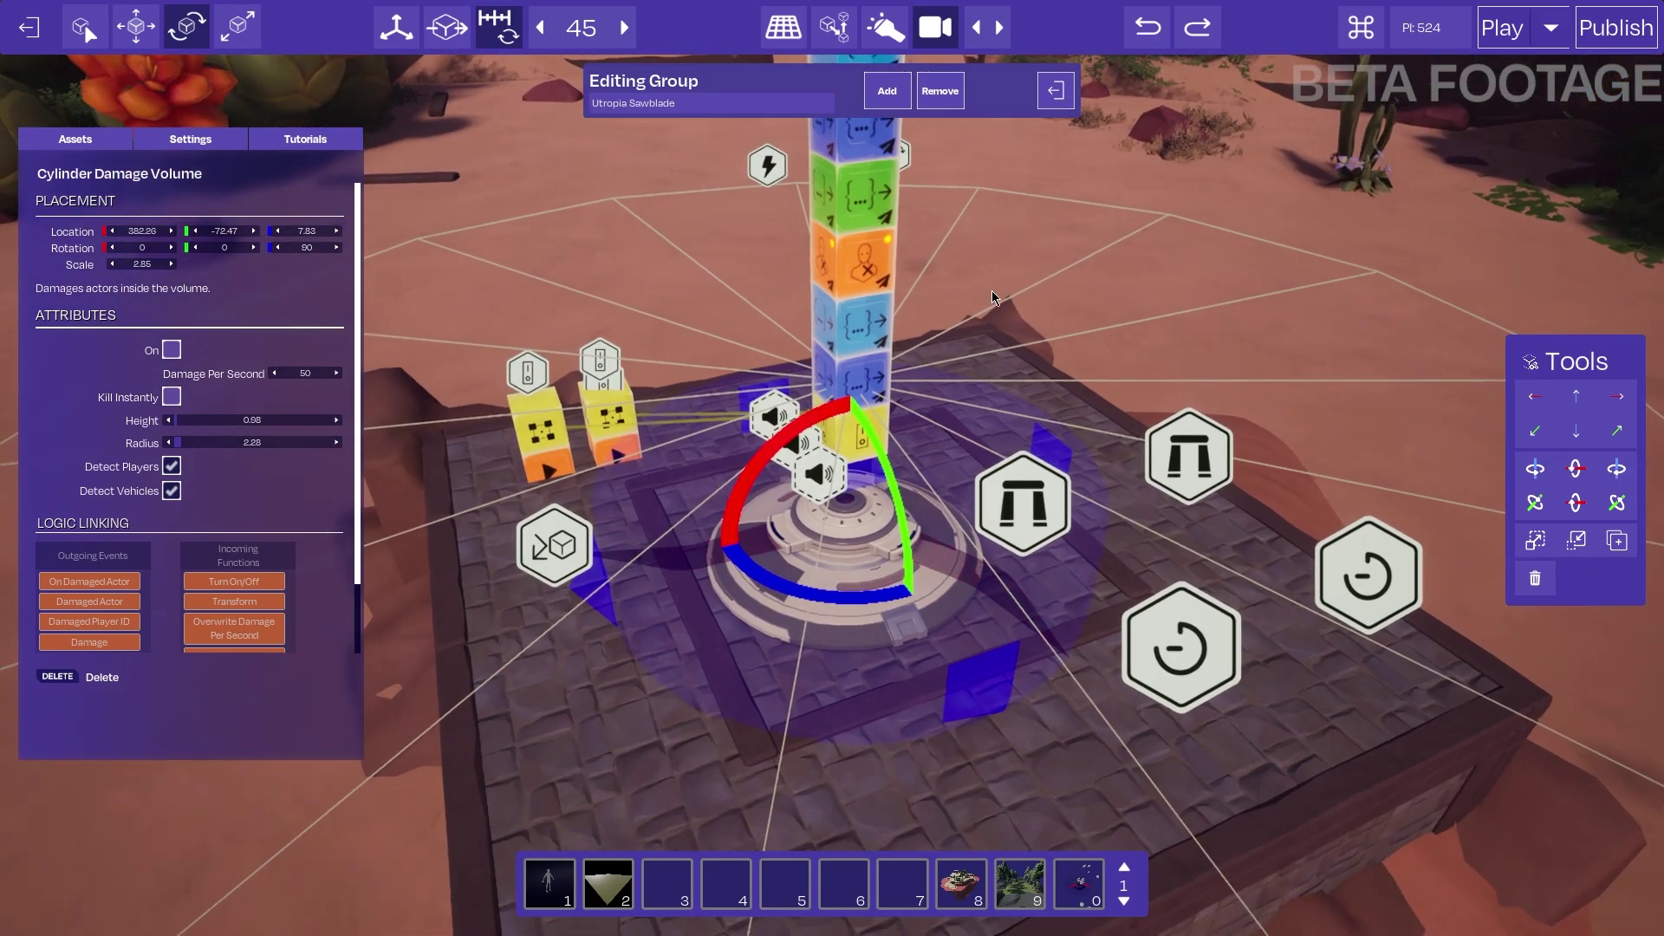
Deselect the damage volume and leave editing of the Utropia Sawblade group
left_click(693, 278)
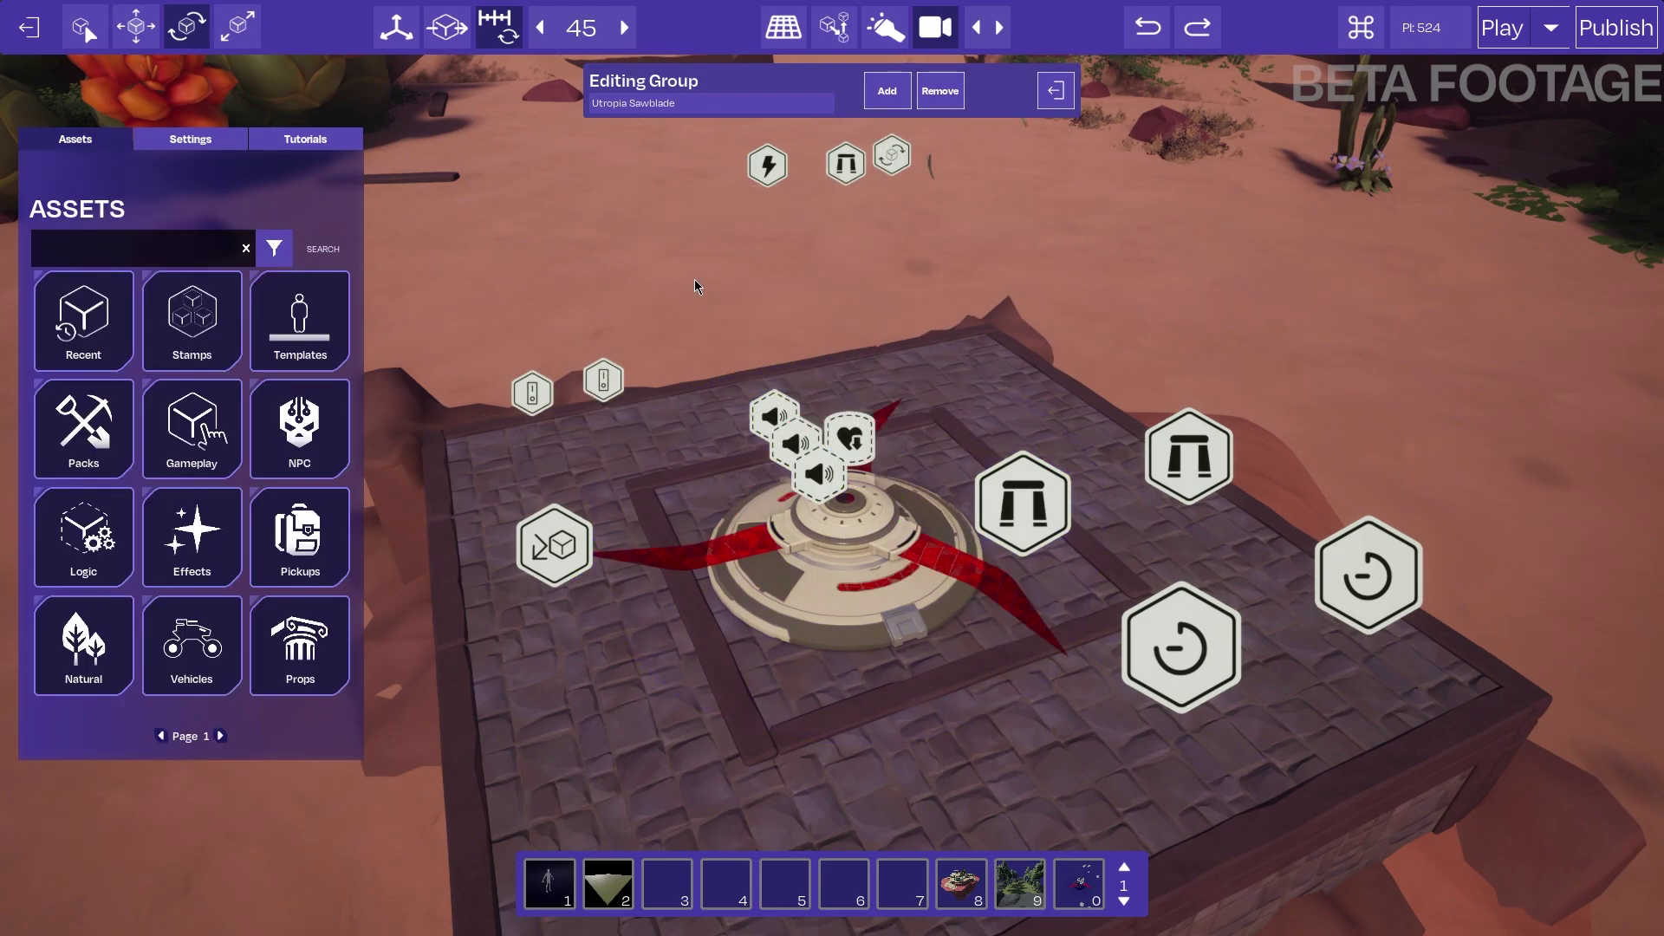
right_click_drag(693, 303, 657, 234)
key("s")
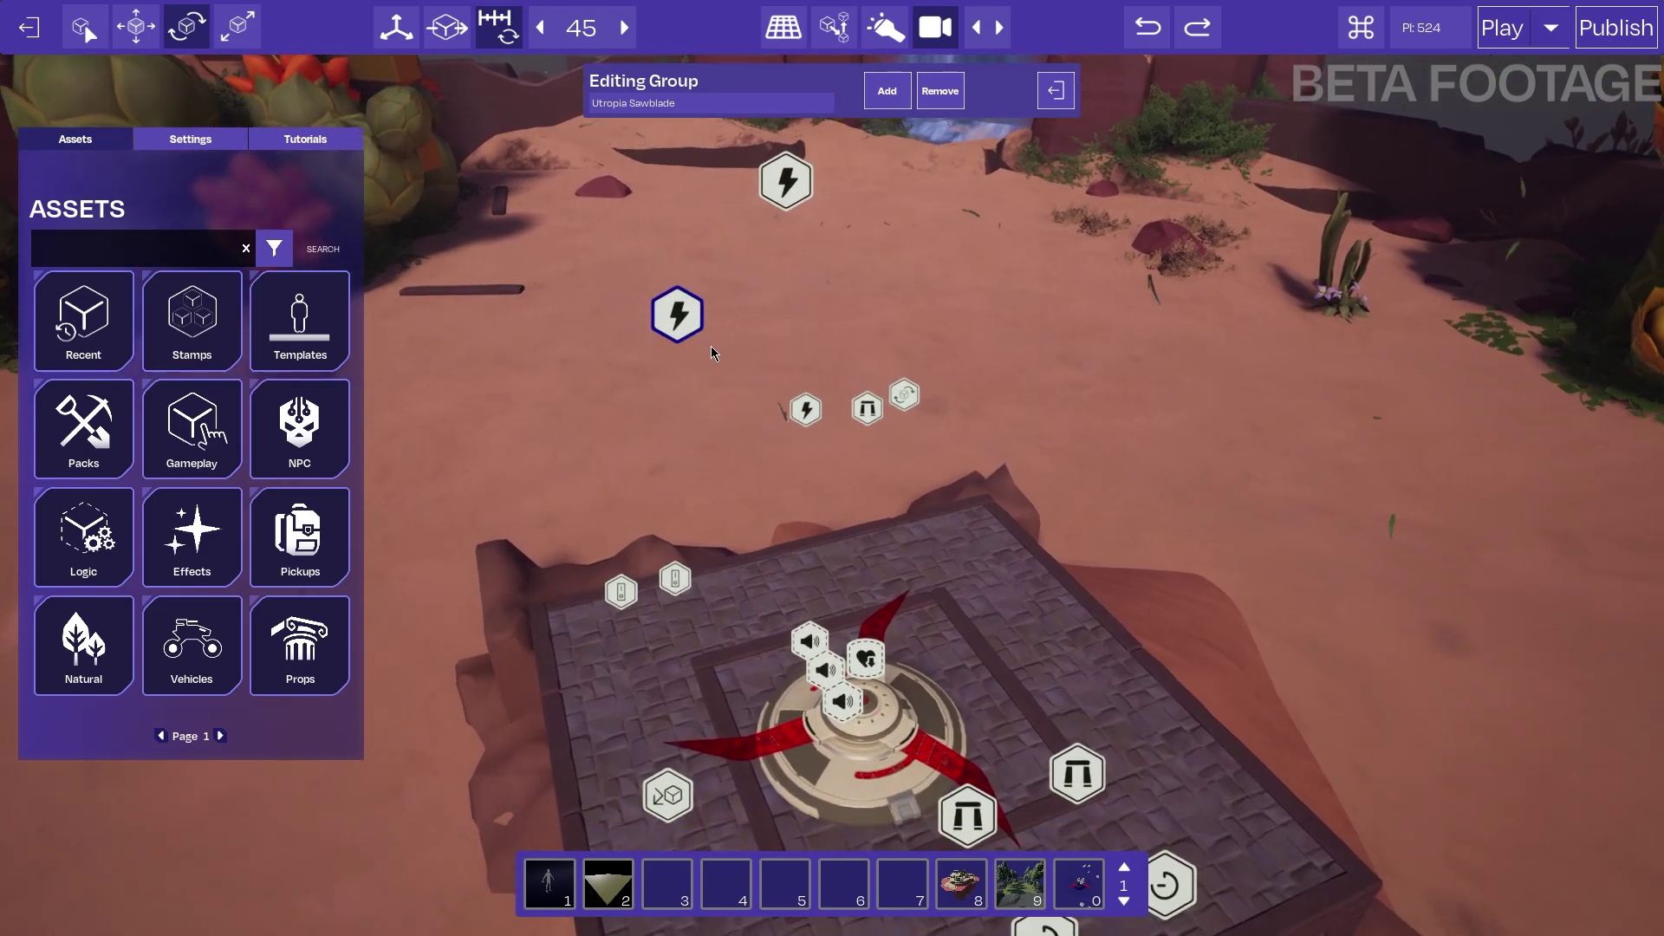
left_click(1056, 94)
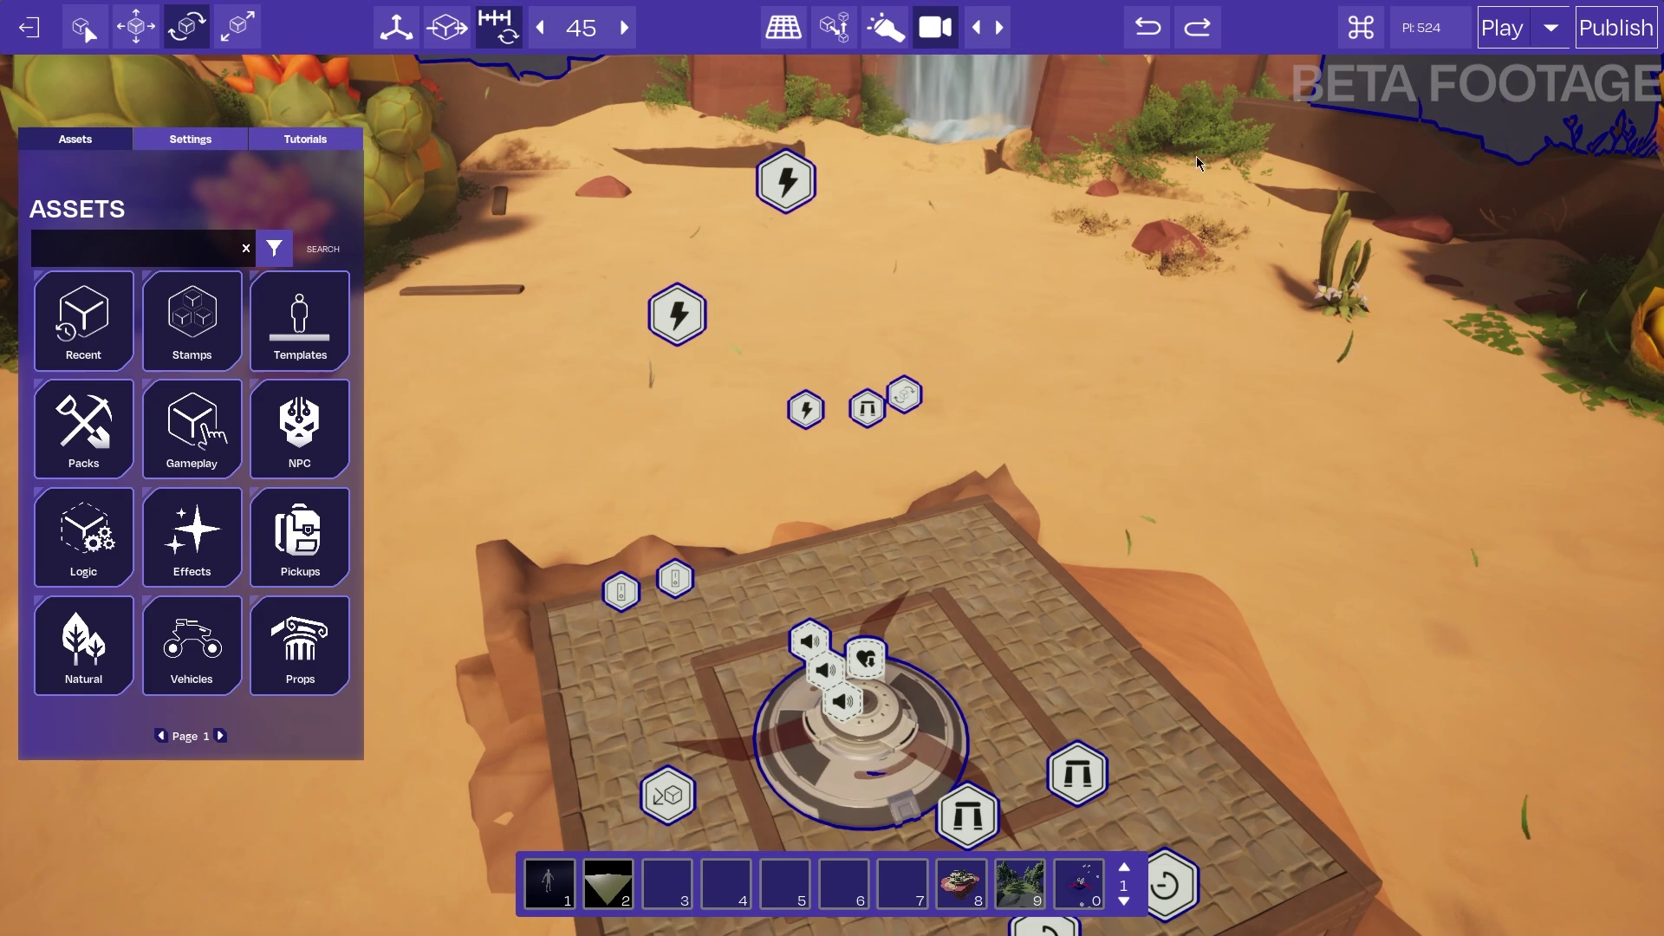
scroll(1144, 302, "down", 3)
Play-test the ARC, moving the character onto the stone platform up to the spinning sawblade
left_click(1141, 300)
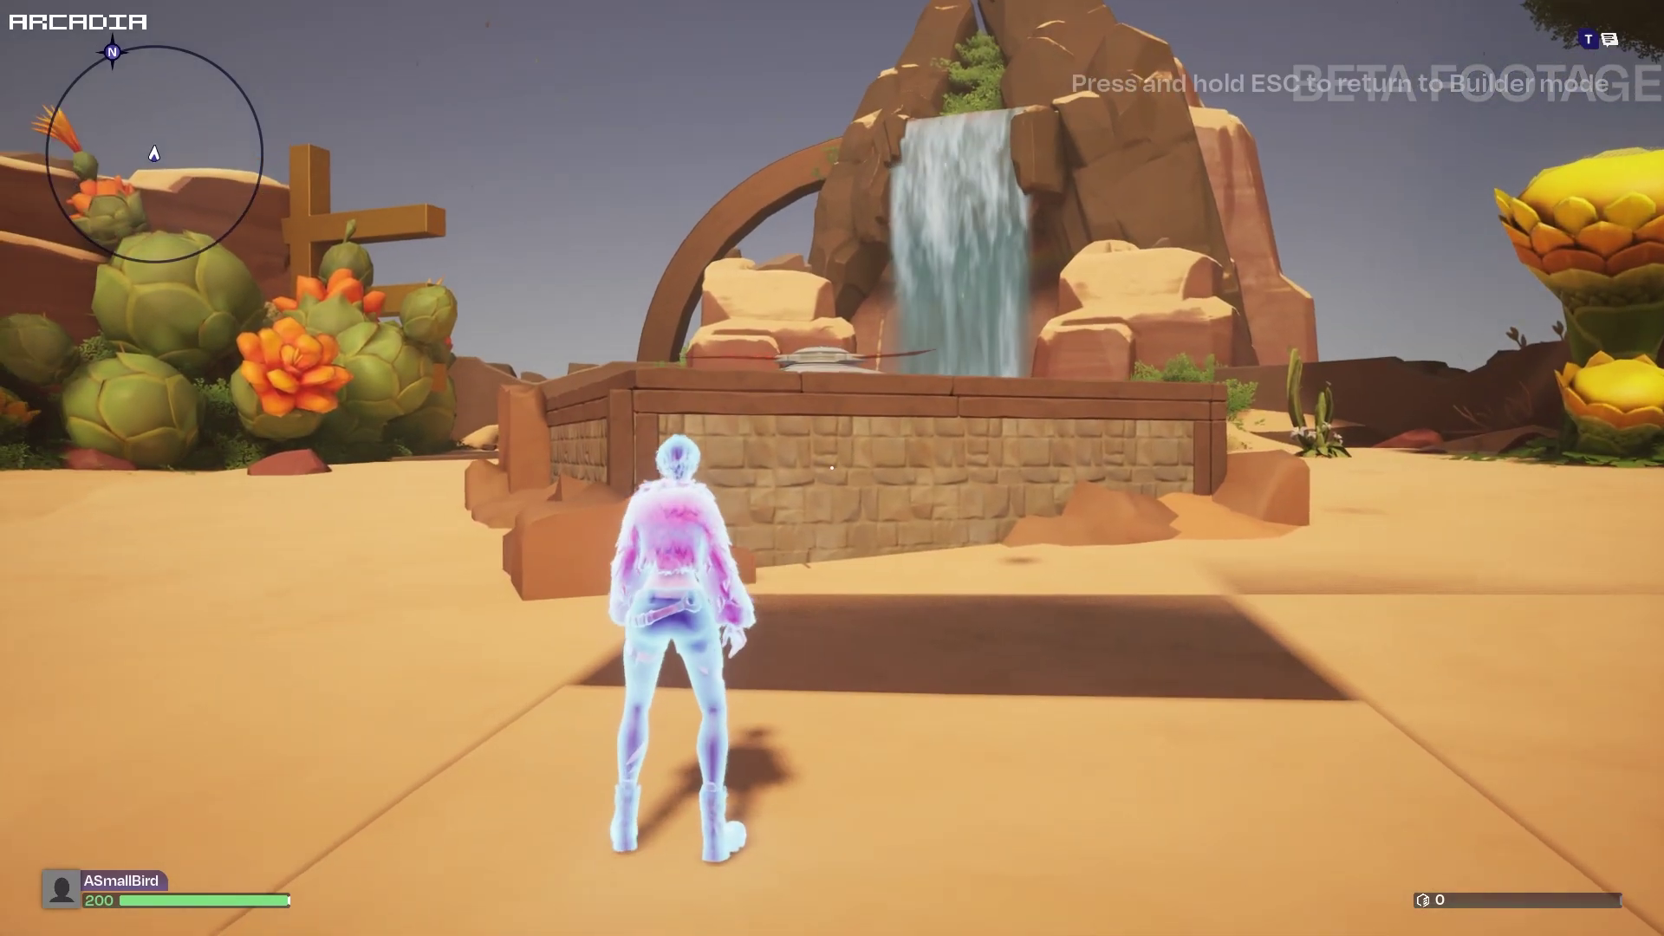
key("w")
key("space")
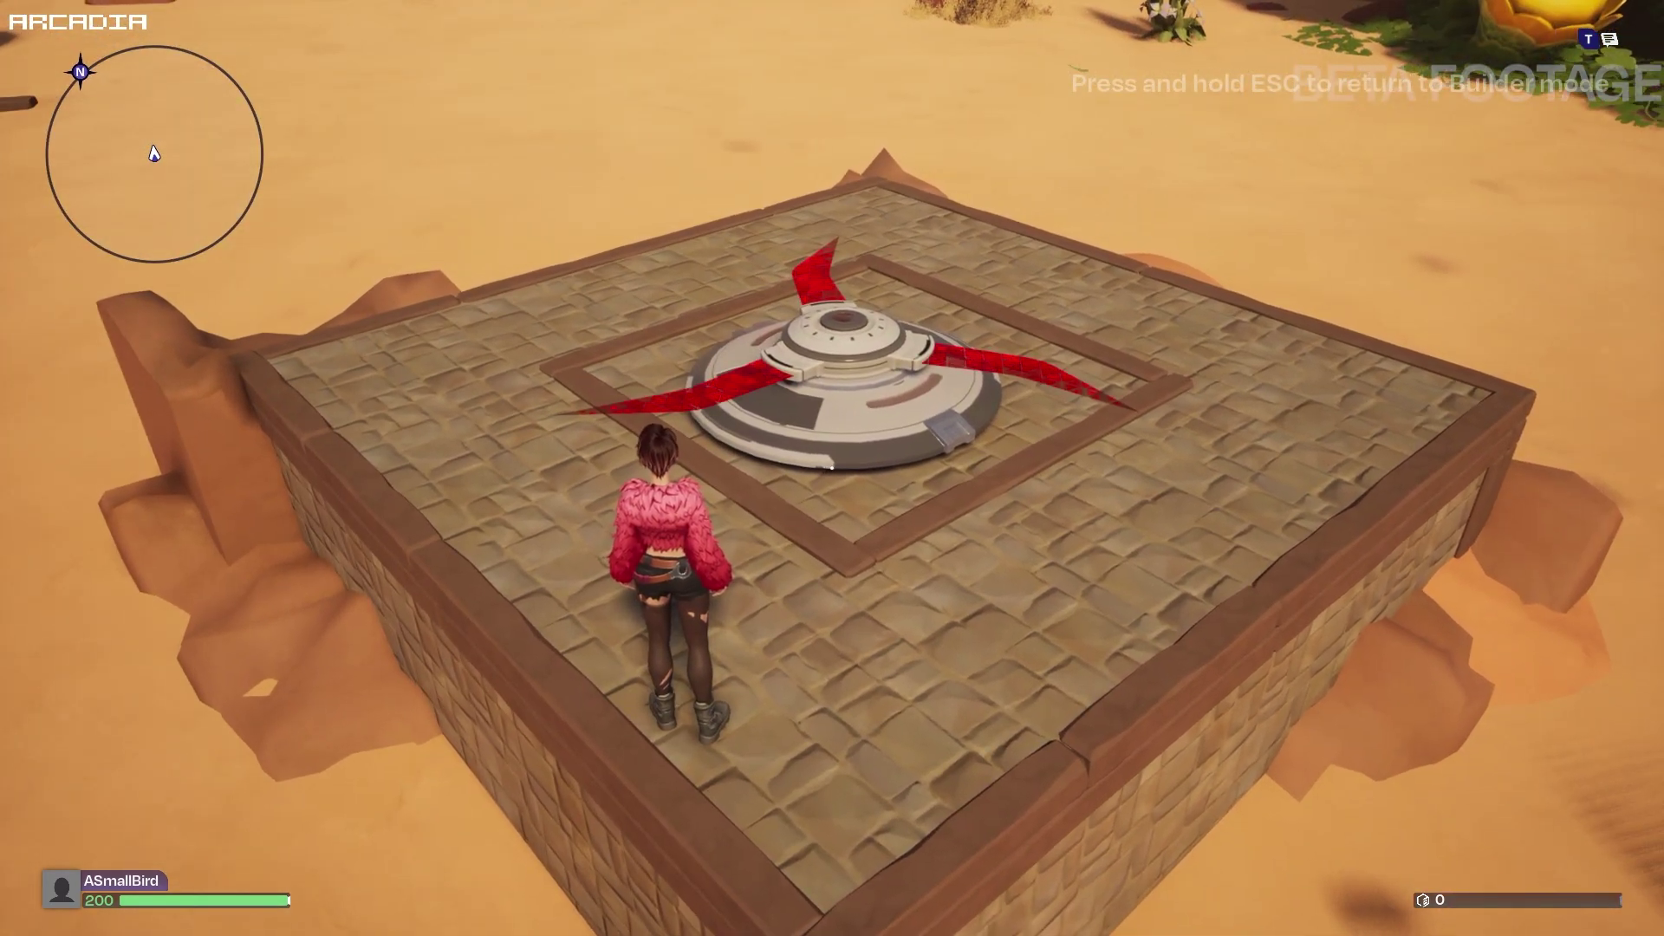
key("w")
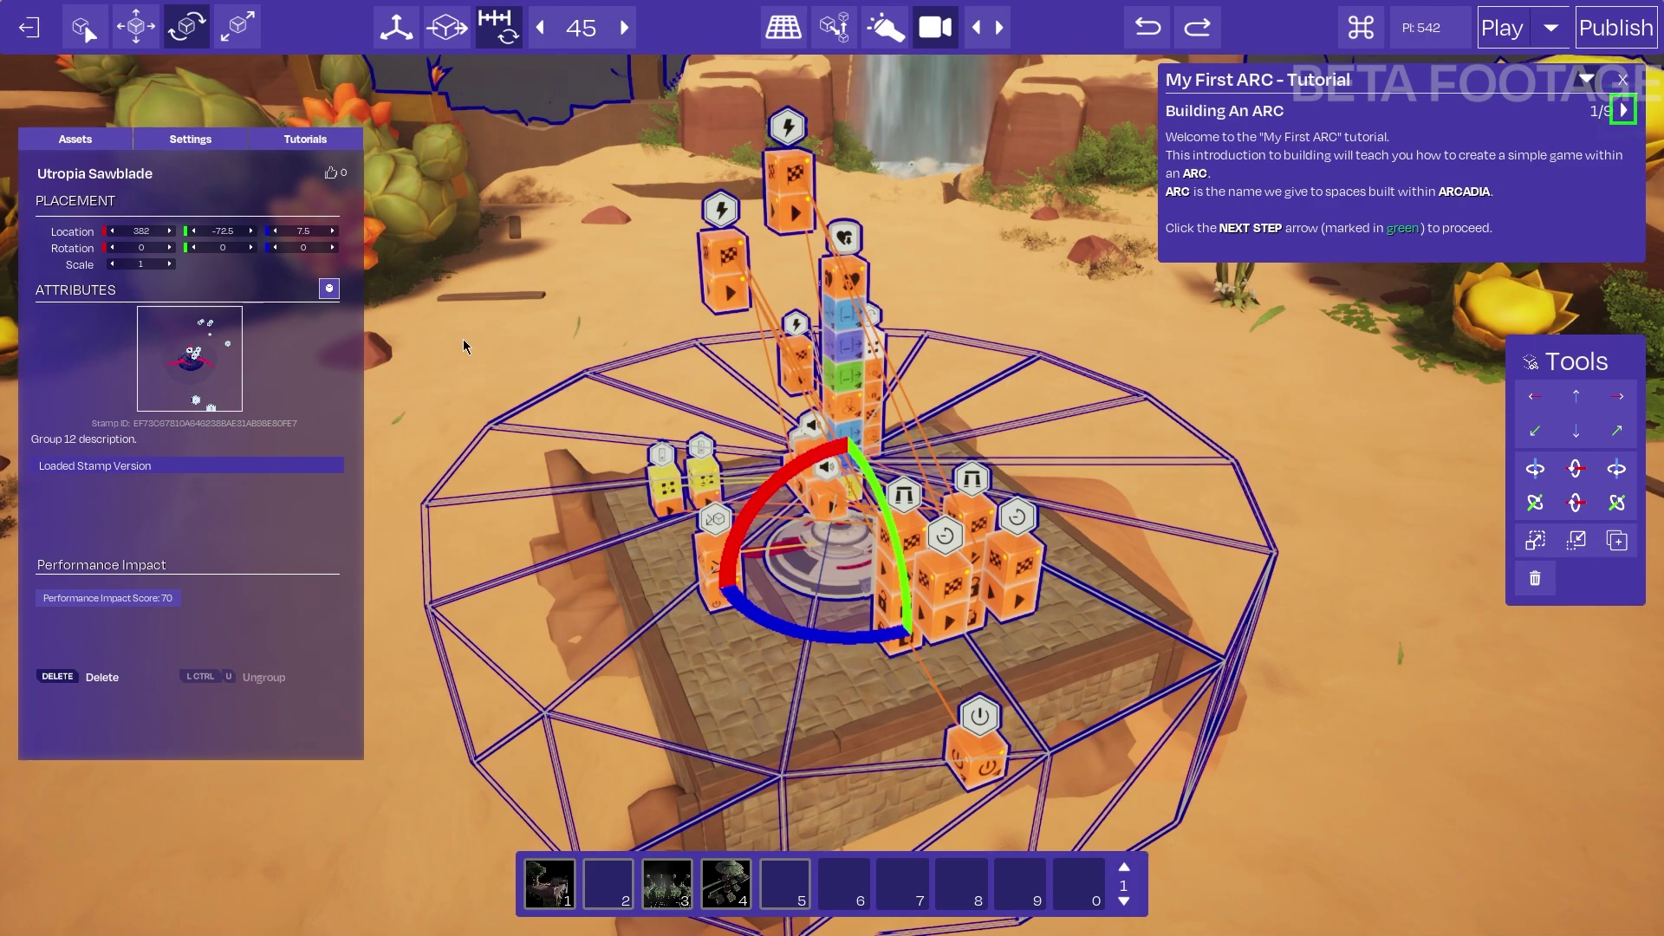
Open the Utropia Sawblade group for editing and examine the Set Collision Node linked to the sawblade
right_click_drag(463, 340, 414, 324)
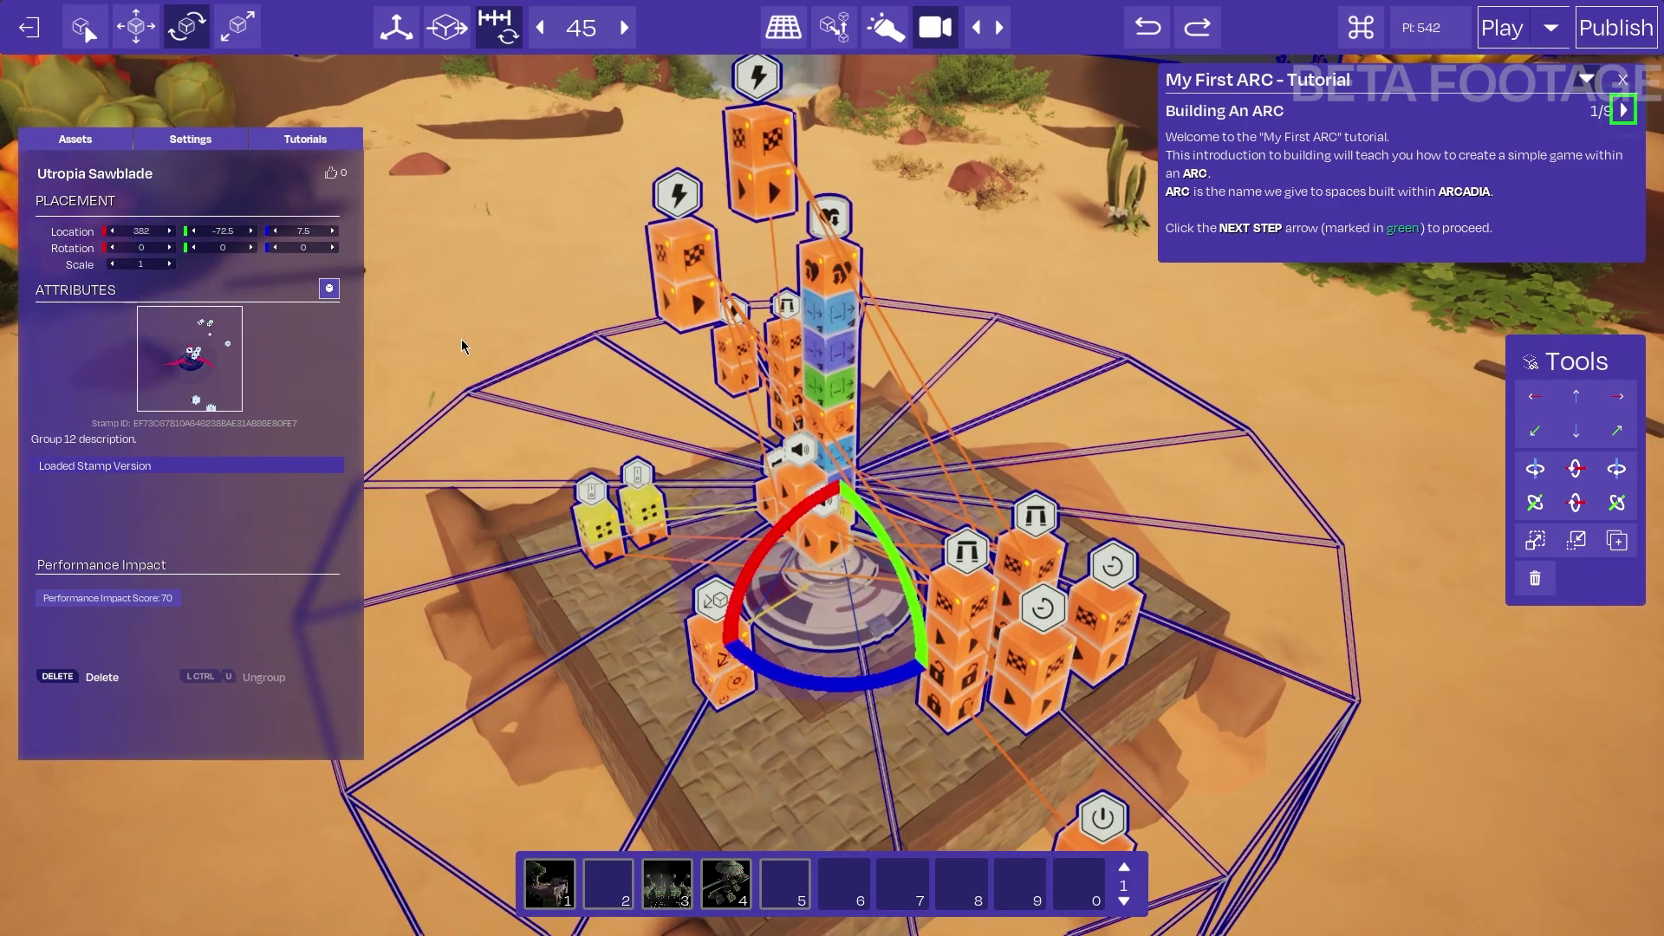
left_click(330, 289)
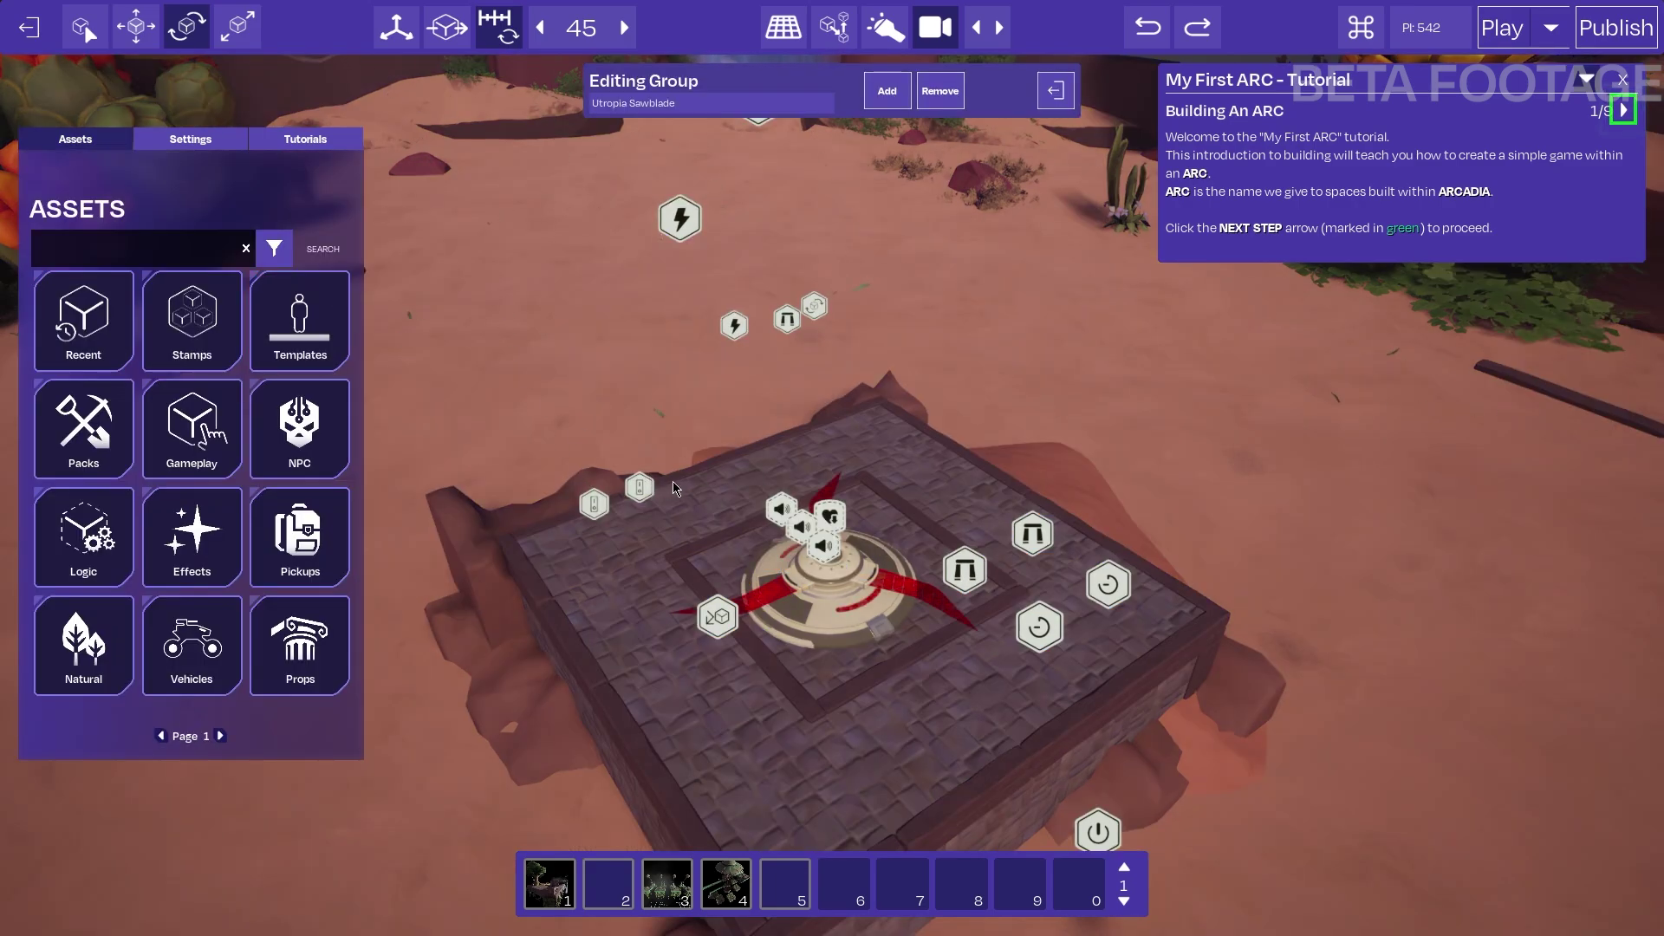
right_click_drag(673, 482, 676, 475)
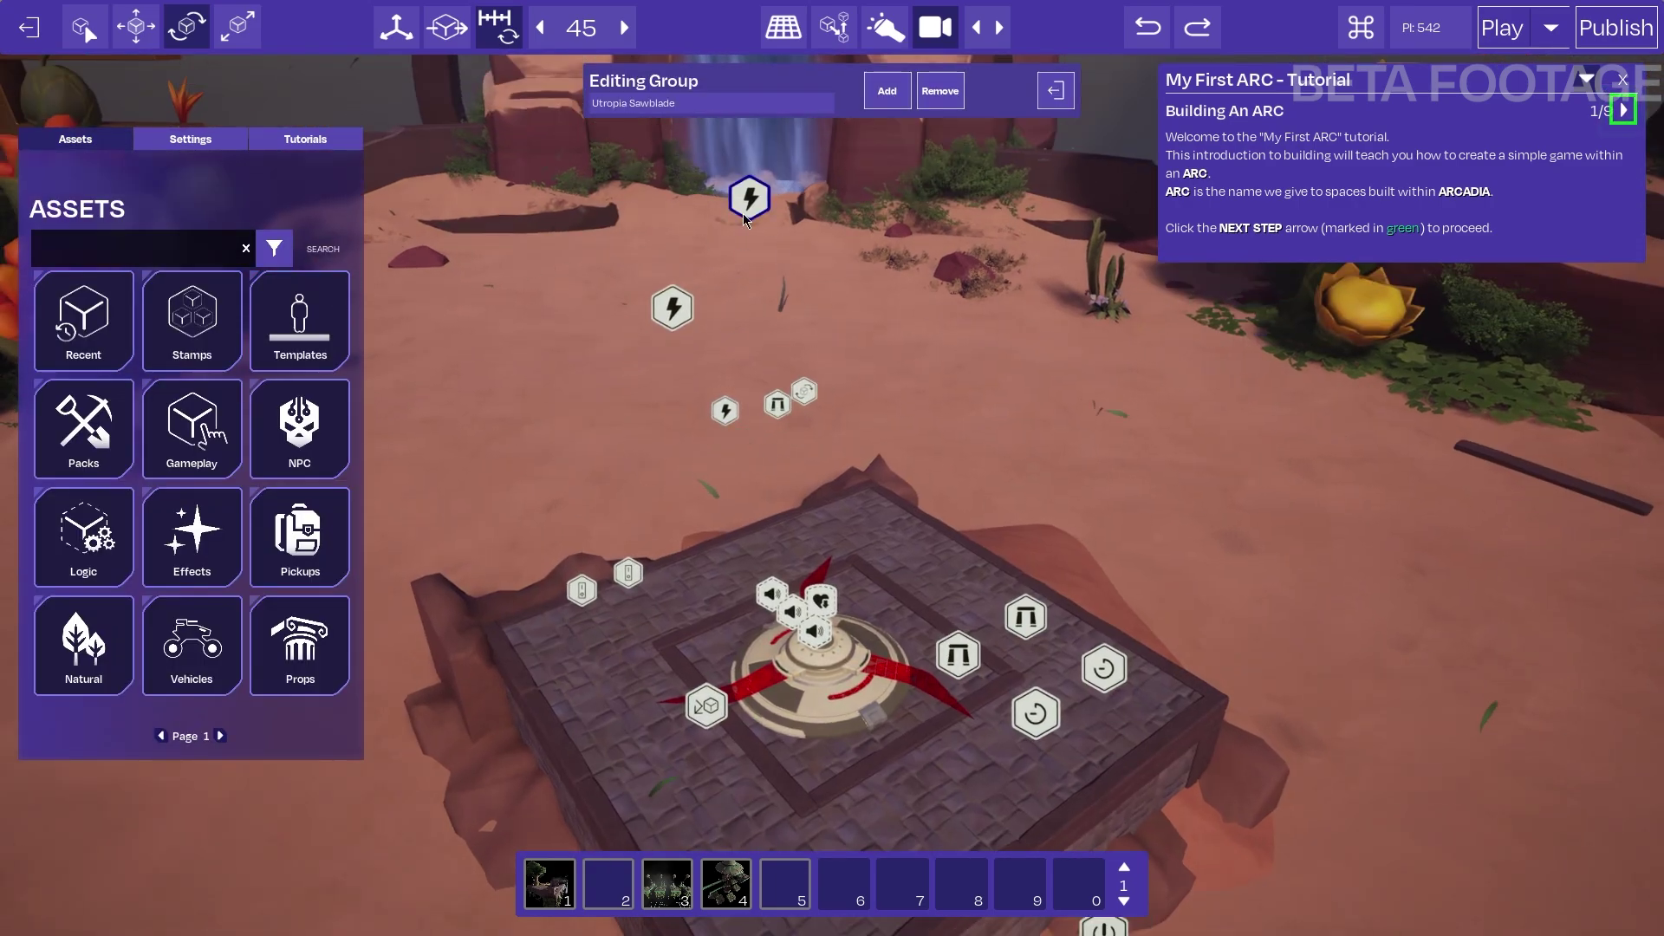
key("d")
mouse_move(797, 368)
right_mouse_down()
mouse_move(730, 390)
mouse_move(796, 377)
right_mouse_up()
left_click(540, 614)
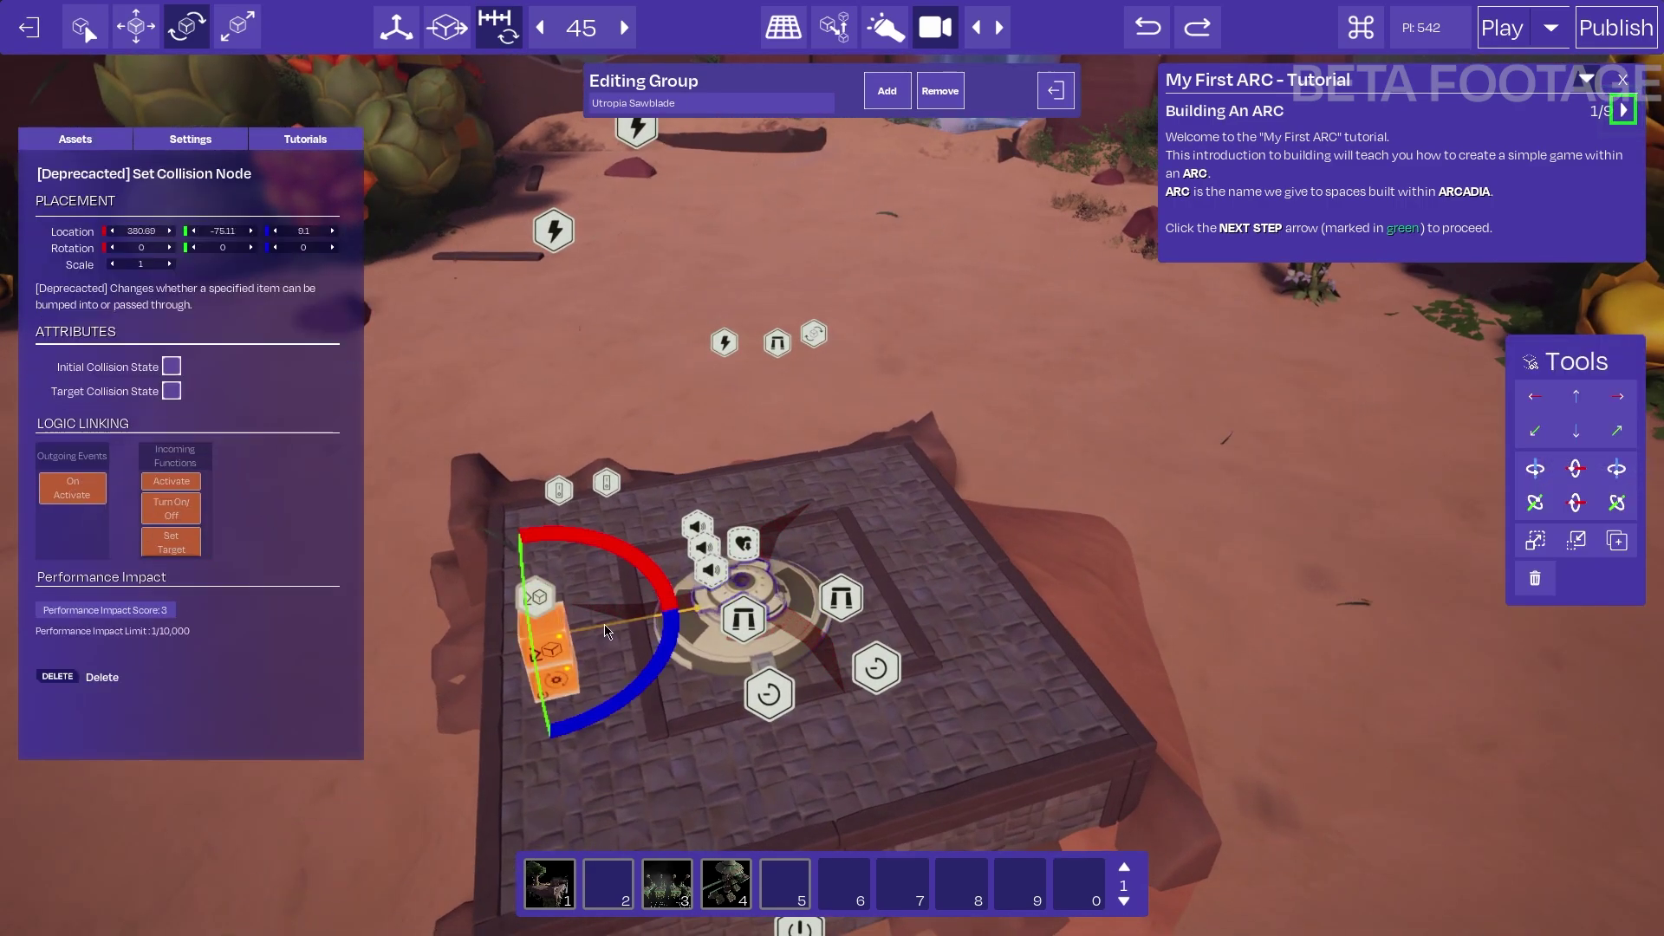
Examine the Rotate Node's rotation settings and the settings and links of an Audio Emitter Node above the blade
left_click(815, 335)
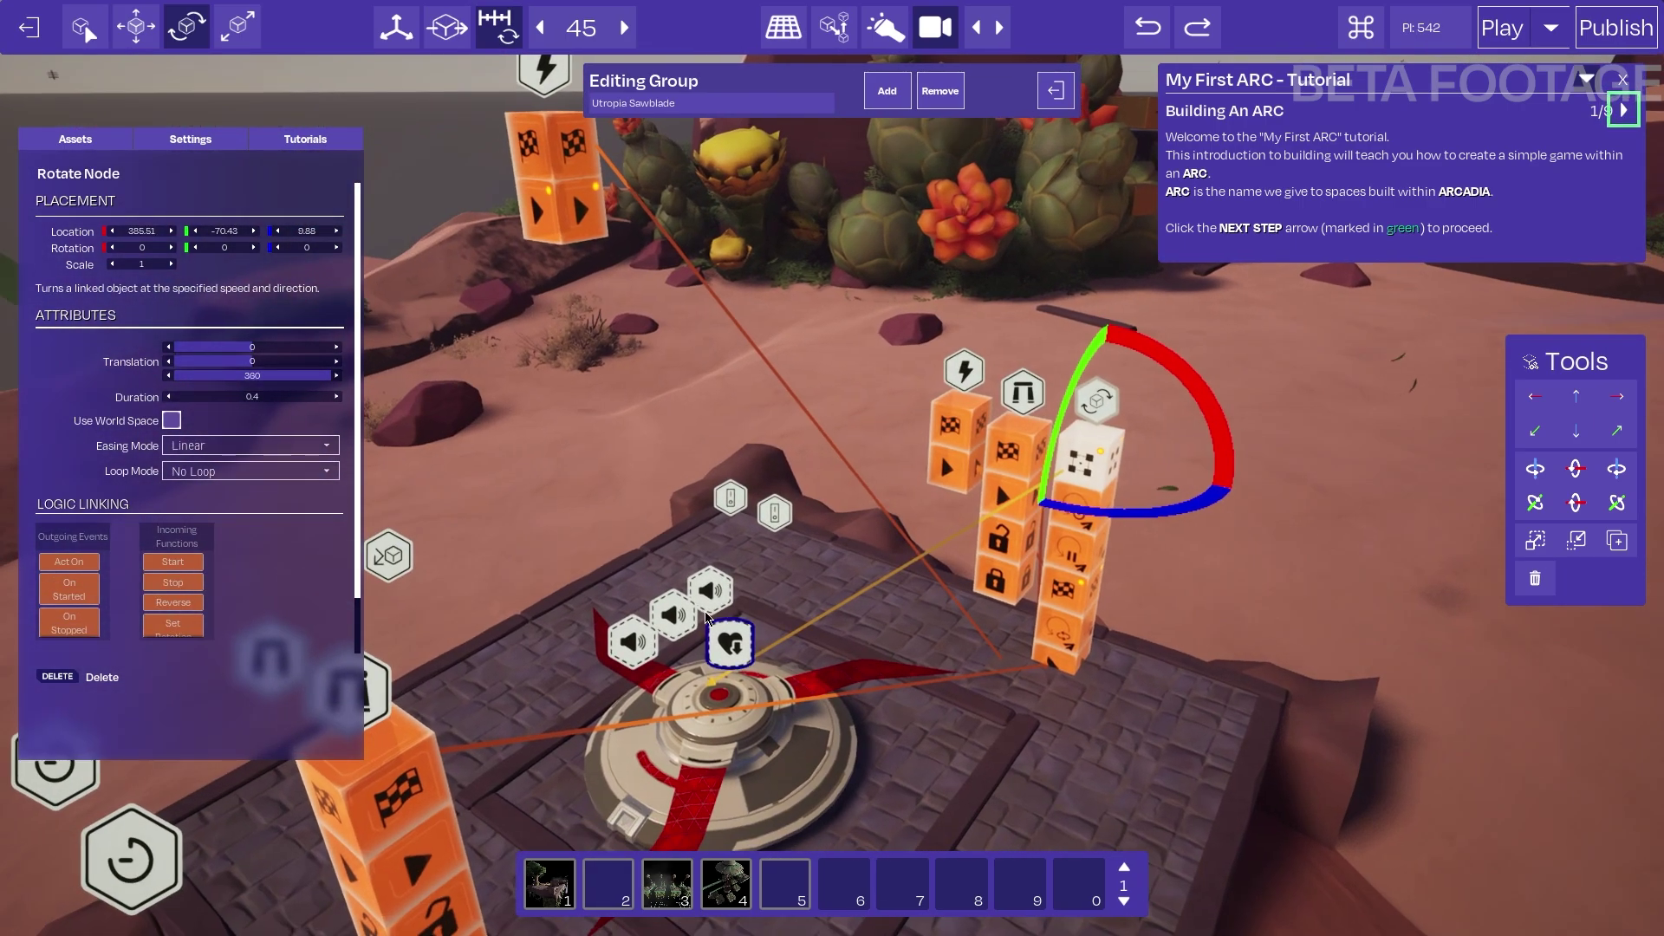
left_click(689, 613)
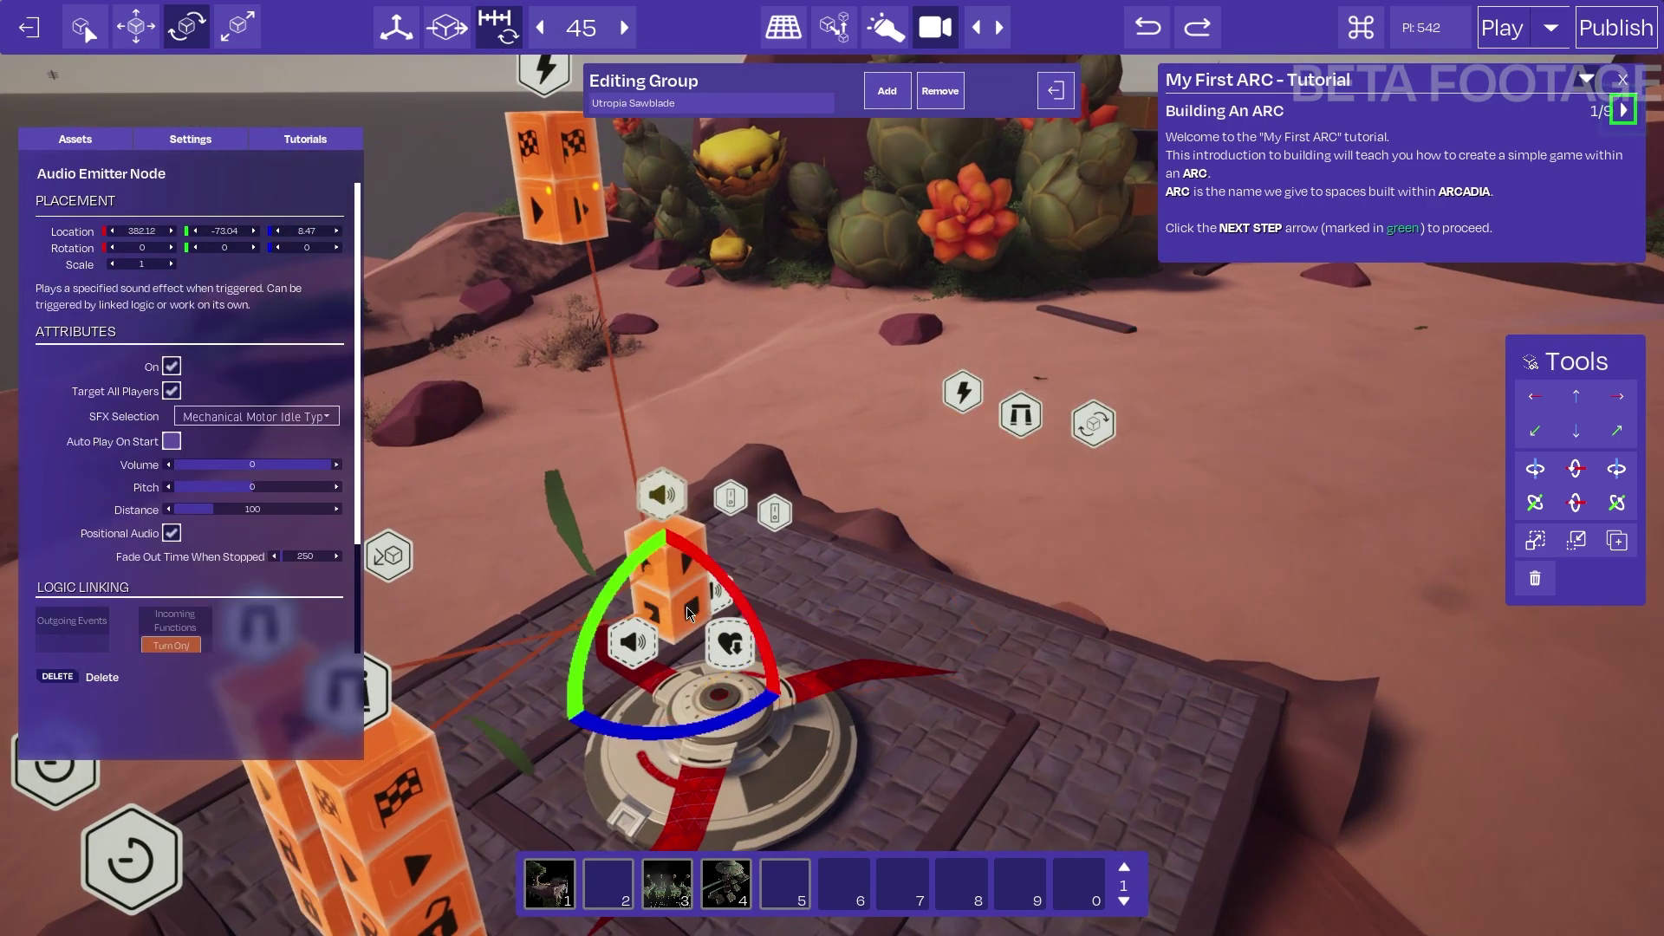
key("a")
right_click_drag(687, 614, 901, 590)
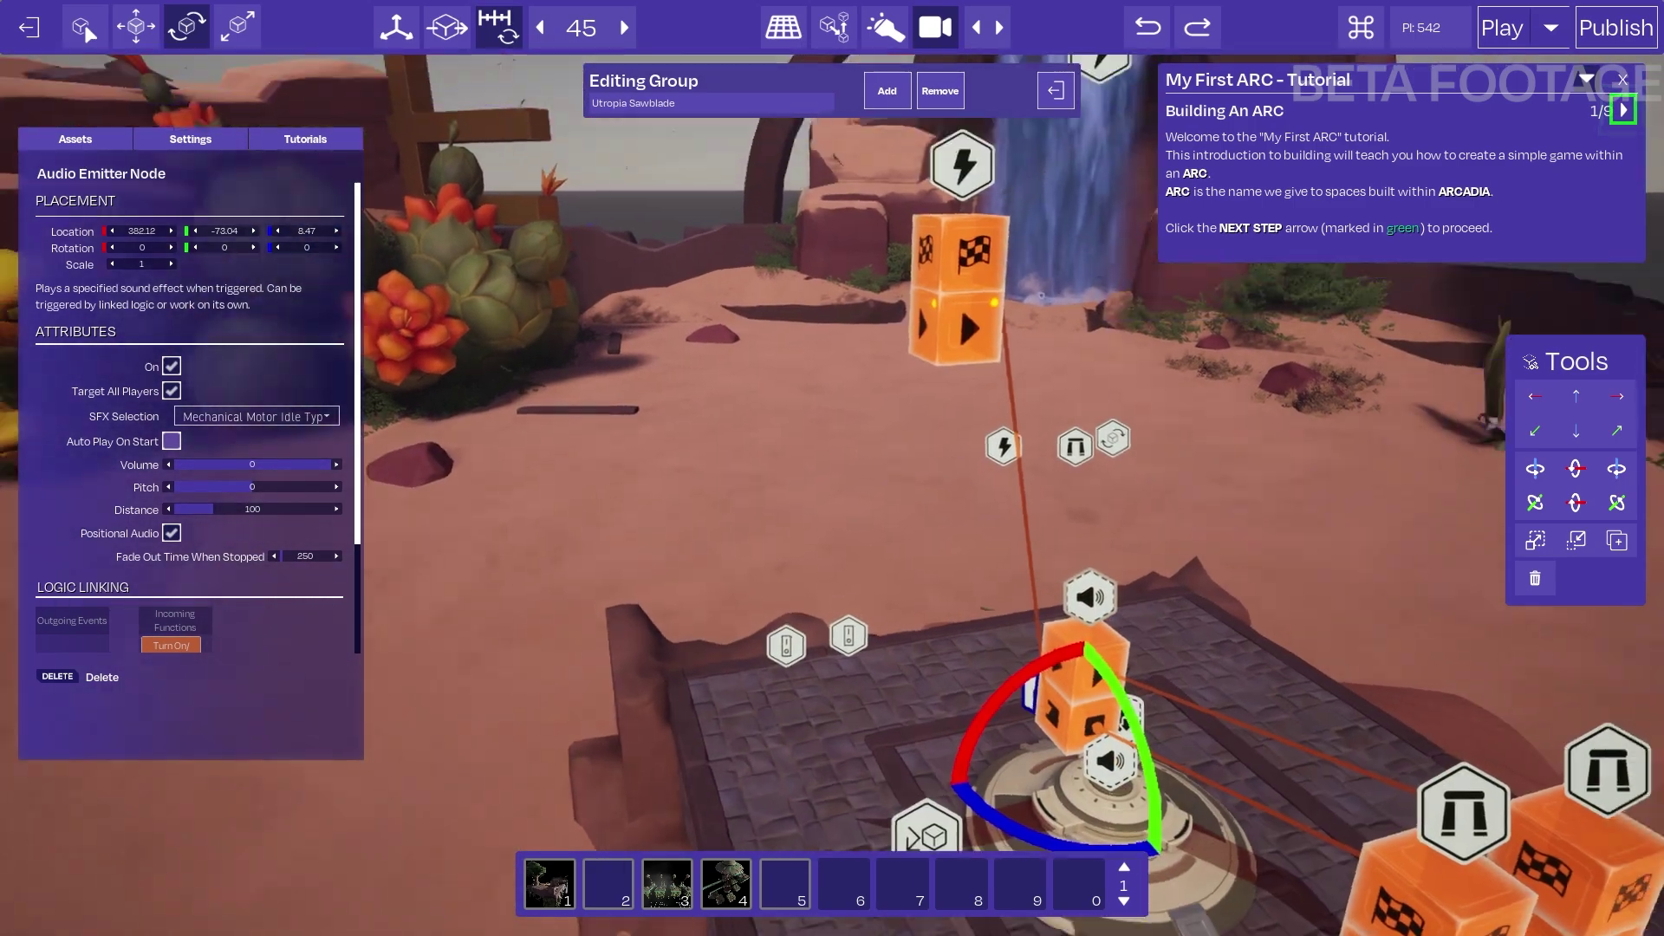
Trace the lower Trigger Node's links to the Audio Emitter, Gate, Rotate and Delay Nodes, checking the emitter's sound selection
left_click(957, 299)
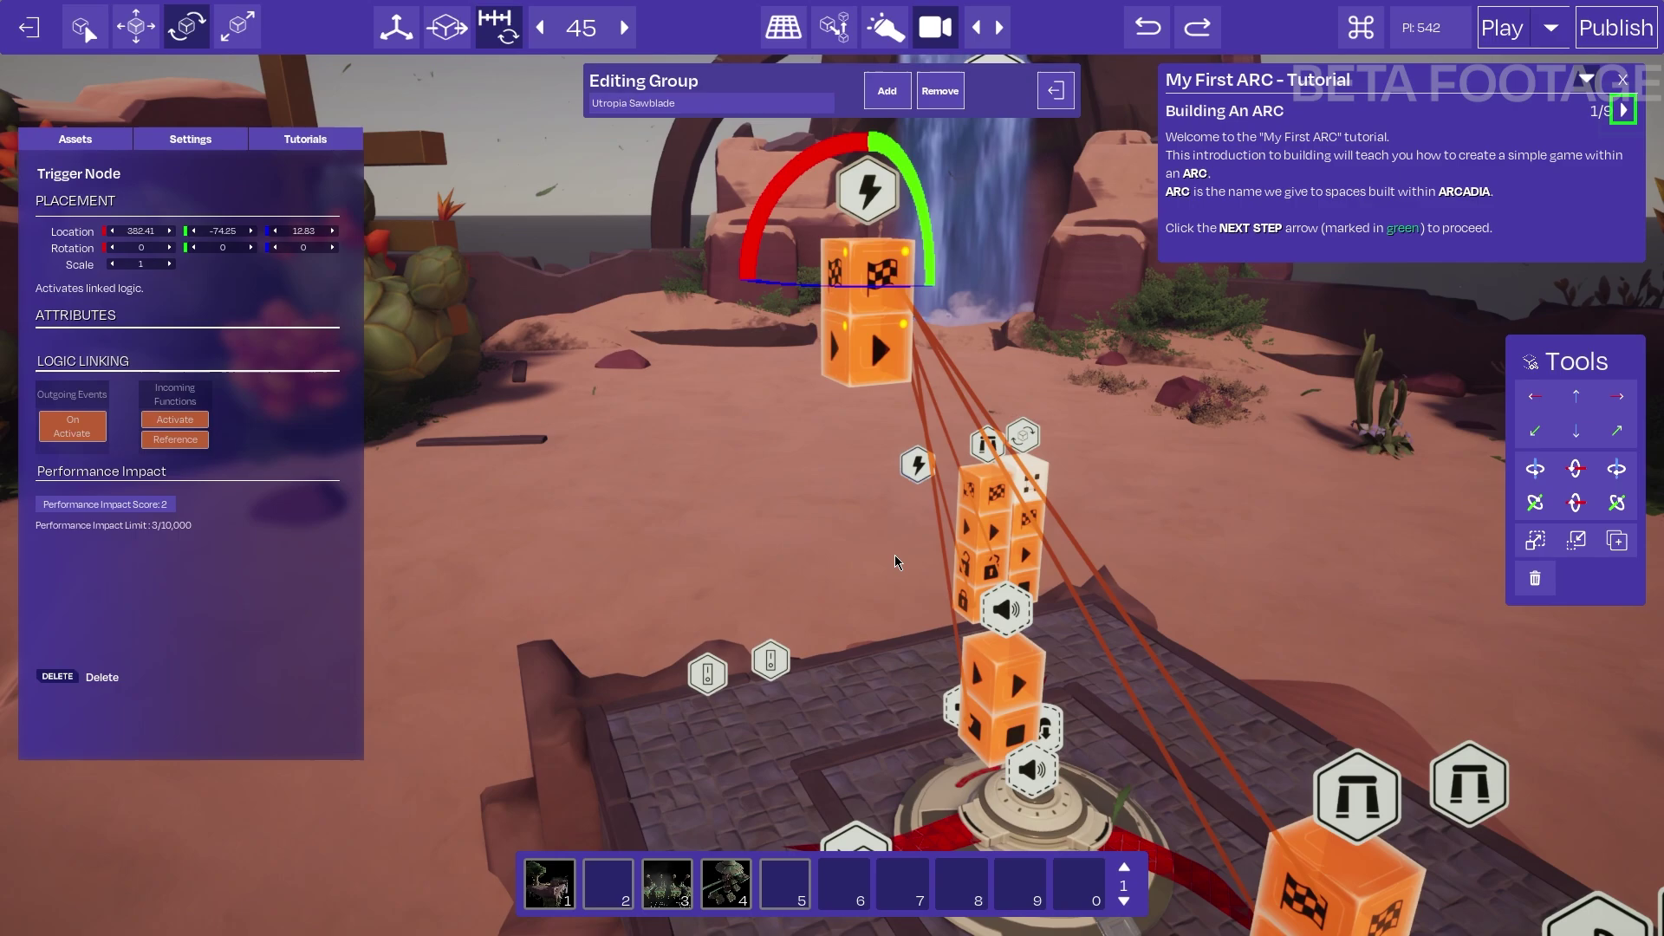
left_click(1032, 770)
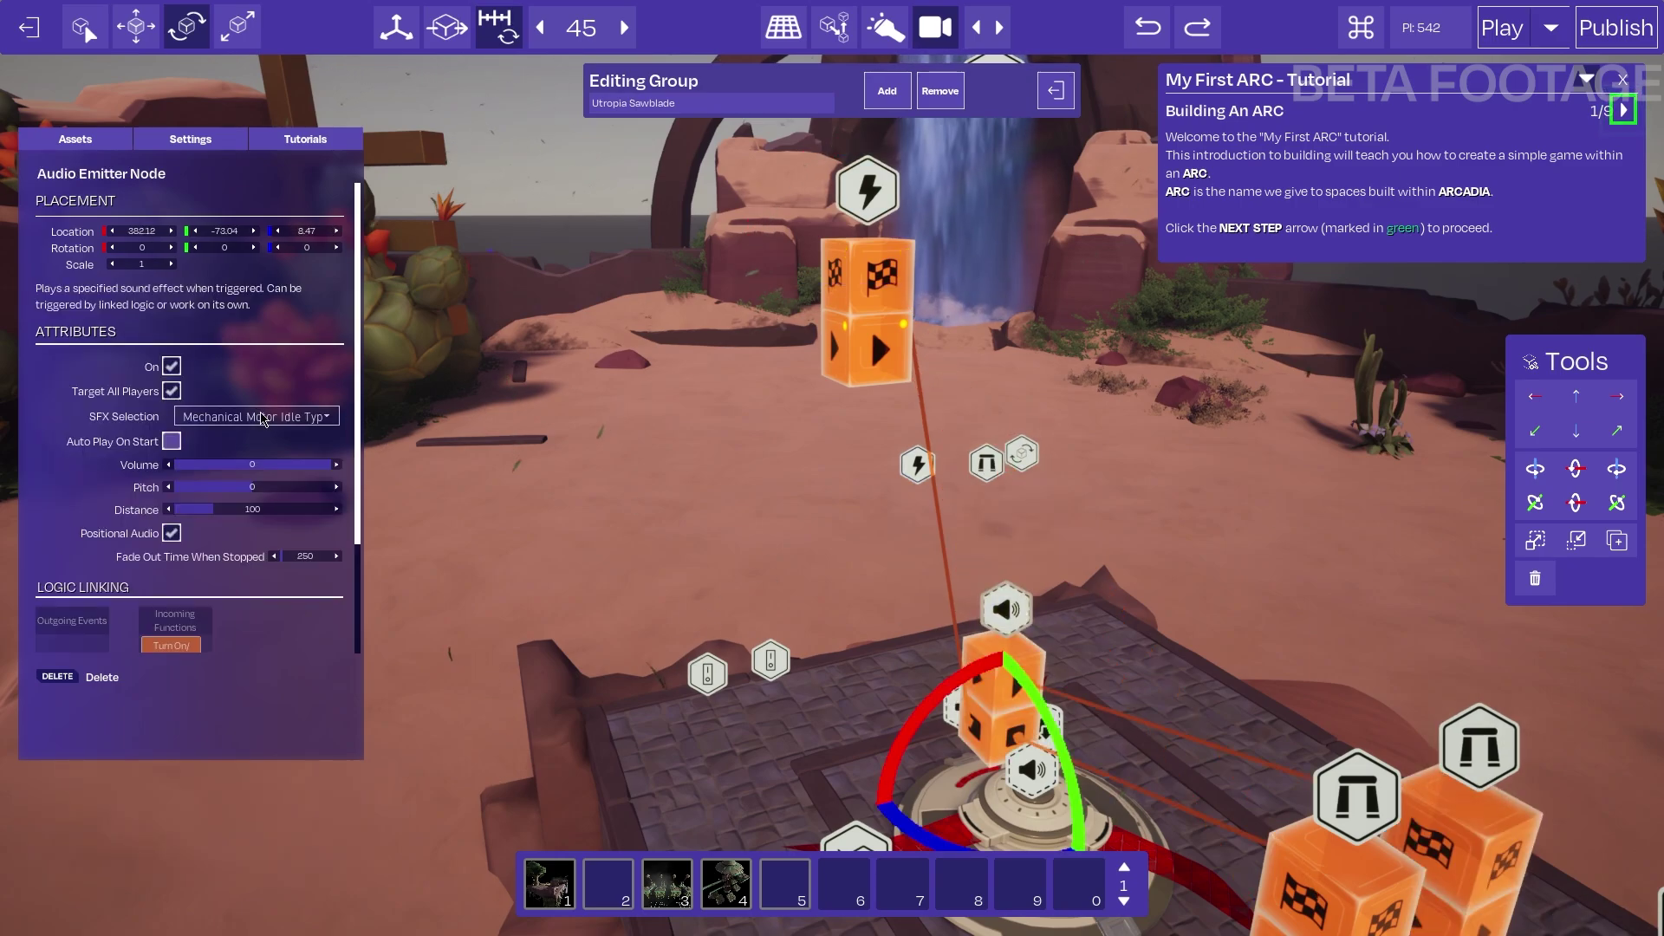
left_click(867, 189)
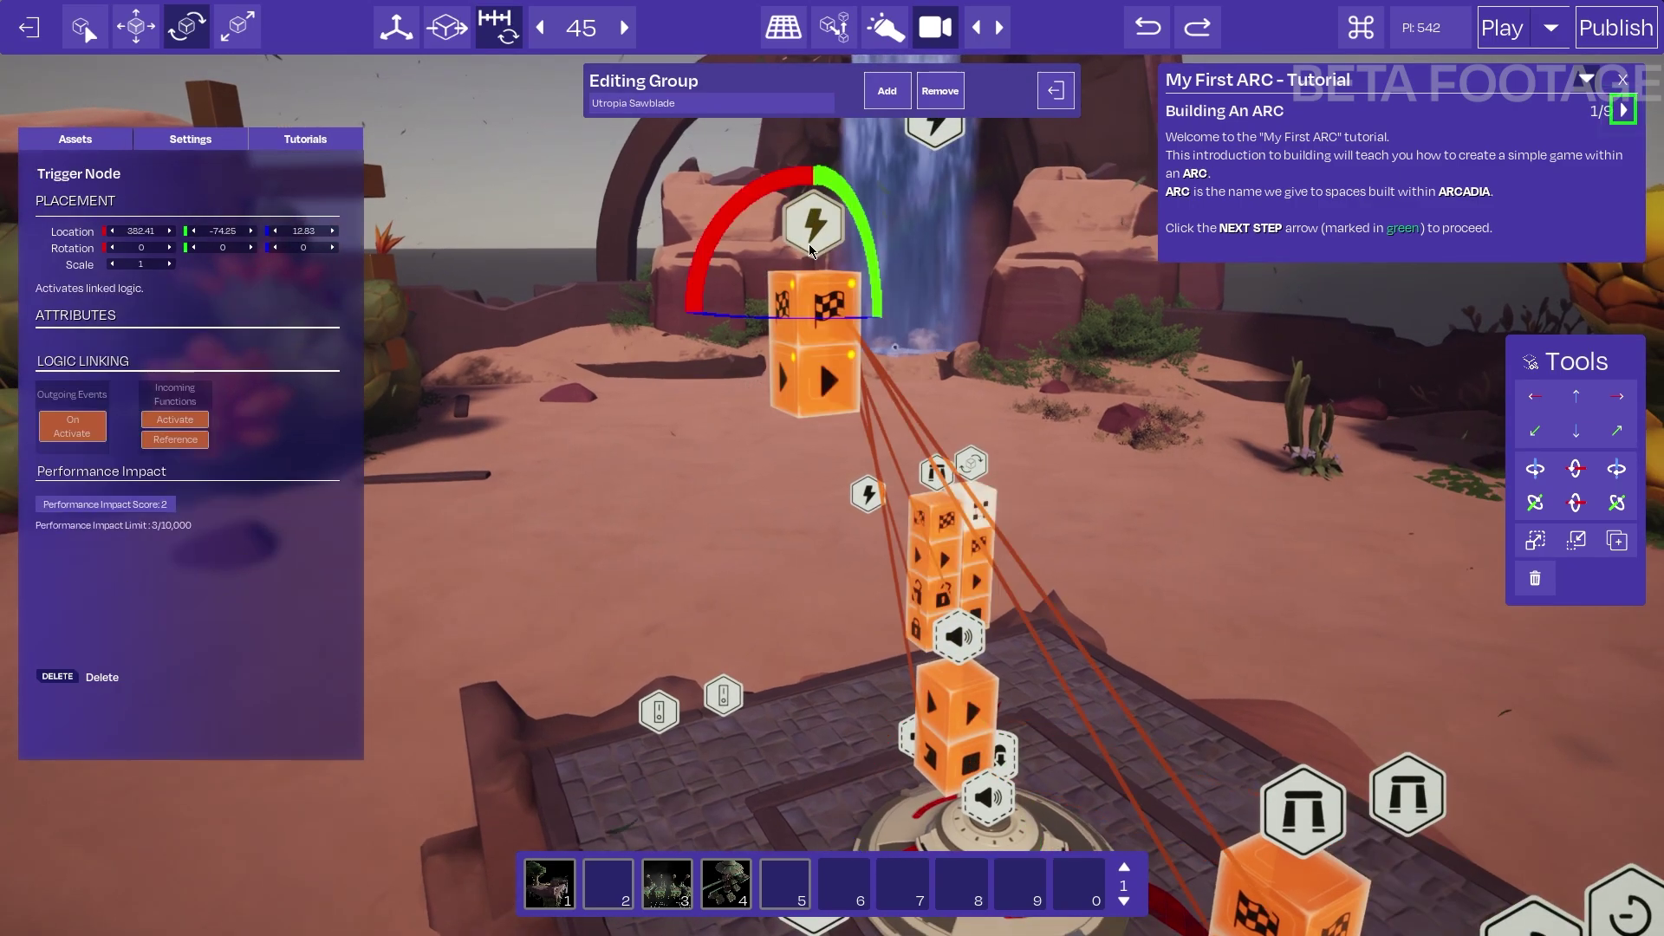
right_click_drag(808, 250, 1102, 460)
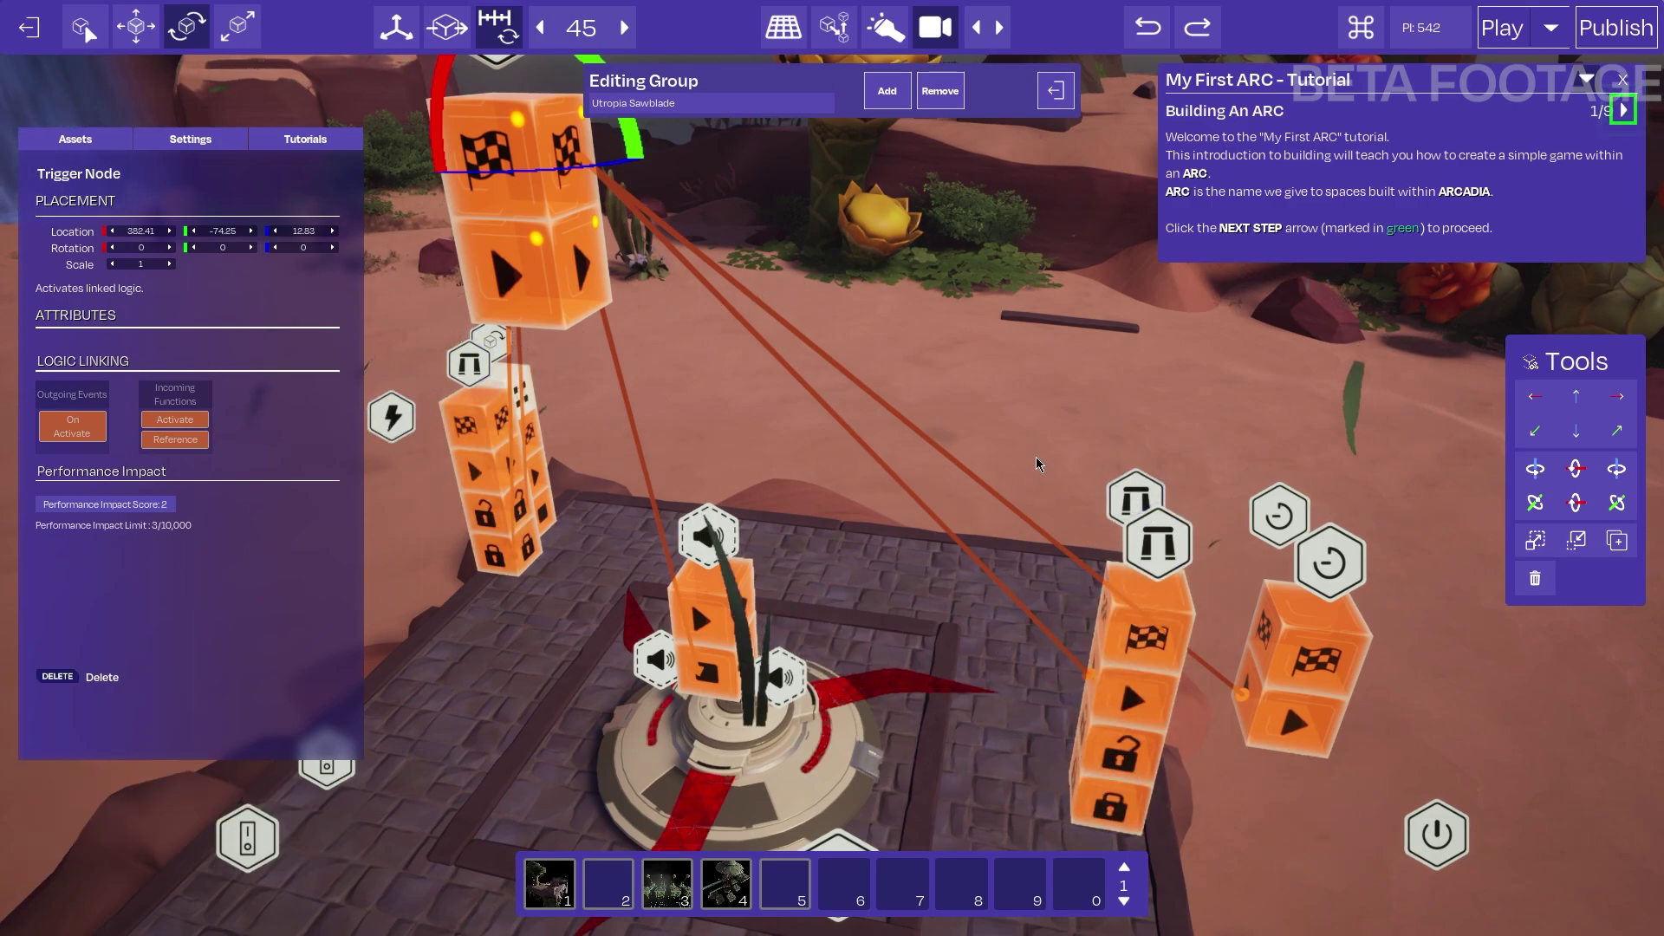
right_click_drag(908, 447, 659, 468)
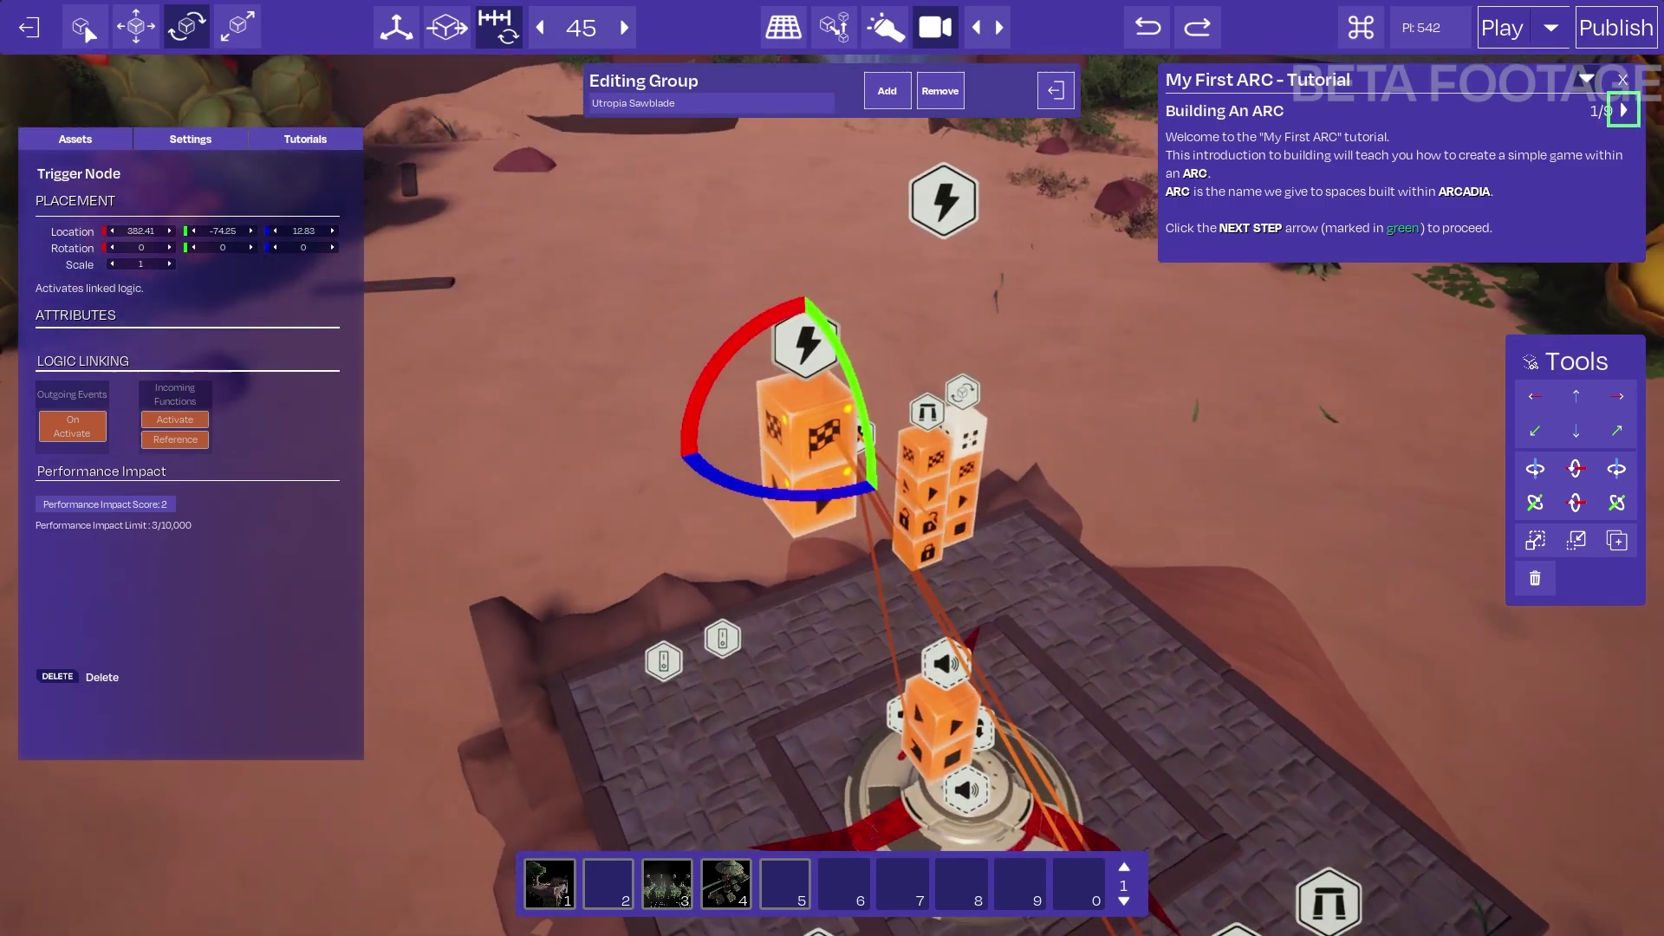
Select the upper Trigger Node and follow its links down to the Gate Nodes and the Delay Node
left_click(959, 211)
mouse_move(988, 375)
right_mouse_down()
mouse_move(992, 286)
mouse_move(1032, 330)
mouse_move(988, 374)
right_mouse_up()
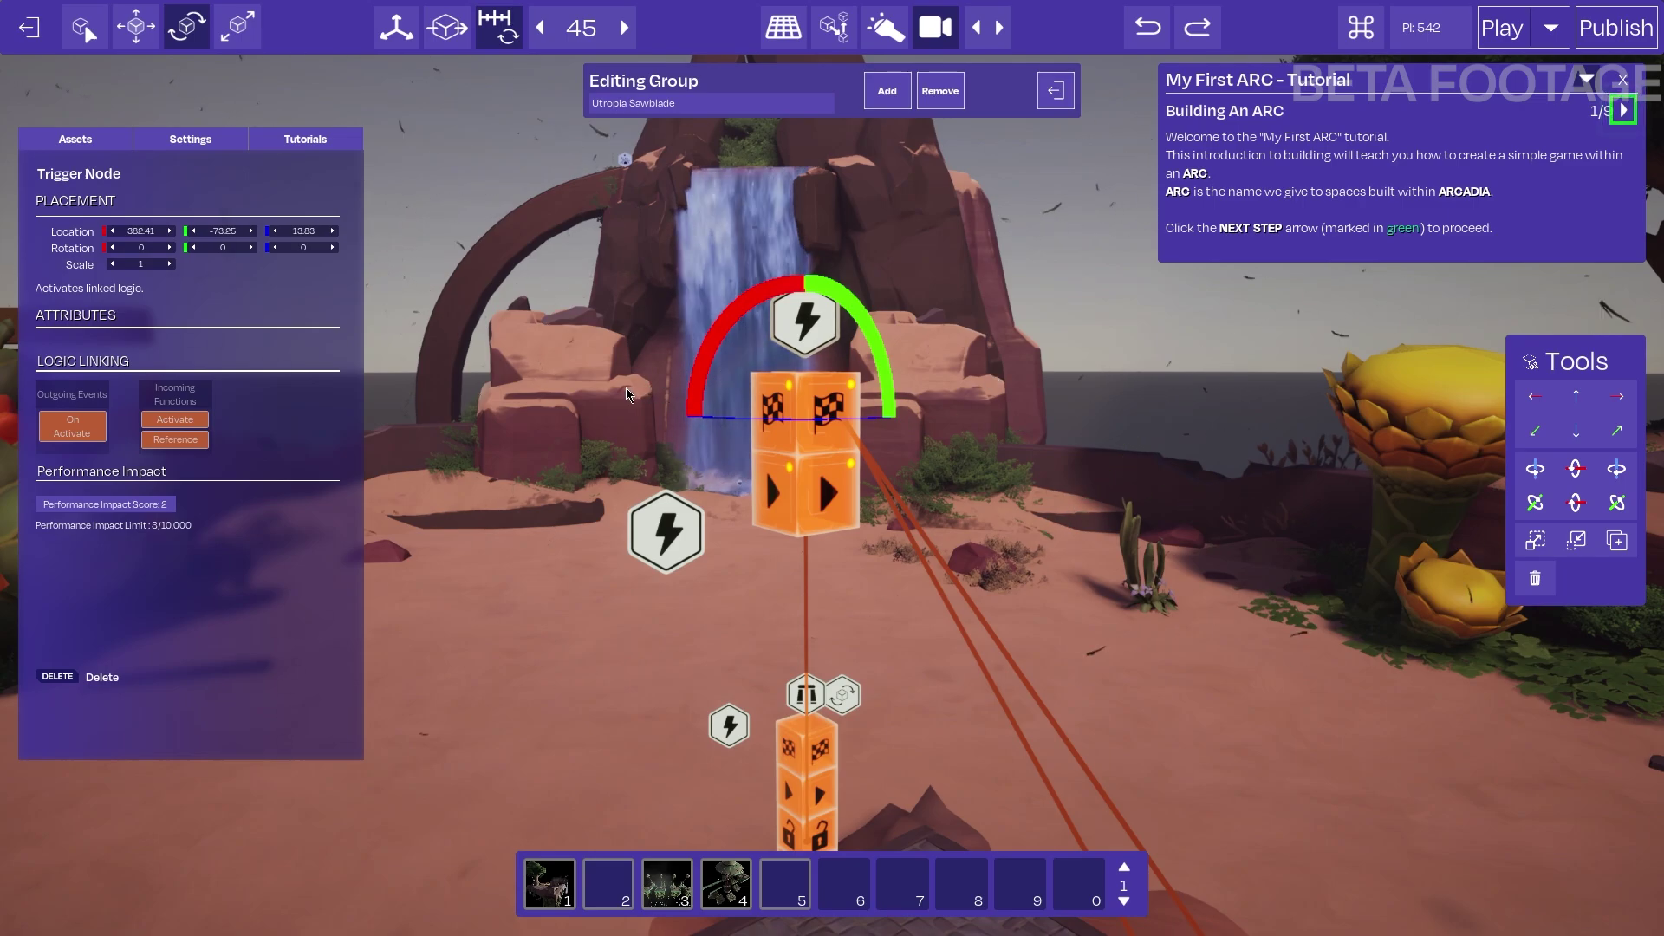
right_click_drag(626, 395, 758, 598)
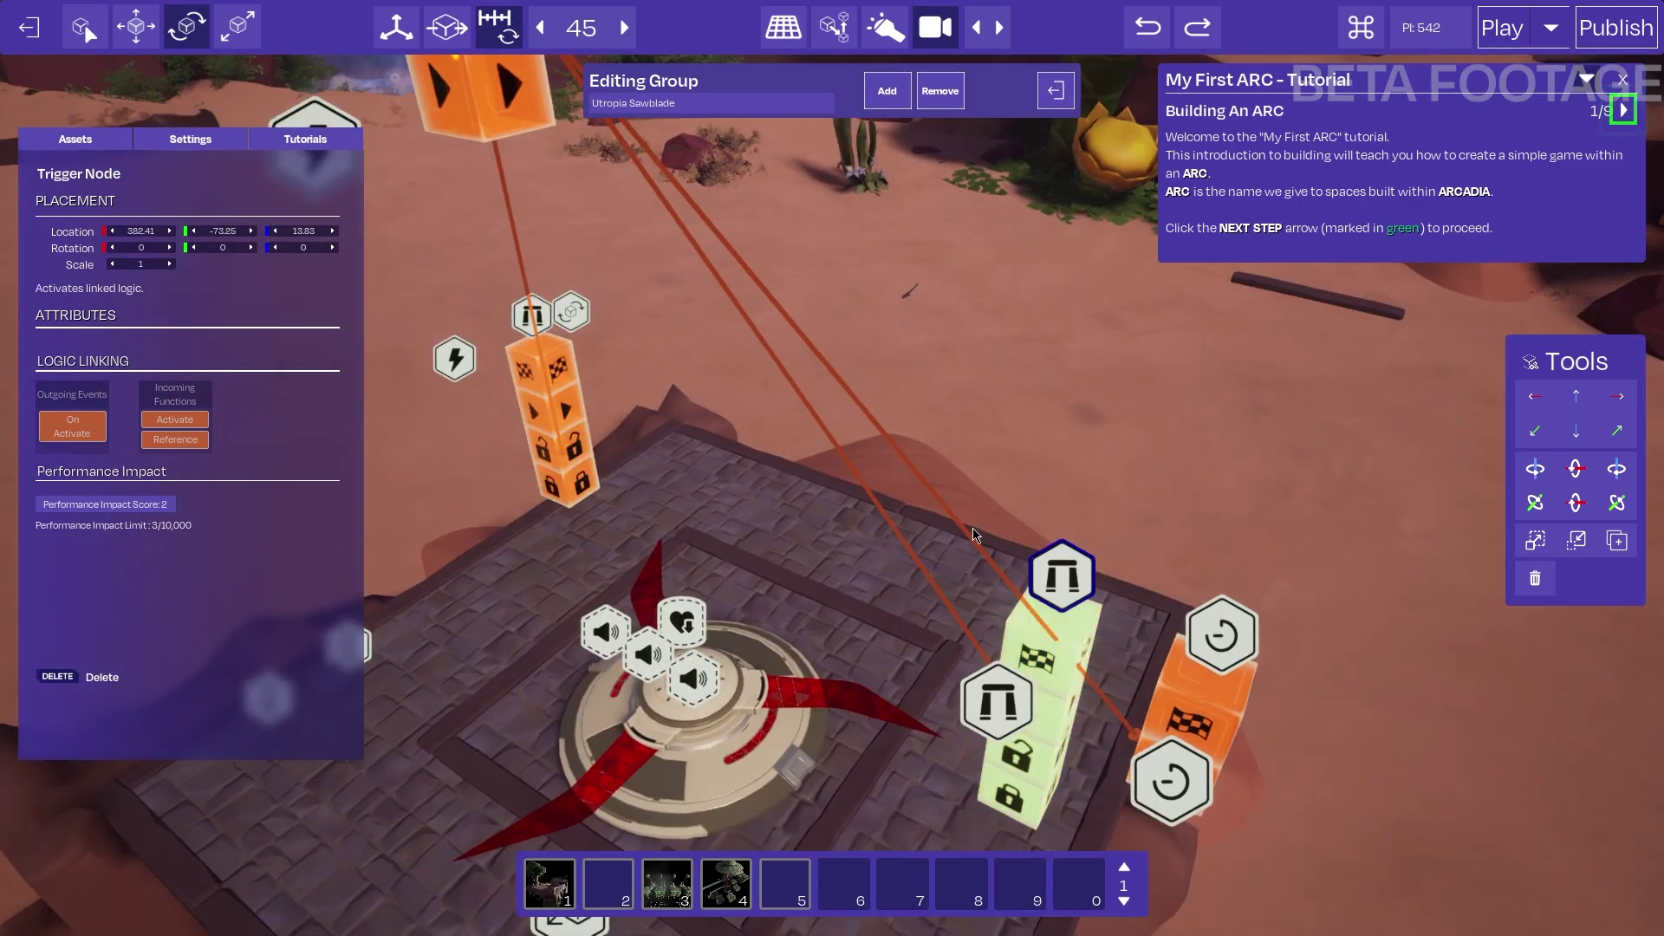
right_click_drag(973, 535, 945, 299)
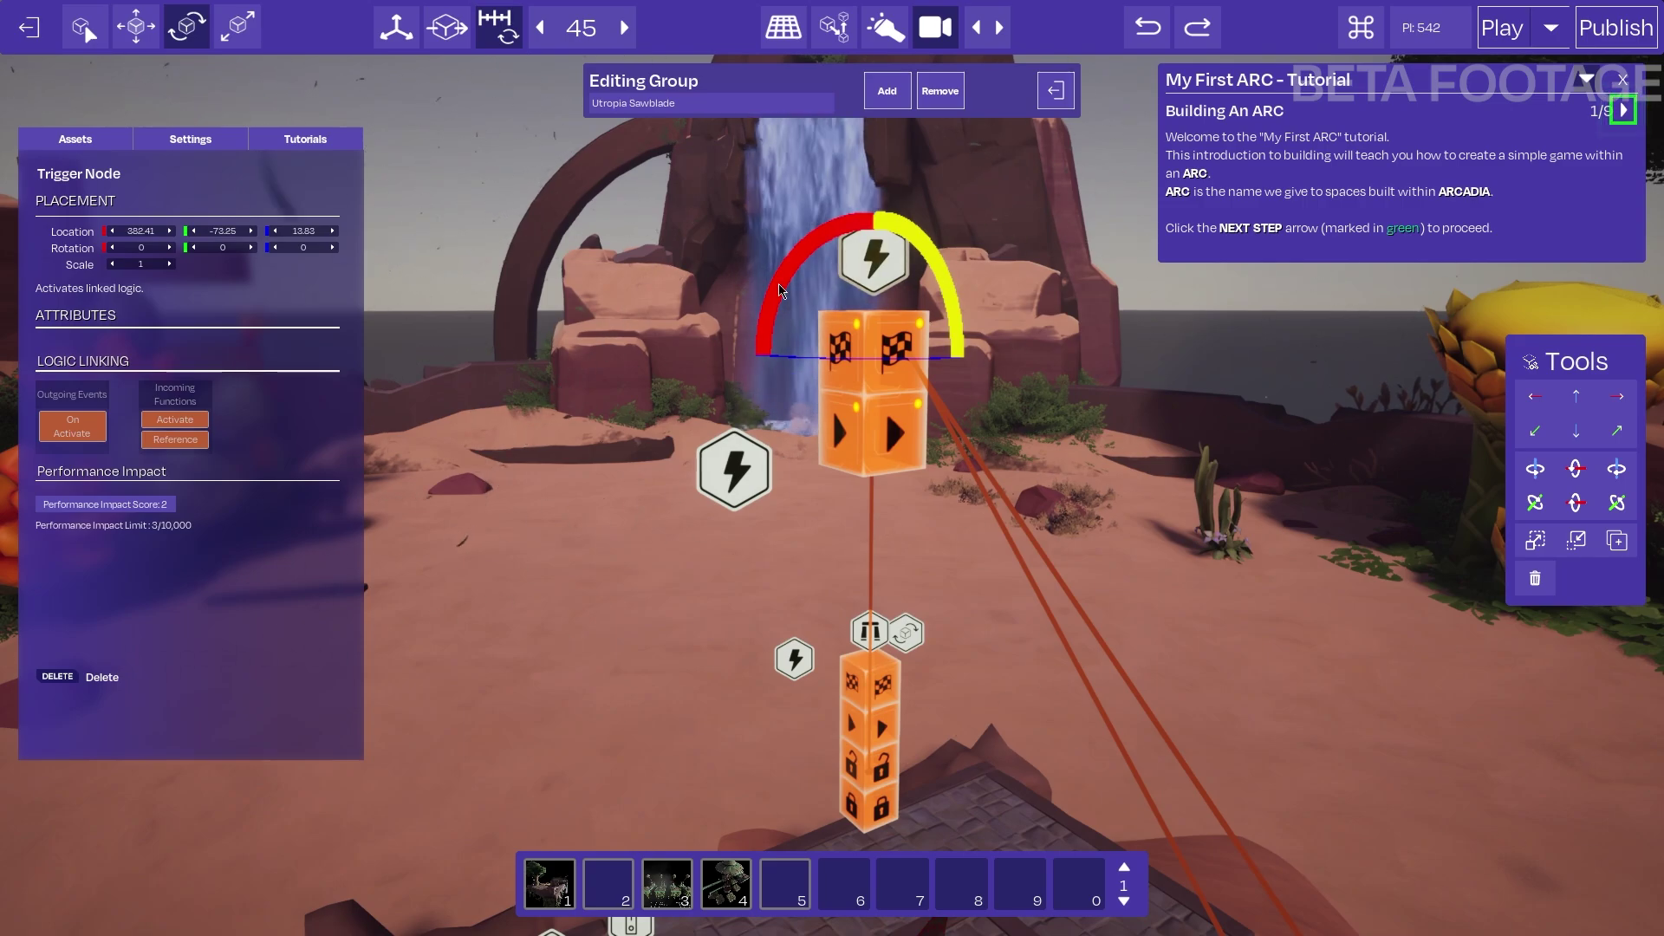
right_click_drag(857, 357, 607, 248)
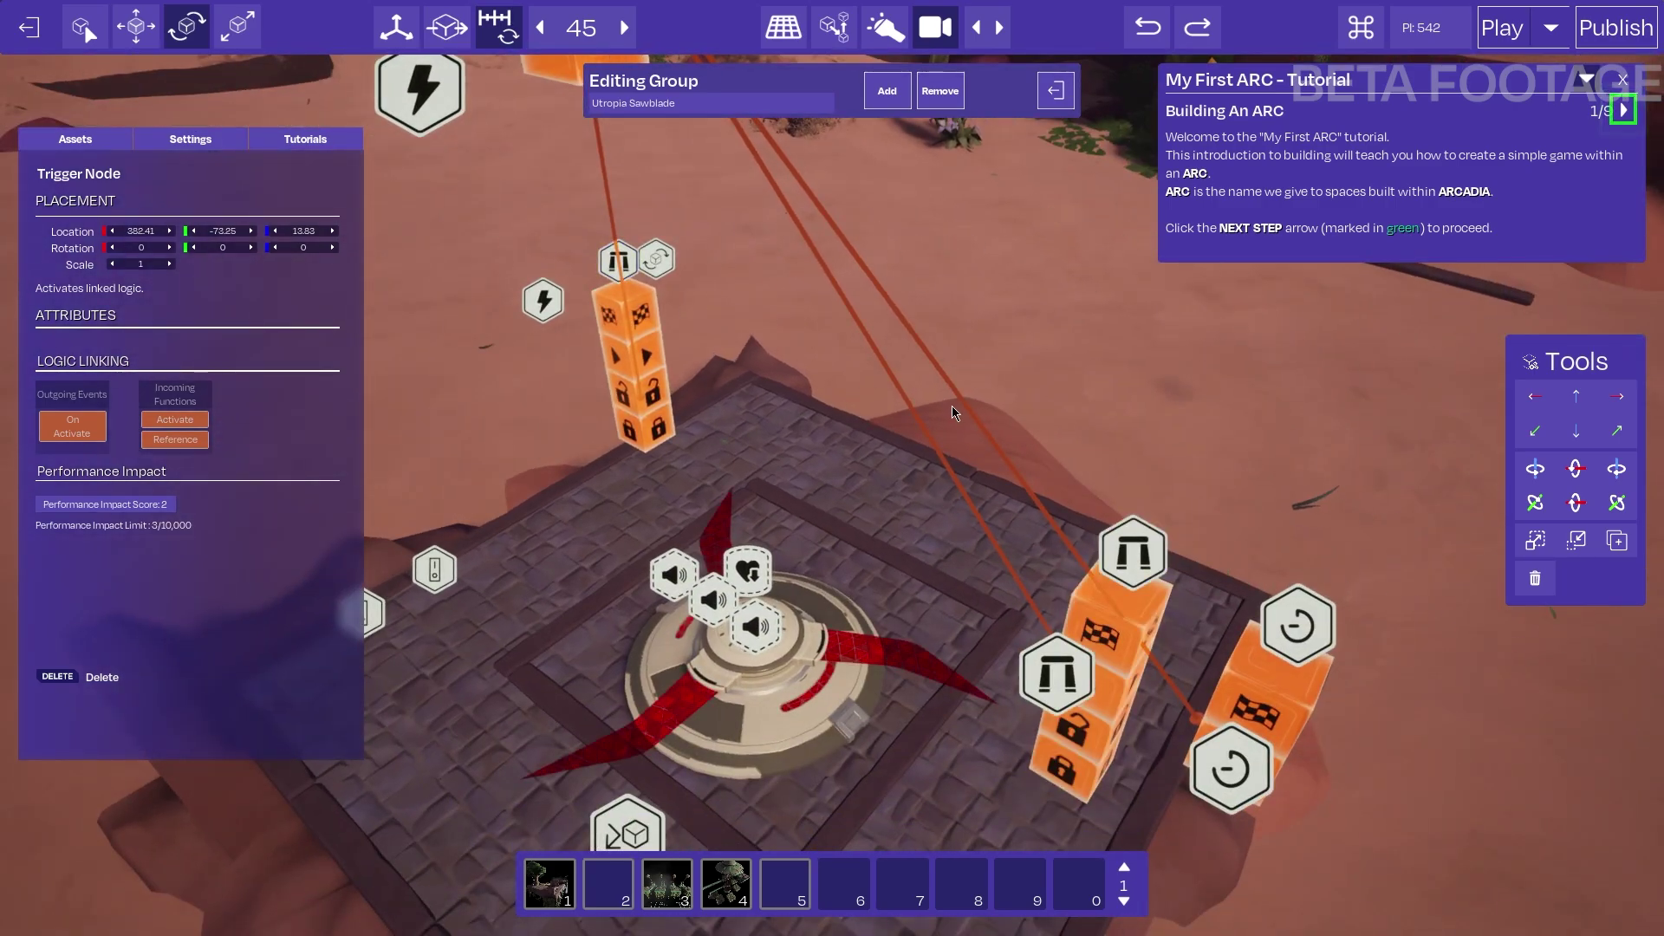
right_click_drag(952, 407, 763, 130)
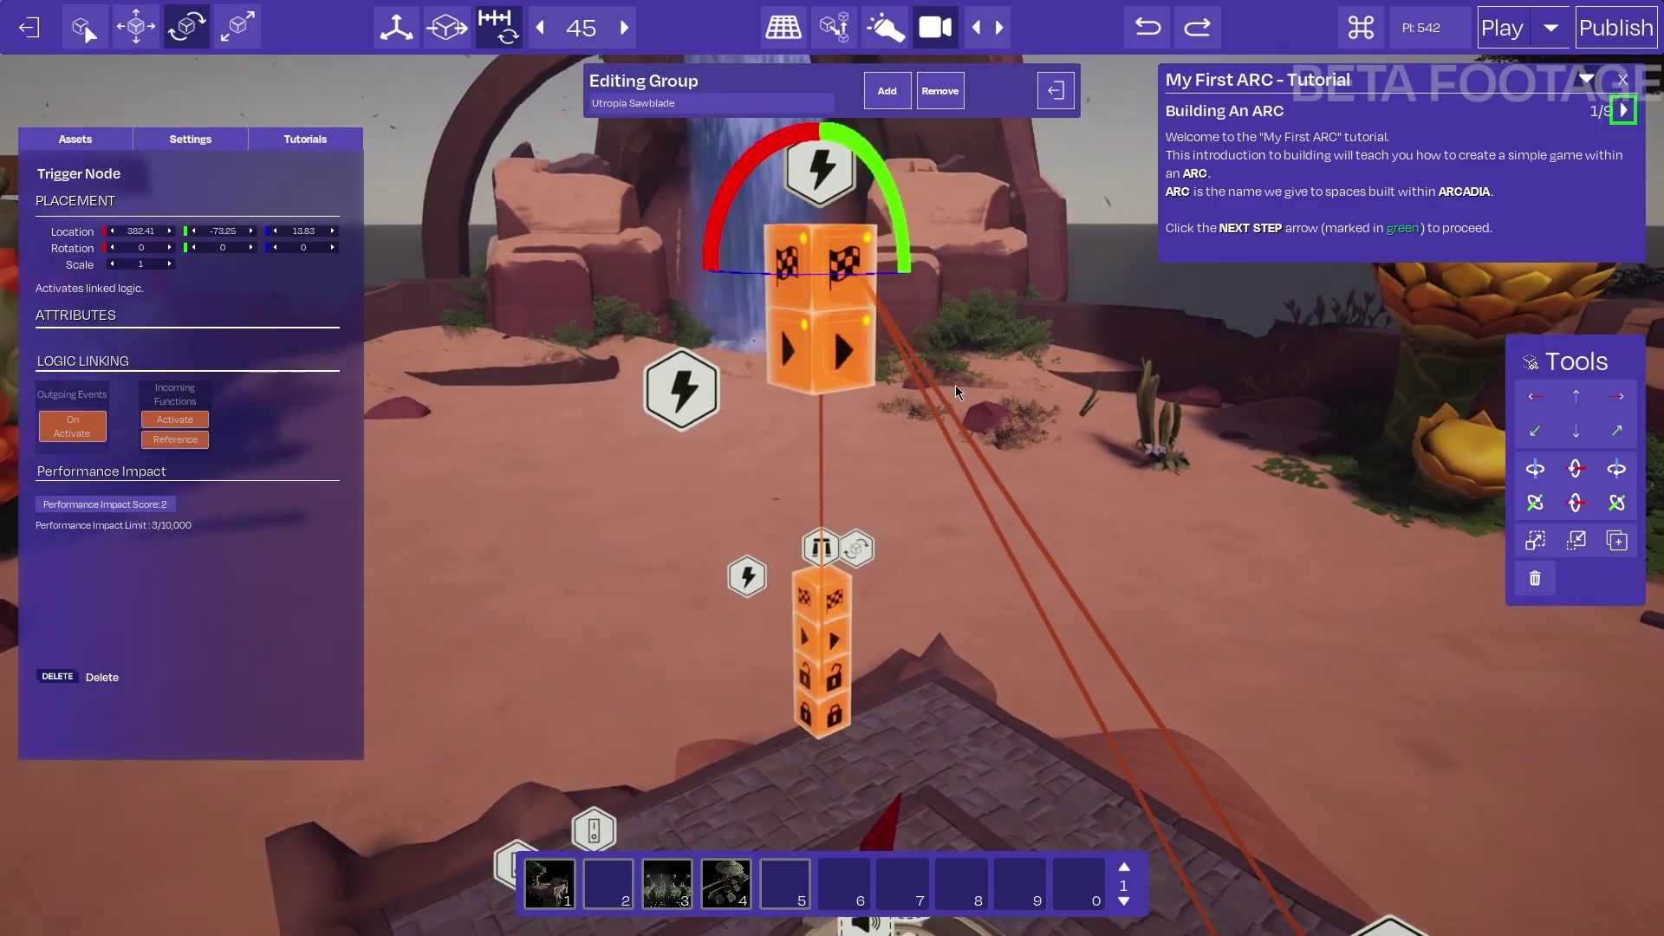
Close the My First ARC tutorial and examine the links of the Gate Node and the upper Trigger Node
left_click(1621, 81)
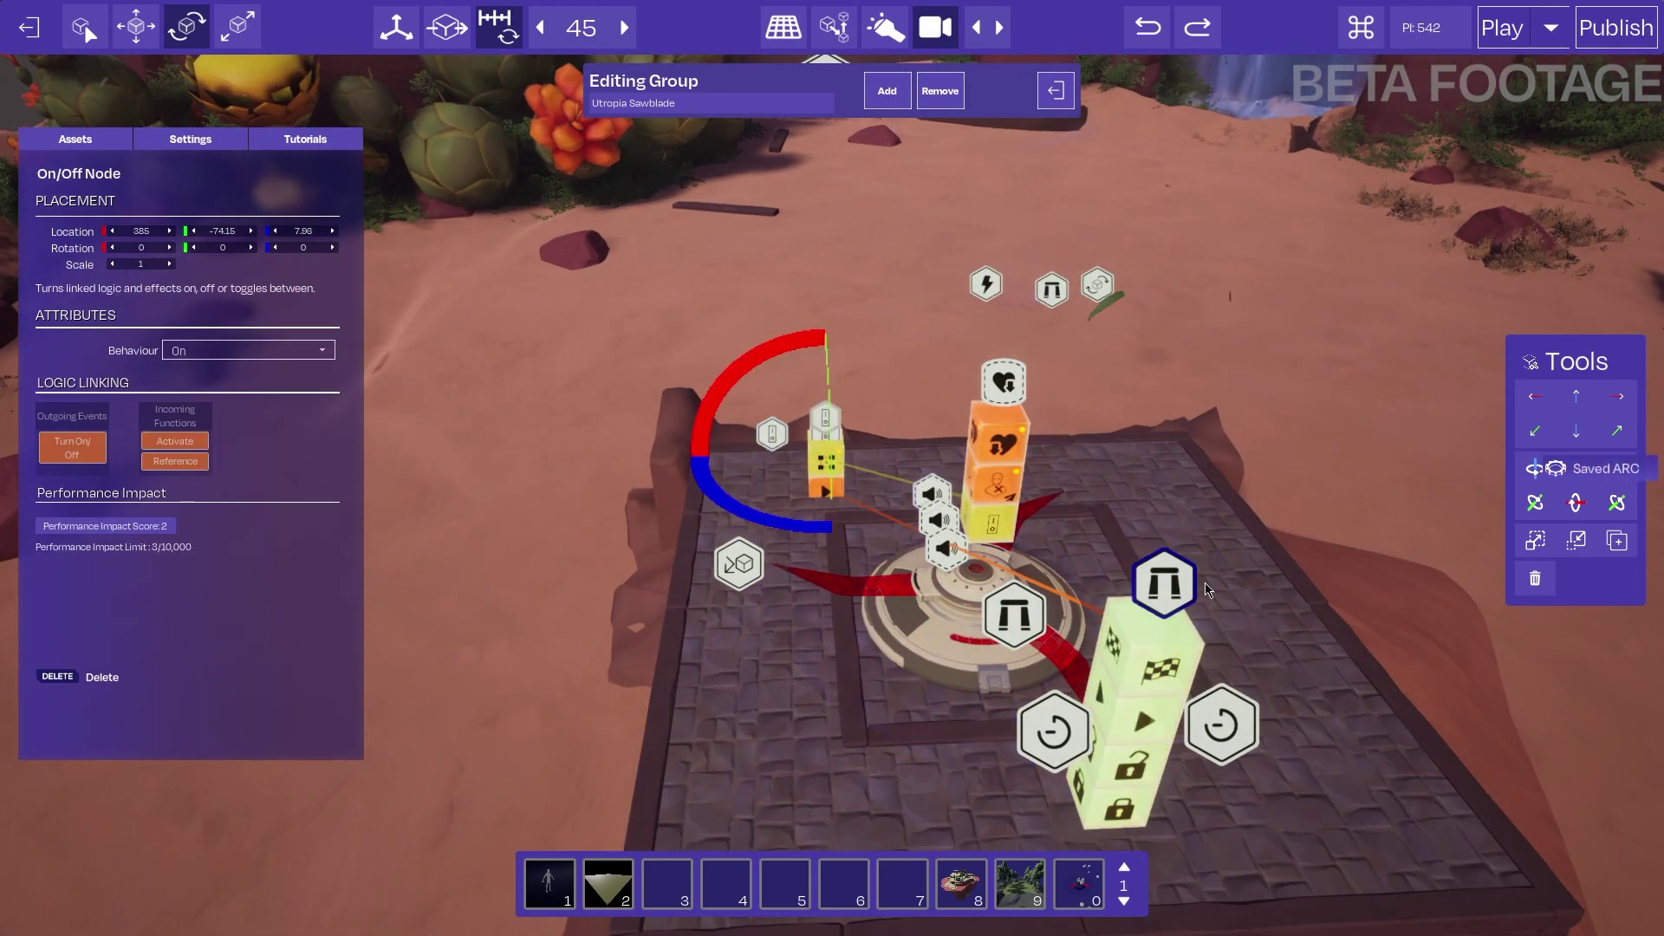
left_click(1144, 668)
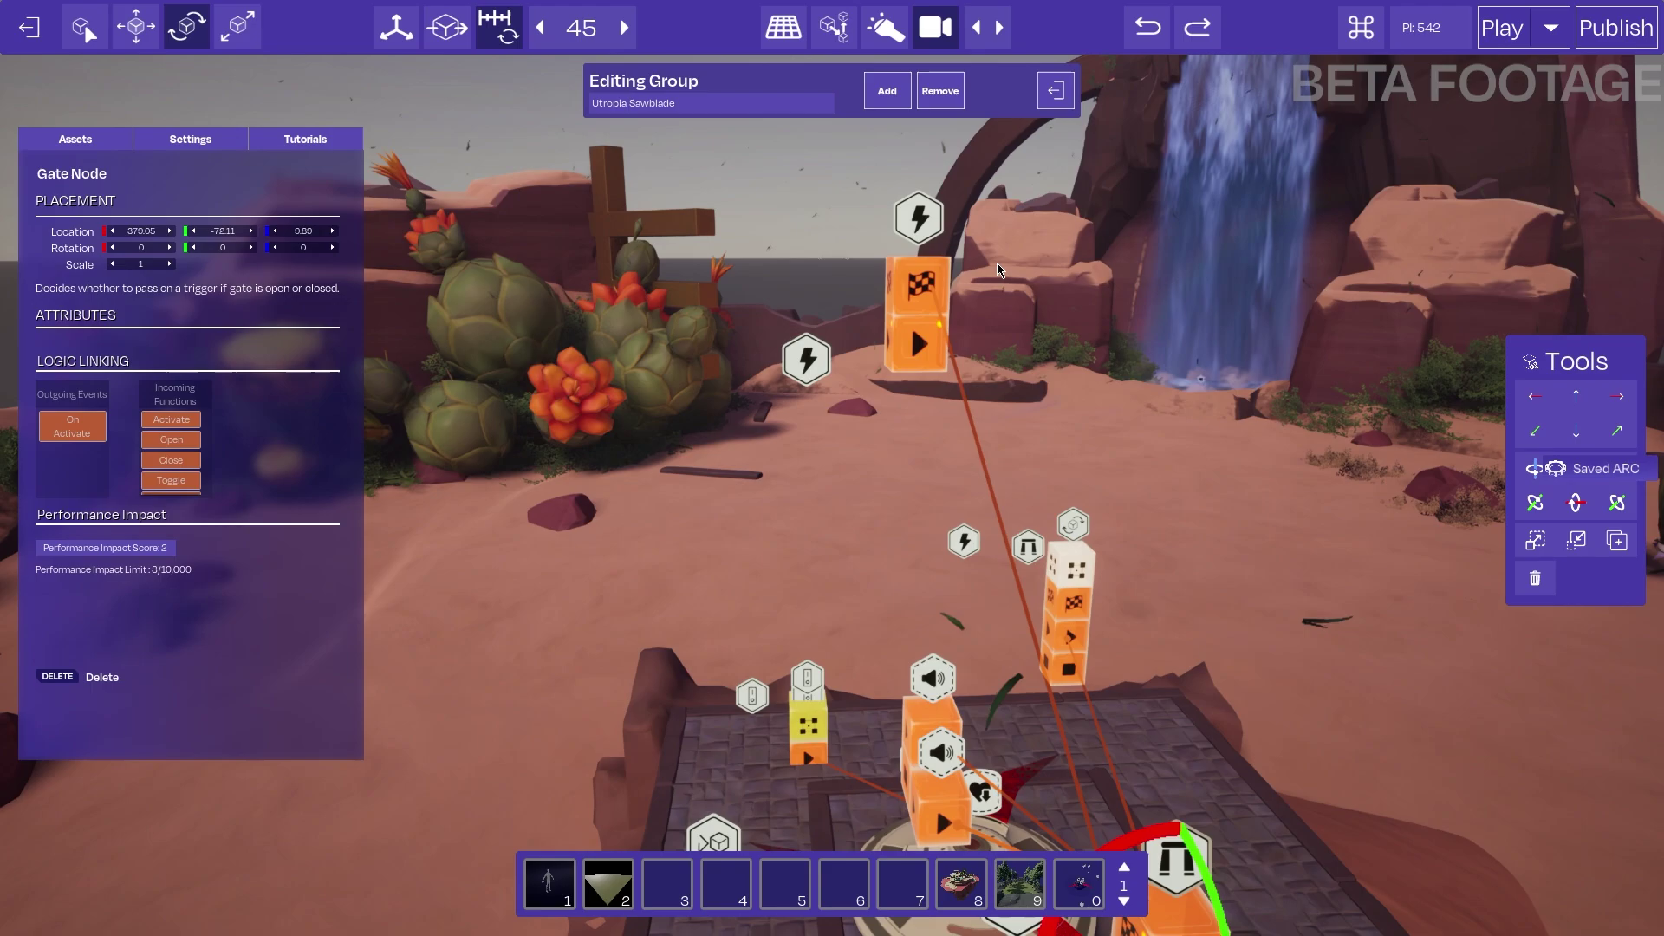
left_click(908, 321)
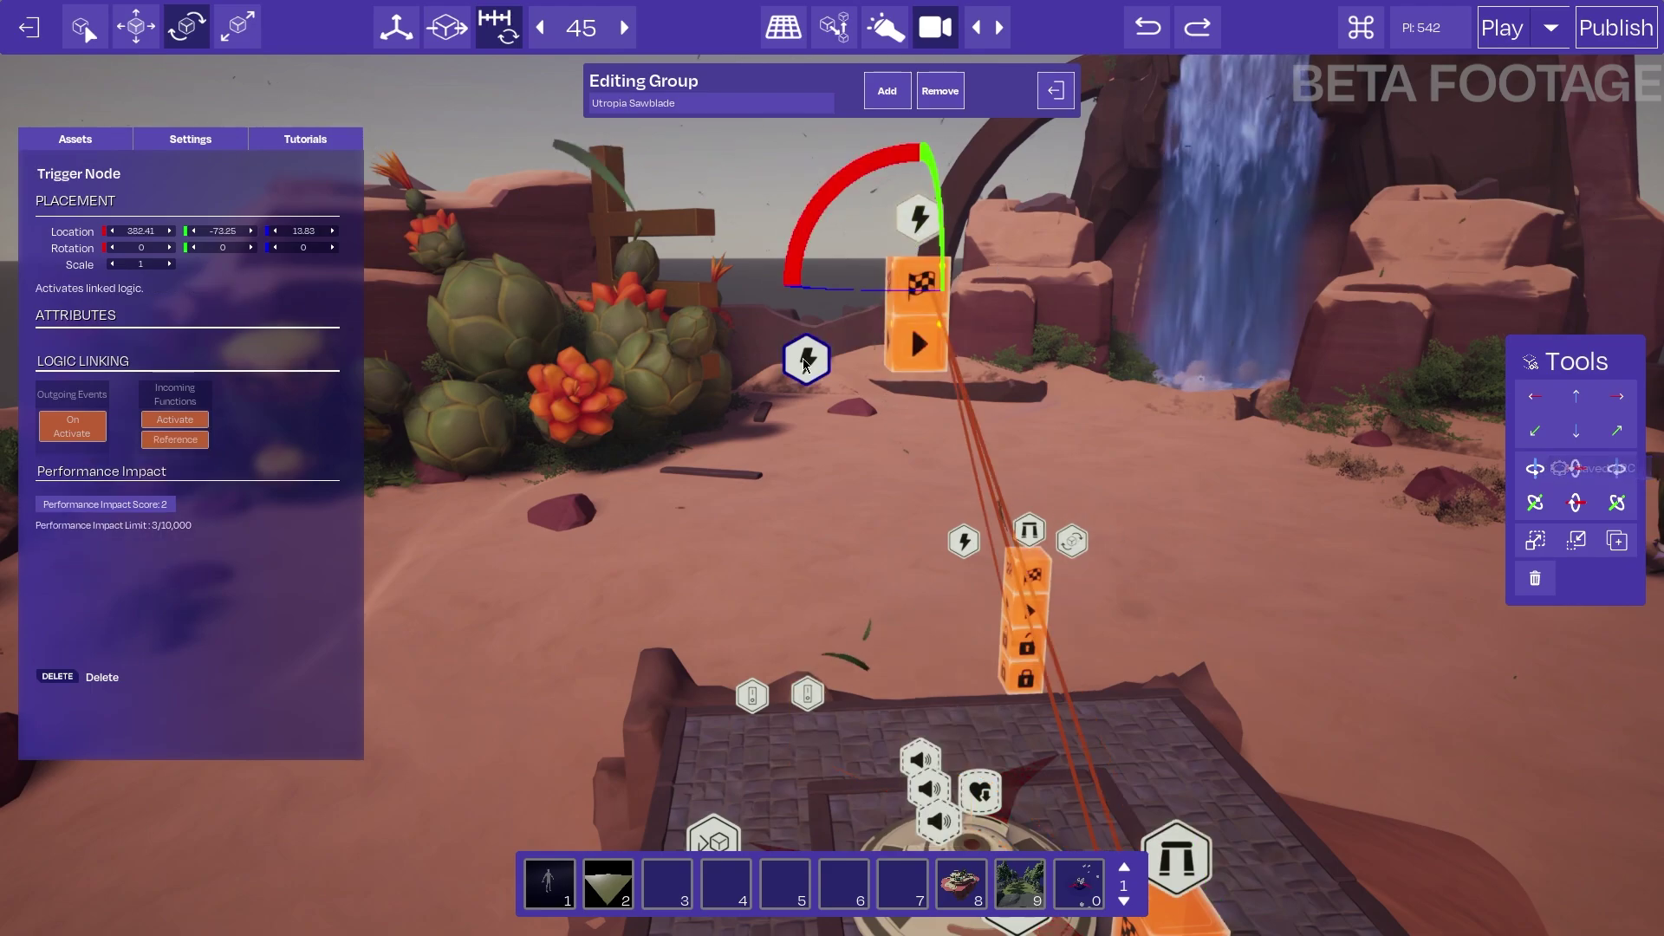
left_click_drag(908, 320, 801, 416)
left_click(915, 253)
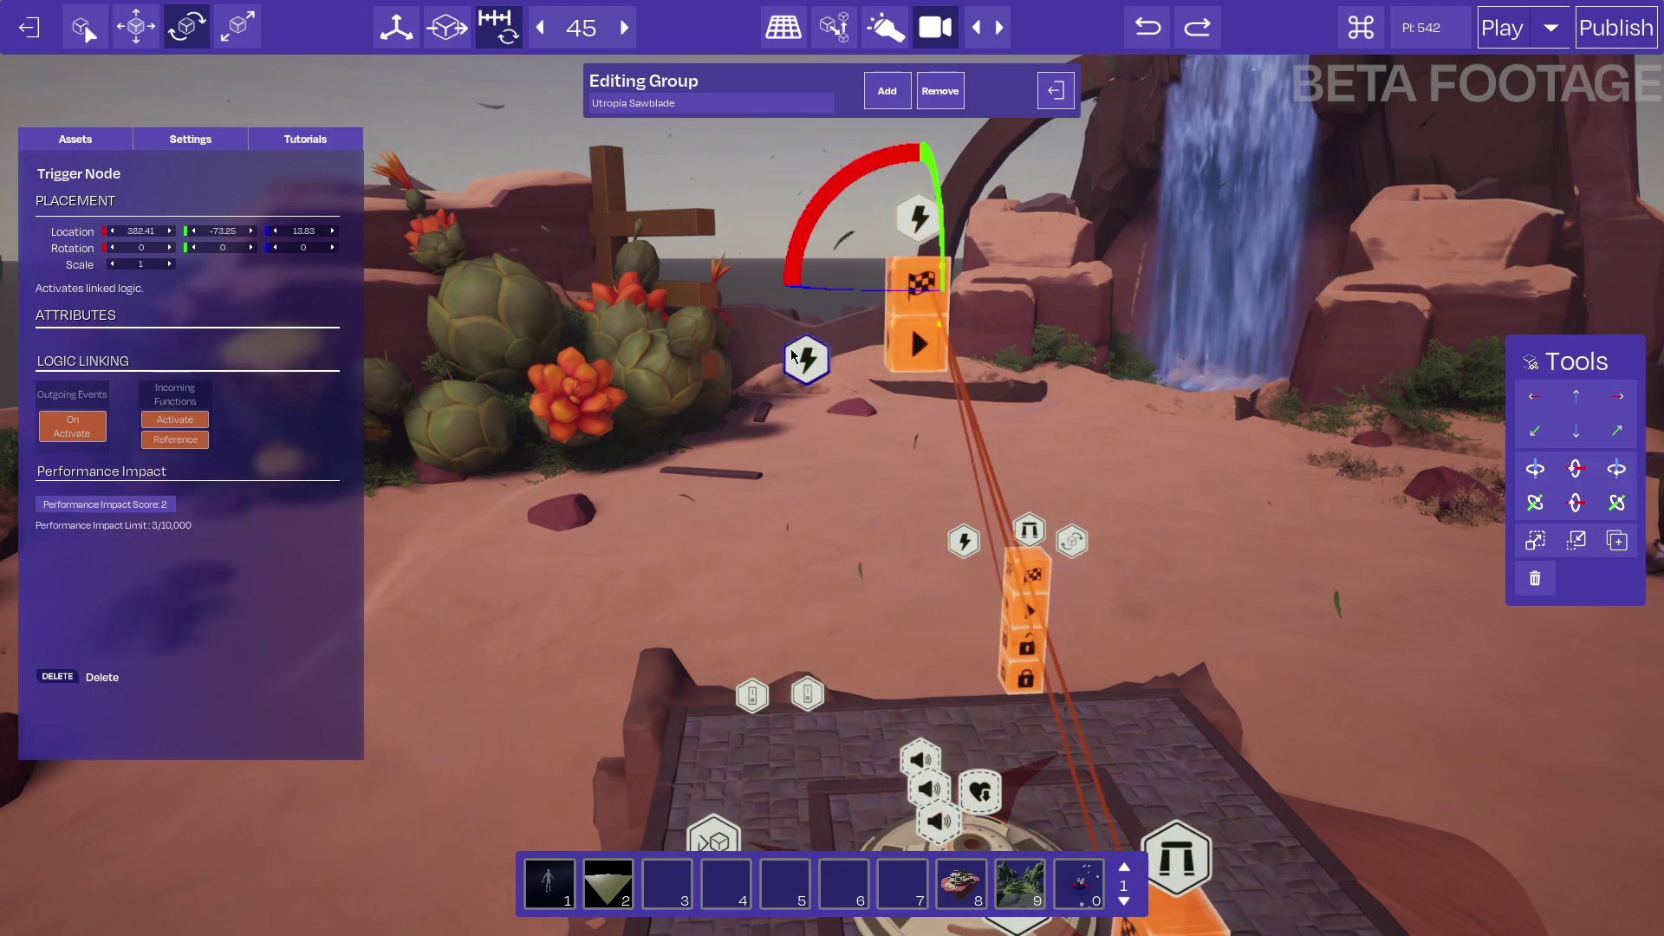
Compare the links of the lower Trigger Node, including the audio emitter's Stop function, with those of the upper Trigger Node
left_click(807, 360)
right_click_drag(709, 404, 708, 406)
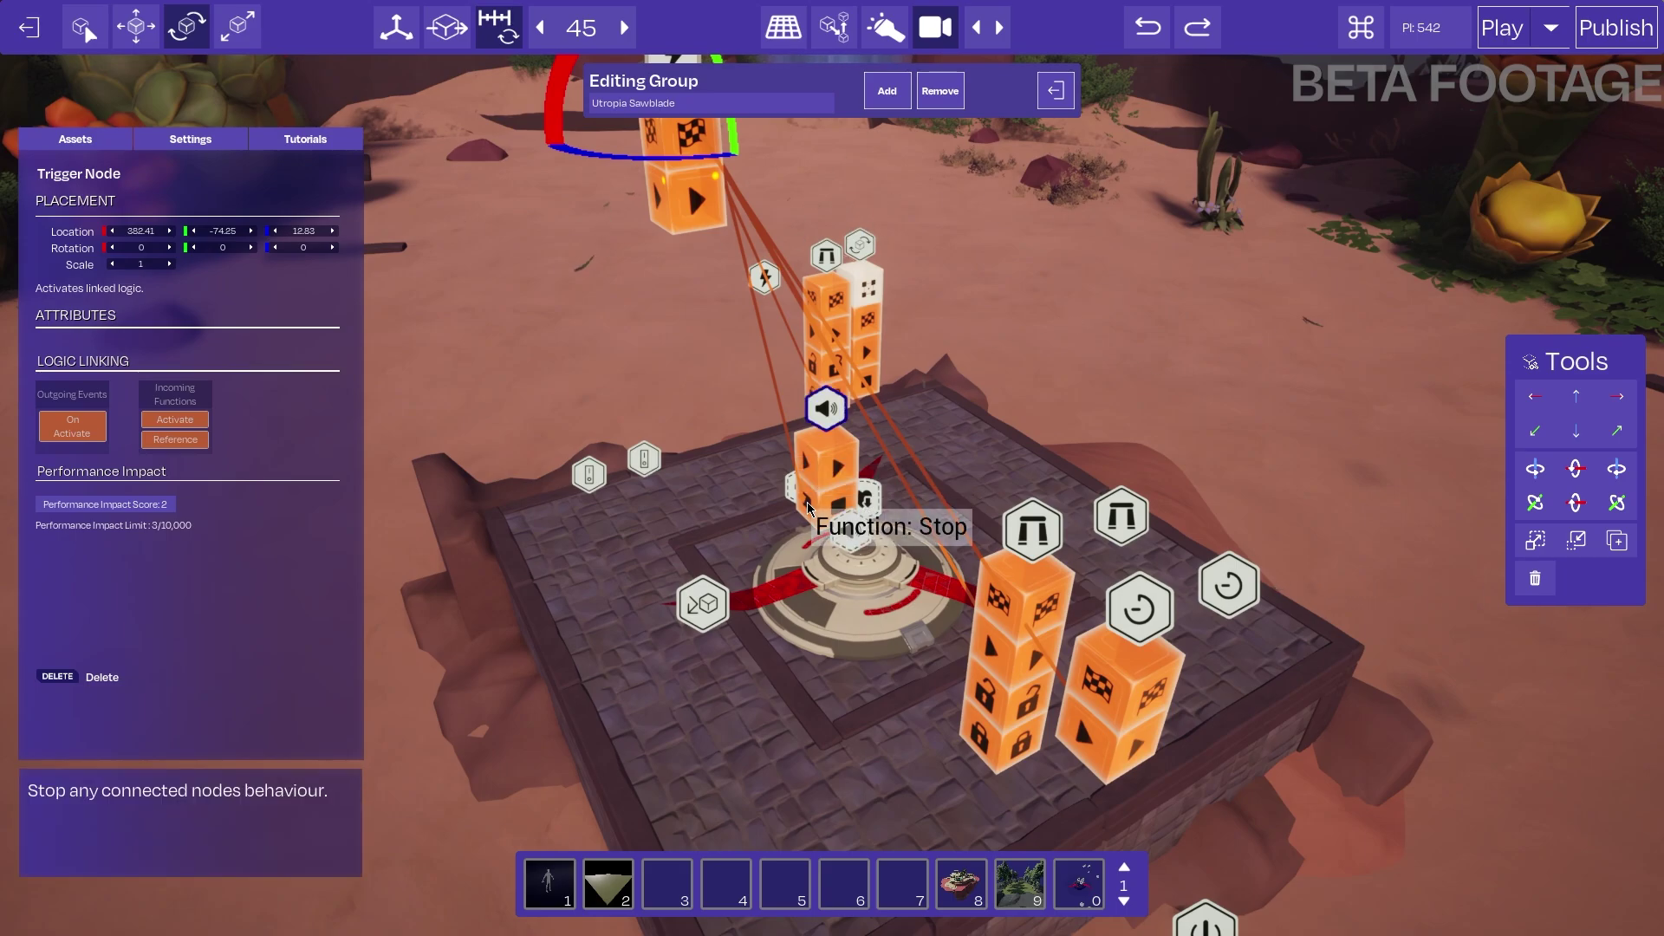
right_click_drag(827, 427, 828, 425)
left_click(803, 168)
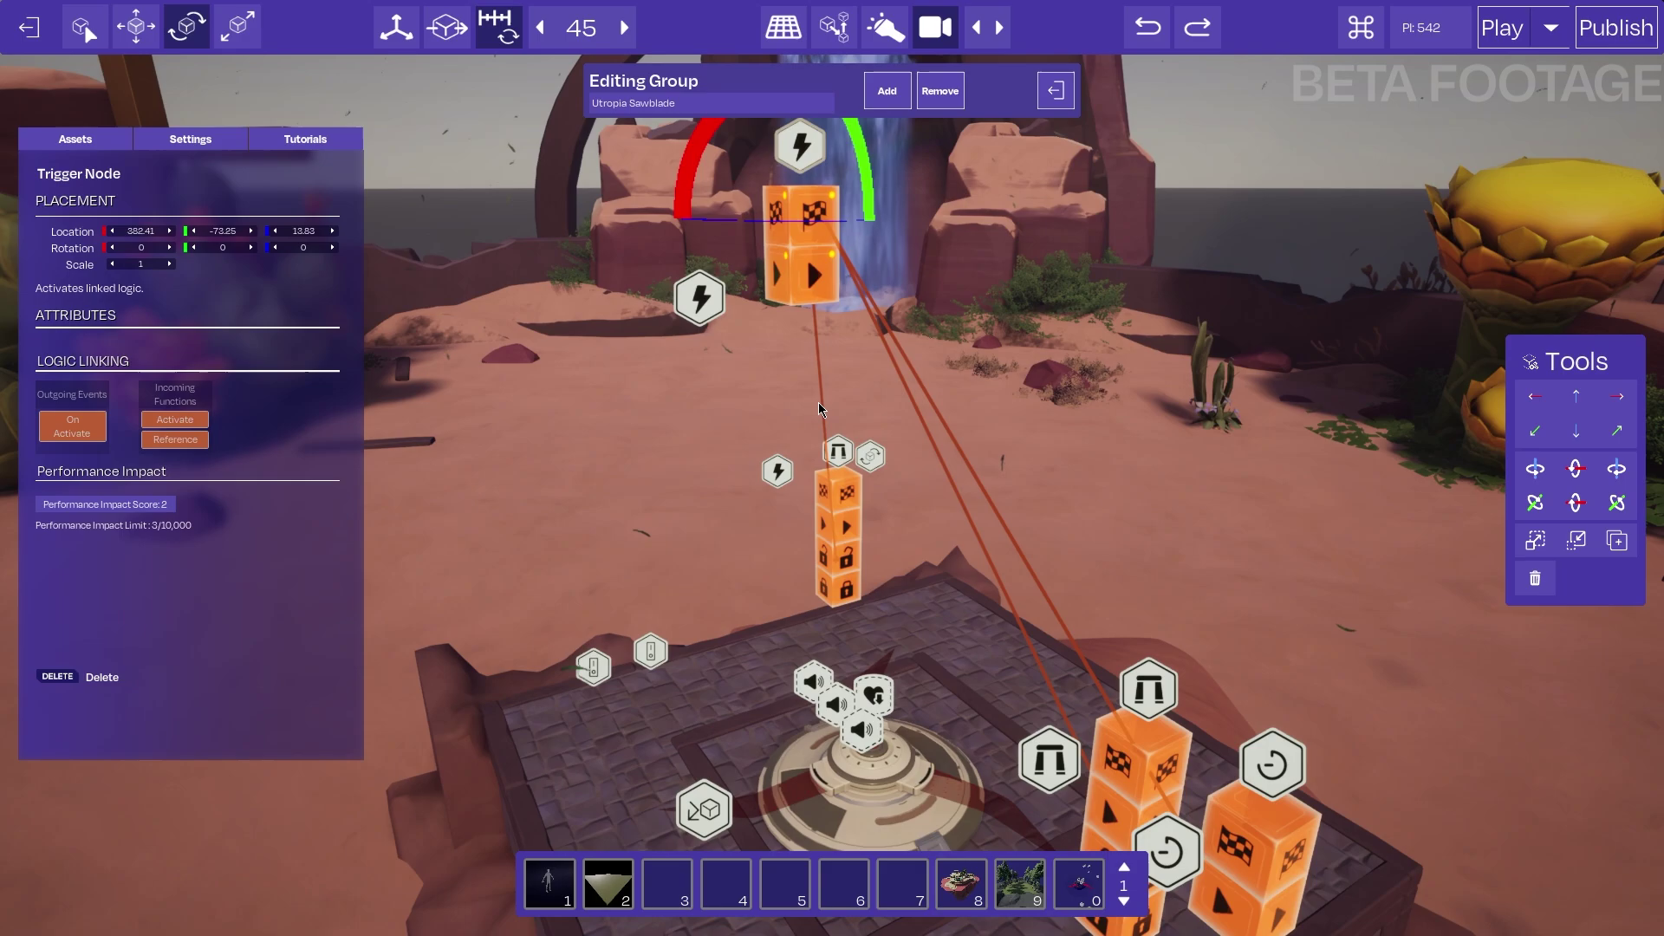
Check the Trigger Node beside the Rotate Node's gate, and leave editing of the Utropia Sawblade group
left_click(778, 471)
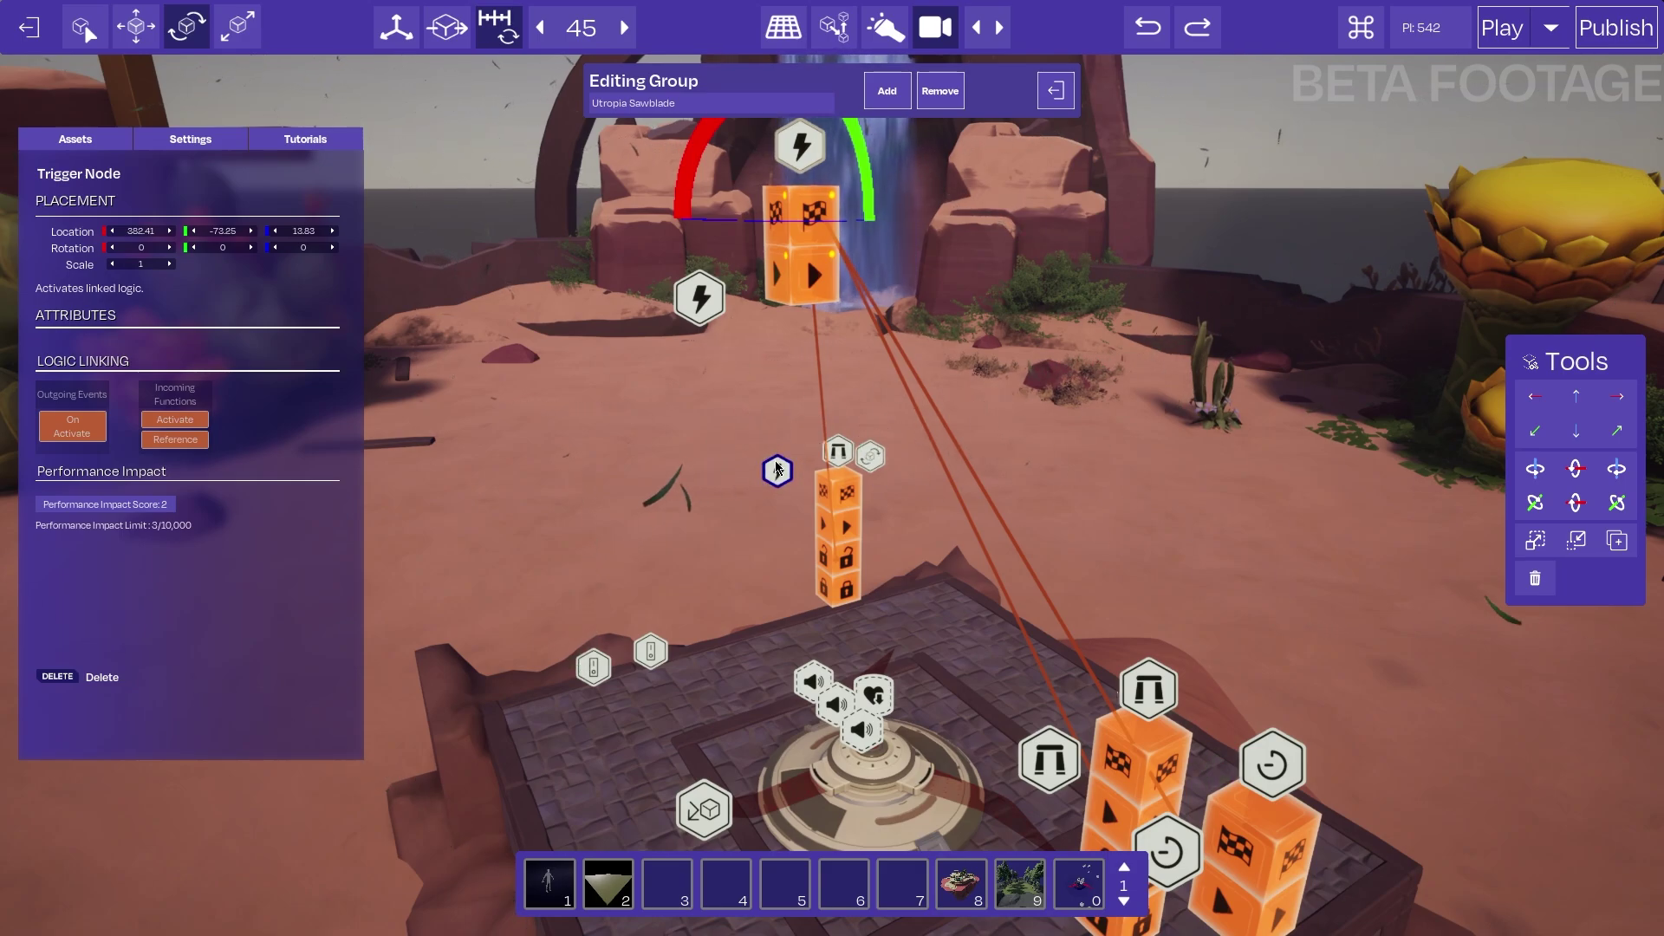
right_click_drag(676, 532, 677, 532)
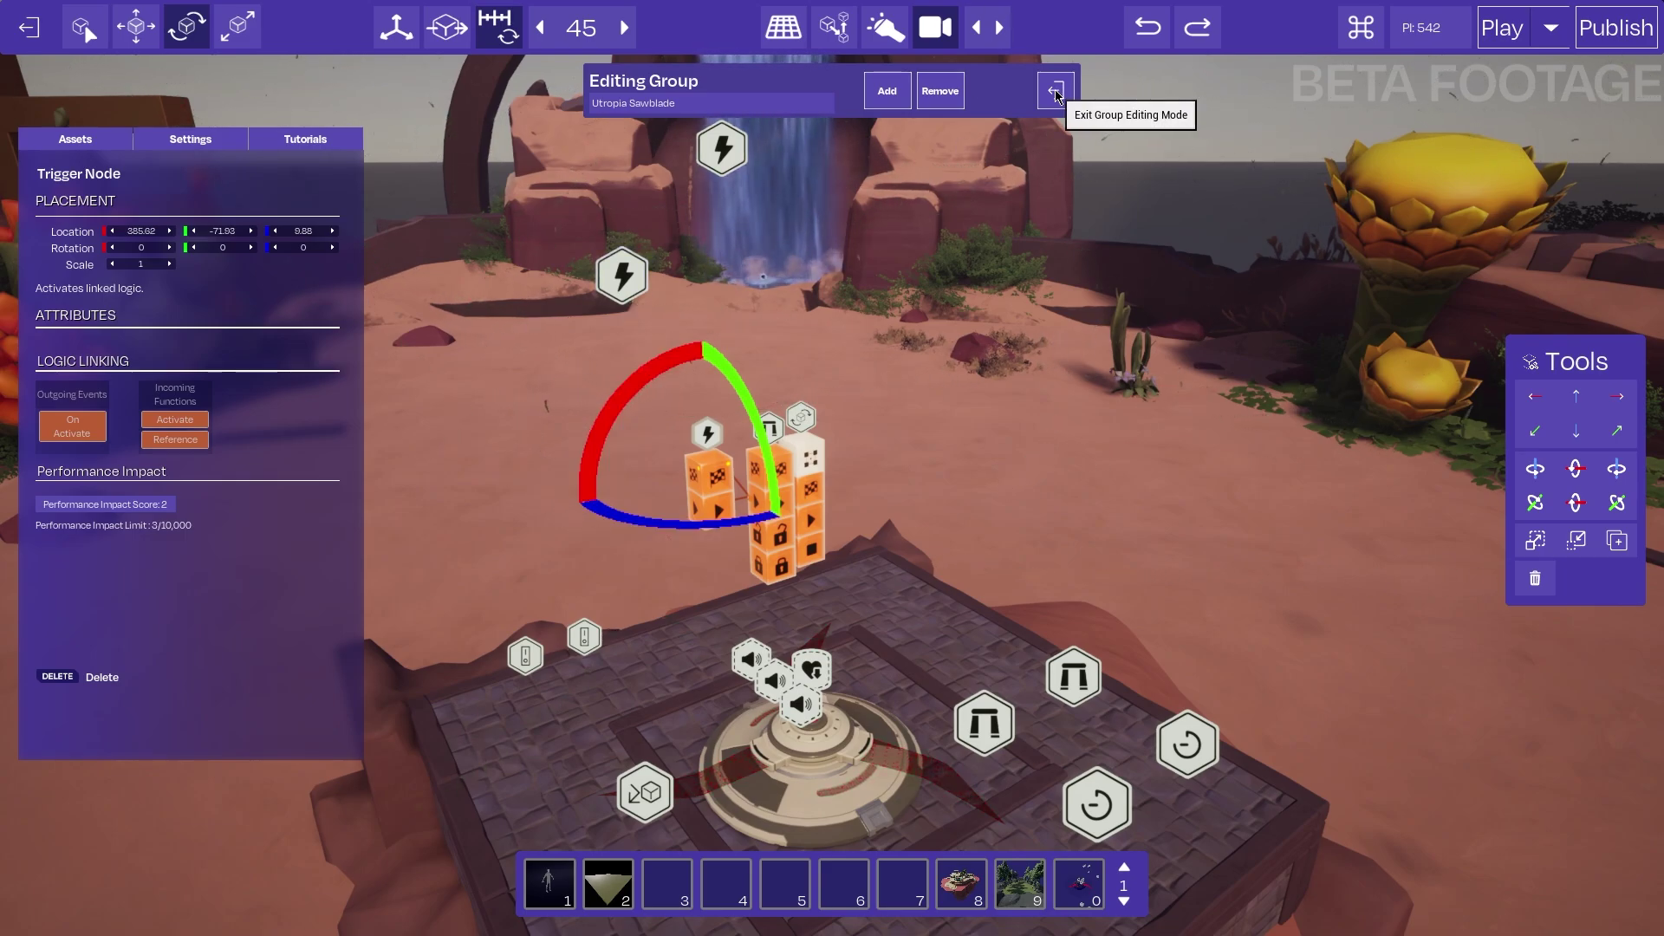
left_click(635, 259)
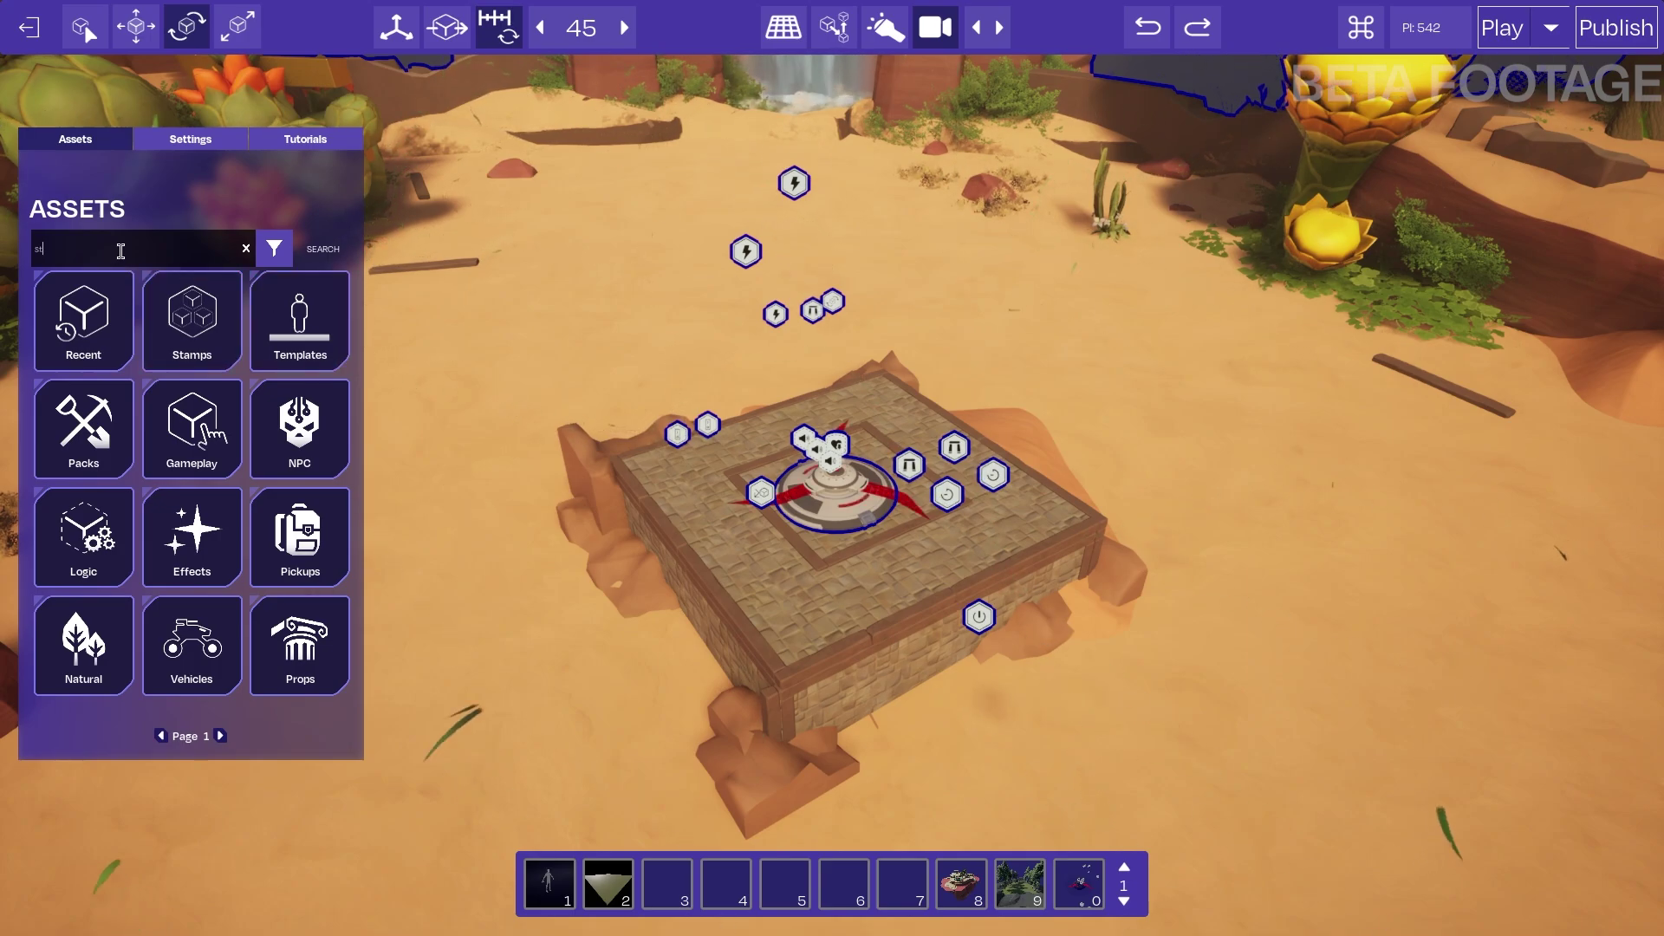
Search the assets for "start" and place an On Start Node on the sand beside the stone platform
key("Return")
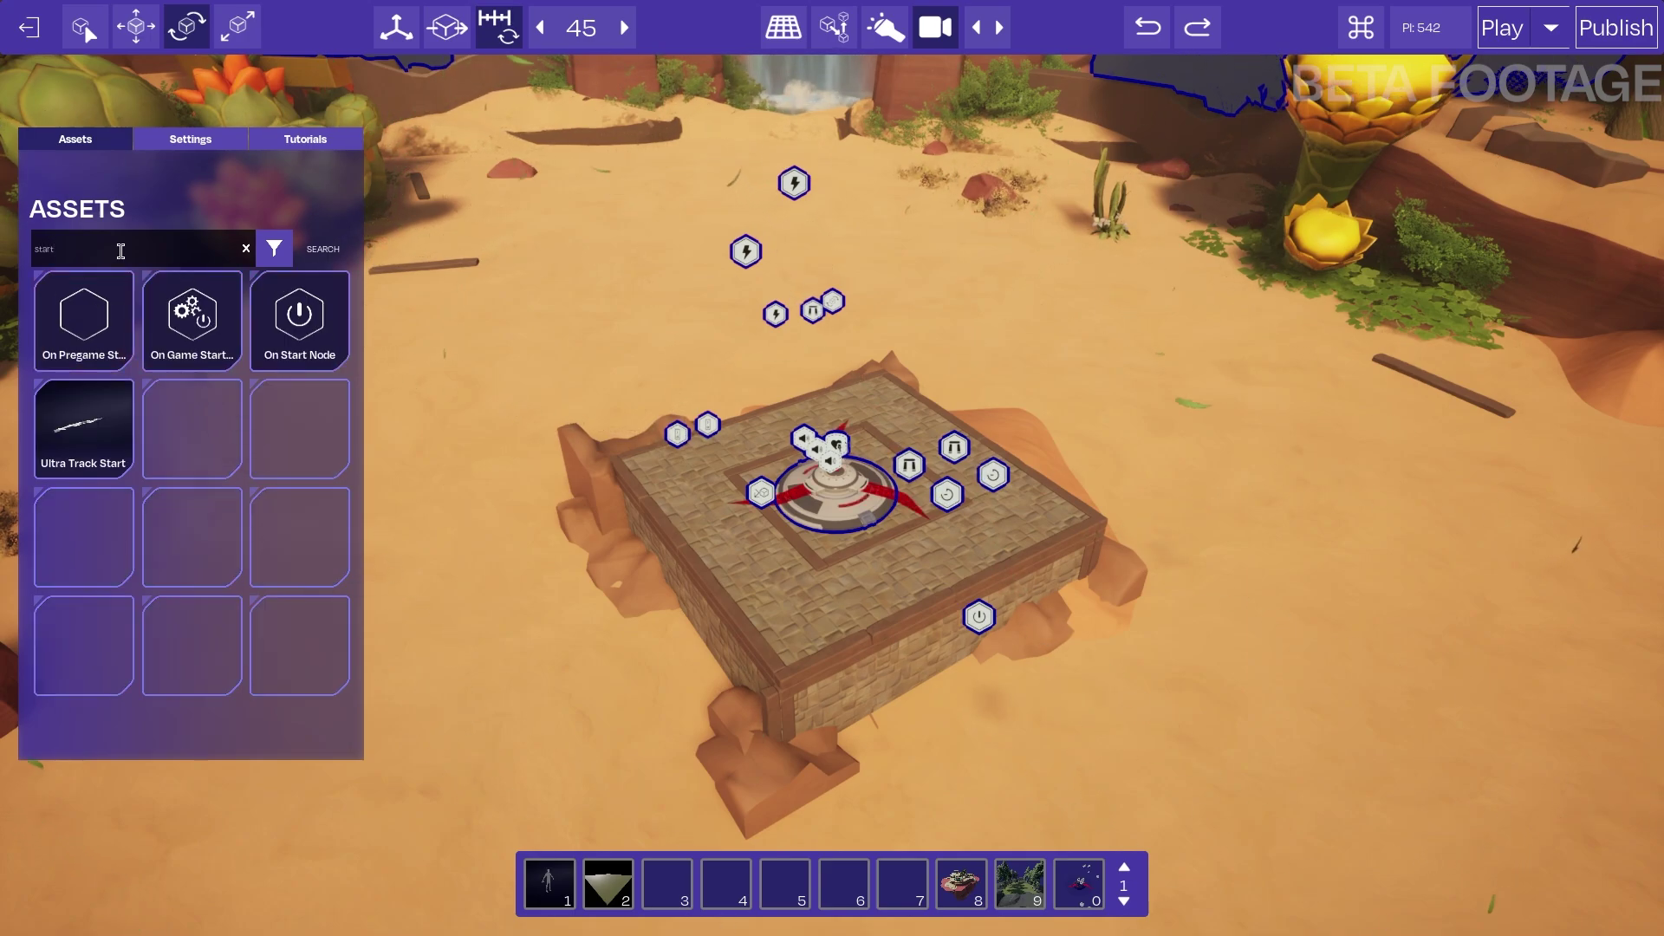
left_click(300, 357)
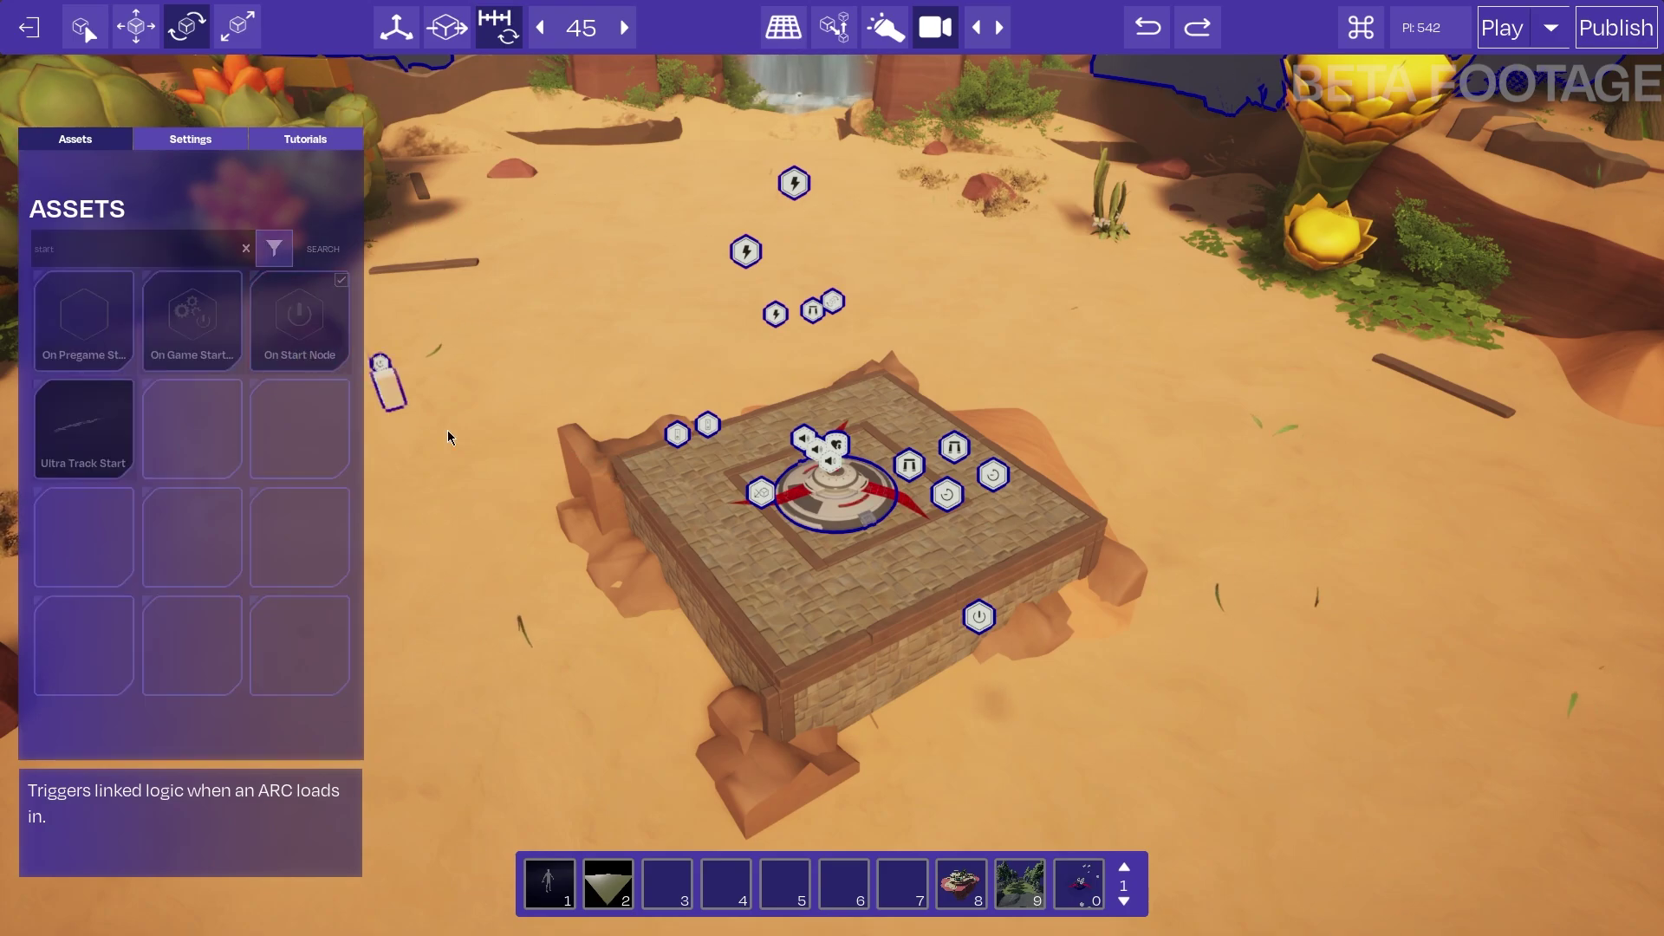
left_click(572, 398)
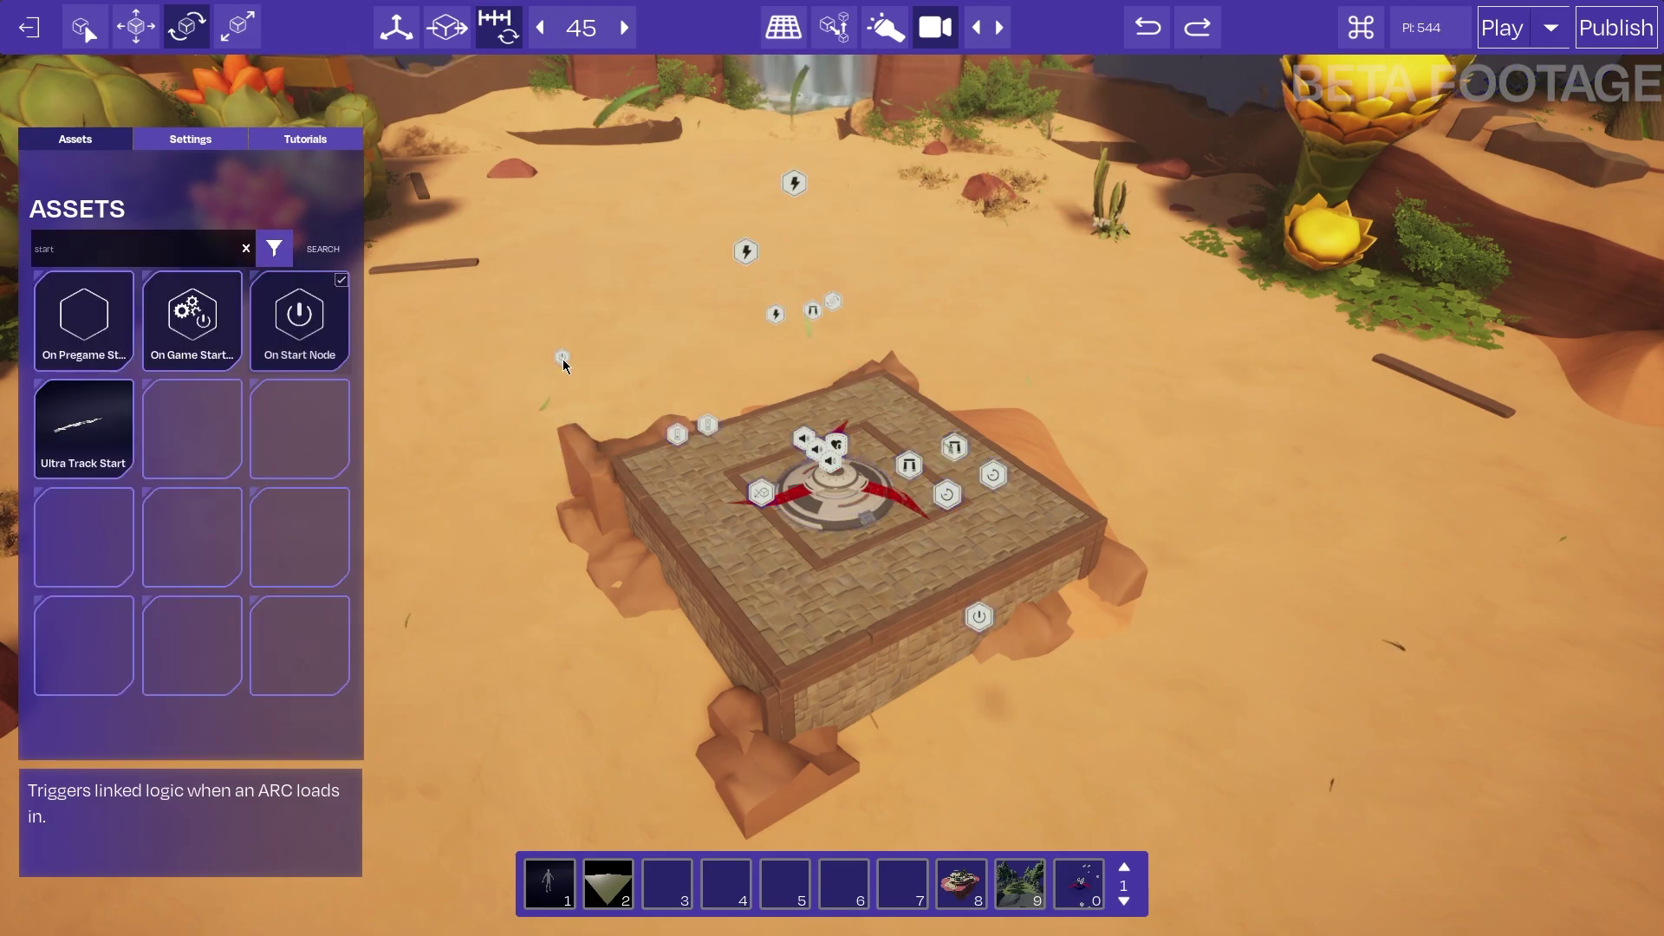
left_click(564, 368)
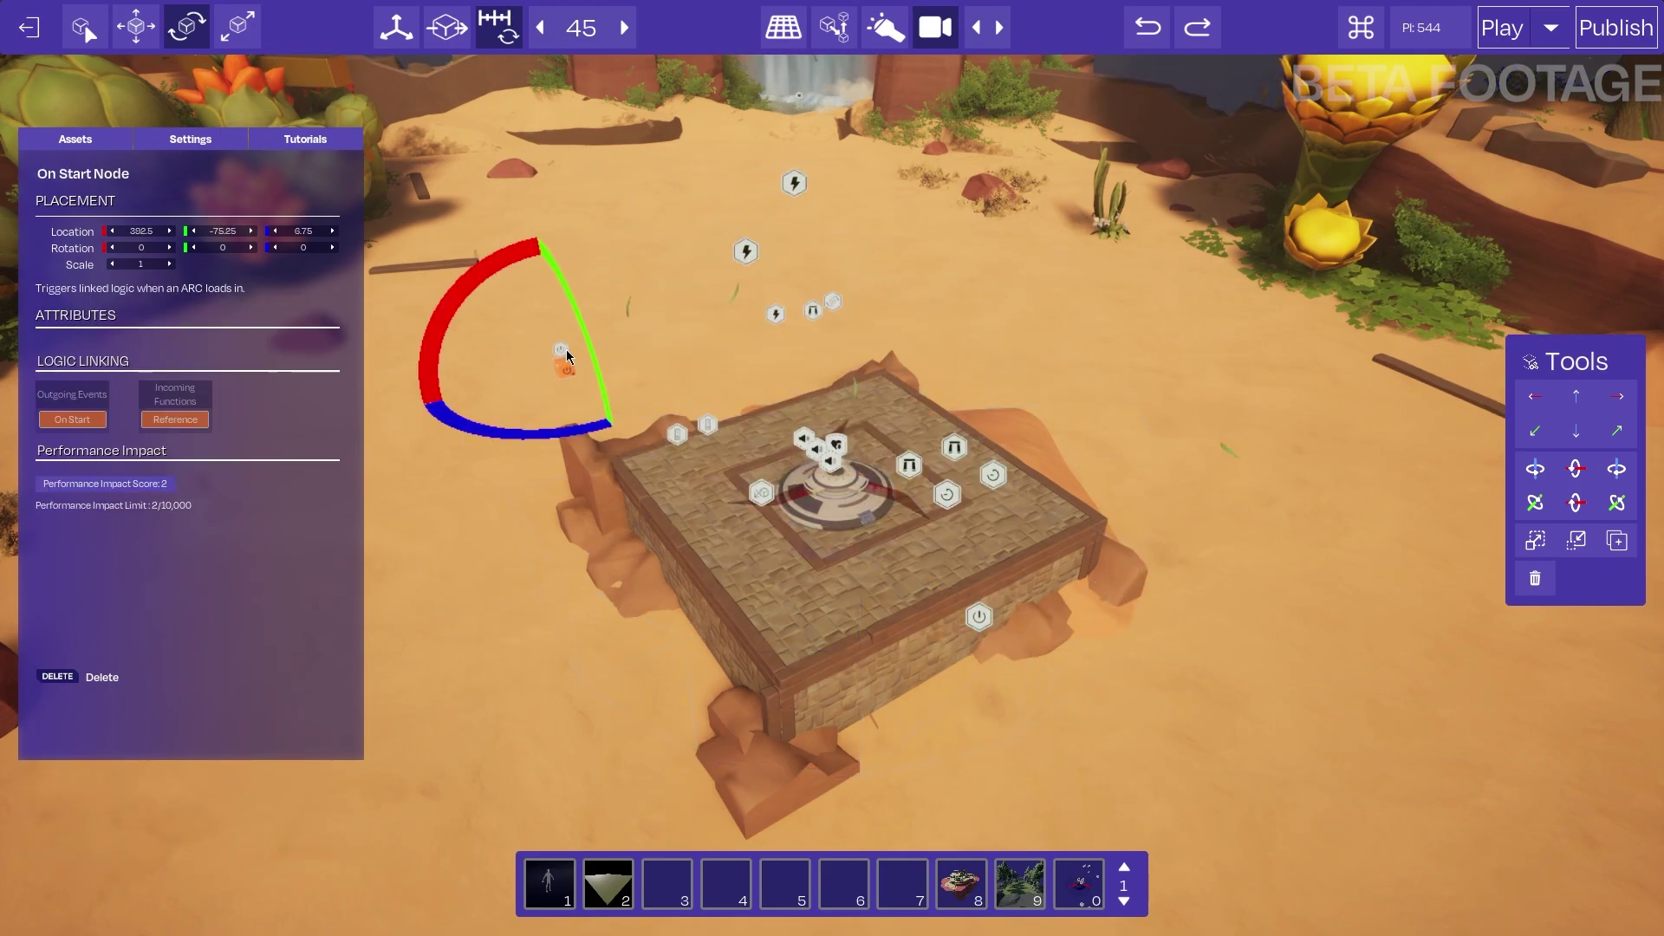
Select the Utropia Sawblade group and the On Start Node in turn to compare what belongs to each
left_click(837, 499)
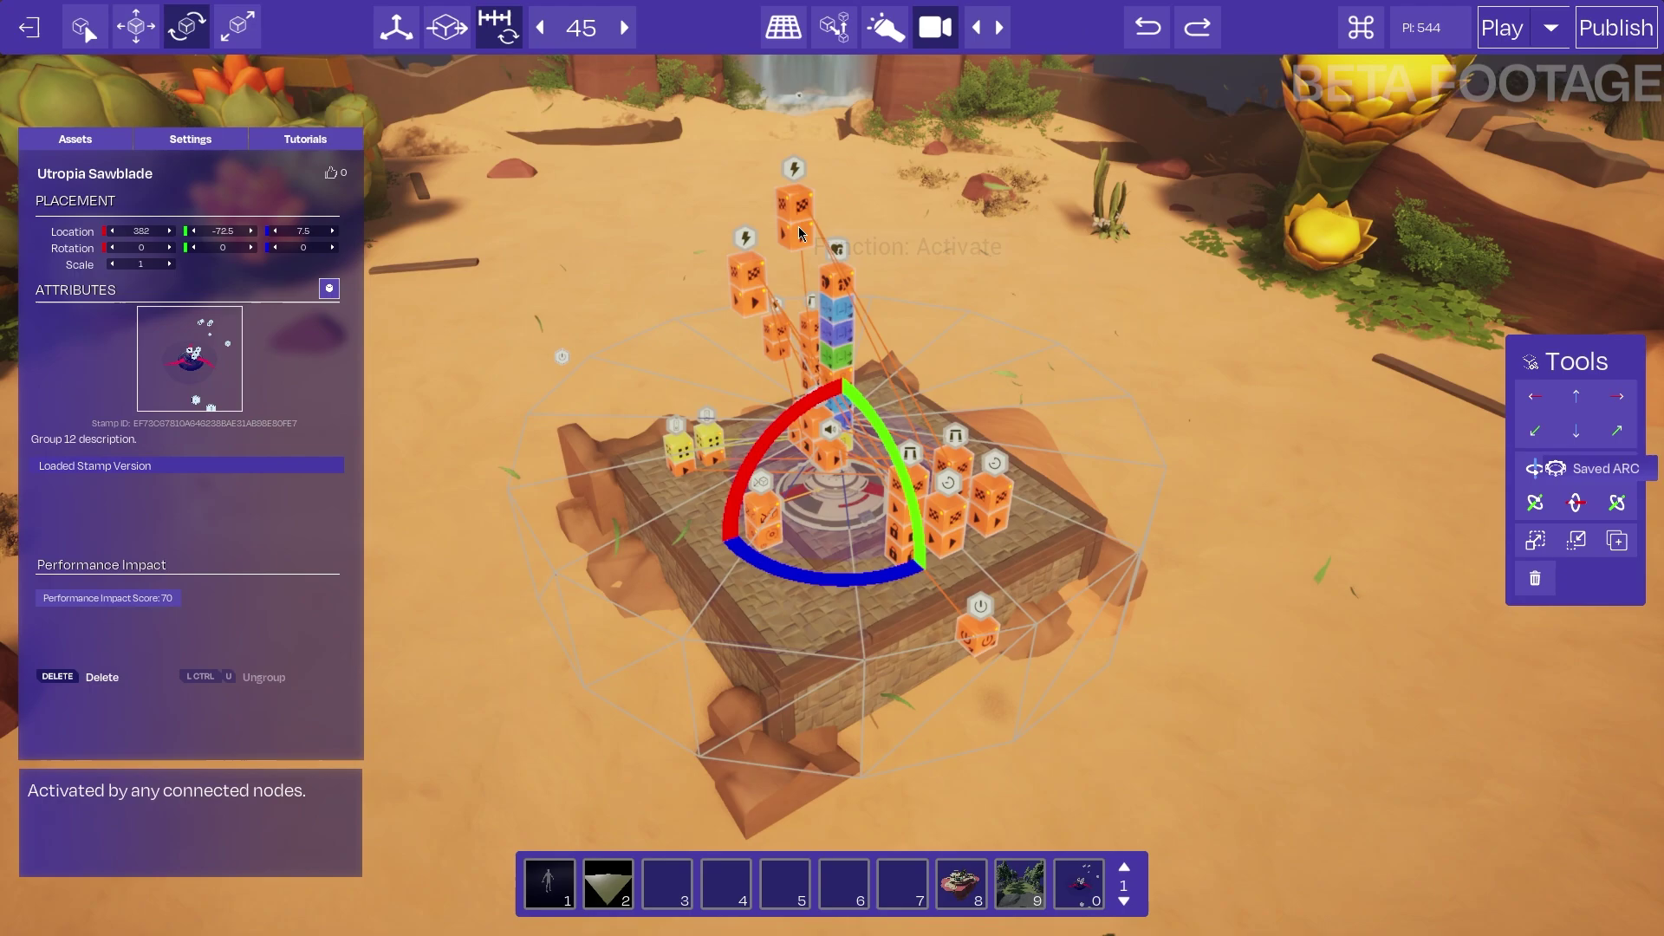
key("w")
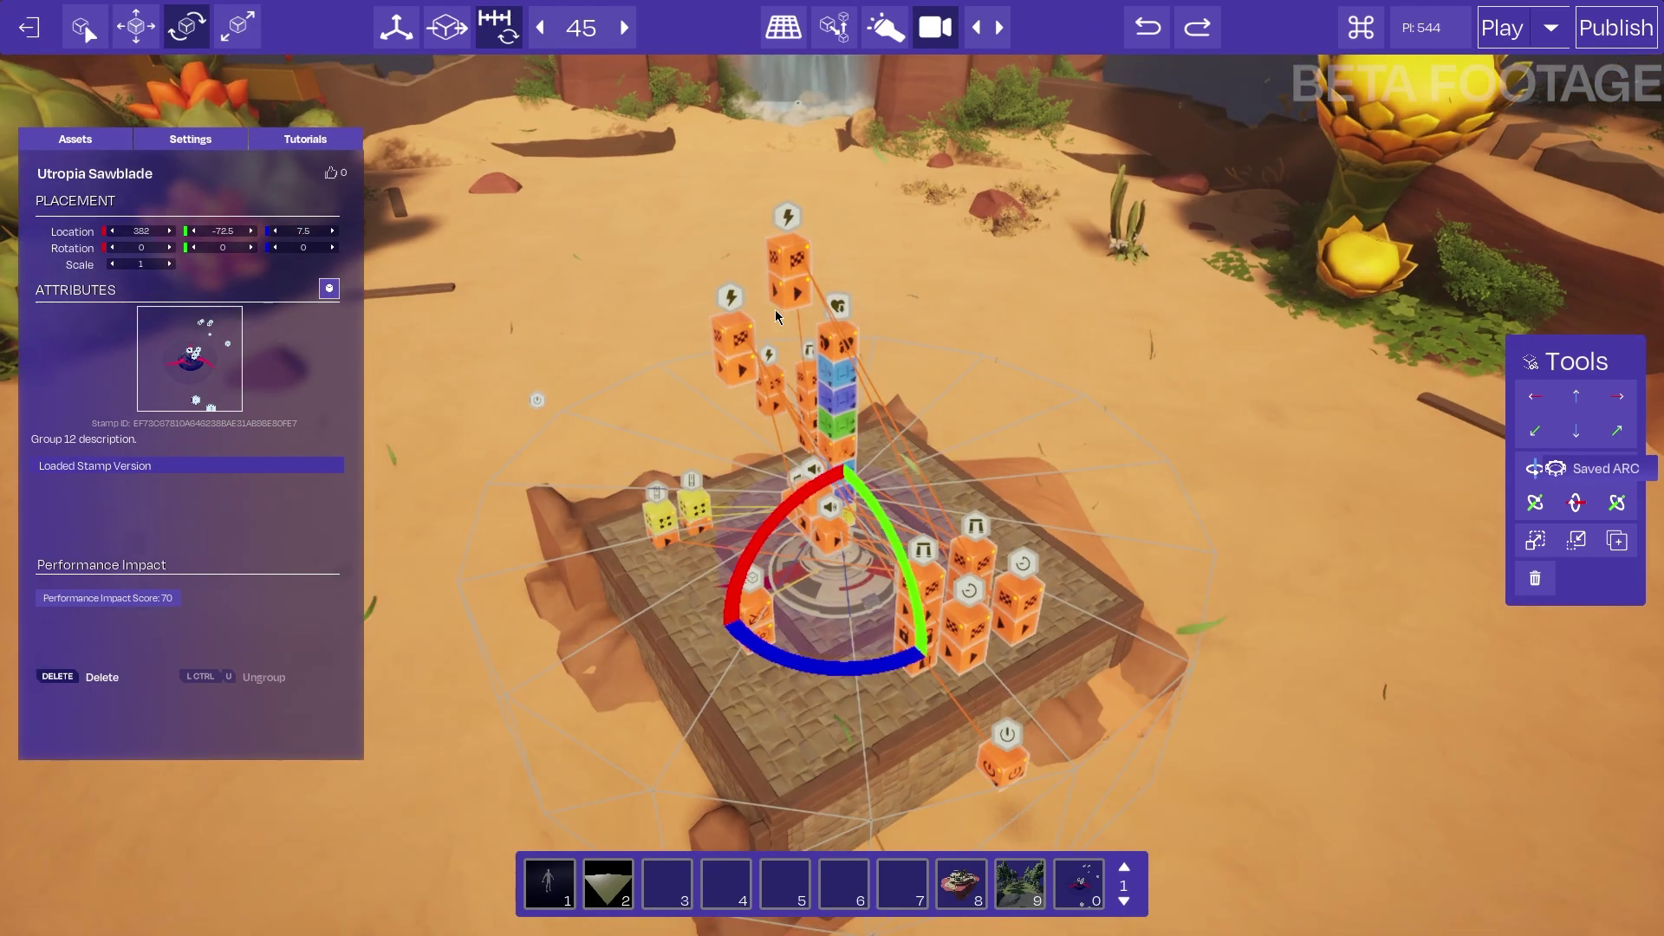
left_click(533, 403)
left_click(501, 263)
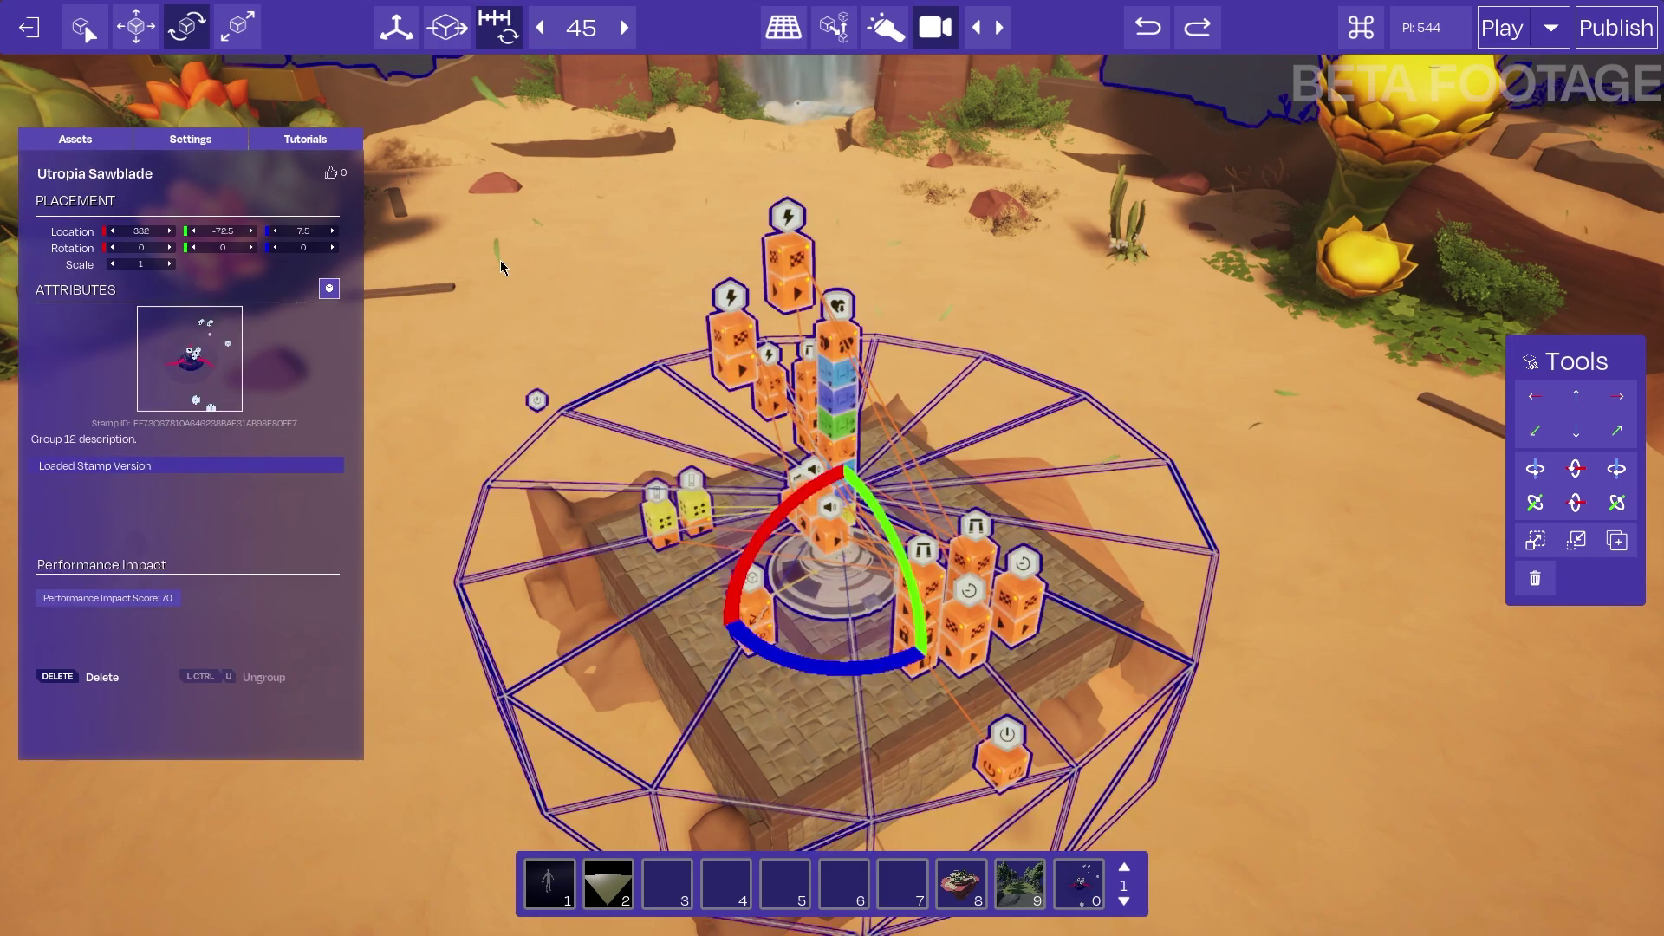
left_click(536, 401)
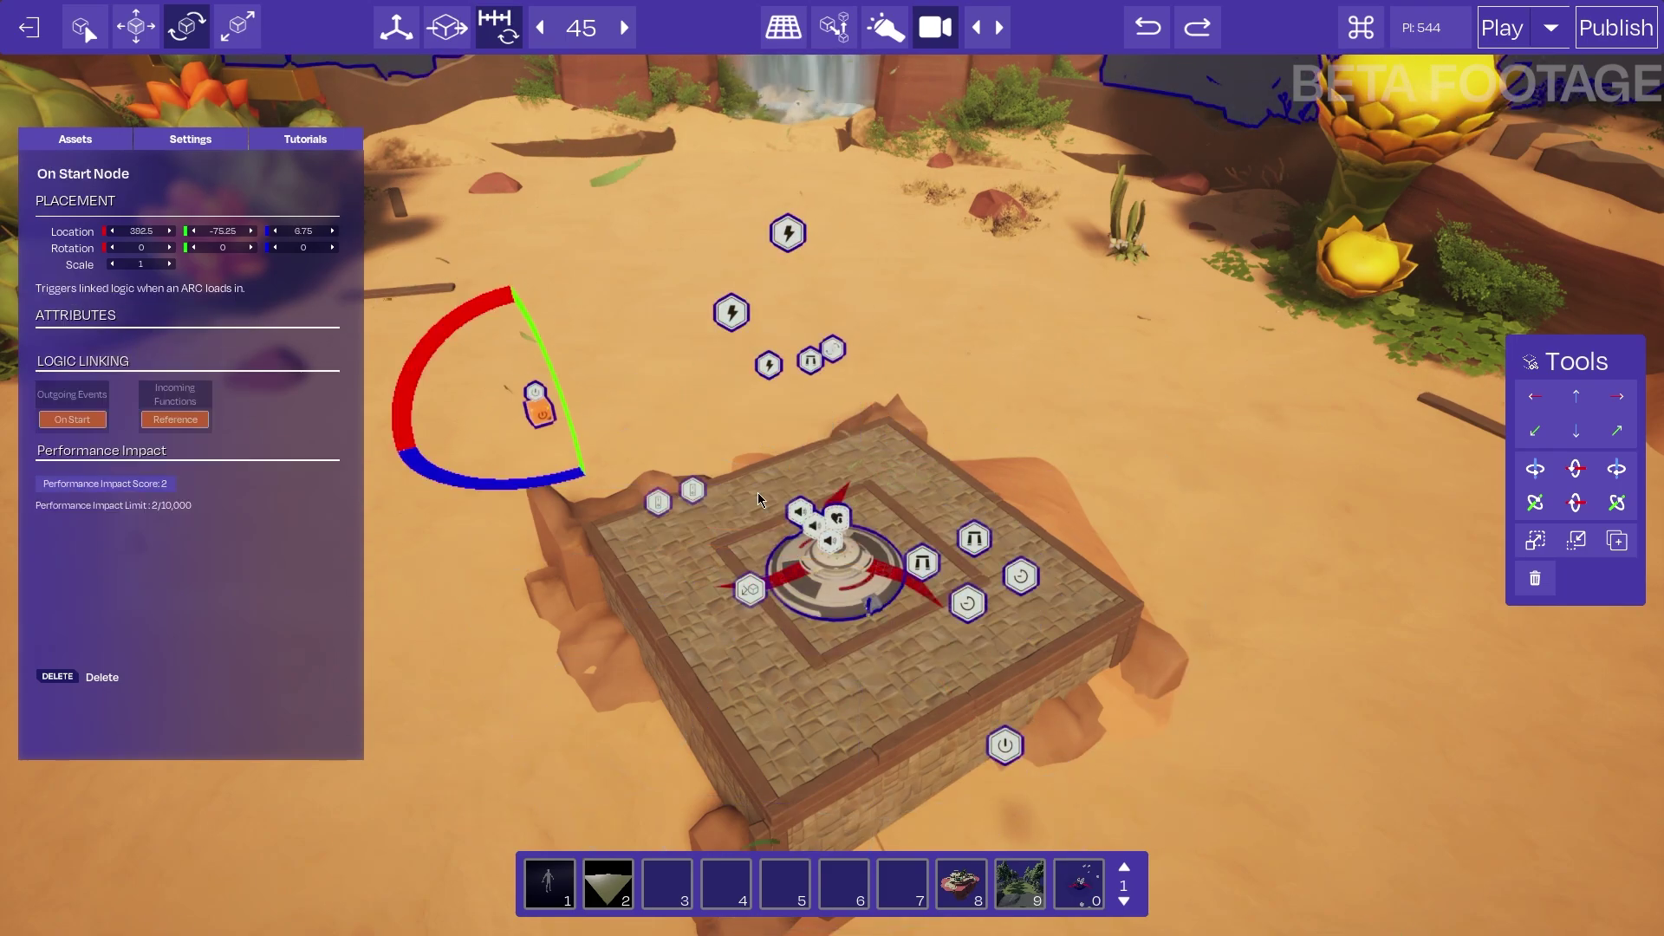
left_click(446, 312)
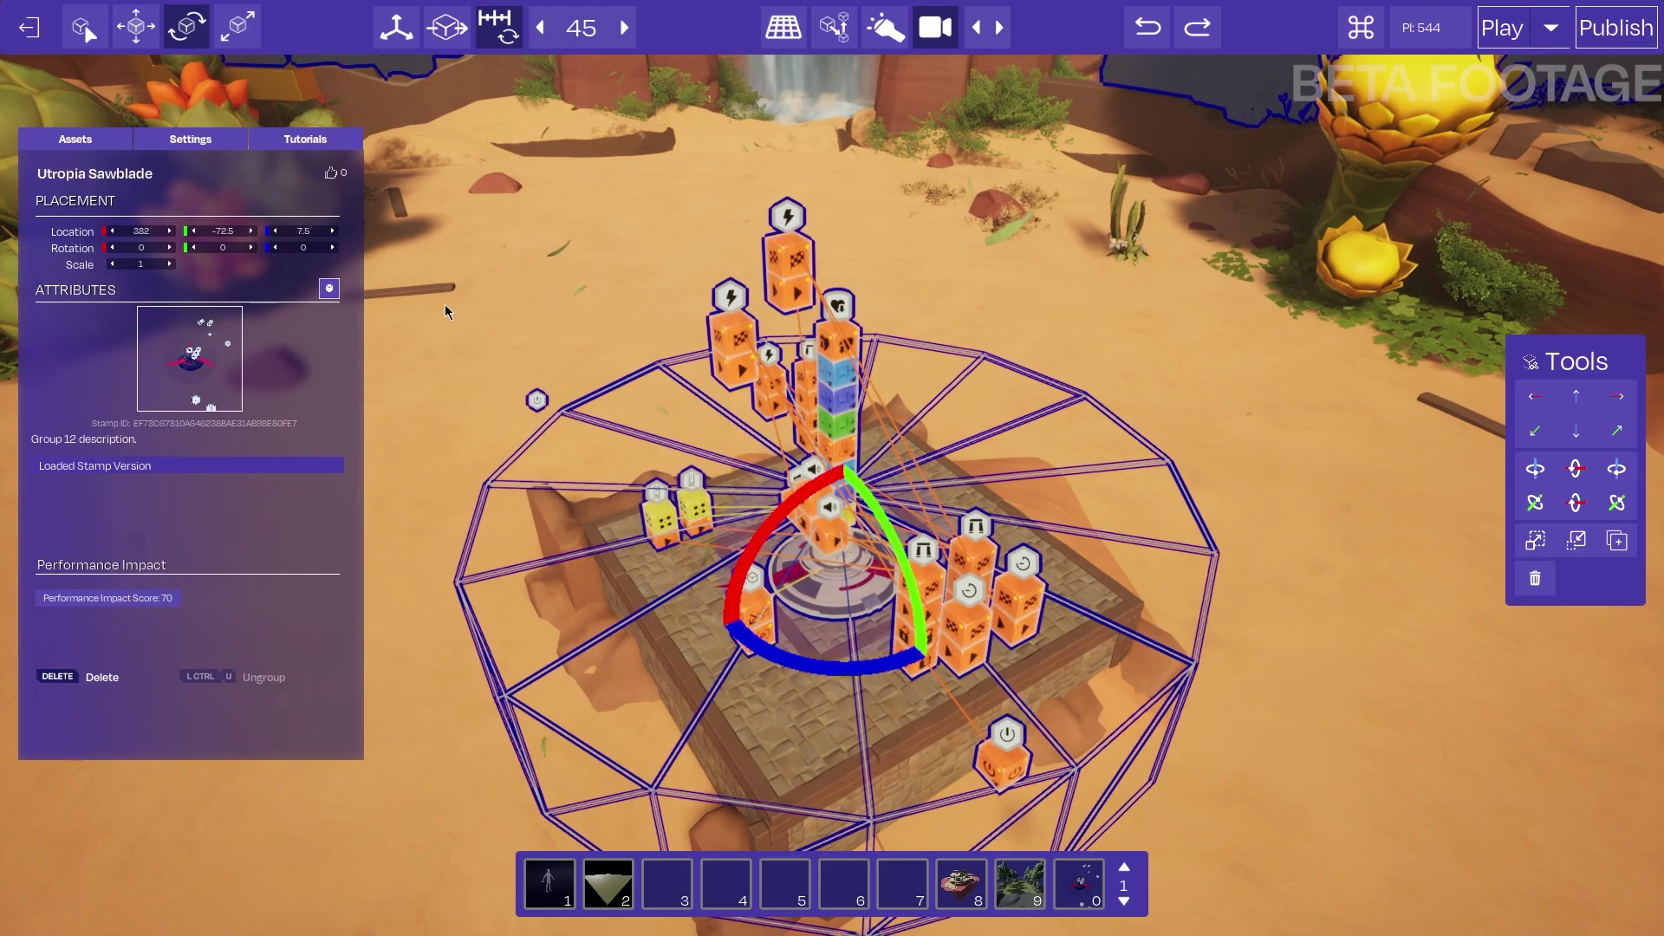
Open the Utropia Sawblade group for editing and add the On Start Node to it
left_click(329, 290)
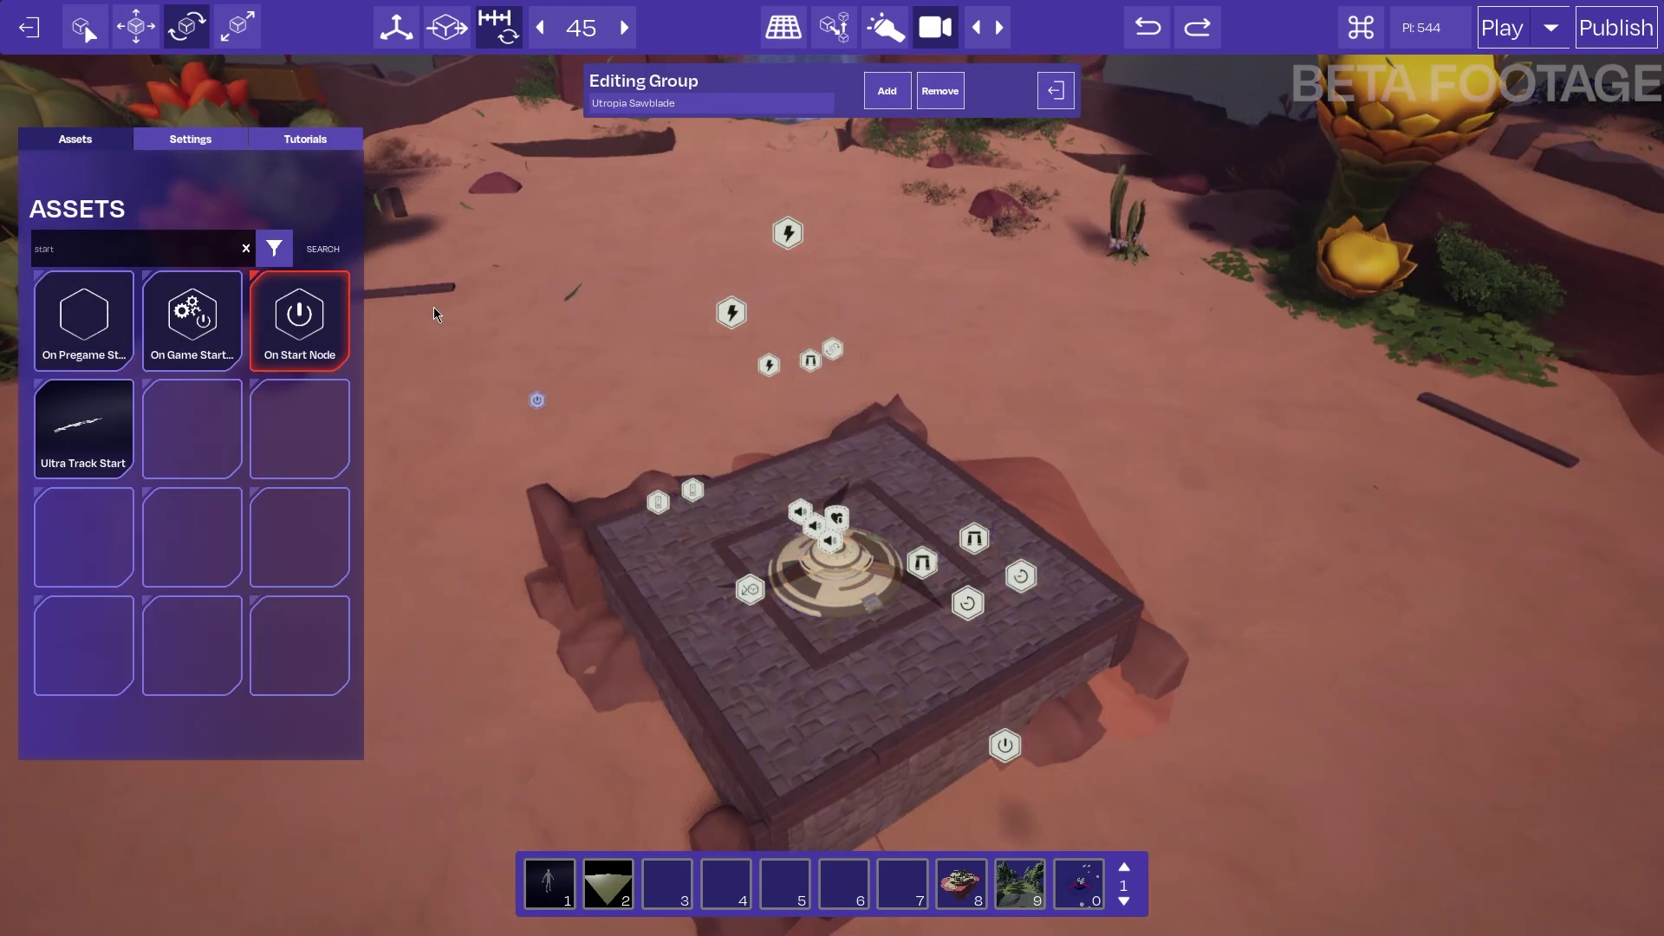
right_click_drag(624, 367, 620, 425)
key("w")
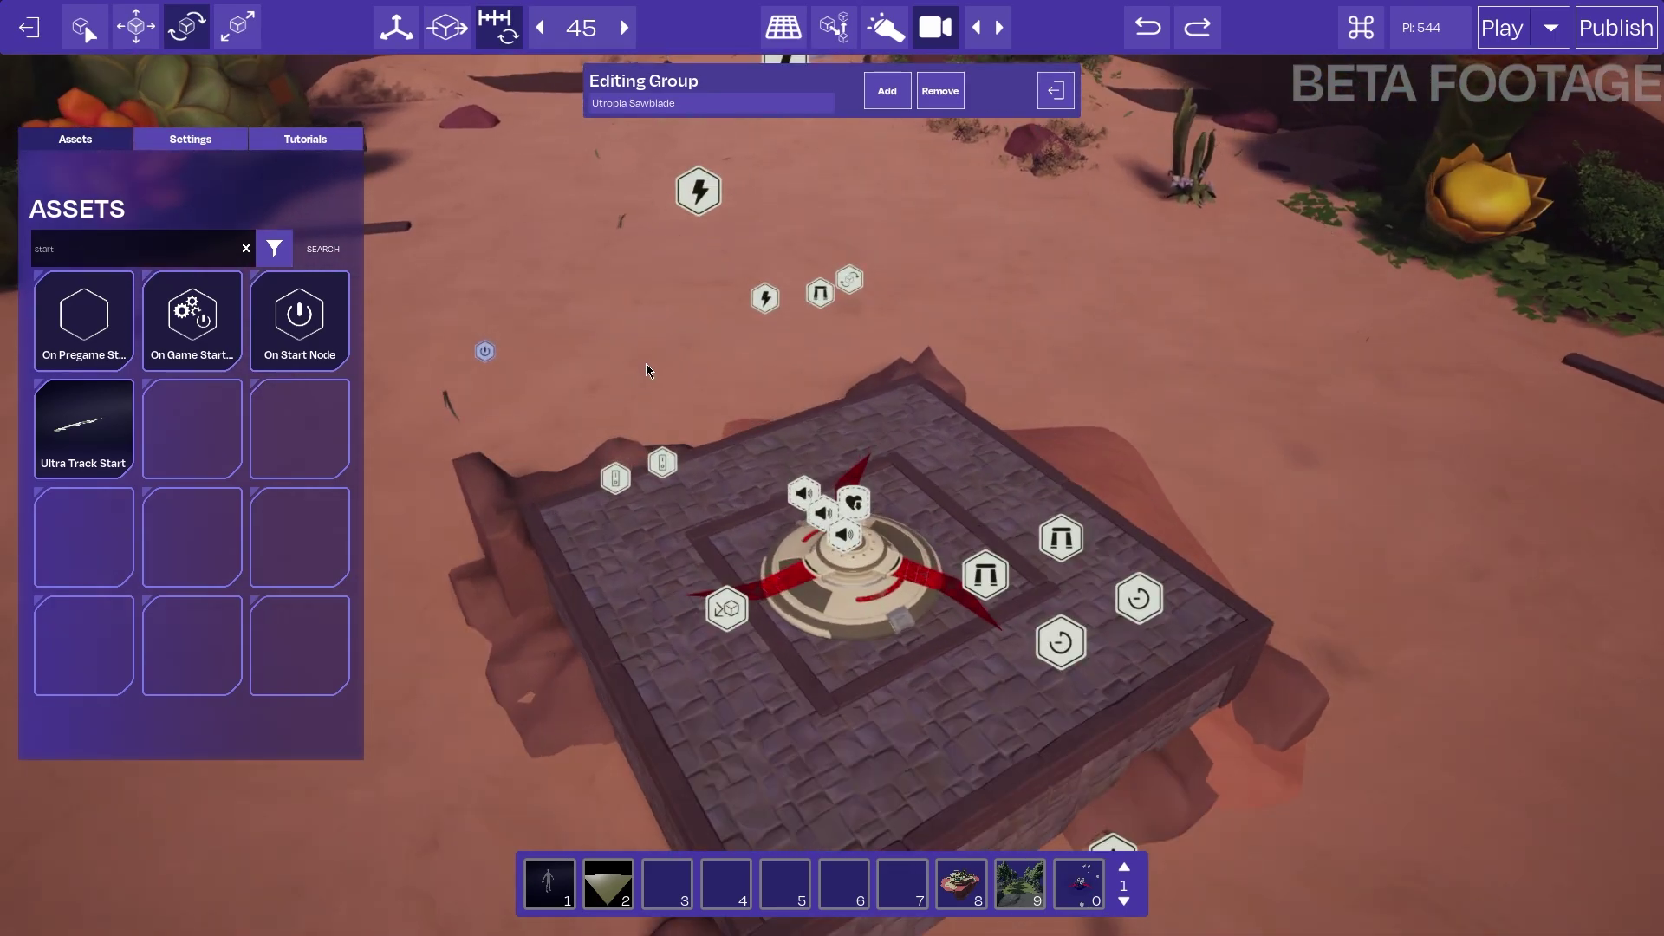
left_click(888, 95)
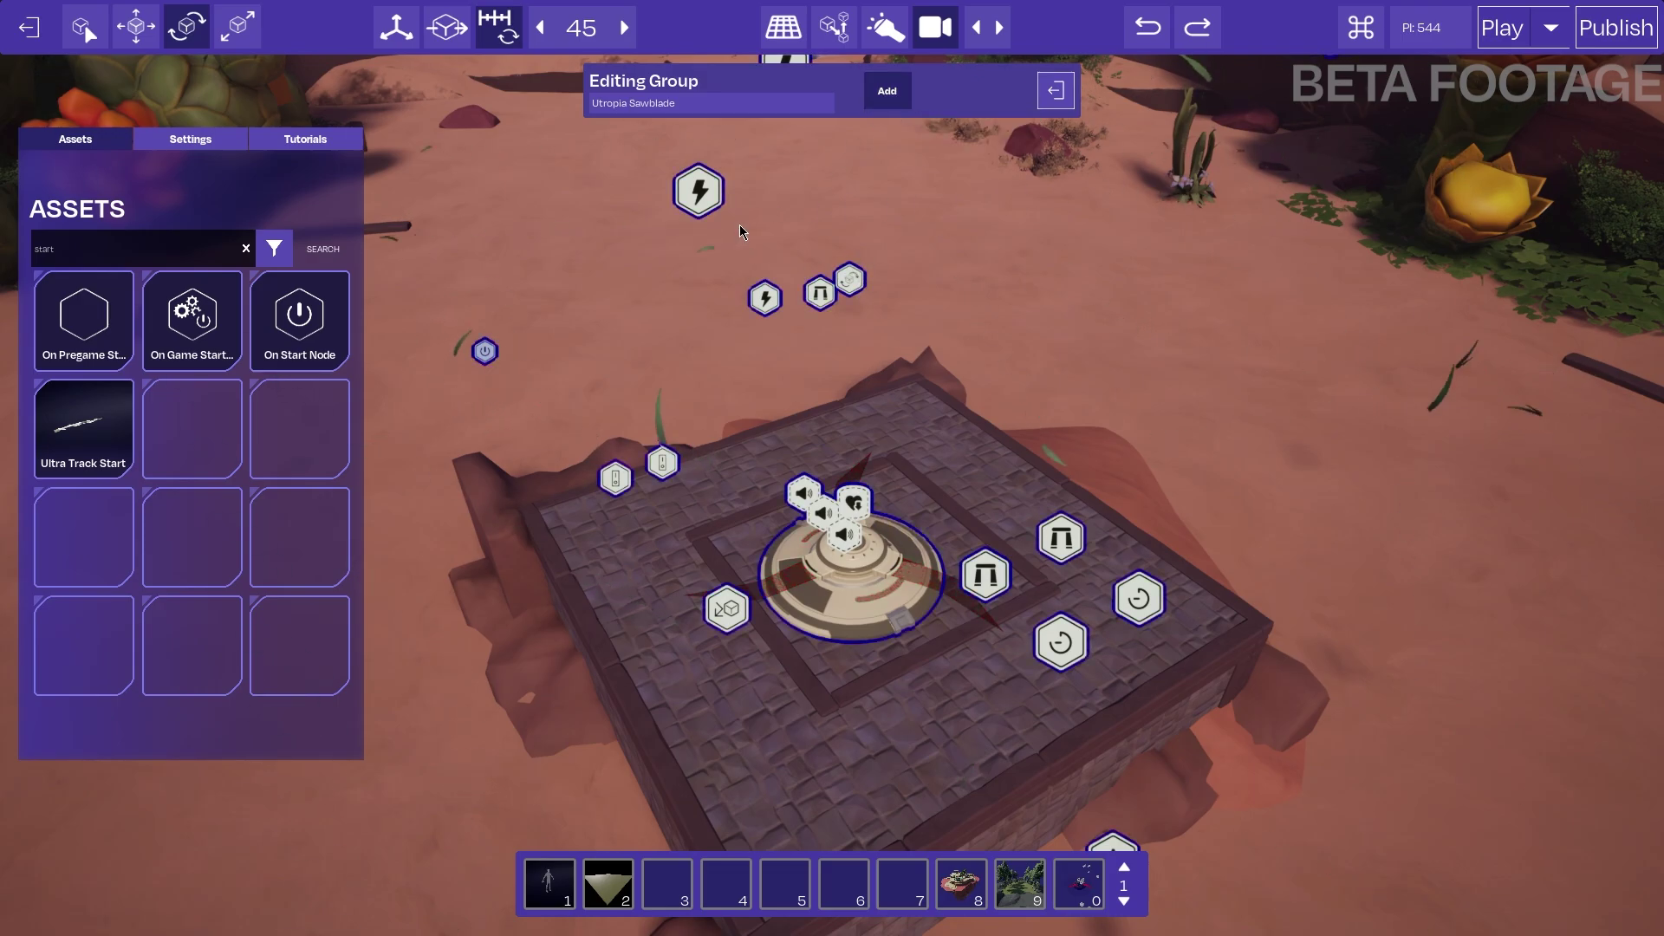
right_click_drag(657, 289, 761, 499)
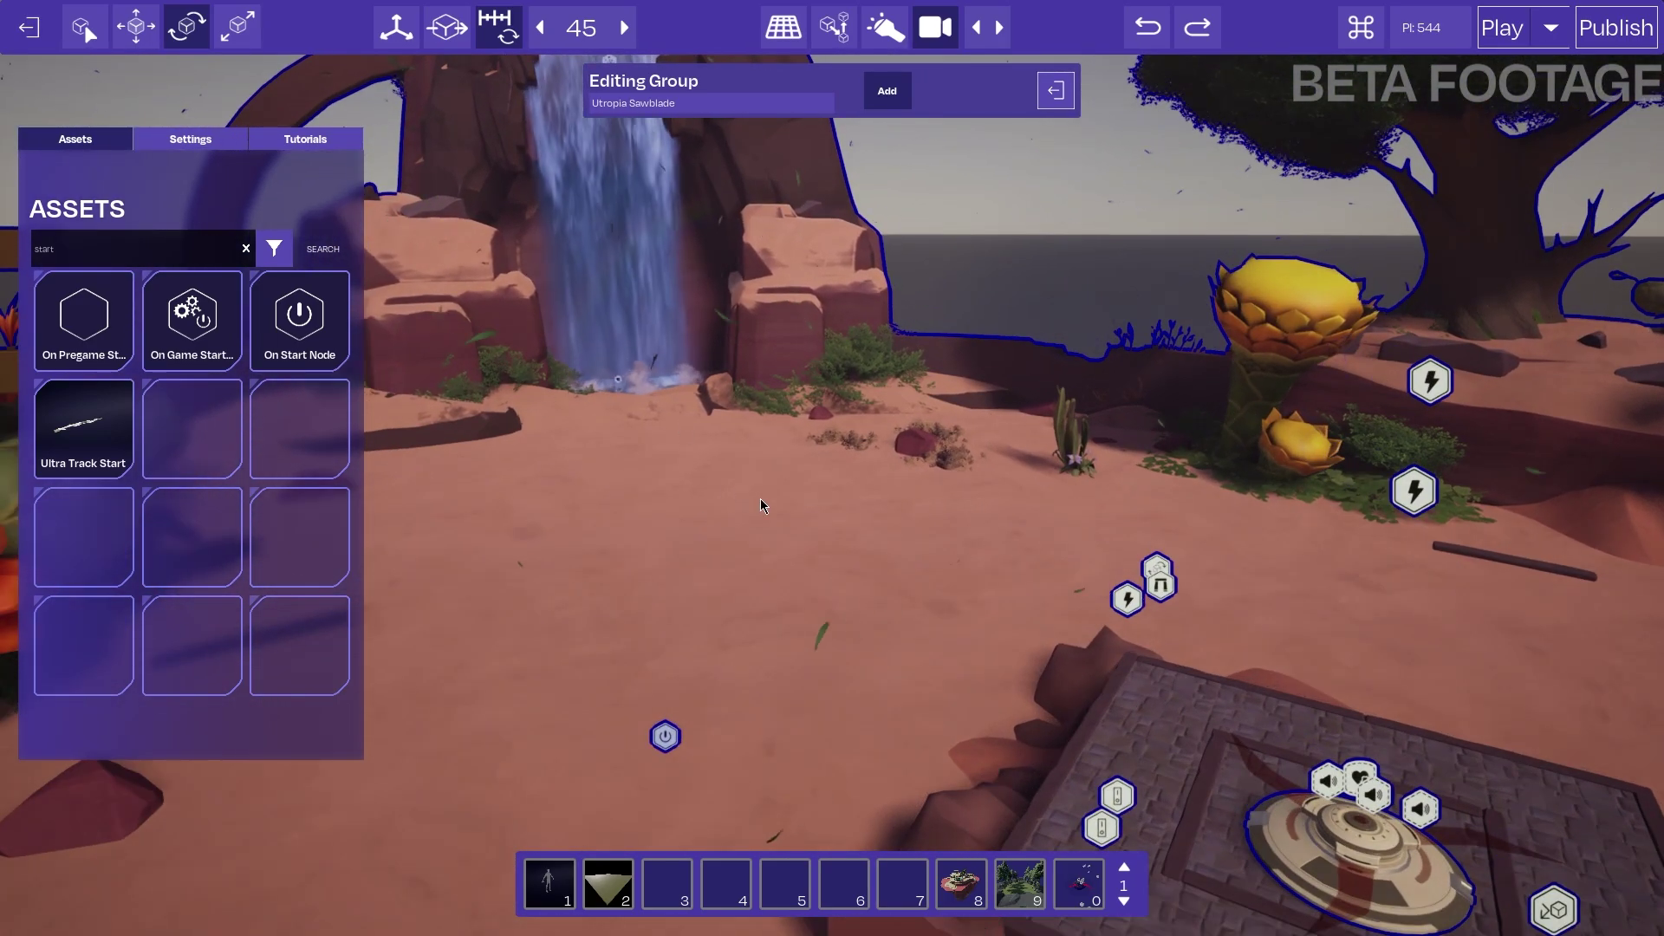
left_click(657, 616)
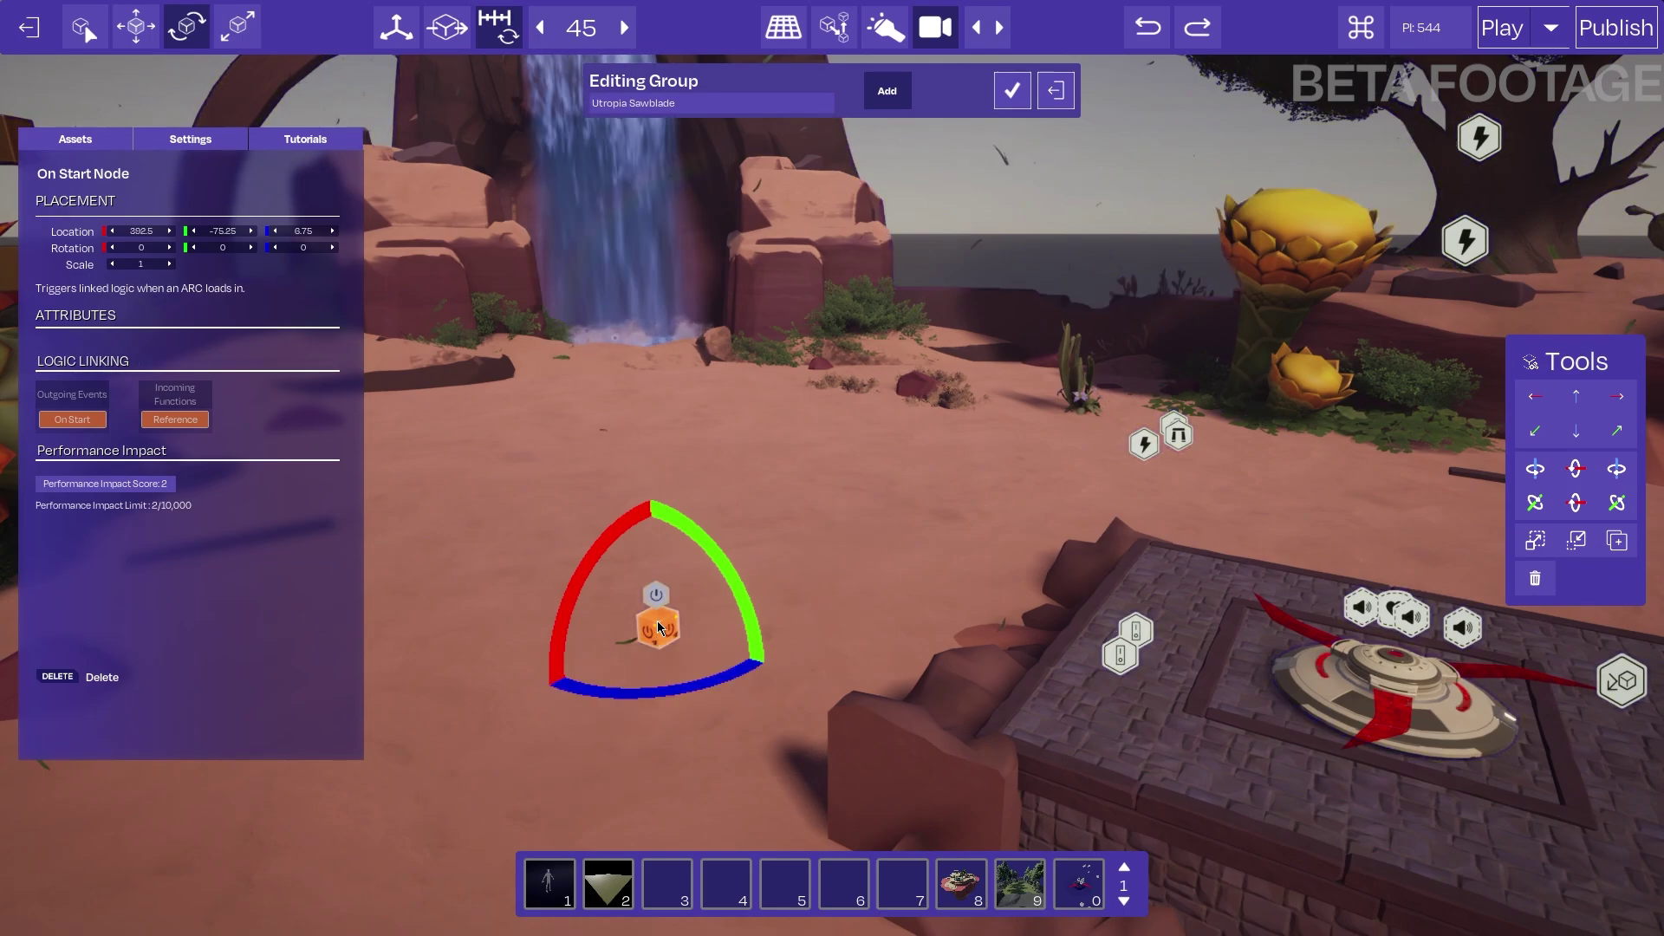
left_click(1010, 92)
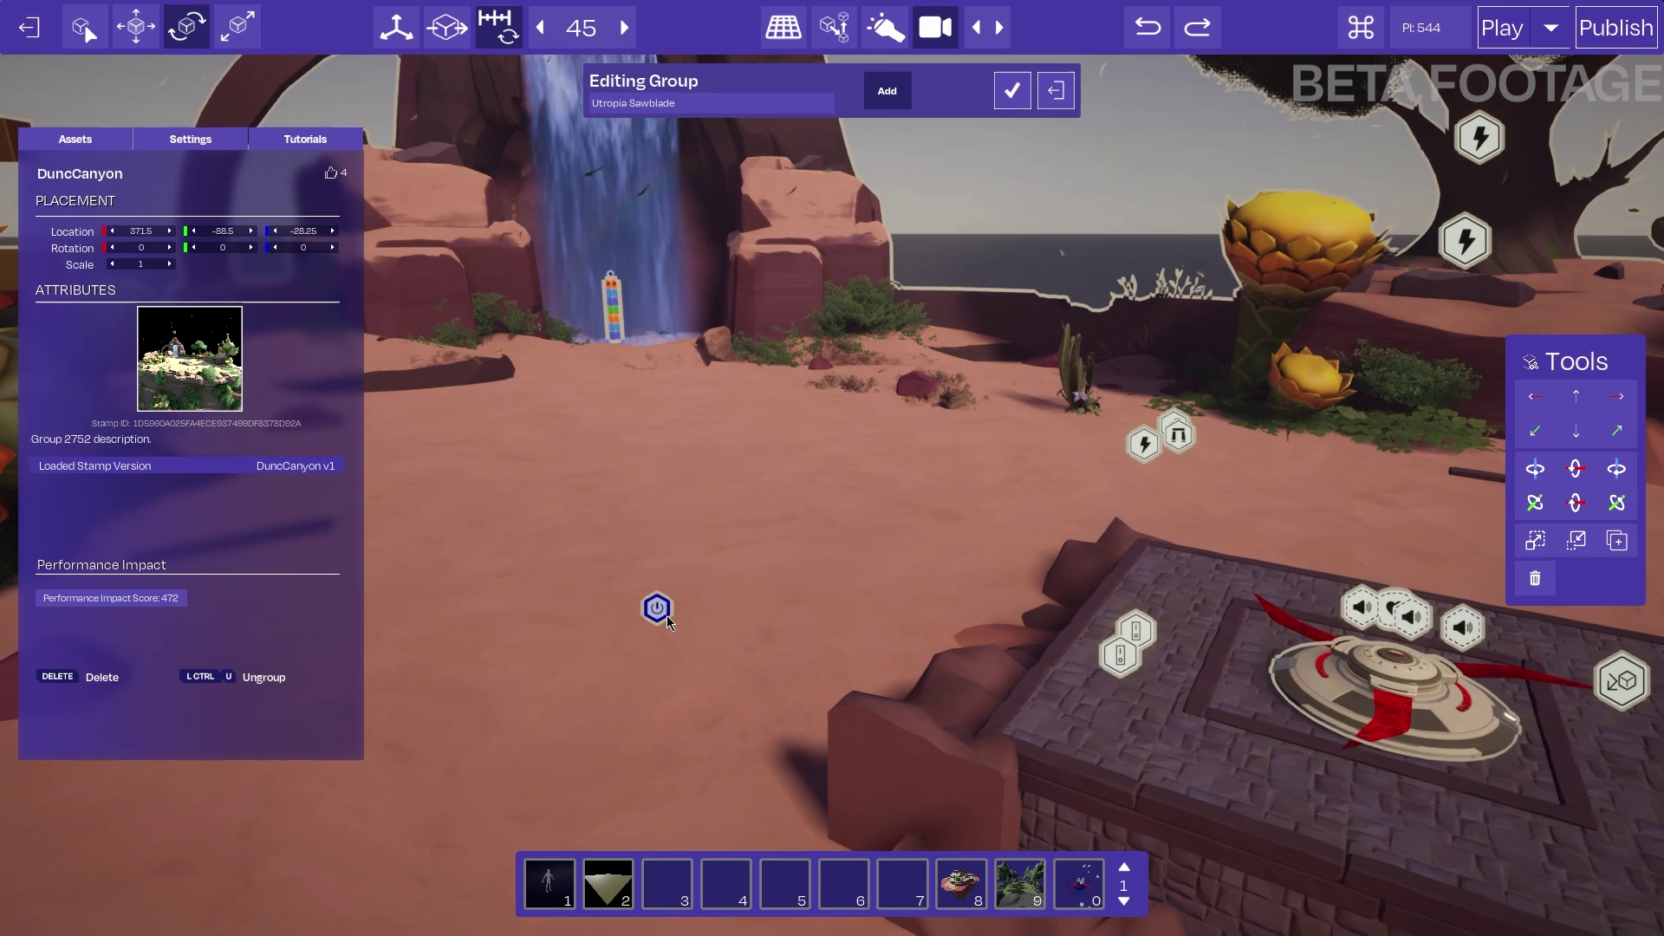
left_click(664, 615)
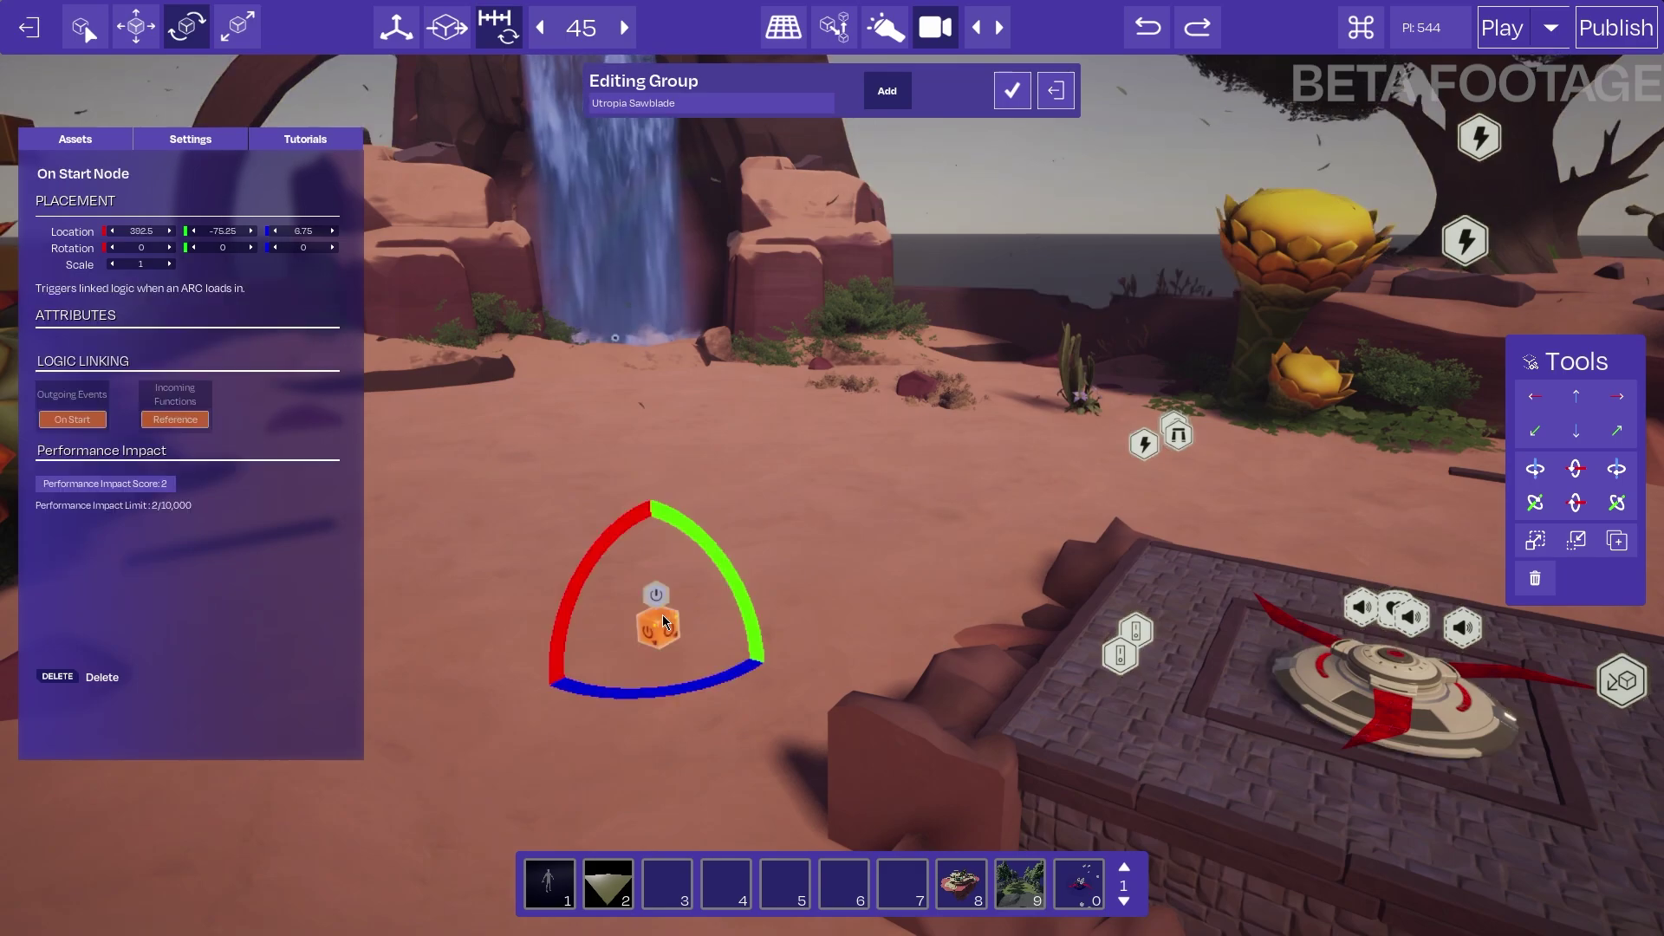
left_click(1012, 95)
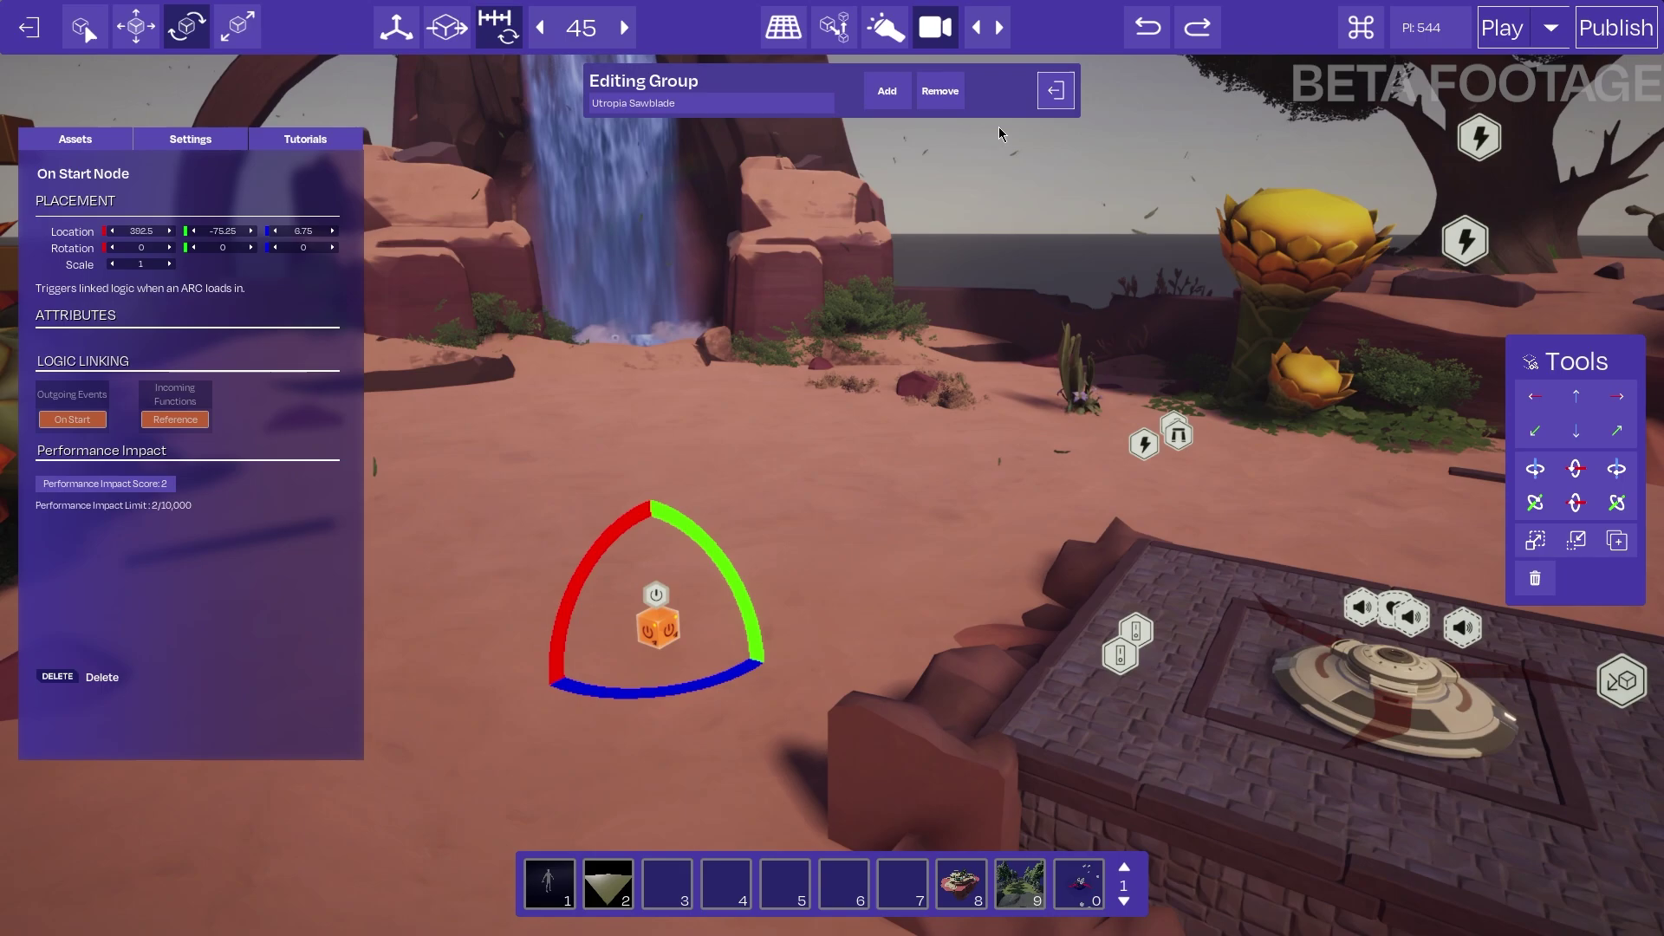
Move the On Start Node next to the On/Off Nodes at the platform's edge, at location 385.25, -75.25, 9.5
left_click(1122, 656)
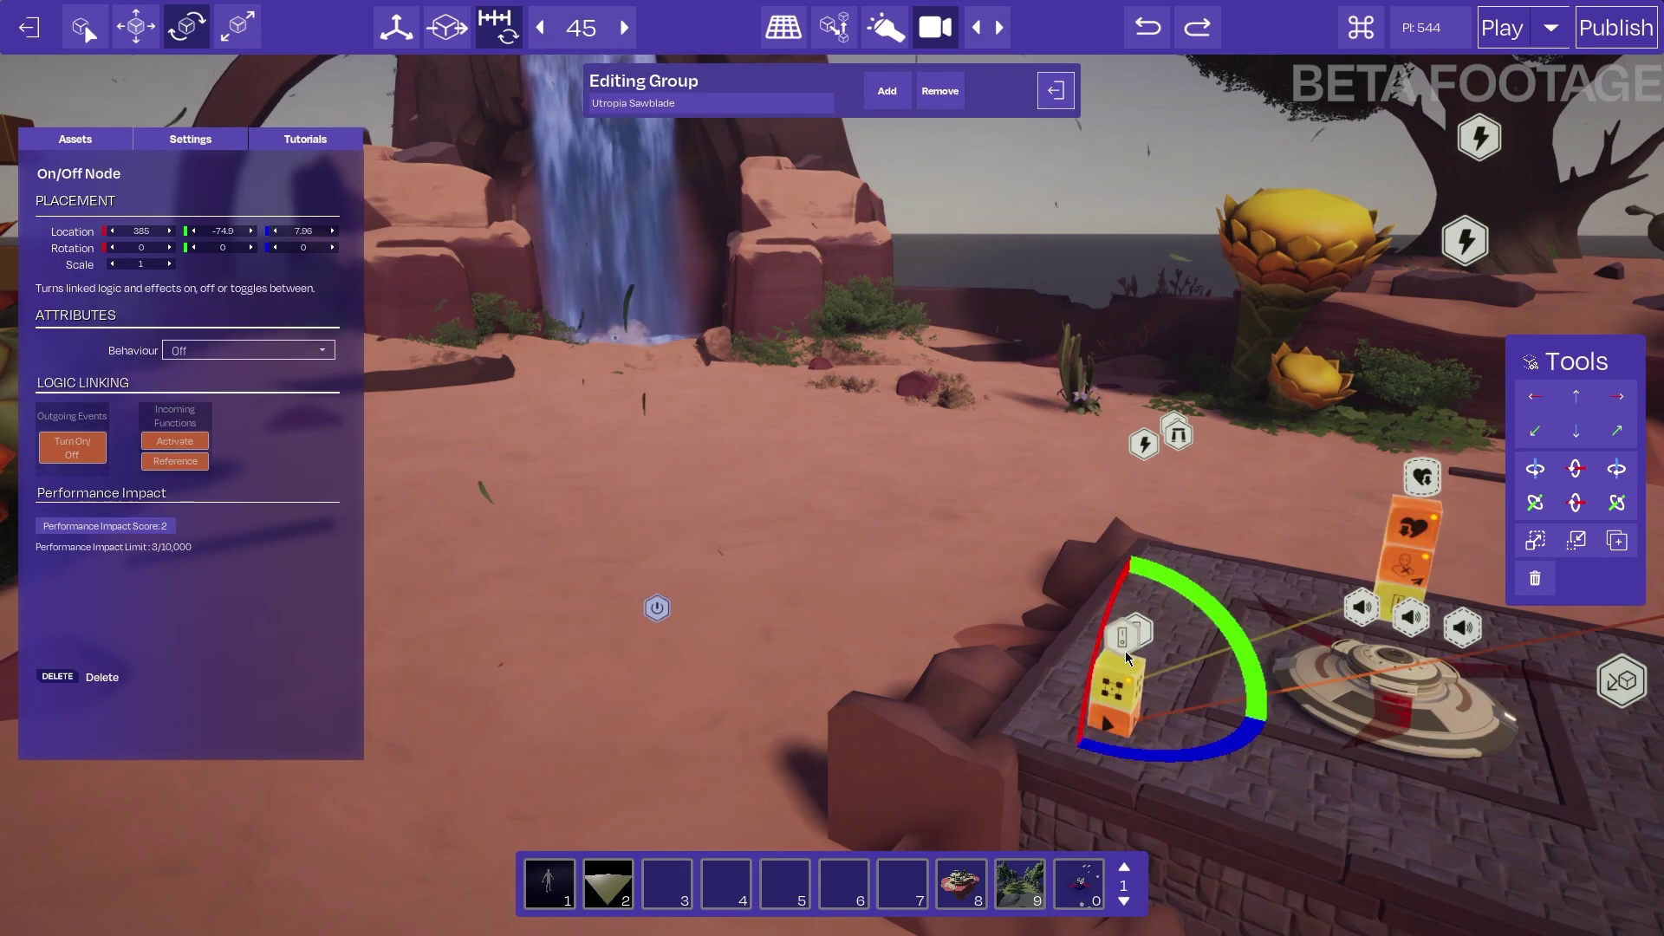
left_click(668, 600)
key("w")
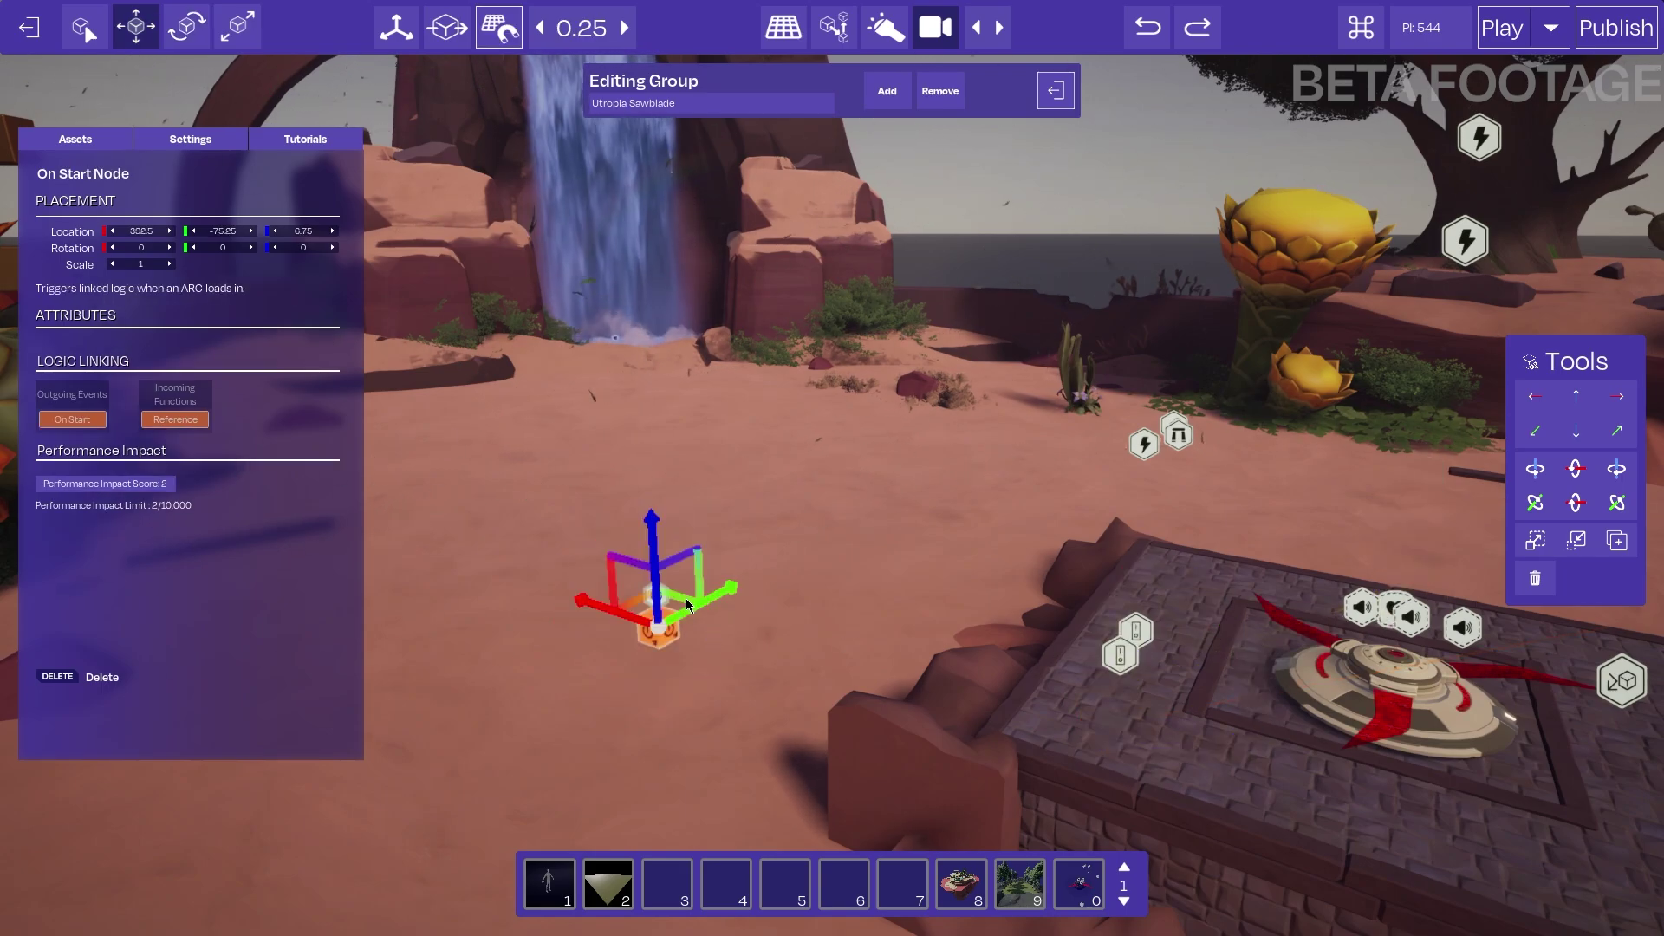
left_click_drag(620, 566, 1032, 481)
key("d")
right_click_drag(1032, 481, 1082, 597)
left_click(920, 557)
key("s")
right_click_drag(880, 435, 996, 529)
left_click(623, 596)
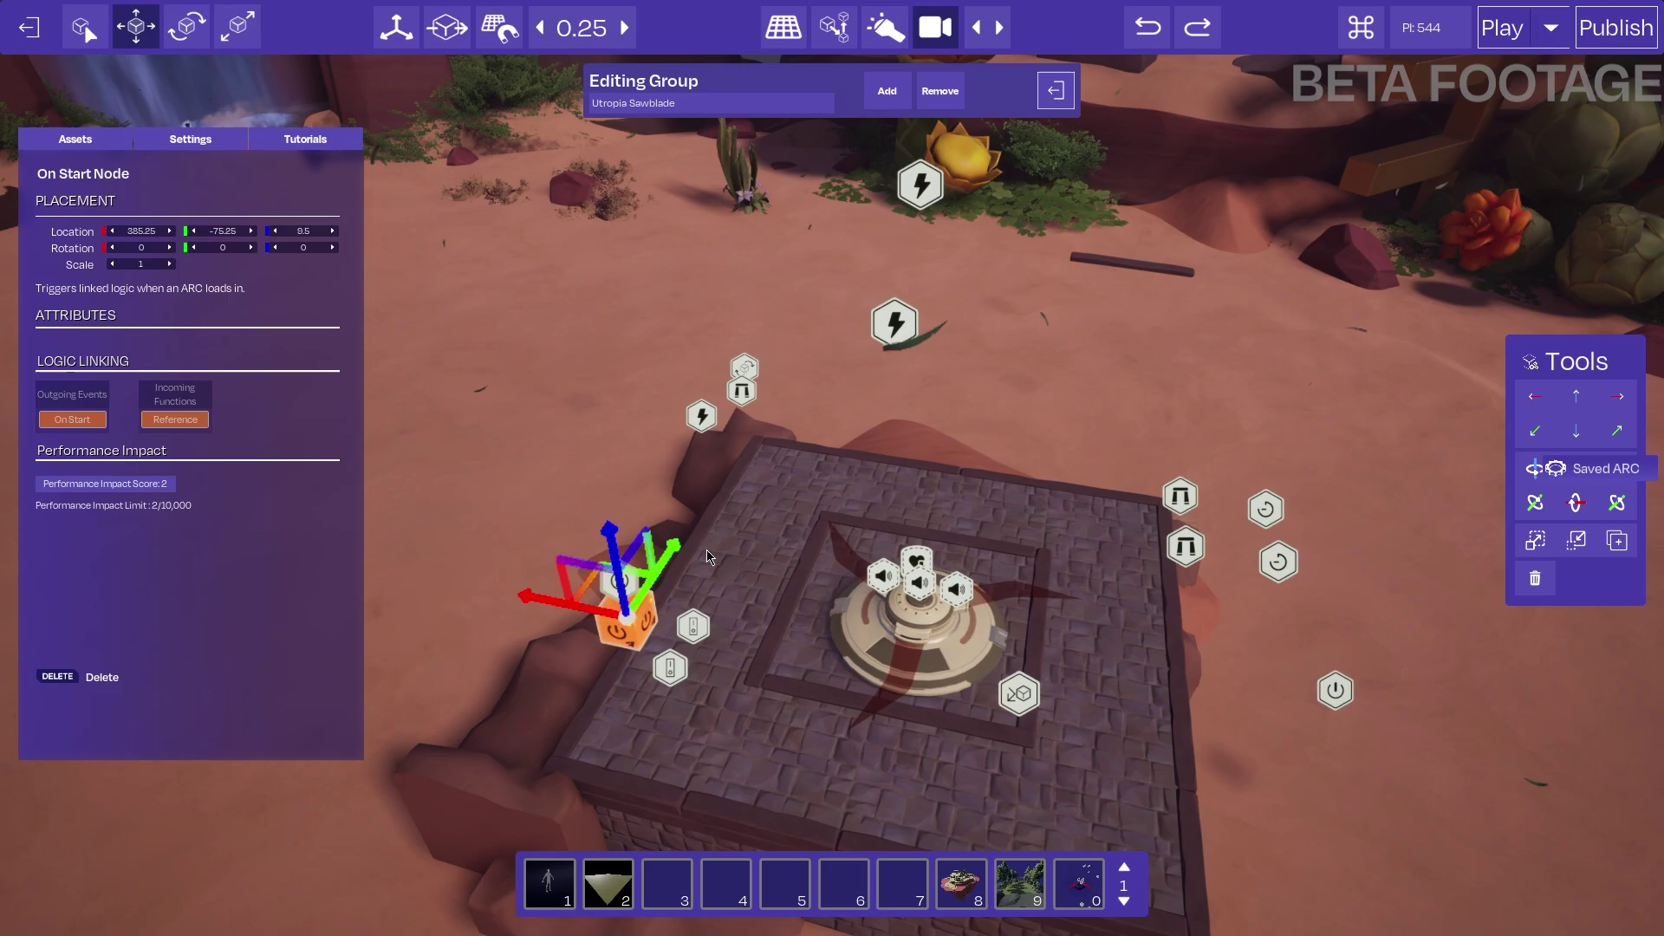
Link the On Start Node's On Start event to the upper Trigger Node's Activate function, and leave group editing
key("d")
right_click_drag(623, 596, 511, 460)
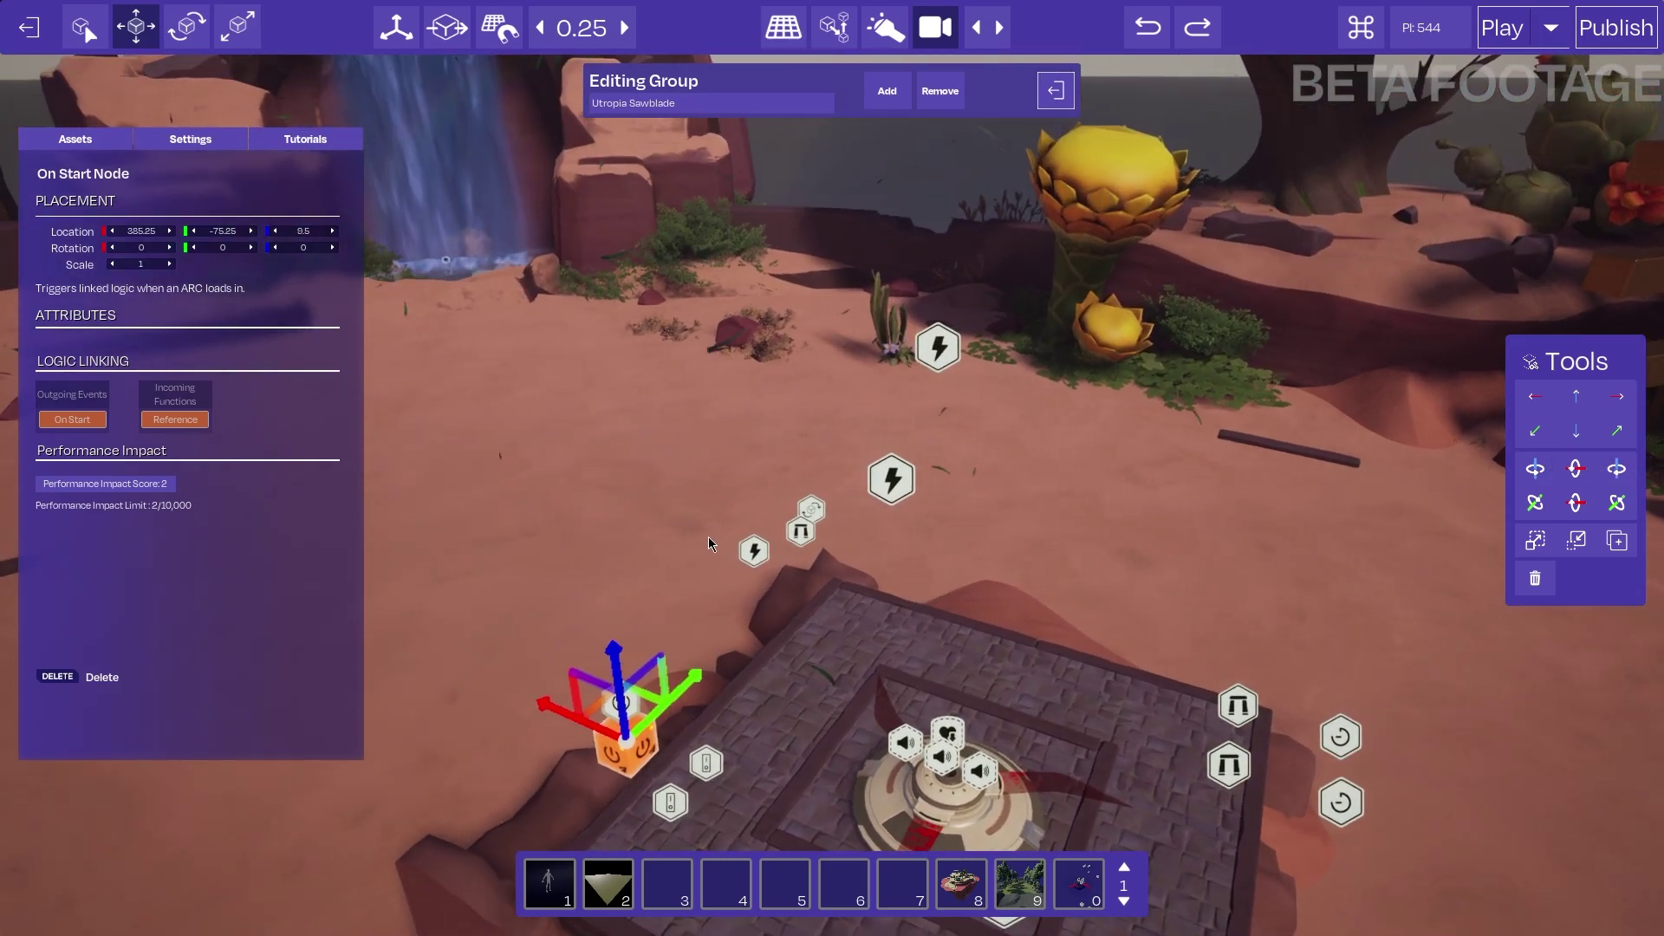
left_click(938, 348, "ctrl")
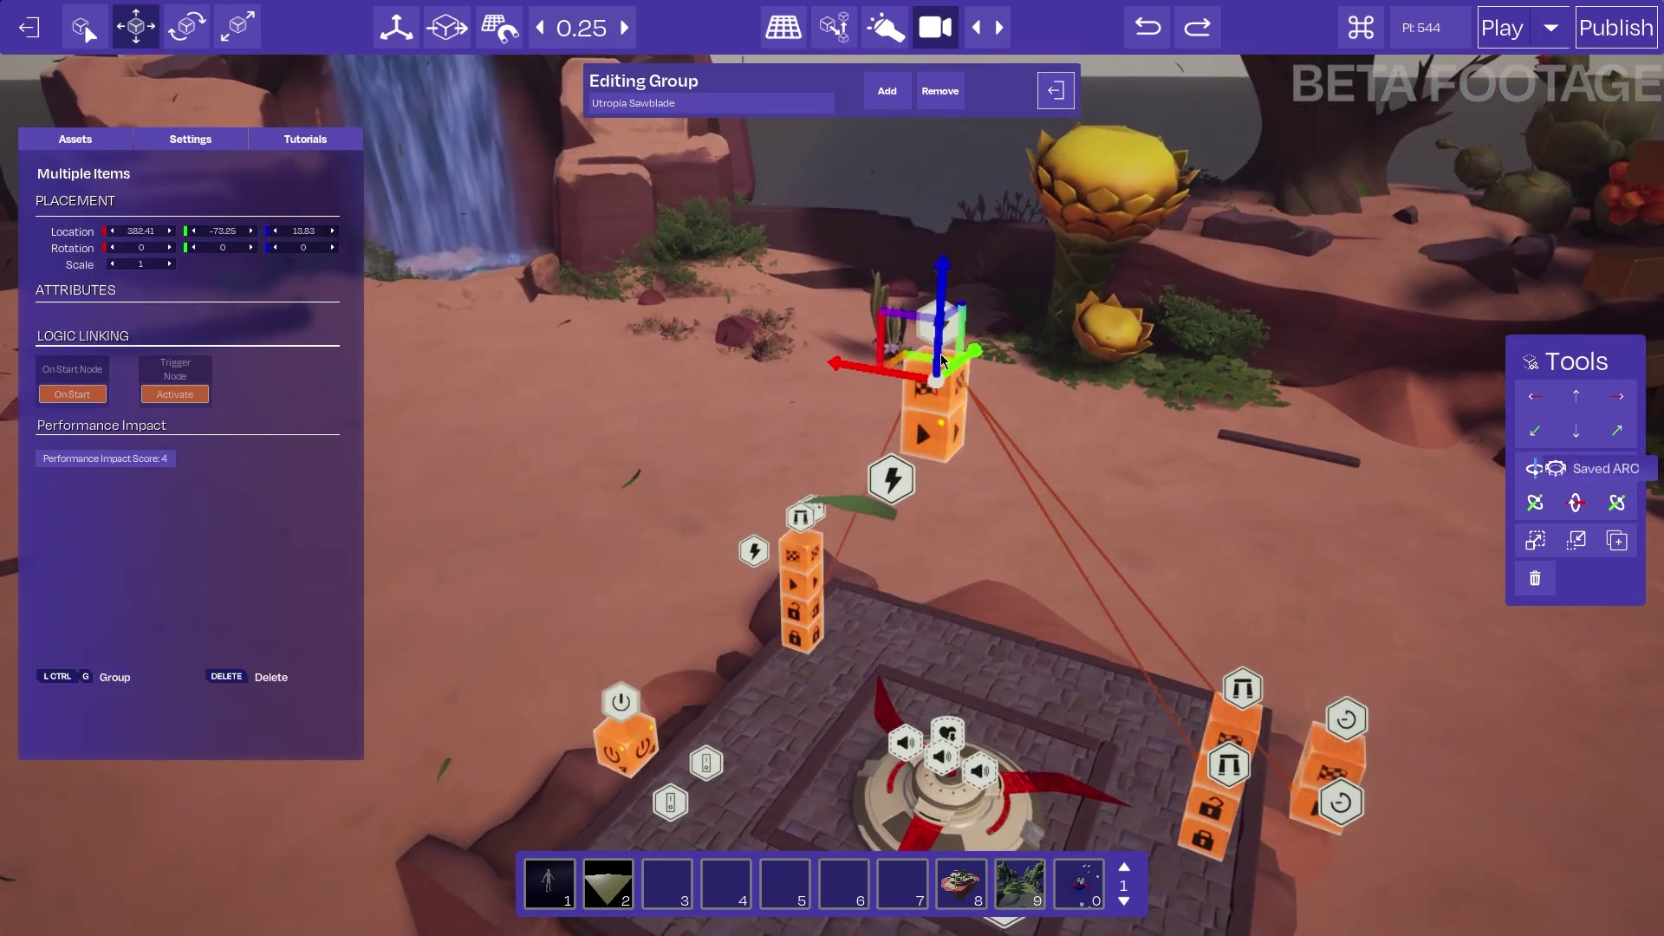
left_click(72, 394)
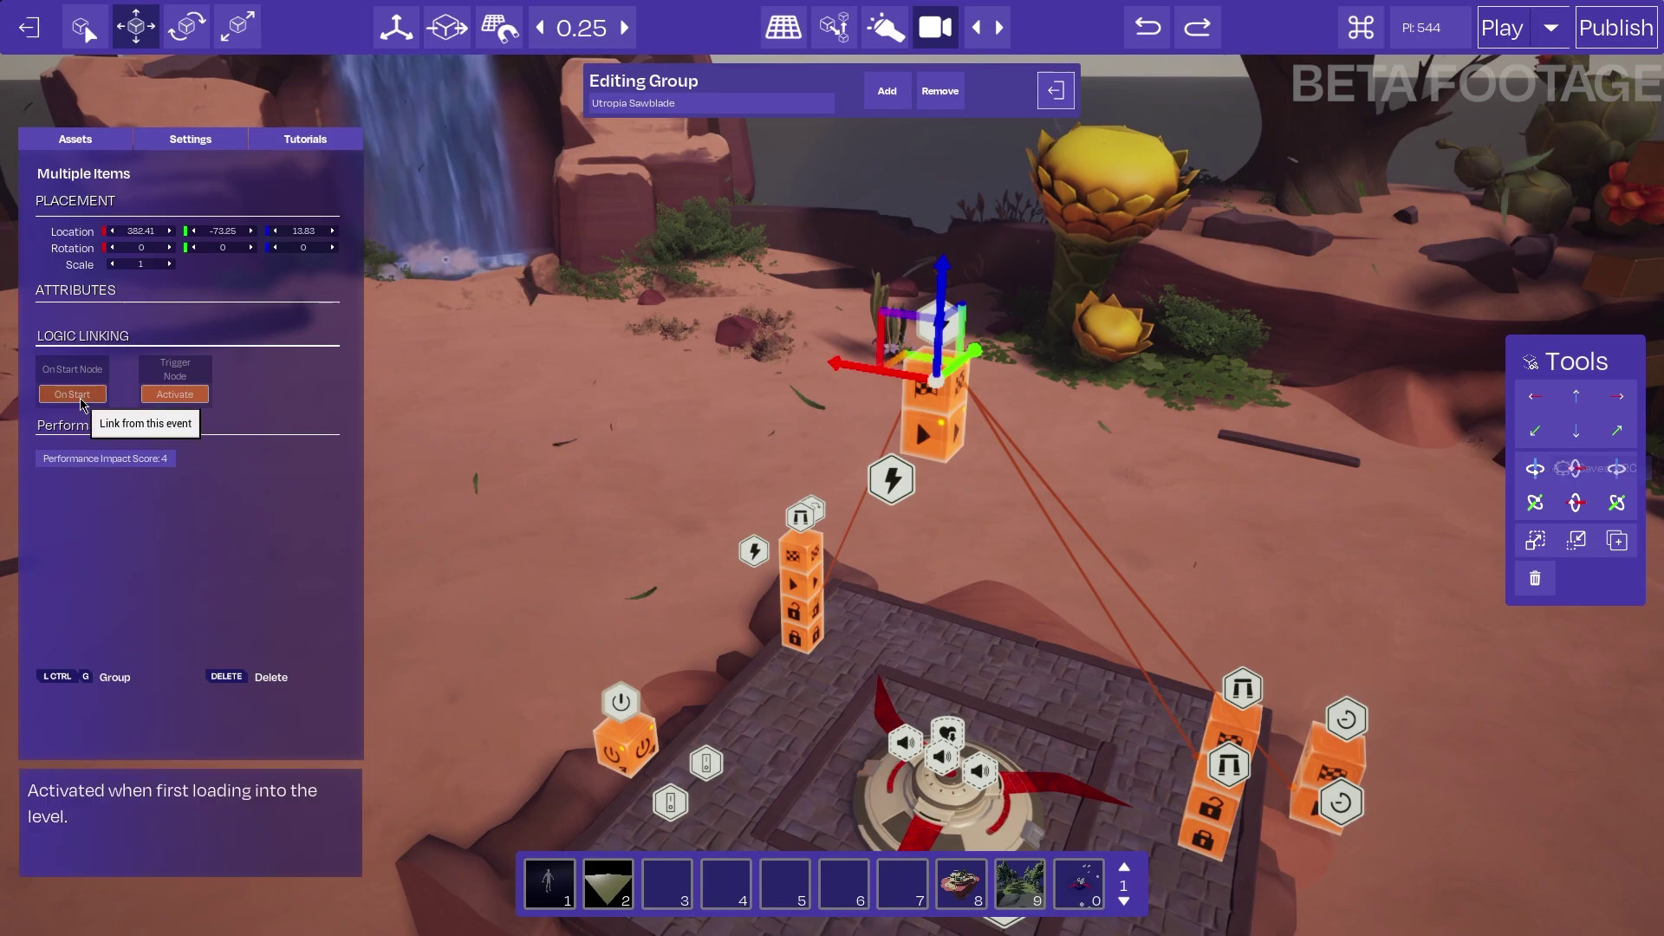
left_click(174, 395)
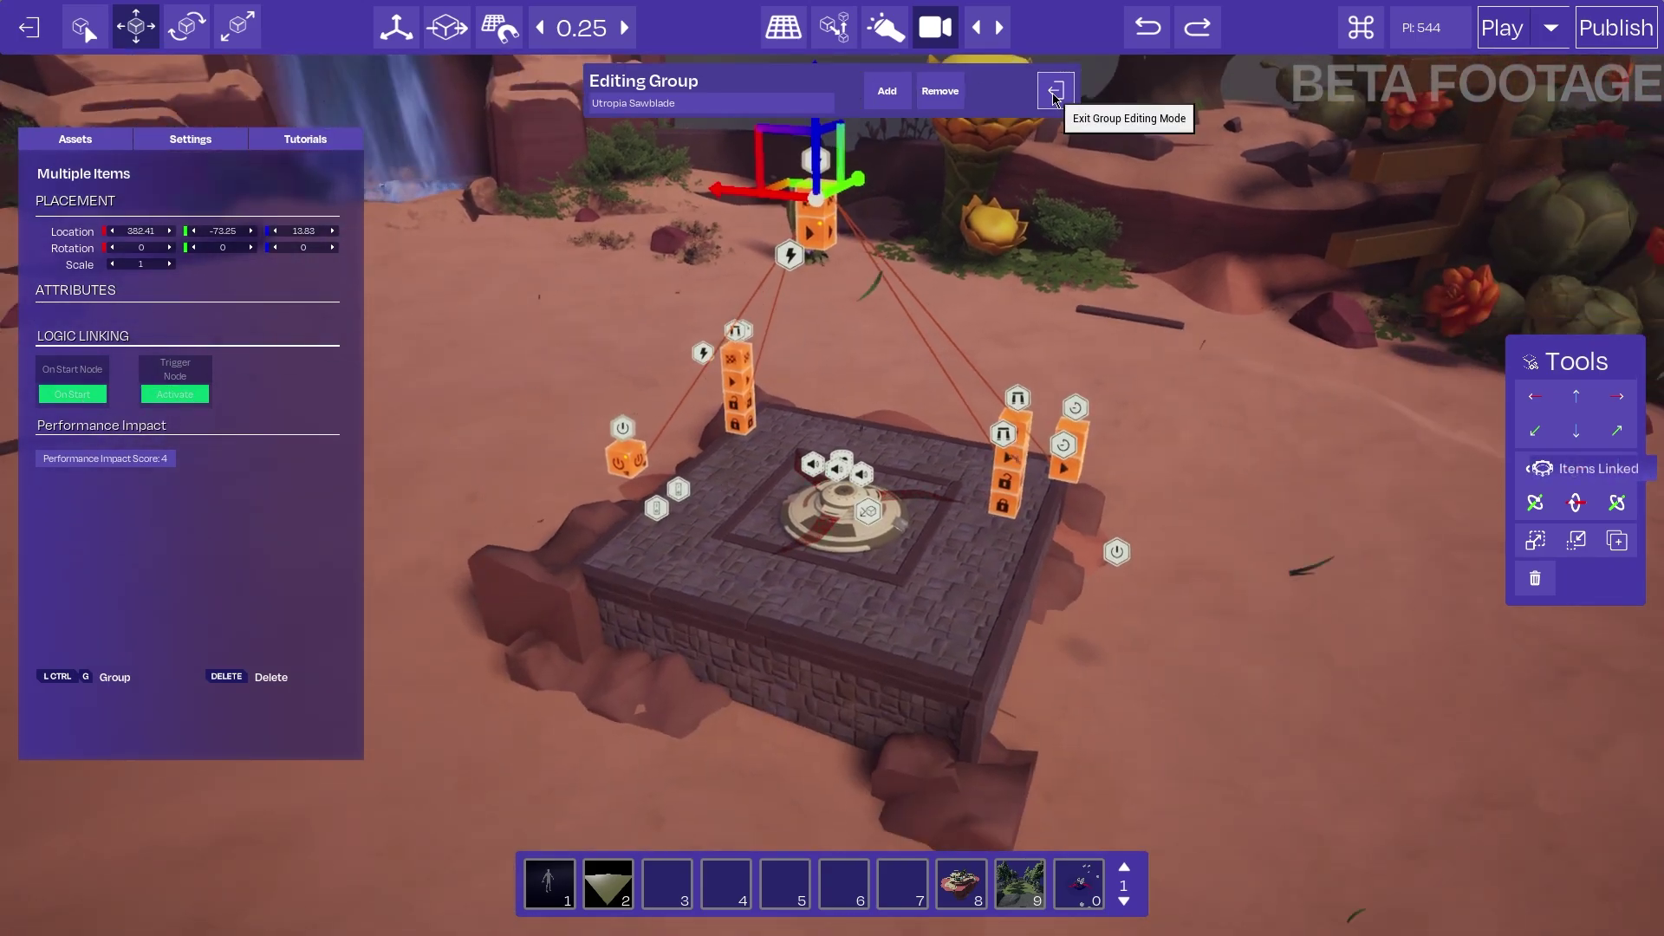
left_click(1054, 91)
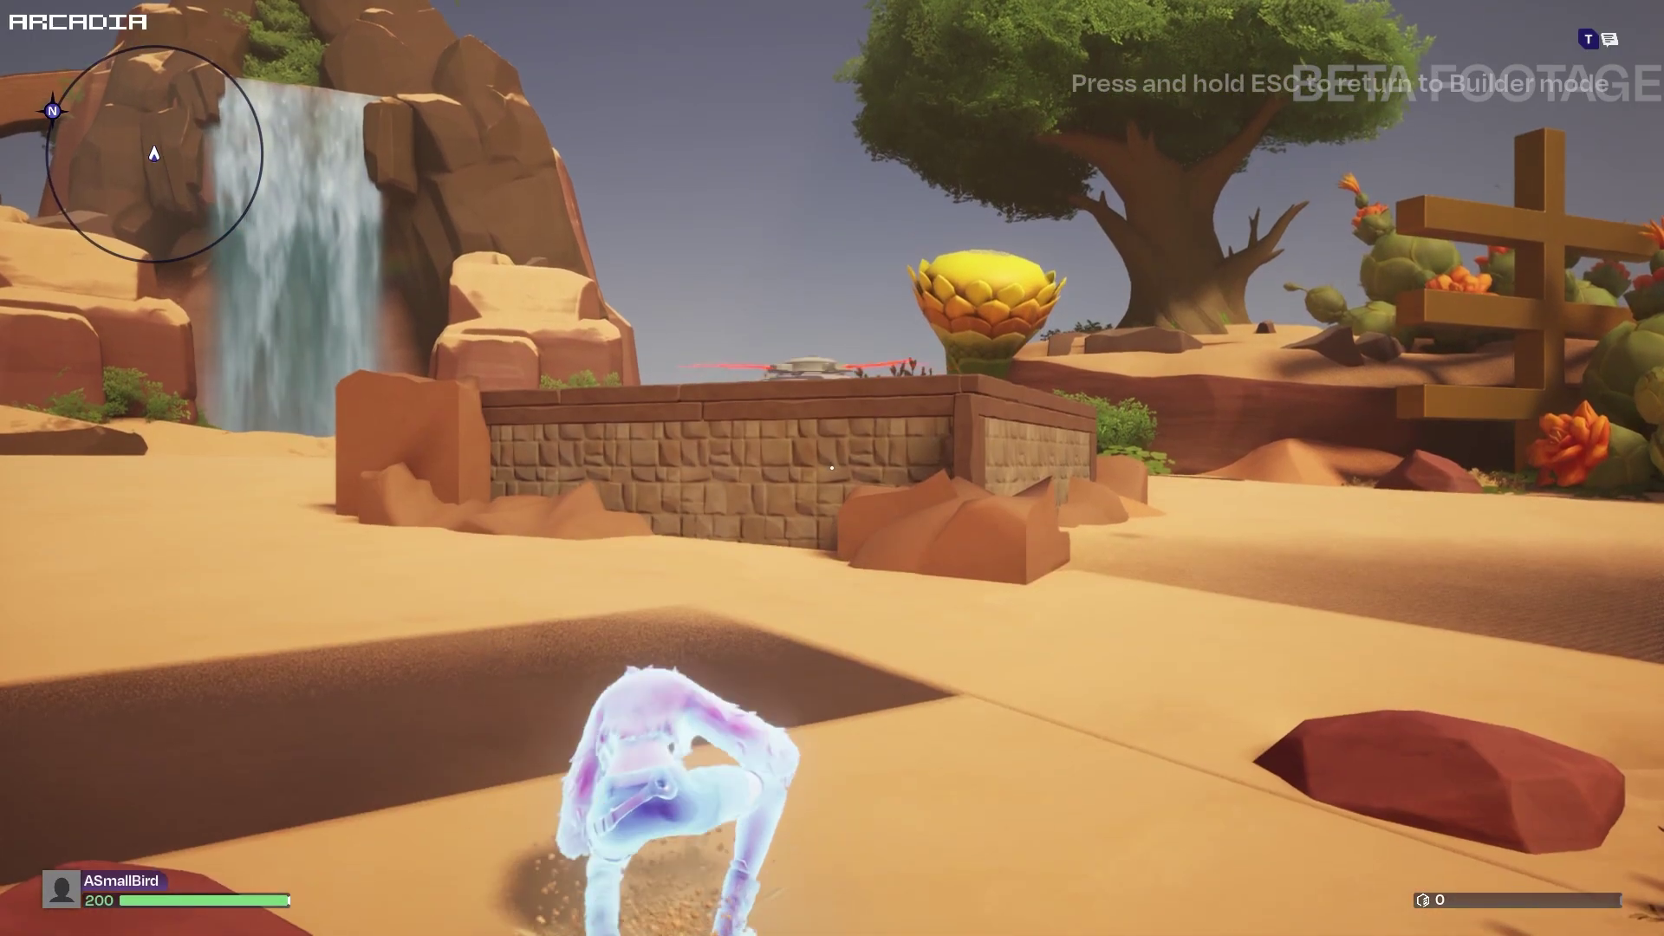
Play-test the trap by running to the stone platform, jumping onto it and watching the sawblade
key("w")
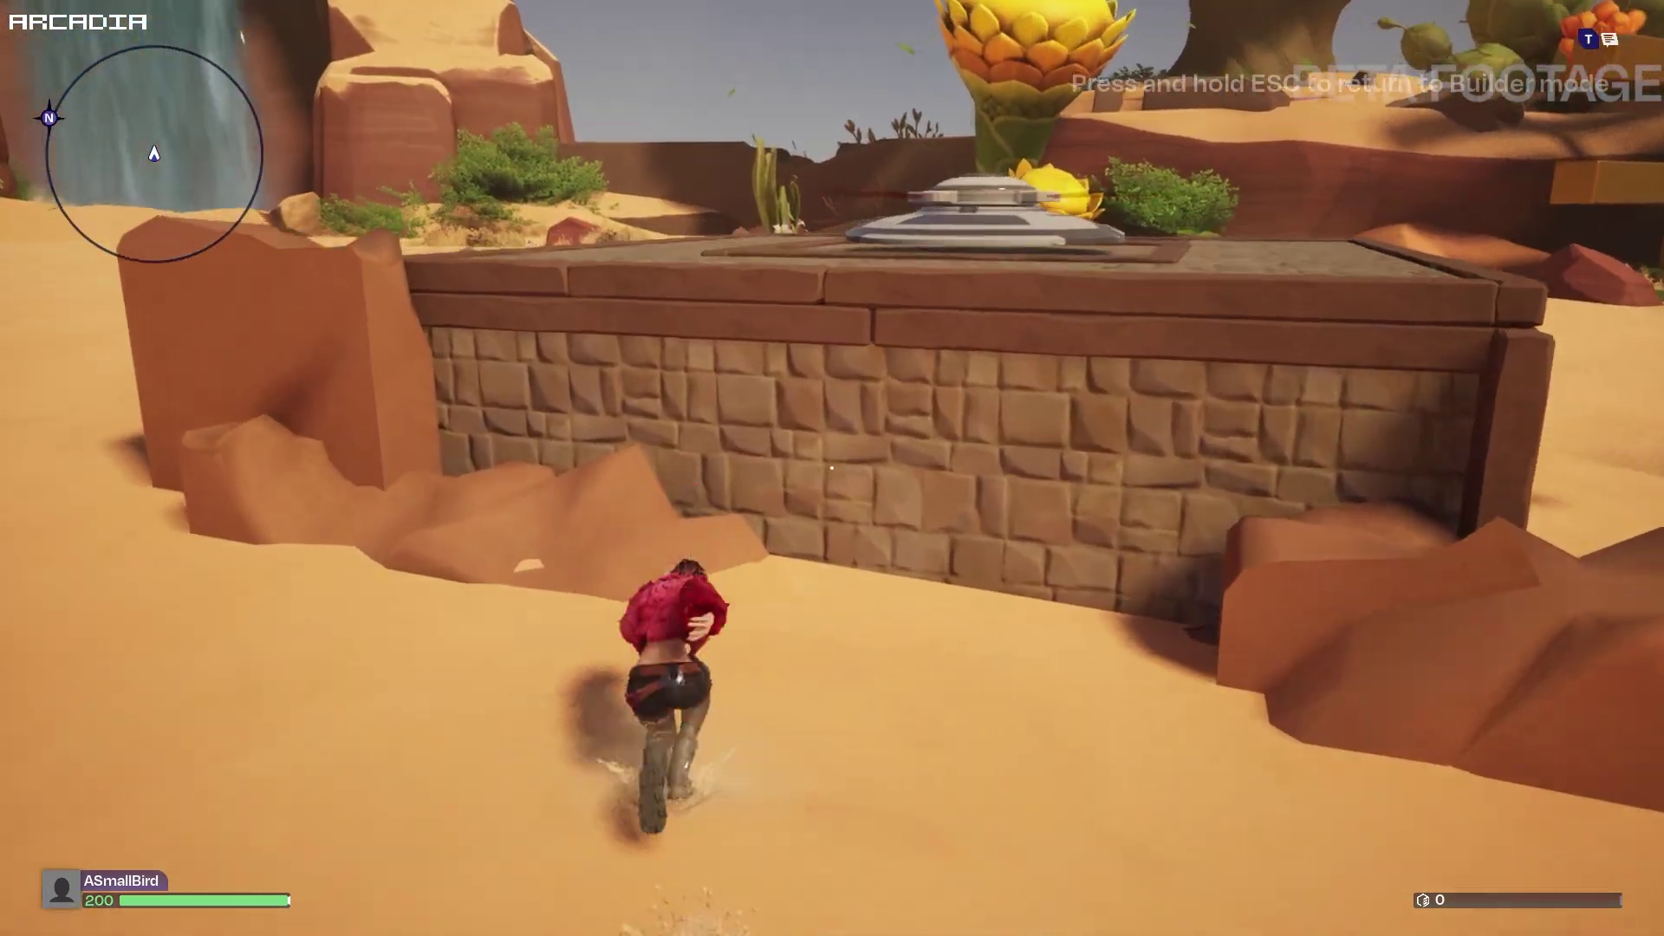
key("space")
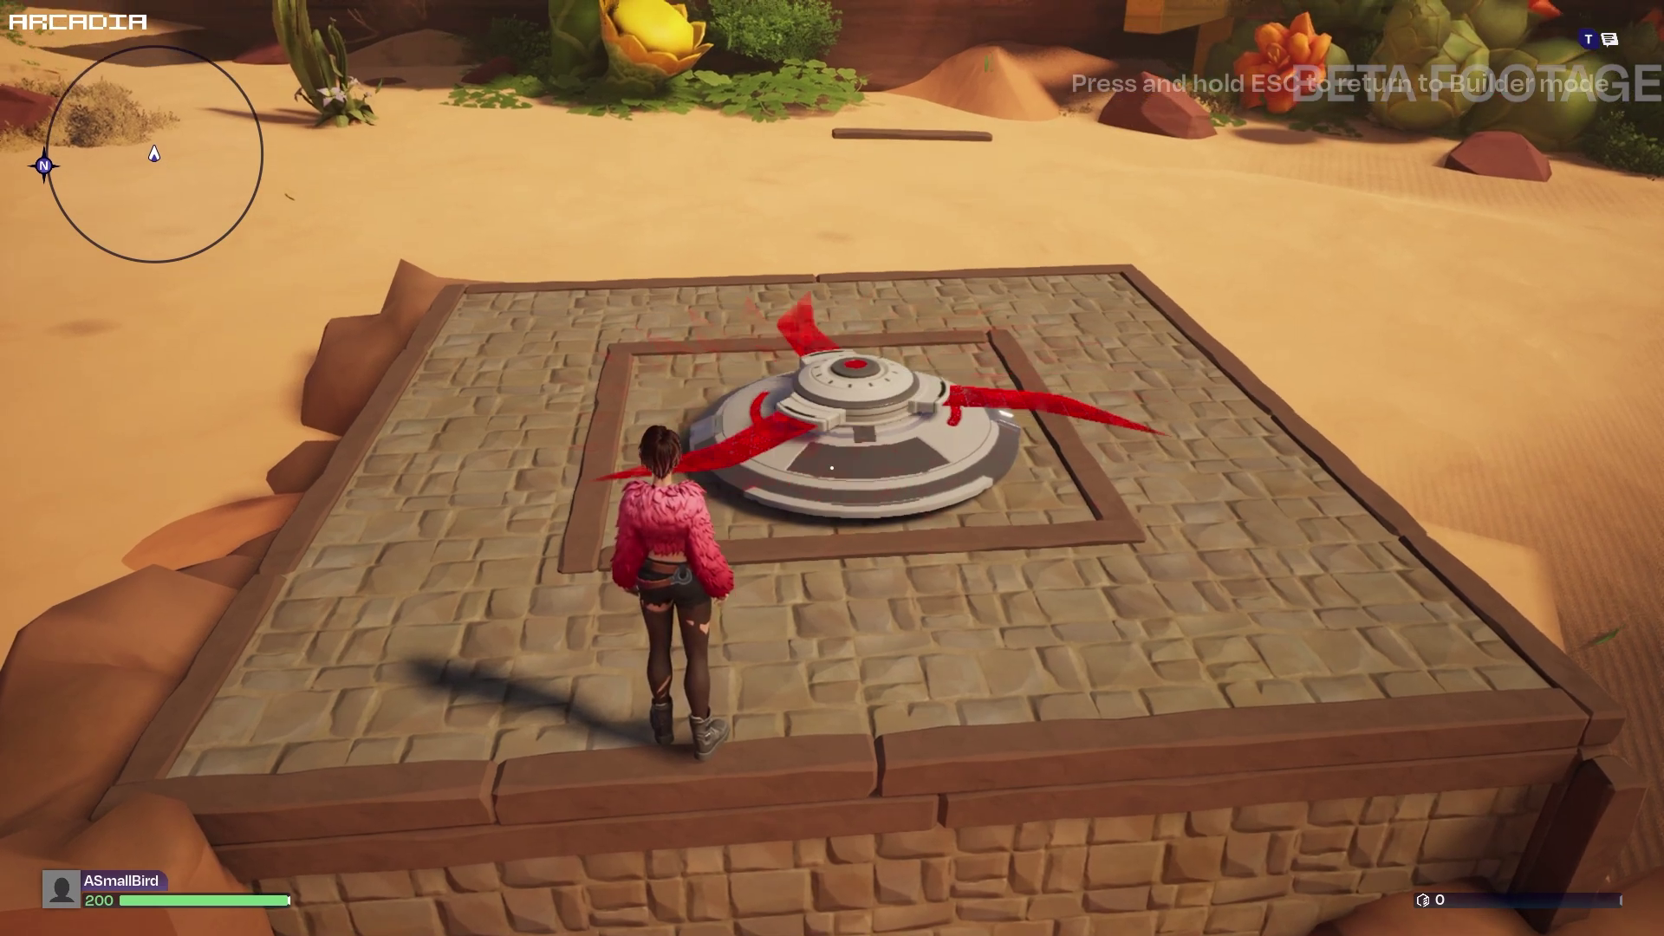
key("w")
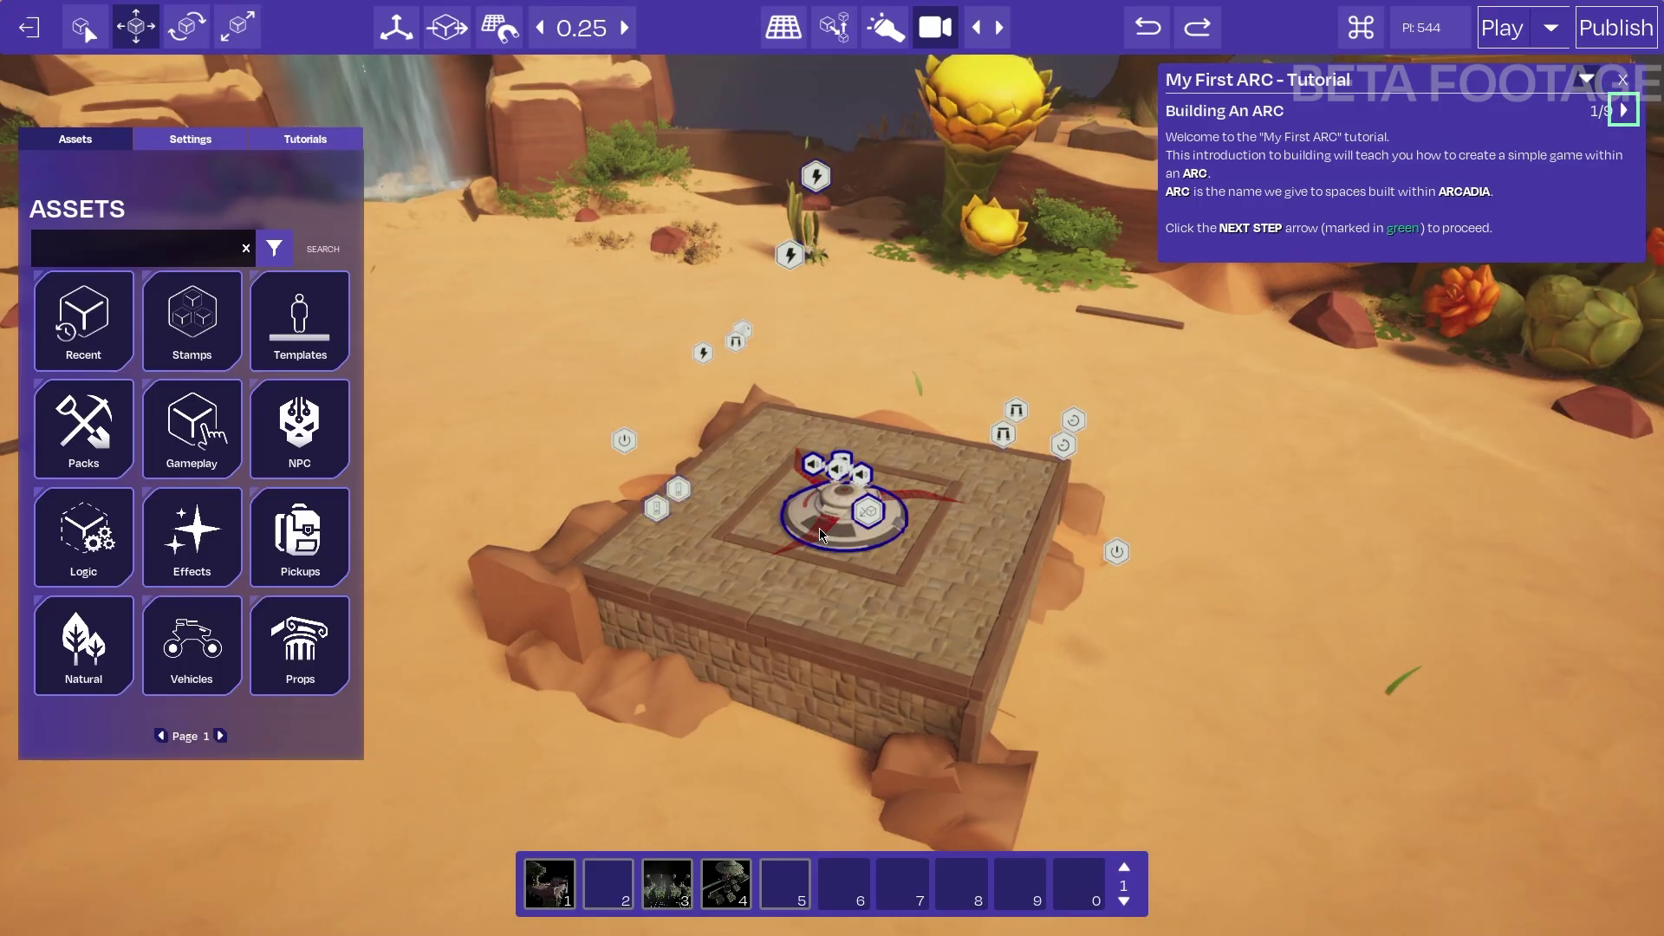
Reopen the Utropia Sawblade group for editing, remove the On Start Node from it and leave group editing
left_click(849, 522)
key("w")
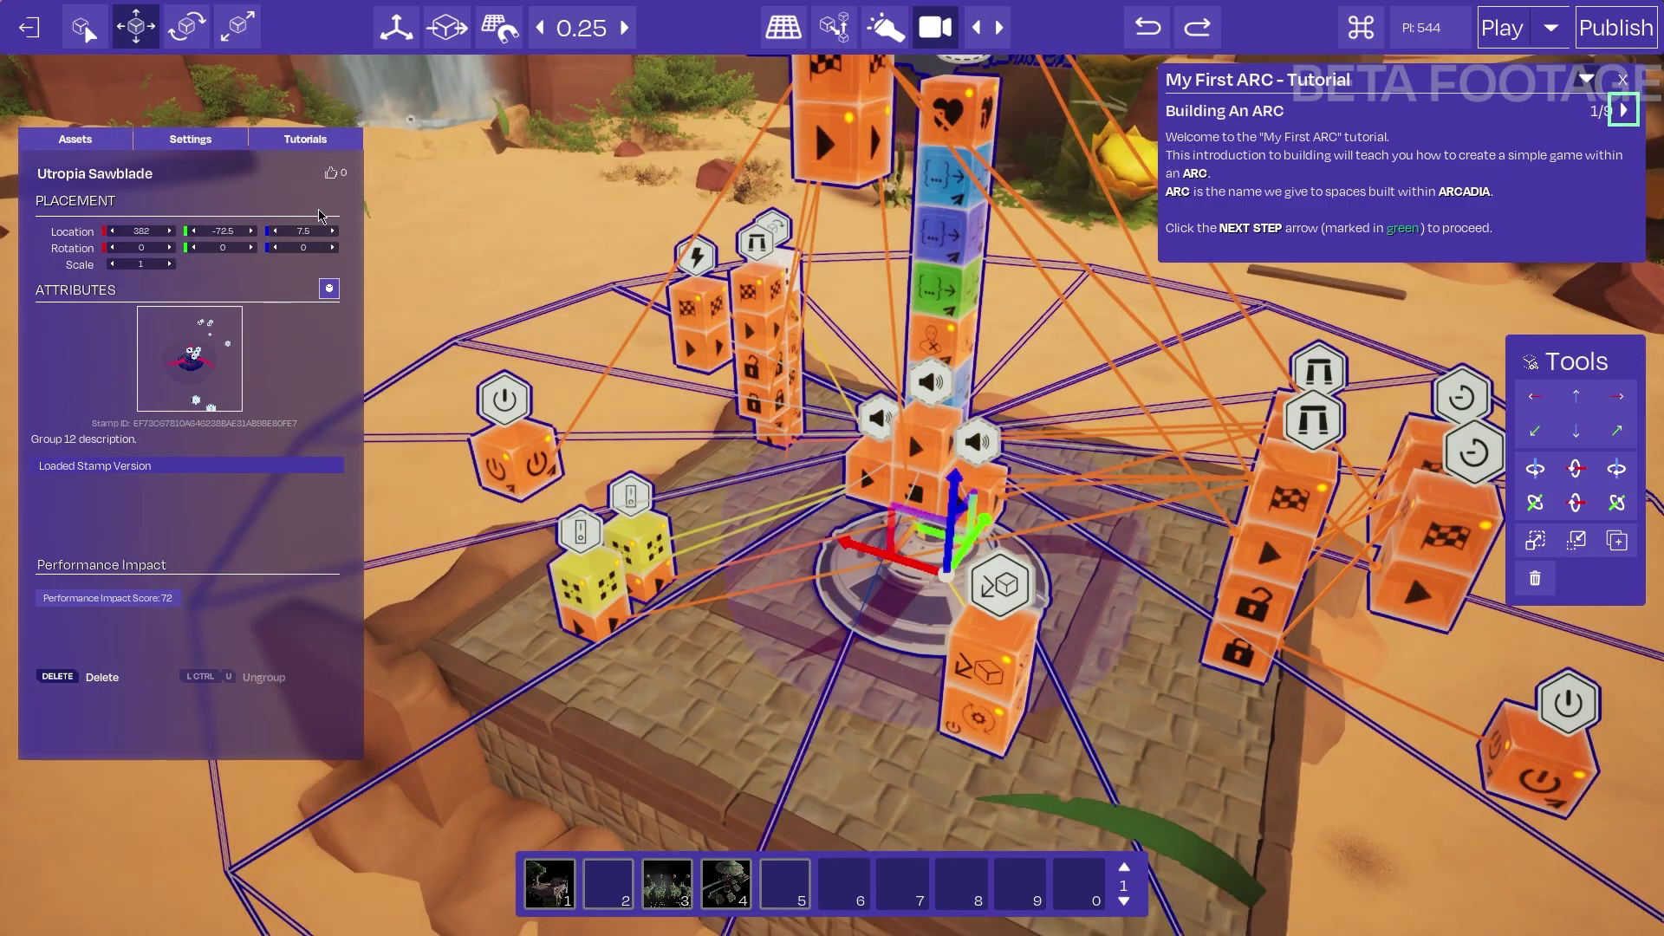
left_click(330, 291)
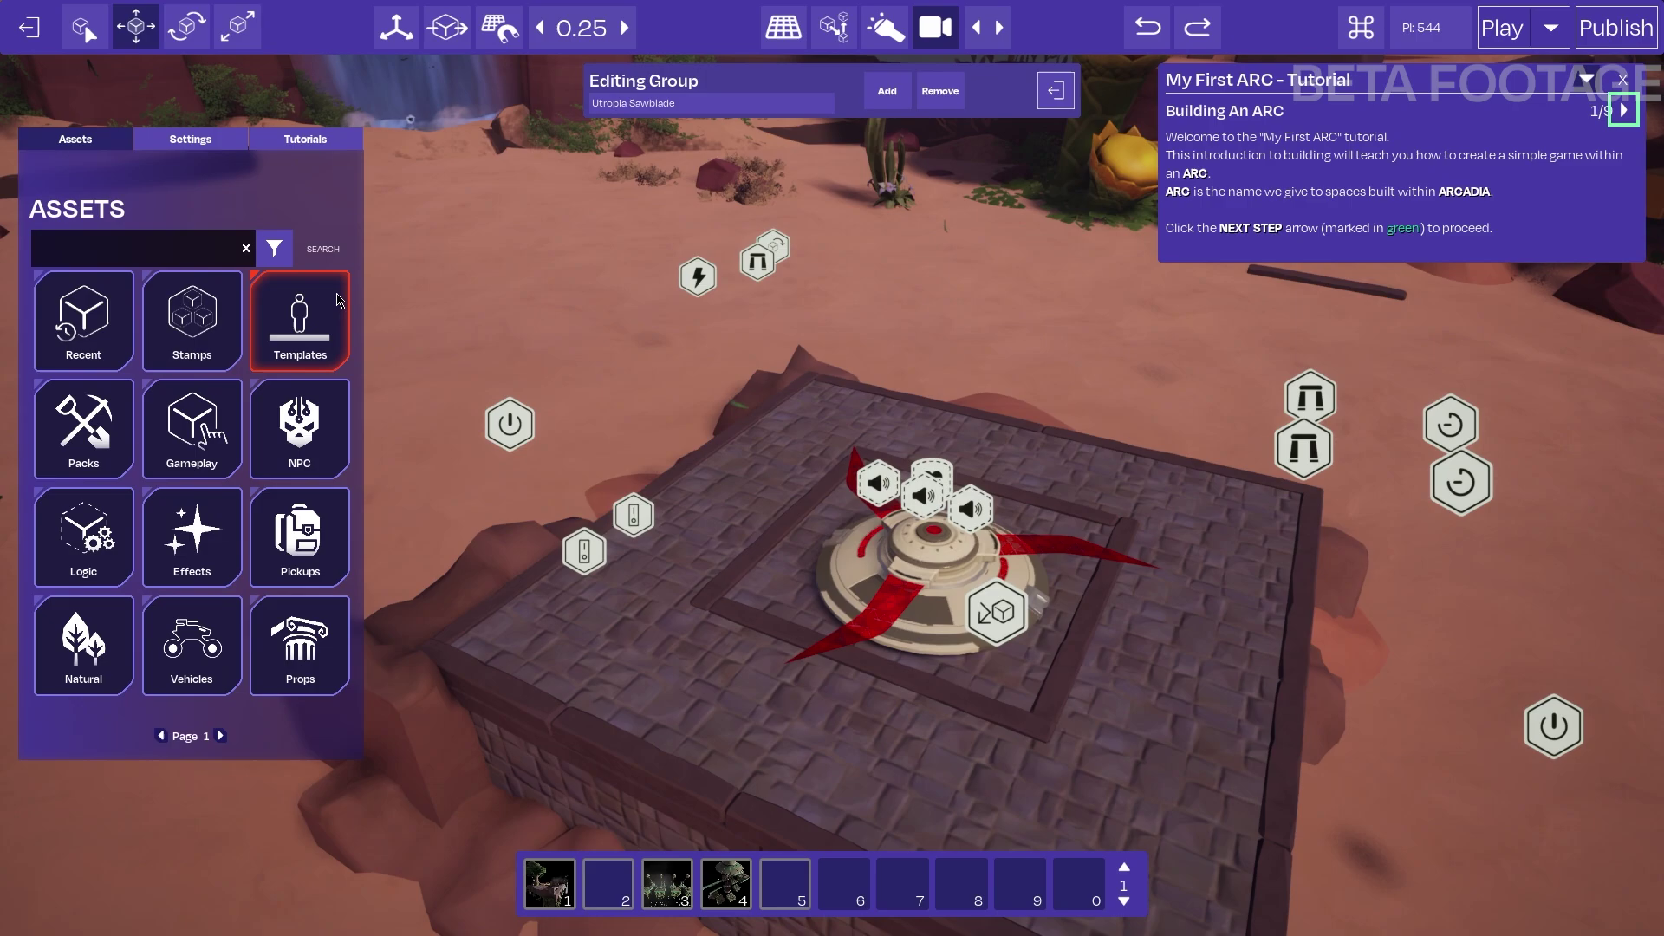
left_click(512, 424)
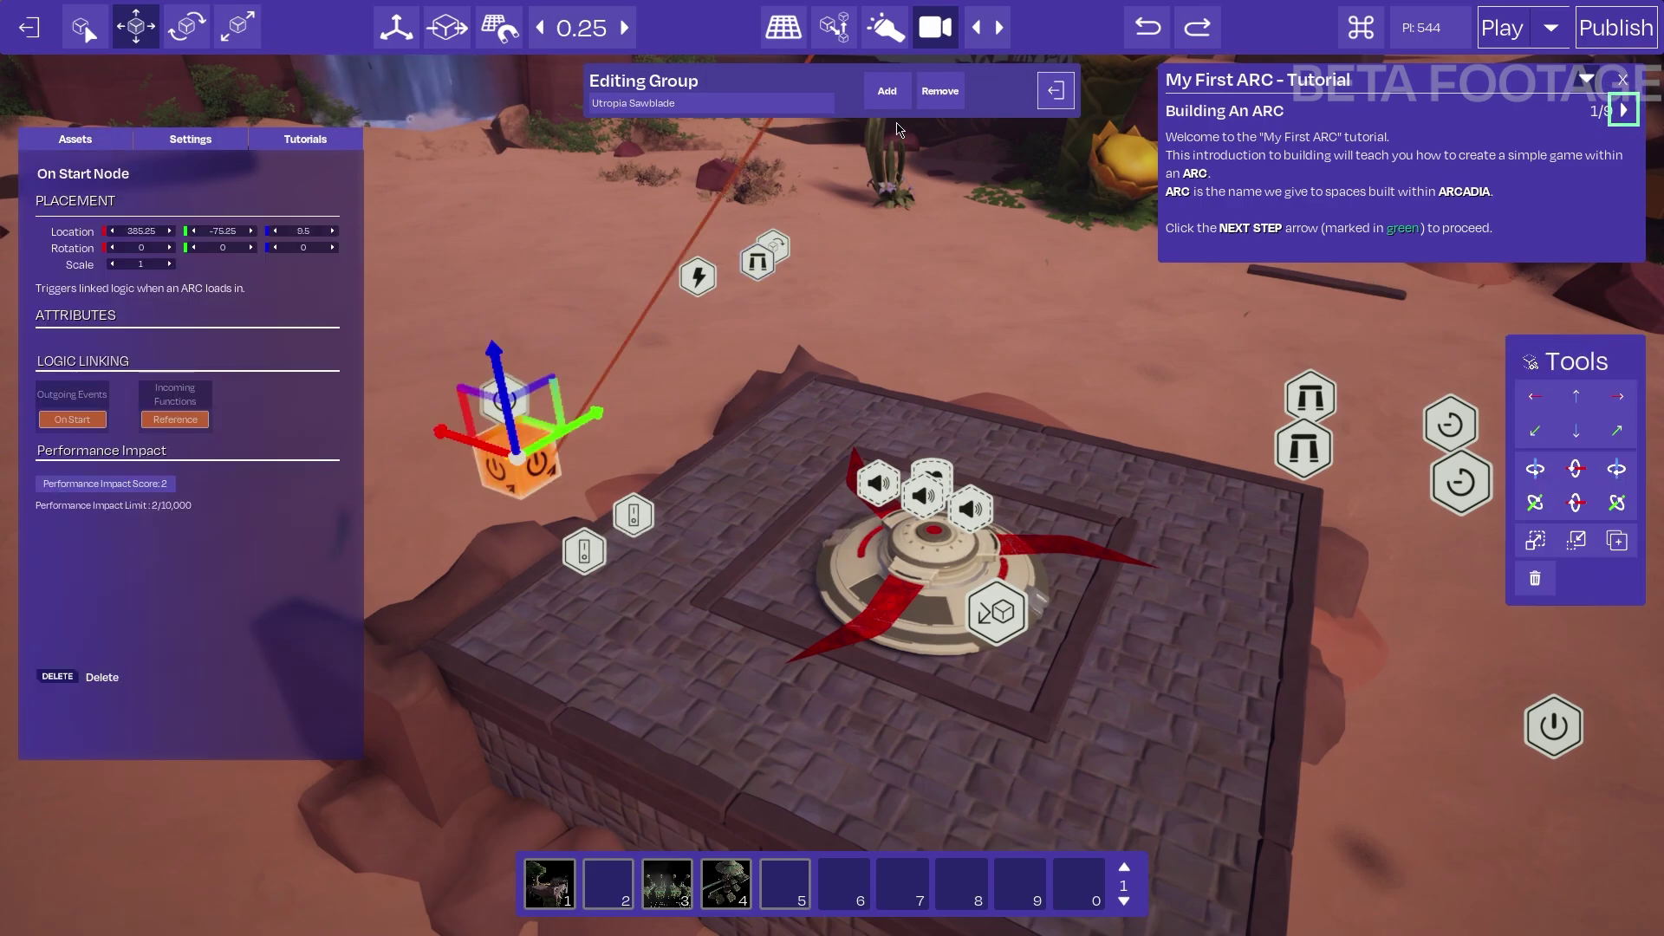
left_click(941, 97)
right_click_drag(589, 427, 752, 351)
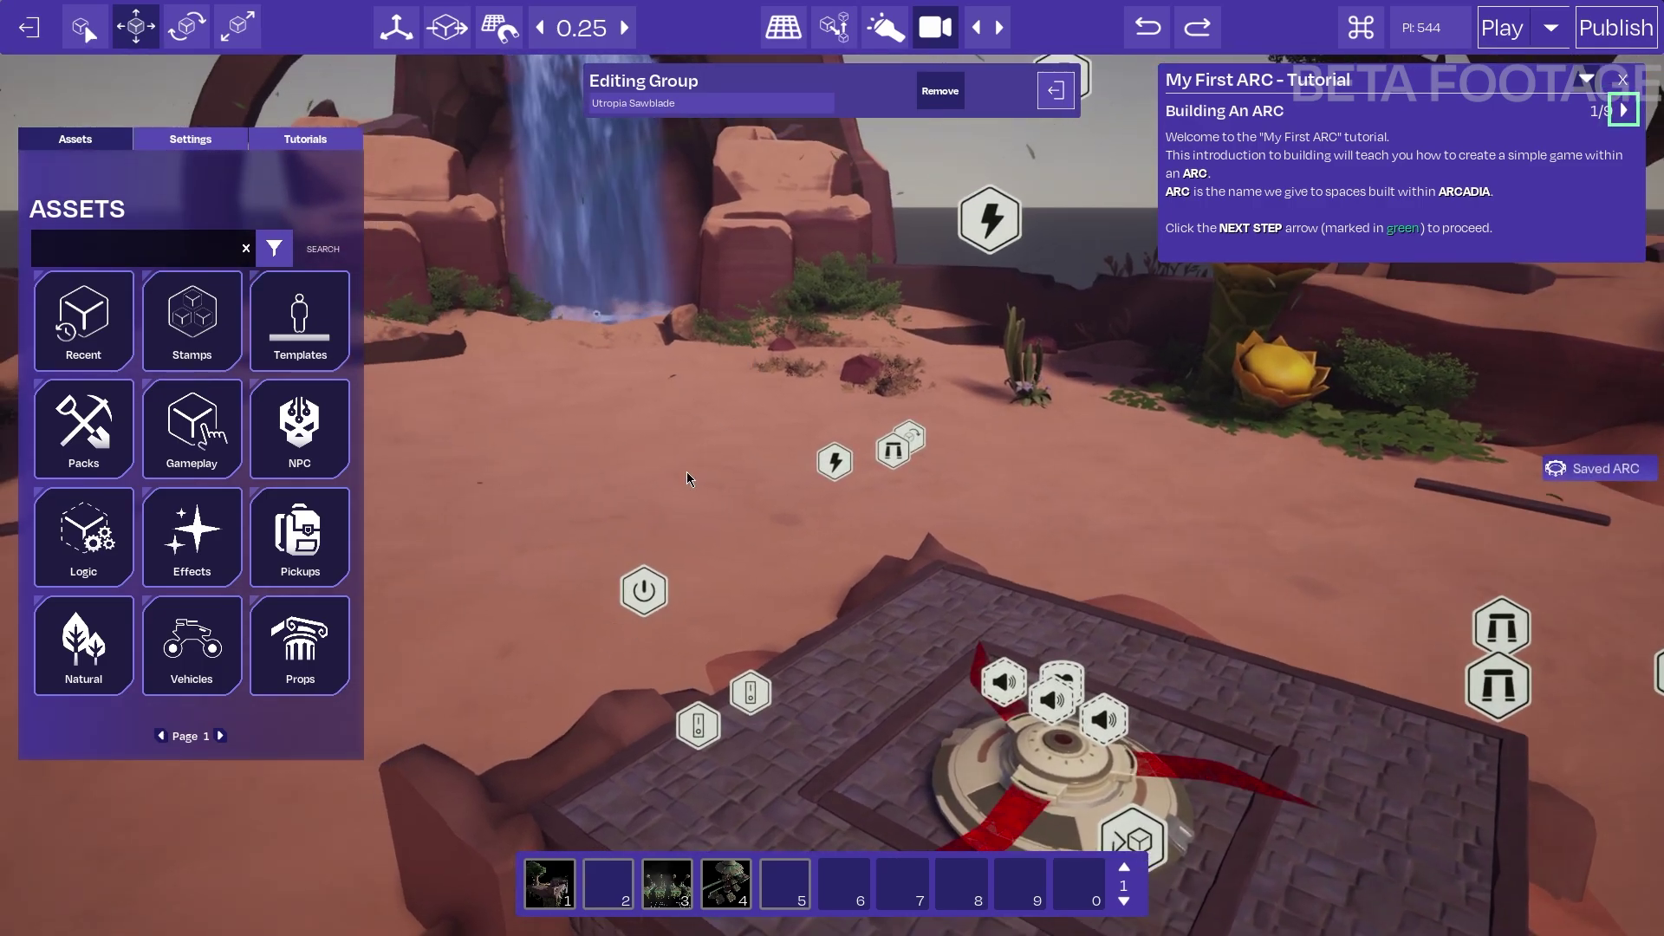
left_click(652, 589)
right_click_drag(655, 588, 643, 480)
left_click(1012, 92)
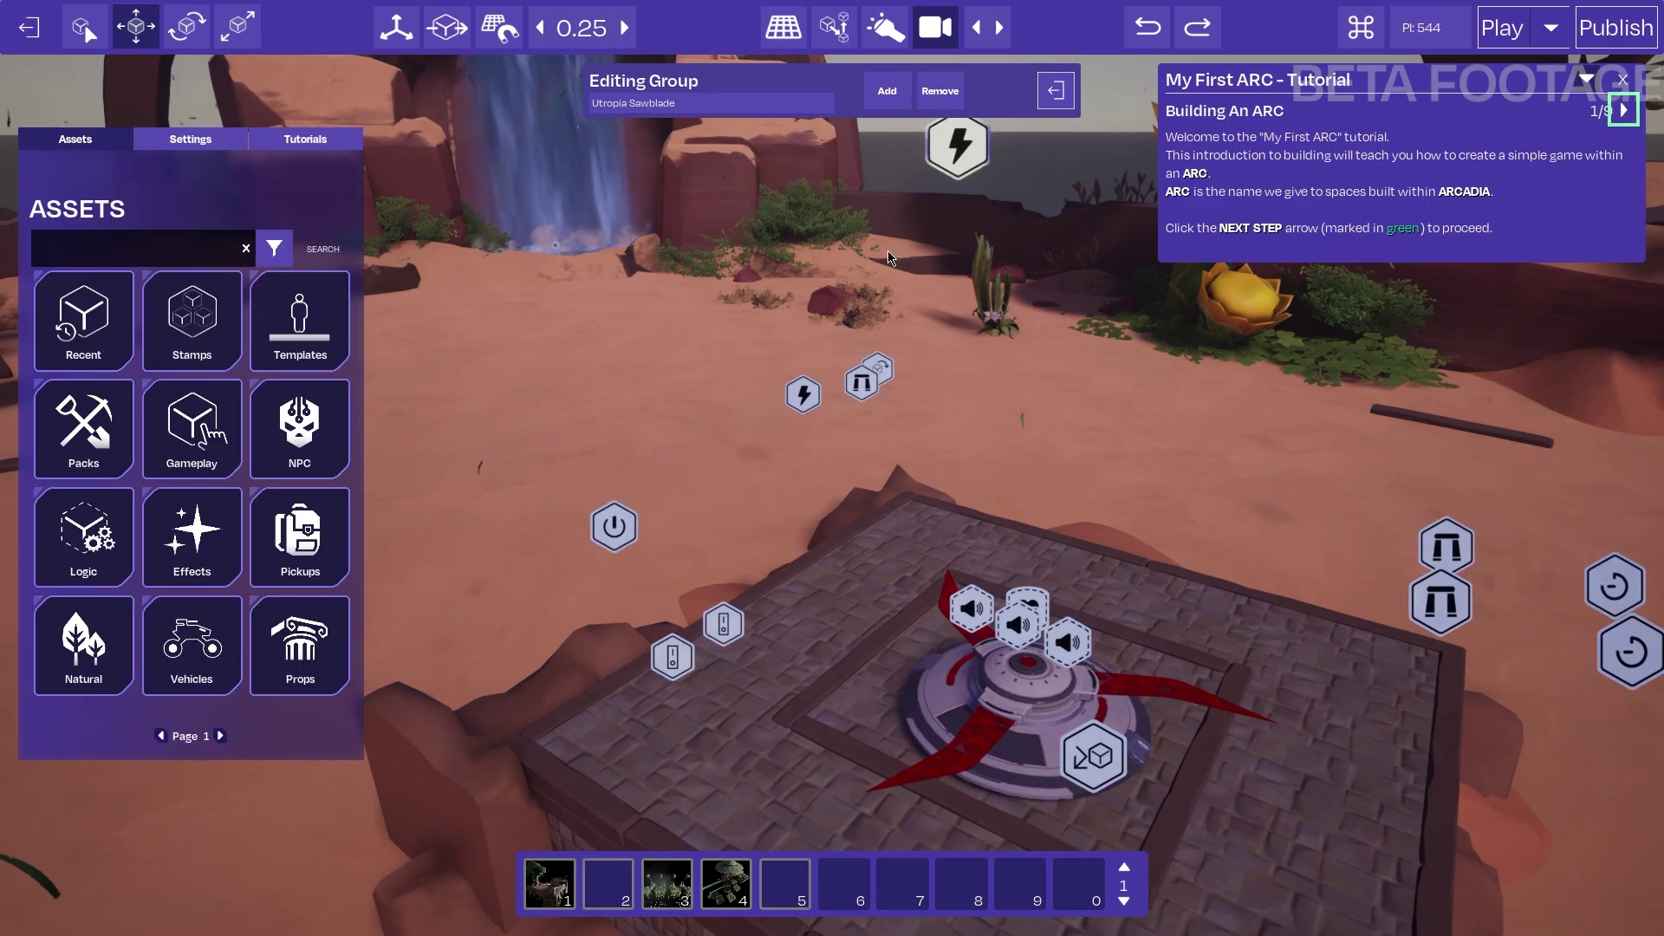
left_click(1056, 106)
Move the ungrouped On Start Node away from the platform along the red axis to 388.75
left_click(612, 525)
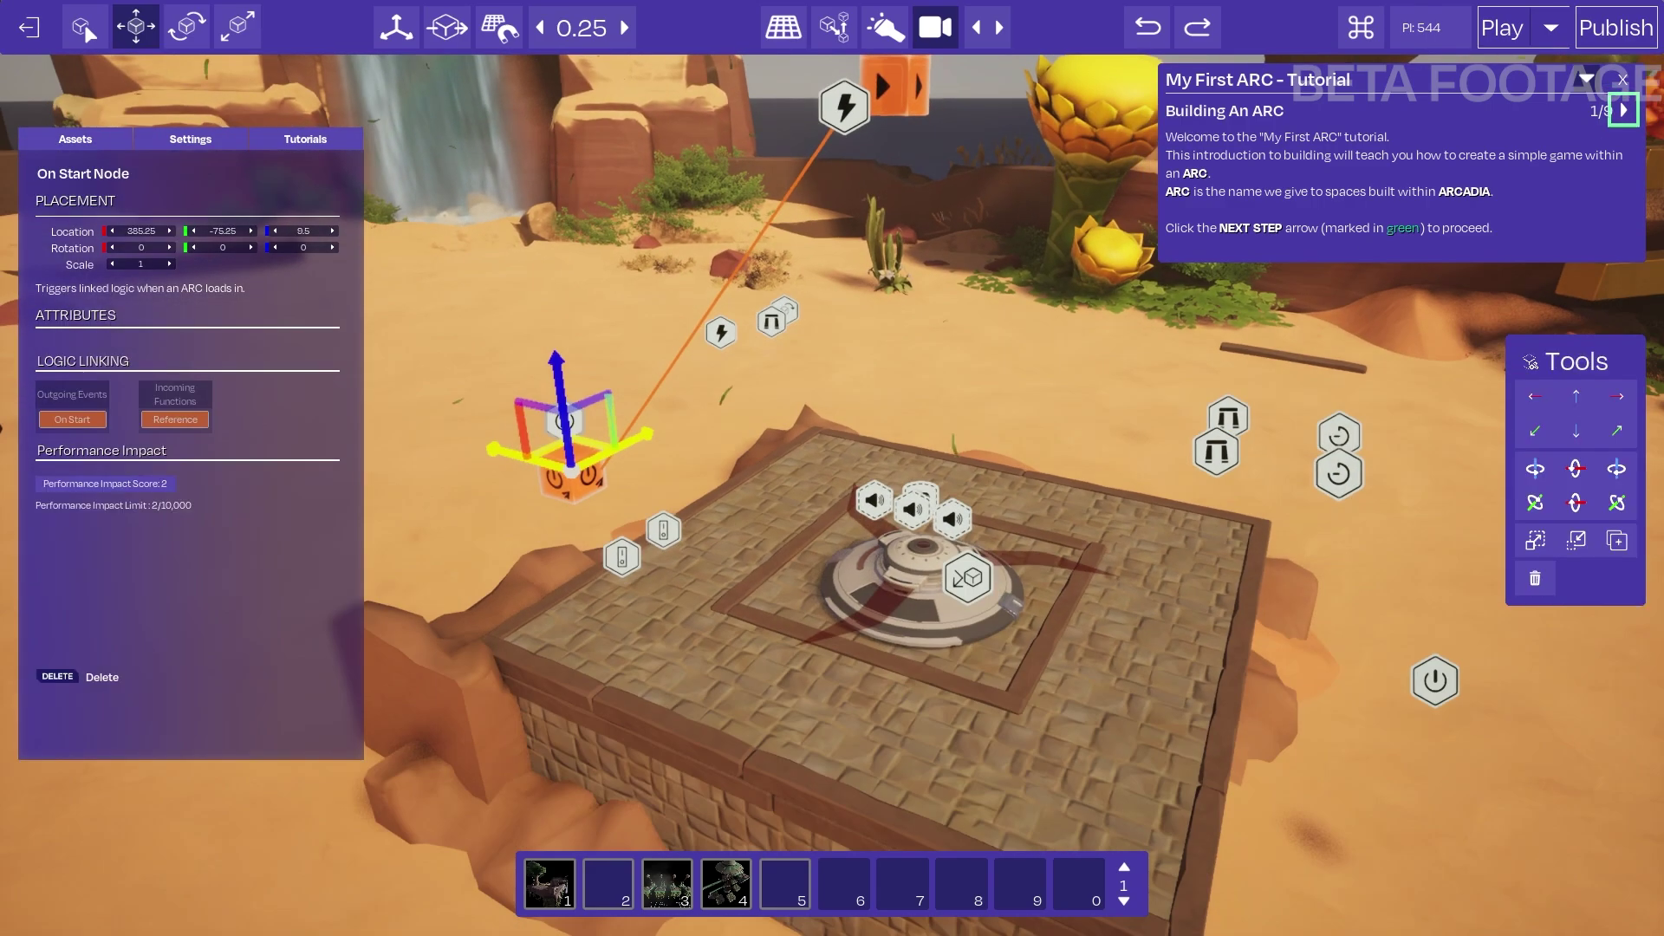
left_click_drag(515, 458, 357, 413)
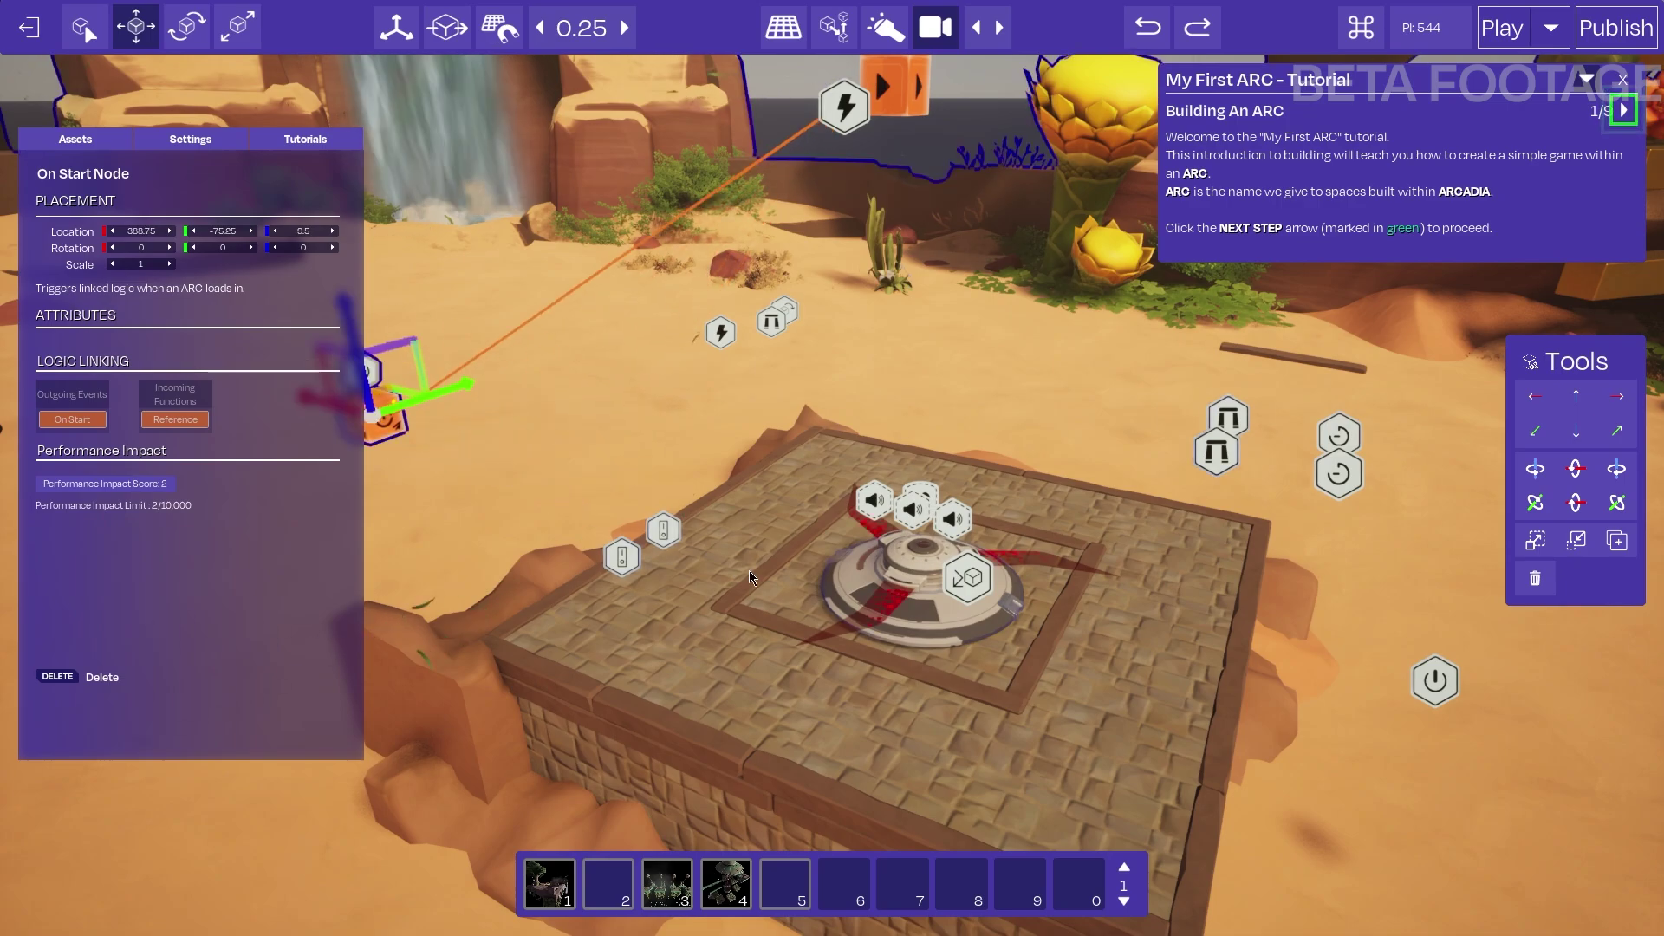
Examine how the separate On Start Node links to the Utropia Sawblade group by selecting the node and the group in turn
left_click(874, 599)
right_click_drag(873, 600, 876, 598)
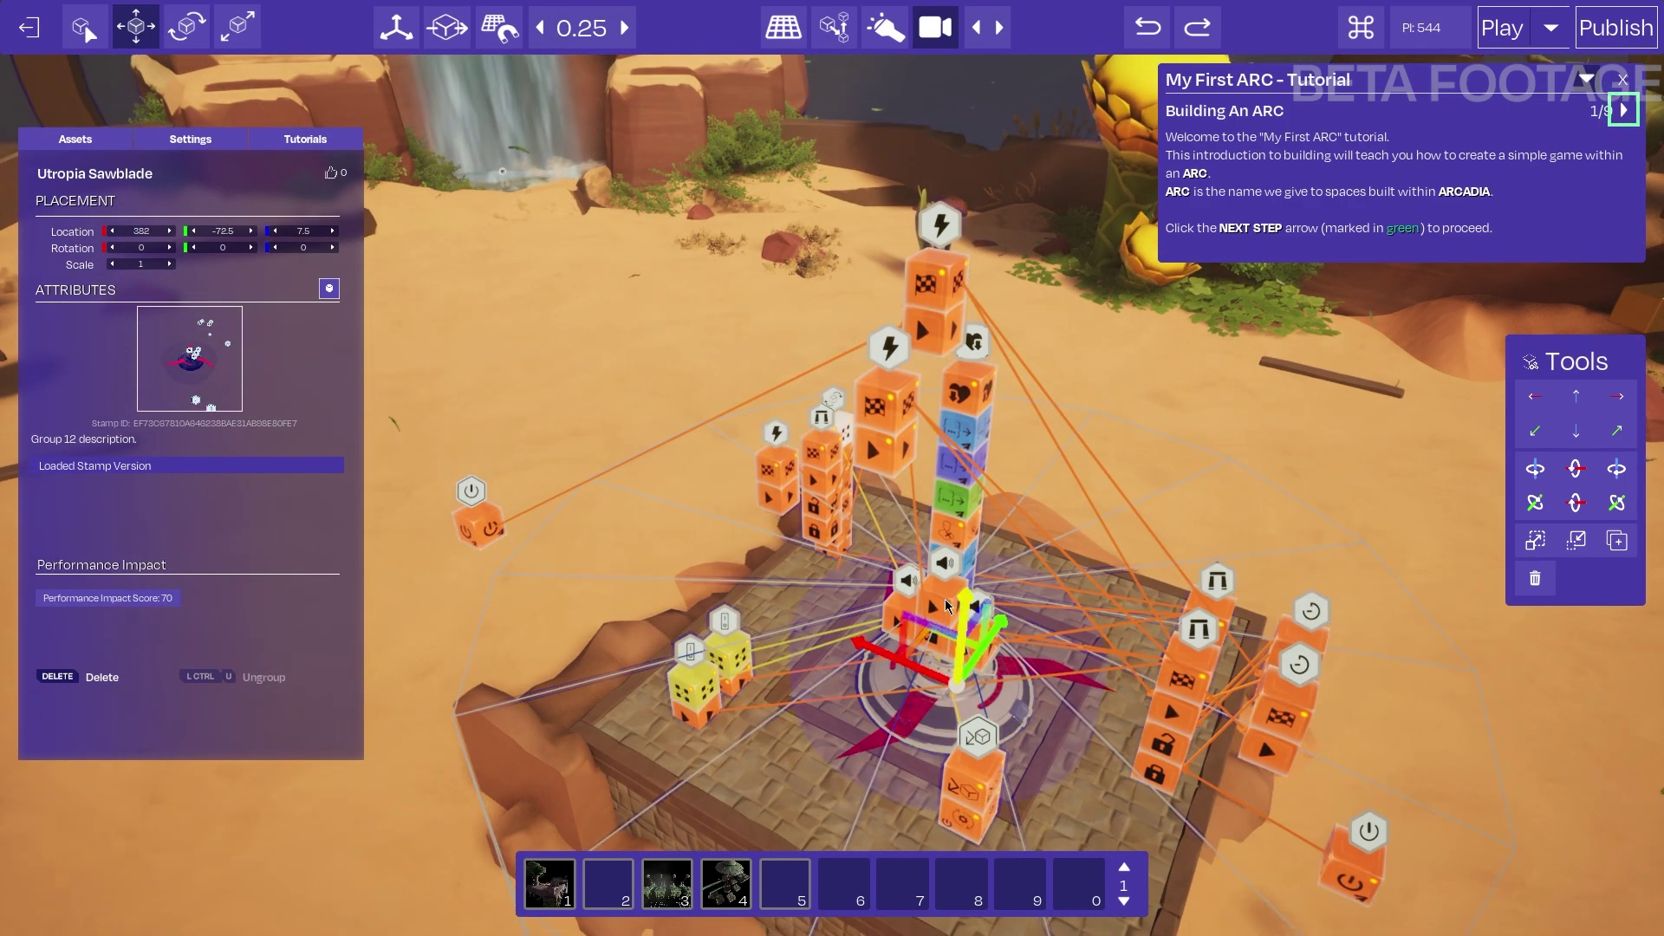
left_click(473, 487)
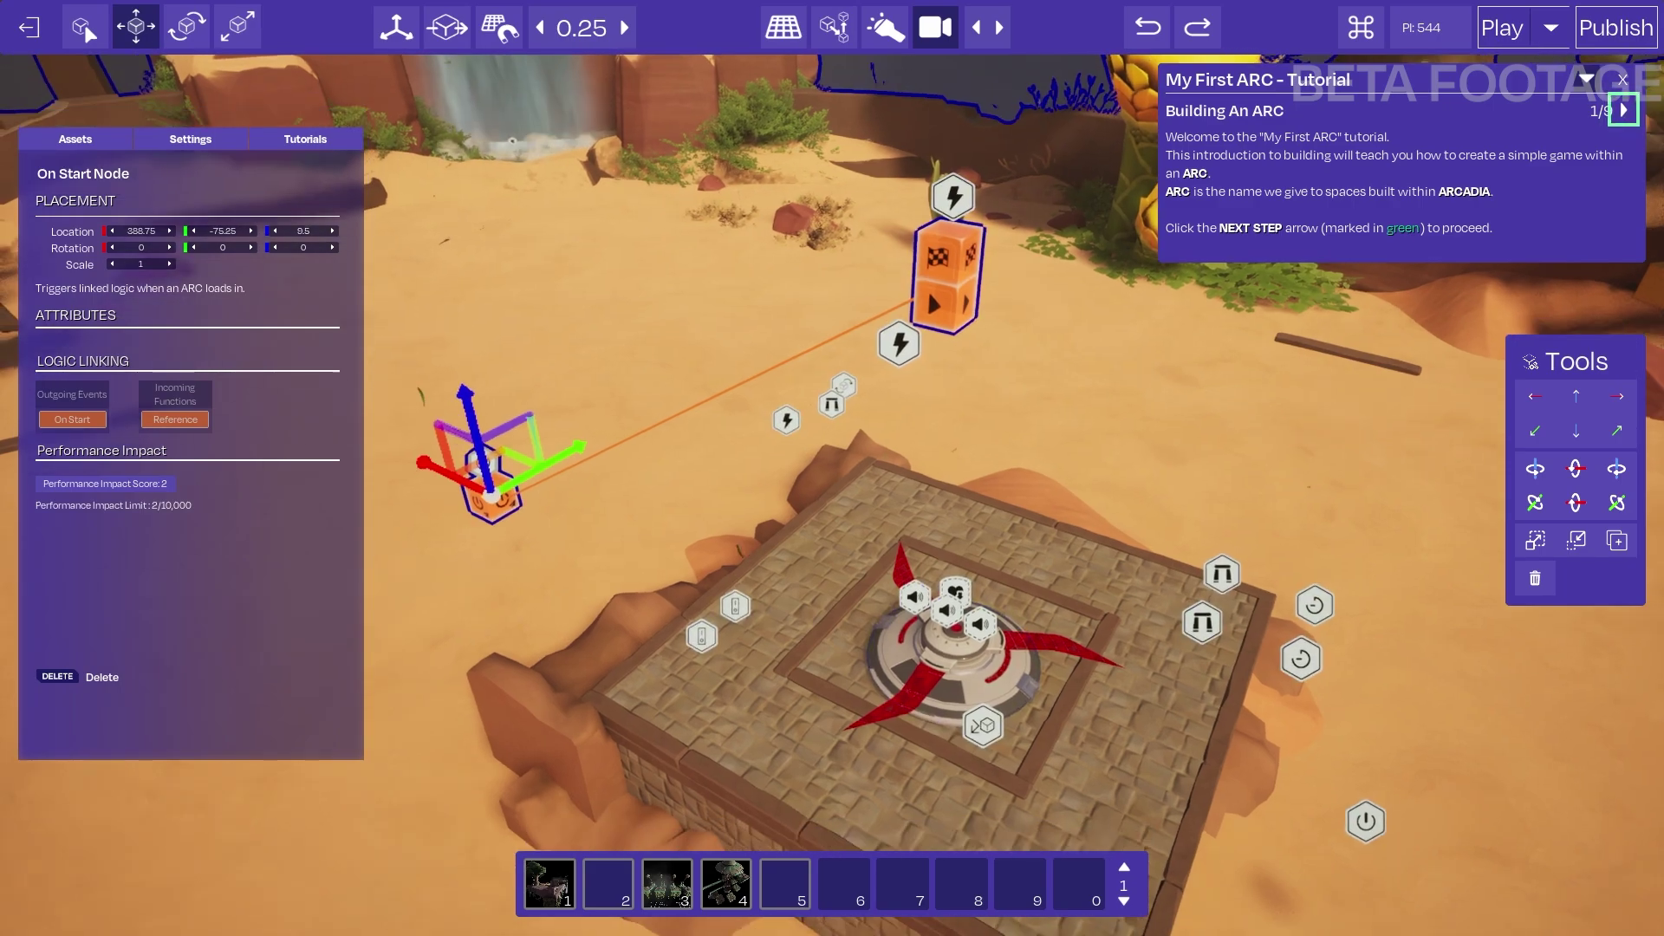
left_click(688, 490)
left_click(919, 666)
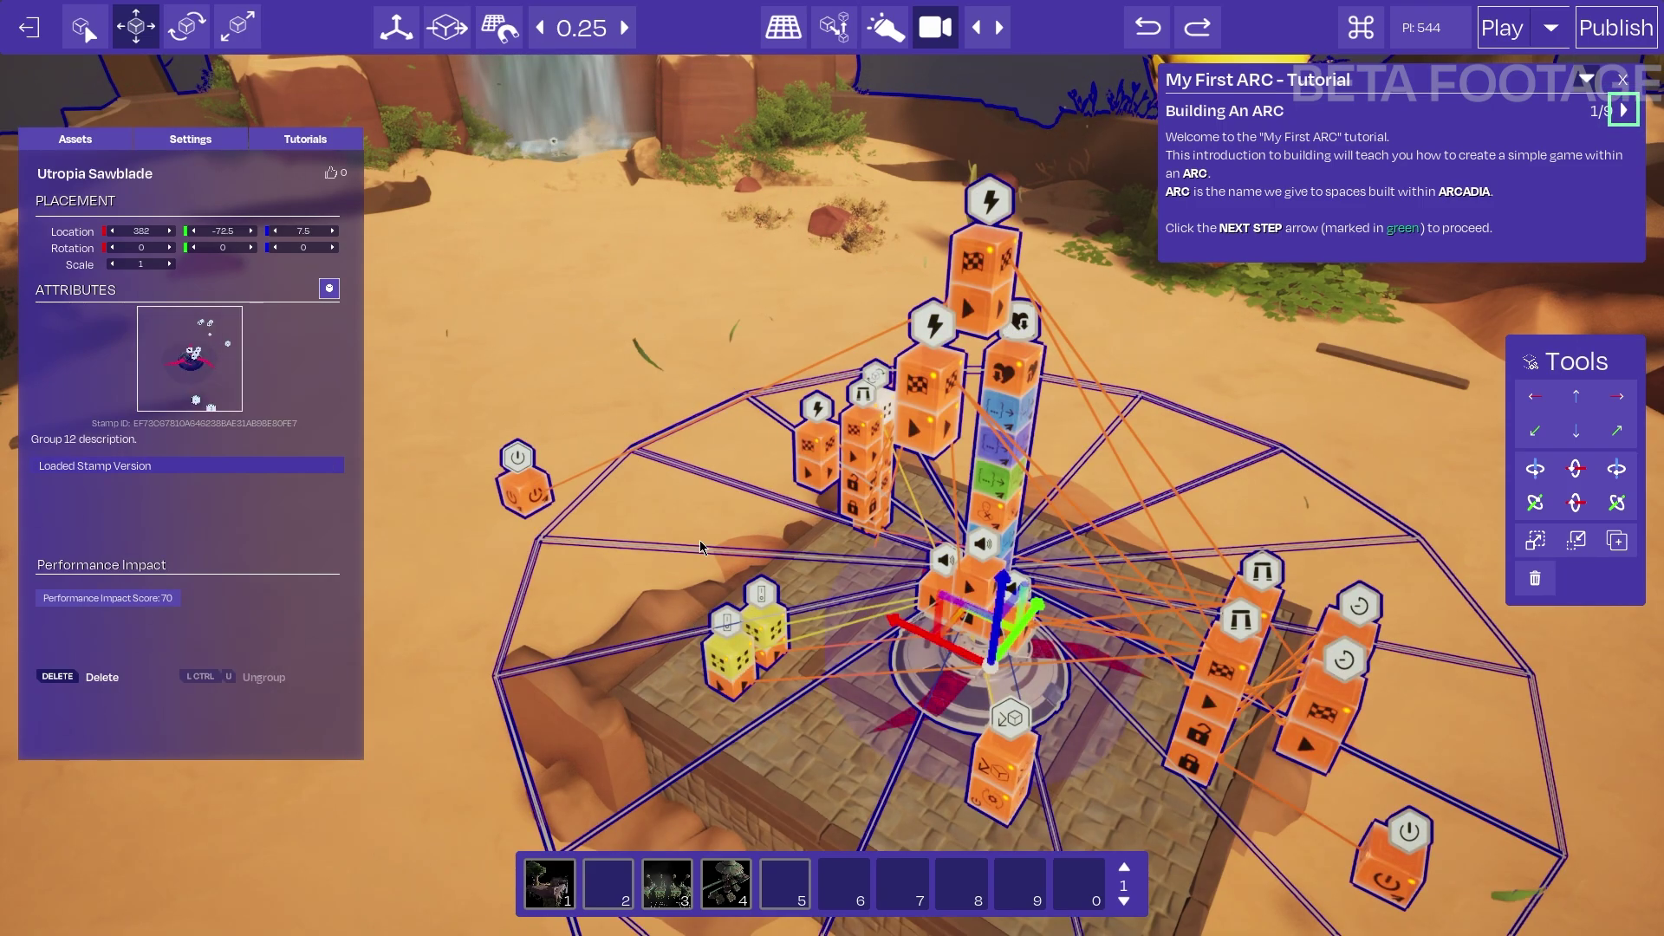
right_click_drag(699, 539, 762, 568)
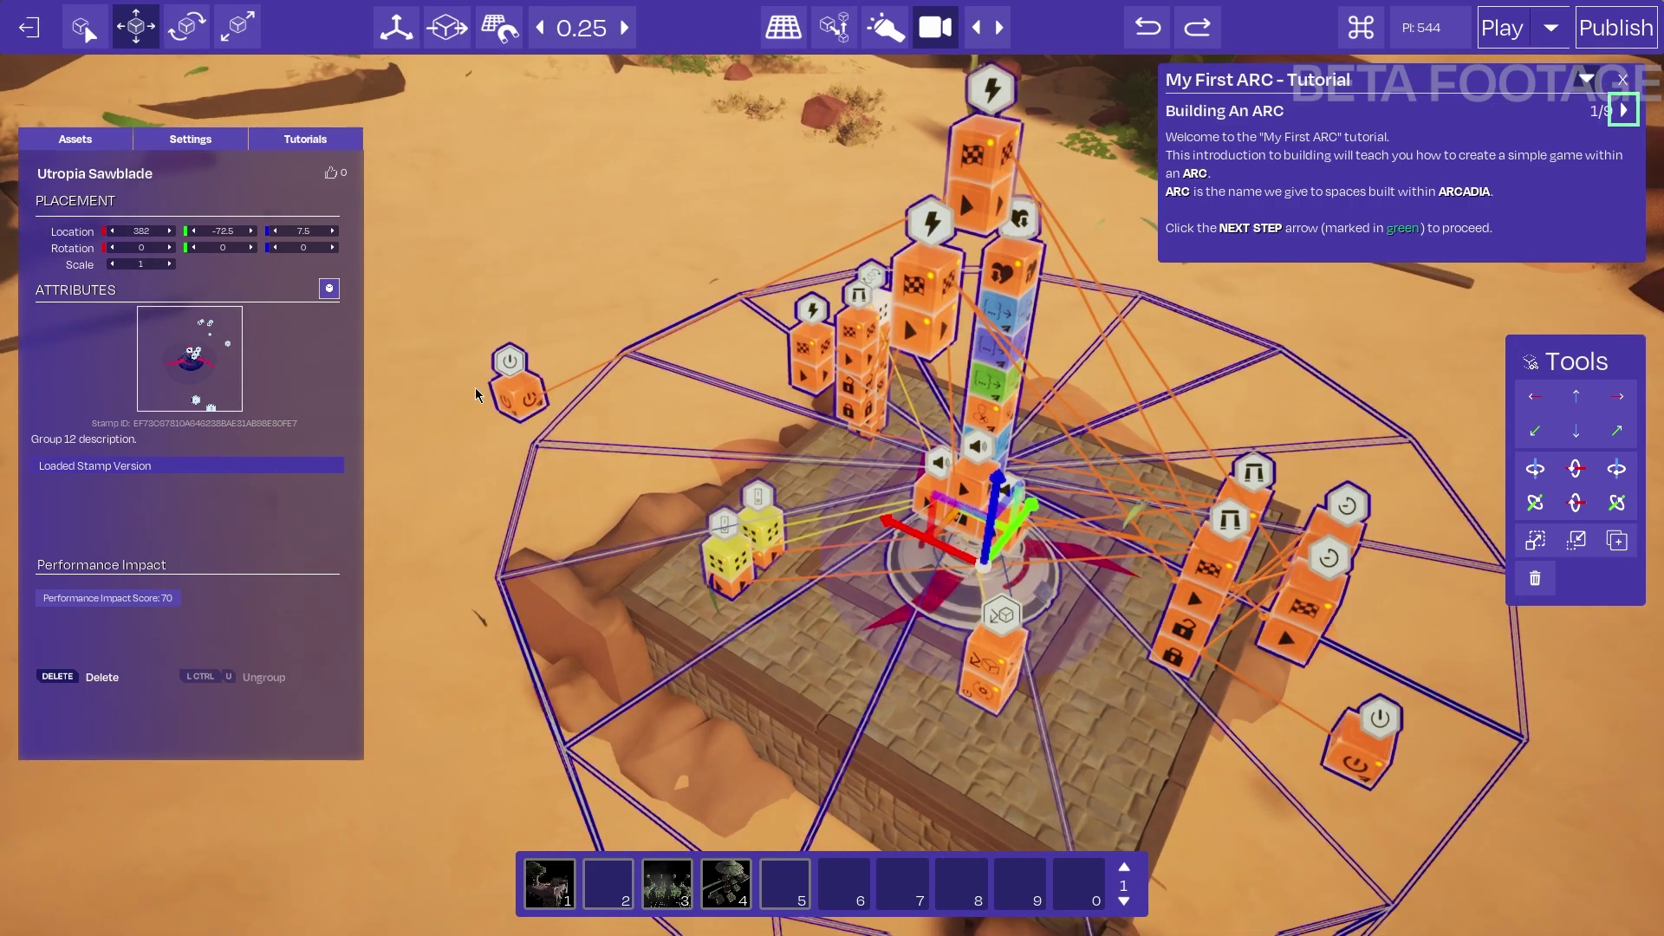
Delete the ungrouped On Start Node beside the platform and close the My First ARC tutorial
left_click(512, 363)
scroll(702, 468, "up", 3)
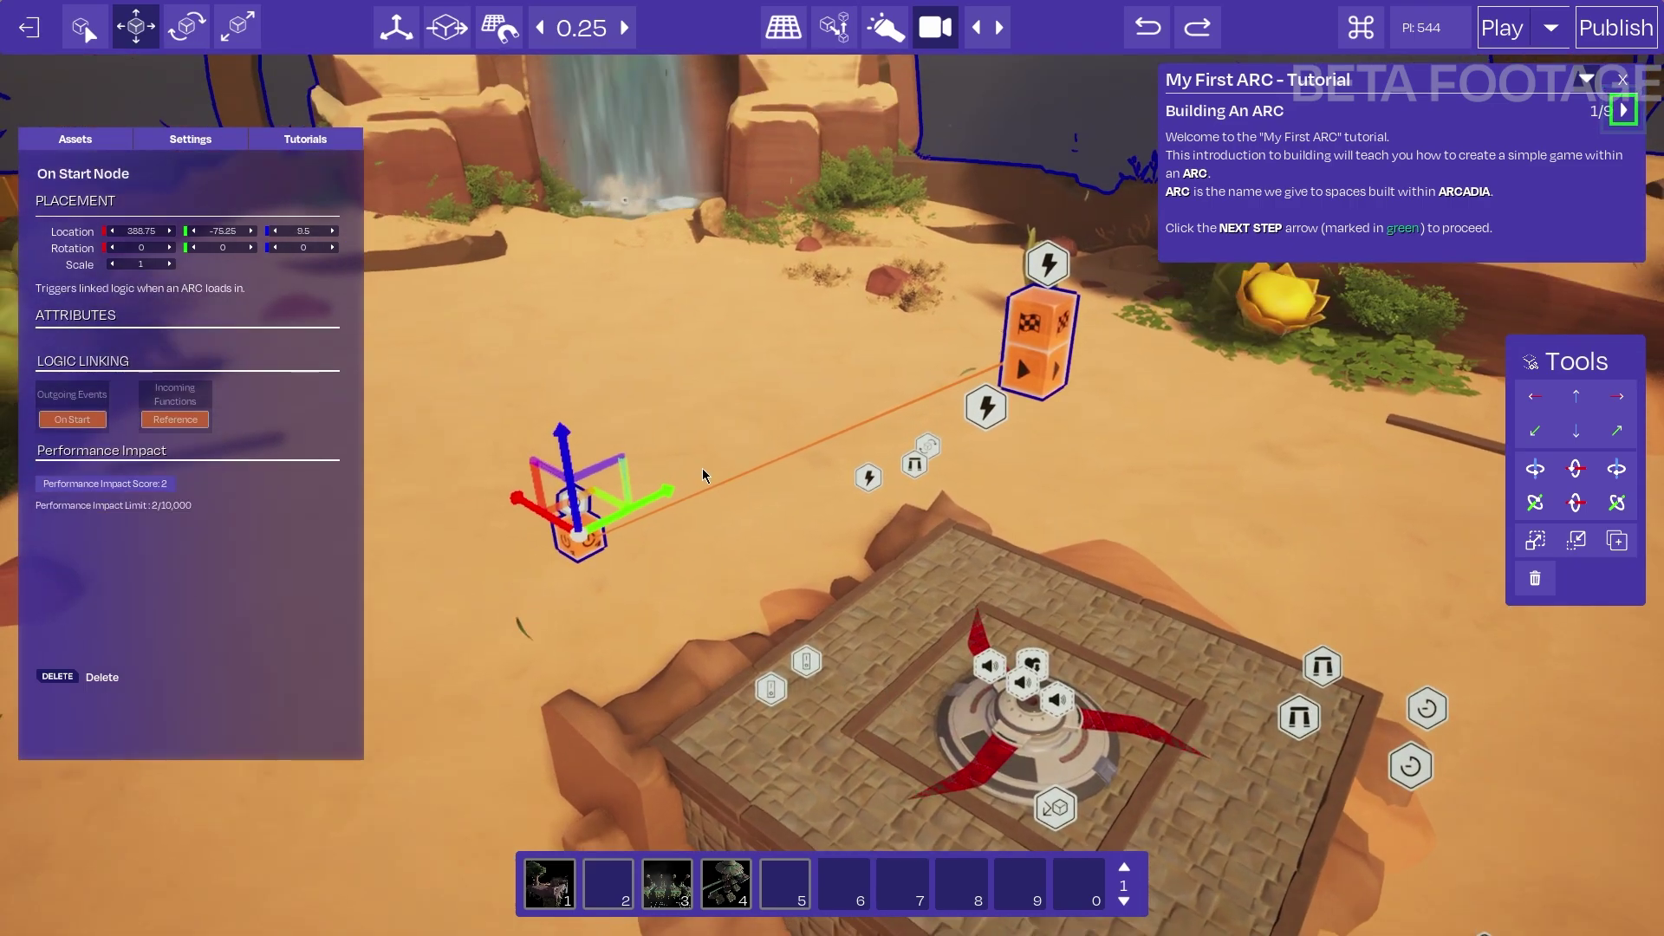
key("Delete")
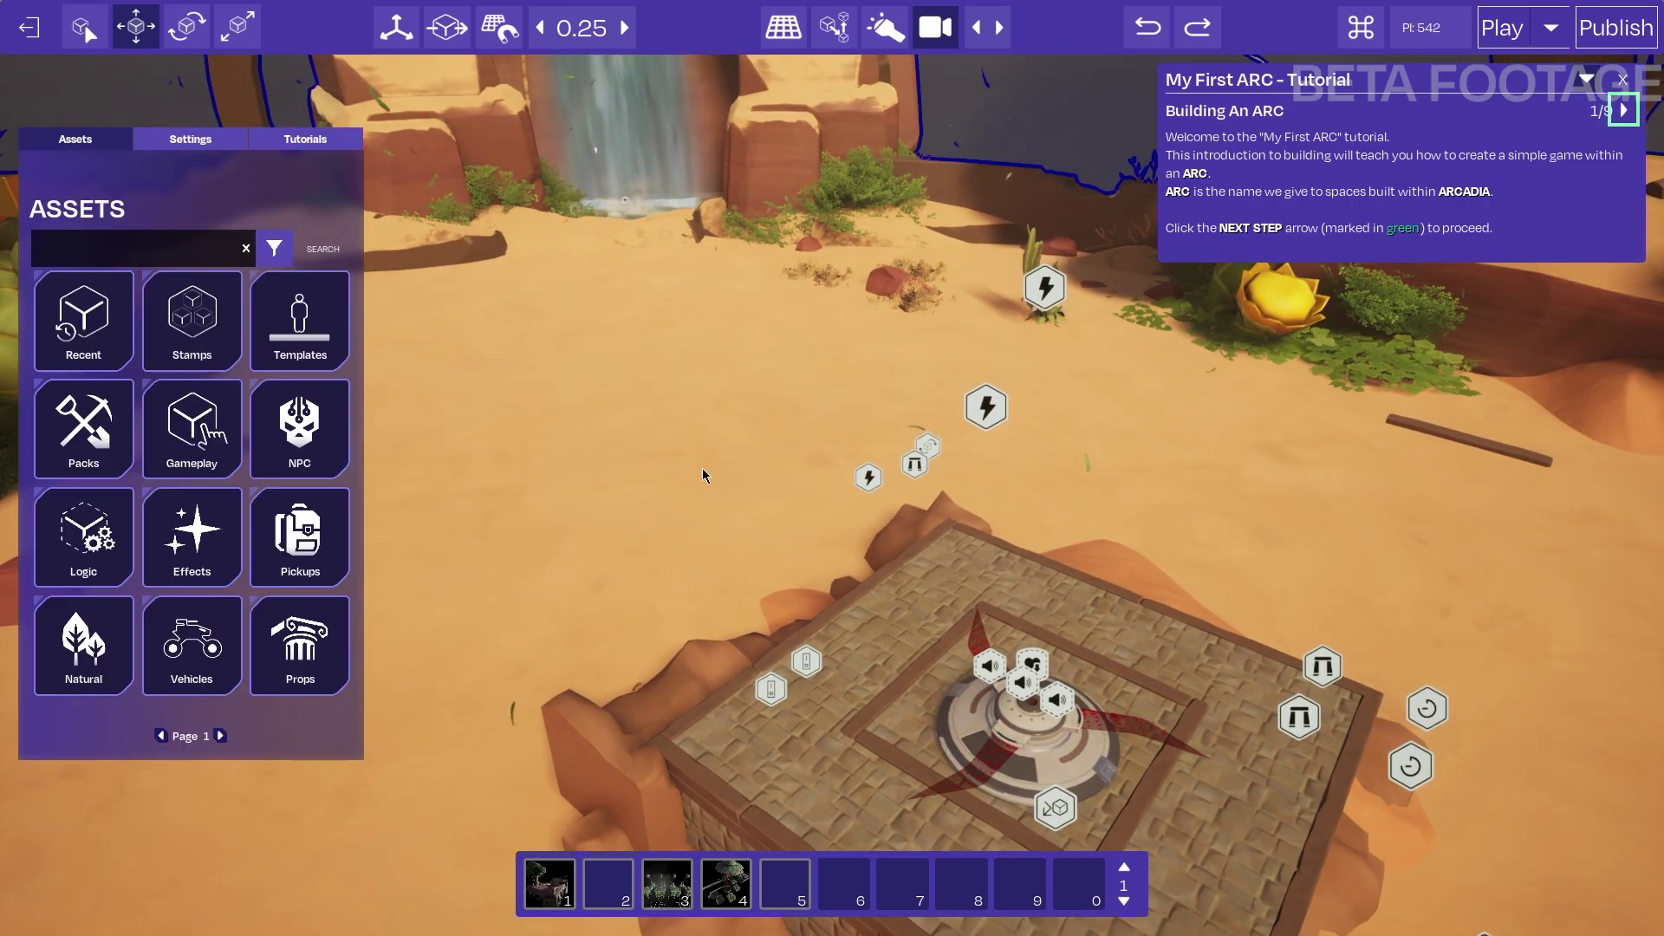
left_click(1622, 80)
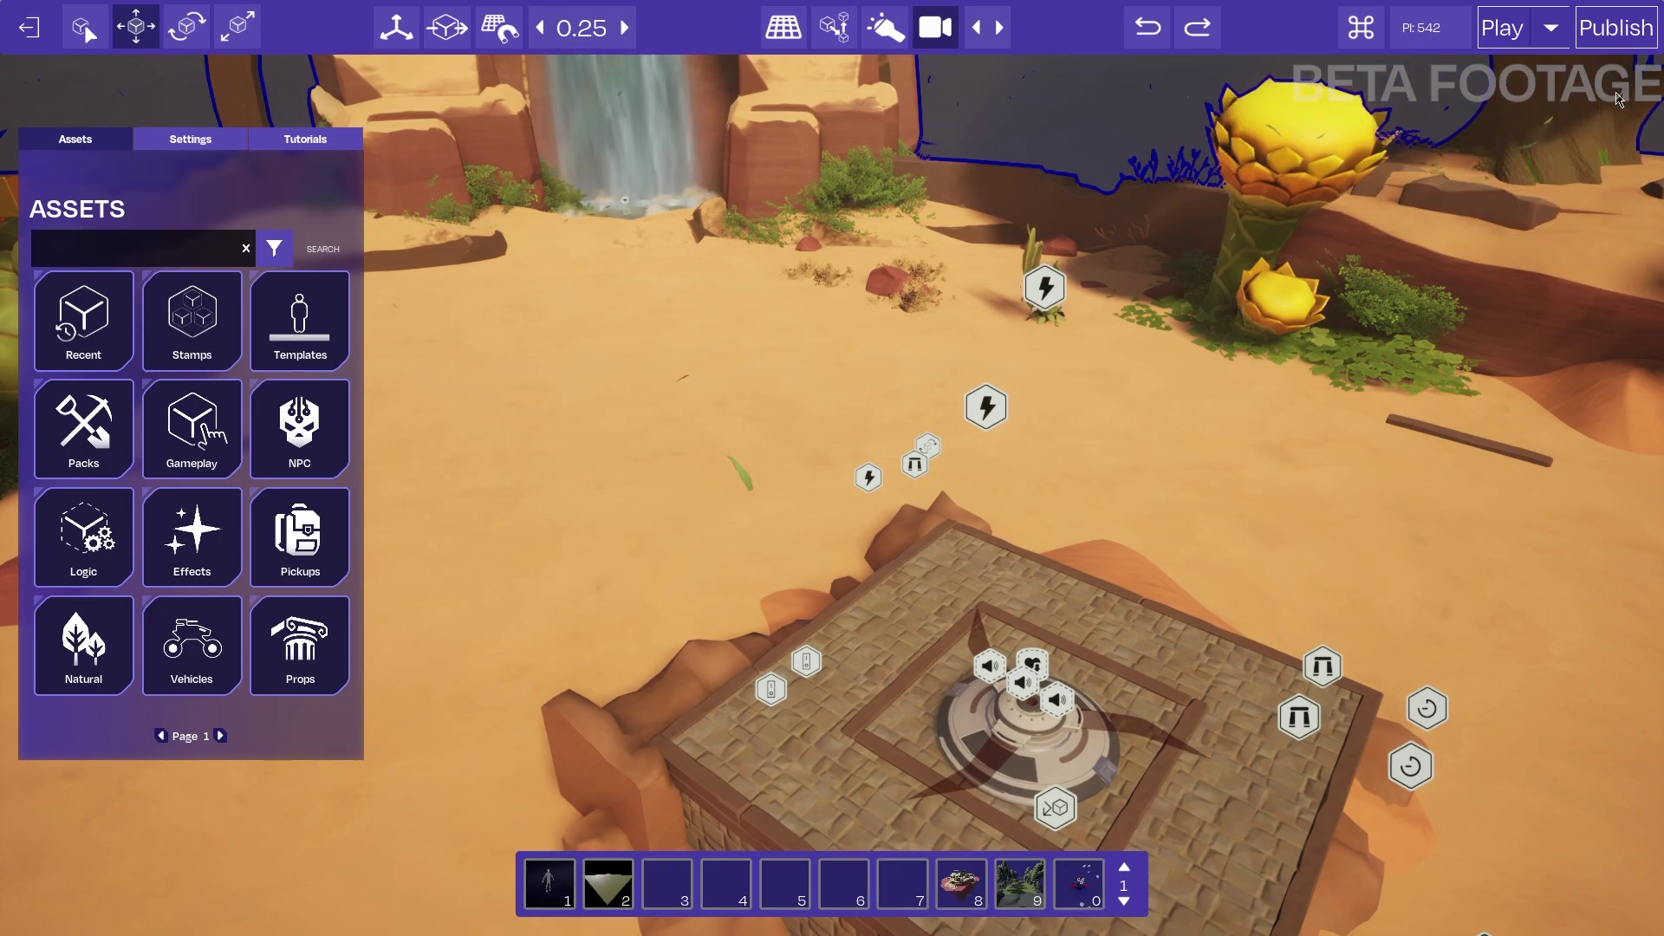
Search the asset library for "pressure"
left_click(988, 408)
right_click_drag(910, 407, 980, 412)
right_click_drag(906, 463, 949, 411)
key("Escape")
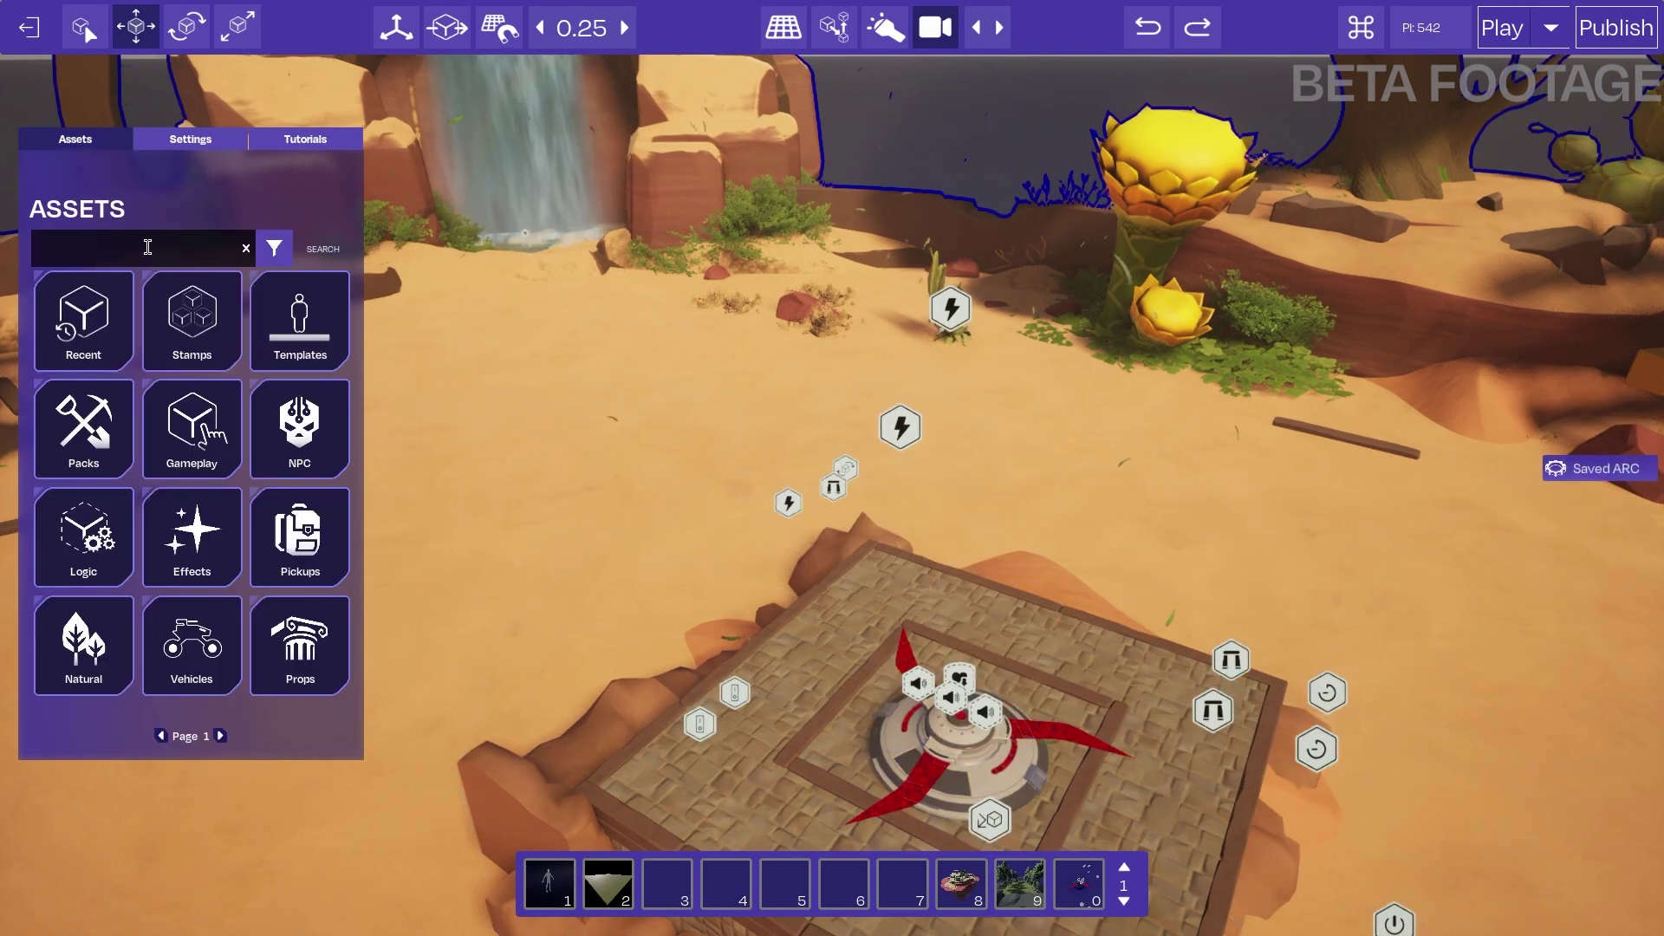
type("pressure")
key("Return")
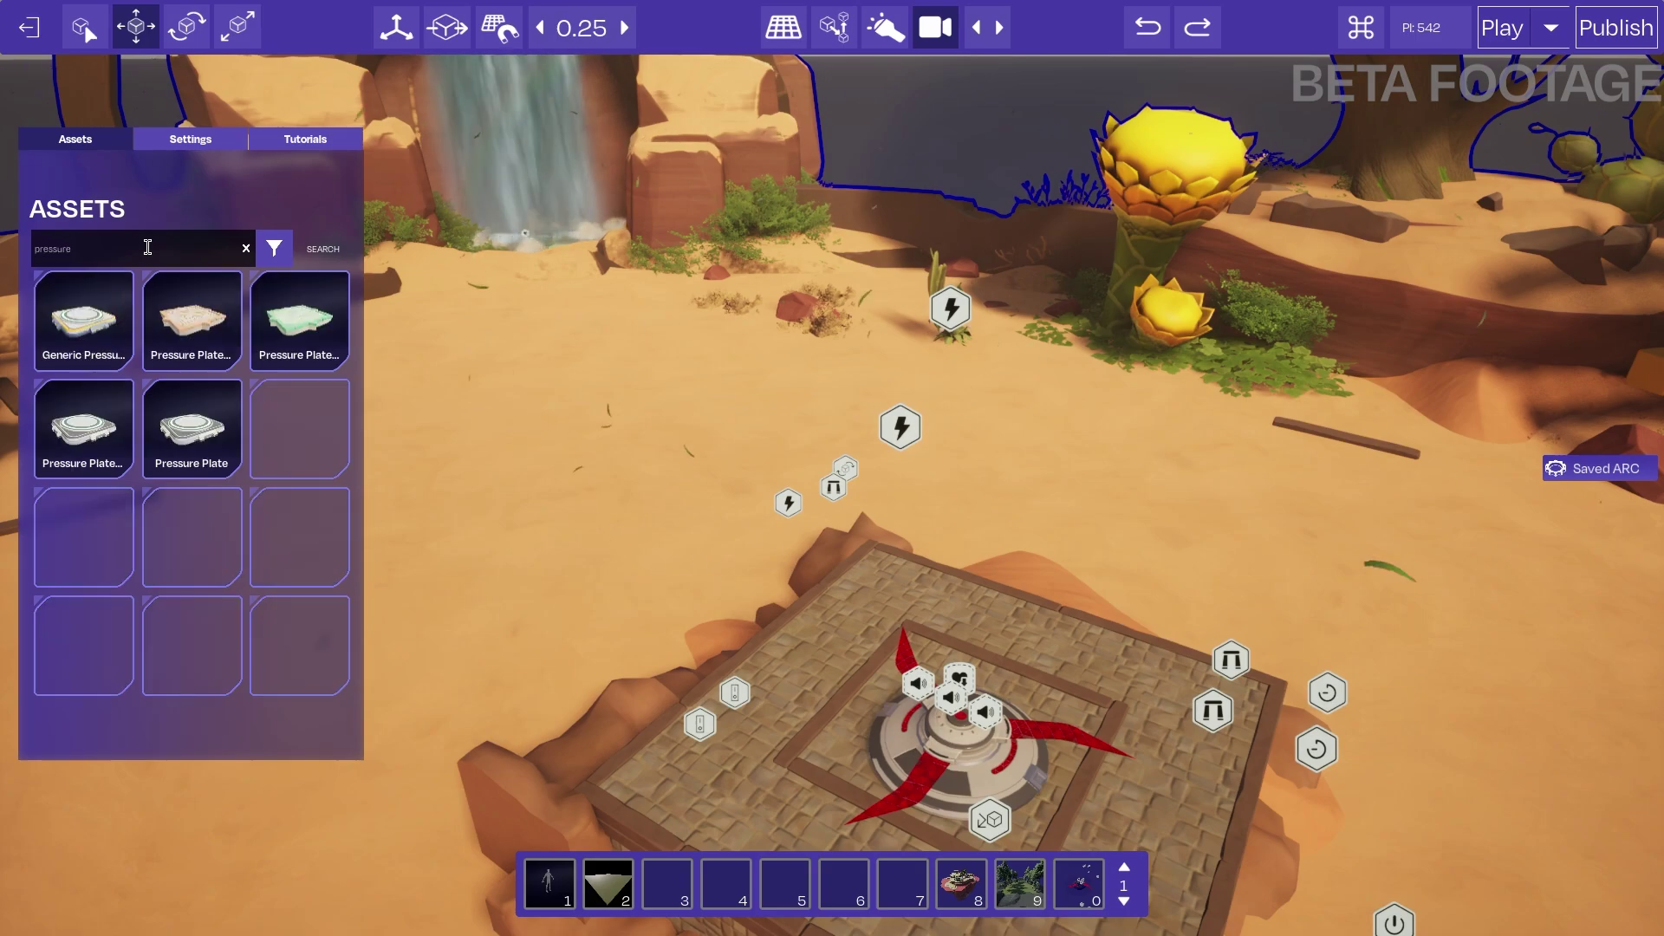
left_click_drag(74, 351, 459, 627)
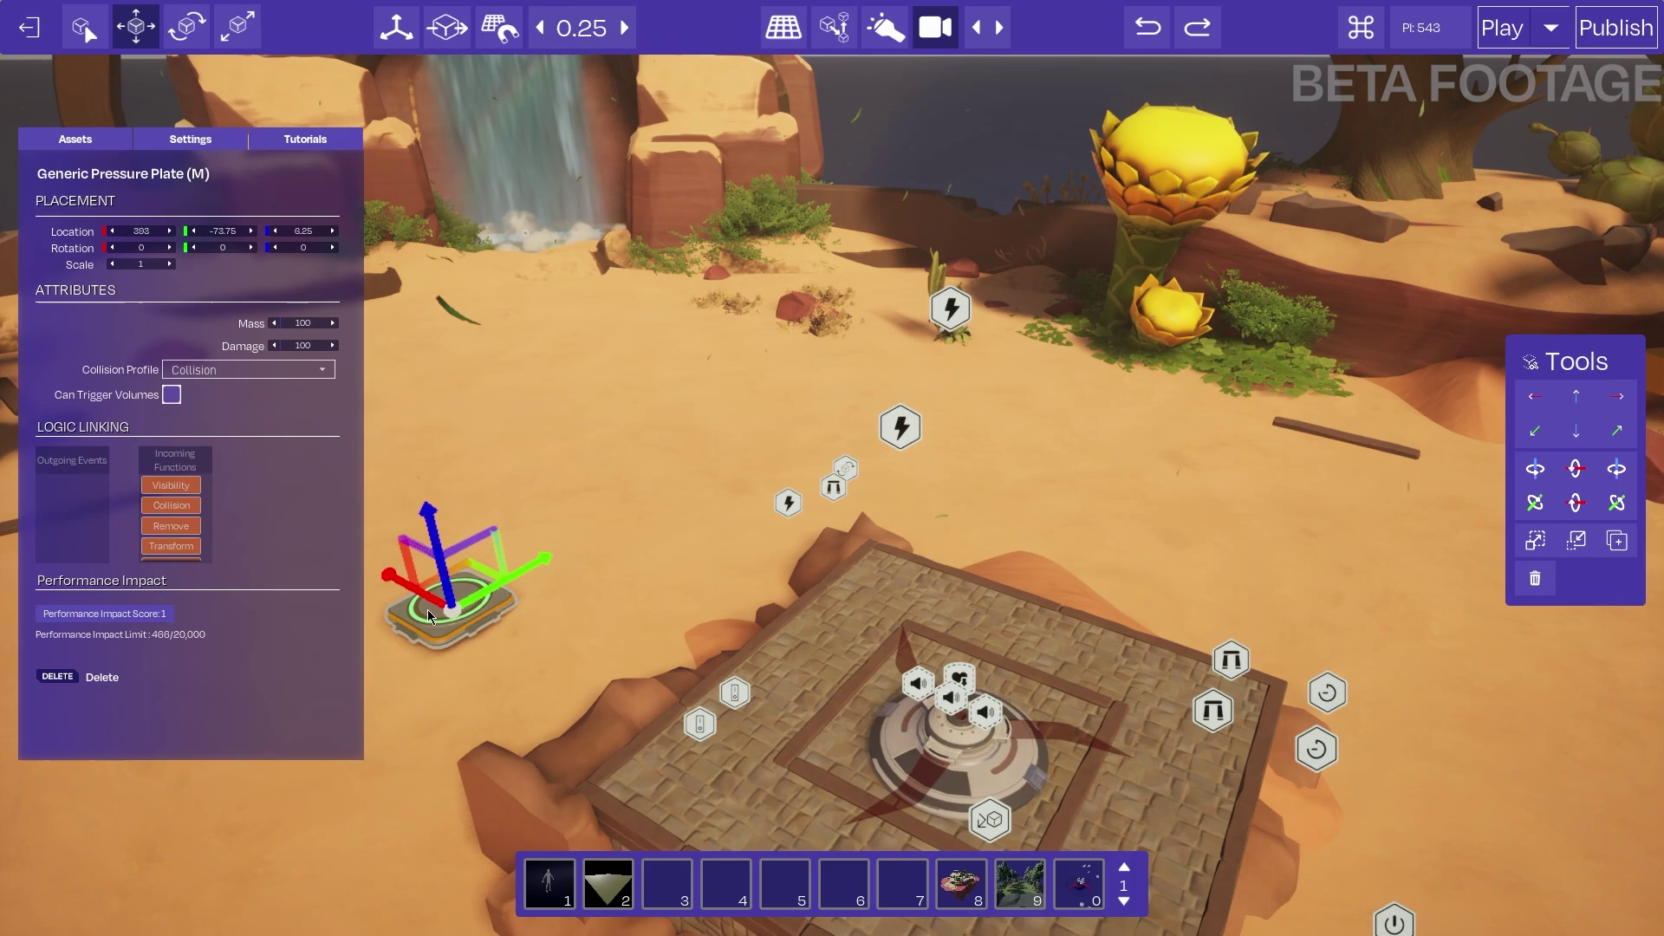
right_click_drag(445, 525, 422, 552)
left_click(444, 526)
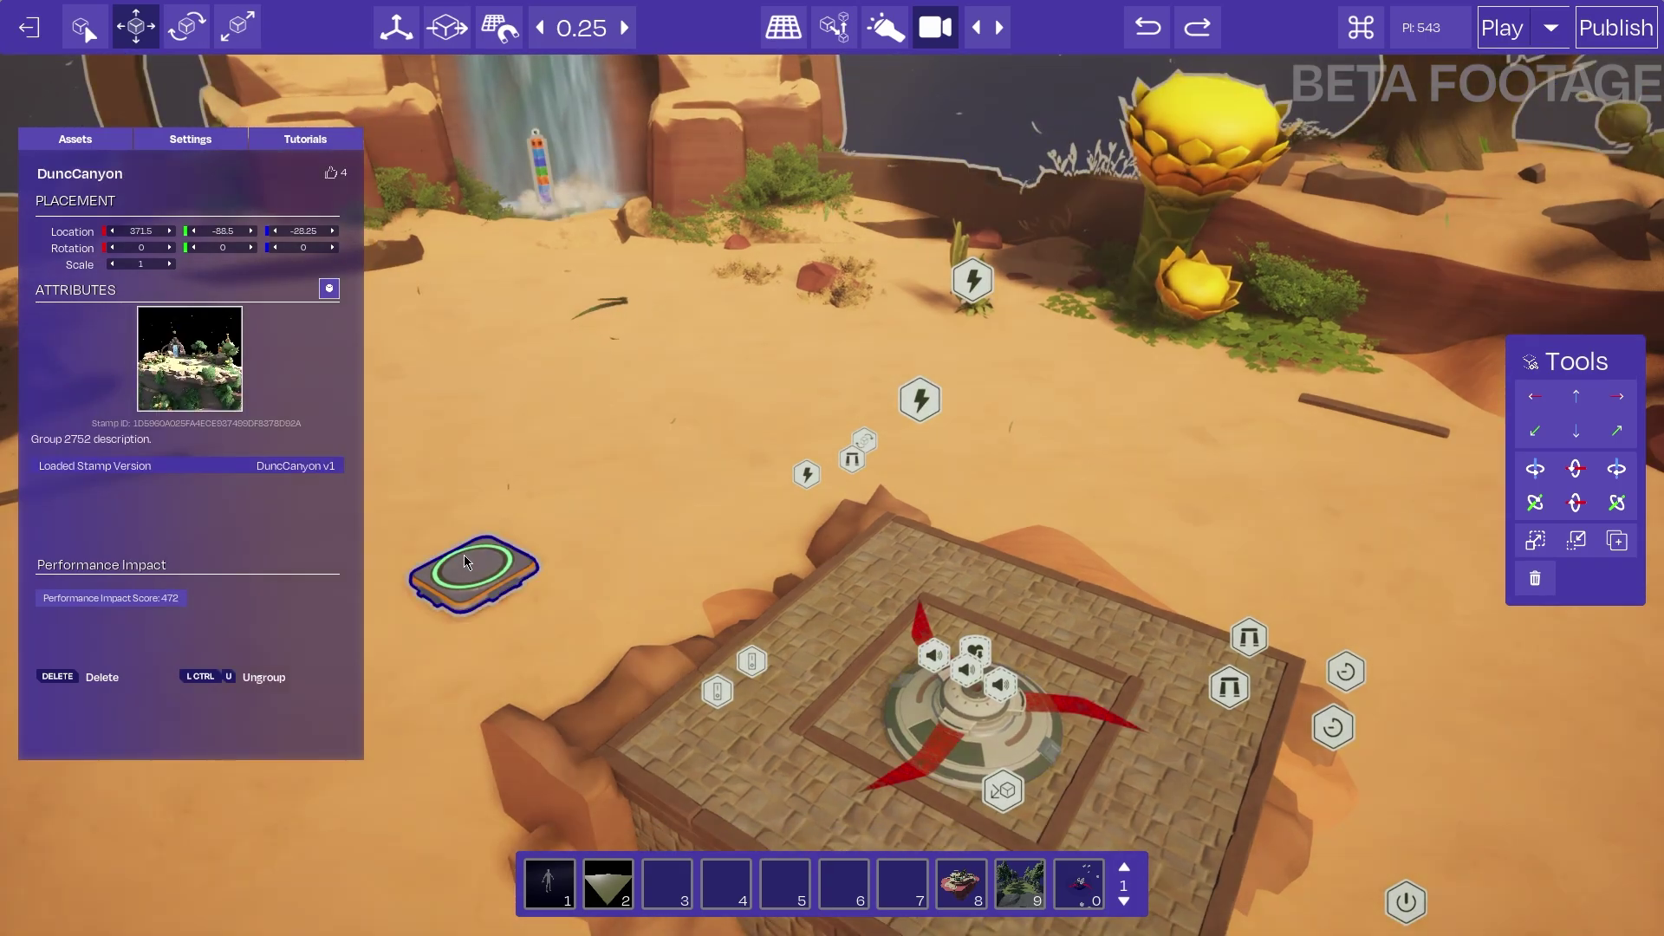
left_click(464, 555)
key("Delete")
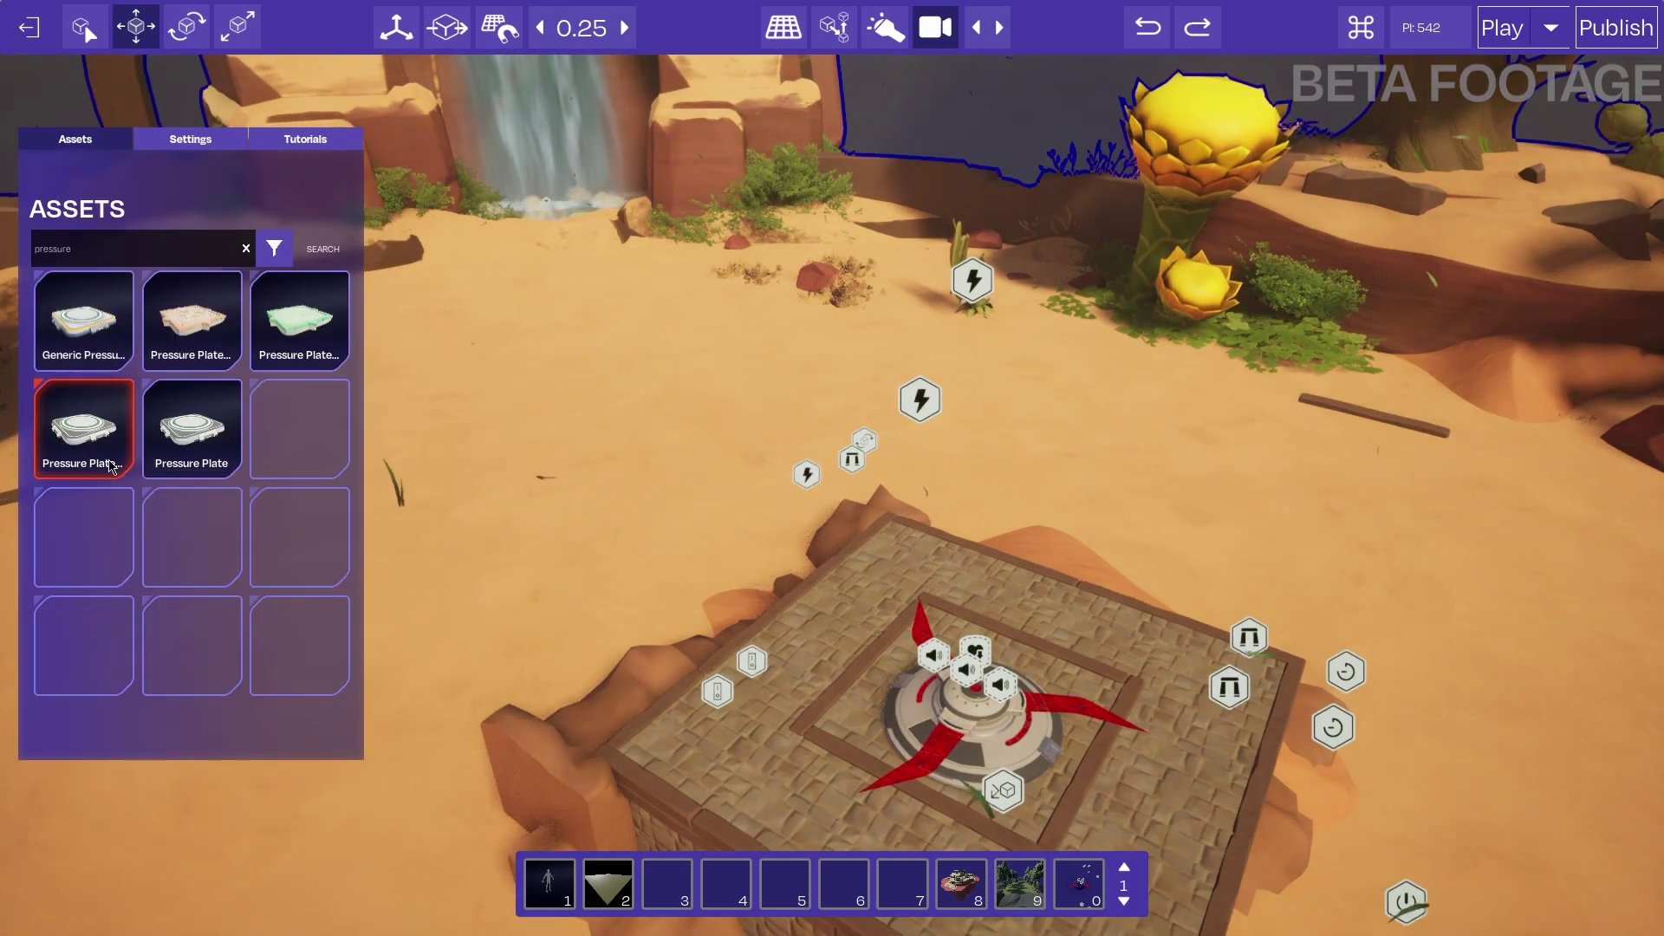
left_click_drag(84, 428, 460, 563)
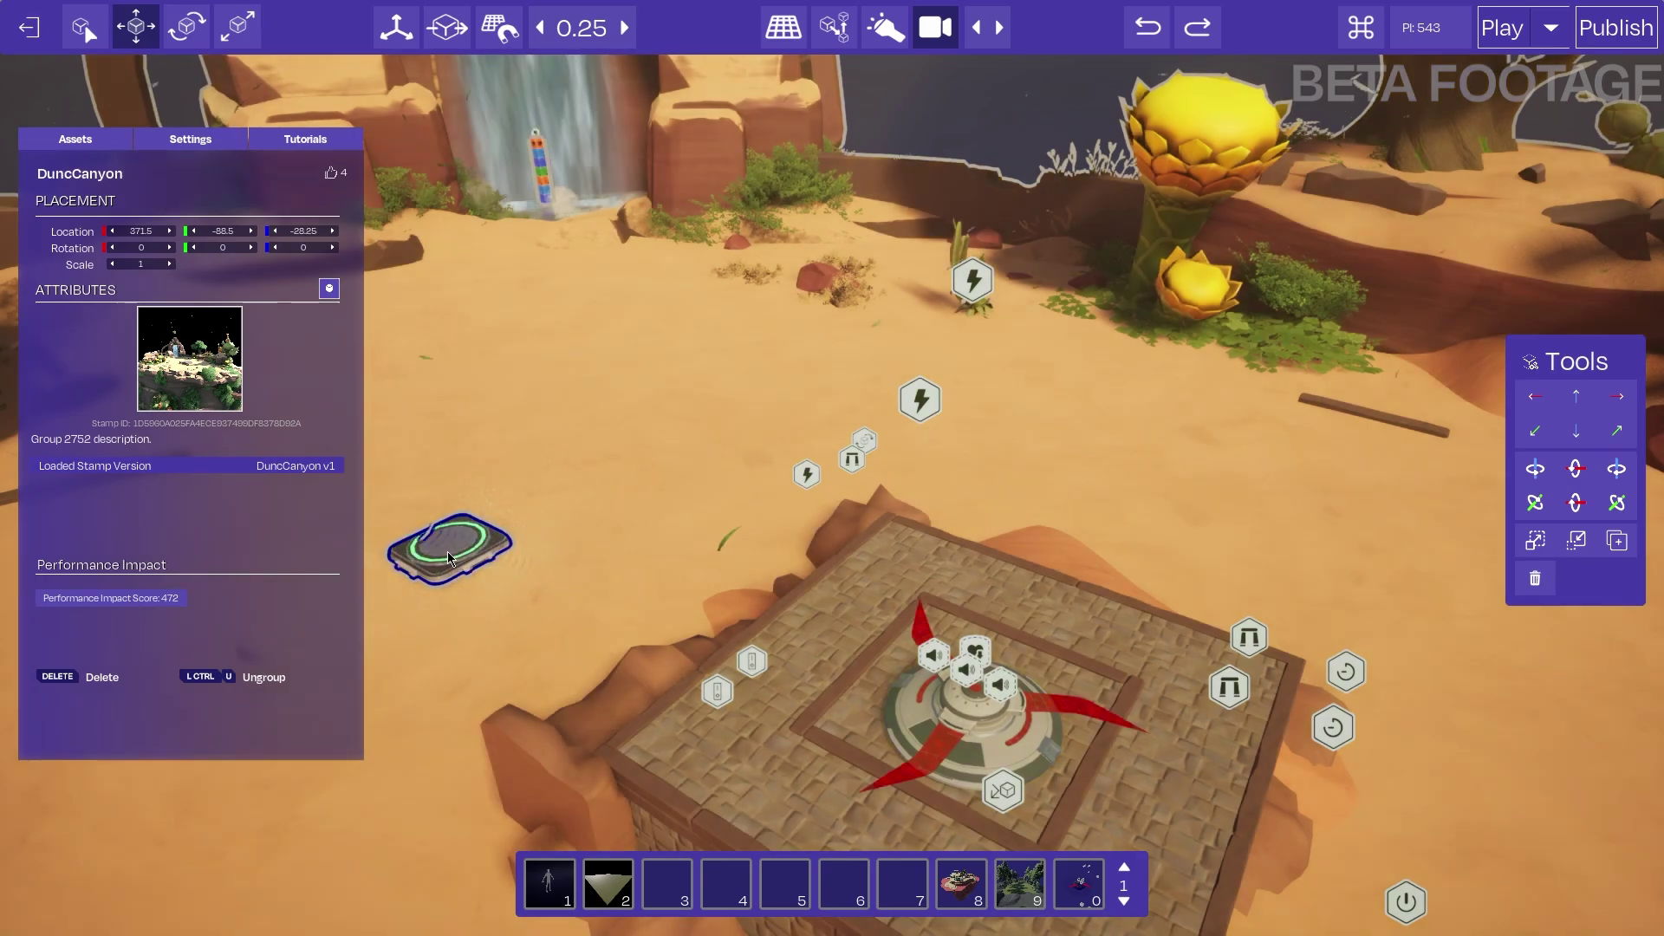
left_click(448, 551)
key("Delete")
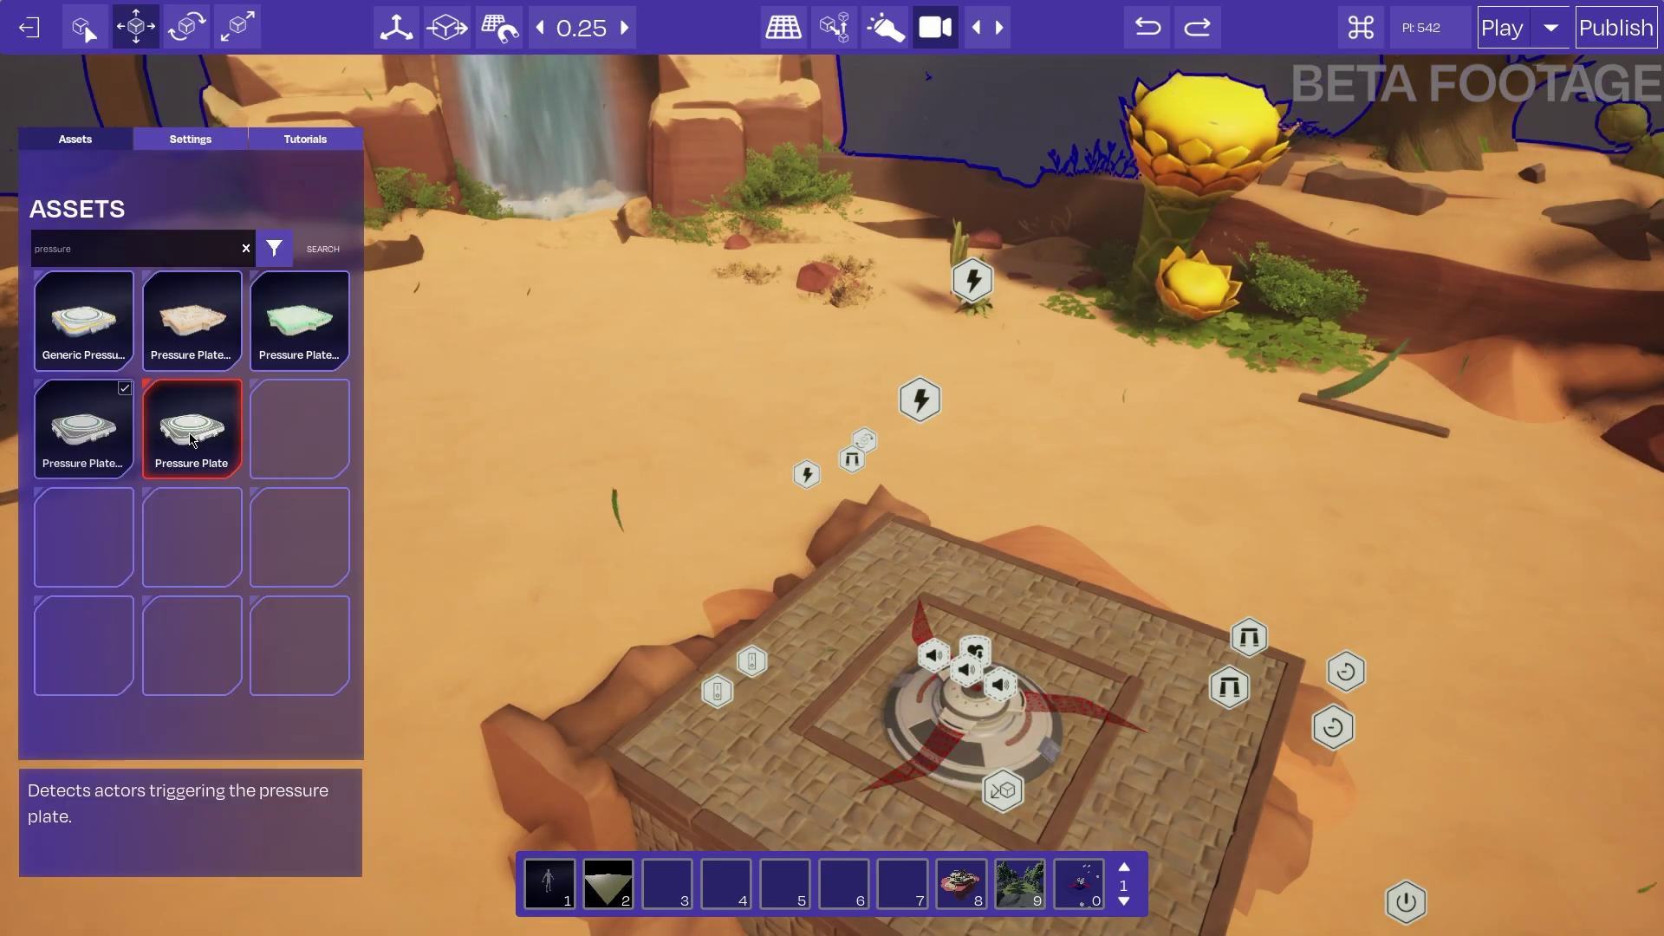
Place the logic-enabled Pressure Plate asset on the sand beside the stone platform
left_click_drag(191, 439, 475, 591)
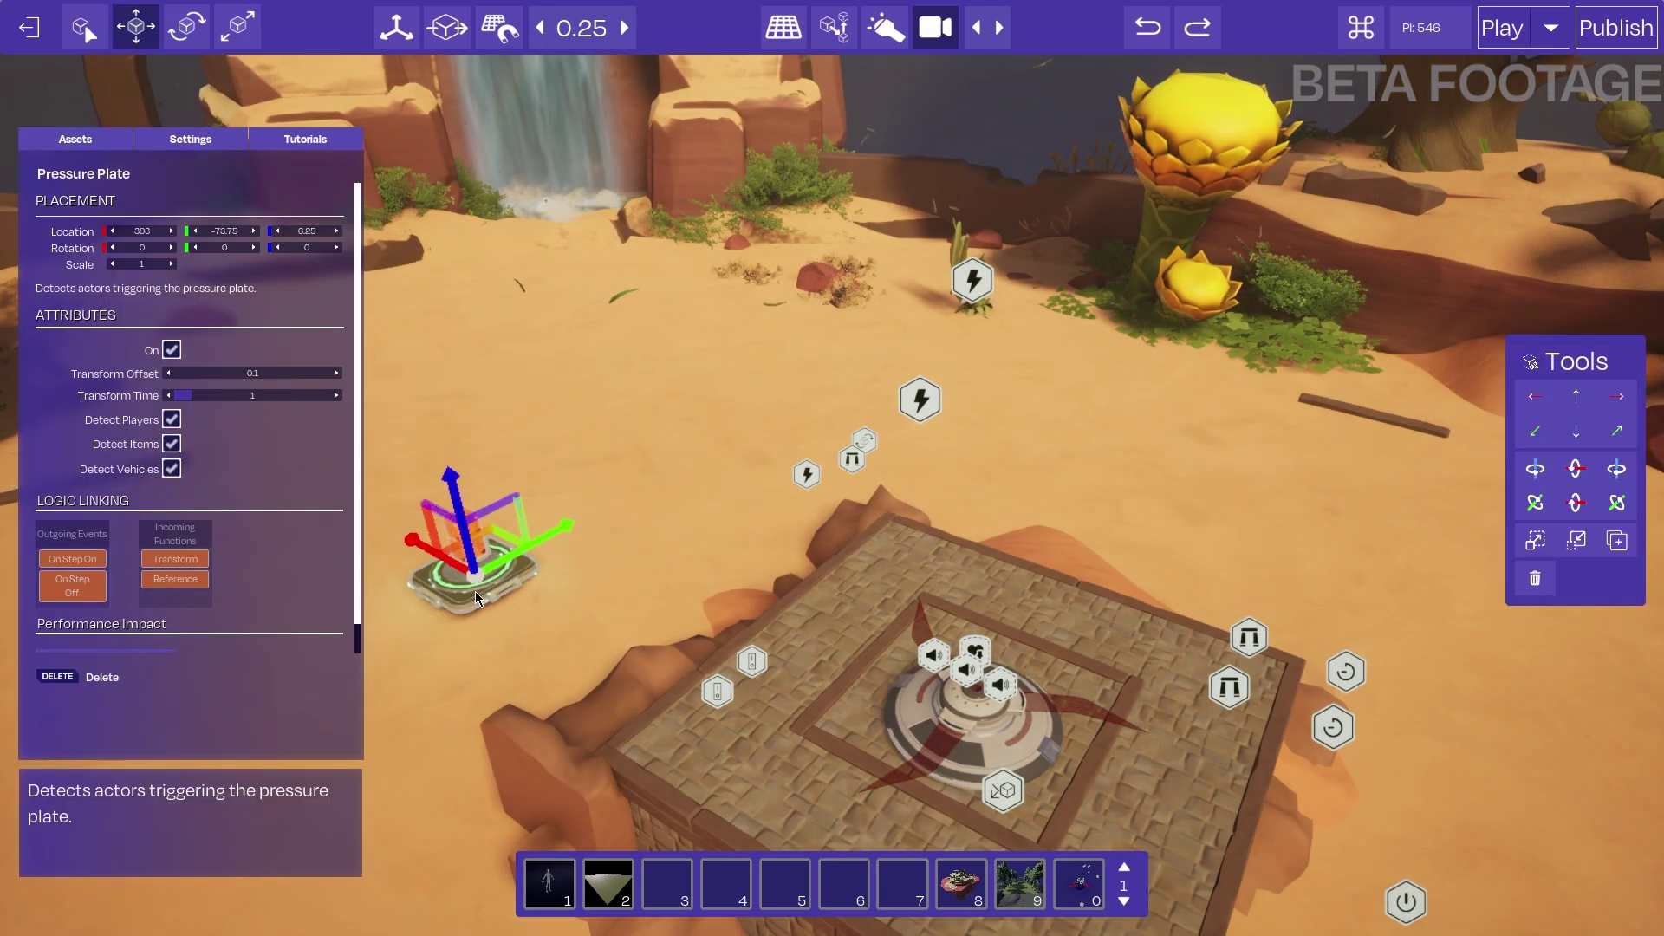
right_click_drag(520, 628, 682, 600)
left_click(683, 600)
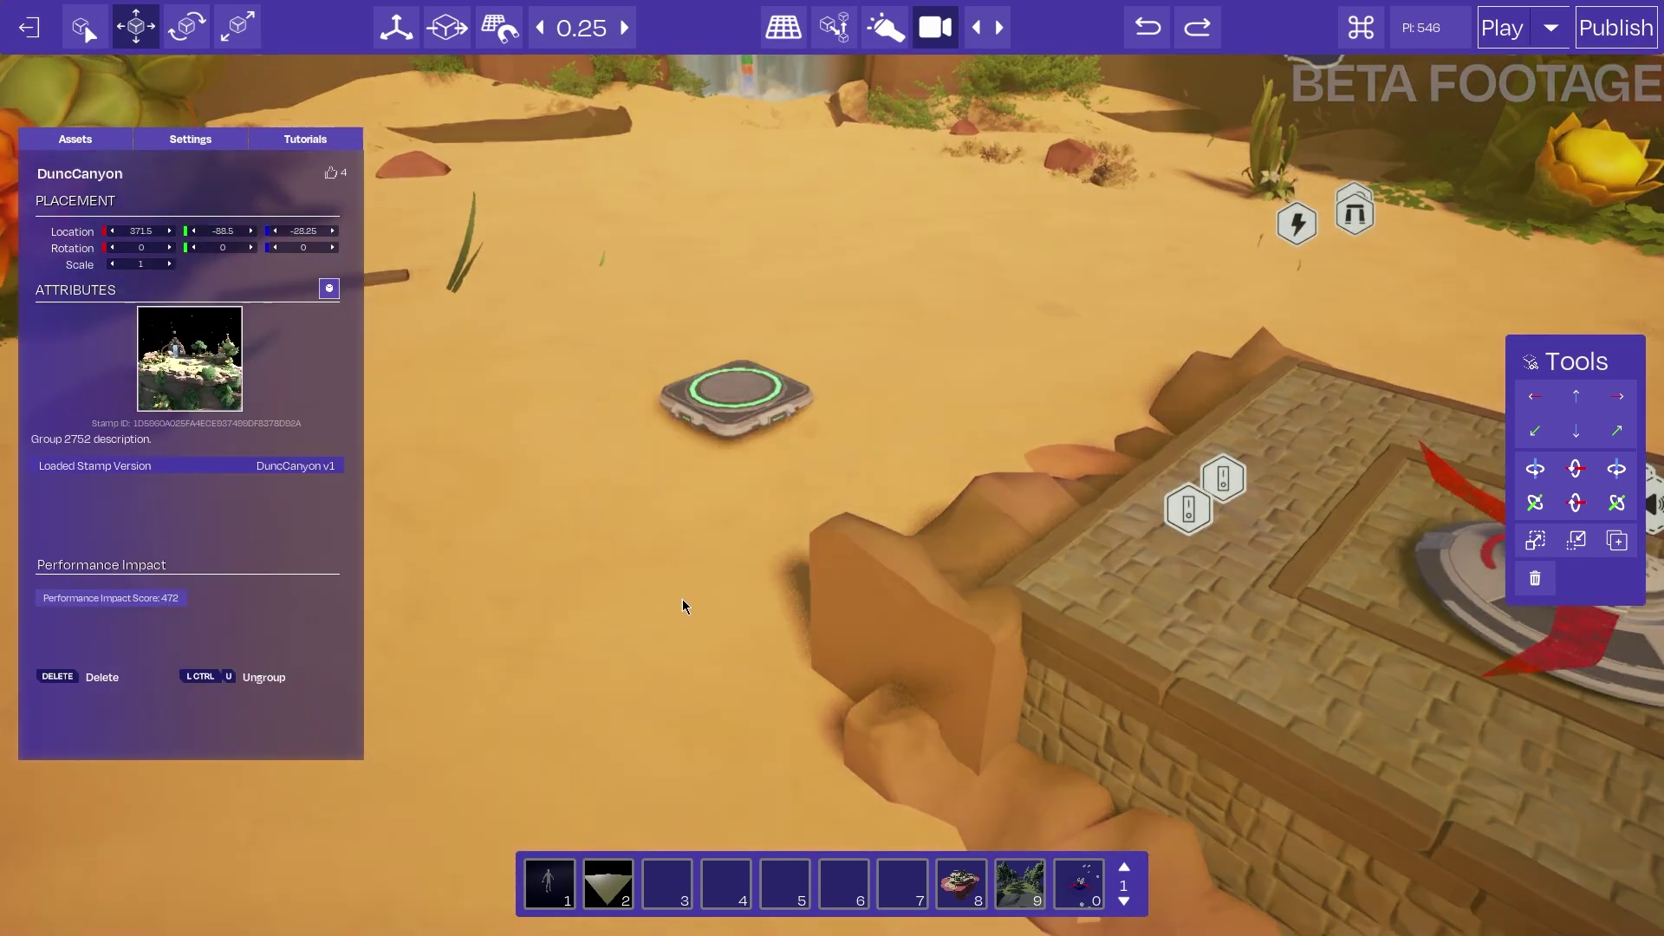
Move the Pressure Plate onto the near corner of the stone platform, at location 385, -74.75, 7.5
left_click(733, 394)
right_click_drag(733, 394, 689, 442)
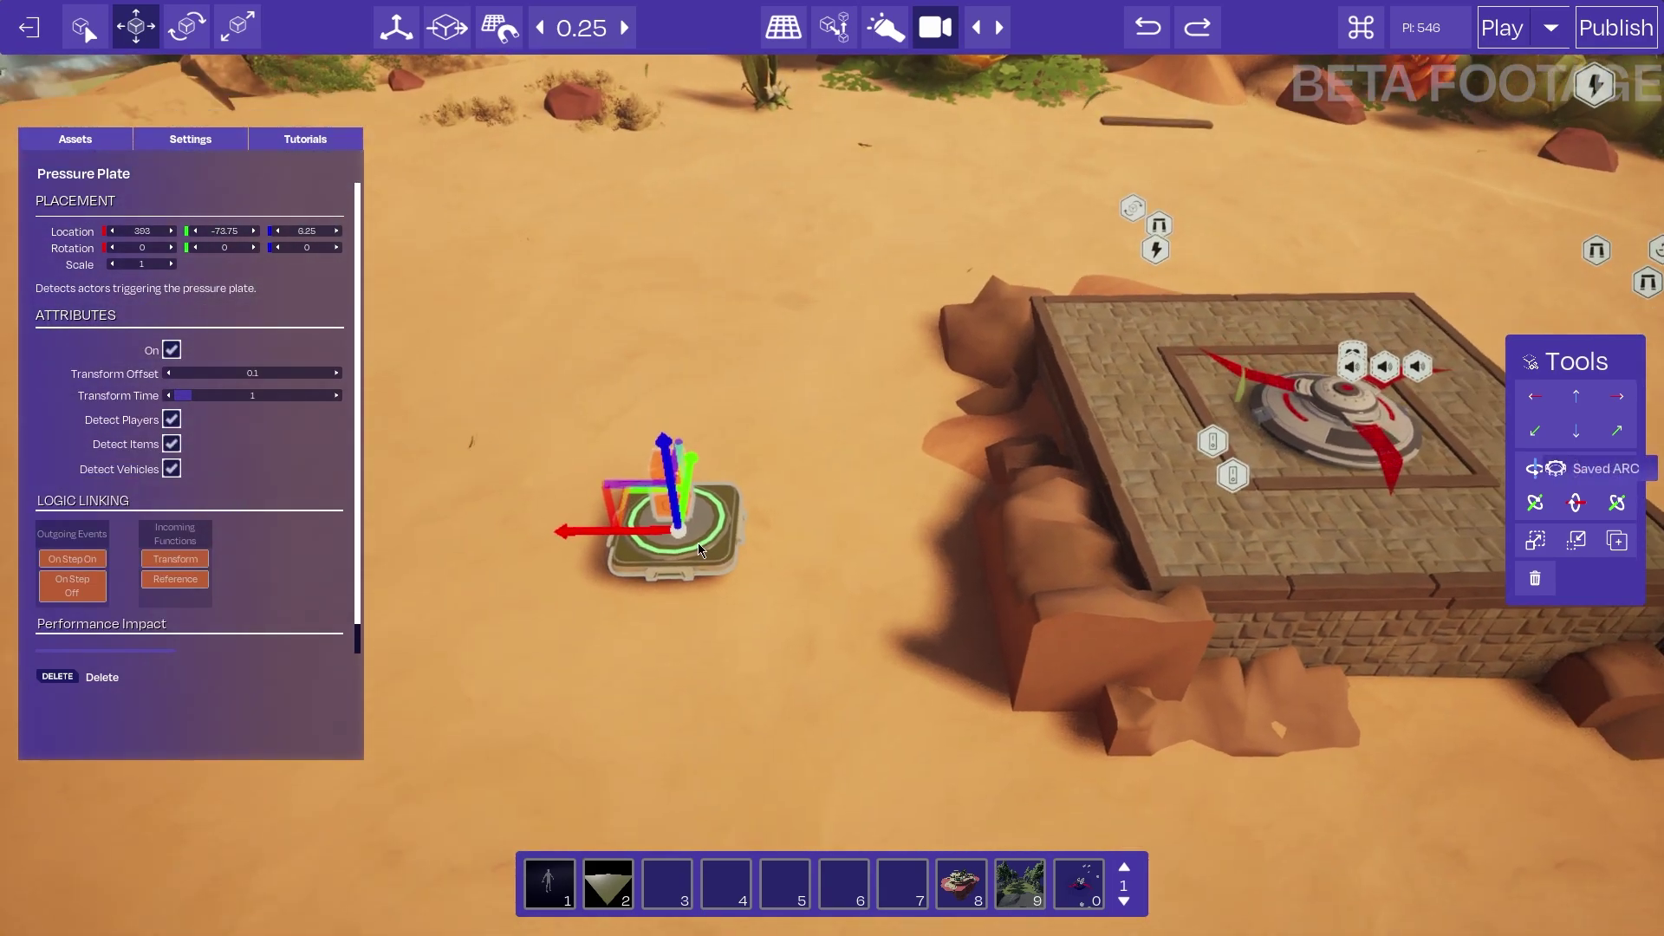
left_click_drag(634, 507, 1281, 447)
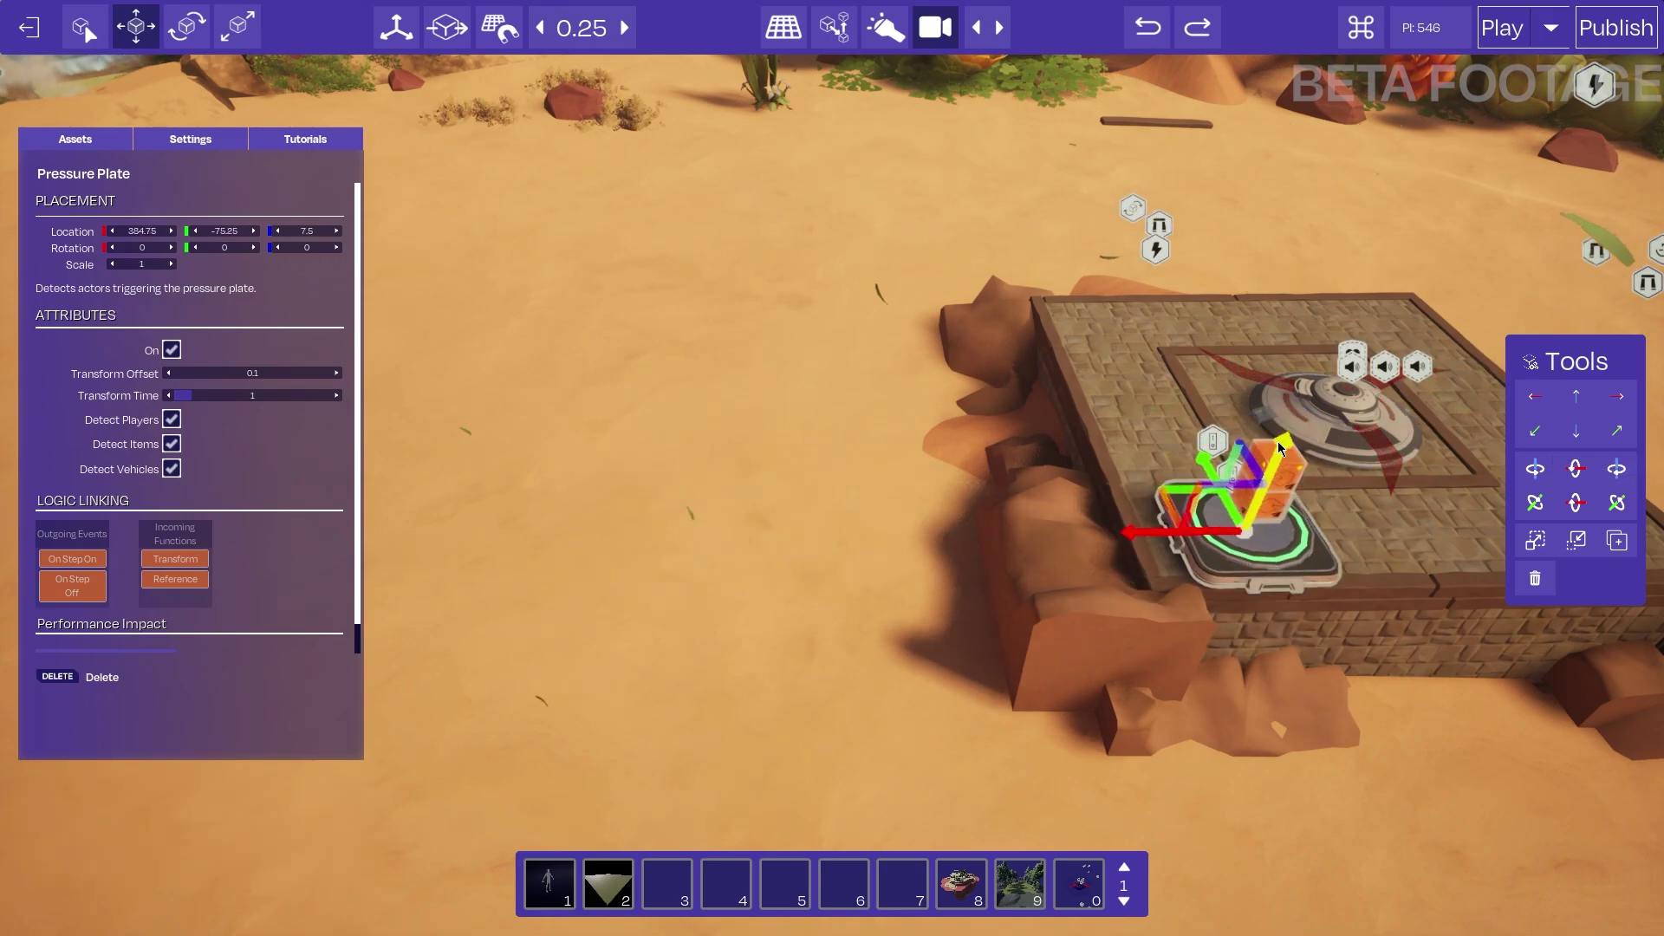
left_click_drag(1166, 500, 1125, 485)
key("d")
right_click_drag(1124, 485, 1074, 481)
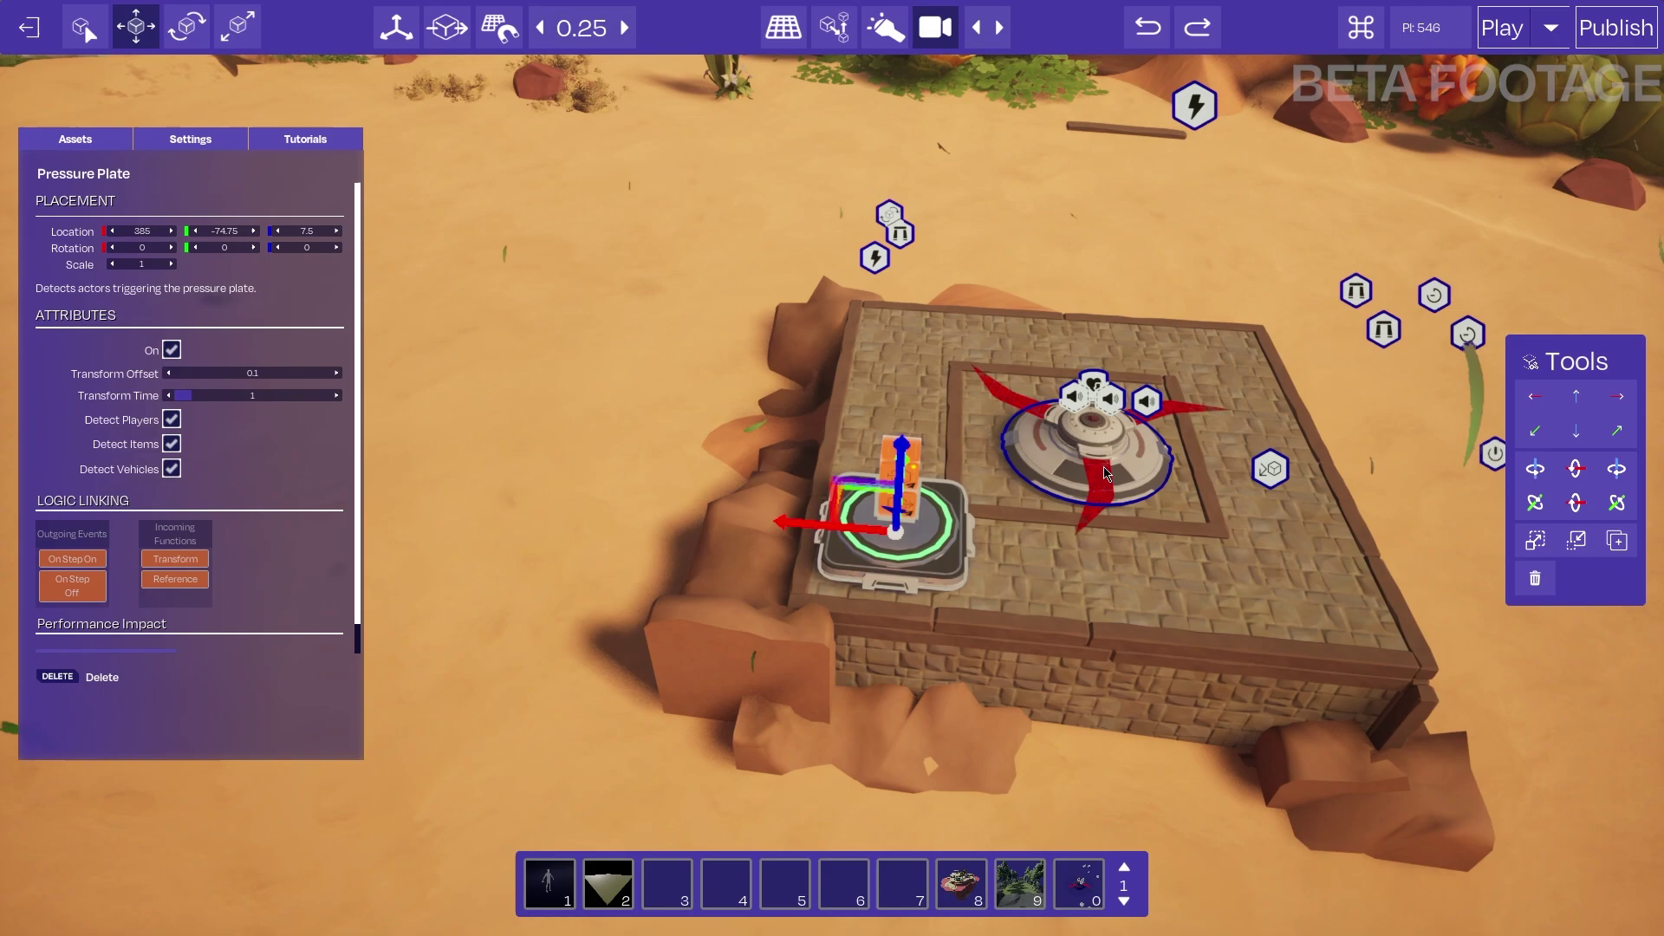
Move the Utropia Sawblade group to the platform's far corner, diagonally opposite the Pressure Plate, at location 380.25, -70.25, 7.5
left_click(1075, 465)
left_click_drag(1066, 424, 1142, 346)
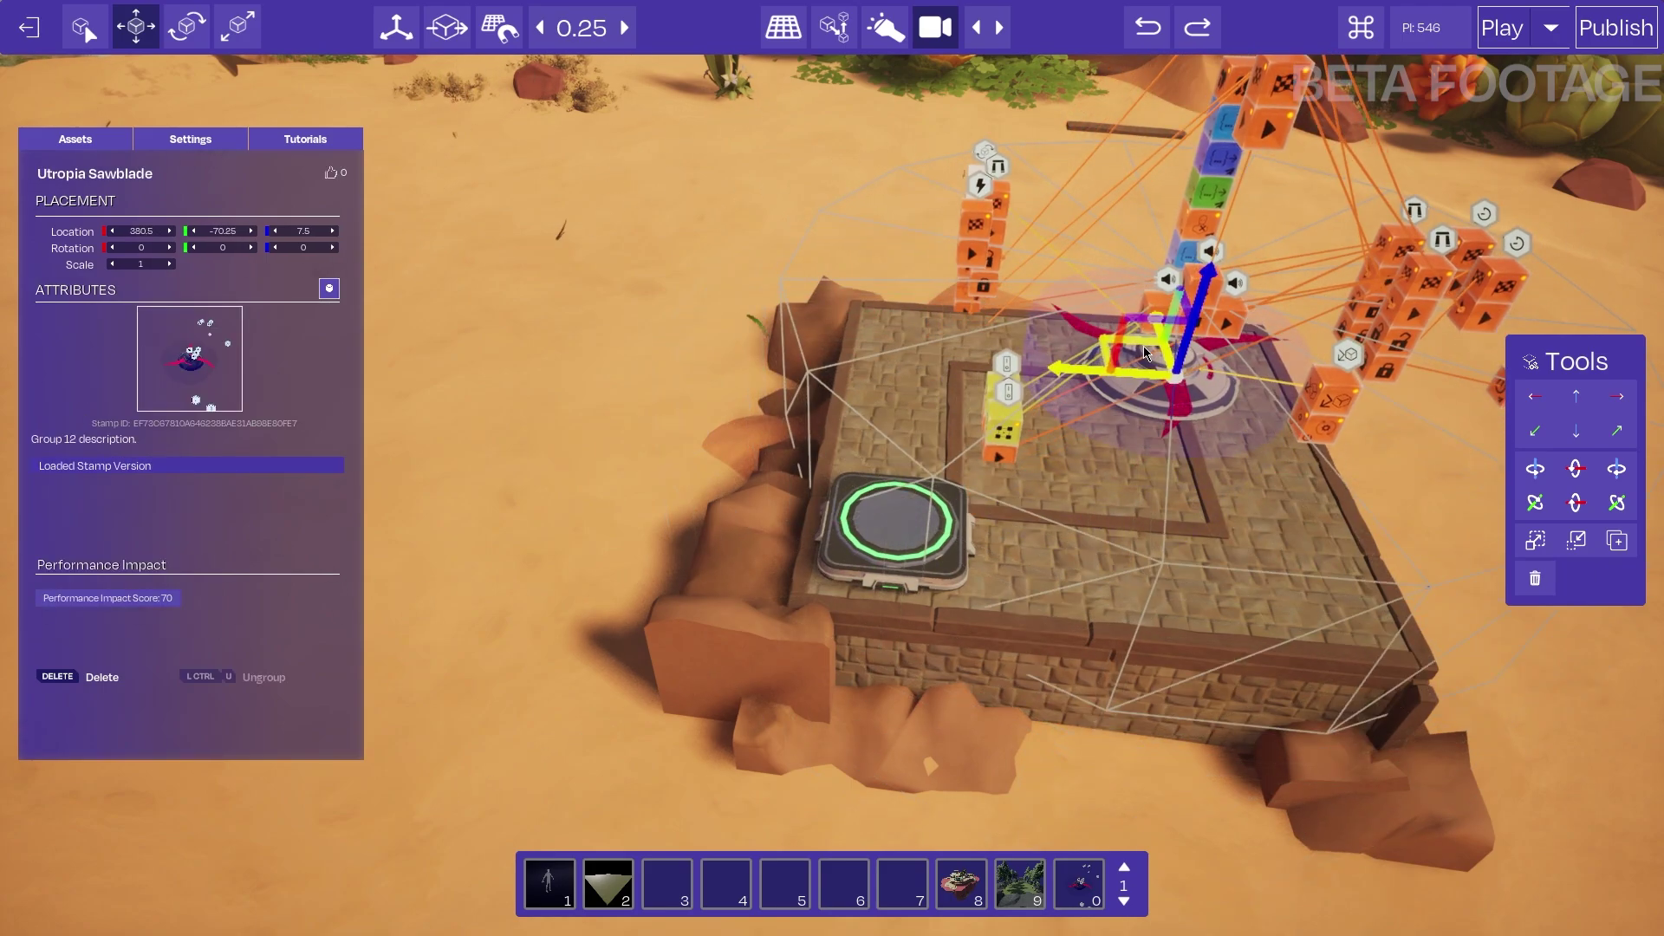
left_click(849, 545)
key("d")
left_click(985, 390)
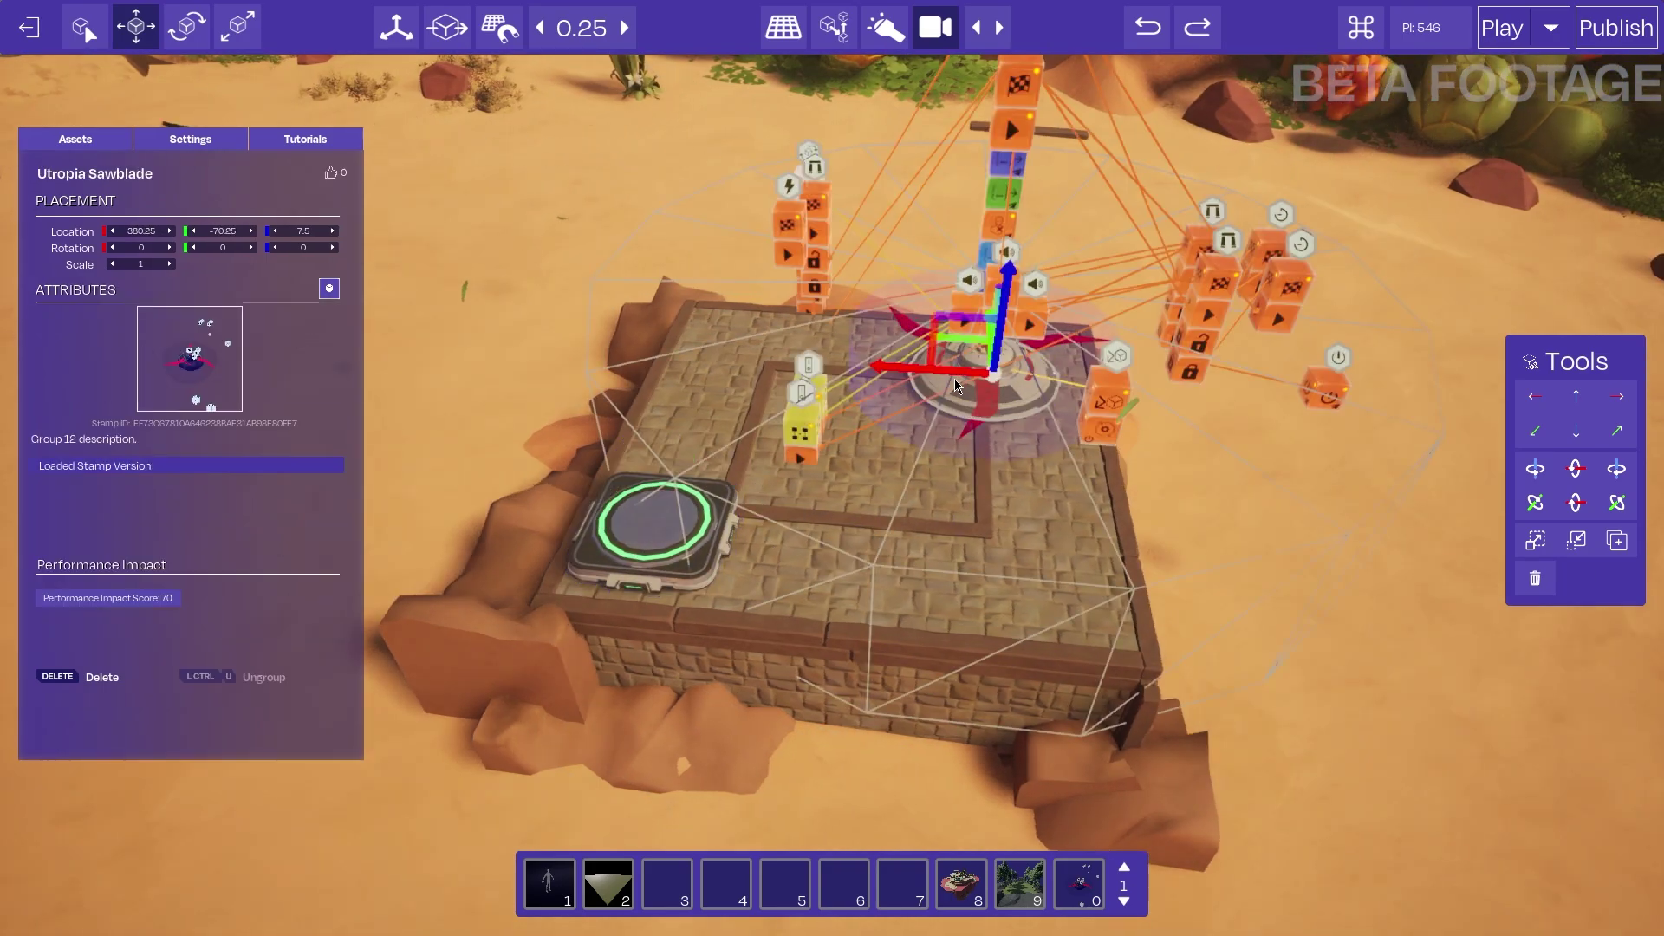
Compare the Pressure Plate's logic options with the Utropia Sawblade group's by selecting each in turn
left_click(638, 490)
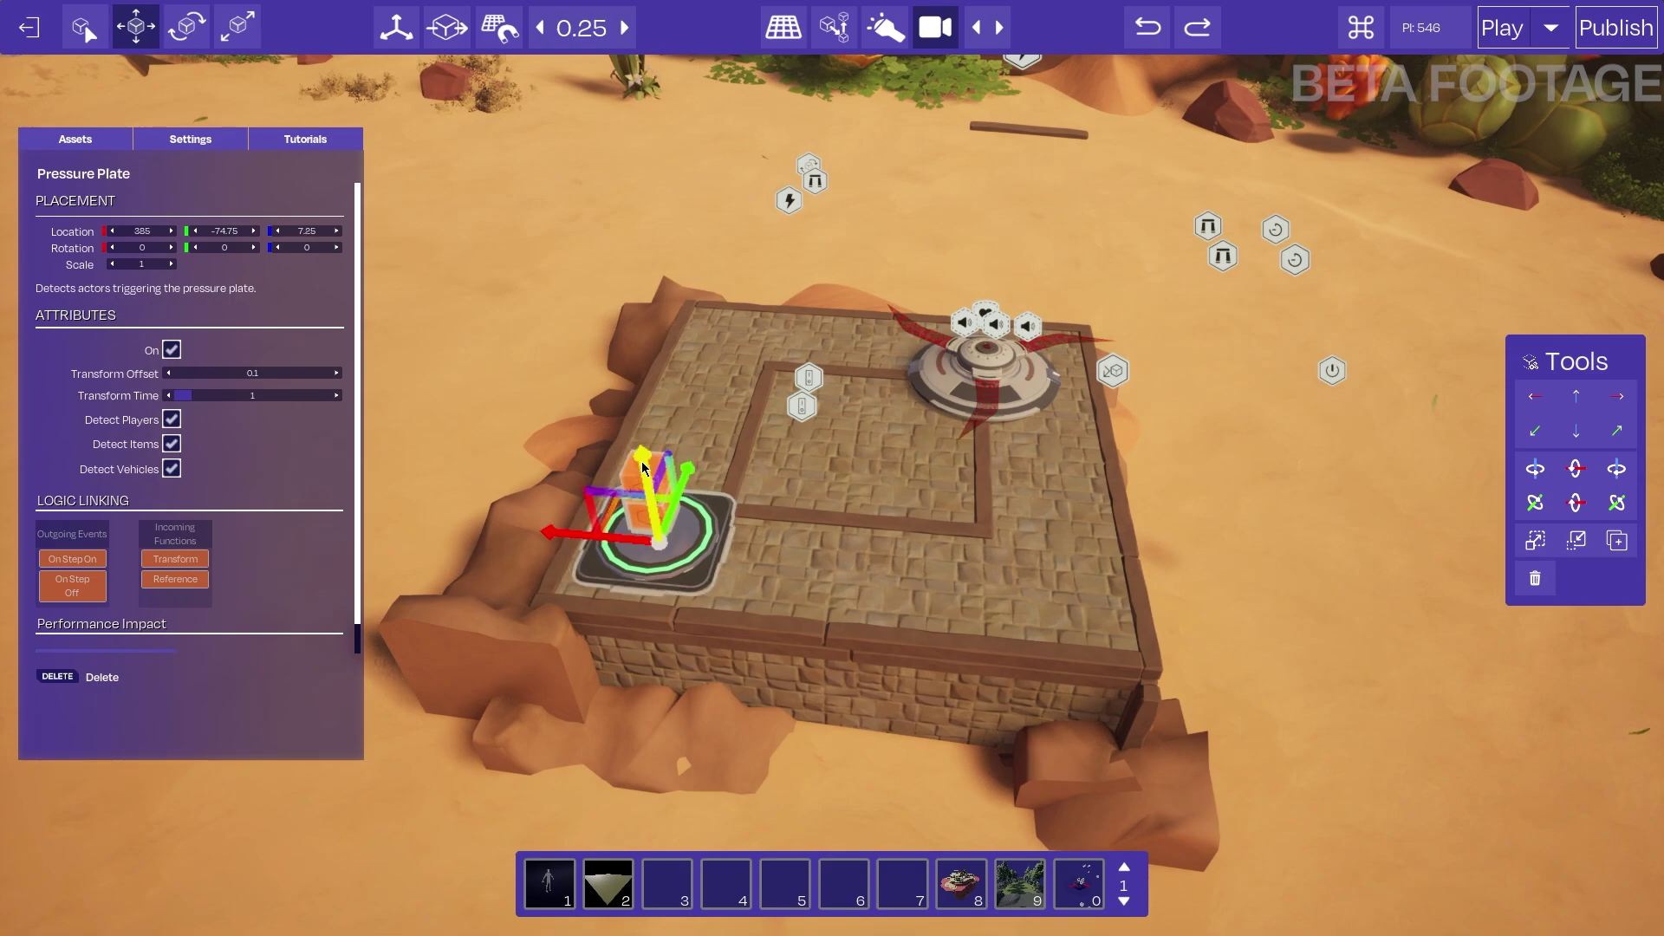
key("w")
left_click(972, 480)
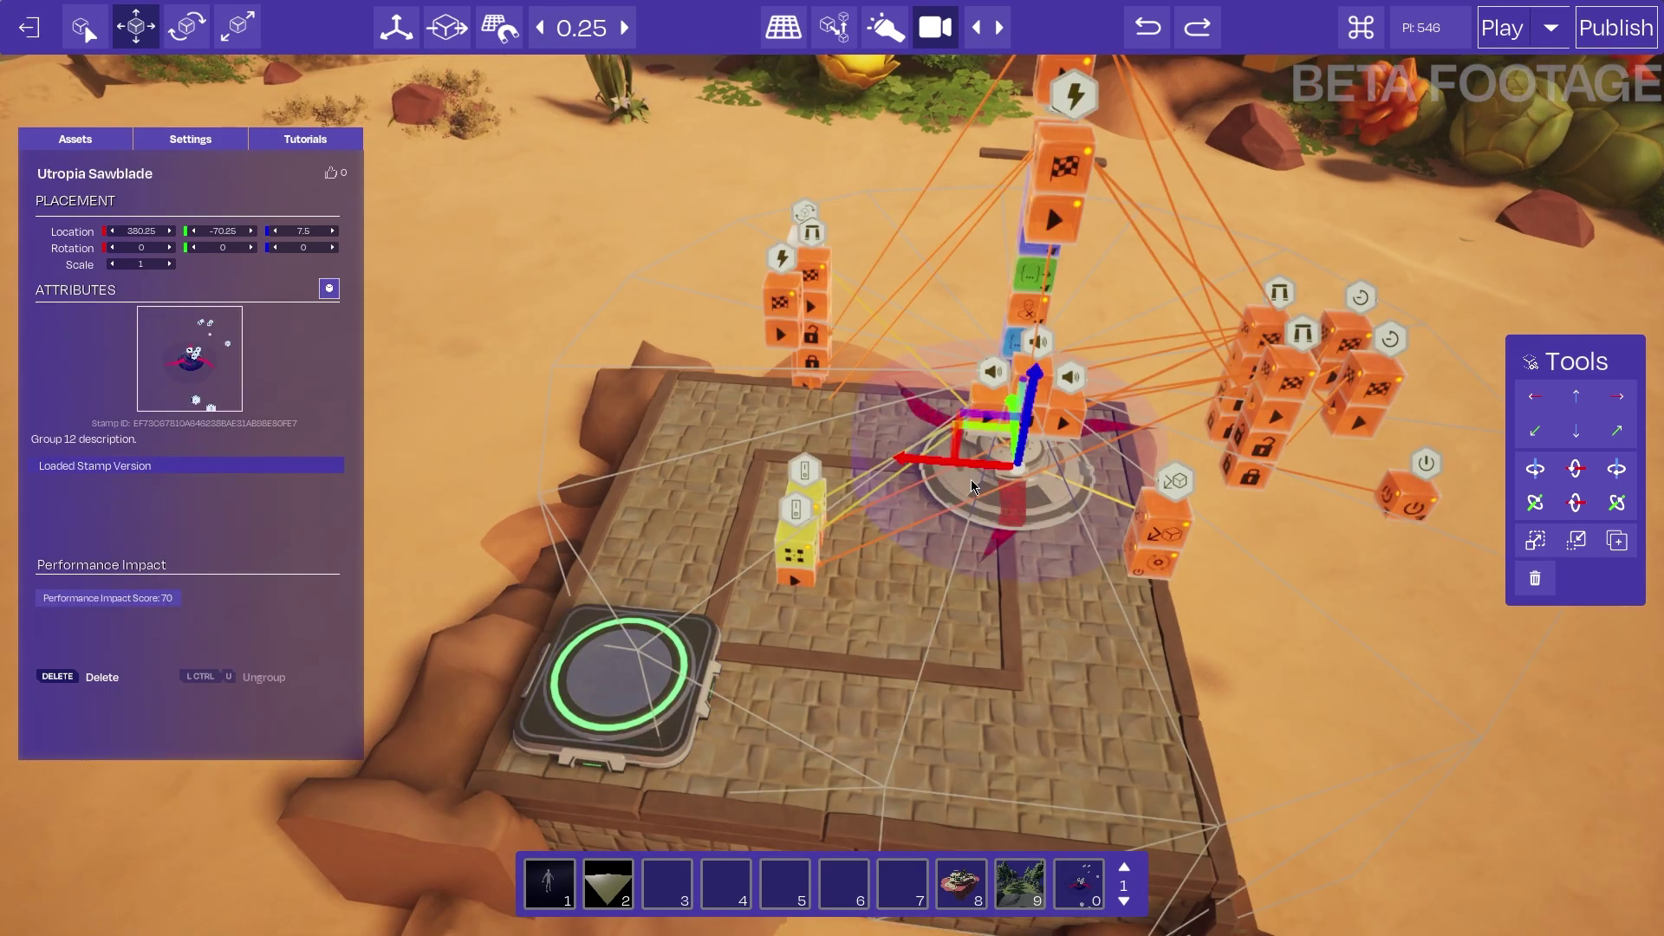
left_click(612, 665)
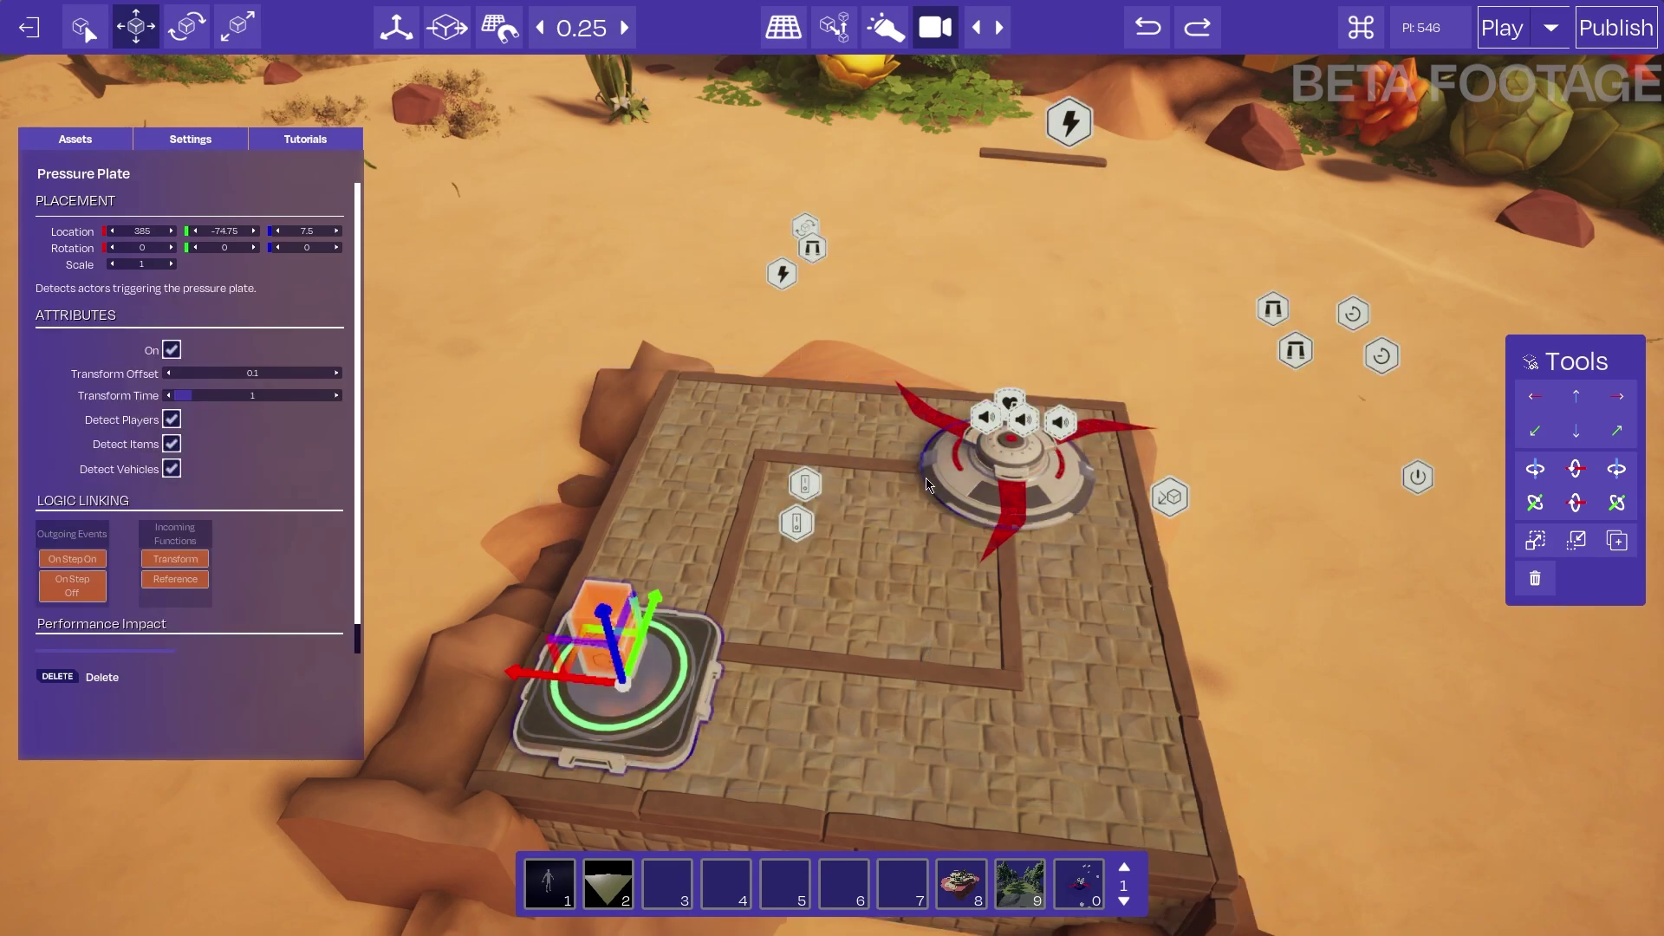
left_click(976, 483)
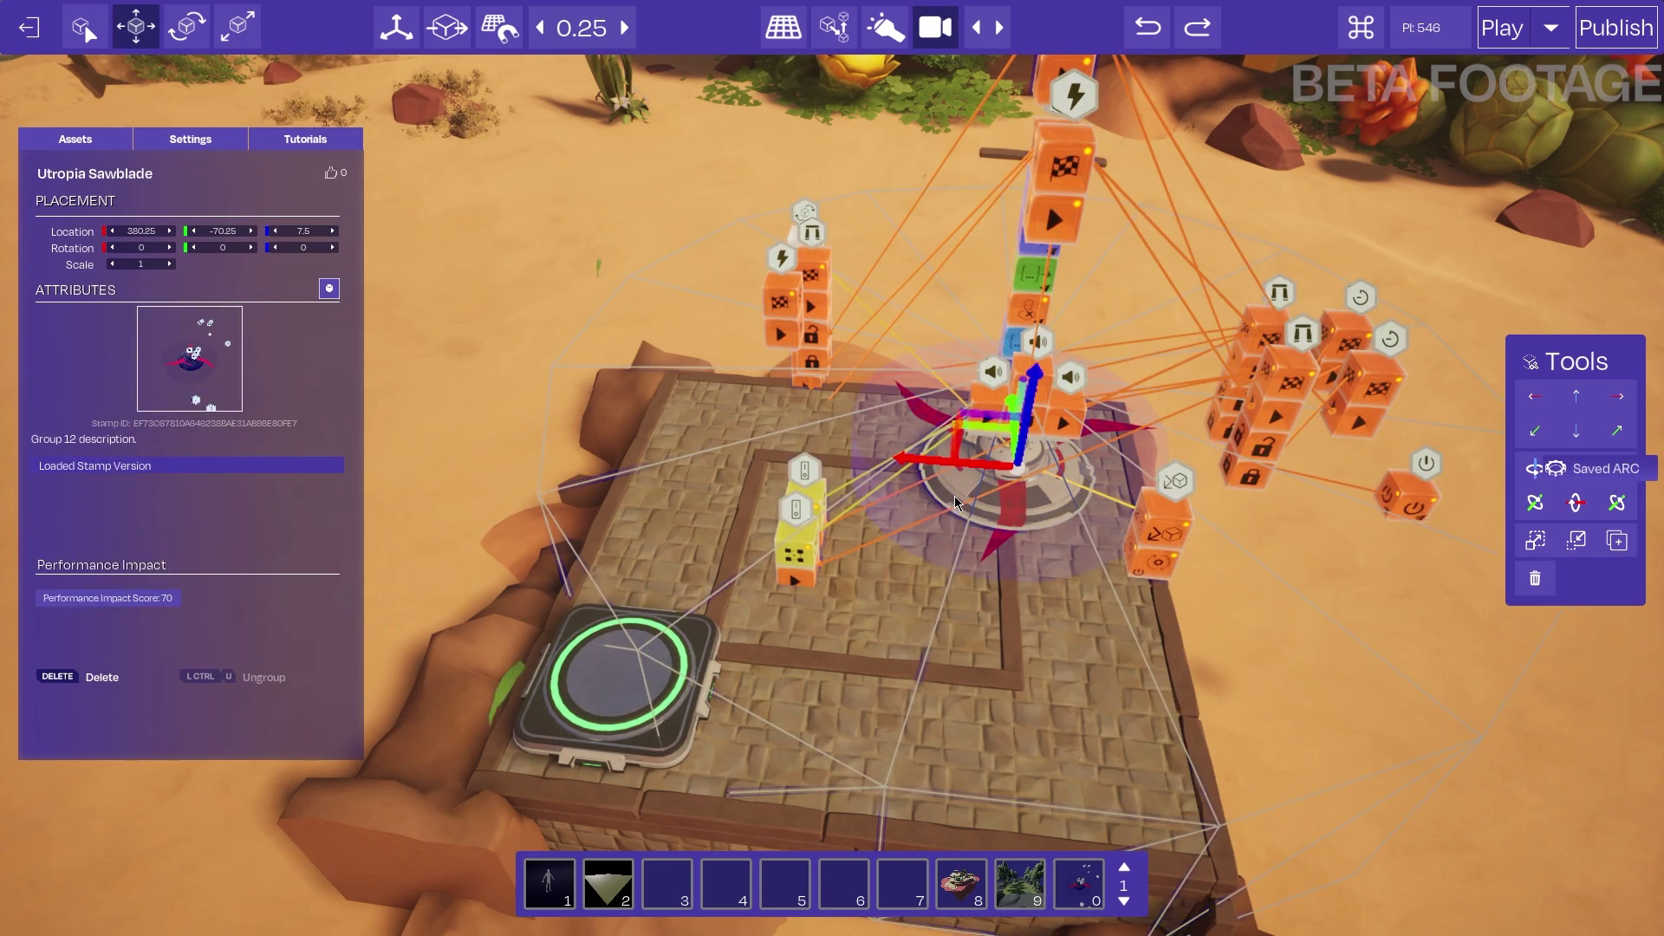
left_click(664, 665)
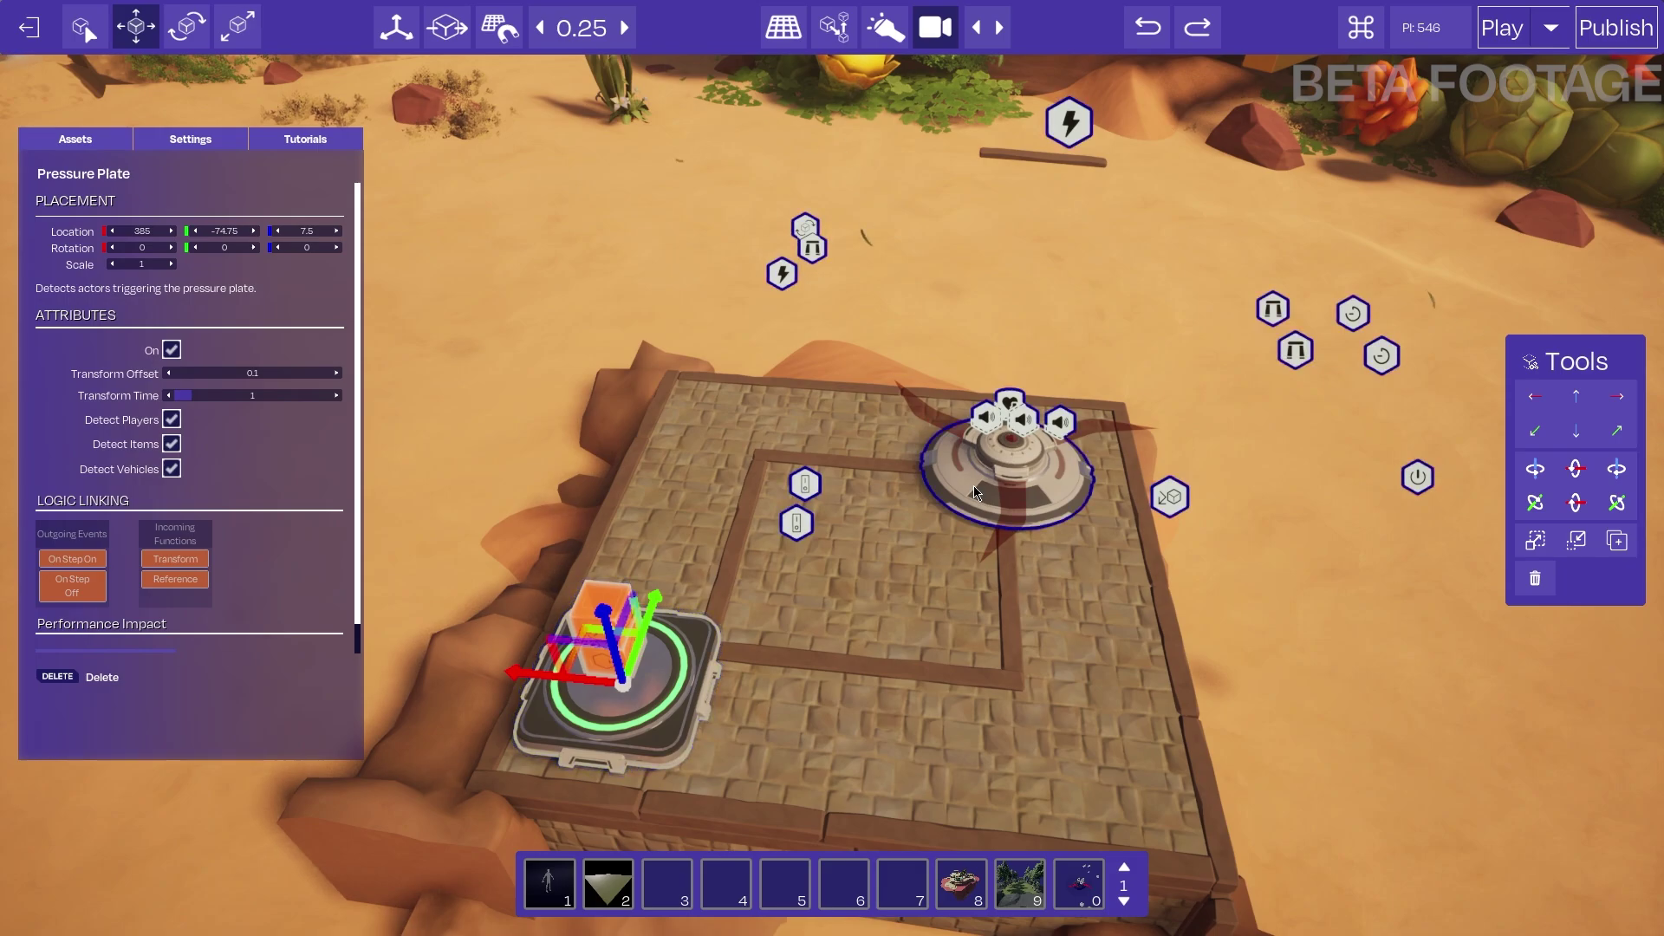
Duplicate the Utropia Sawblade group and place the copy beside the platform, at 390.75 along the red axis
left_click(974, 493)
left_click_drag(934, 459, 285, 400, "alt")
left_click(925, 668)
left_click(686, 495)
left_click(673, 655)
right_click_drag(672, 655, 696, 679)
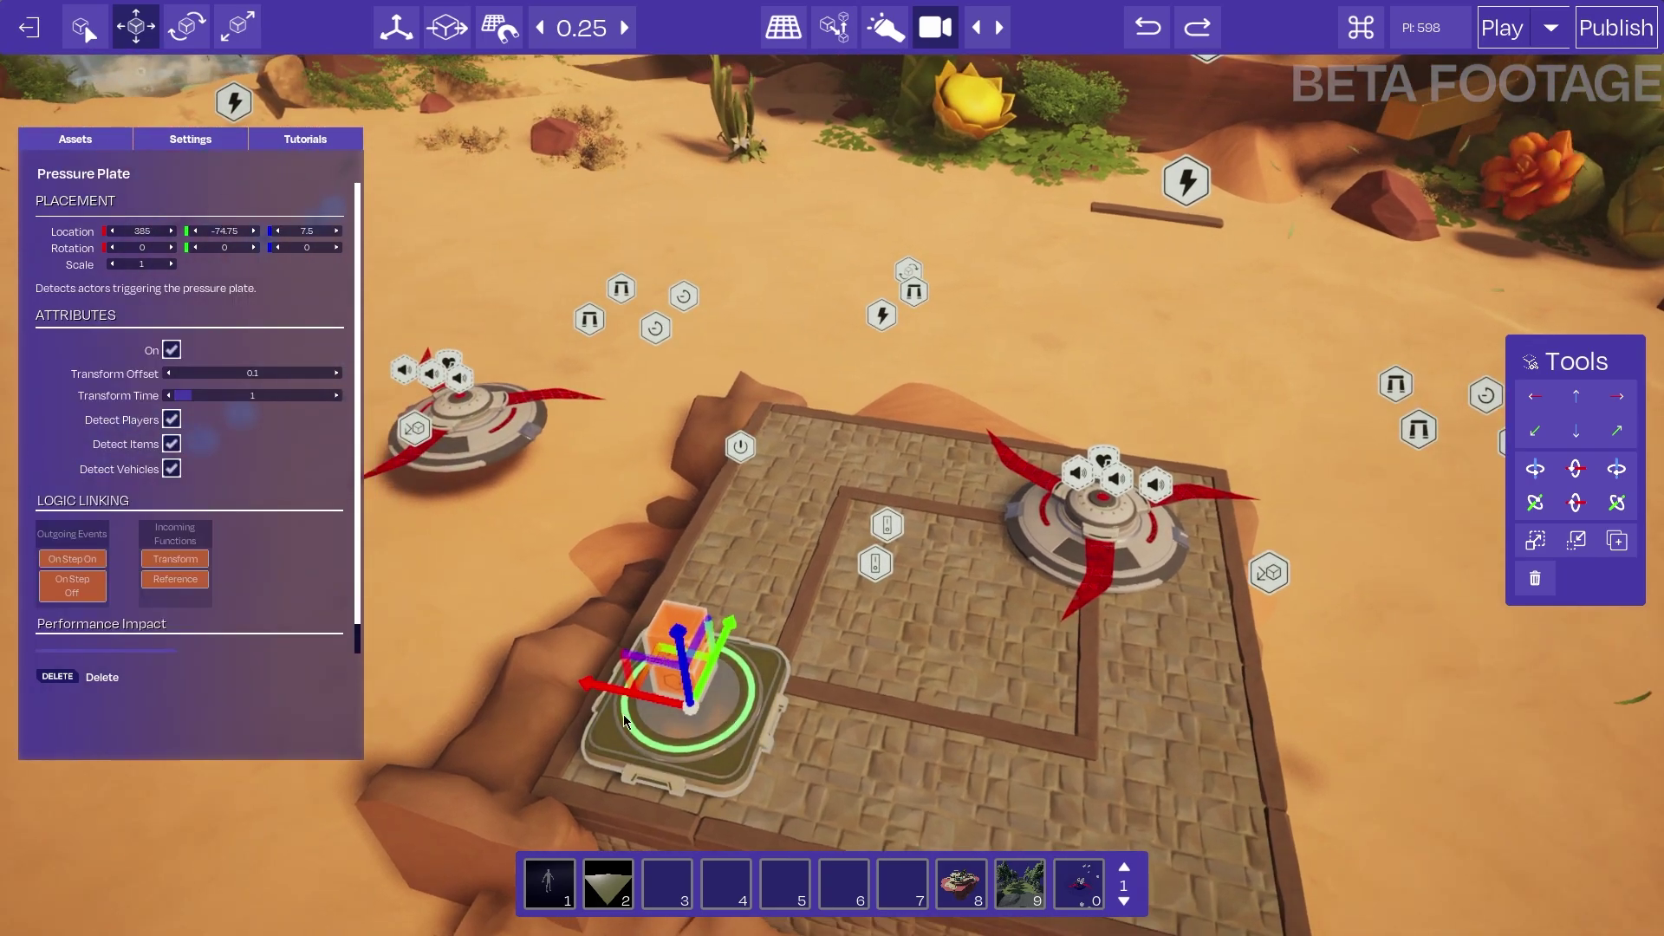
mouse_move(595, 696)
left_mouse_down("alt")
mouse_move(689, 718)
mouse_move(579, 691)
mouse_move(594, 696)
left_mouse_up("alt")
key("Delete")
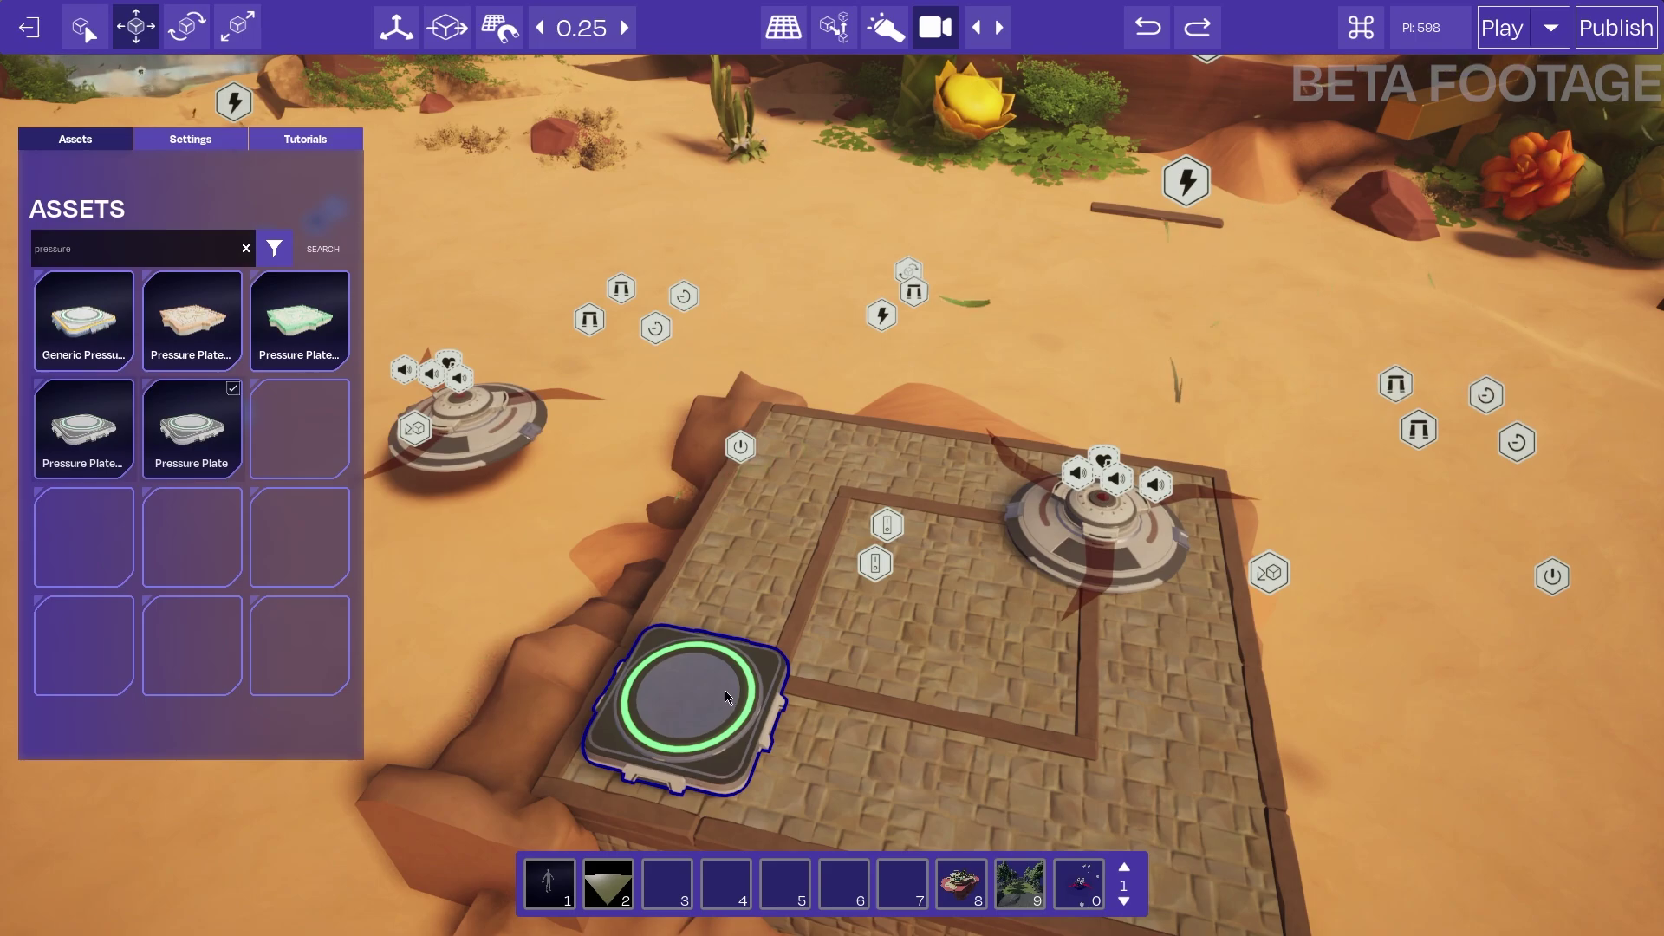
Examine the Pressure Plate and both Utropia Sawblade groups by selecting them in turn, including the platform group's editing option
left_click(721, 686)
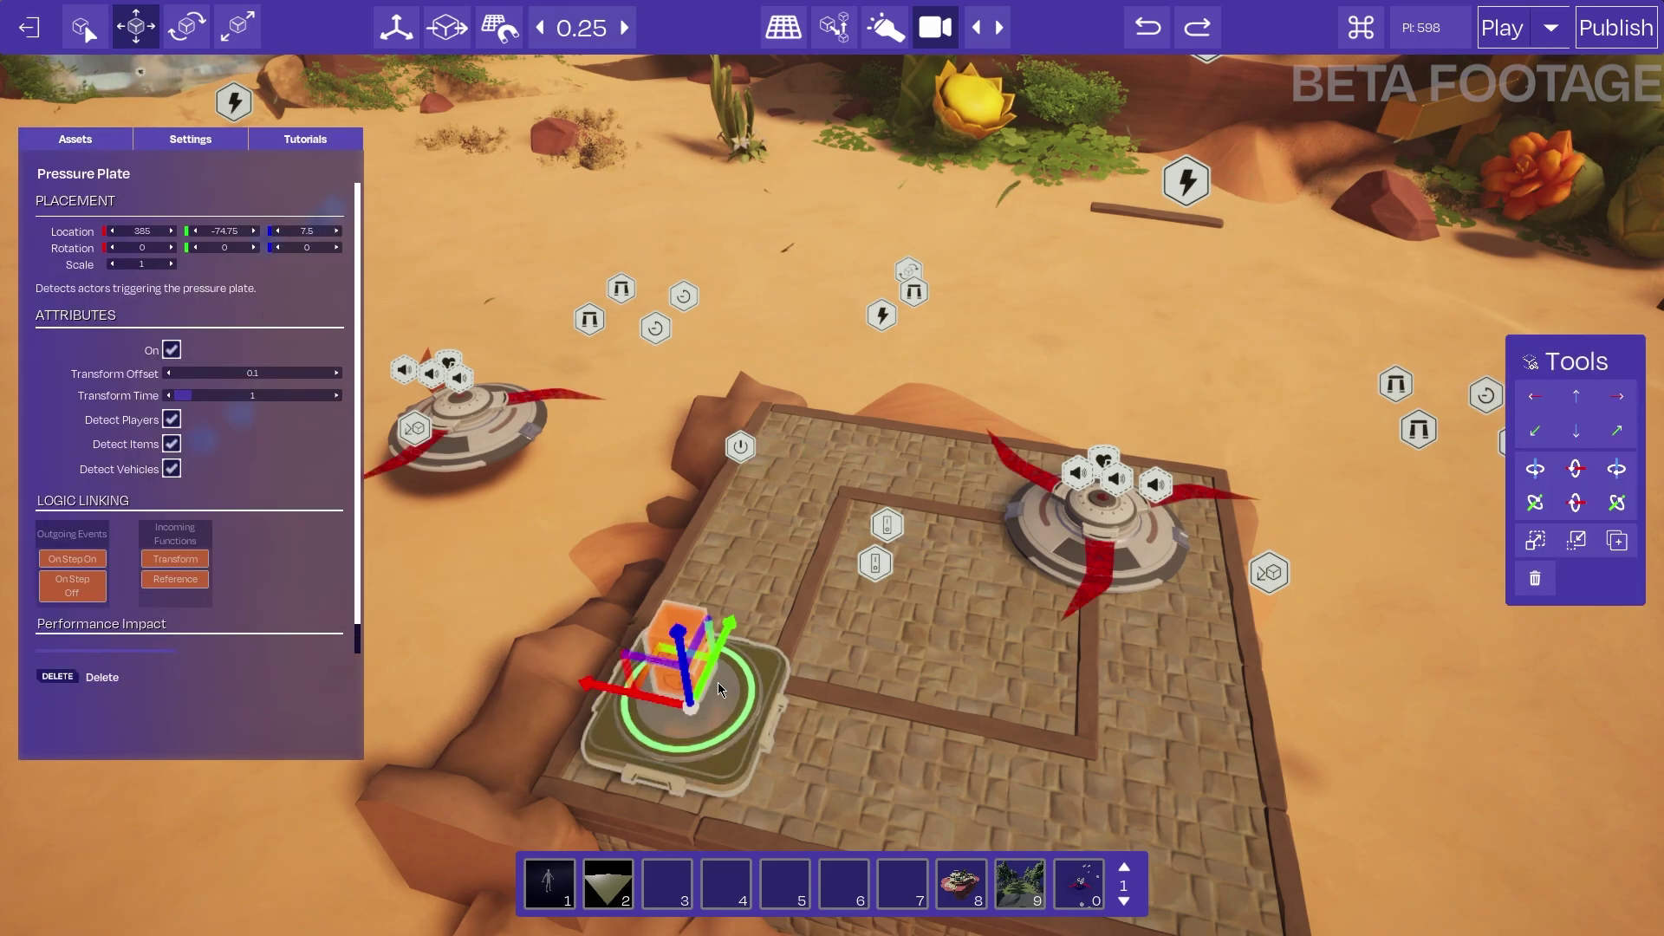
left_click(507, 437)
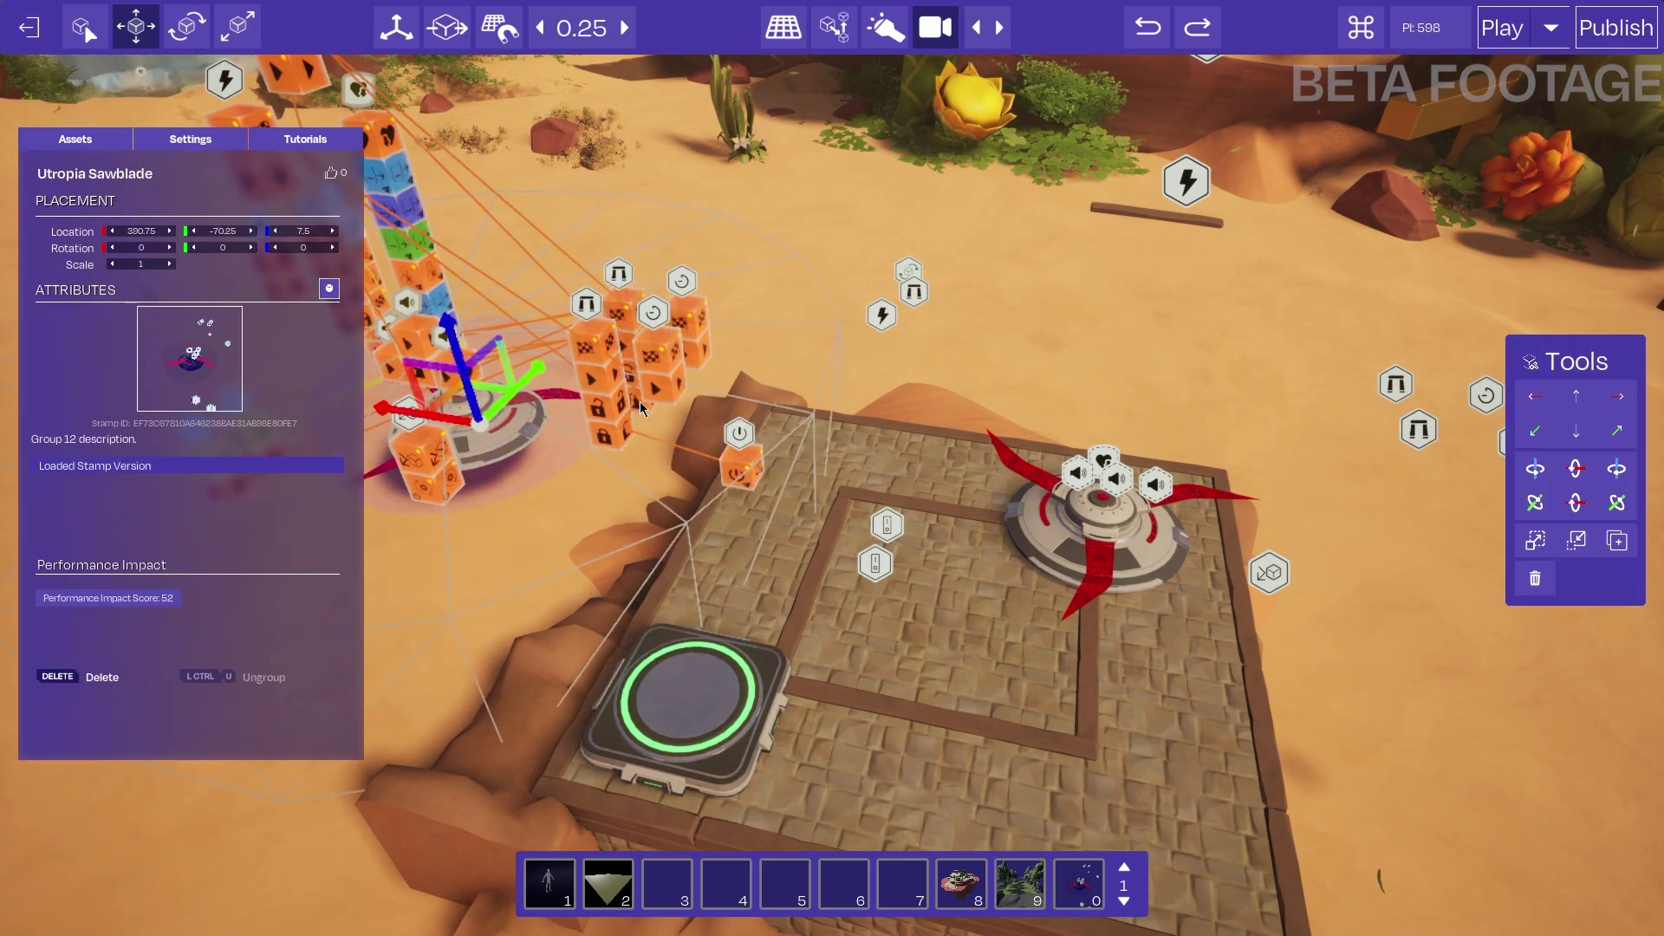
left_click(1029, 505)
right_click_drag(1029, 510, 993, 531)
left_click(723, 689)
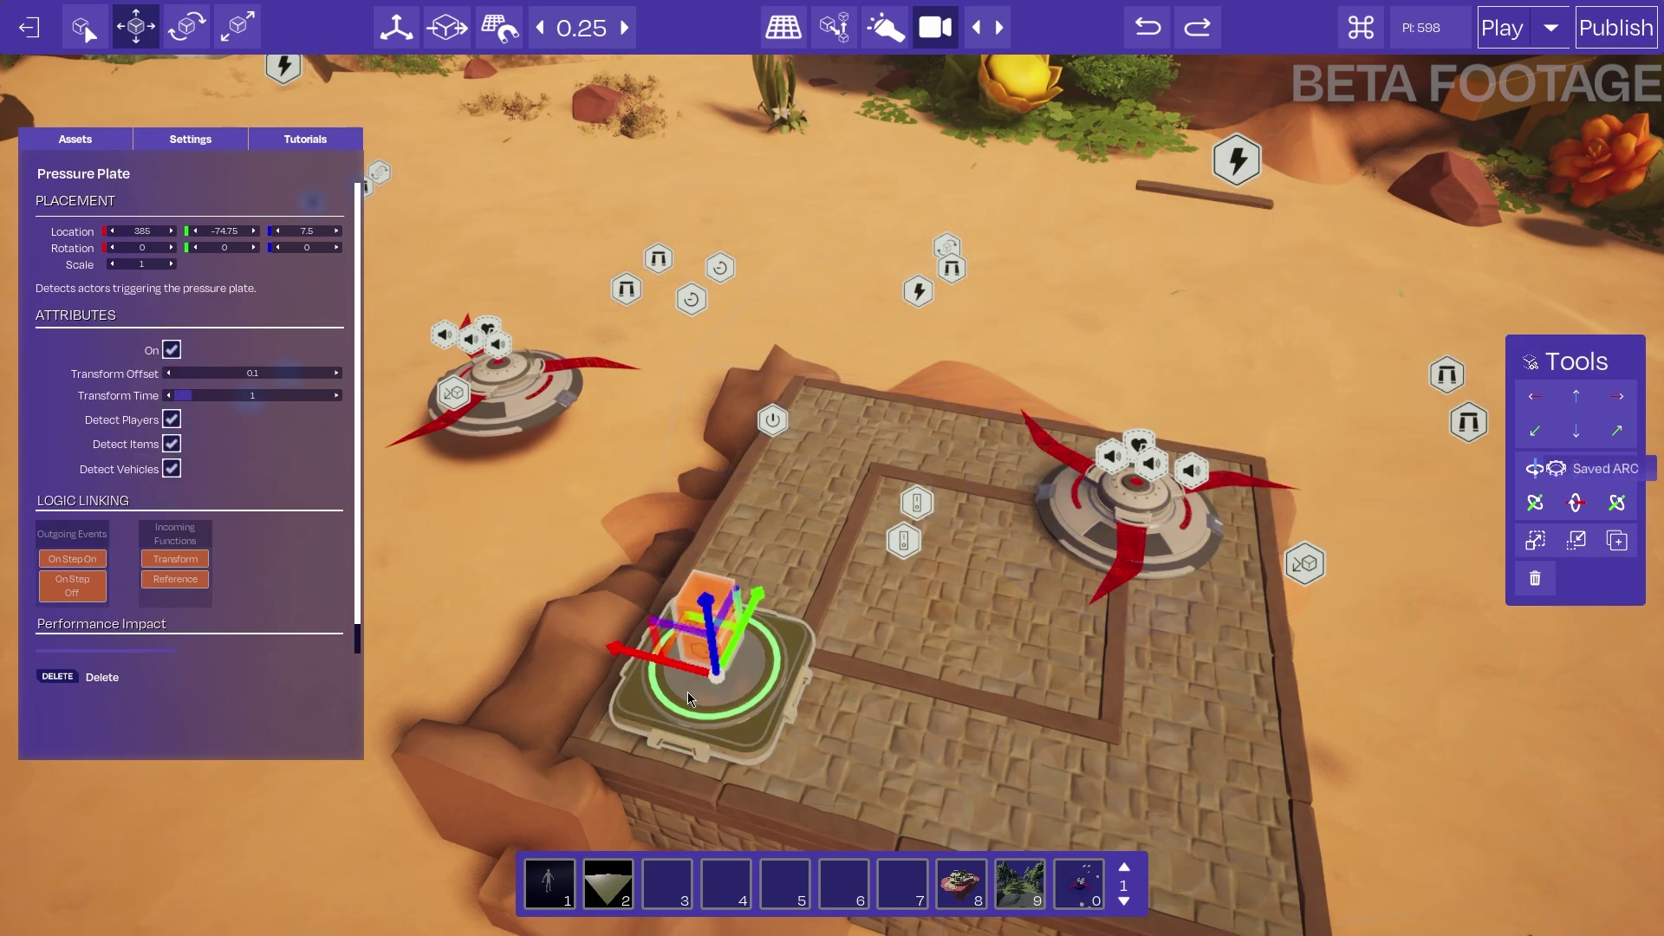
left_click(1227, 505)
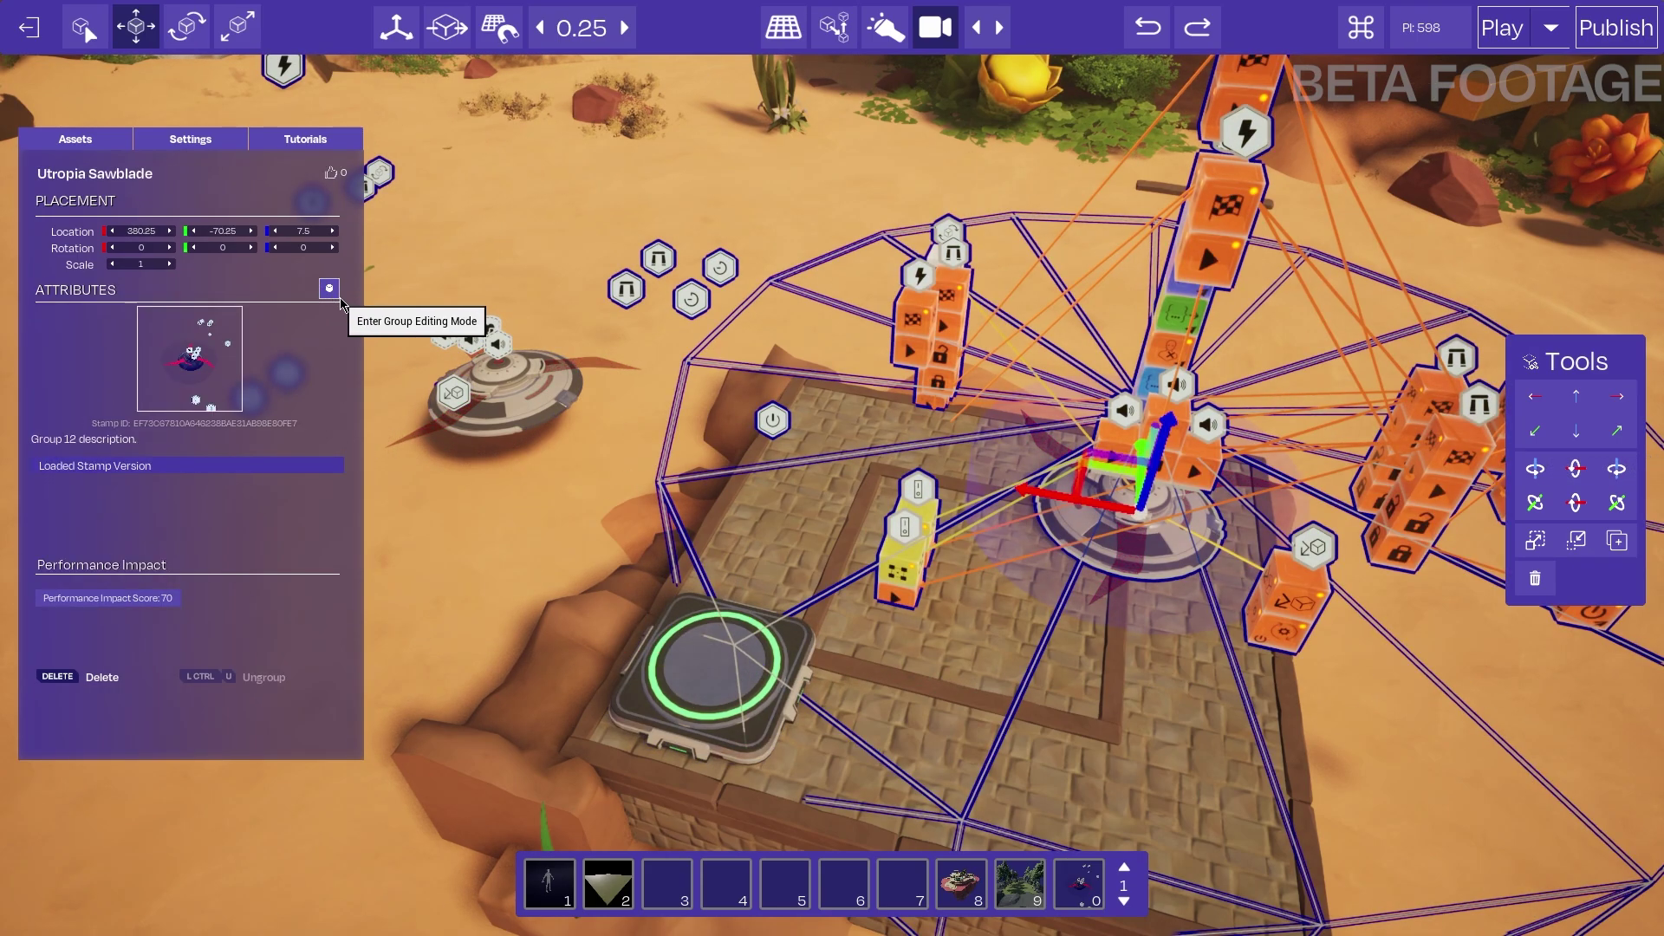
left_click(724, 672)
left_click(1110, 537)
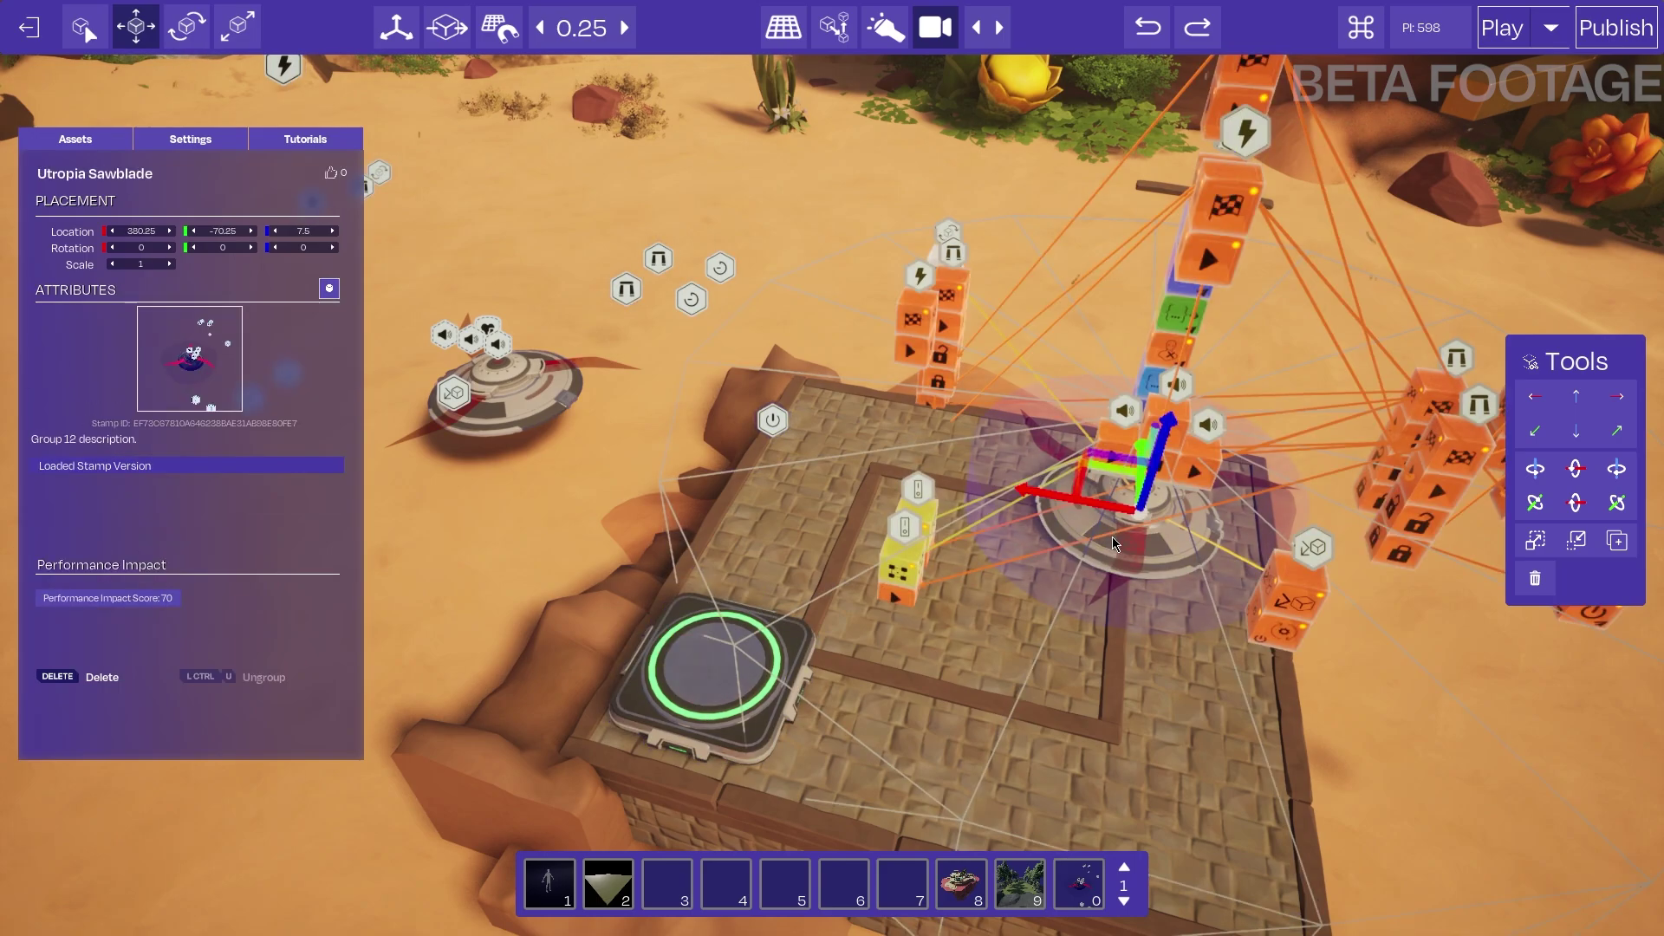
Inspect the Pressure Plate, the platform sawblade's Floor Blade and audio emitter node, and the copied sawblade by selecting them individually
left_click(690, 669)
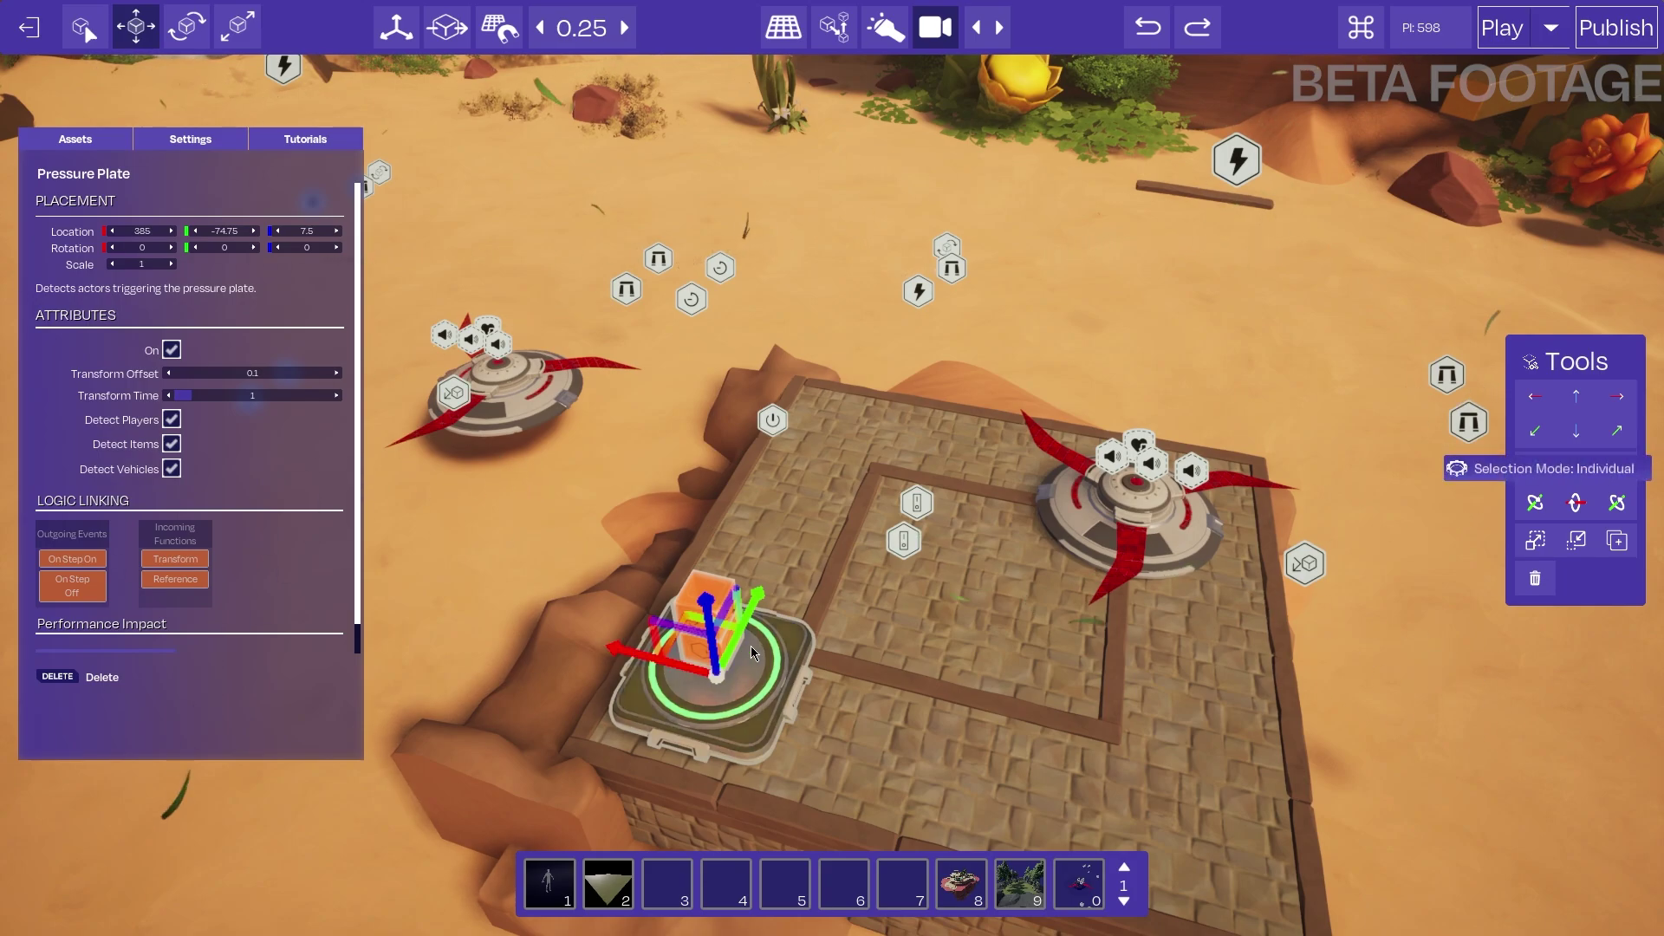
right_click_drag(767, 728, 867, 694)
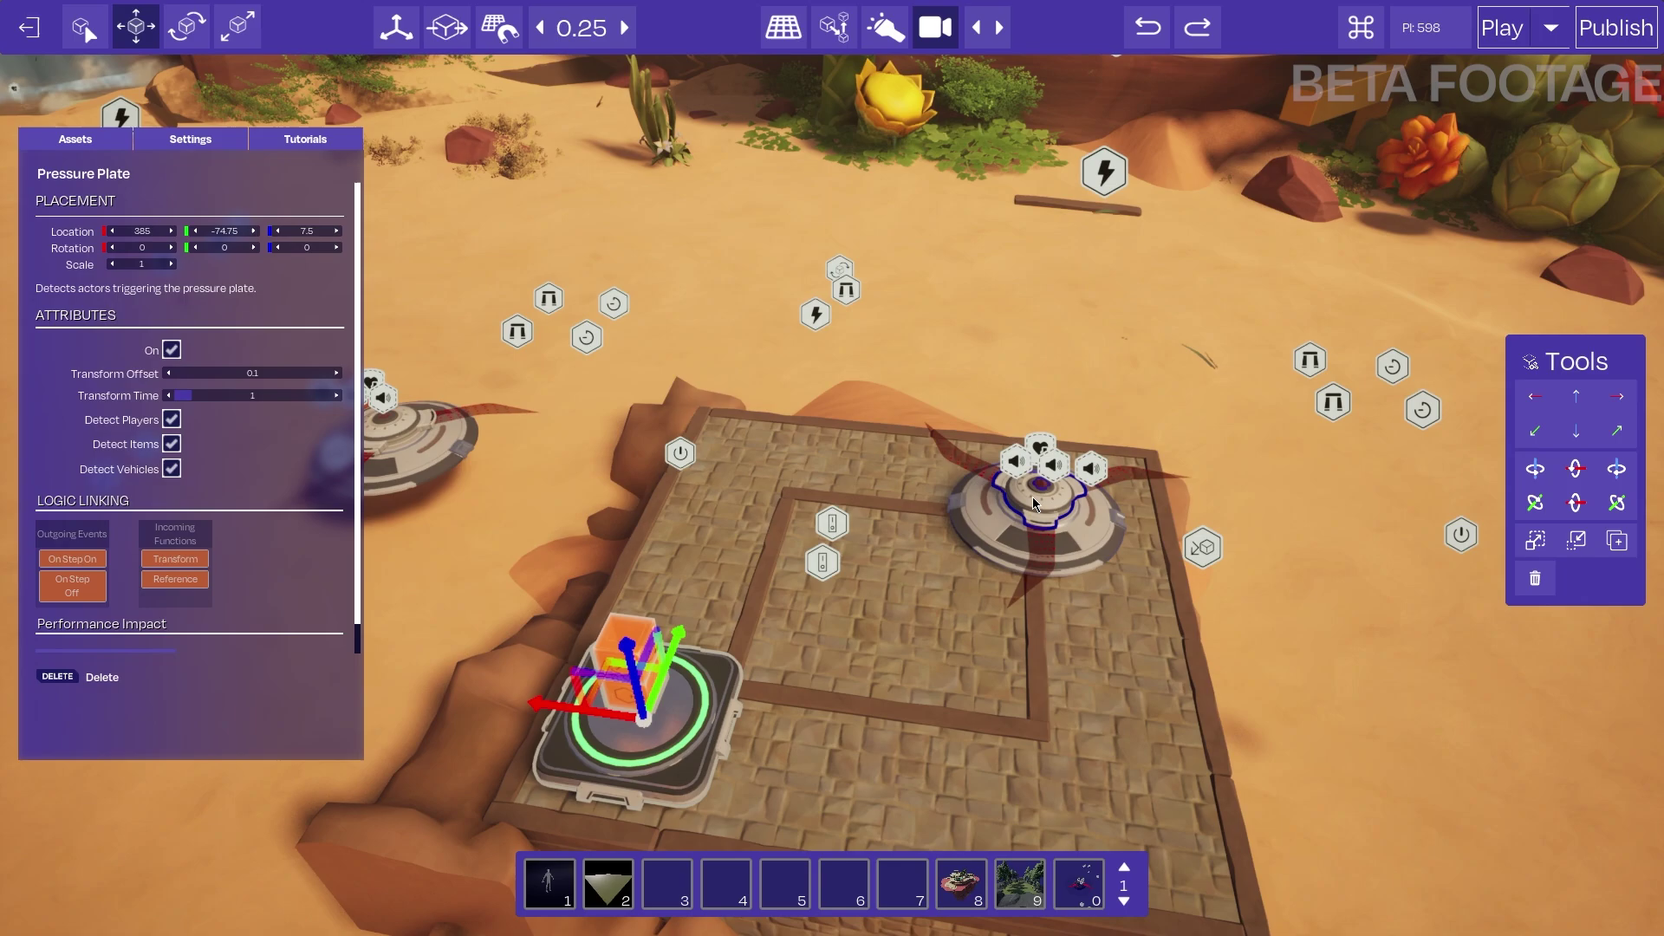
left_click(994, 537)
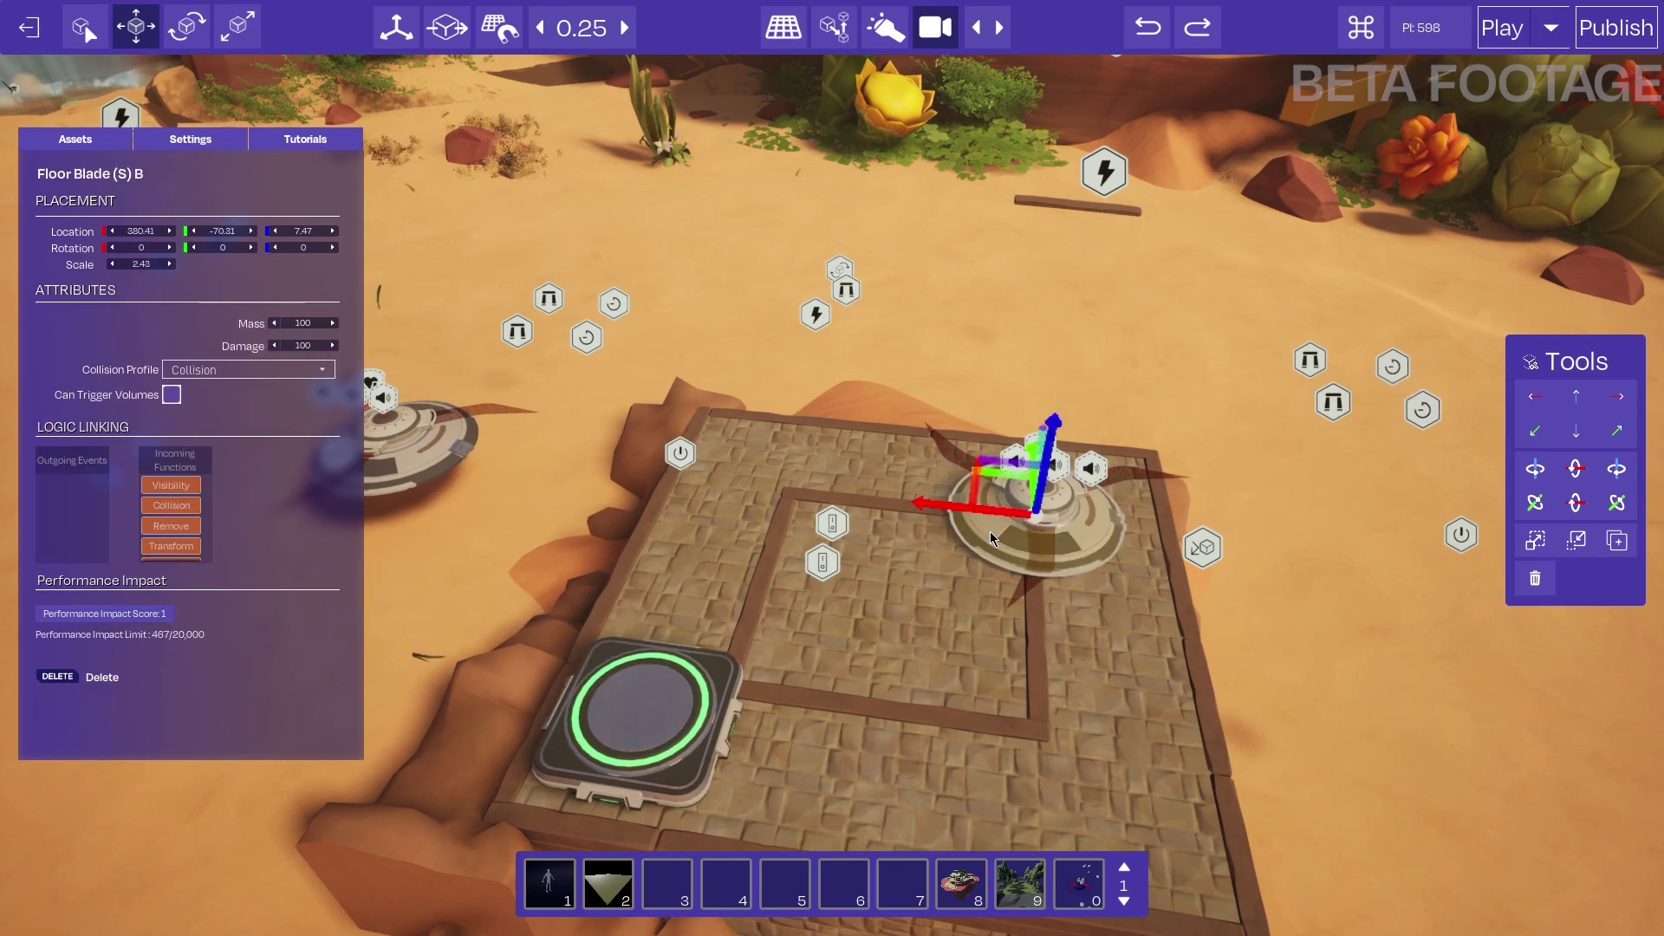
left_click(1093, 478)
right_click_drag(979, 528, 823, 503)
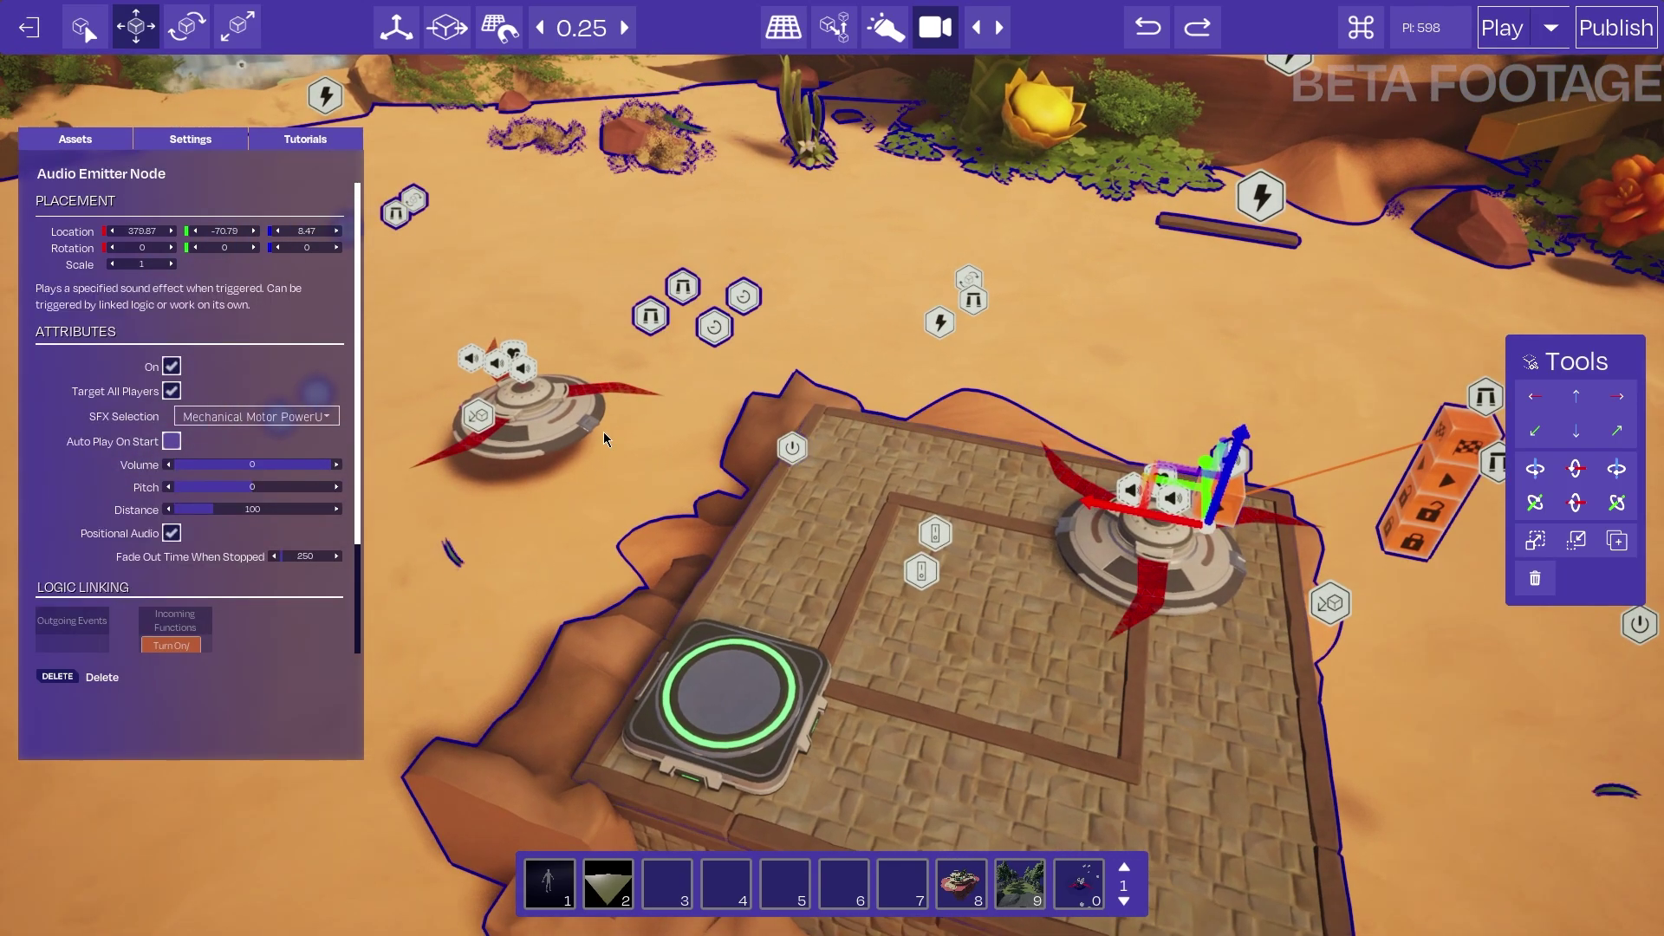
left_click(539, 421)
right_click_drag(724, 245, 762, 202)
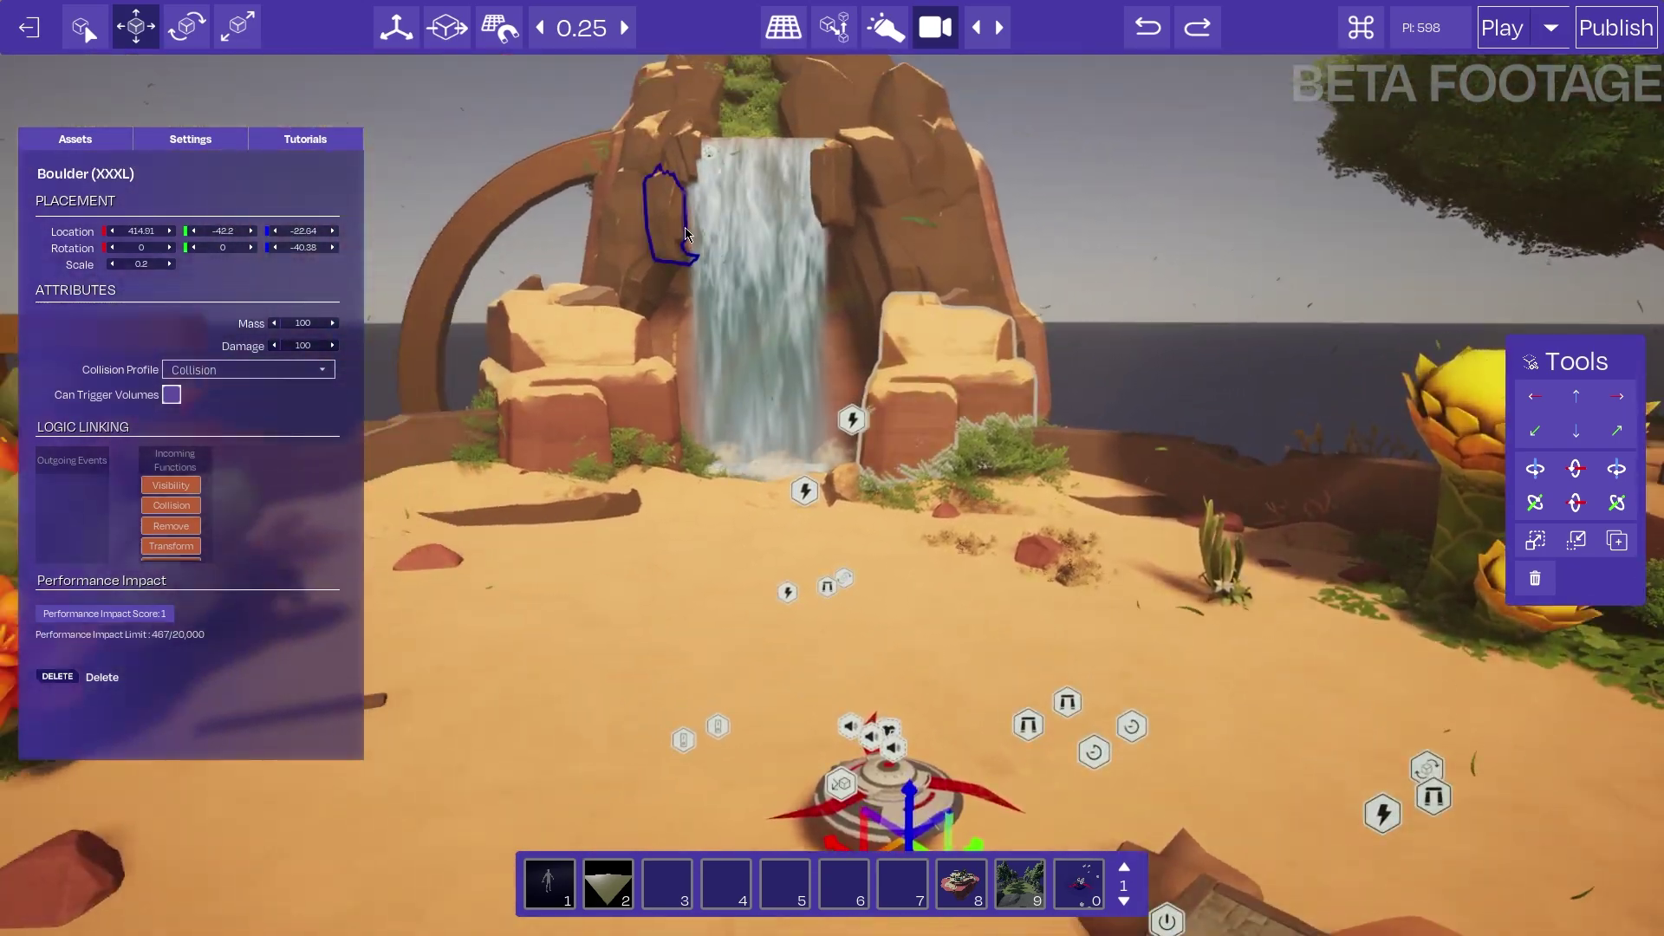
left_click(762, 202)
left_click_drag(762, 202, 689, 186)
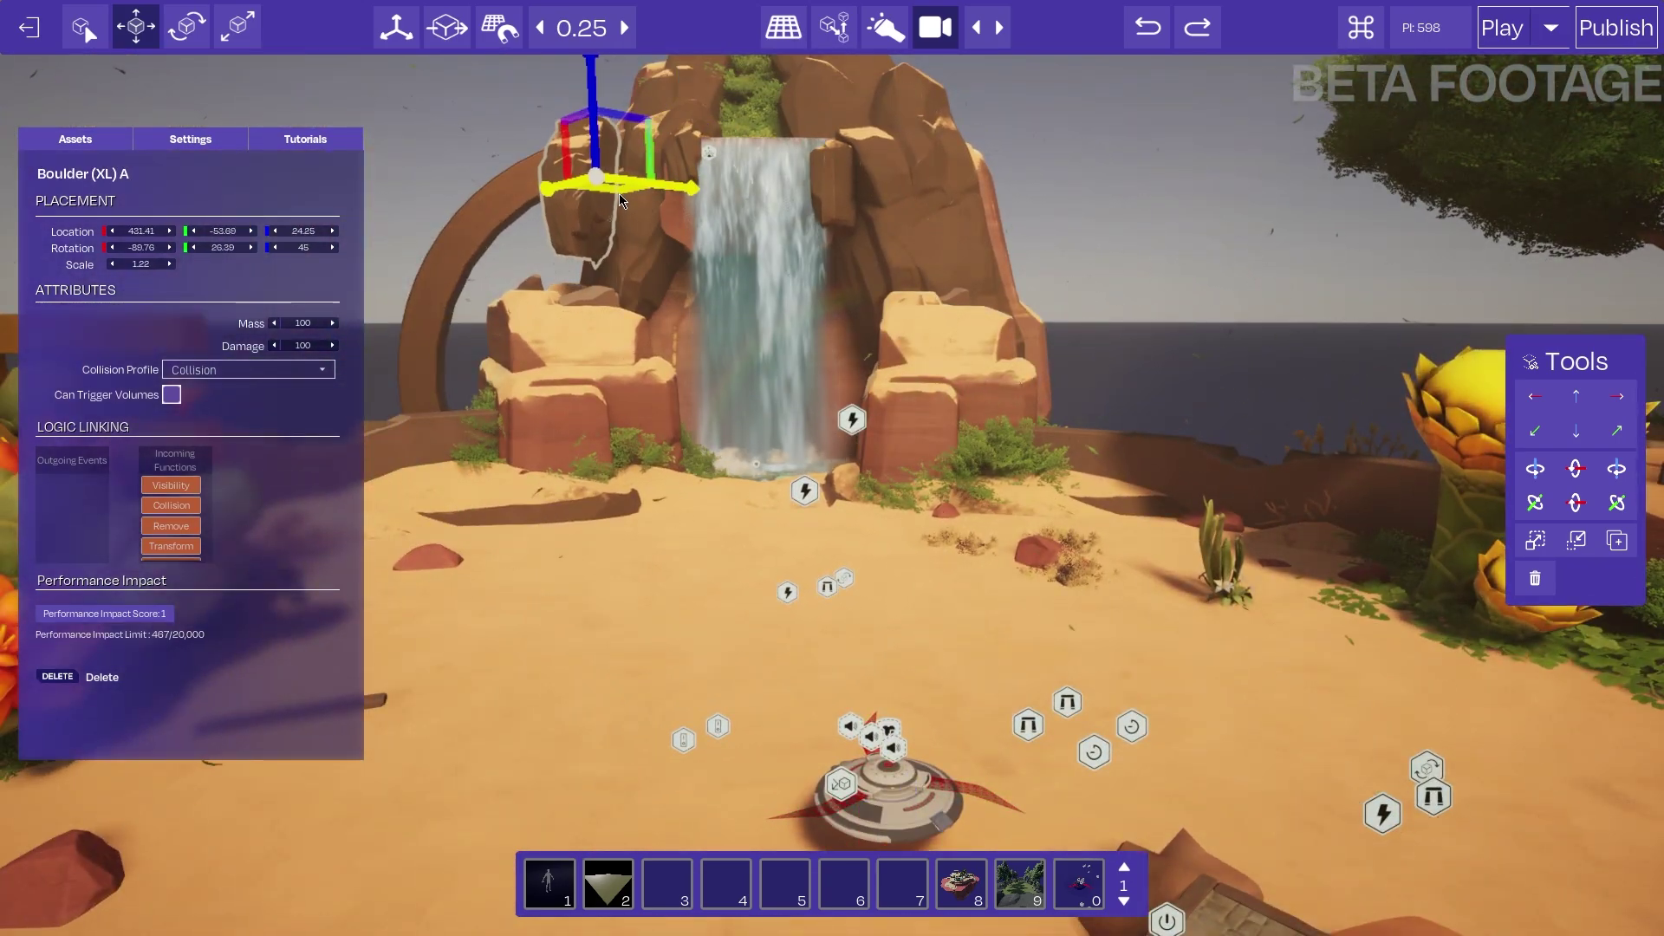
left_click(1148, 30)
Link the Pressure Plate's On Step On event to the Activate function of the platform sawblade's Trigger Node
right_click_drag(778, 477, 794, 509)
left_click(808, 605)
right_click_drag(808, 605, 1037, 276)
key("s")
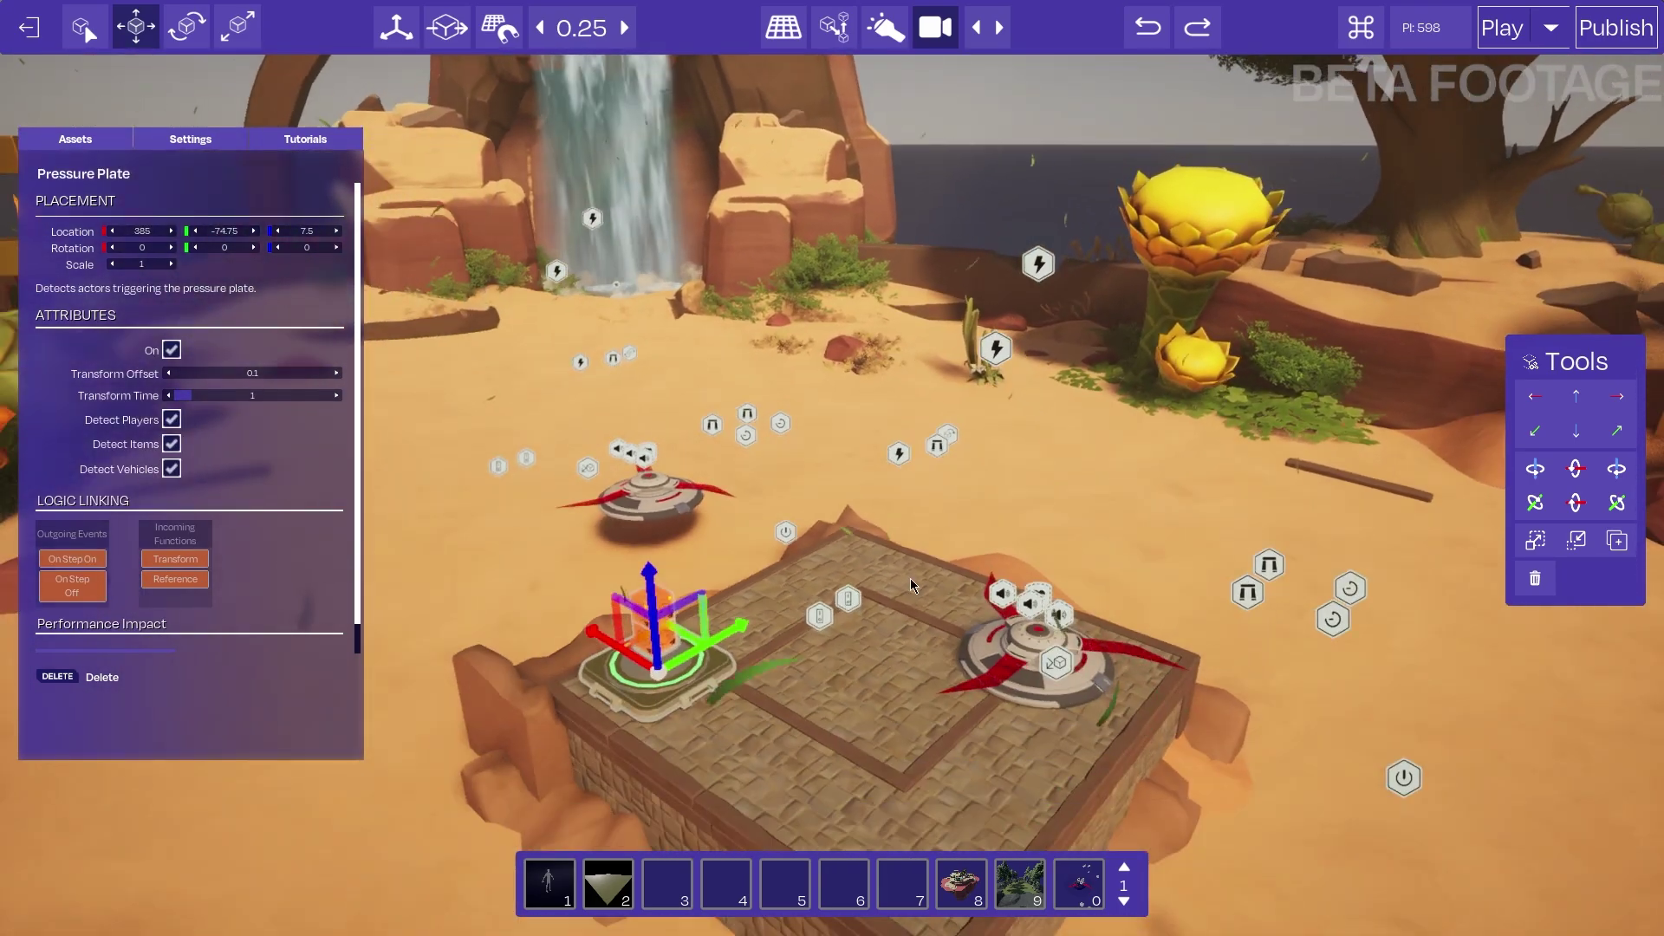
left_click(1038, 267, "shift")
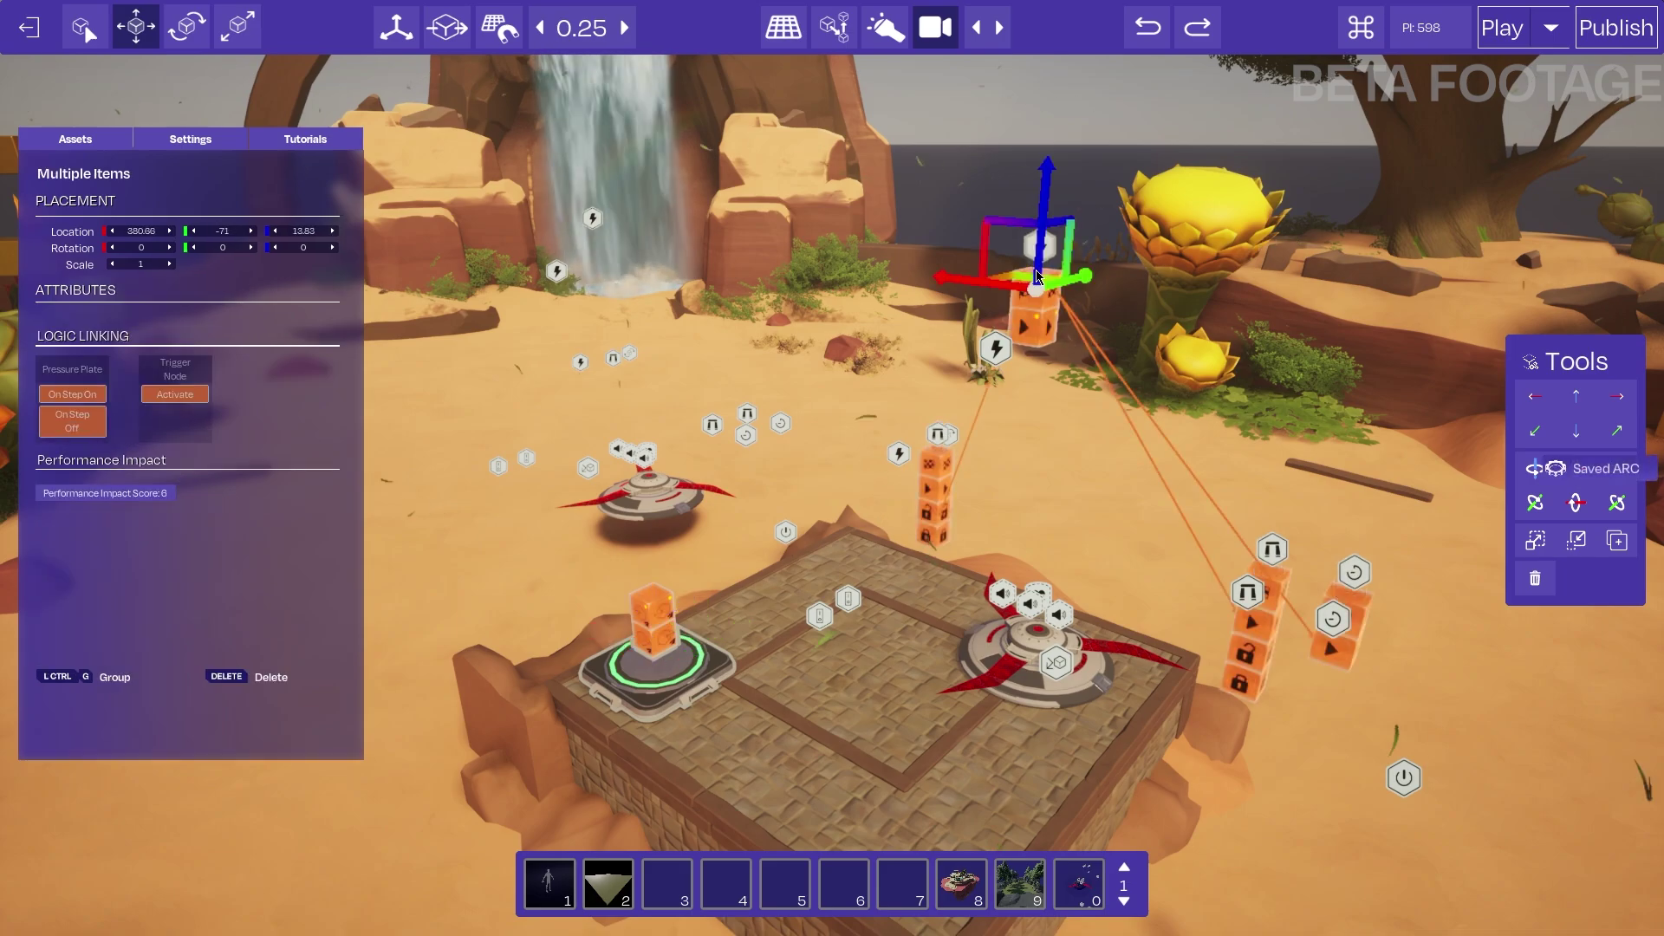
left_click(89, 402)
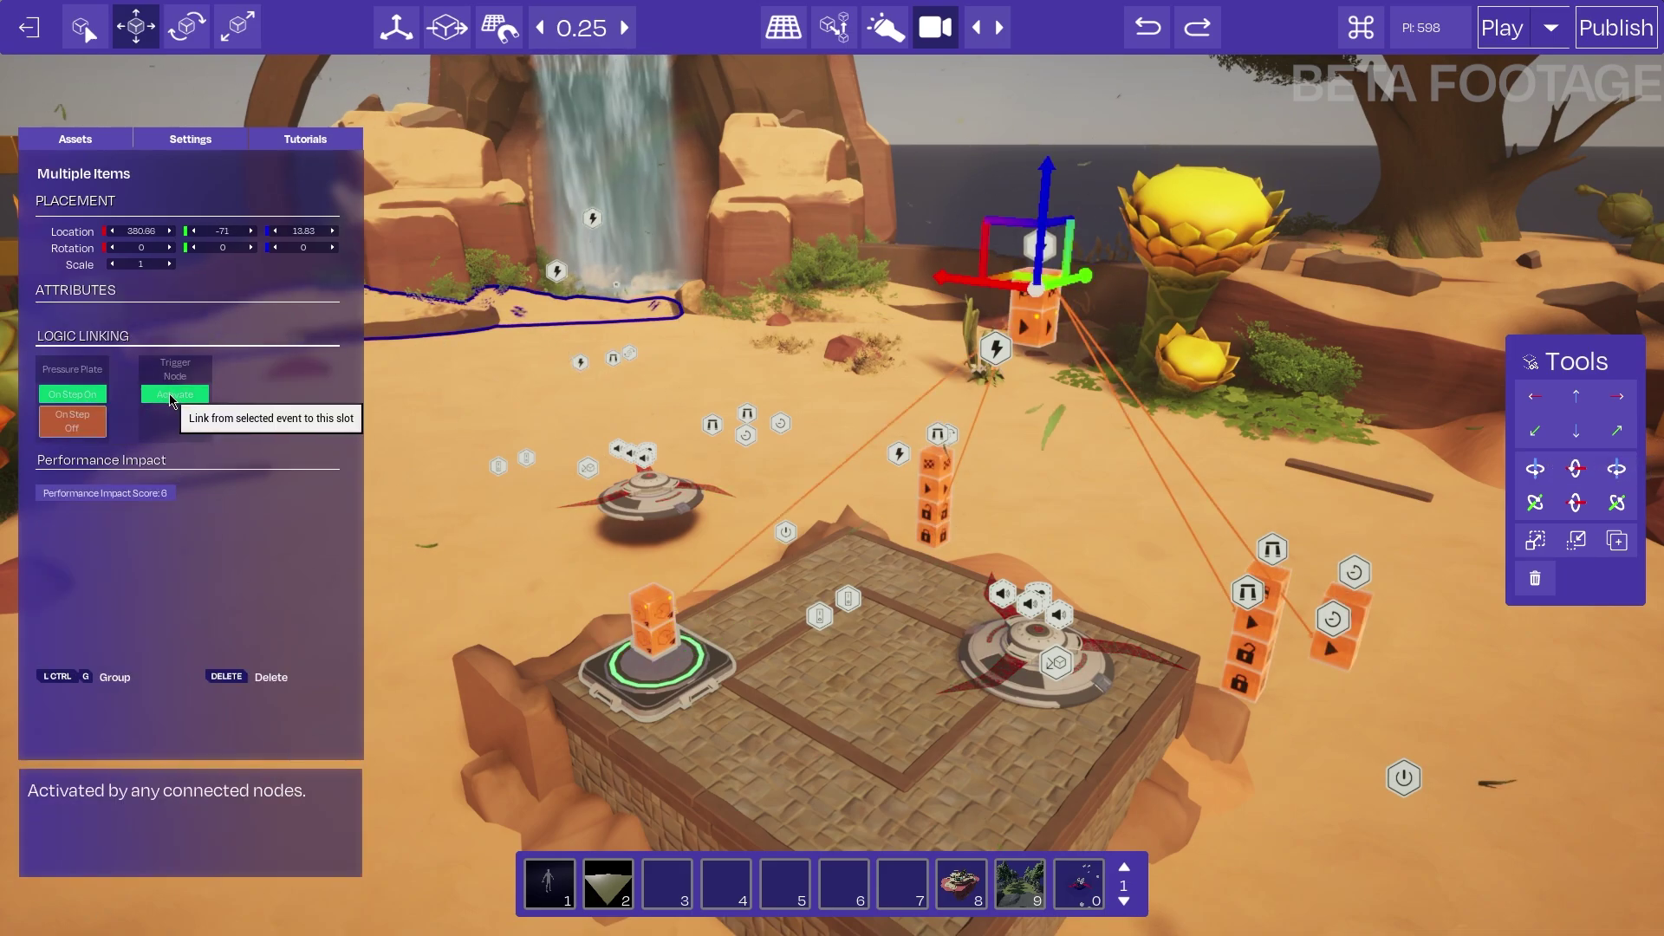
Link the Pressure Plate's On Step On event to the Activate function of the copied sawblade's Trigger Node
left_click(612, 682)
left_click(591, 218, "shift")
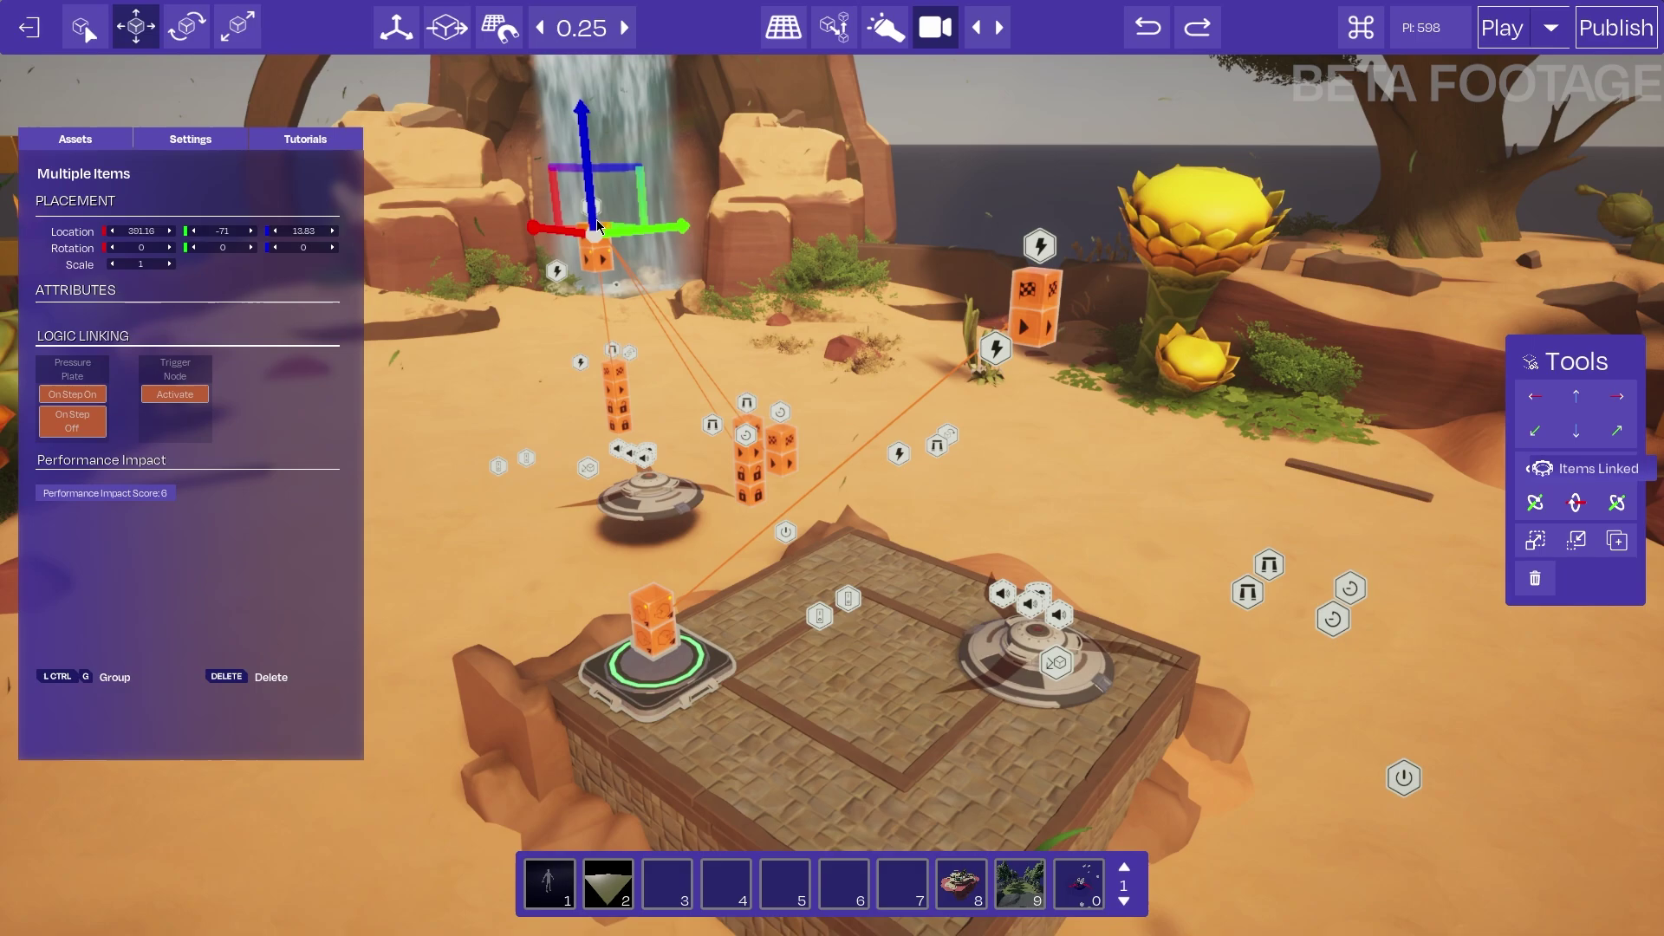
left_click(73, 394)
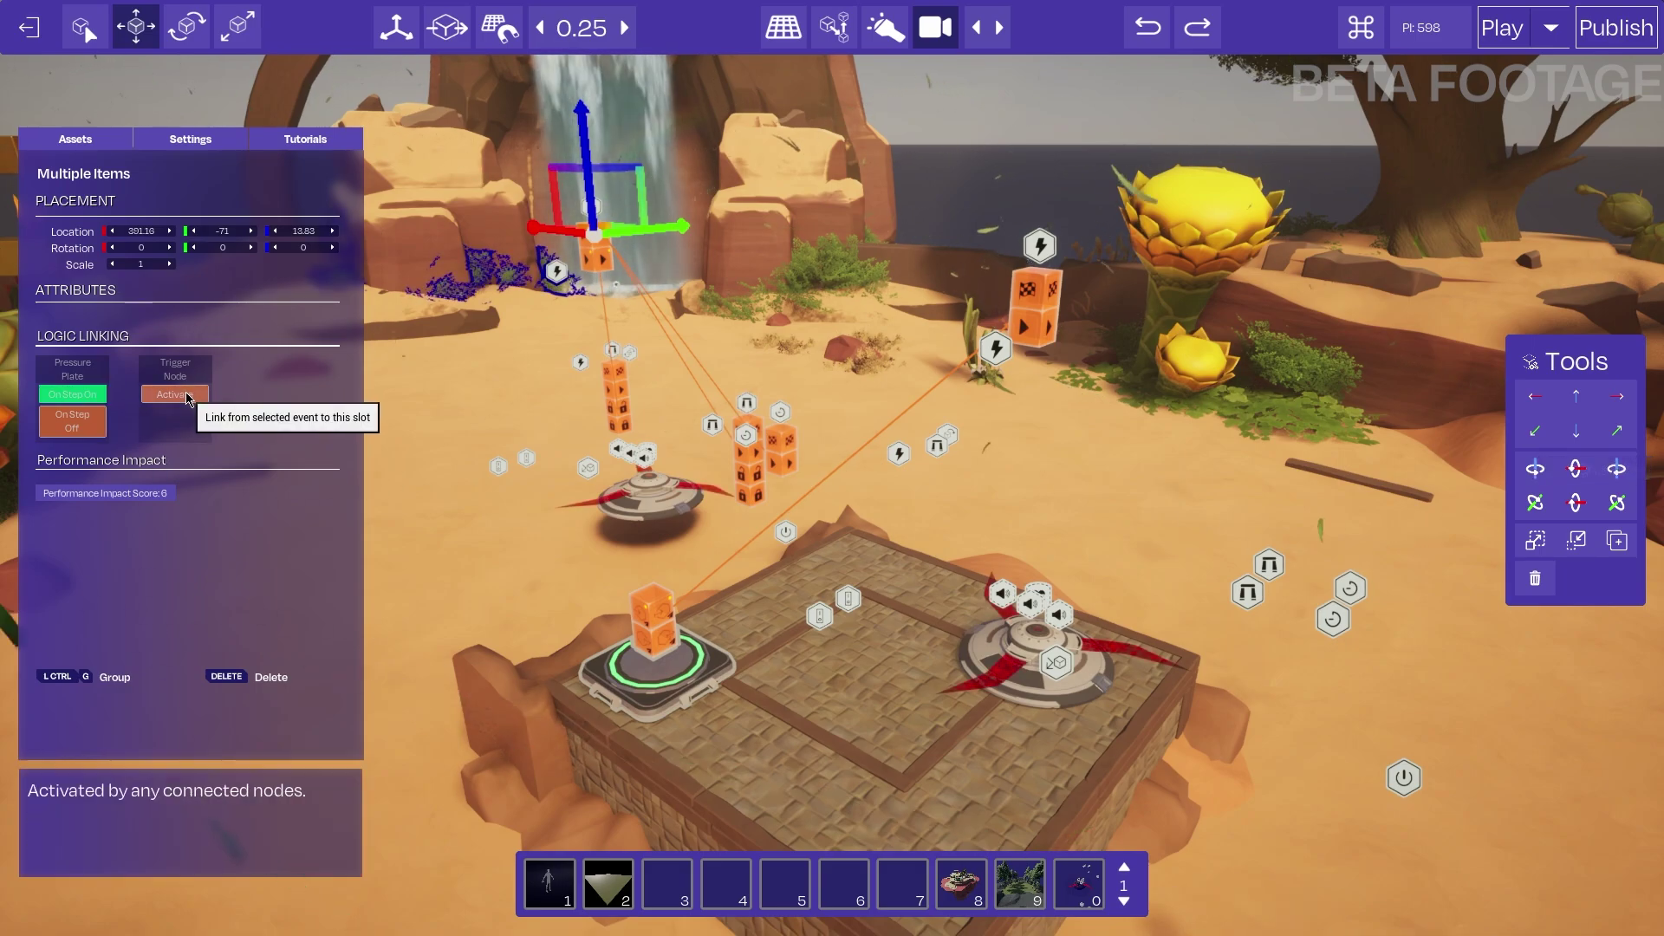
left_click(192, 400)
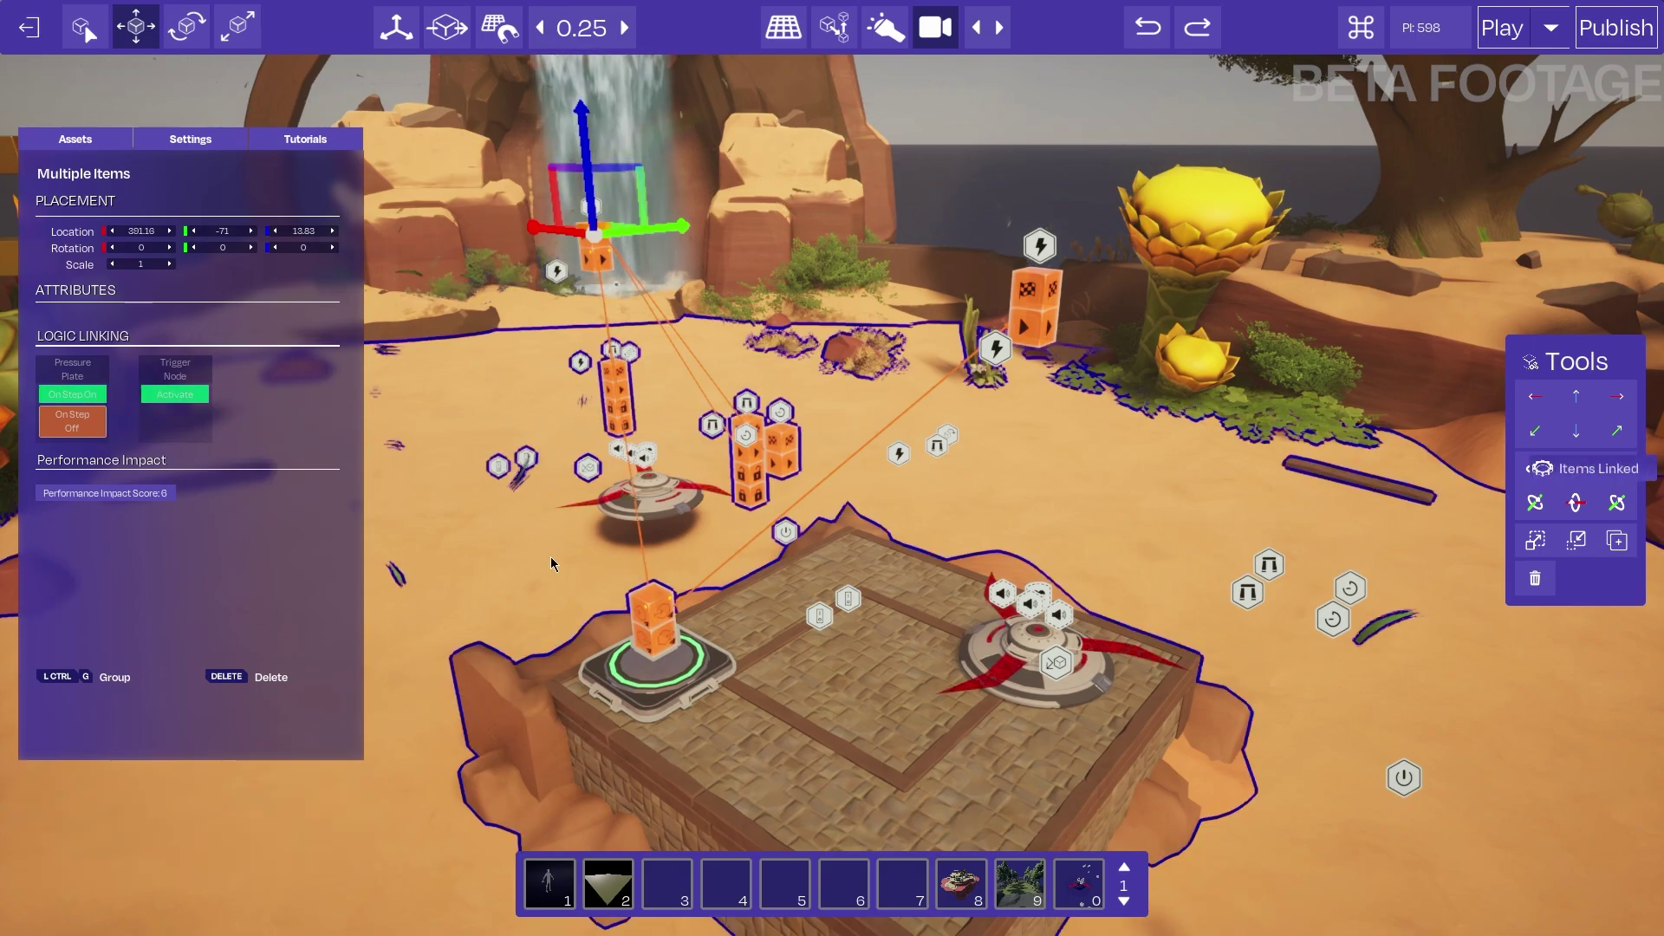
Play-test the linked sawblades by jumping the character around the Pressure Plate
left_click(645, 693)
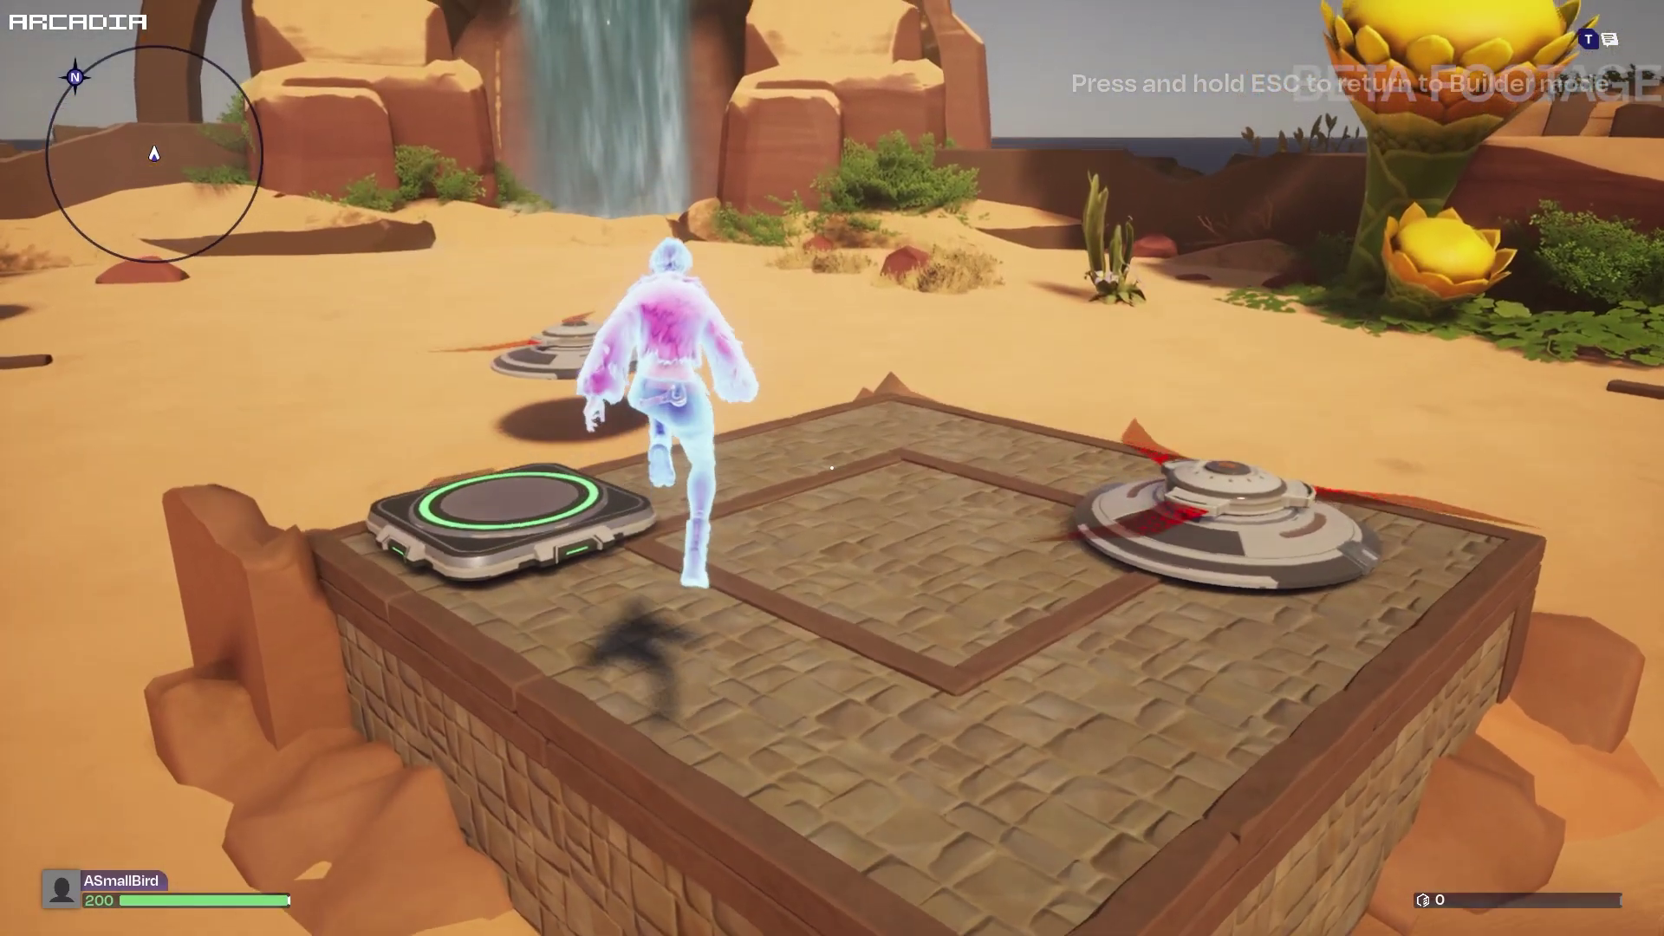
key("space")
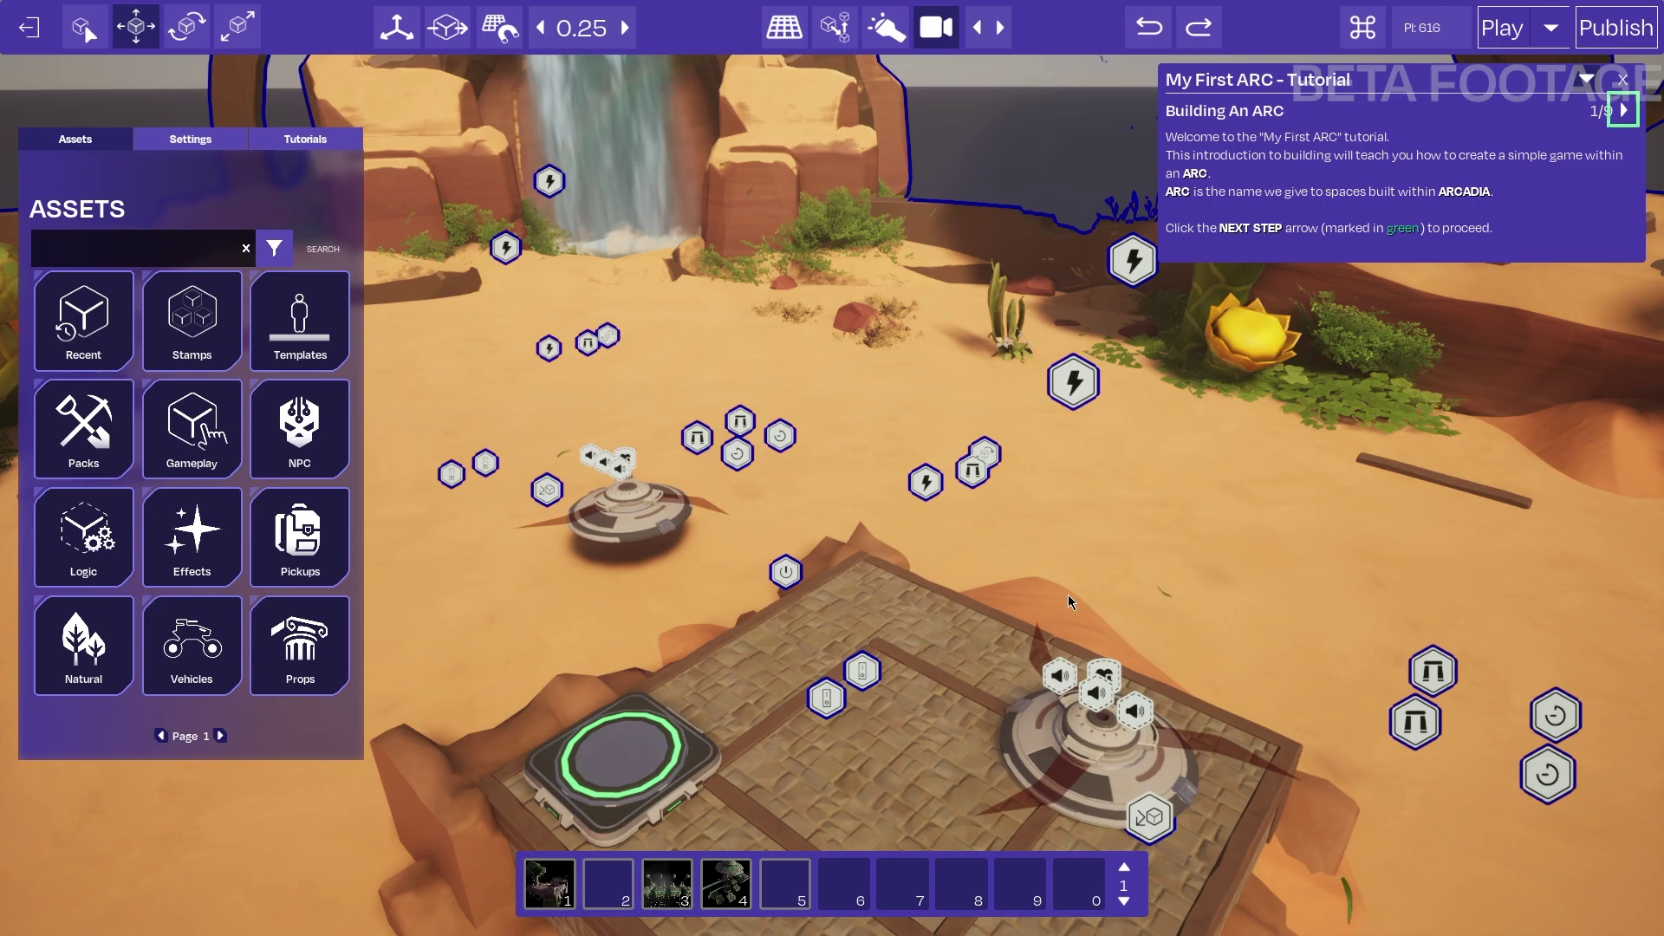
Compare the logic links of the platform sawblade group and its copy by selecting each in turn
left_click(1026, 710)
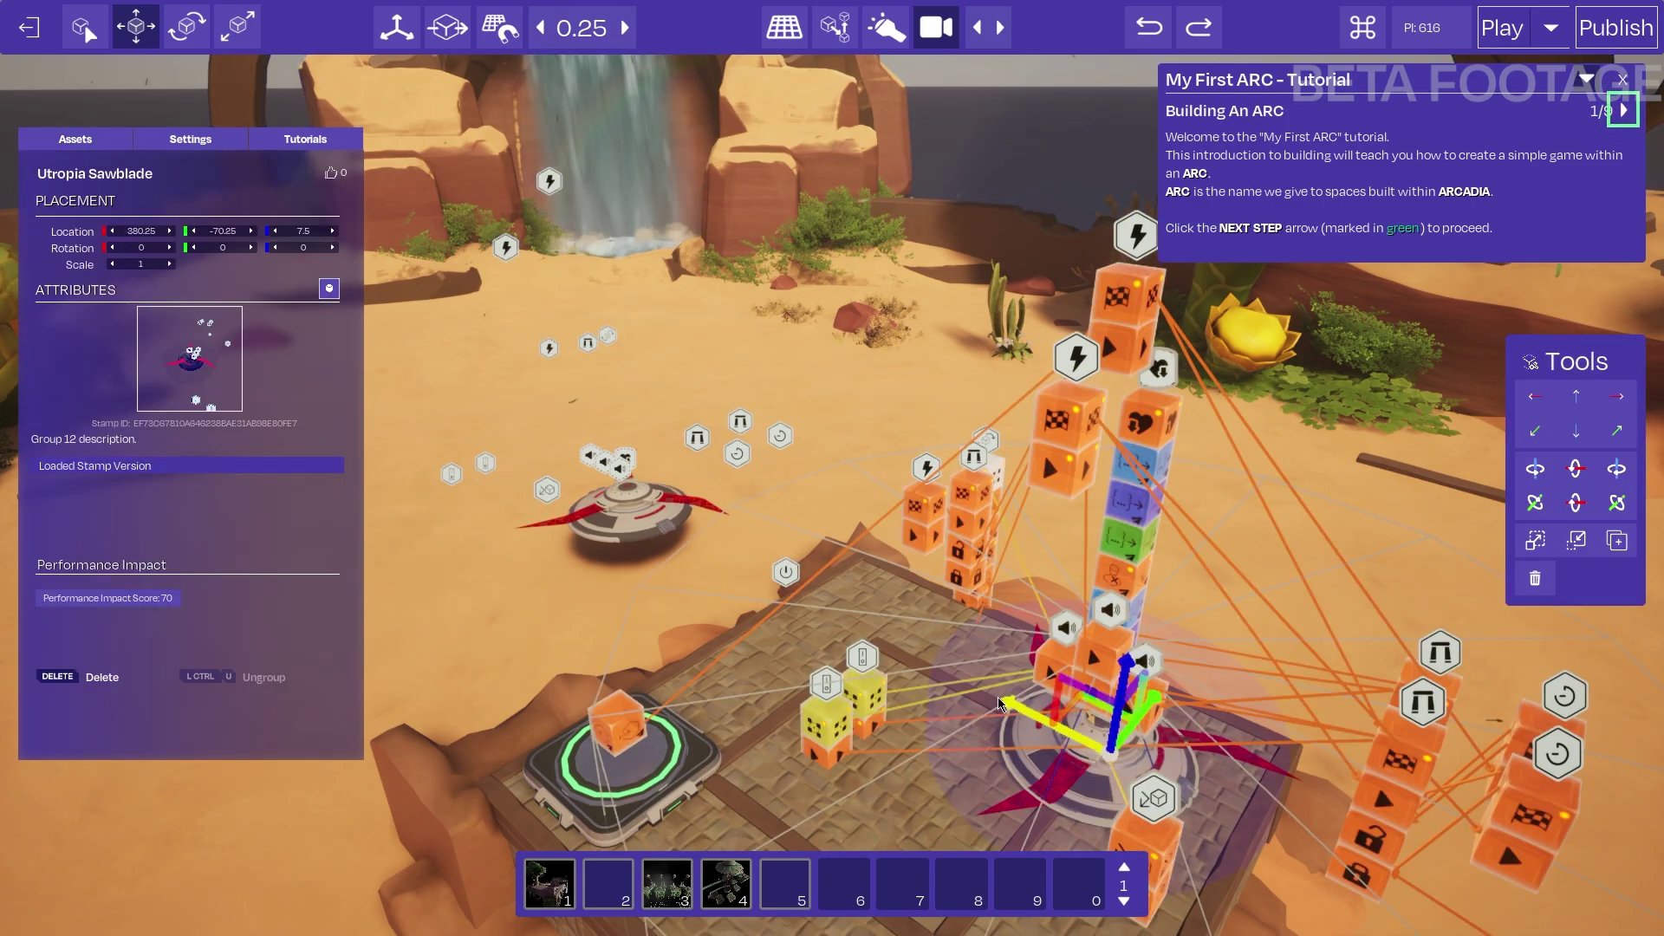
right_click_drag(760, 669, 685, 663)
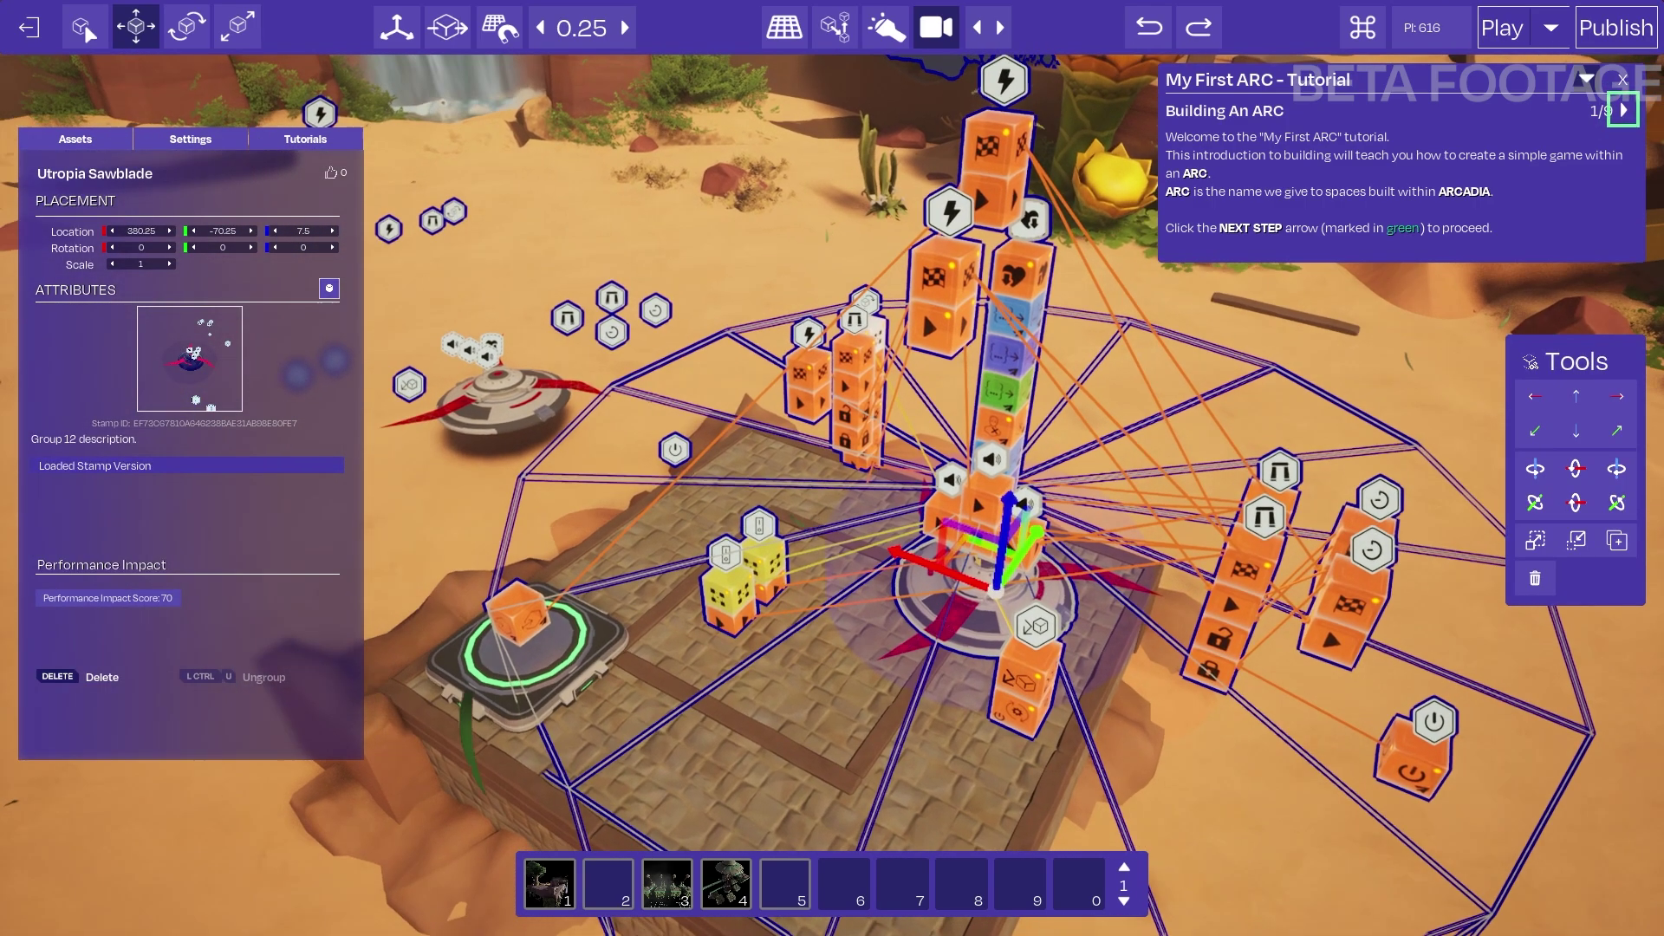
left_click(479, 397)
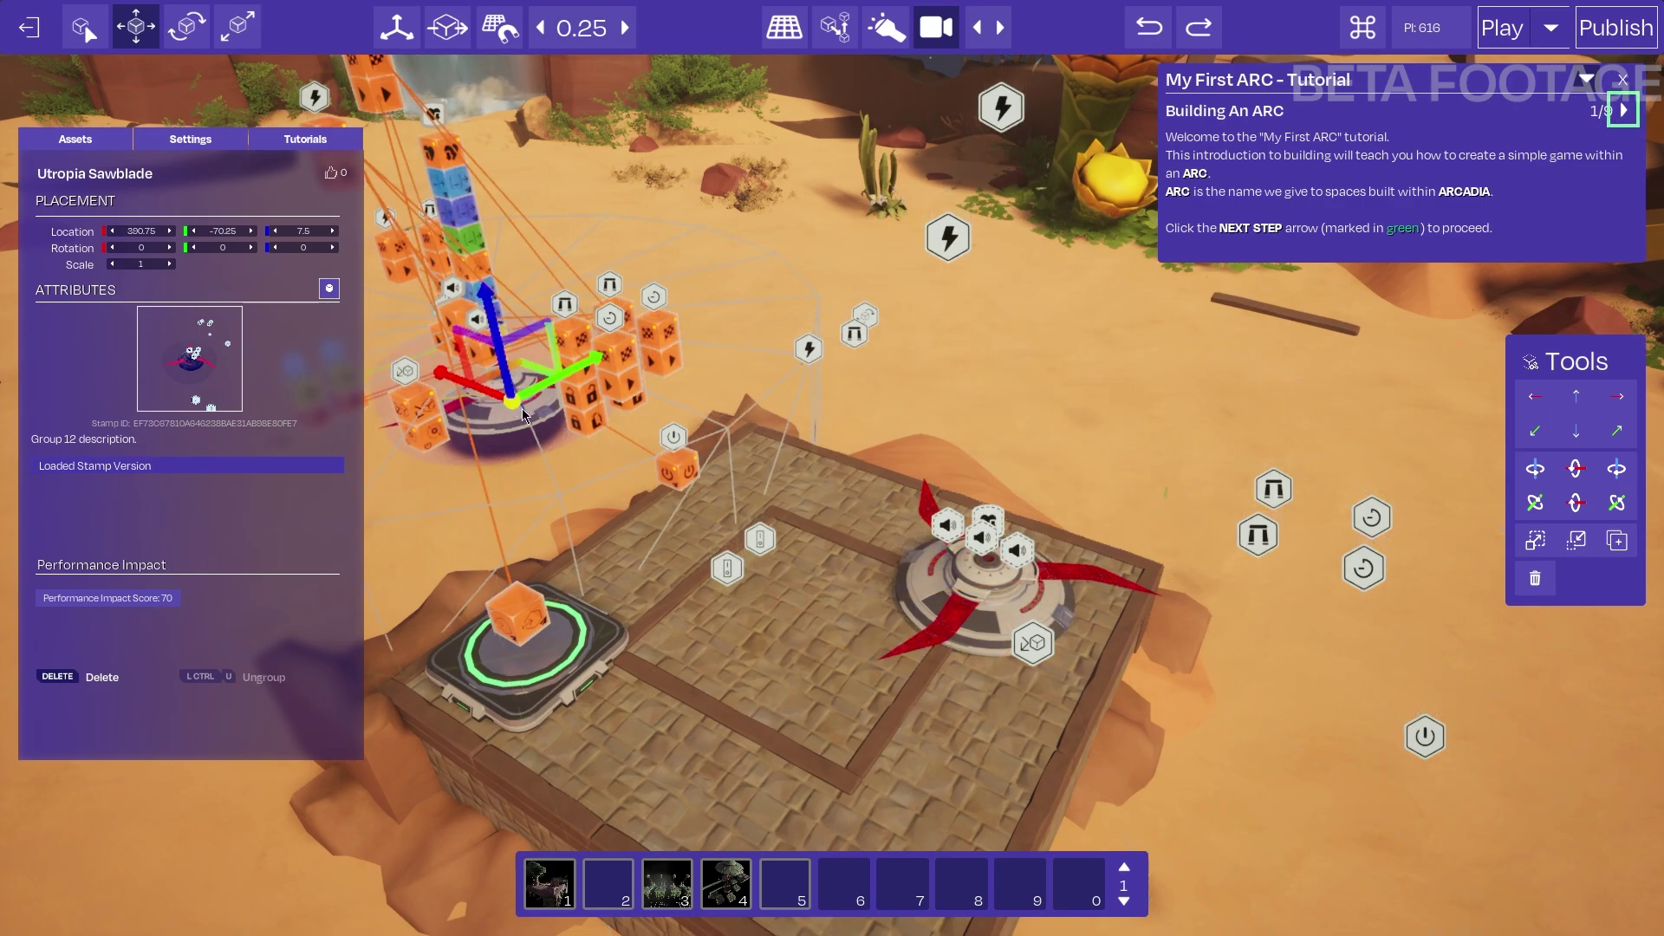
Open the platform's Utropia Sawblade group for editing, check its trigger node, and leave group editing
left_click(916, 569)
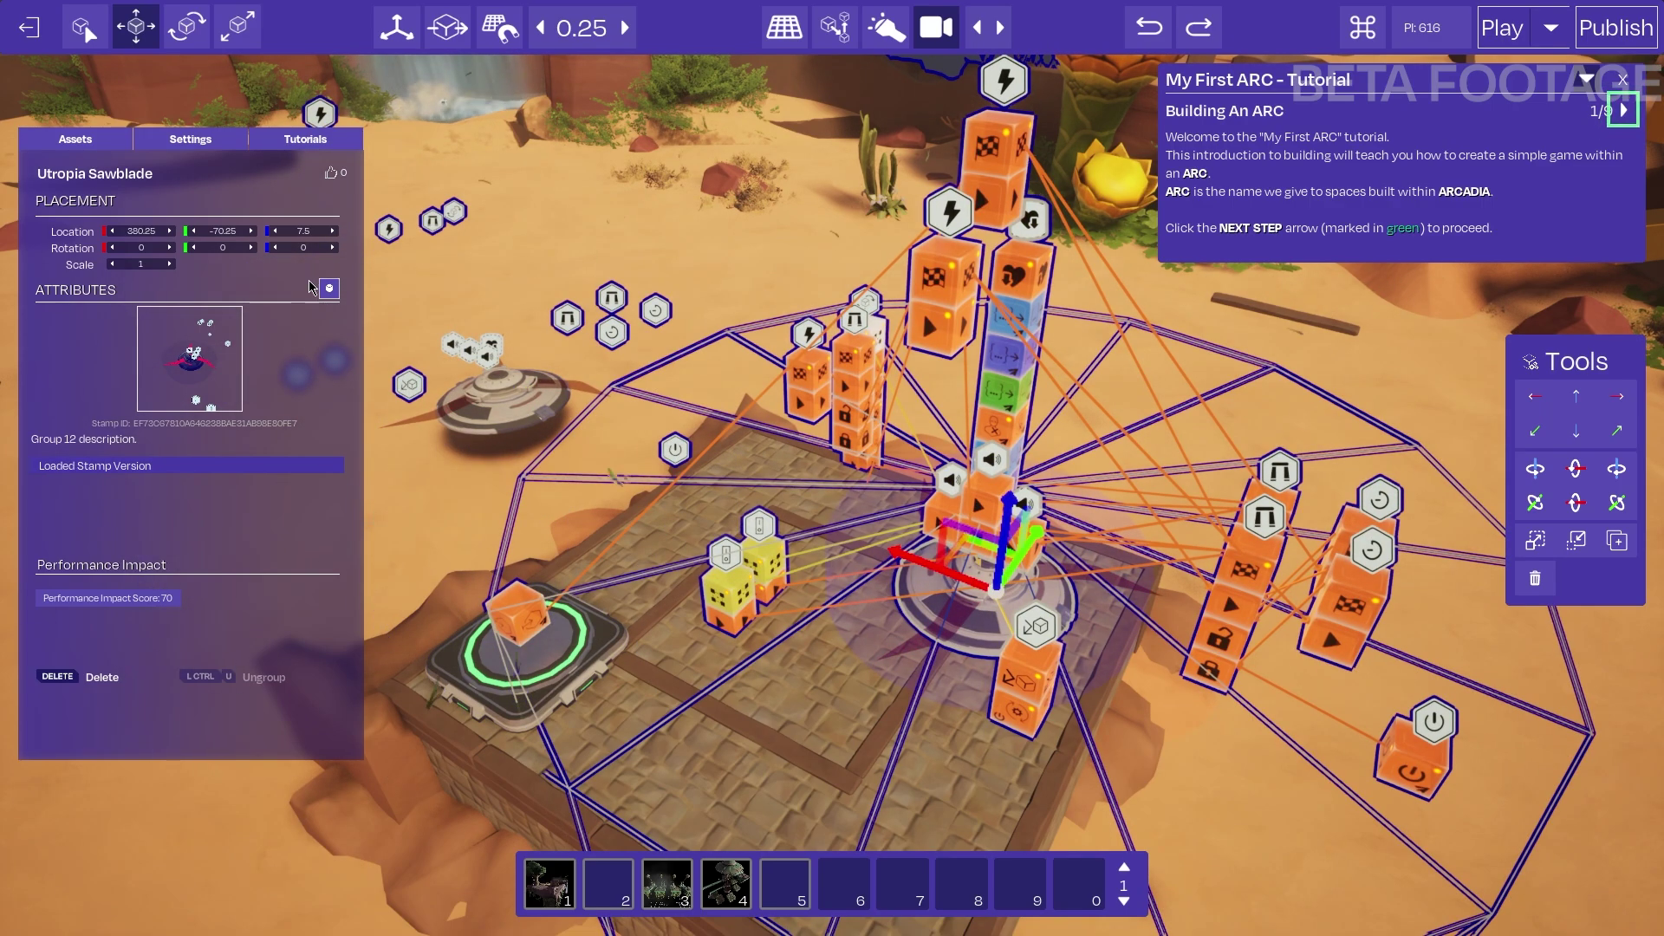
left_click(328, 291)
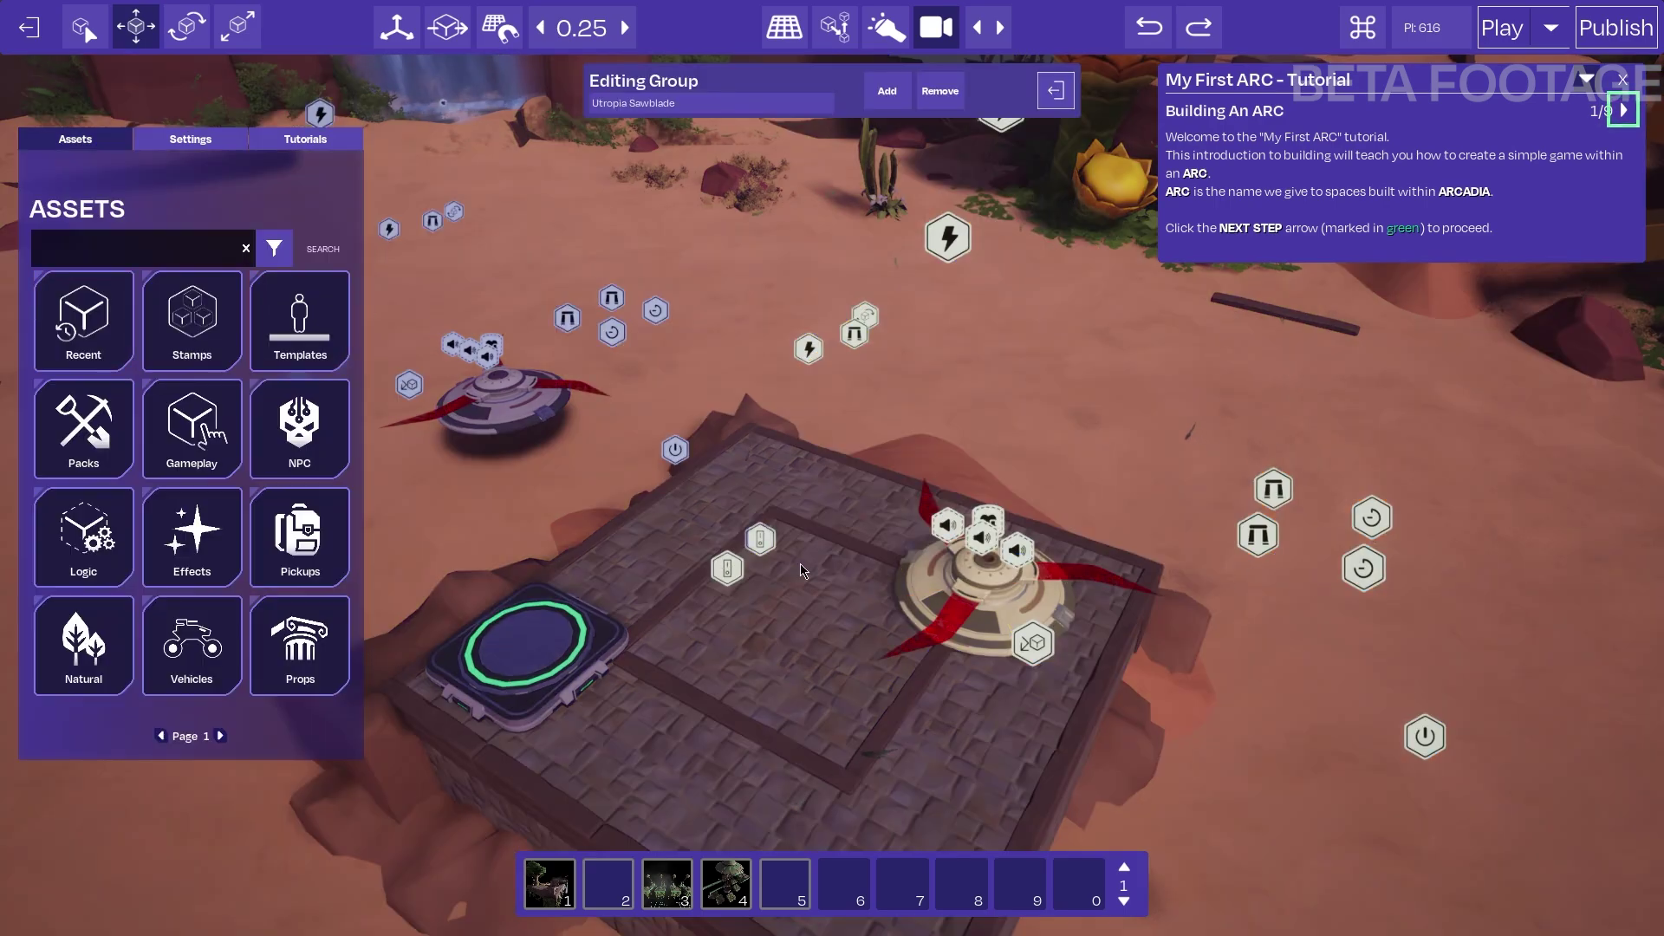
left_click(951, 247)
left_click(1049, 111)
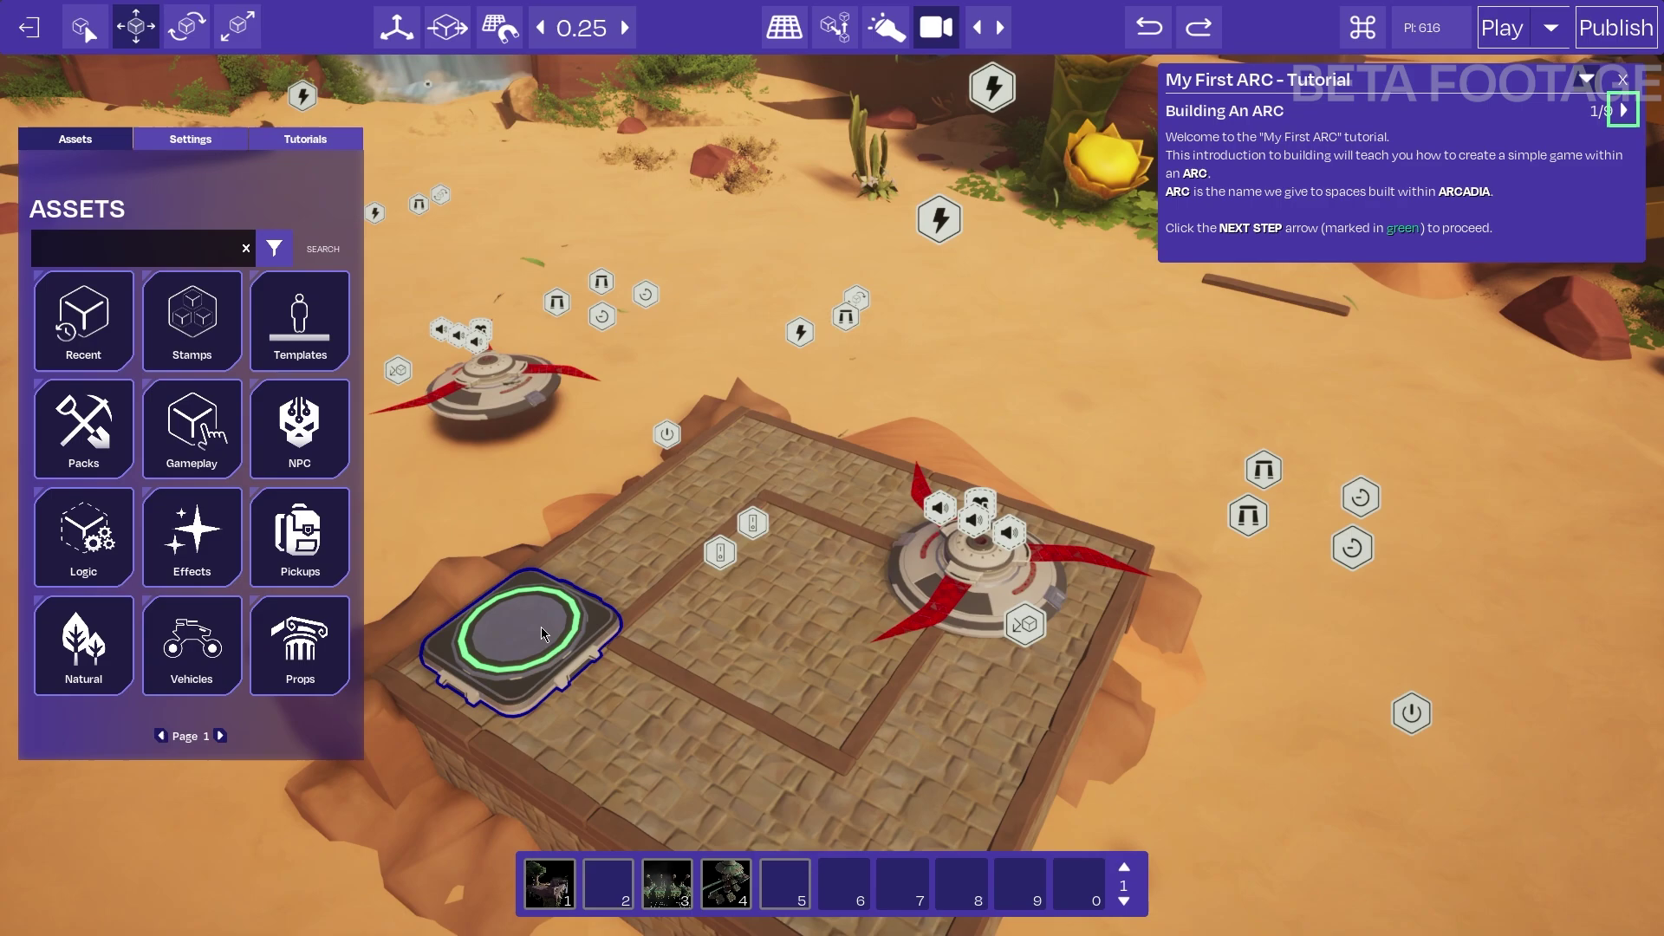
Try the Sub Group and Individual selection modes on the sawblade parts and examine the Pressure Plate's links to both trigger nodes
key("g")
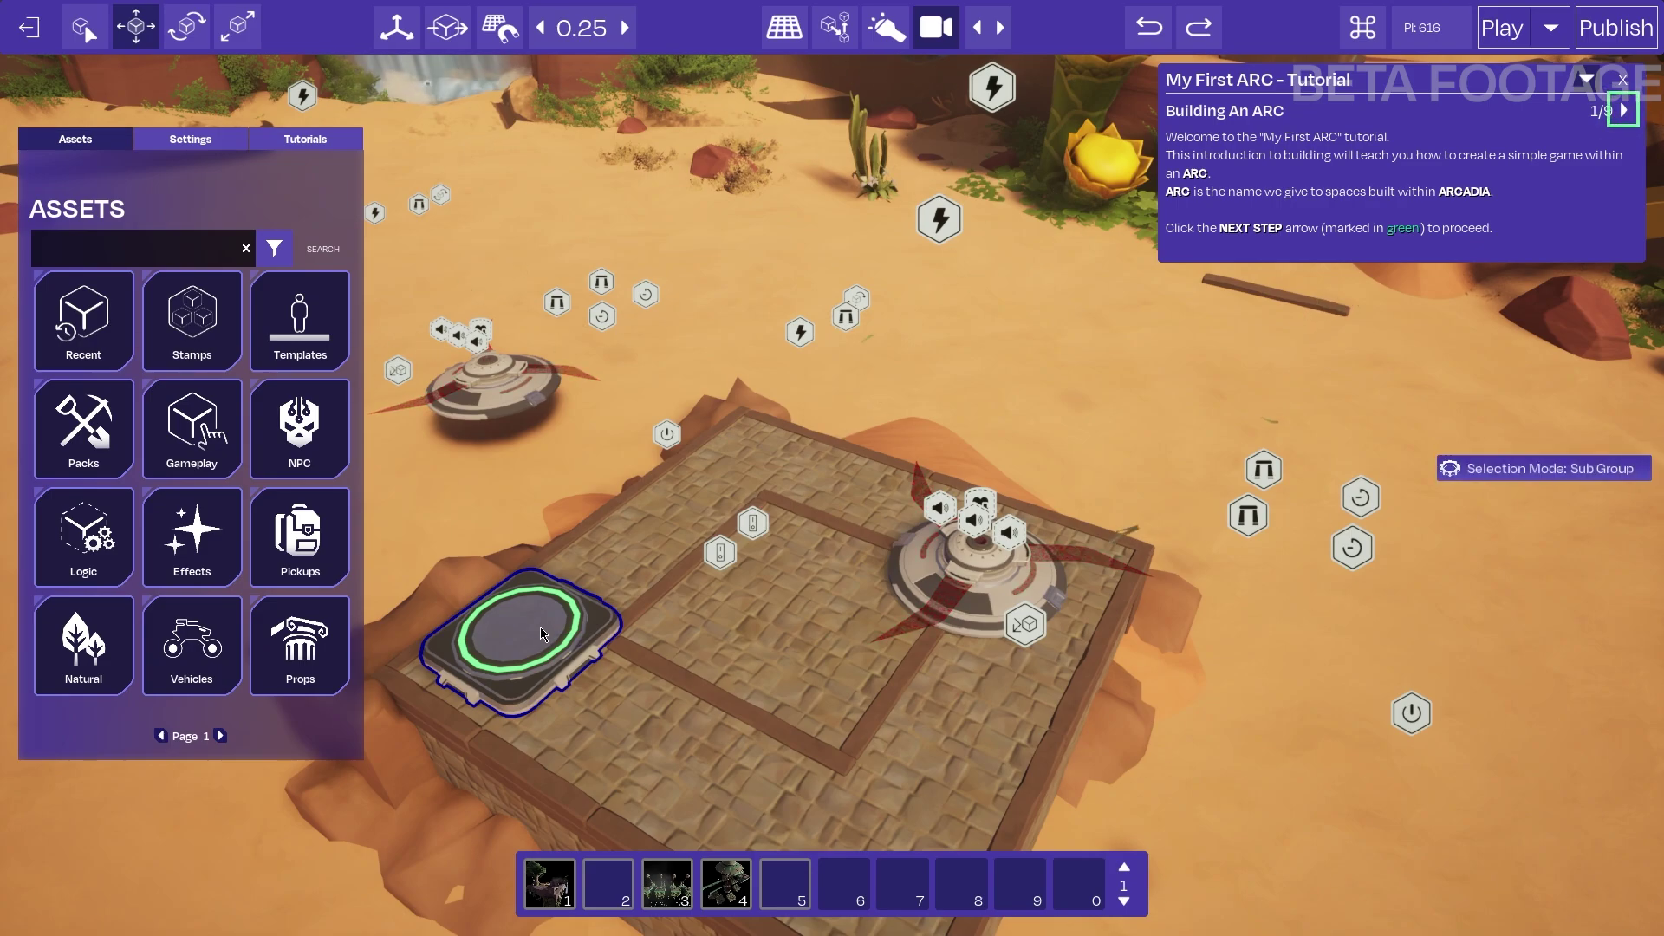
left_click(539, 626)
left_click(960, 582)
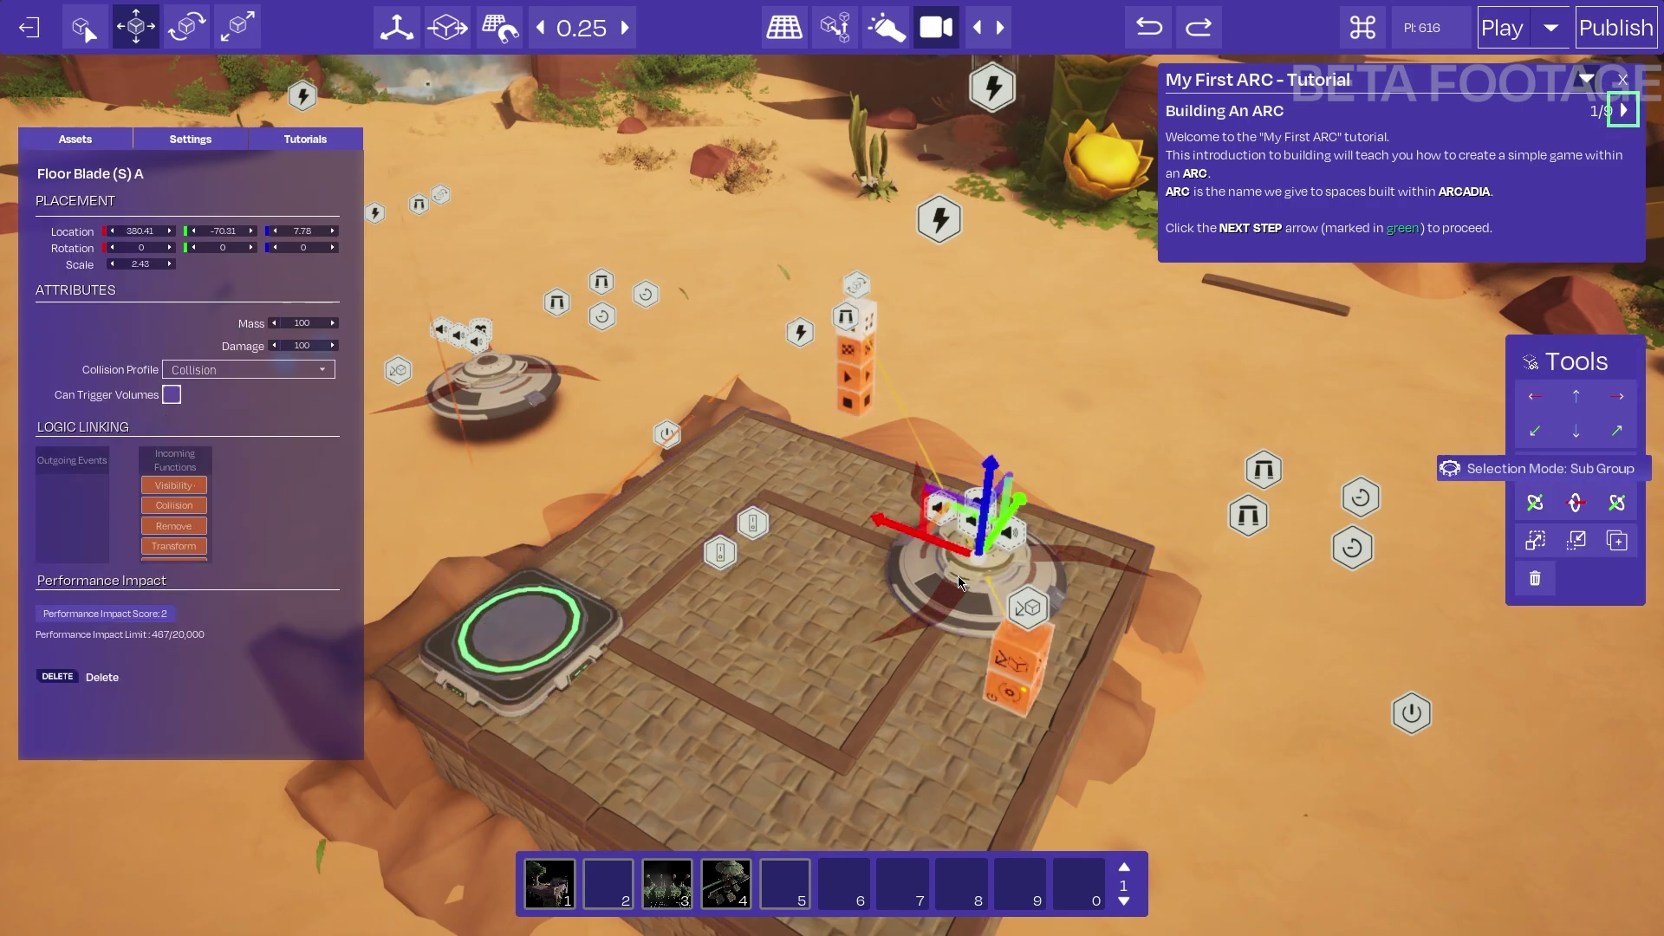
left_click(909, 586)
right_click_drag(909, 586, 839, 555)
key("g")
left_click(582, 637)
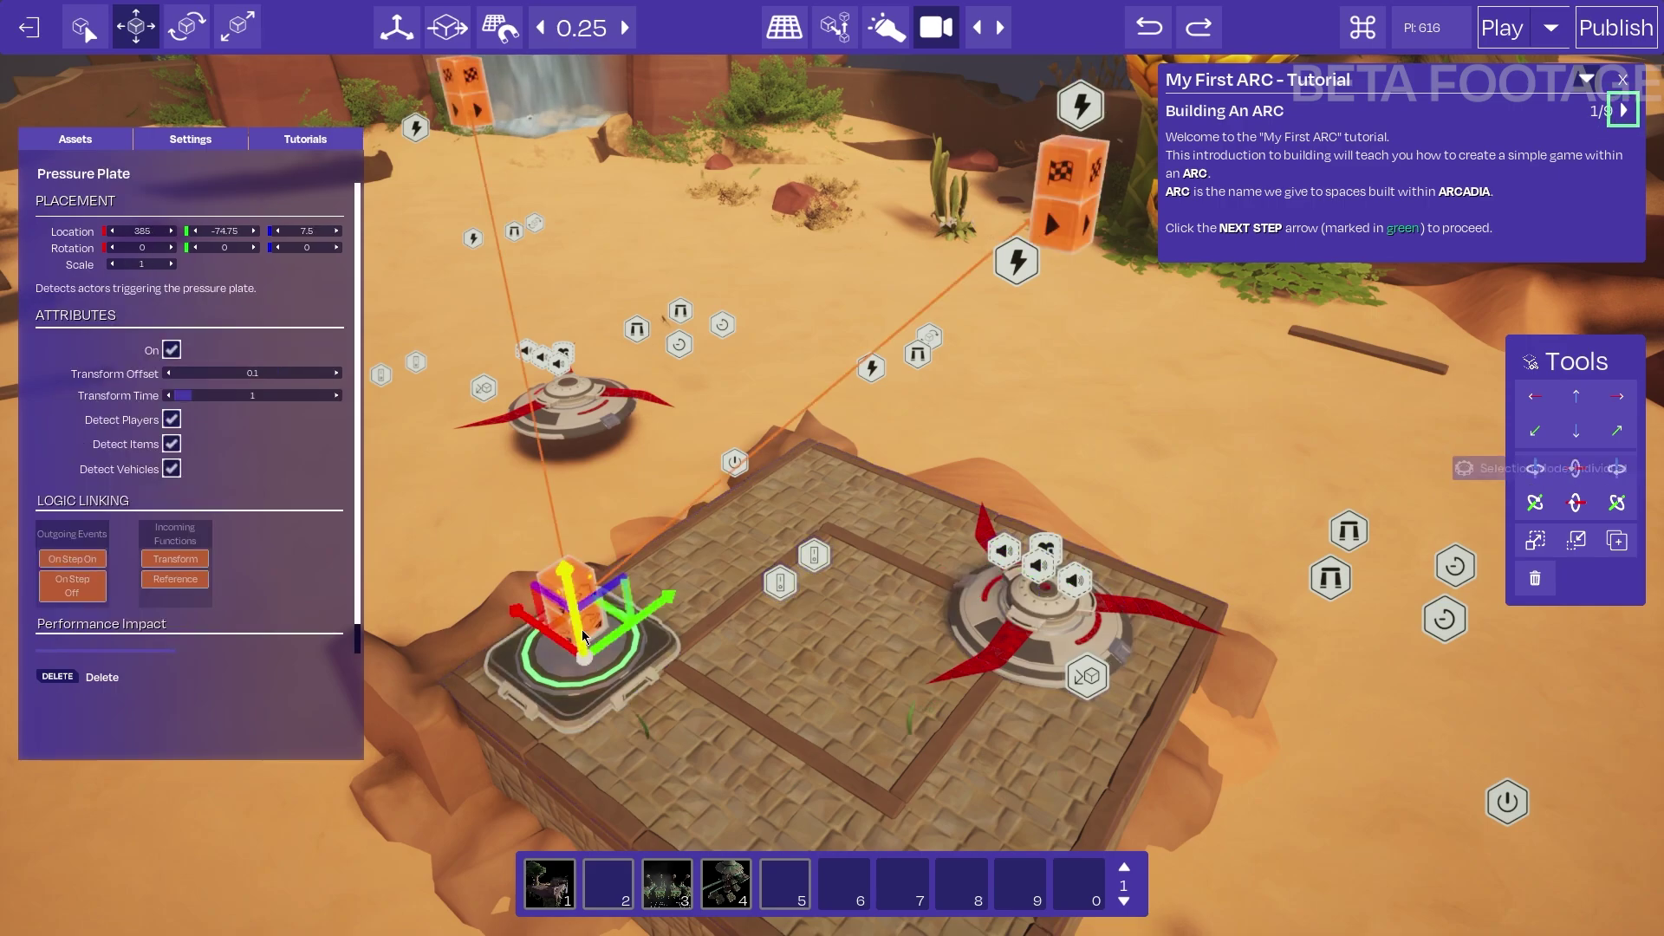
right_click_drag(583, 637, 568, 538)
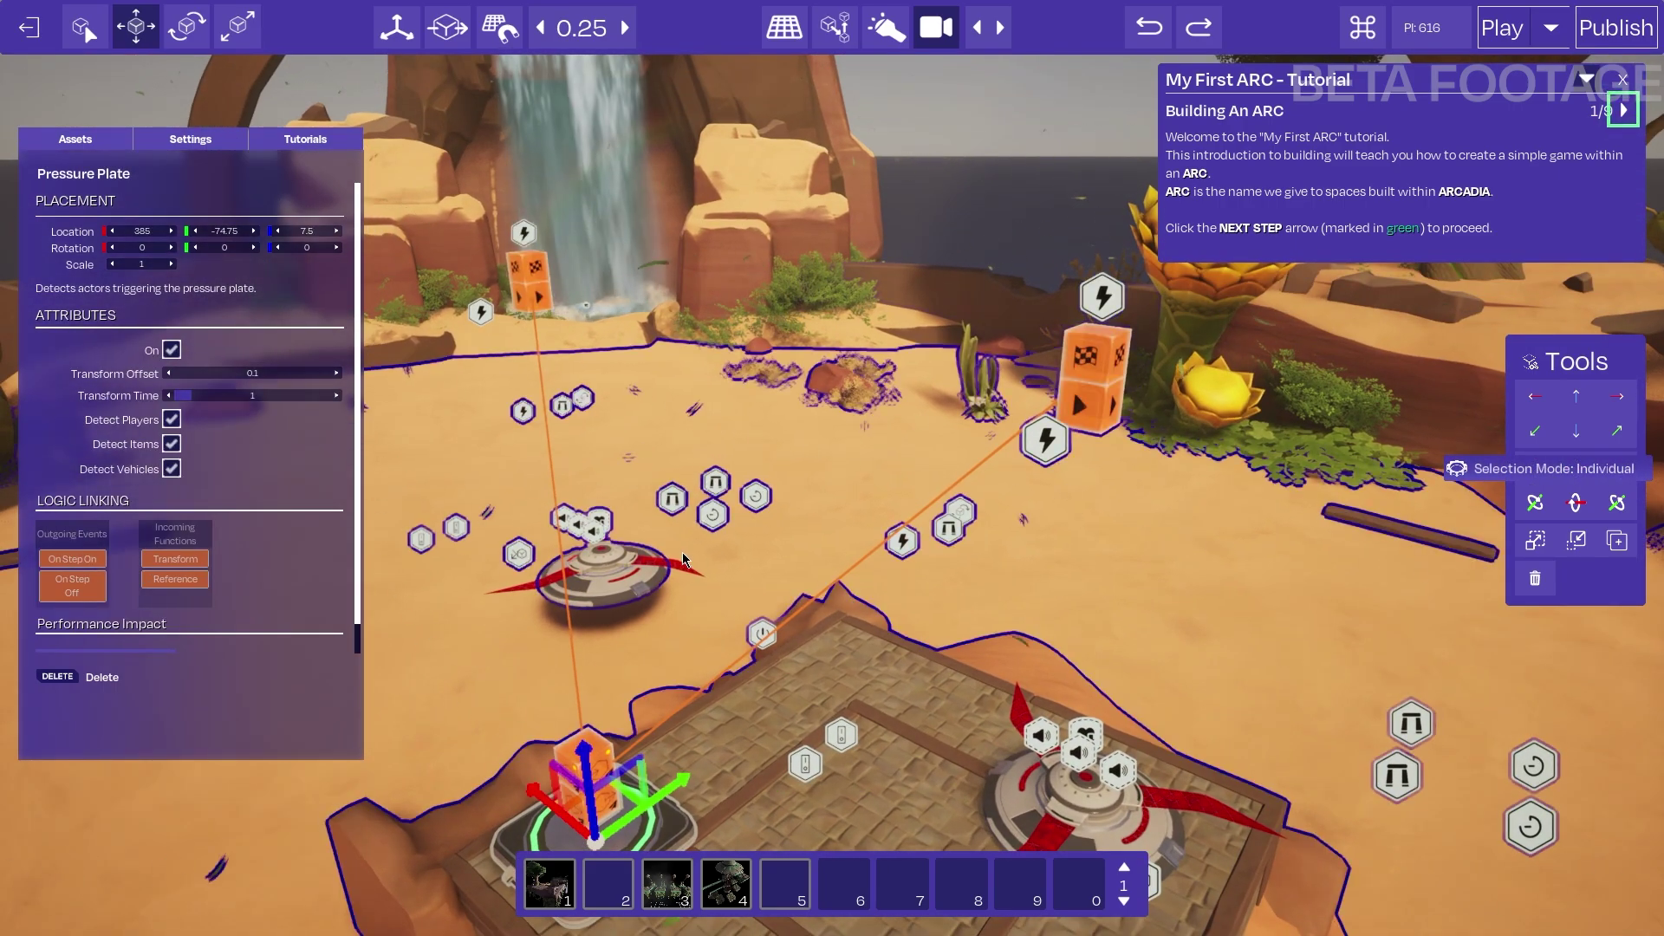
right_click_drag(684, 557, 684, 637)
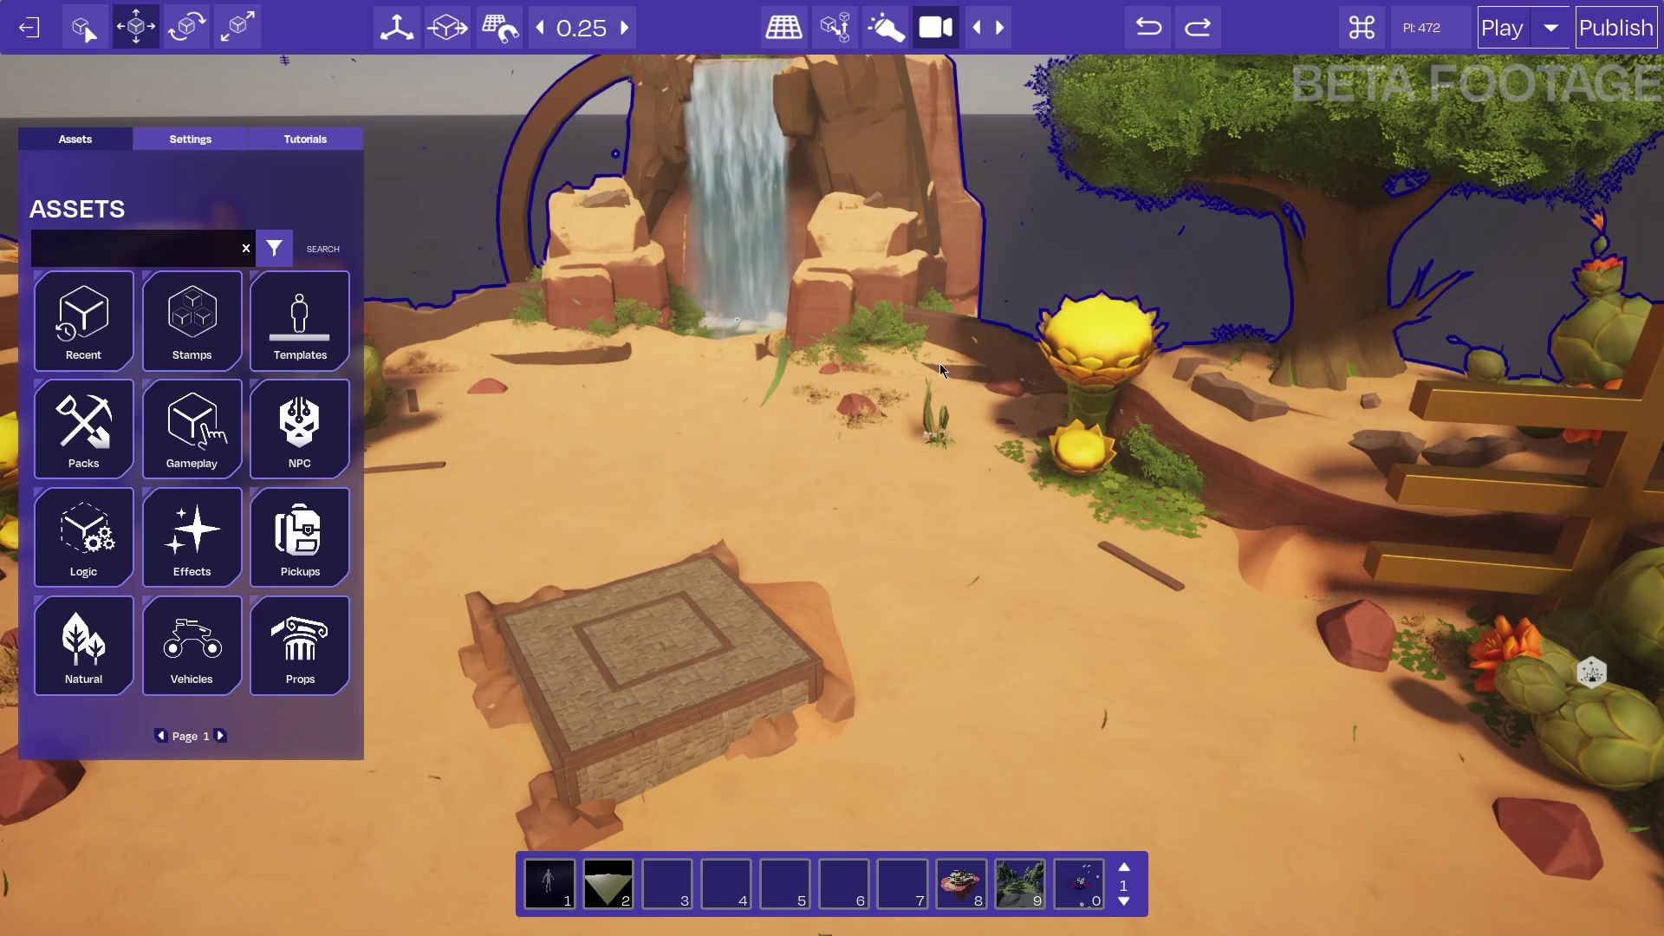
Search the Public Stamps for "church"
right_click_drag(844, 469, 676, 465)
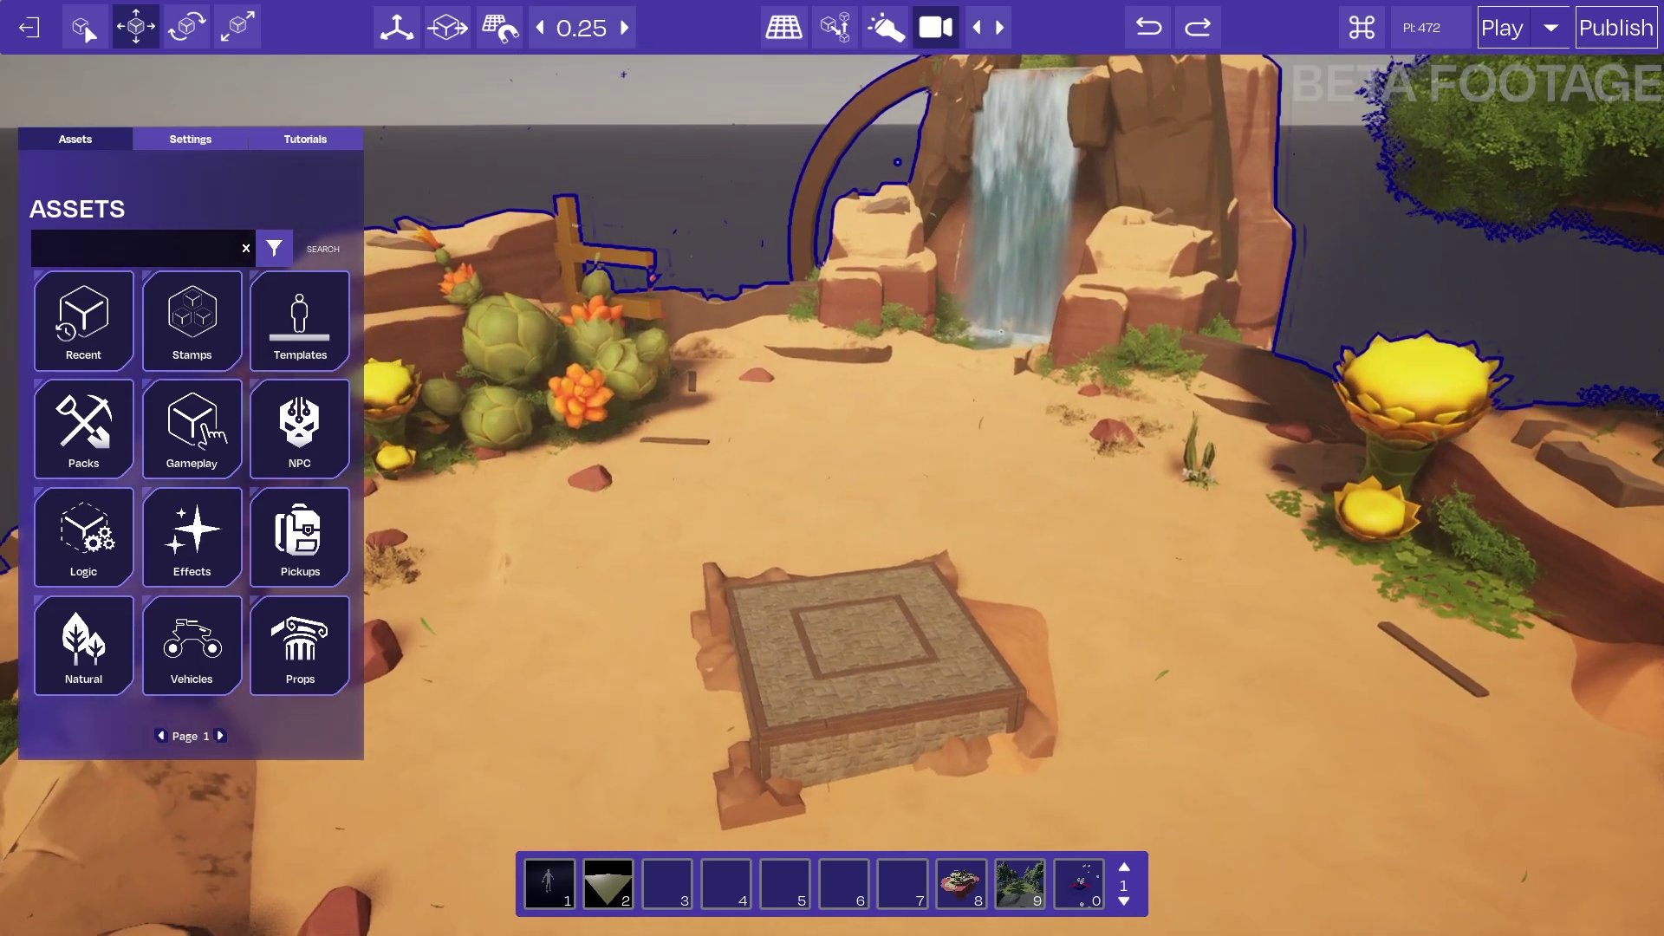
key("w")
key("d")
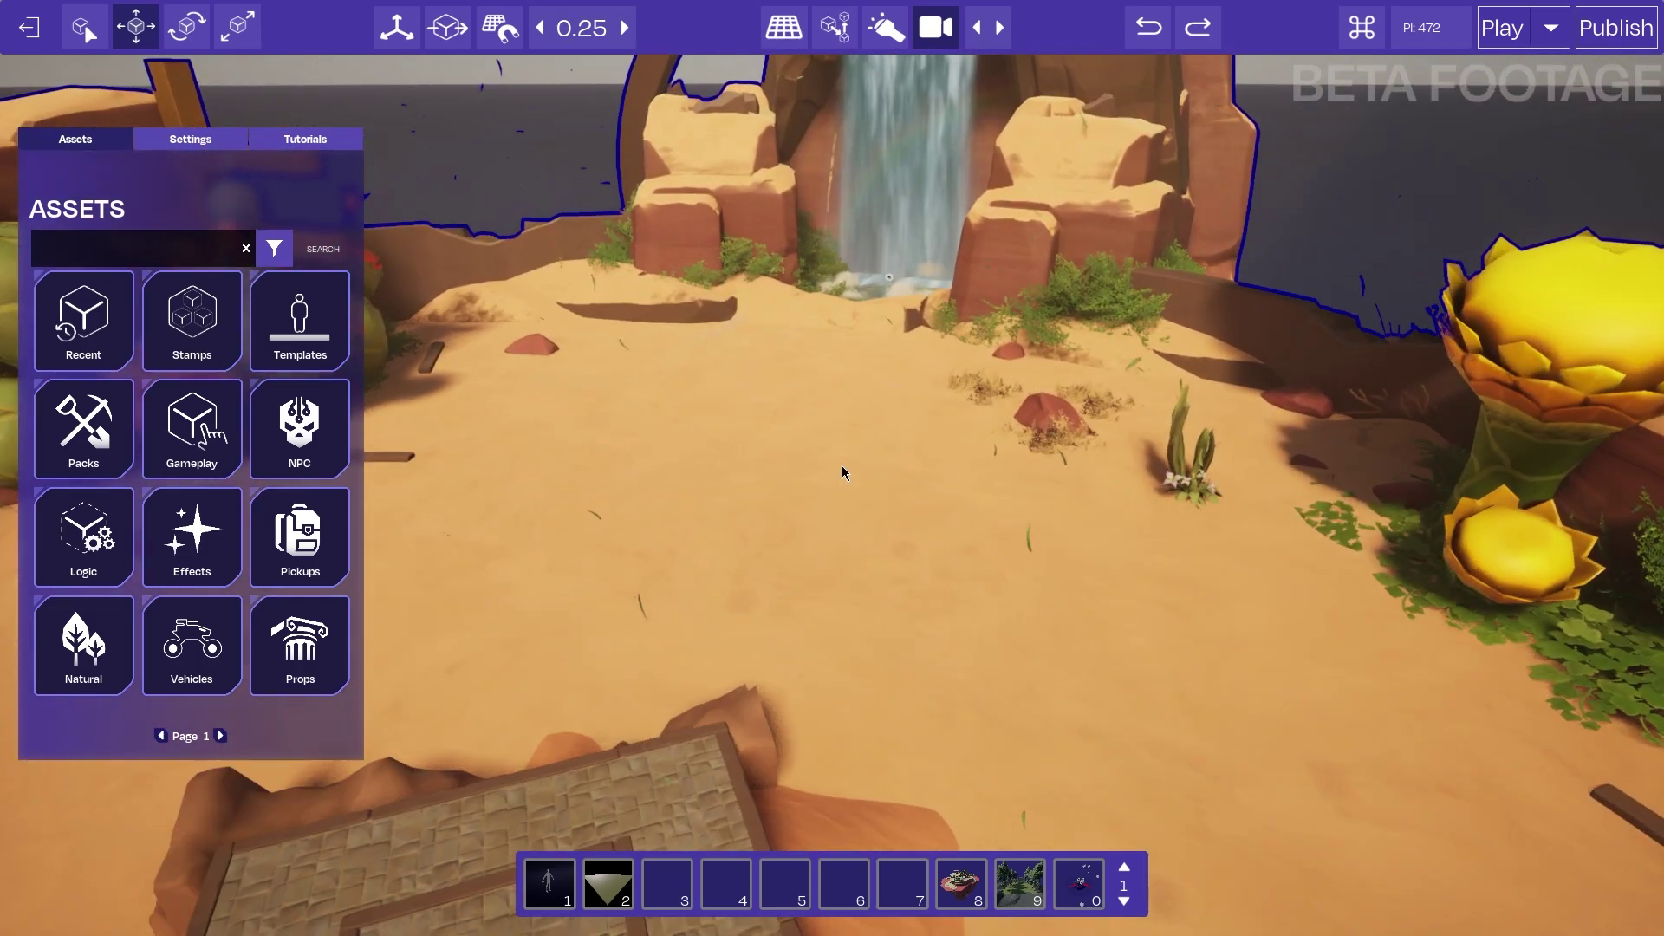
left_click(184, 360)
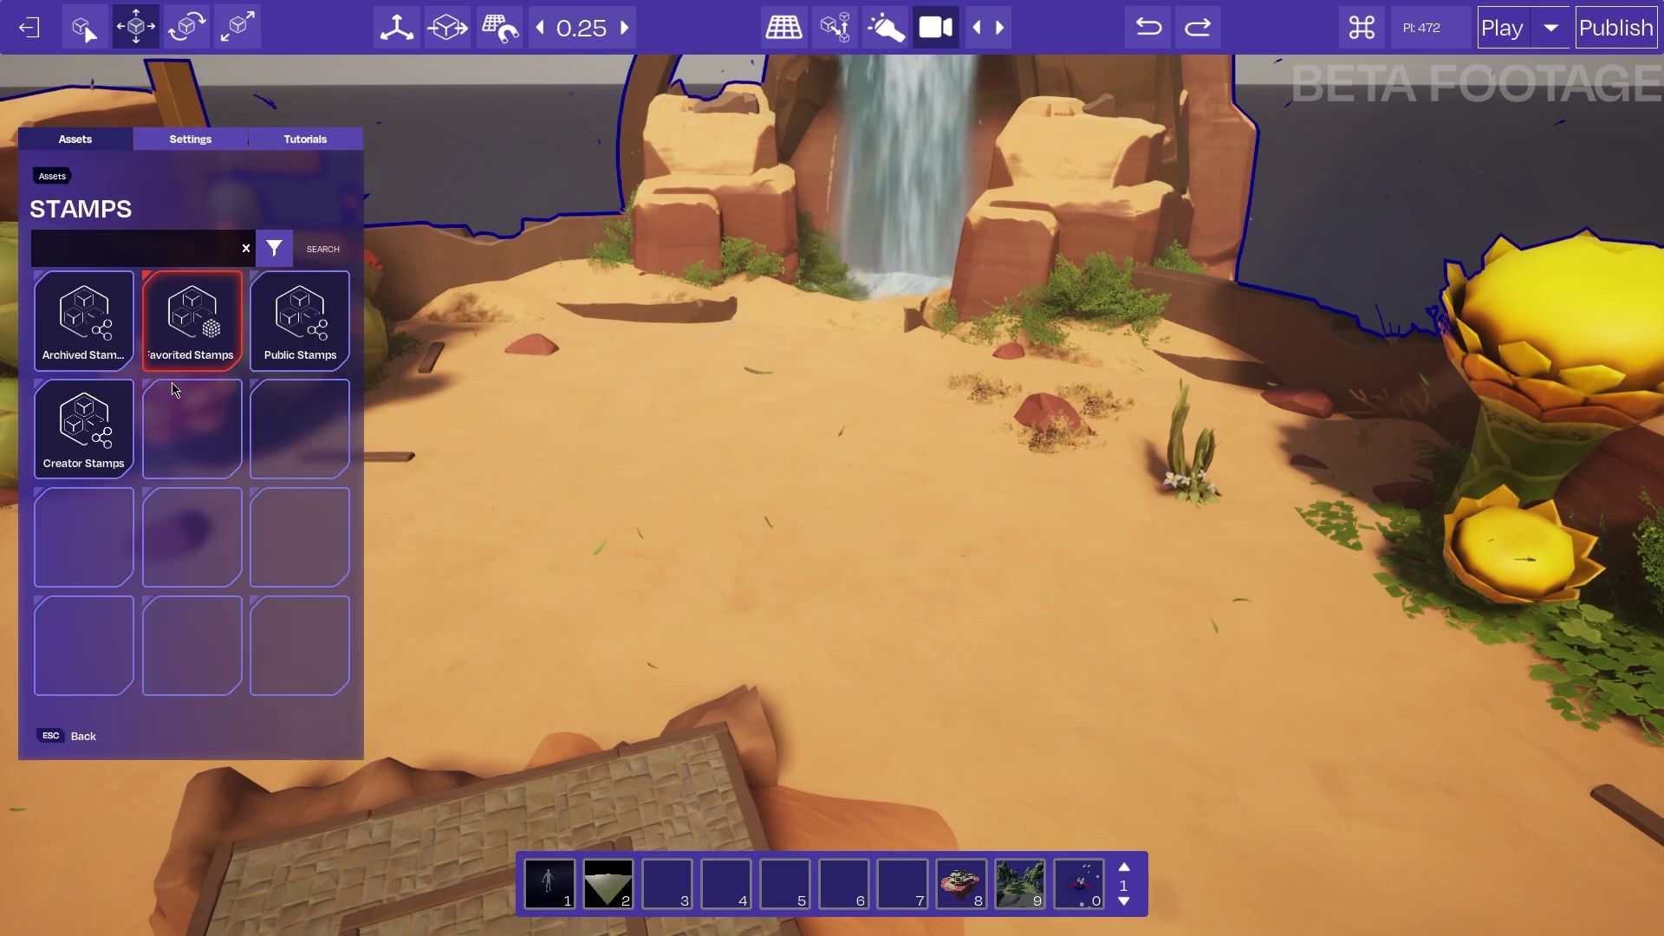
left_click(282, 347)
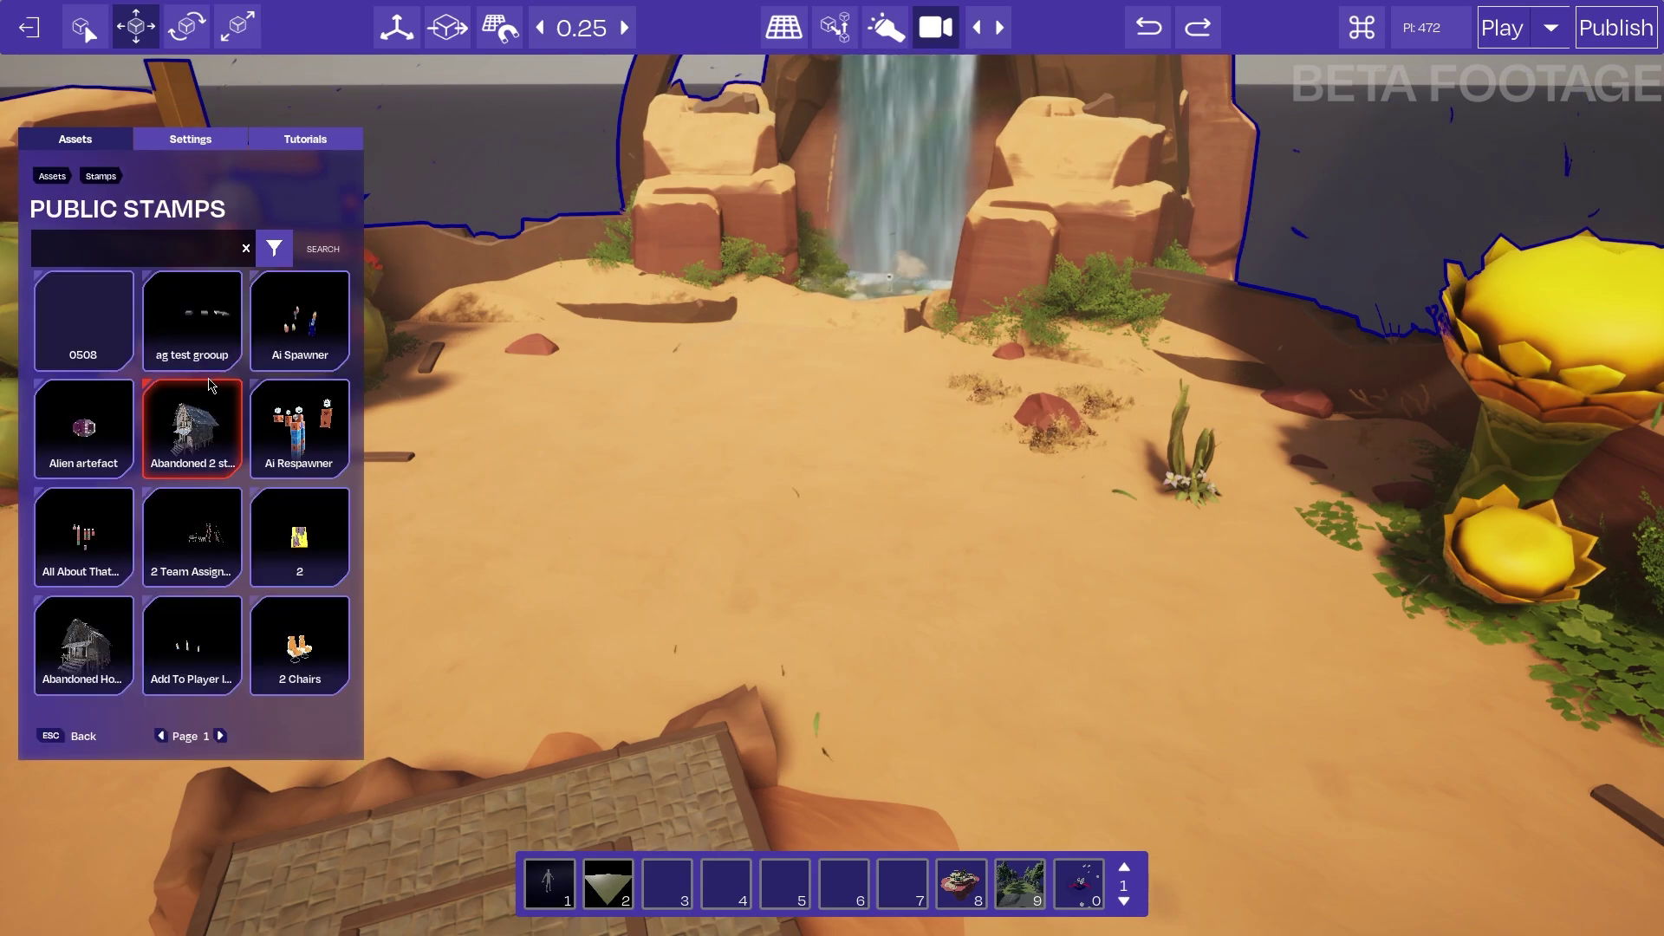
left_click(128, 244)
type("chu")
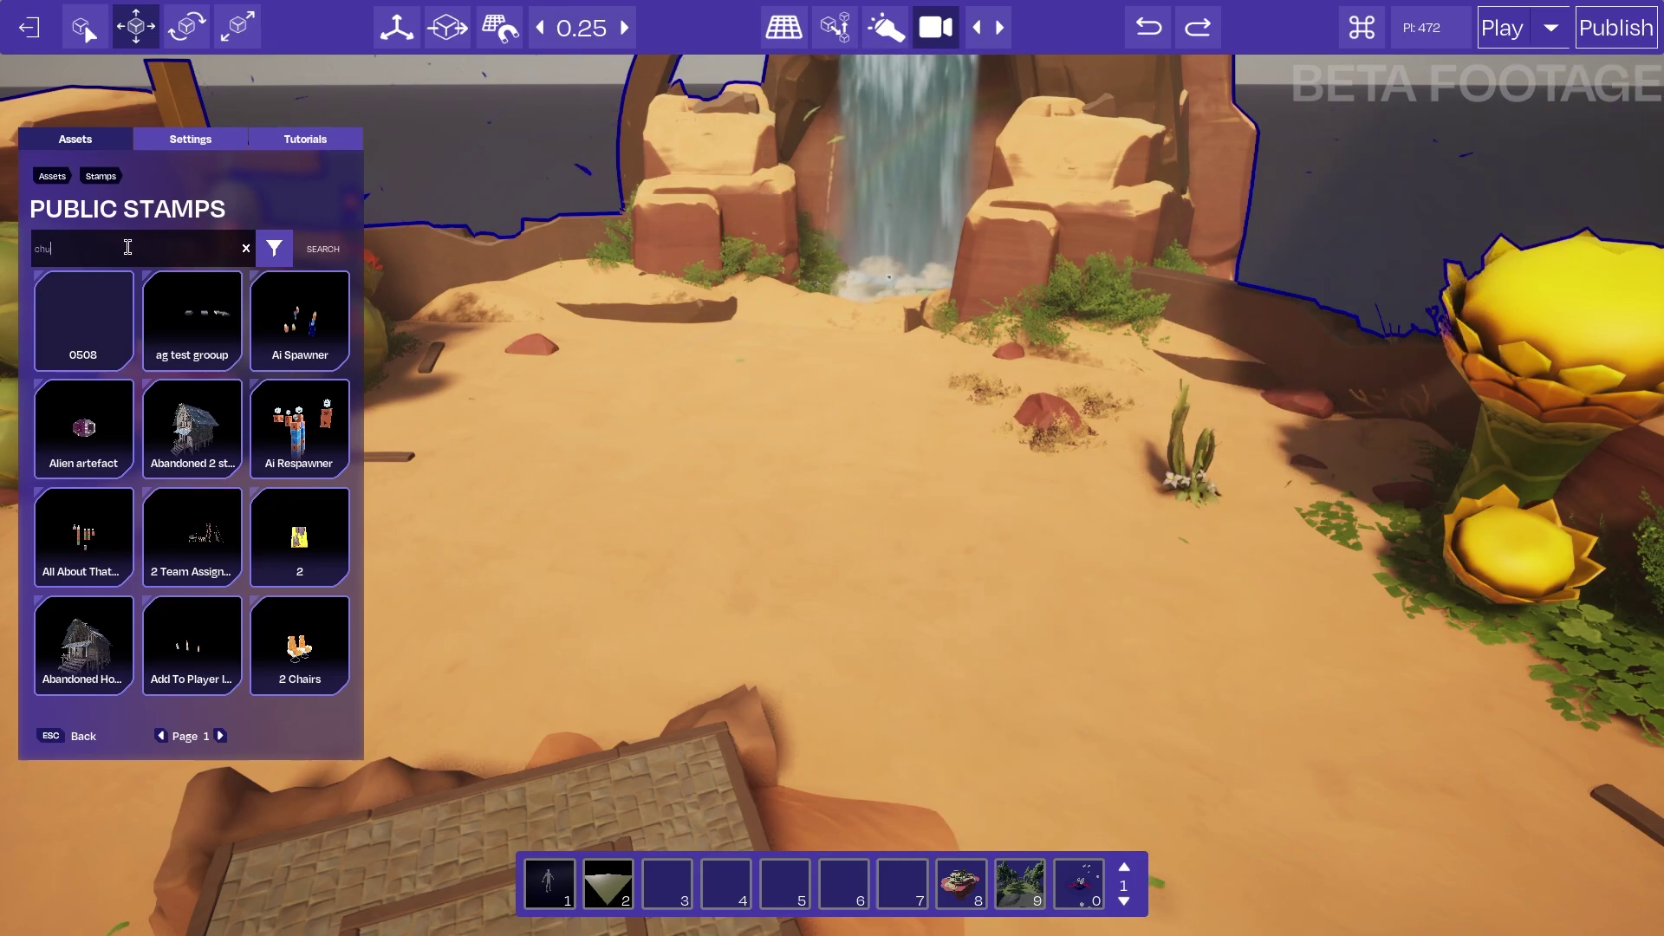
type("rch")
key("Return")
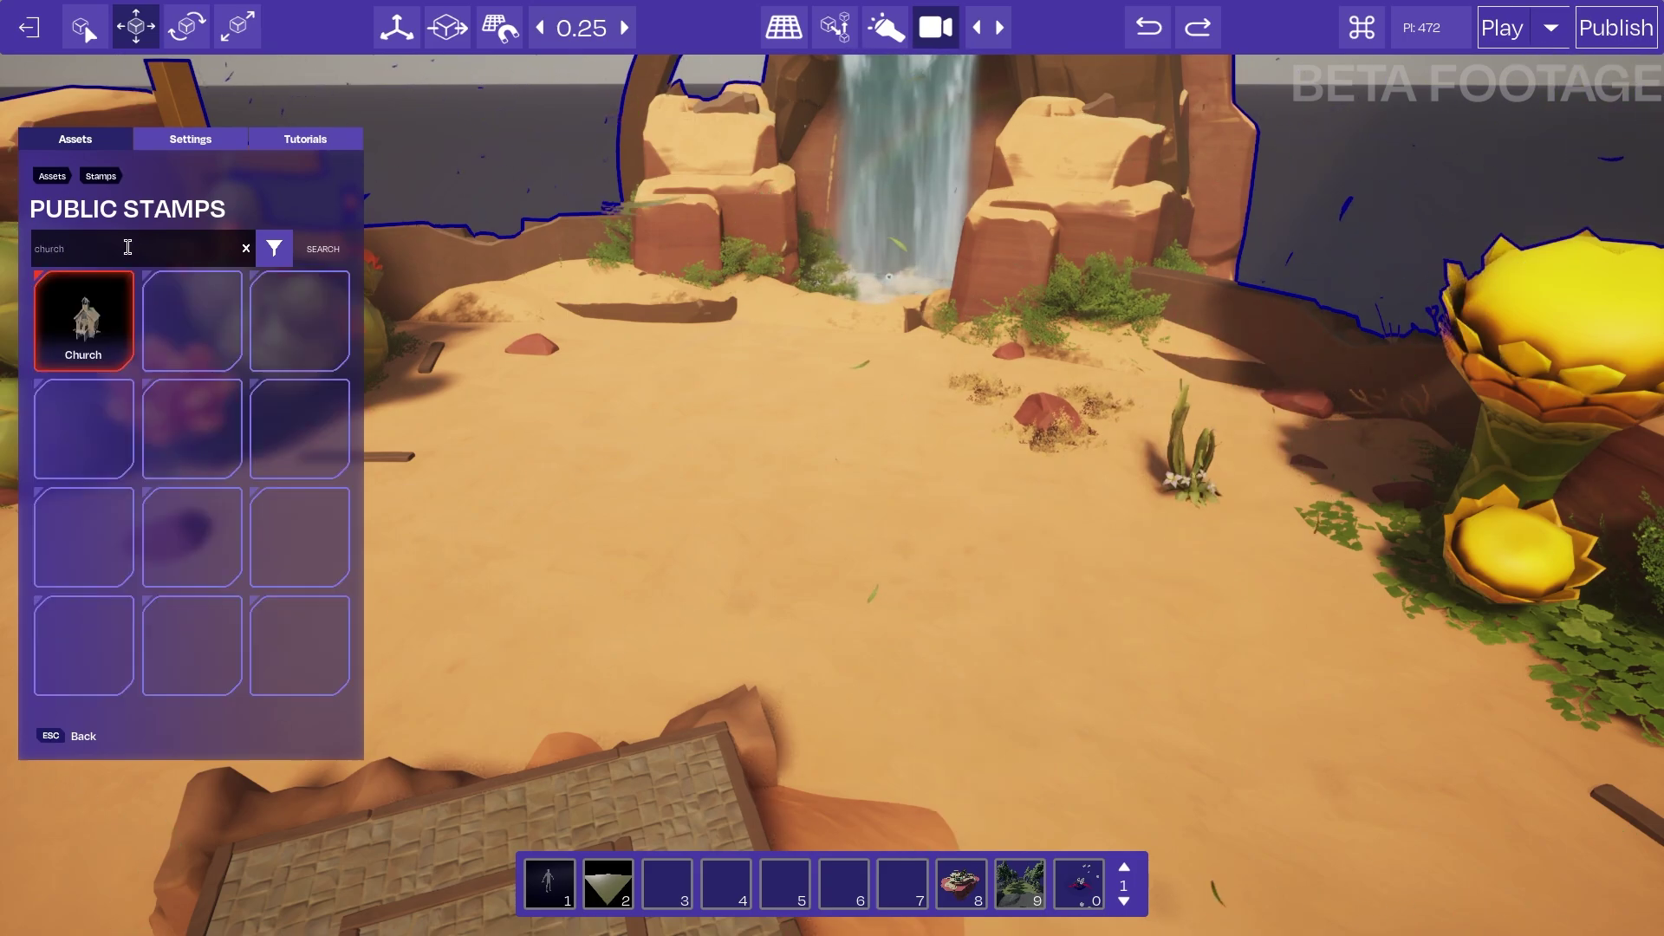
Add the Church stamp to the ARC, place it on the sand between the platform and the waterfall, and select it
left_click(98, 312)
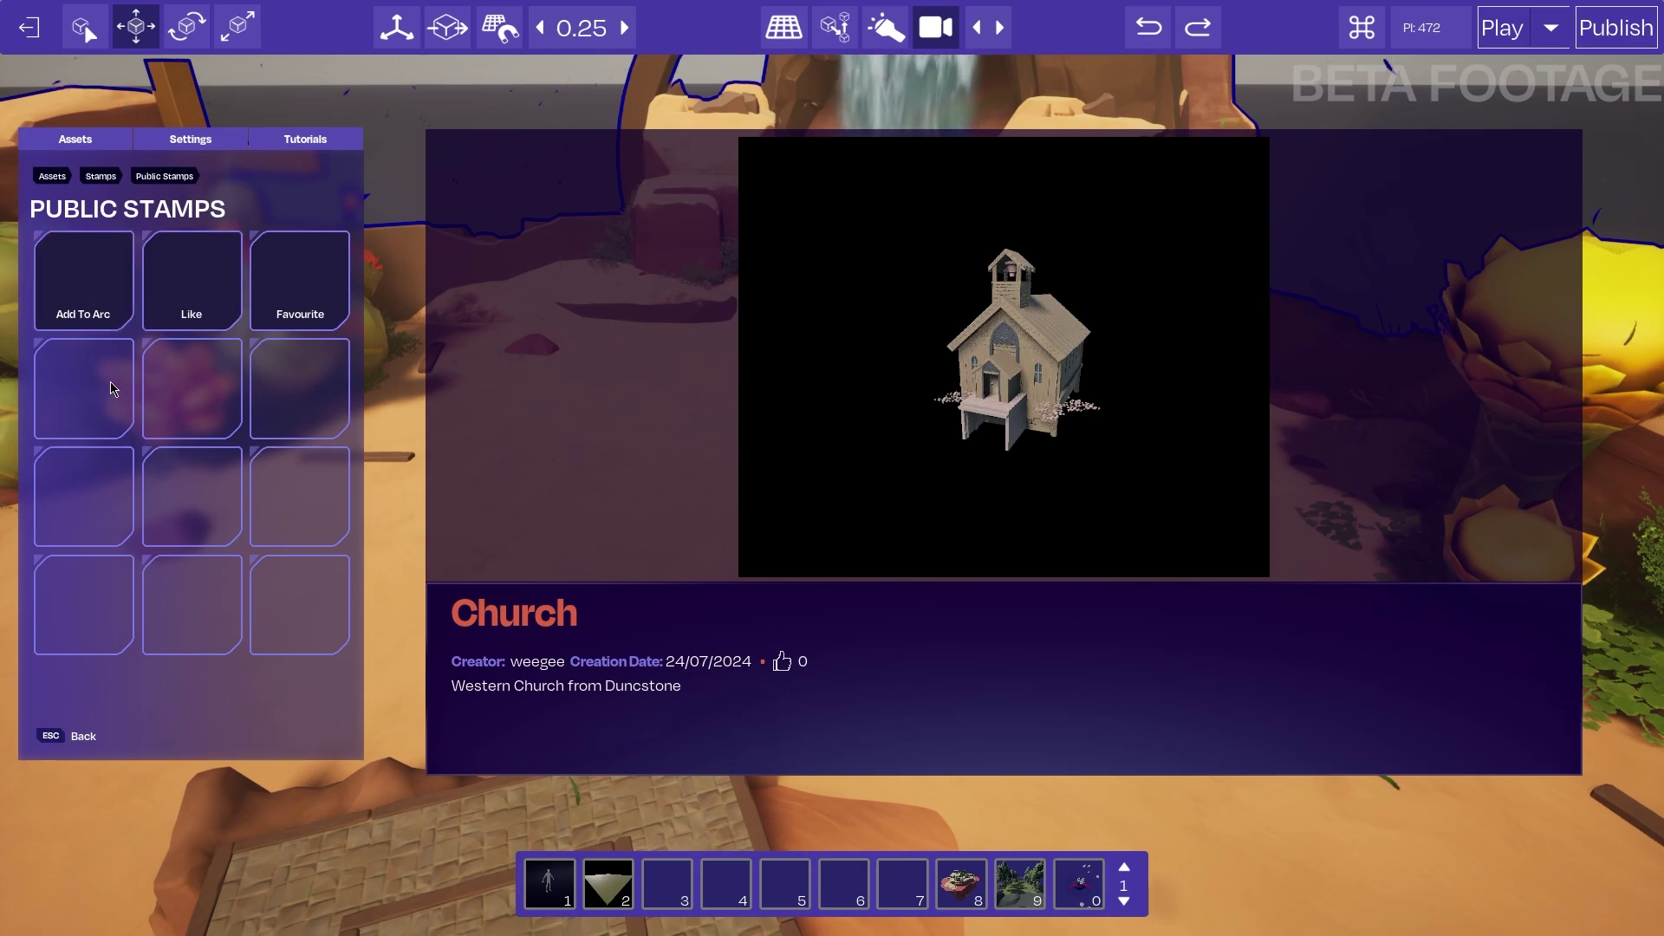
left_click(99, 314)
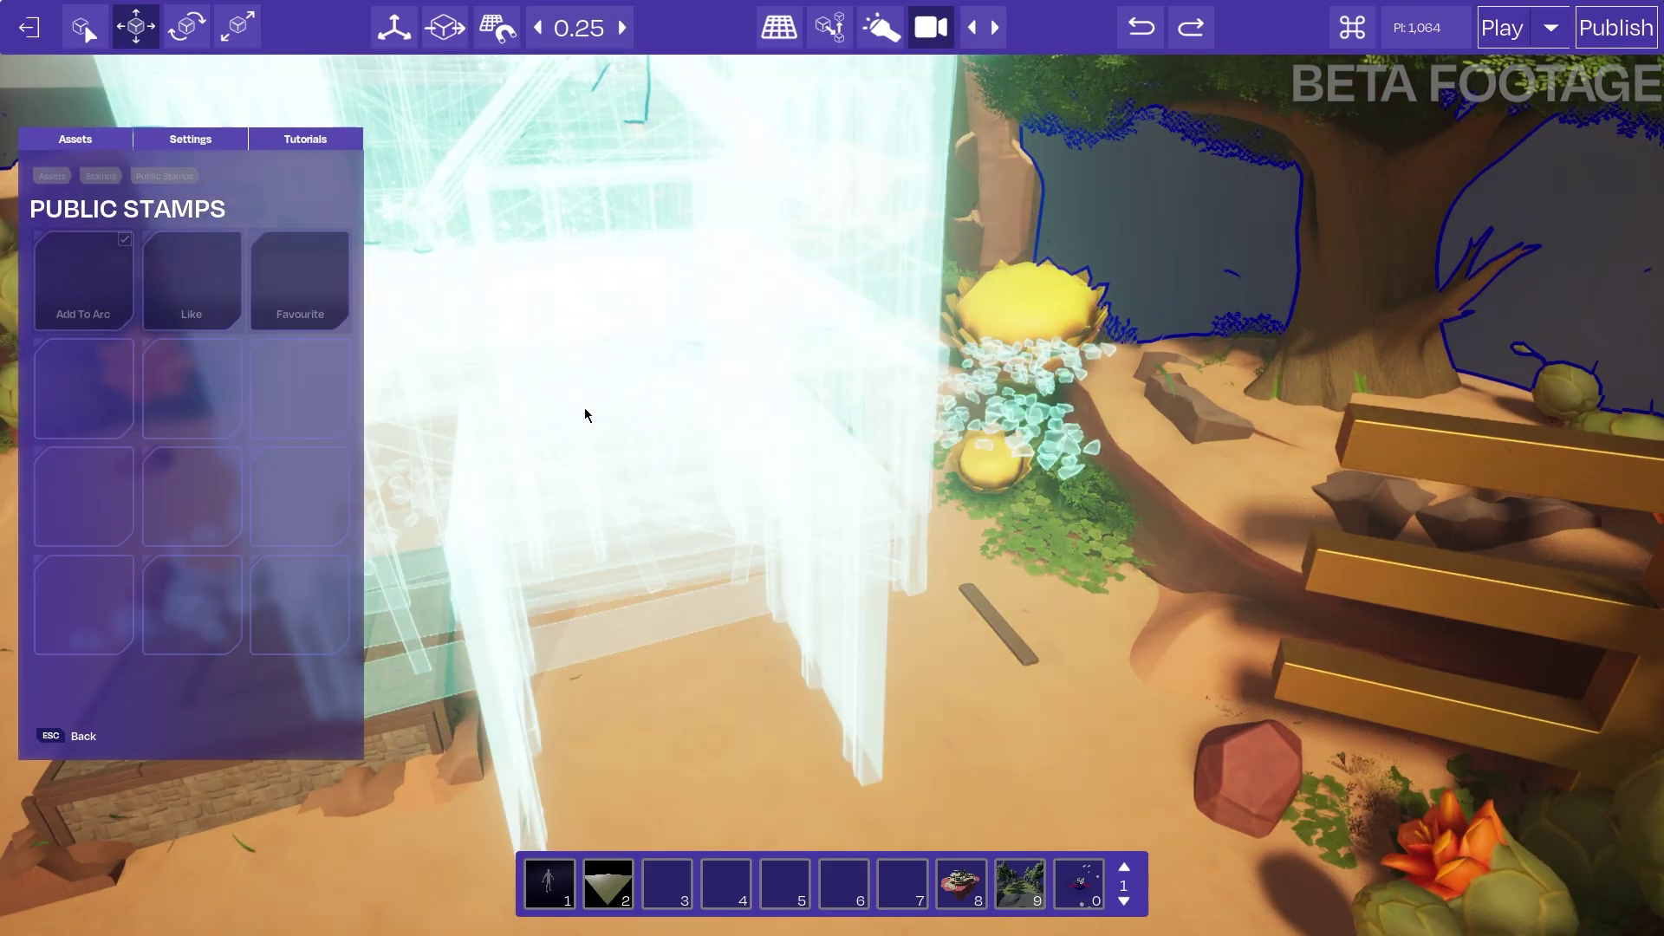
left_click(586, 416)
left_click(605, 382)
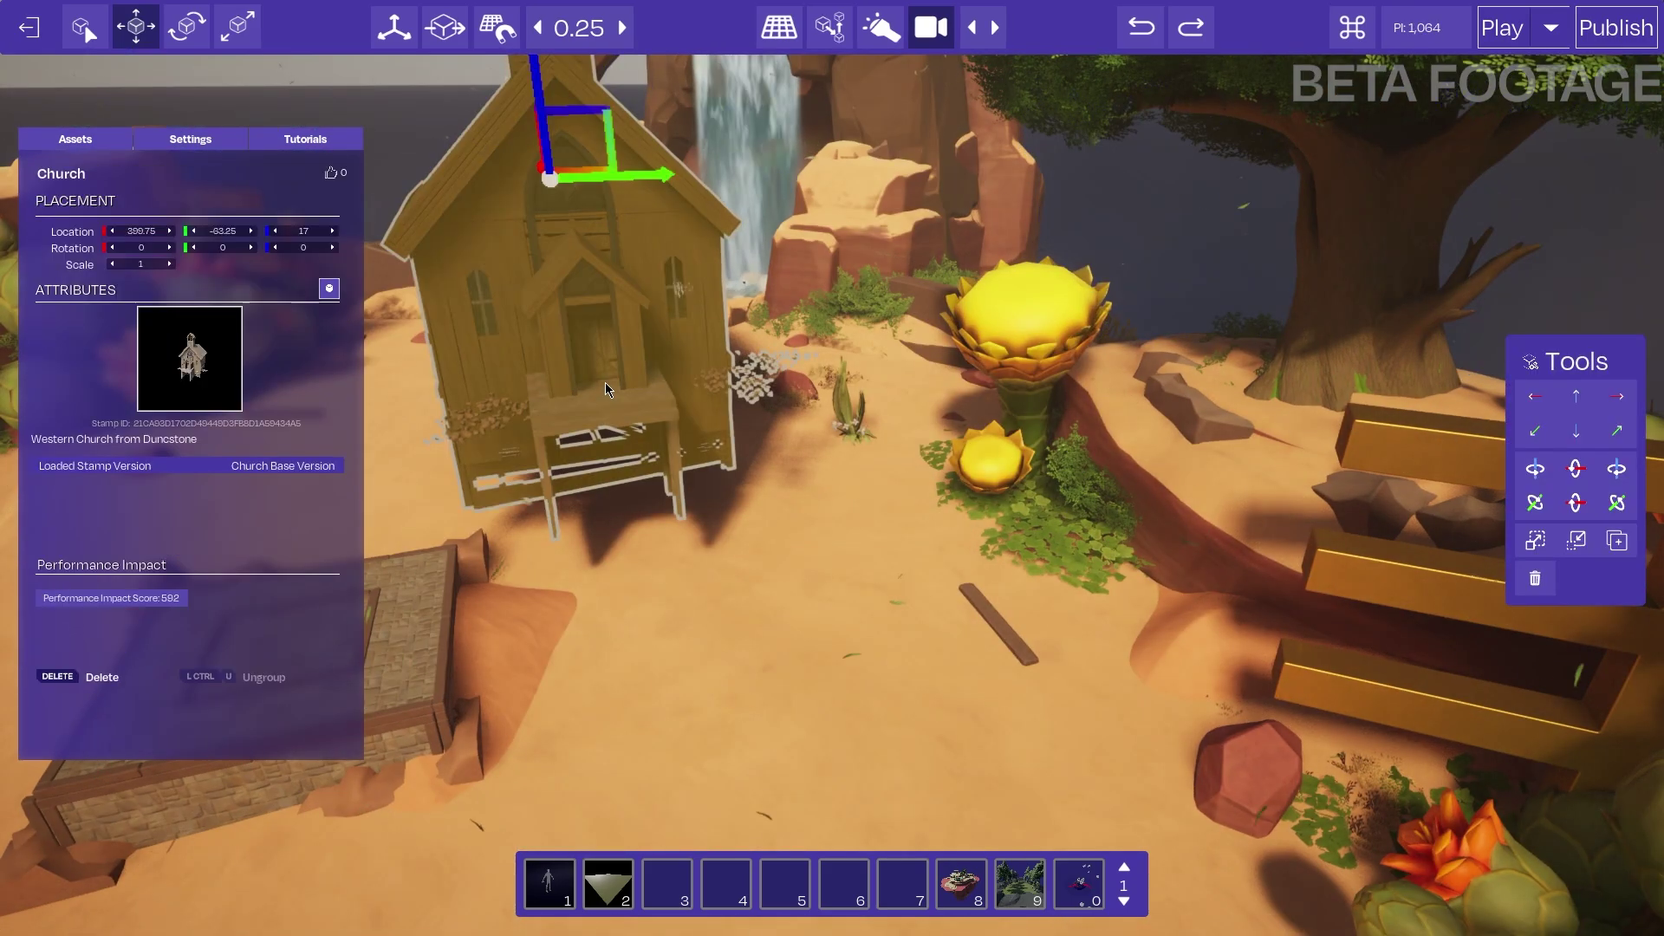
right_click_drag(598, 381, 684, 338)
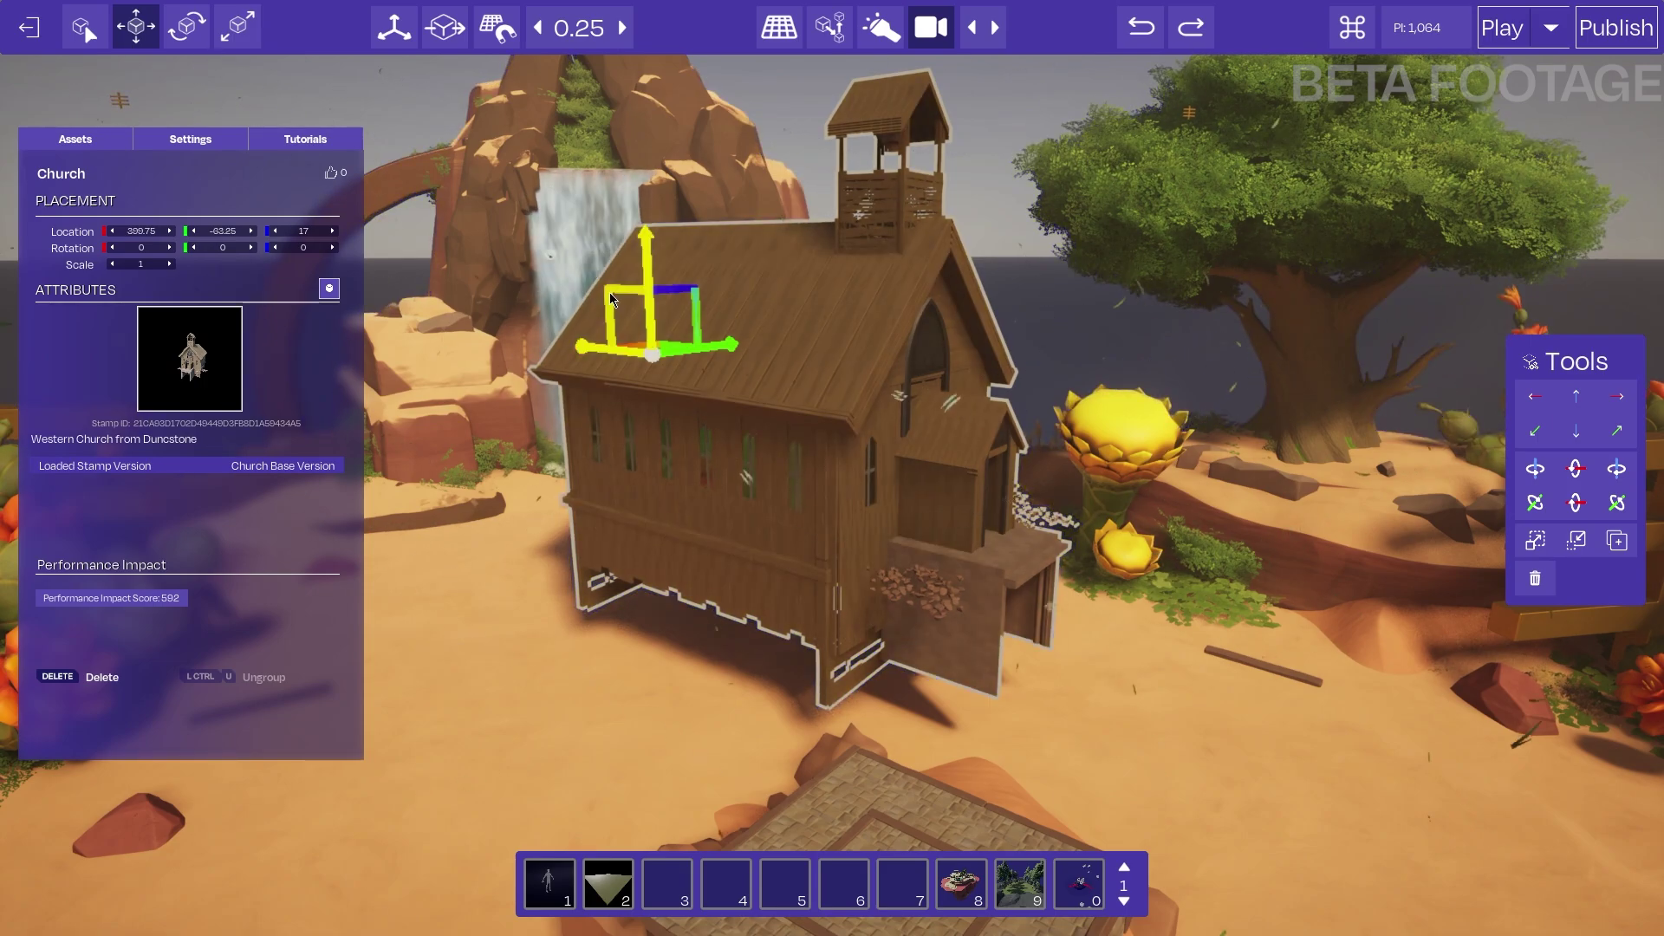
Move the Church down onto the sand, to location 406.75, -63.25, 11.5
left_click_drag(611, 299, 522, 406)
right_click_drag(522, 406, 759, 141)
left_click(1162, 356)
key("w")
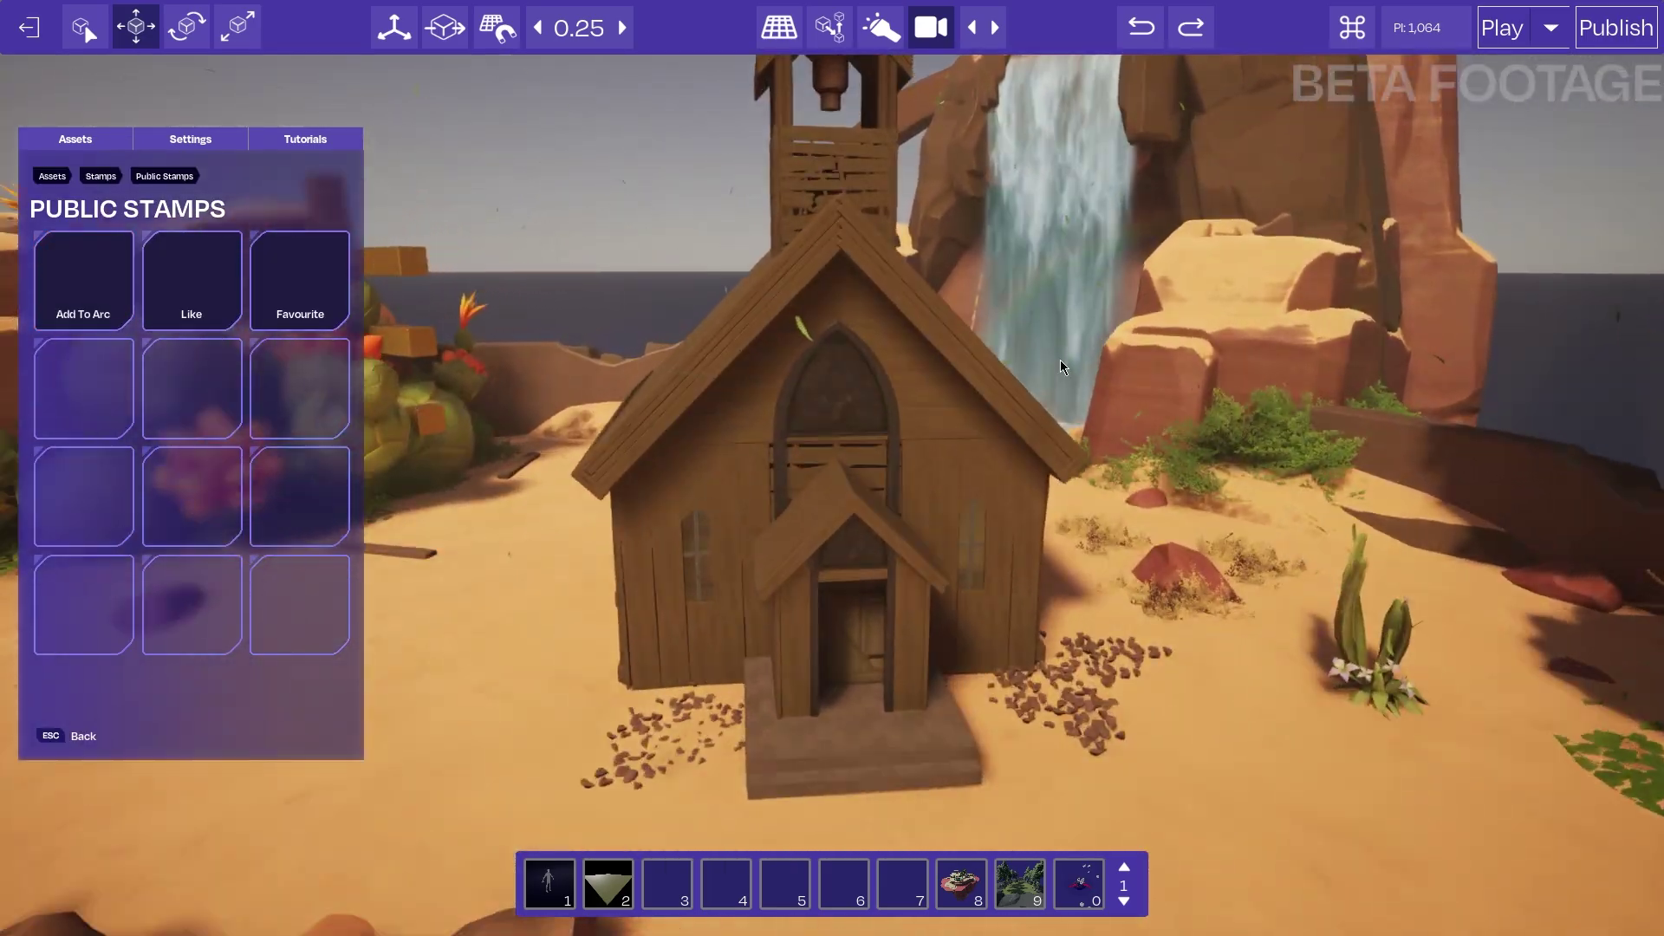
Select the Church at its front entrance and open its group for editing
left_click(1019, 464)
right_click_drag(980, 486, 917, 461)
key("w")
key("d")
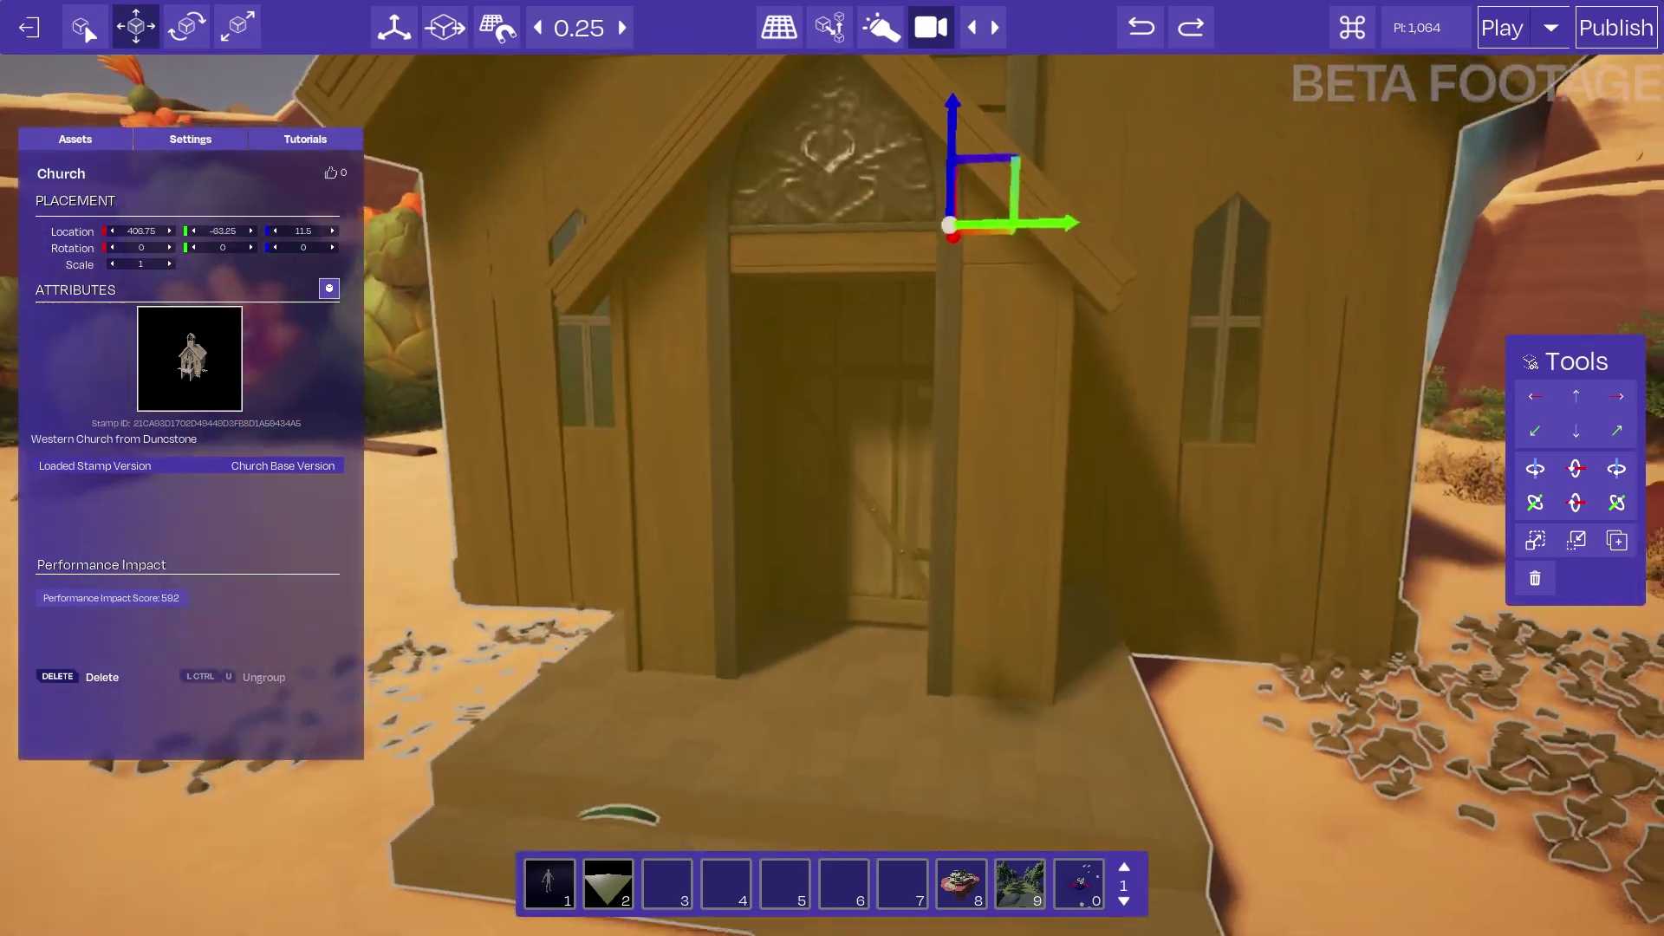
right_click_drag(748, 508, 869, 503)
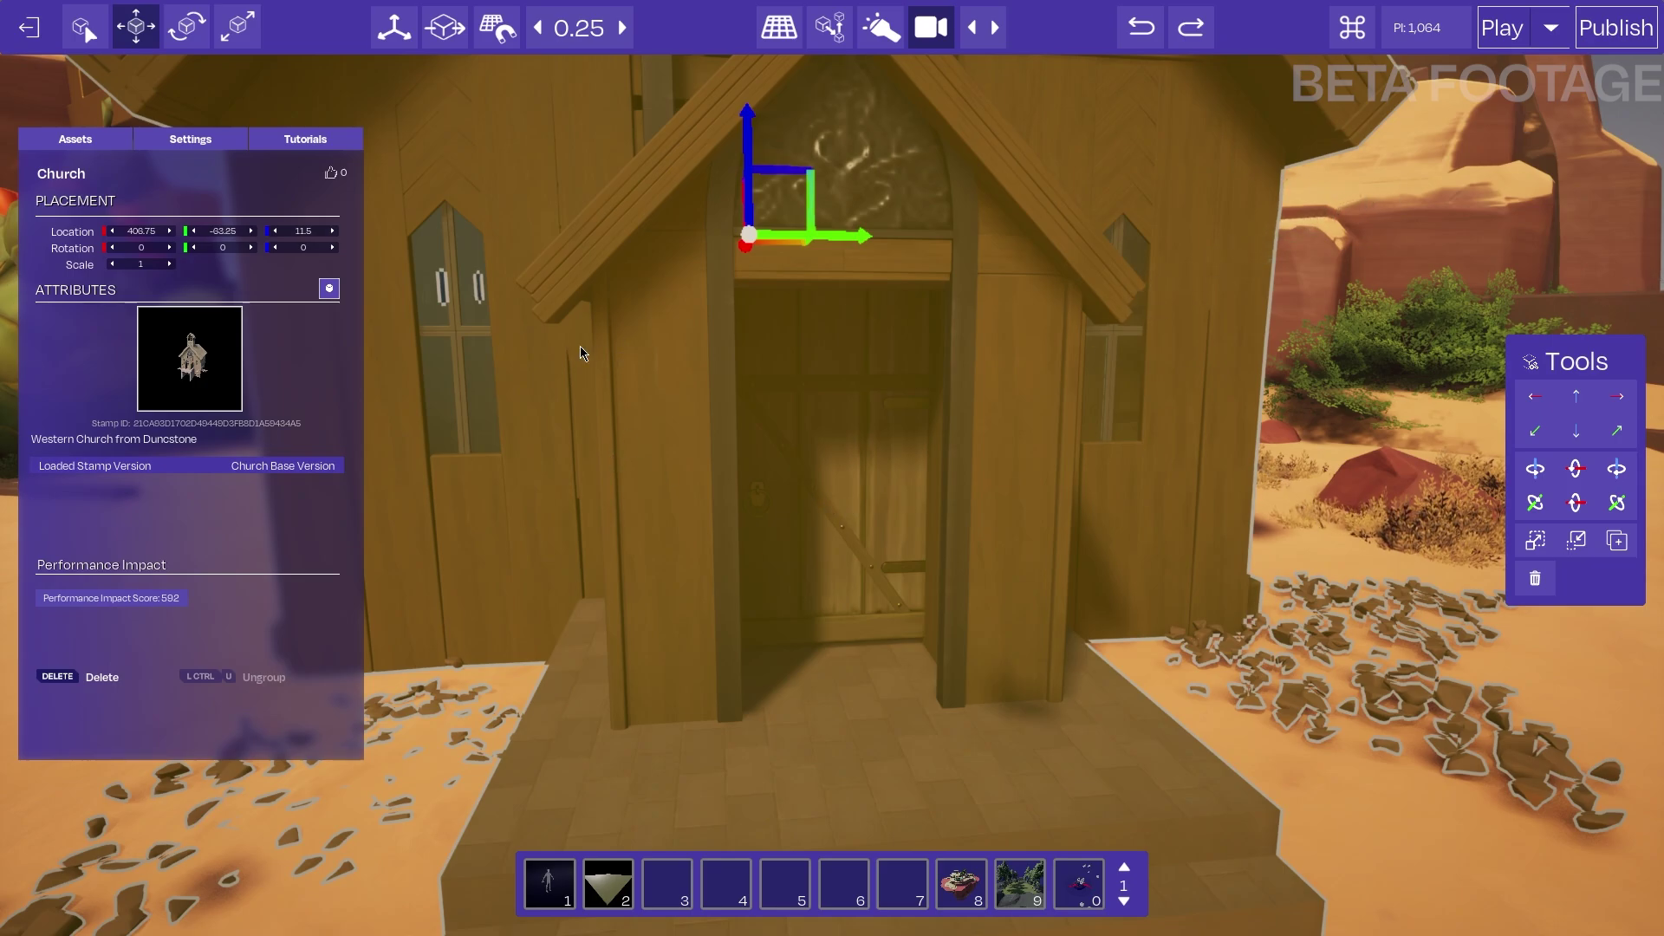
left_click(330, 288)
Swing the Church's front door open to a rotation of -180 and shift it sideways to a Y location of -62.24
left_click(825, 435)
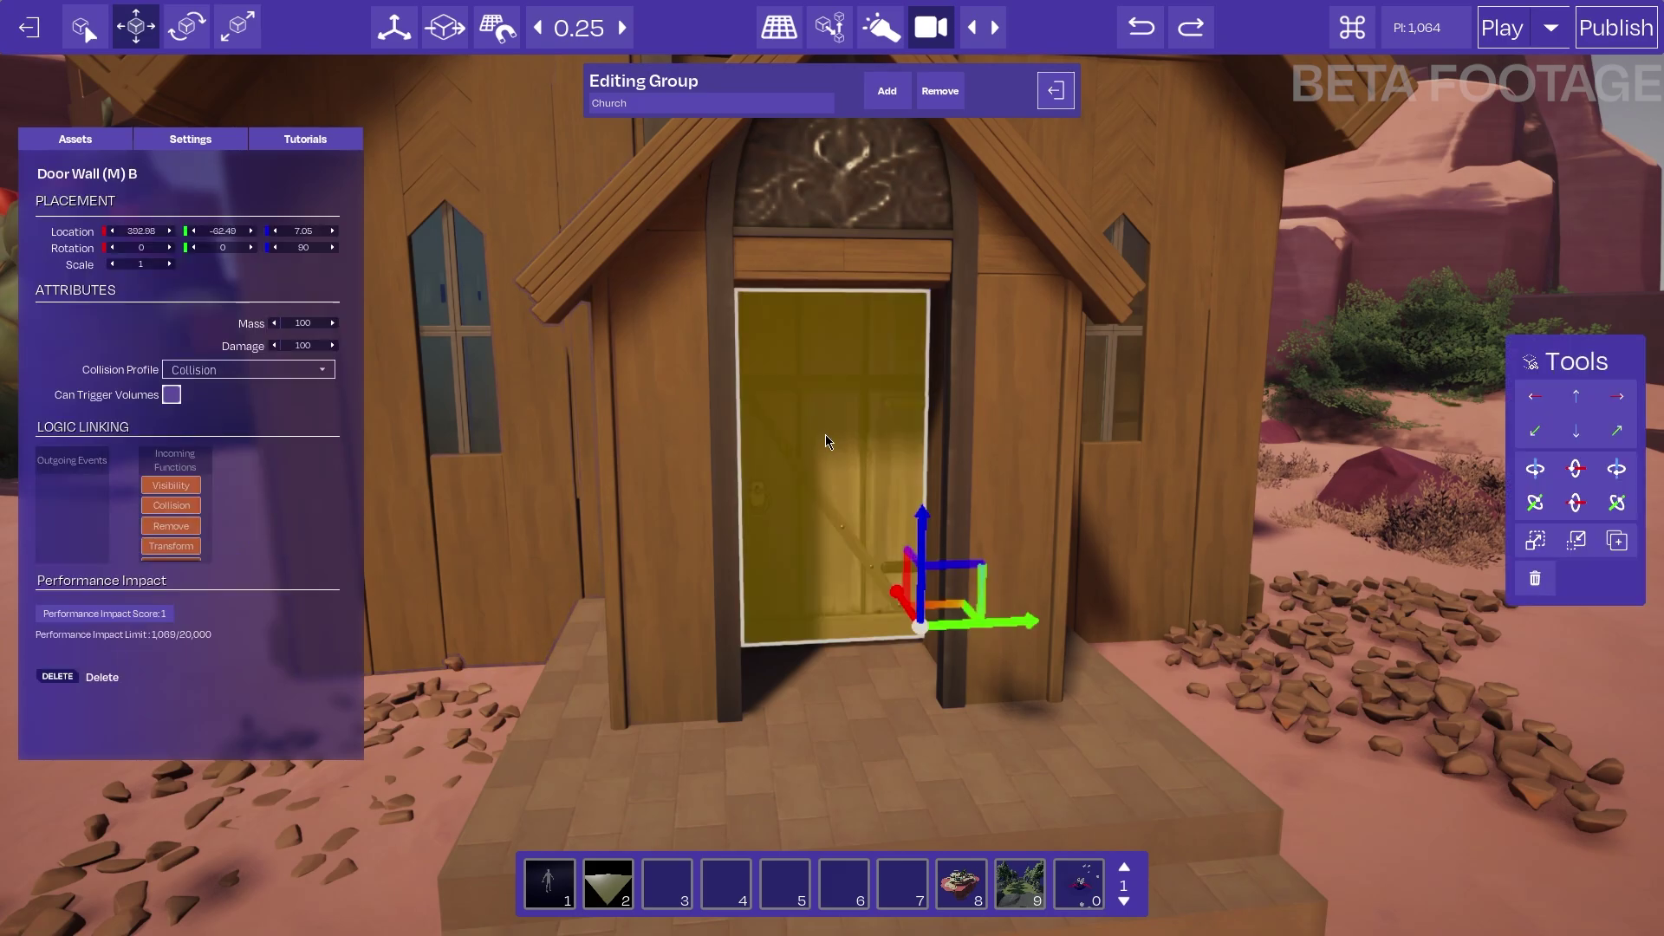
left_click(205, 33)
left_click_drag(834, 662, 801, 604)
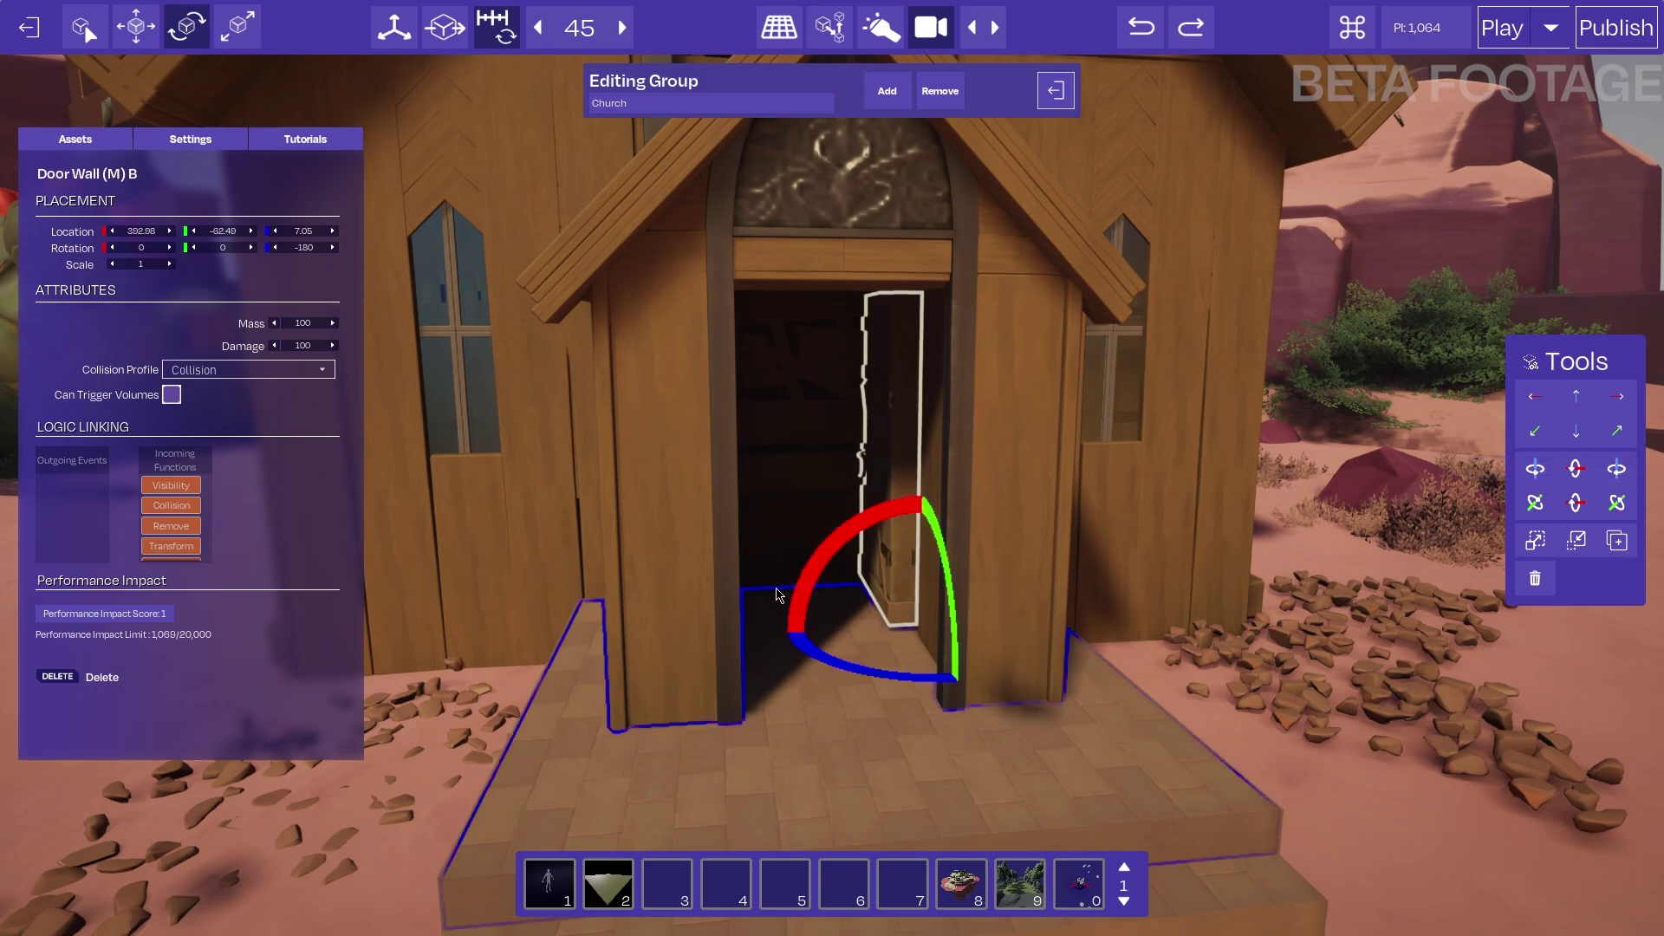
key("w")
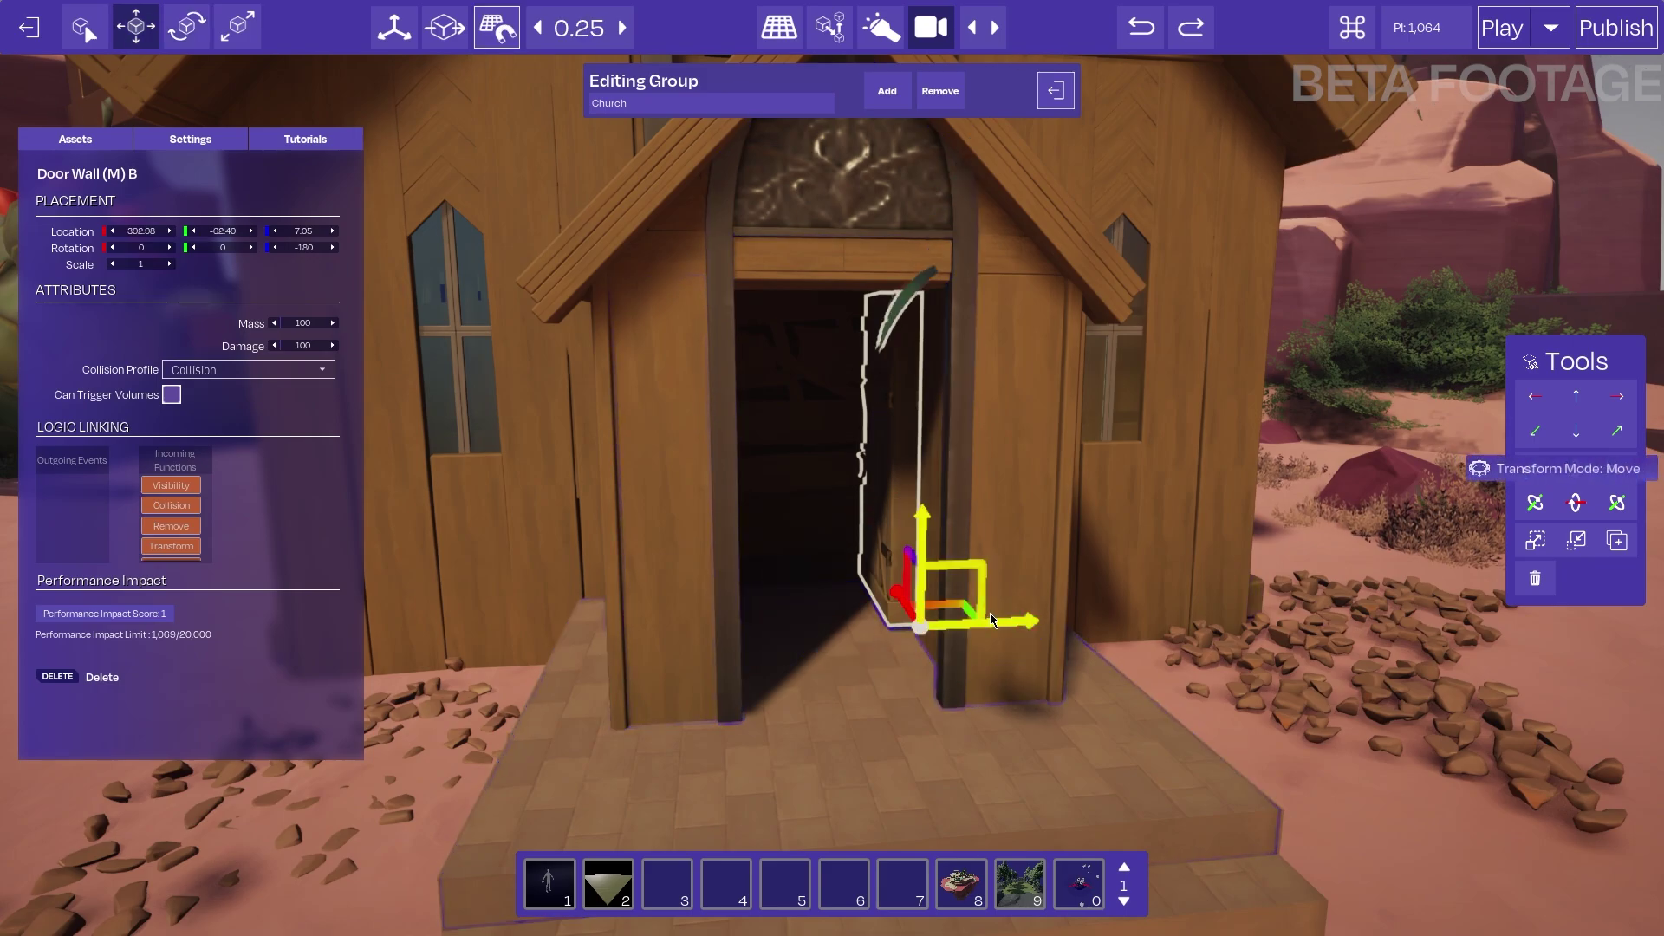
left_click_drag(1036, 627, 1039, 624)
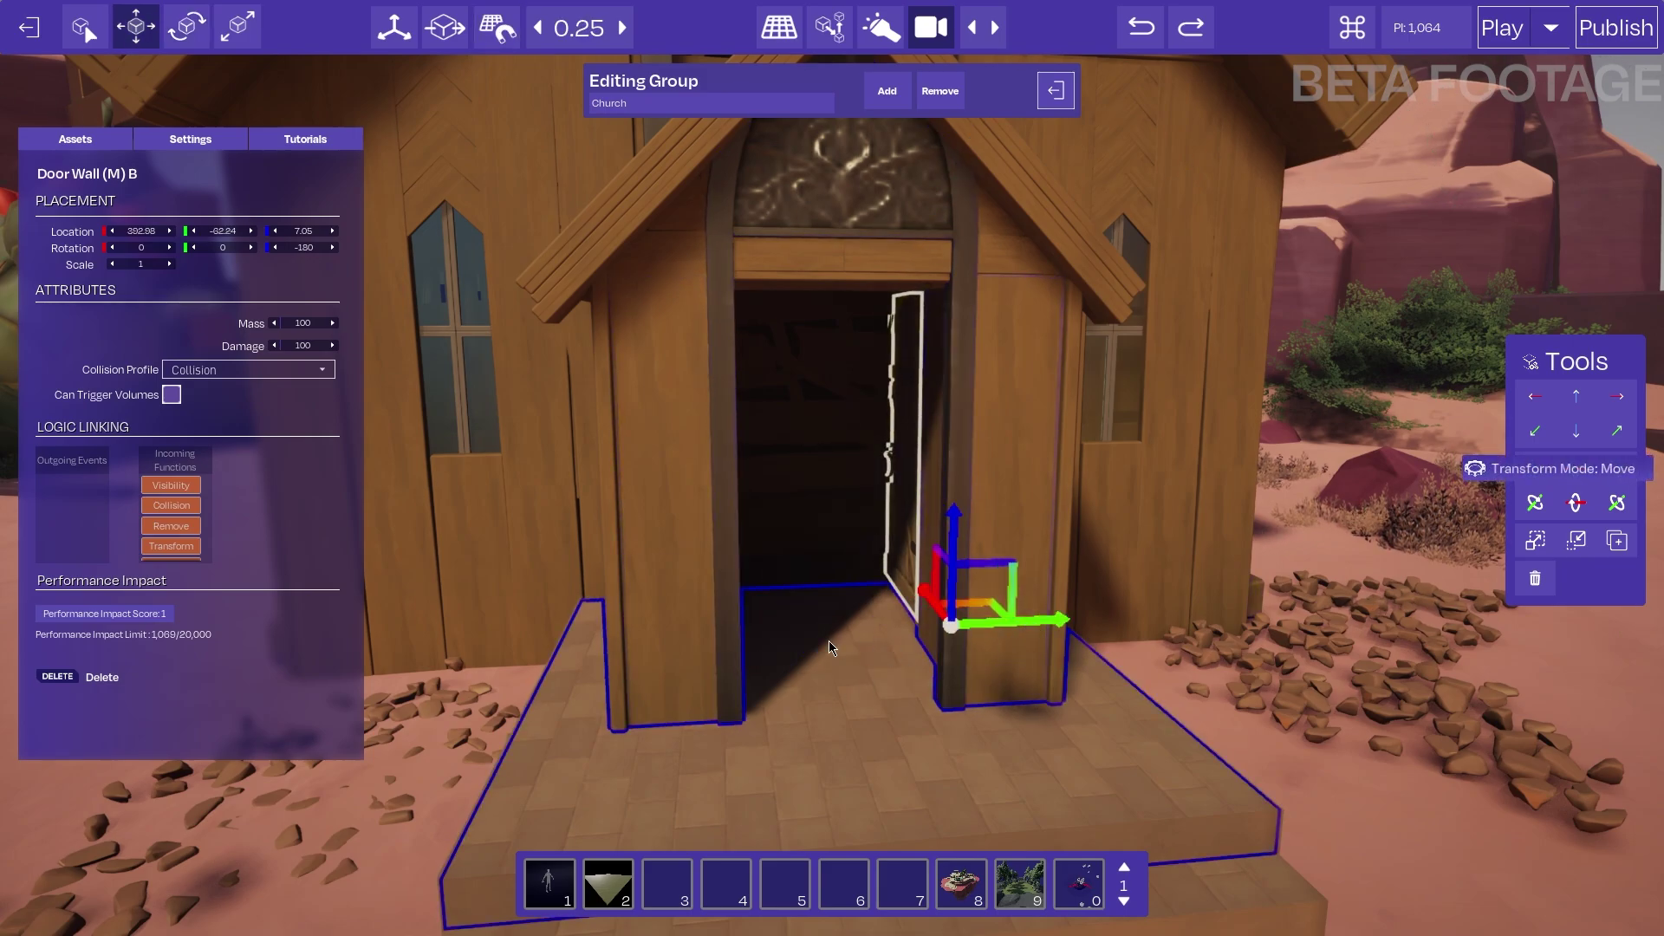
Delete both broken plank barriers behind the Church doorway with the flashlight on, and leave group editing
right_click_drag(861, 442, 862, 442)
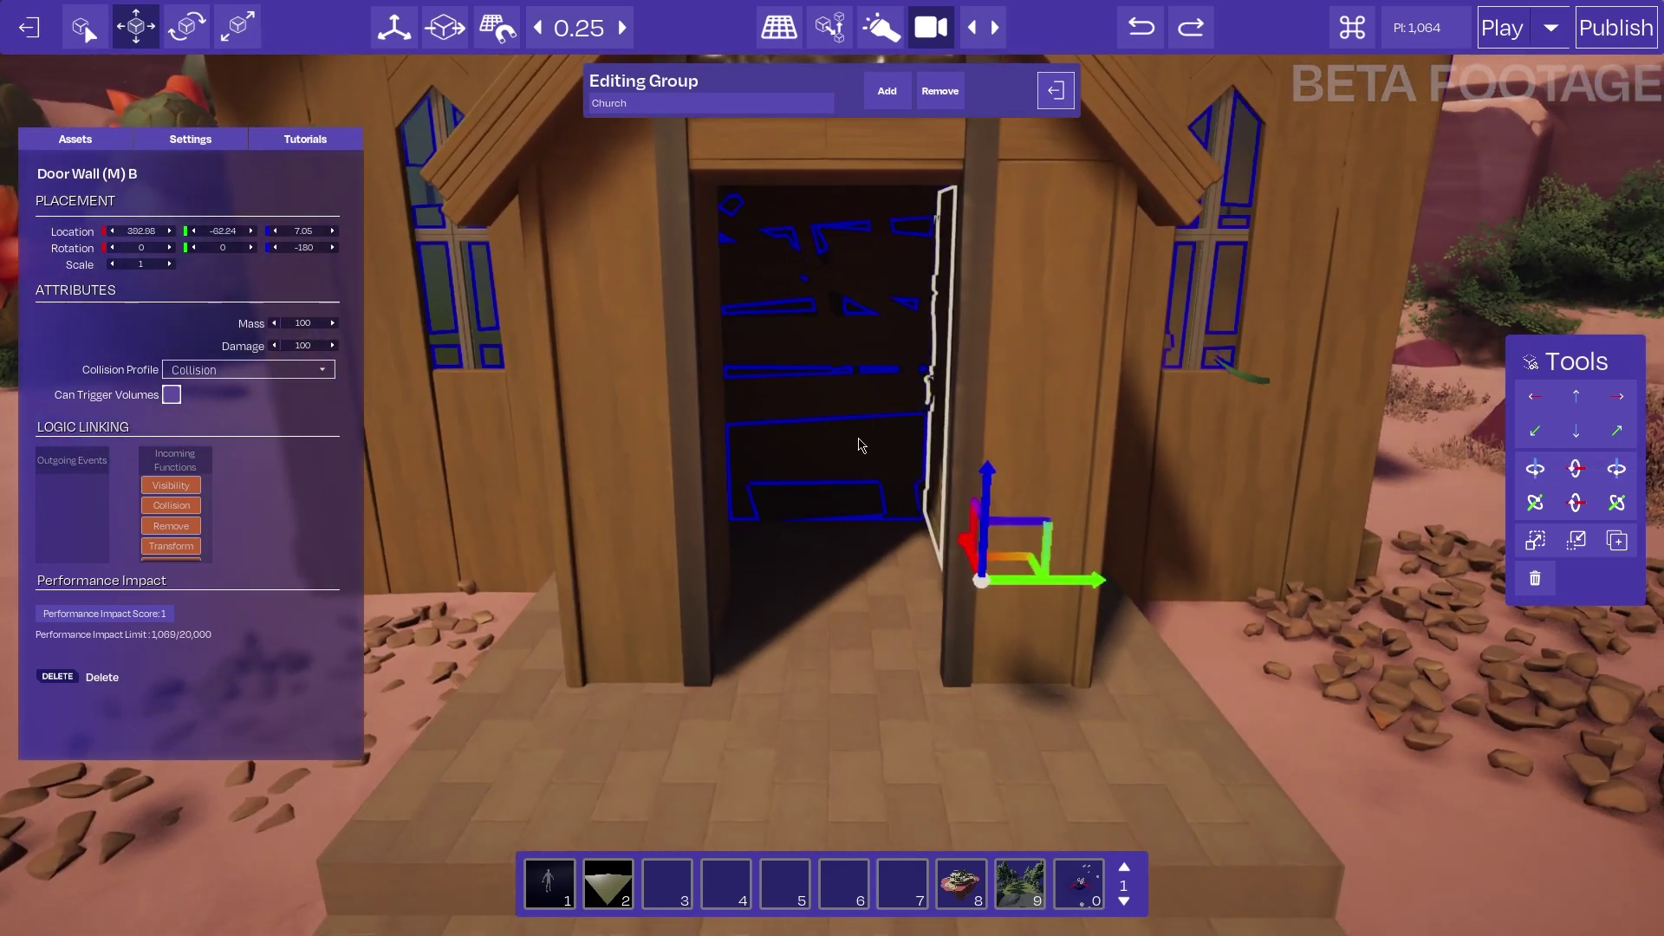
left_click(868, 18)
scroll(834, 403, "up", 5)
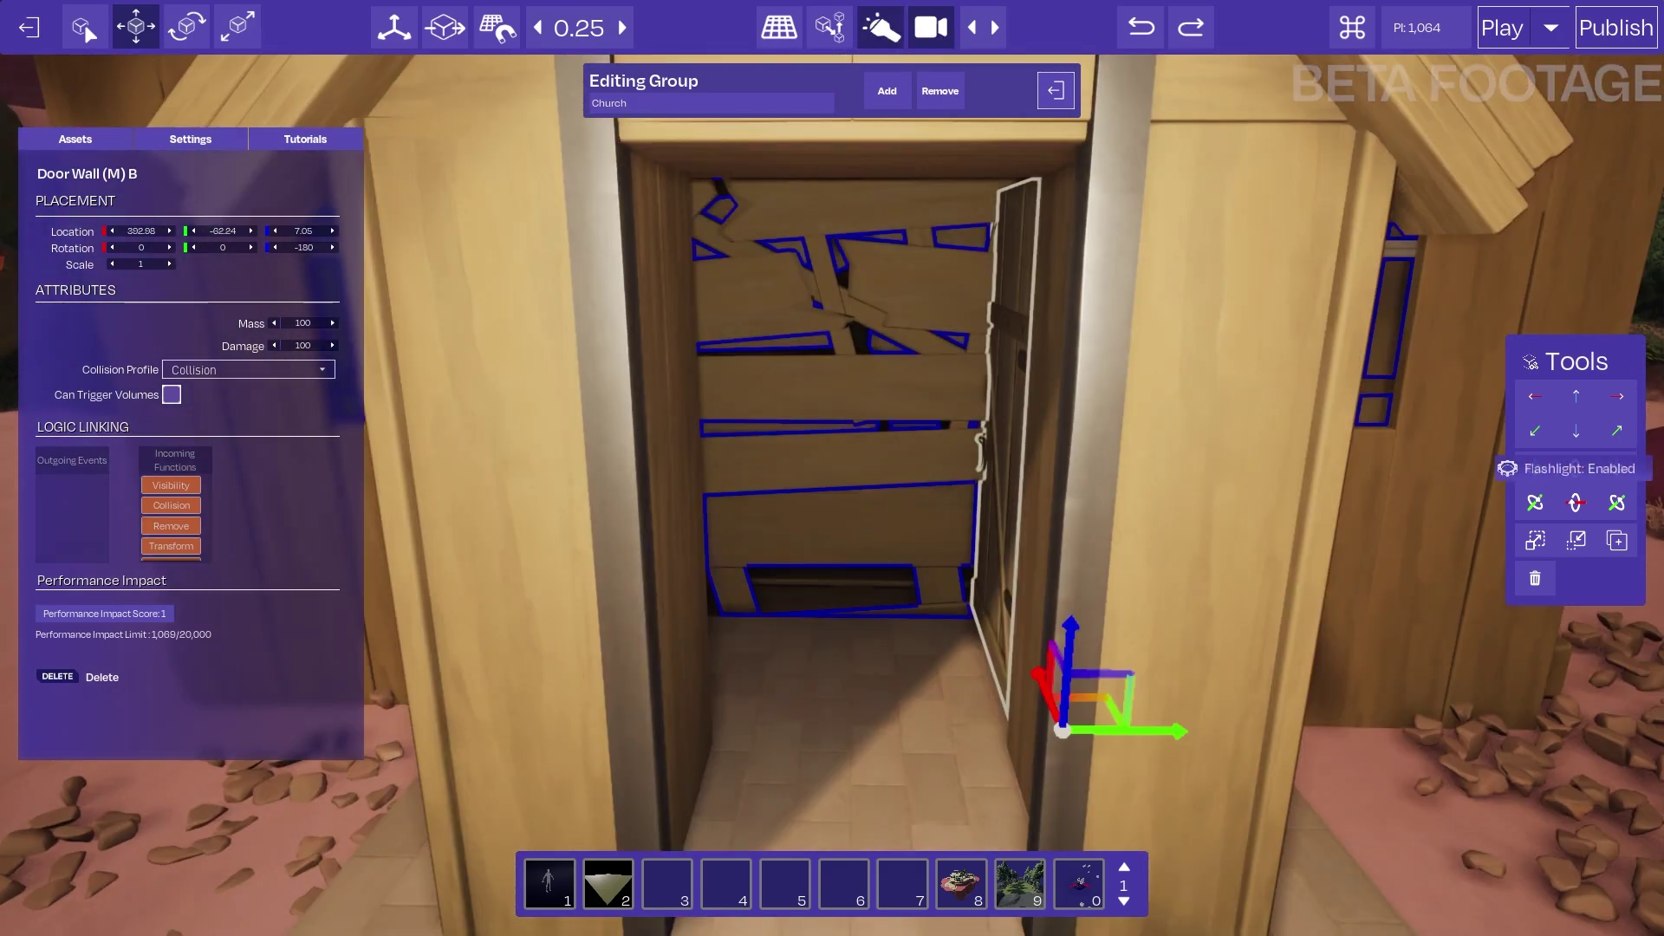
left_click(834, 403)
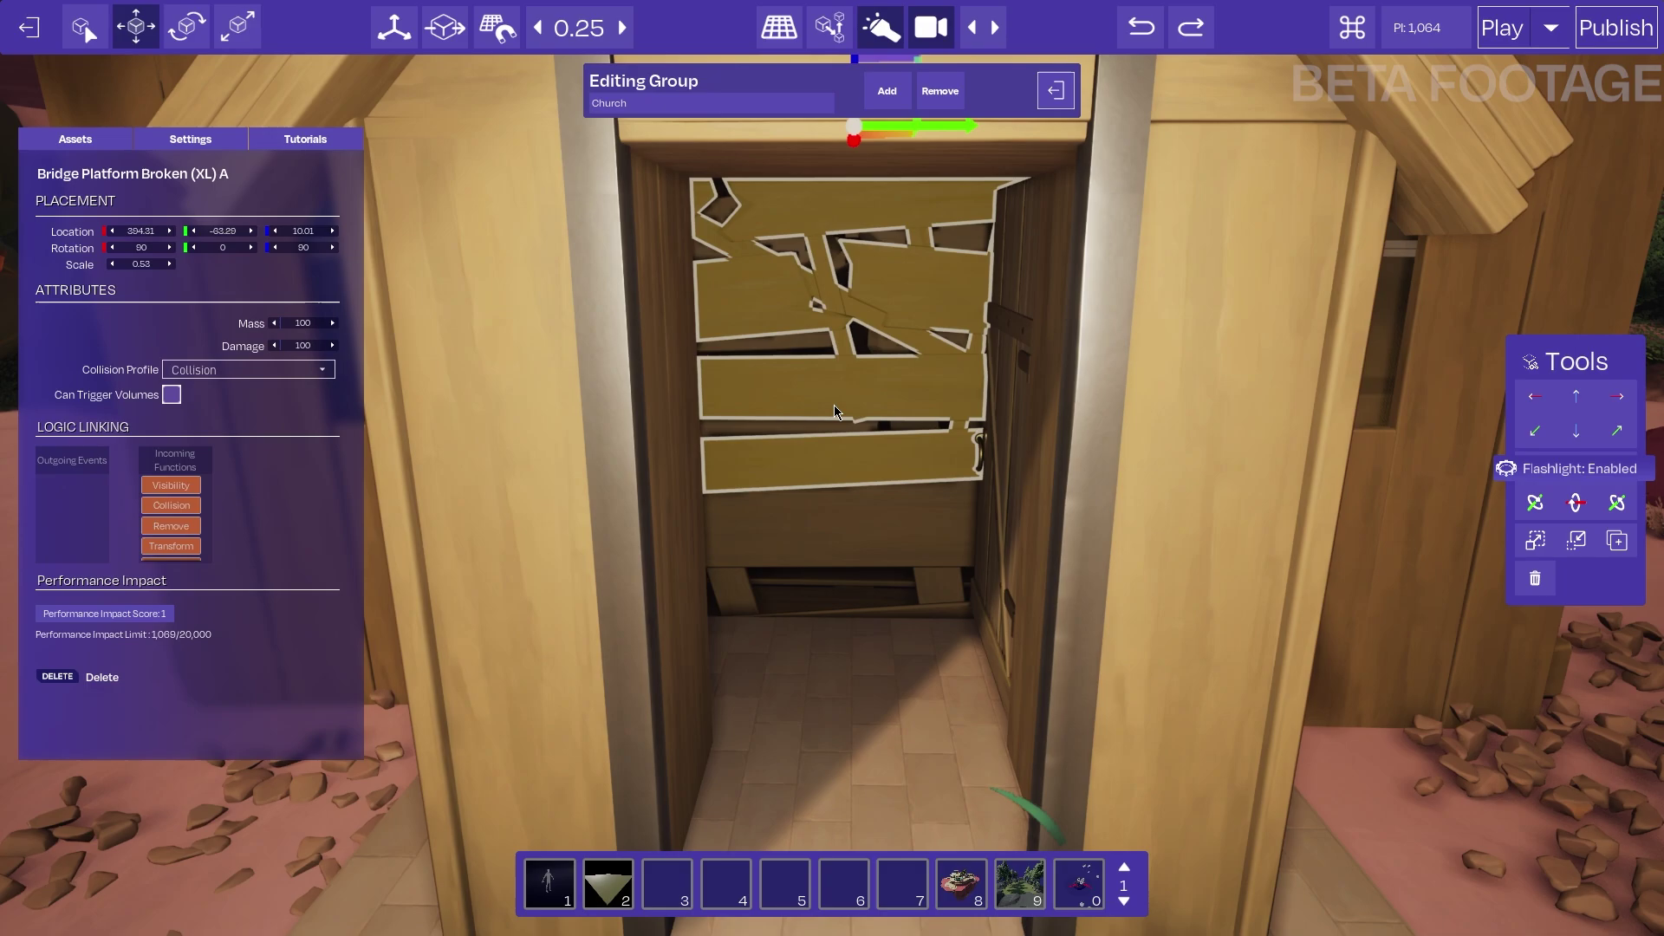
scroll(830, 404, "down", 3)
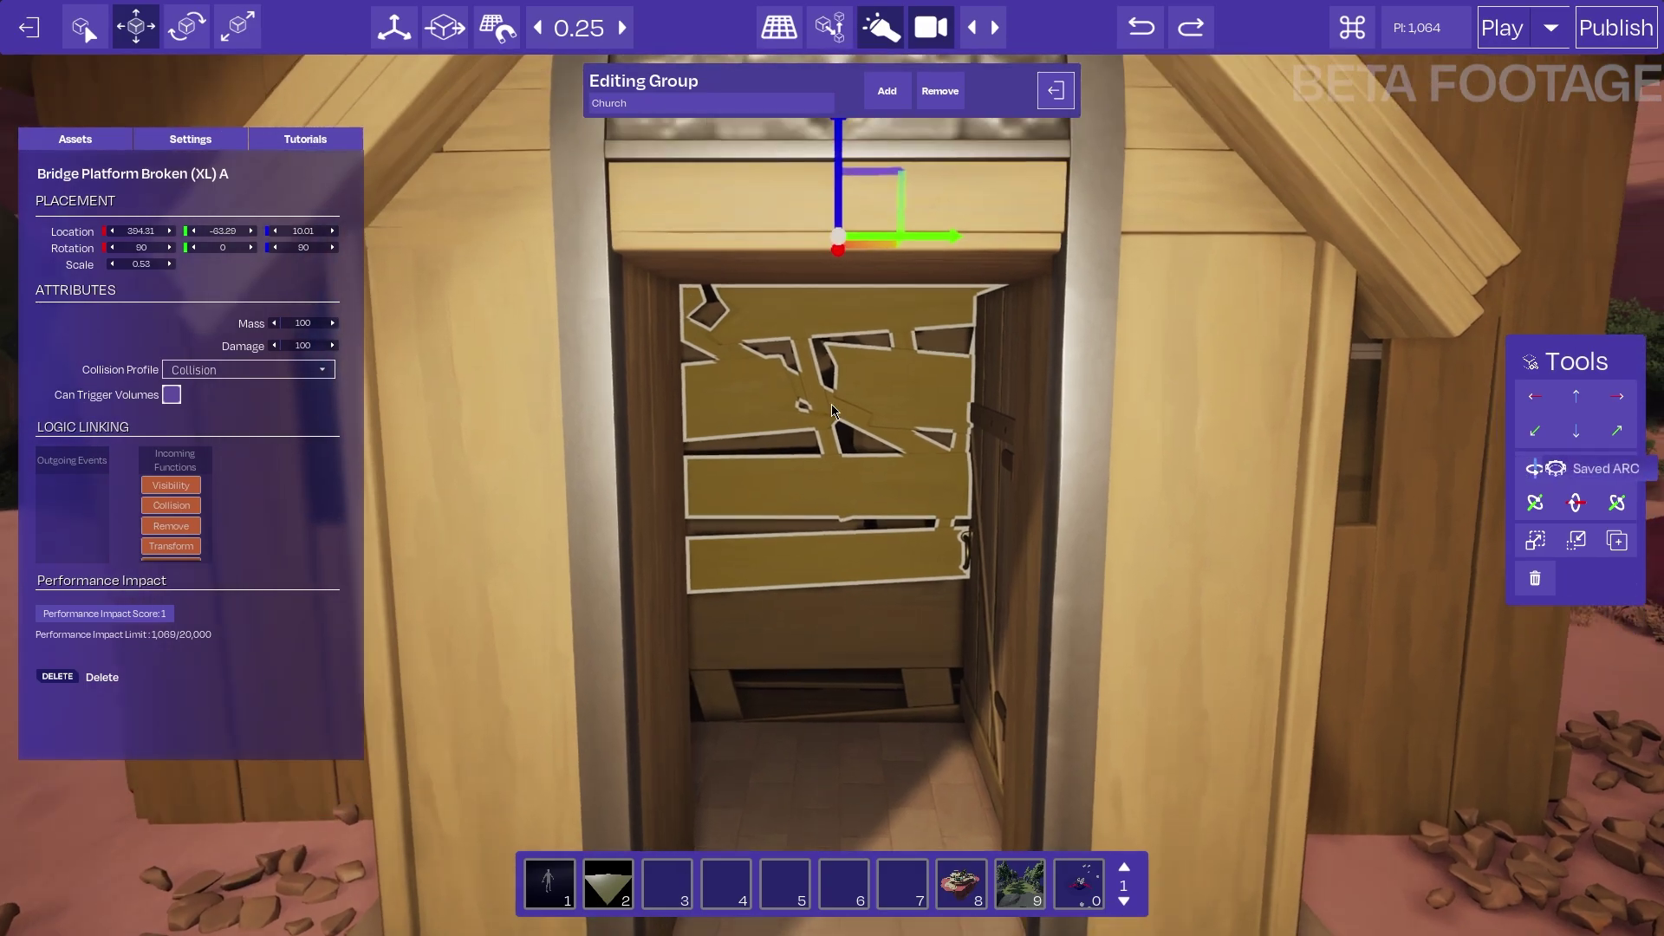
key("Delete")
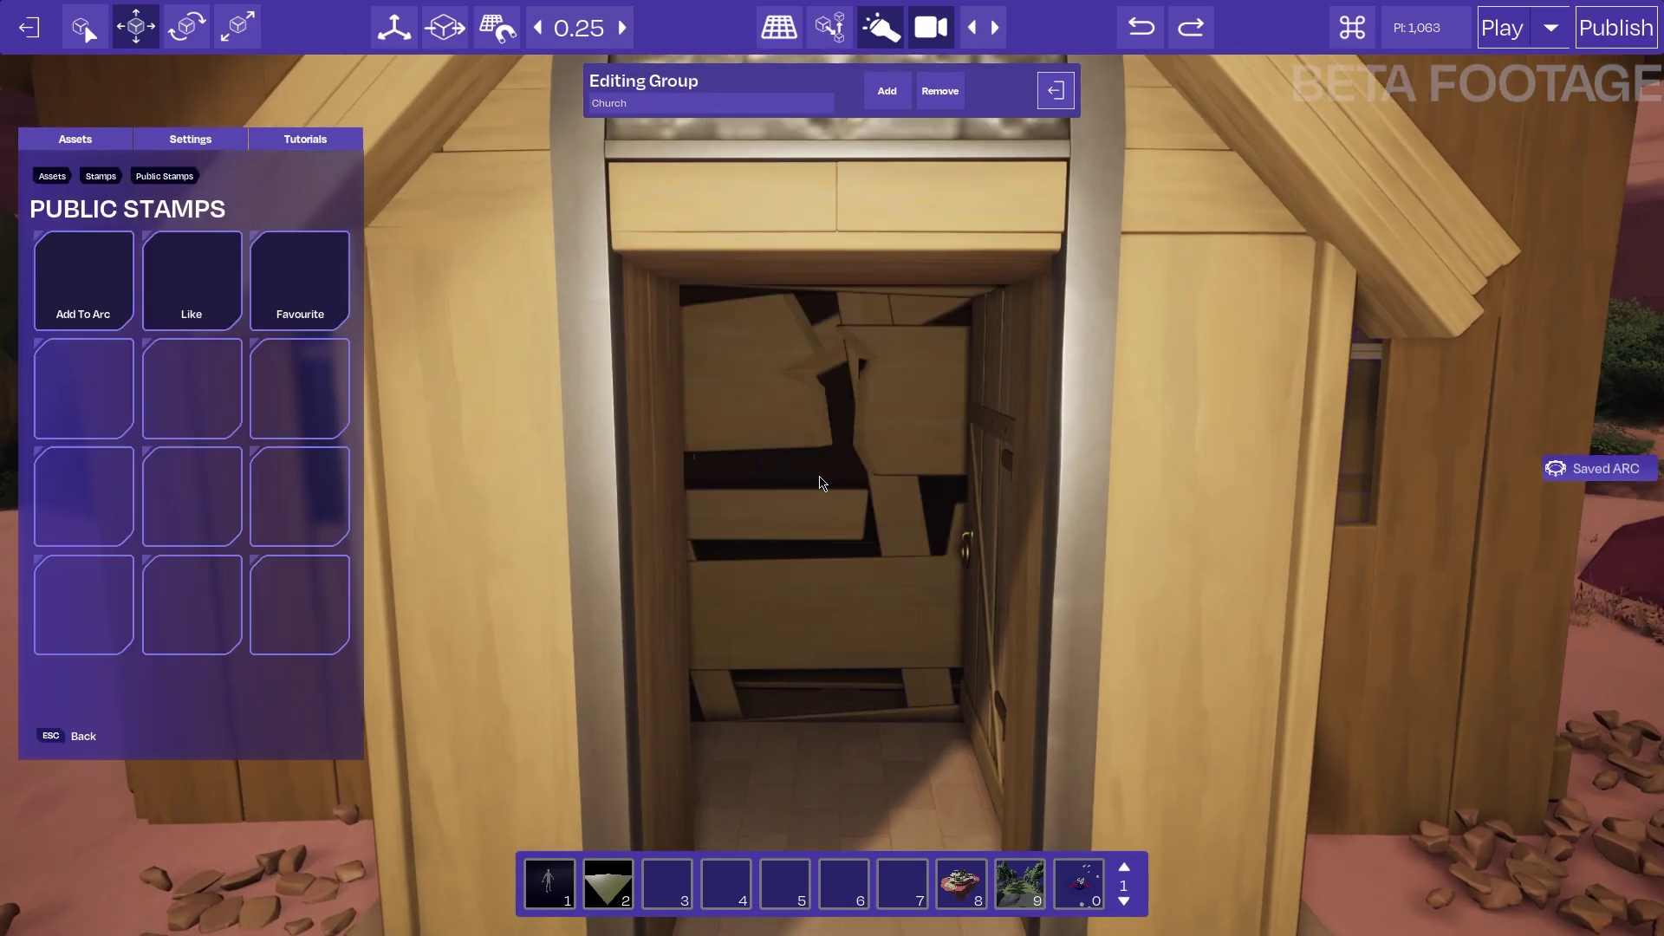
left_click(815, 605)
key("Delete")
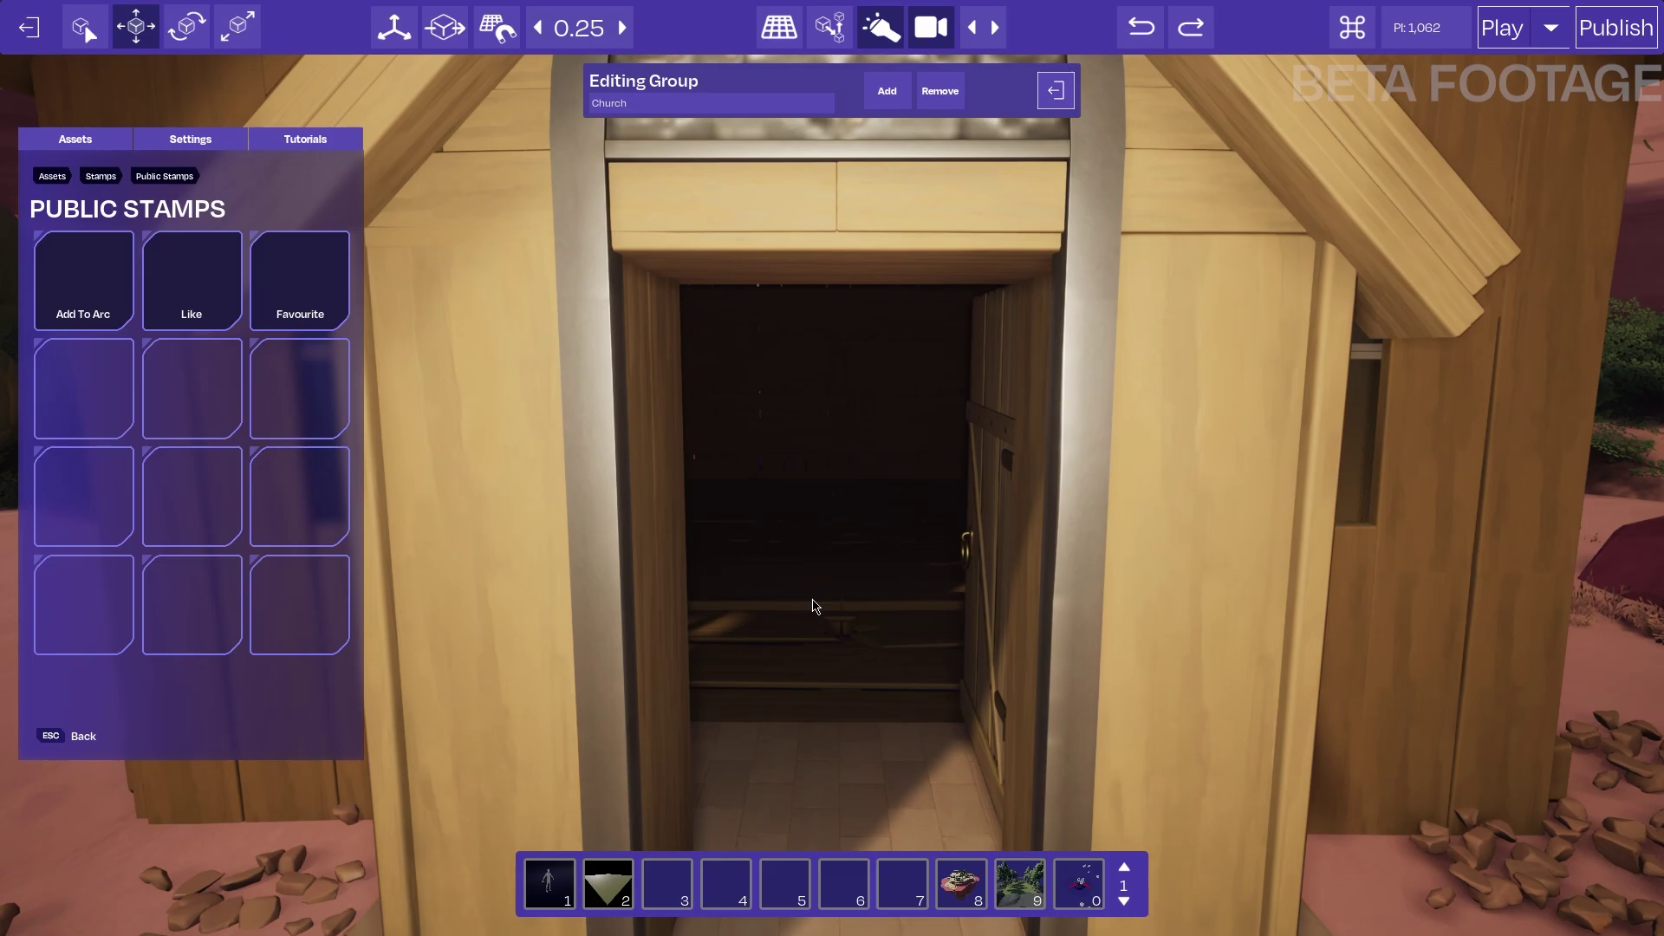
left_click(1057, 92)
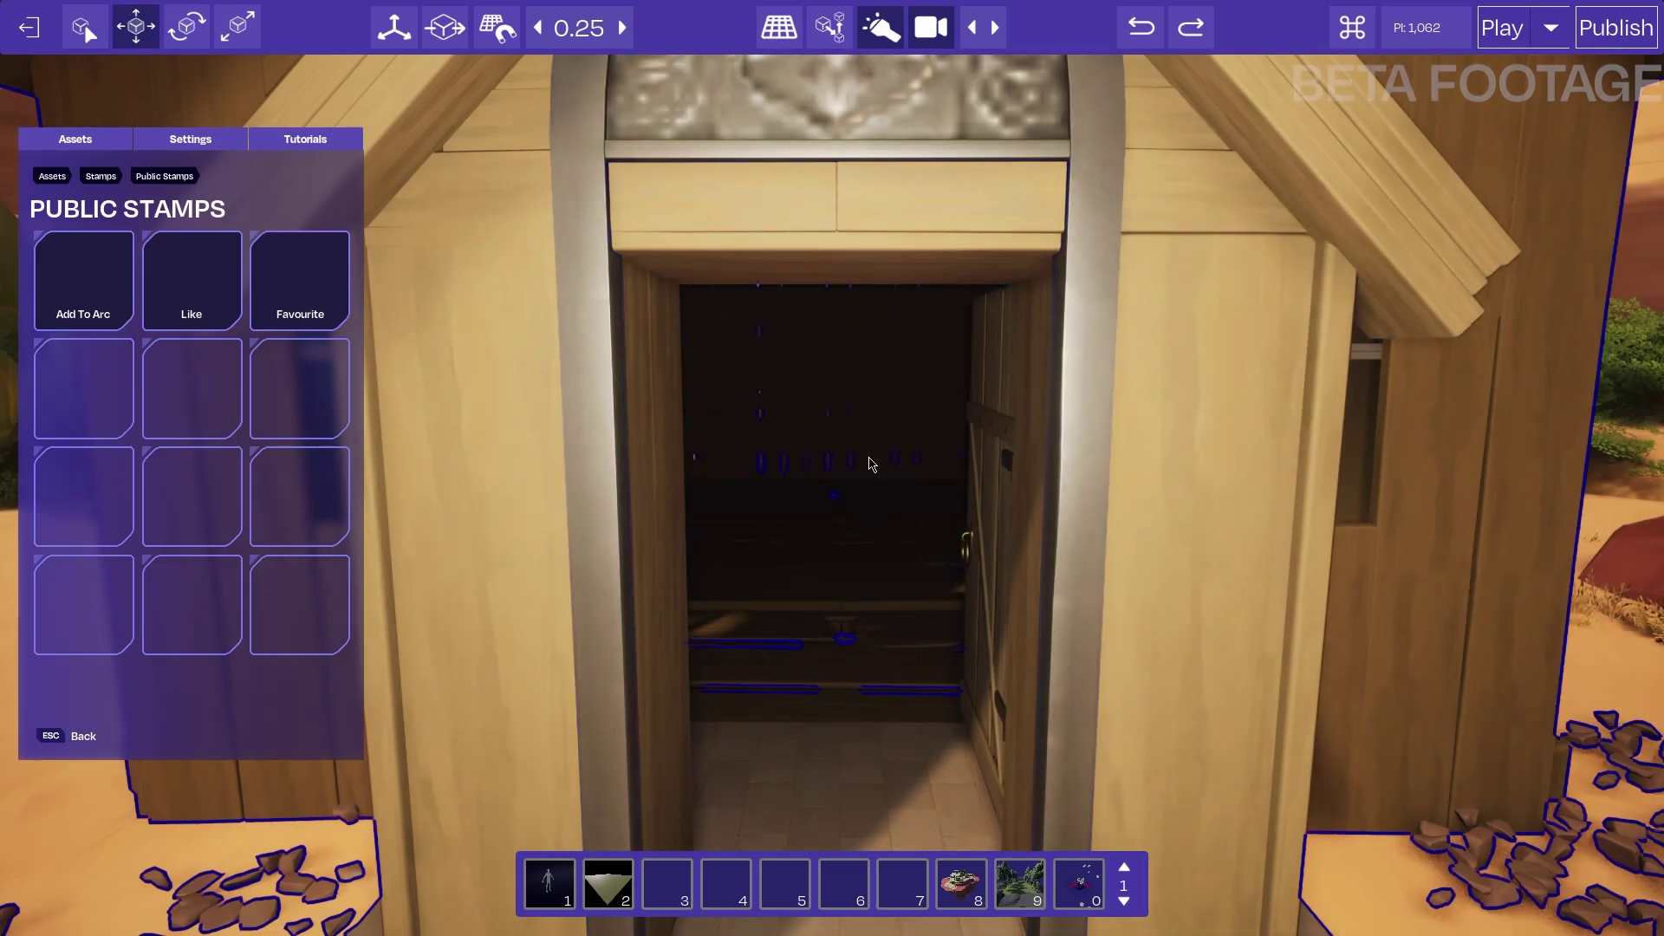
Place a Point Light from the Lights effects on the floor inside the Church
key("w")
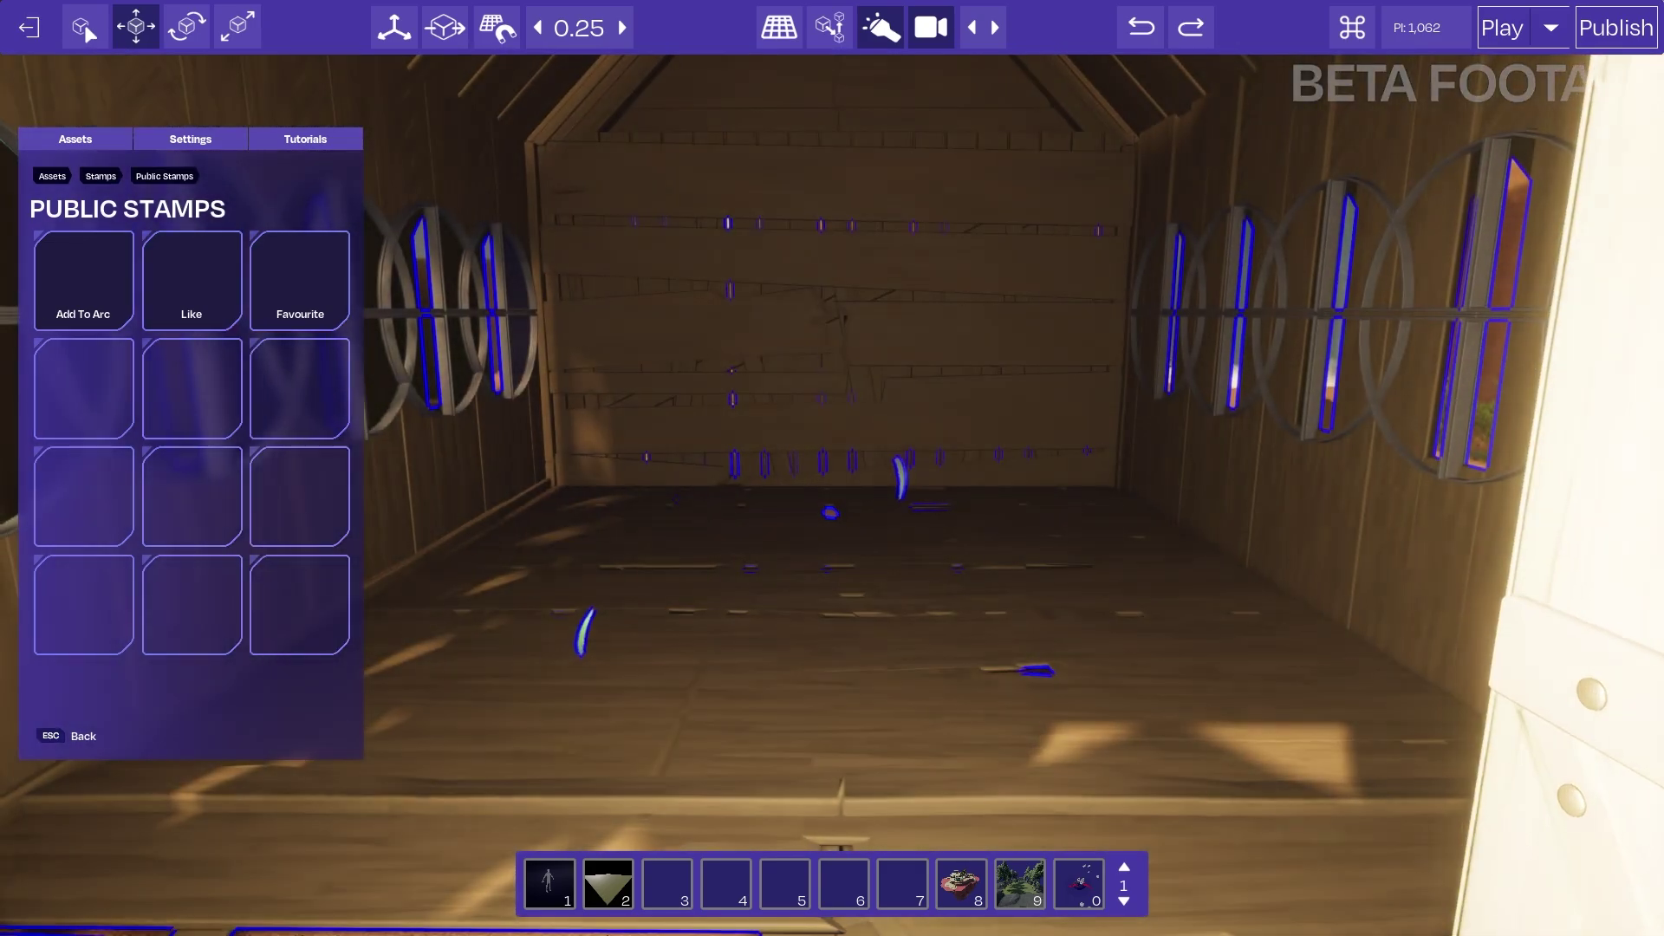
key("s")
key("w")
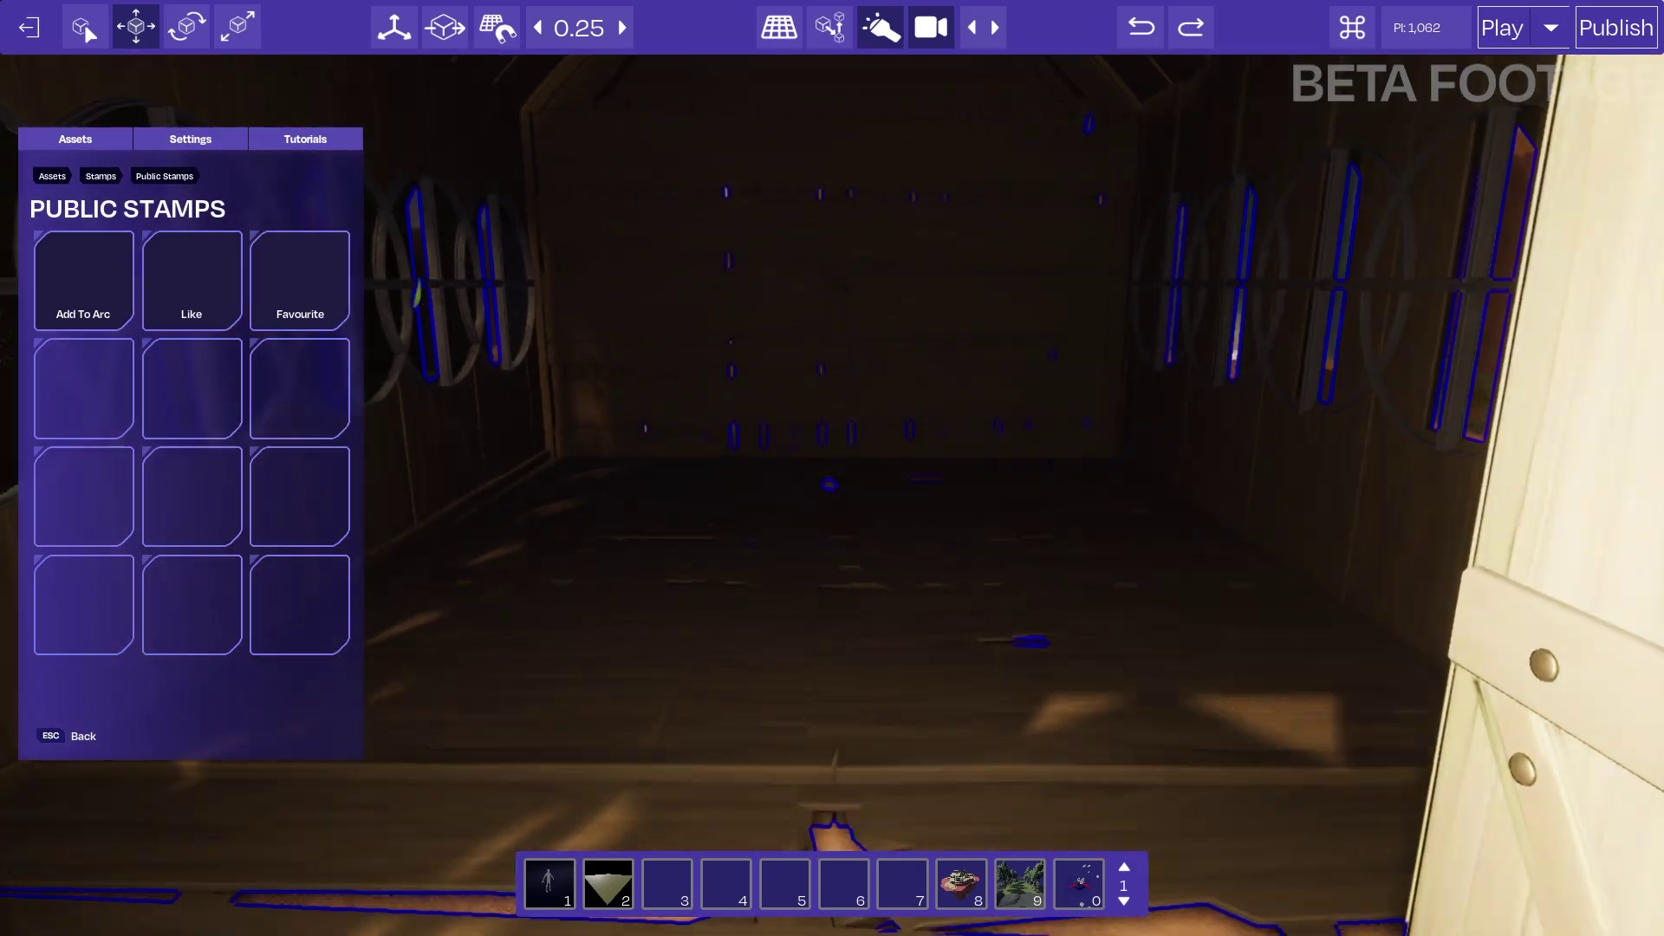
right_click_drag(871, 461, 830, 338)
right_click_drag(865, 463, 850, 492)
key("Escape")
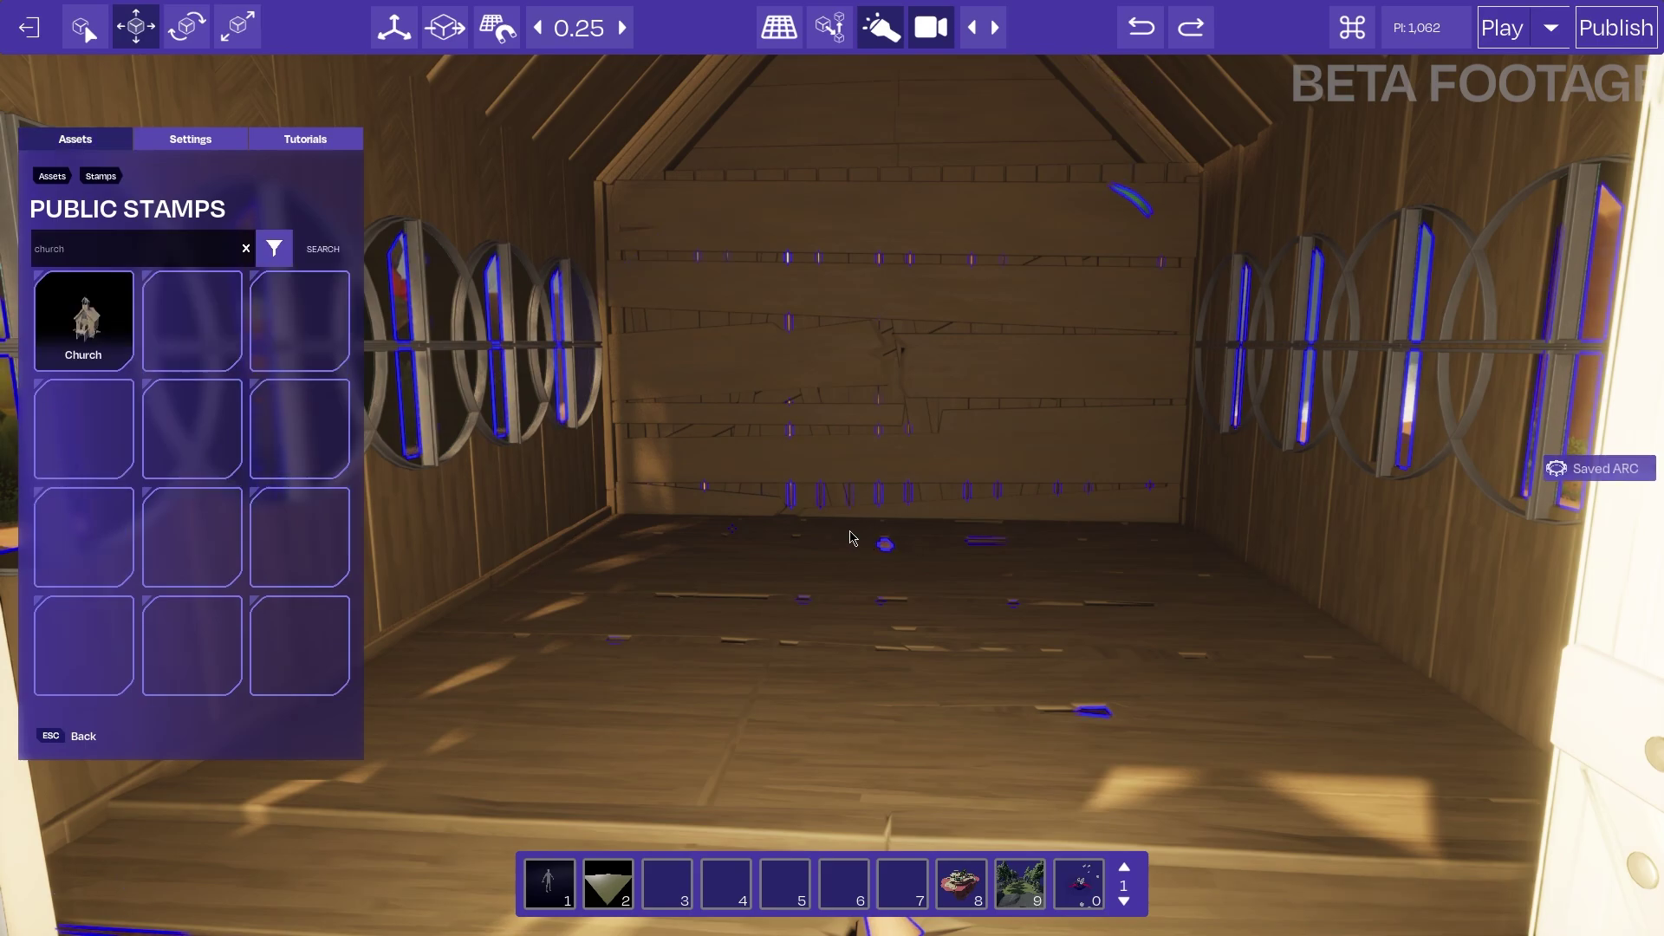
key("Escape")
key("Escape")
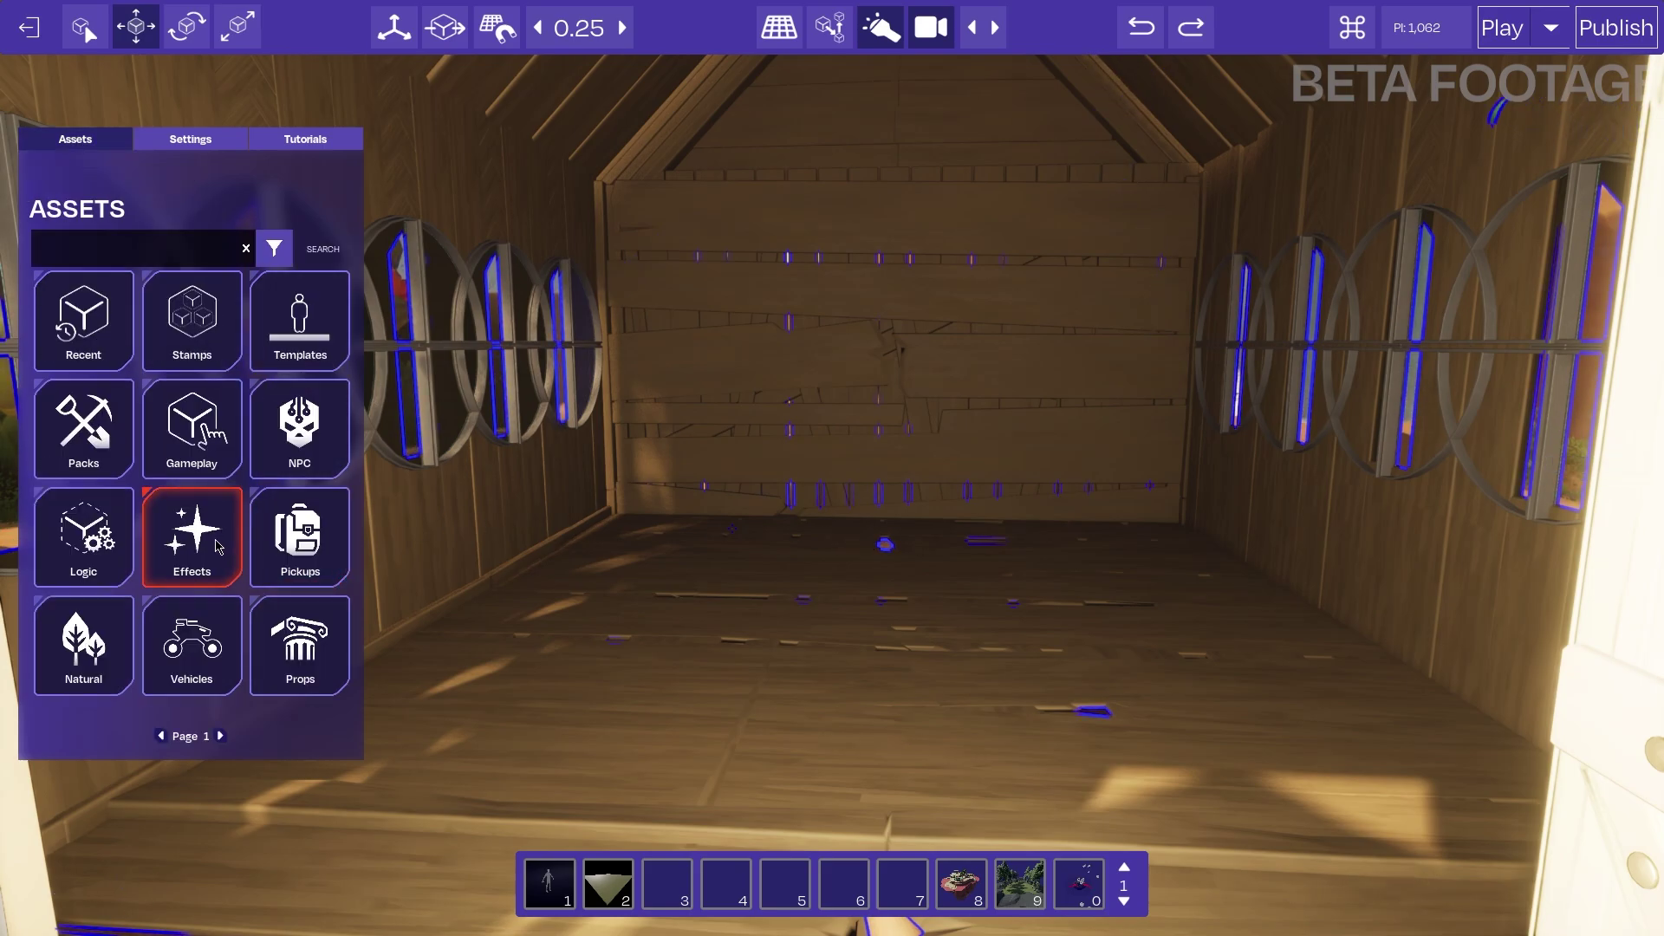
left_click(196, 560)
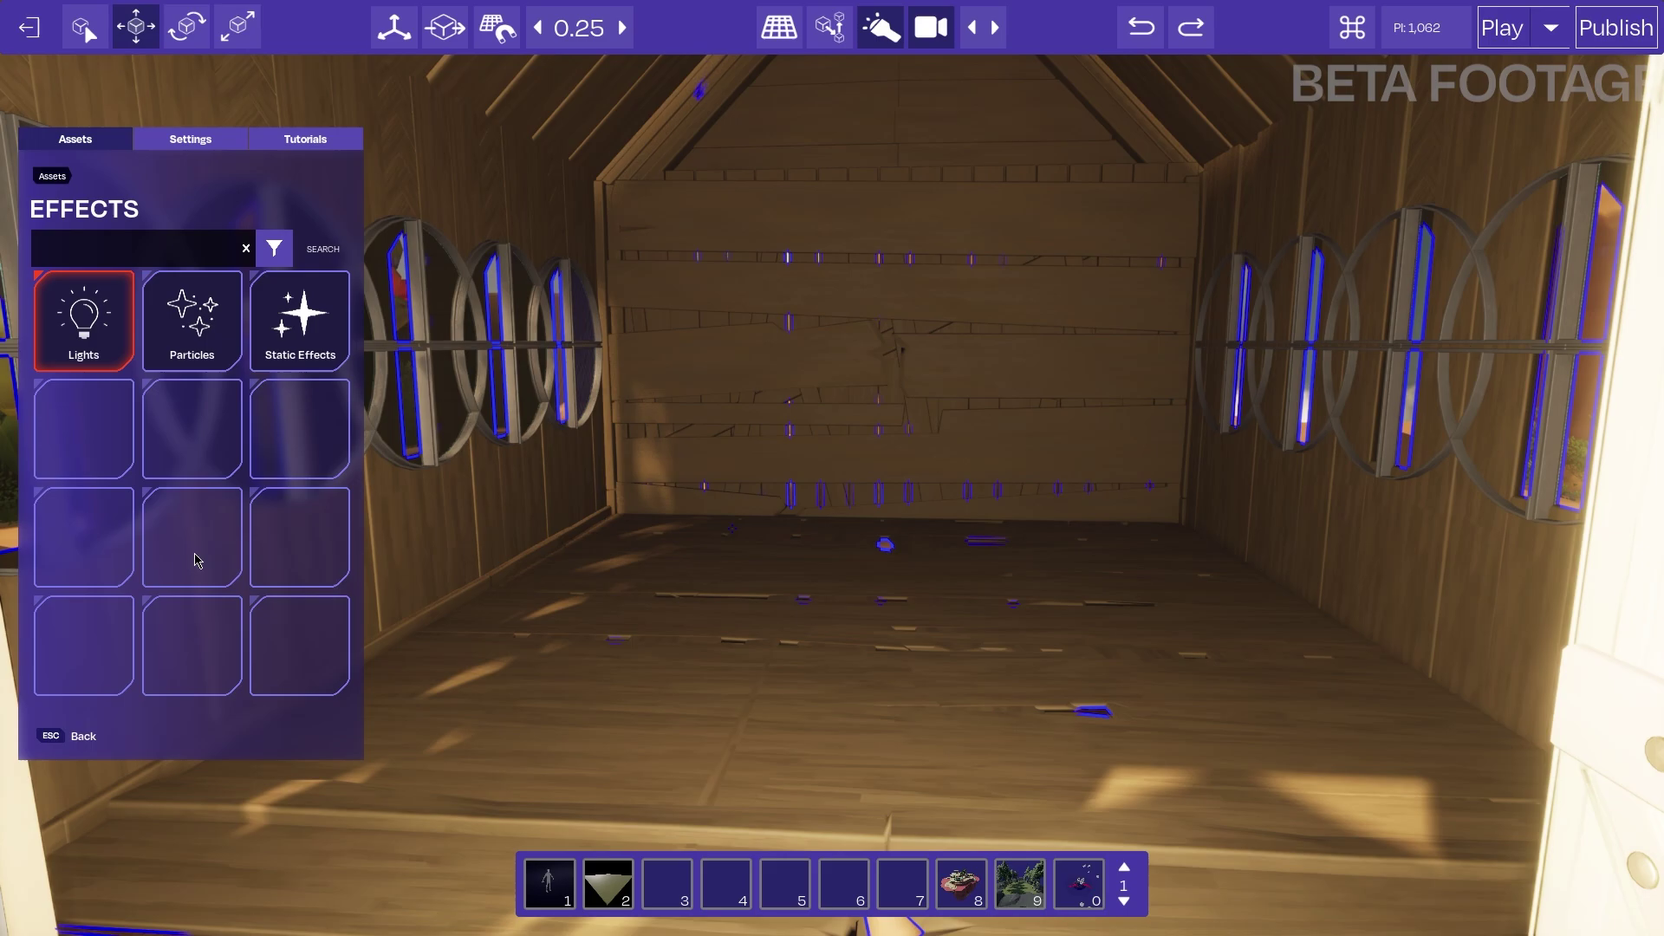
left_click(98, 352)
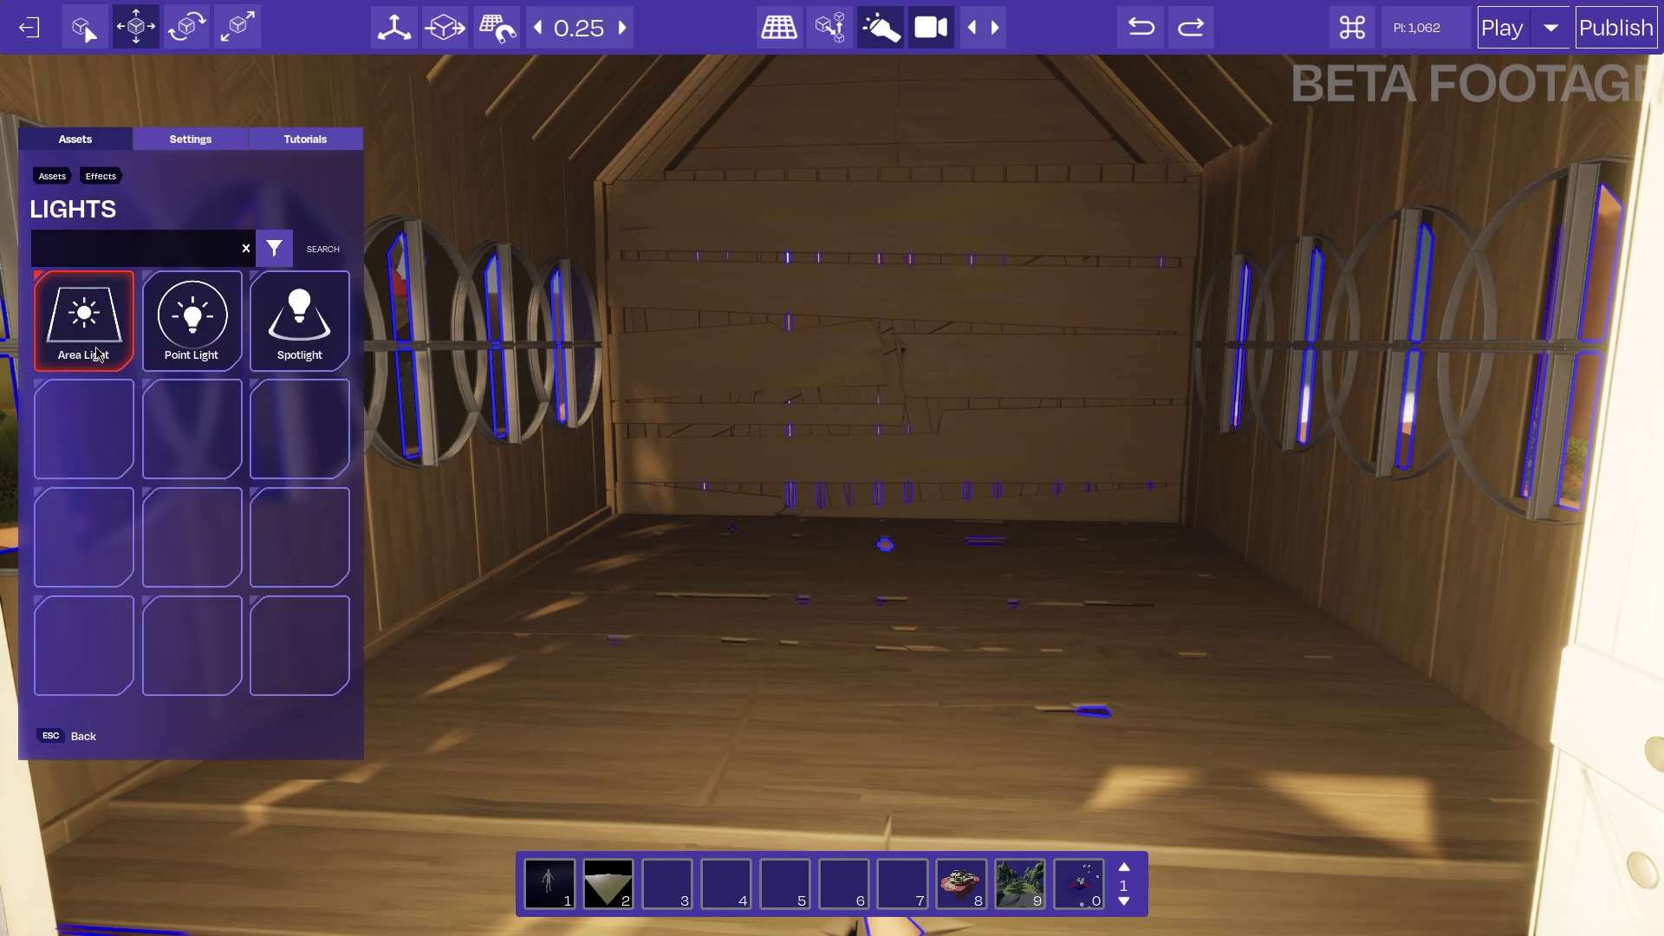
left_click(191, 346)
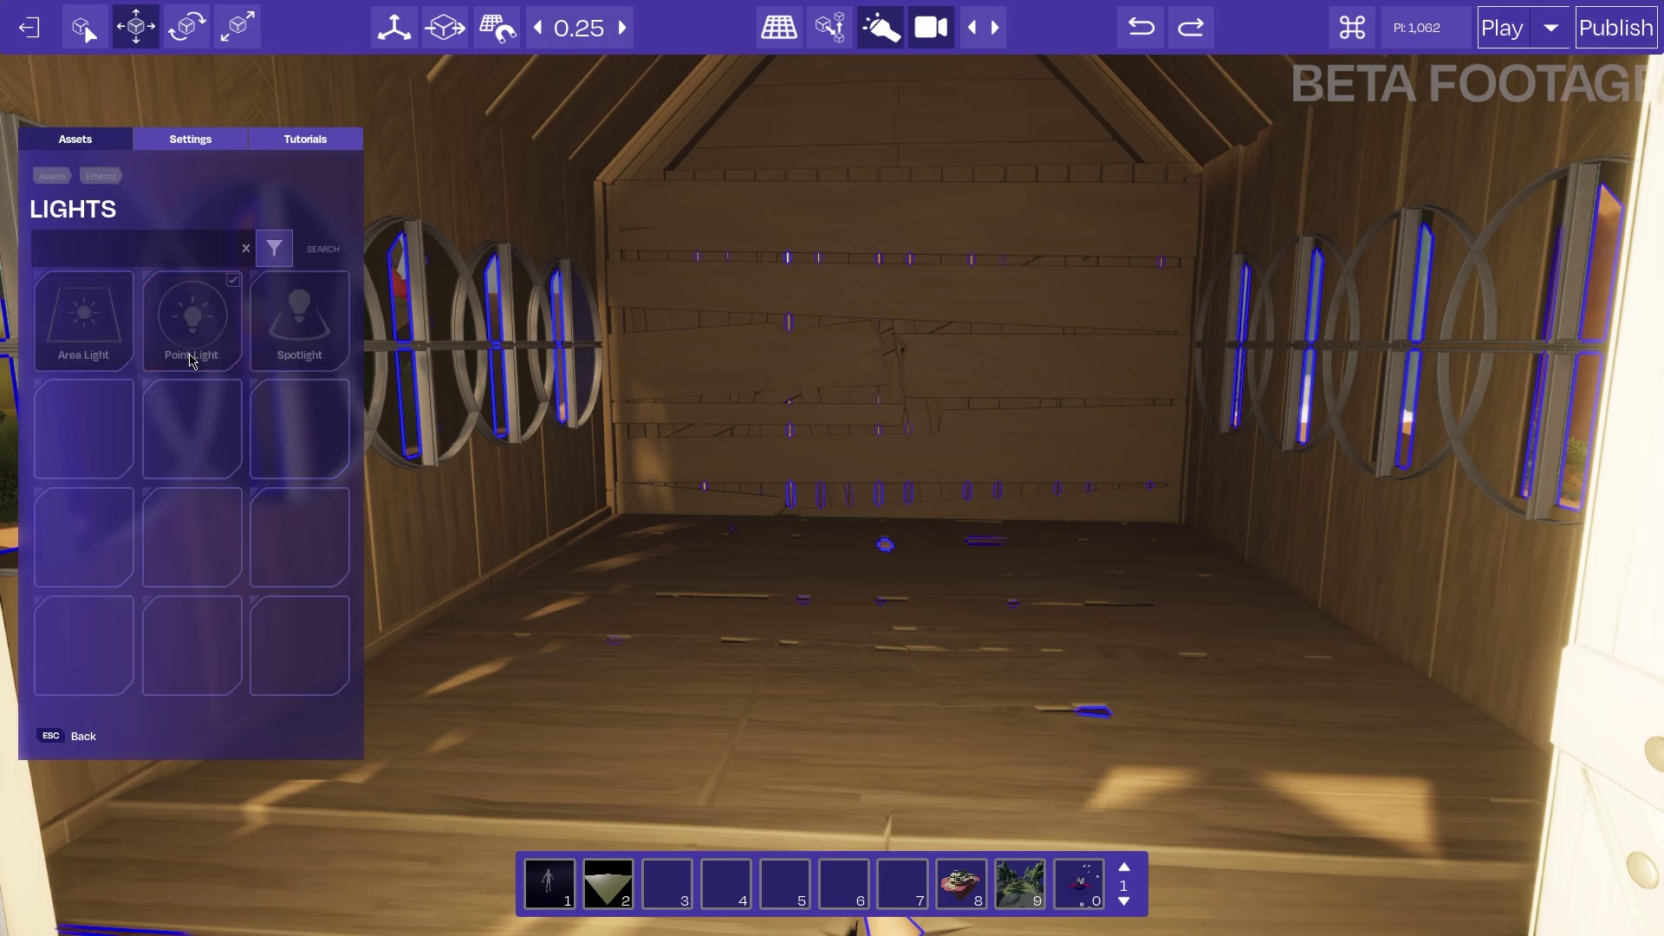
left_click(848, 685)
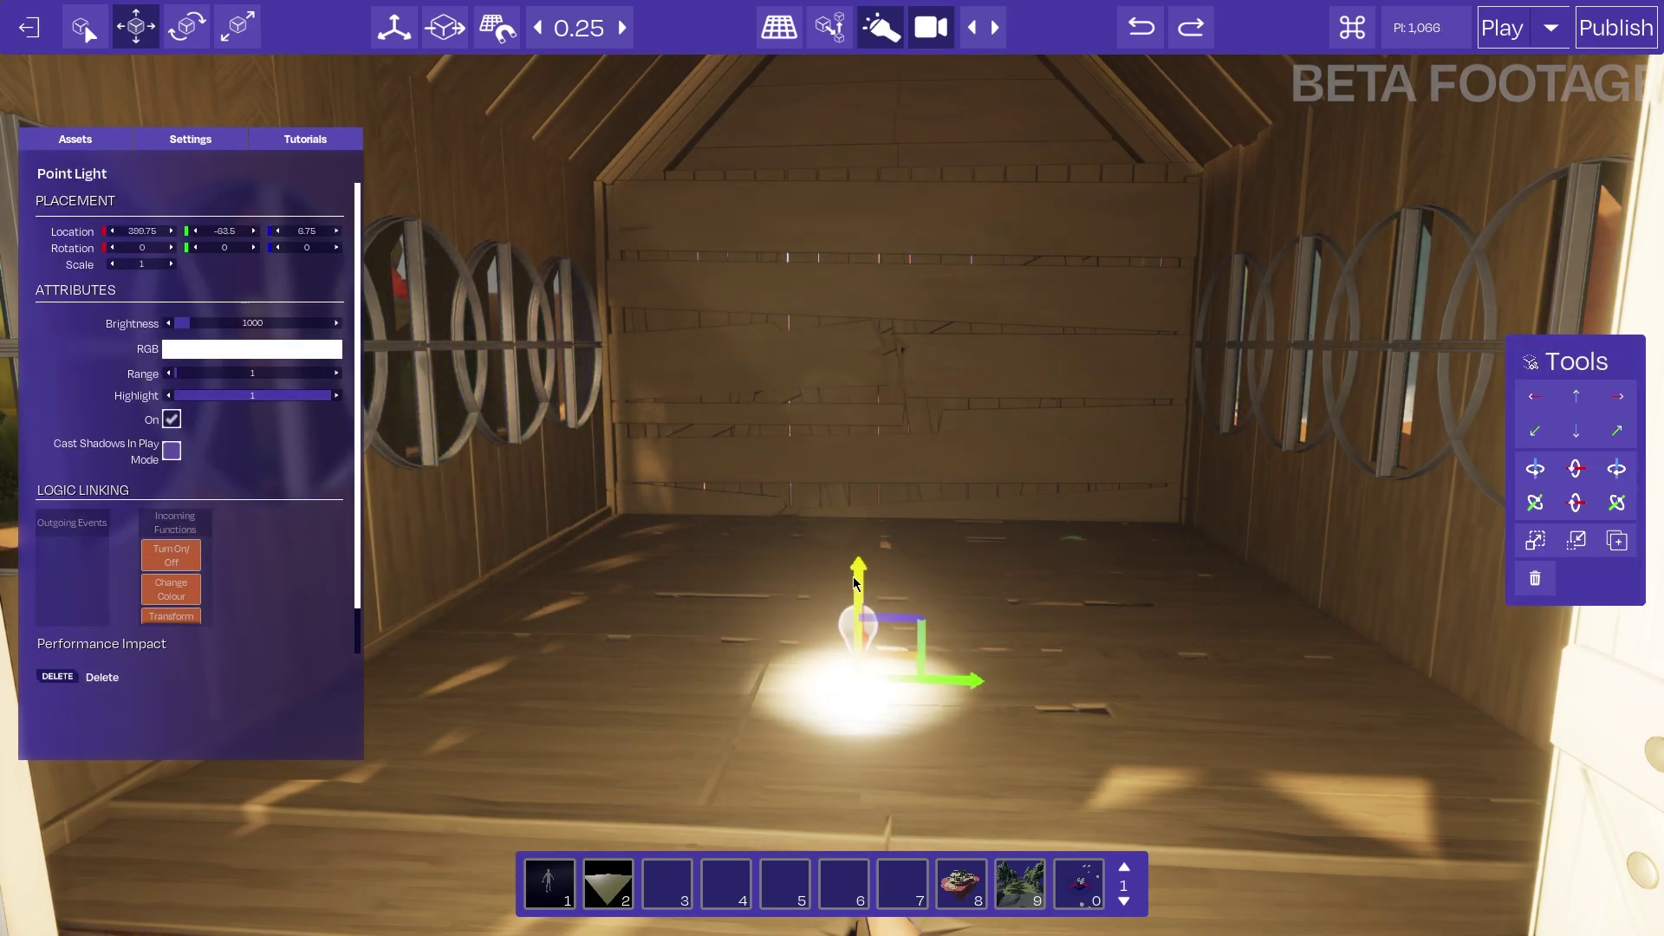
Raise the Point Light to a height of 10.5, under the Church roof
left_click_drag(855, 642, 854, 286)
right_click_drag(830, 291, 834, 303)
left_click_drag(861, 386, 860, 254)
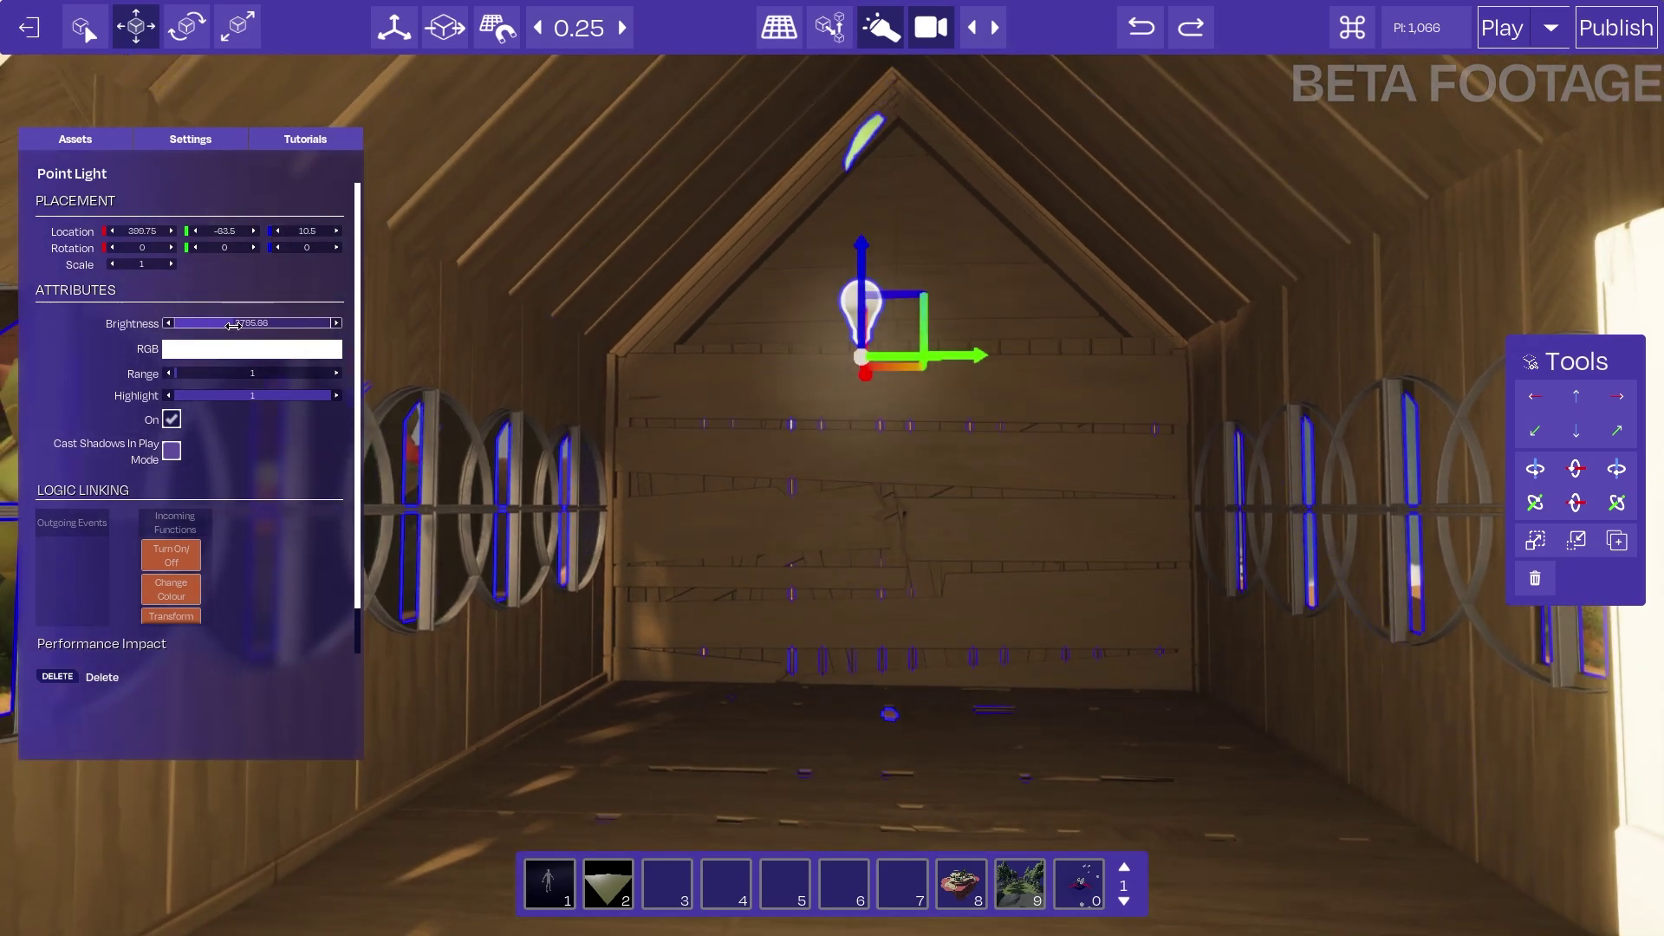
Set the Point Light's Range to 12.44 and its Brightness to 3055.64
left_click_drag(199, 371, 211, 371)
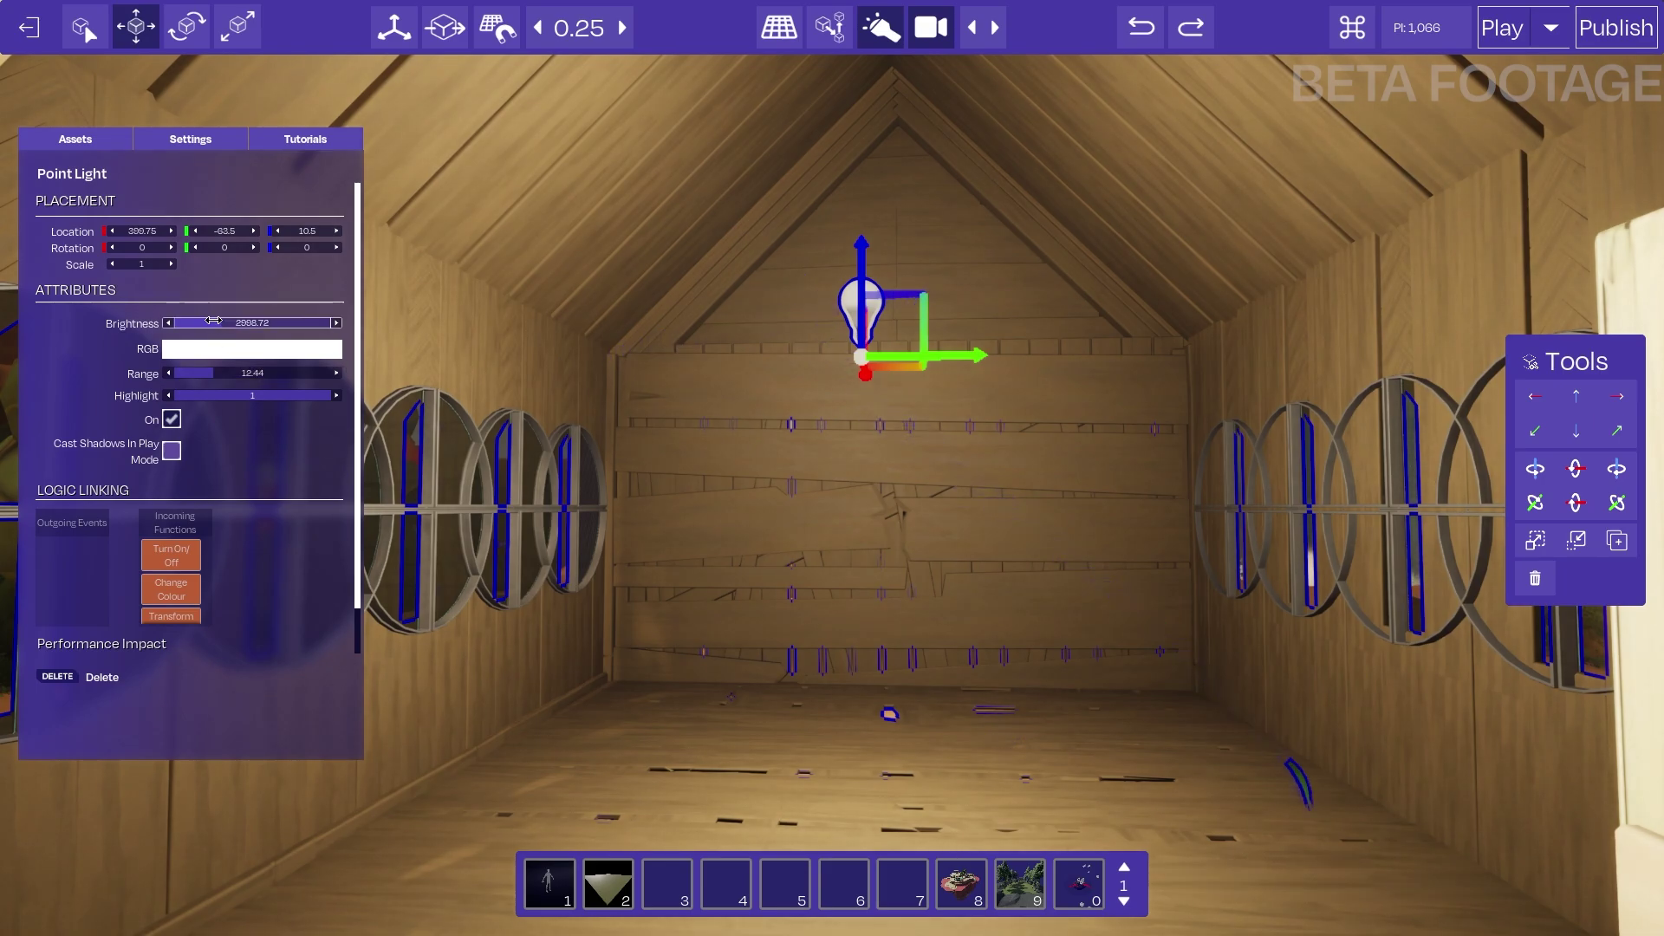
left_click_drag(209, 322, 223, 324)
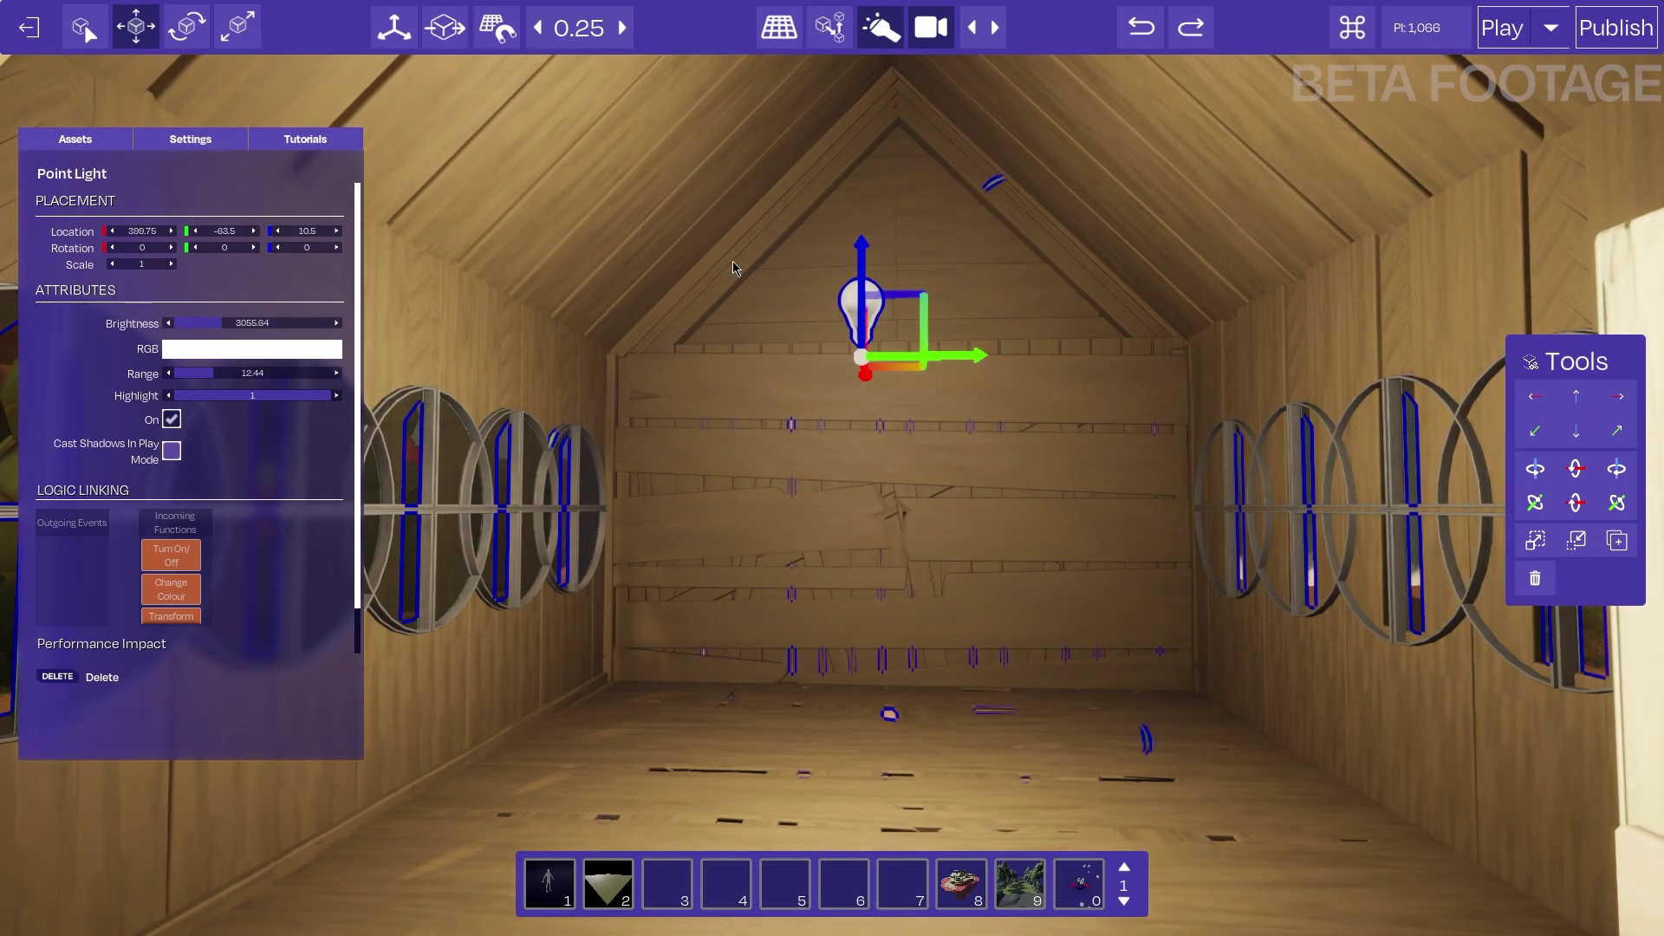
right_click_drag(749, 371, 764, 399)
Select the Church and the Point Light in turn to check whether the light belongs to the group
left_click(735, 426)
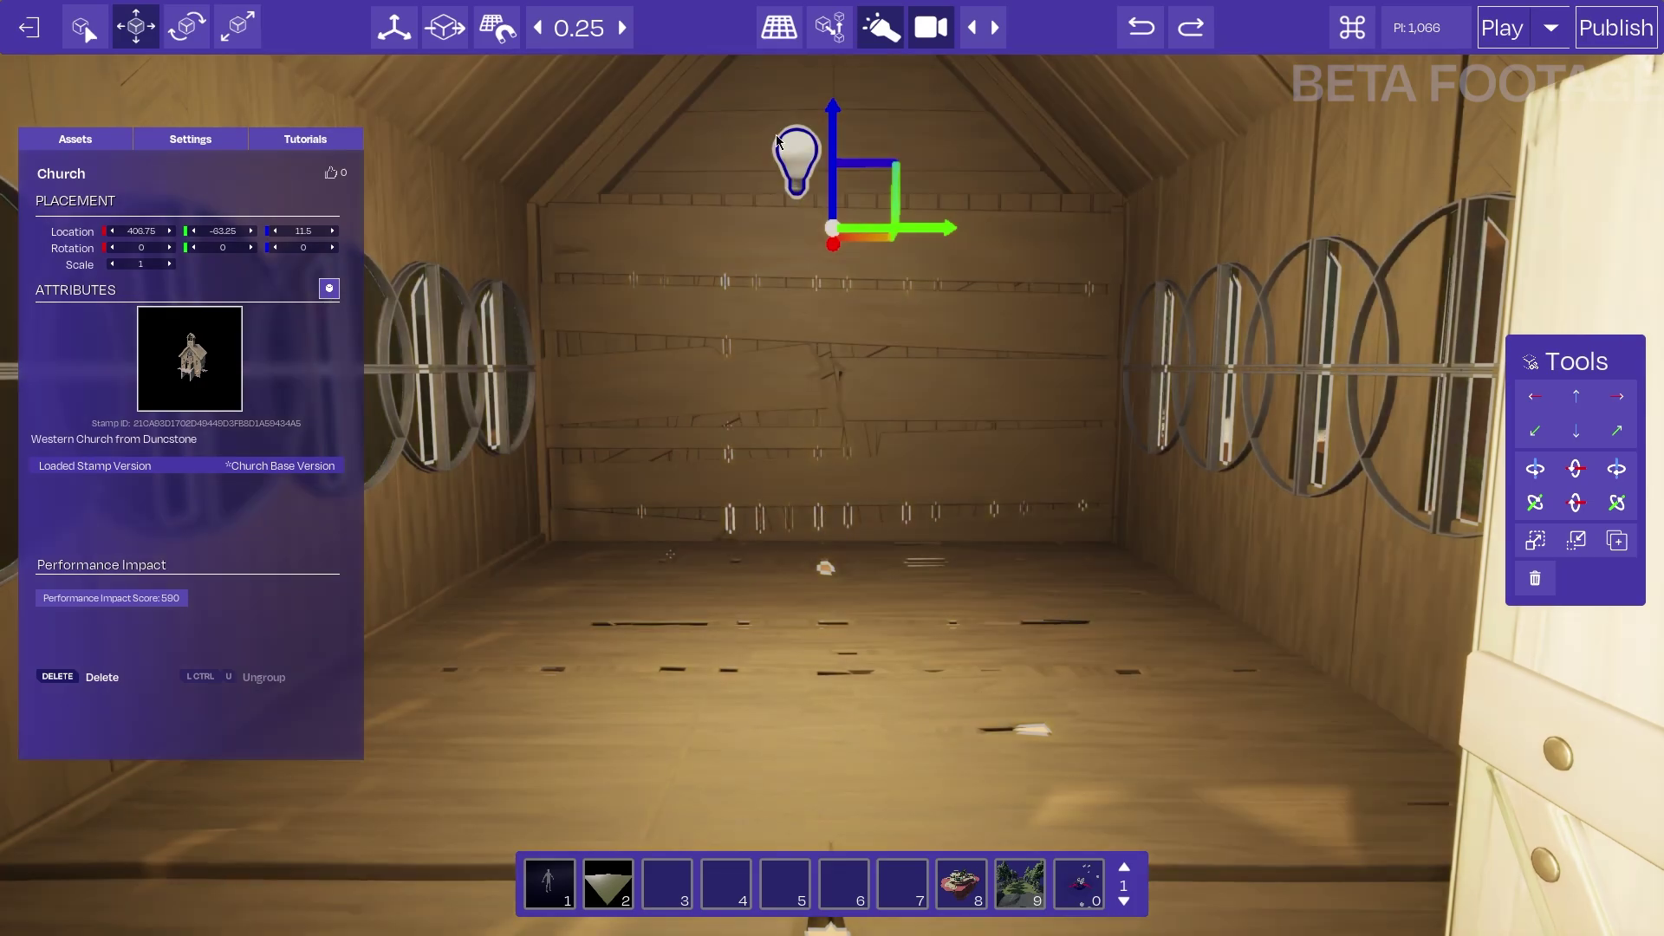
left_click(781, 143)
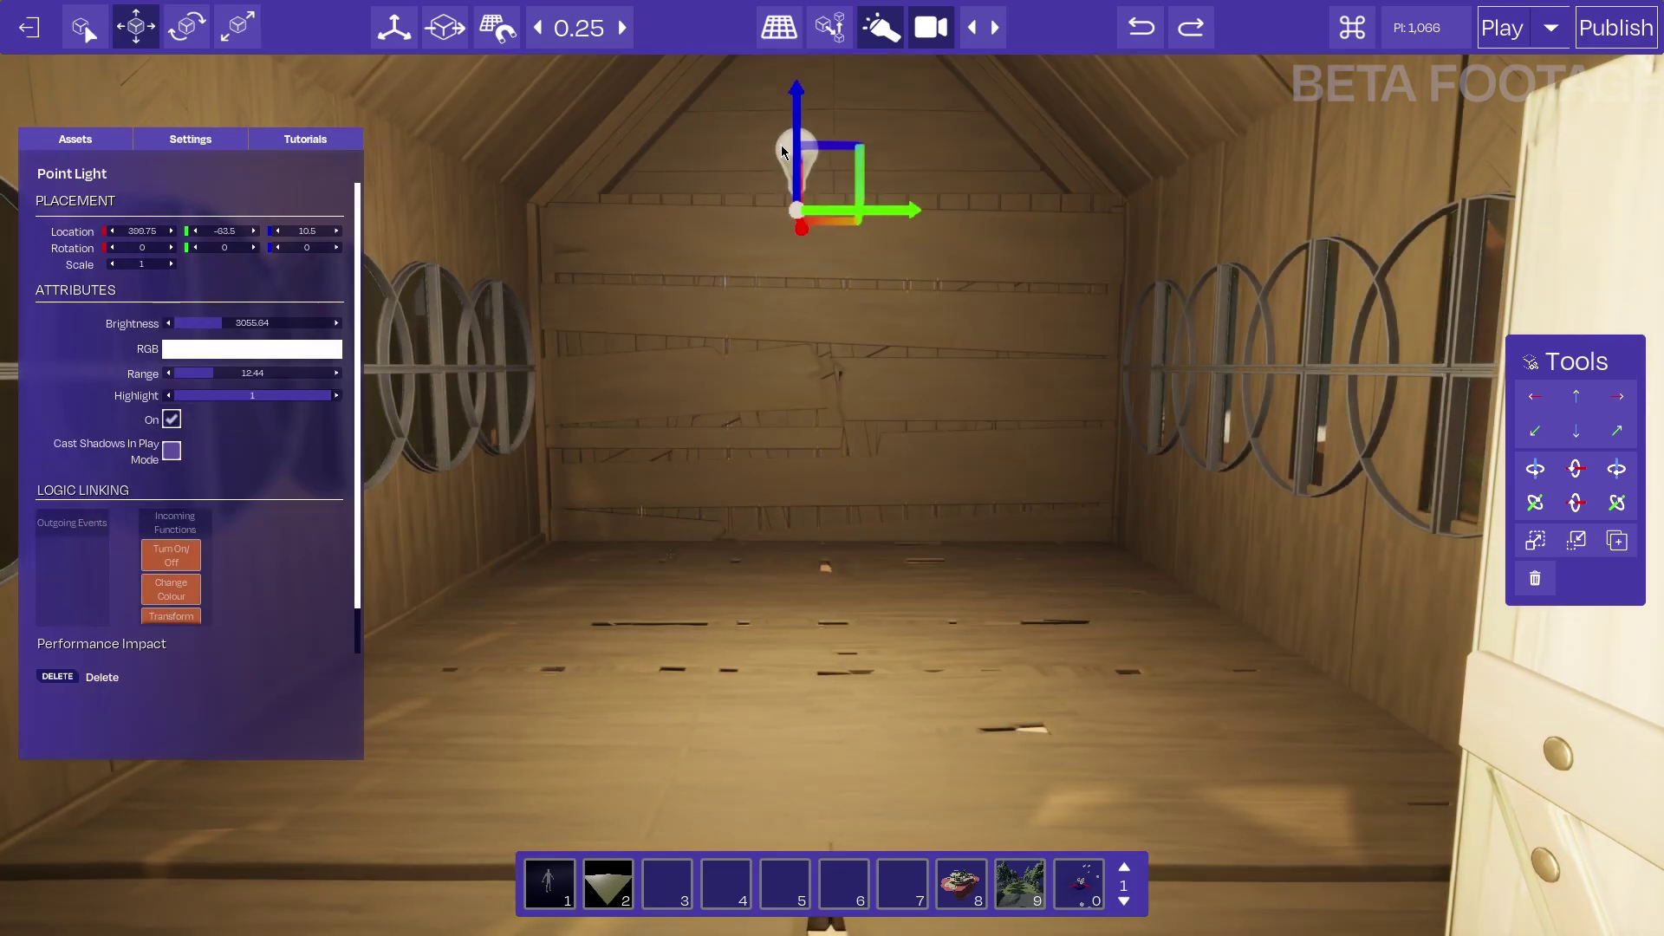
left_click(760, 395)
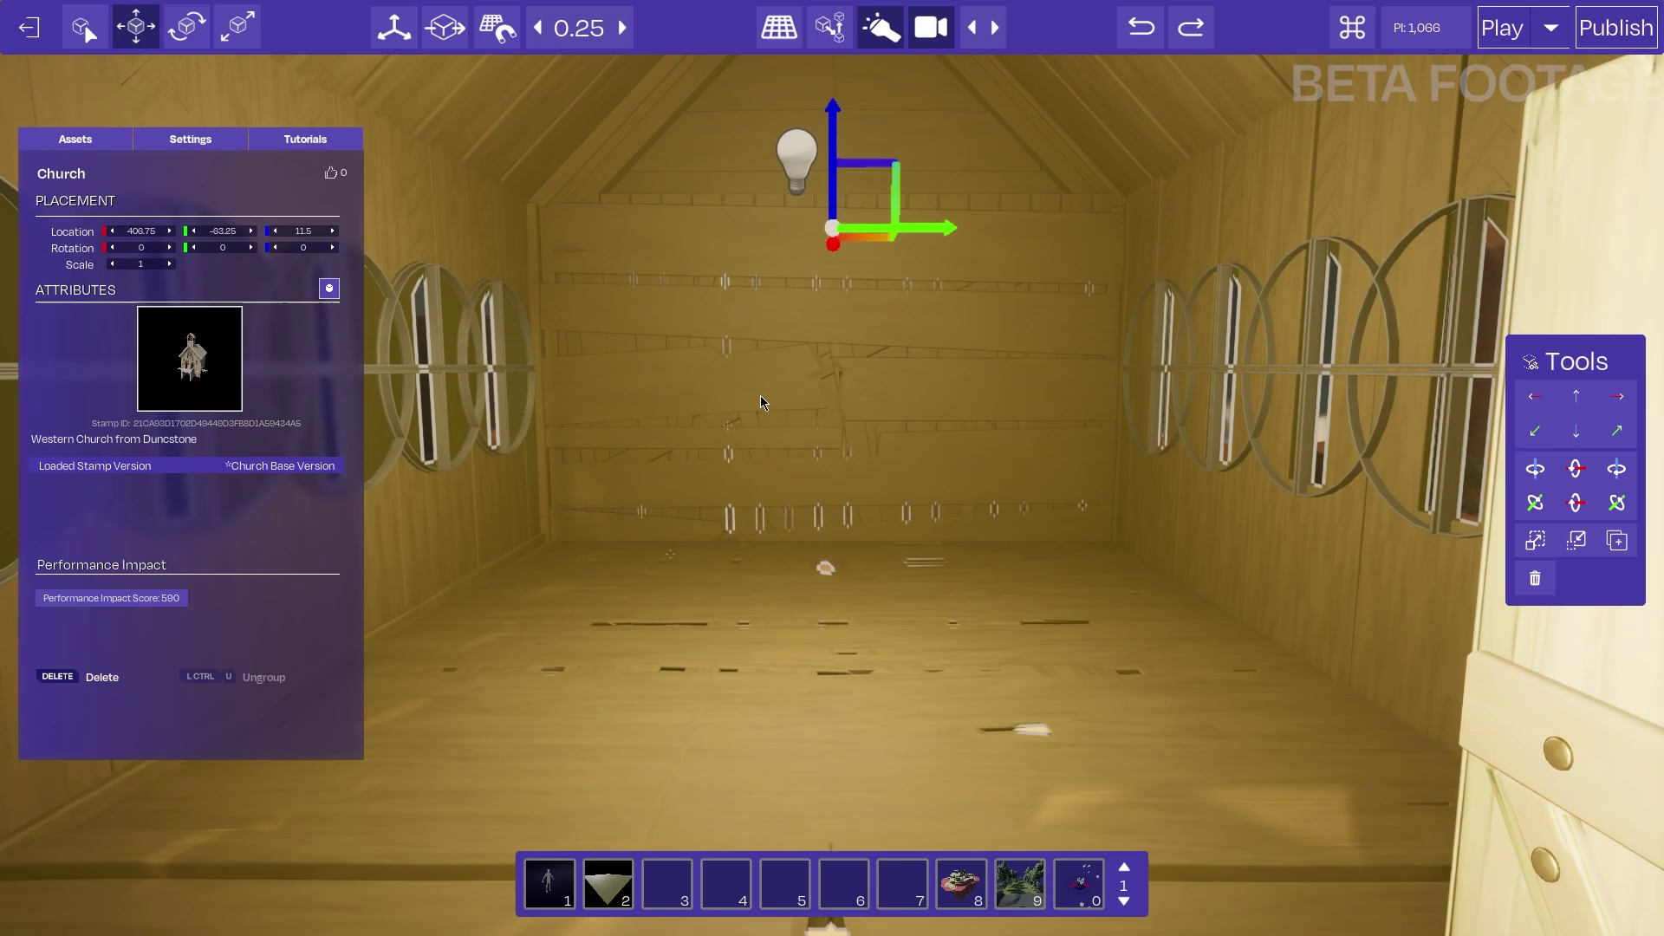
Open the Church group for editing, add the Point Light to it, and leave group editing
left_click(329, 289)
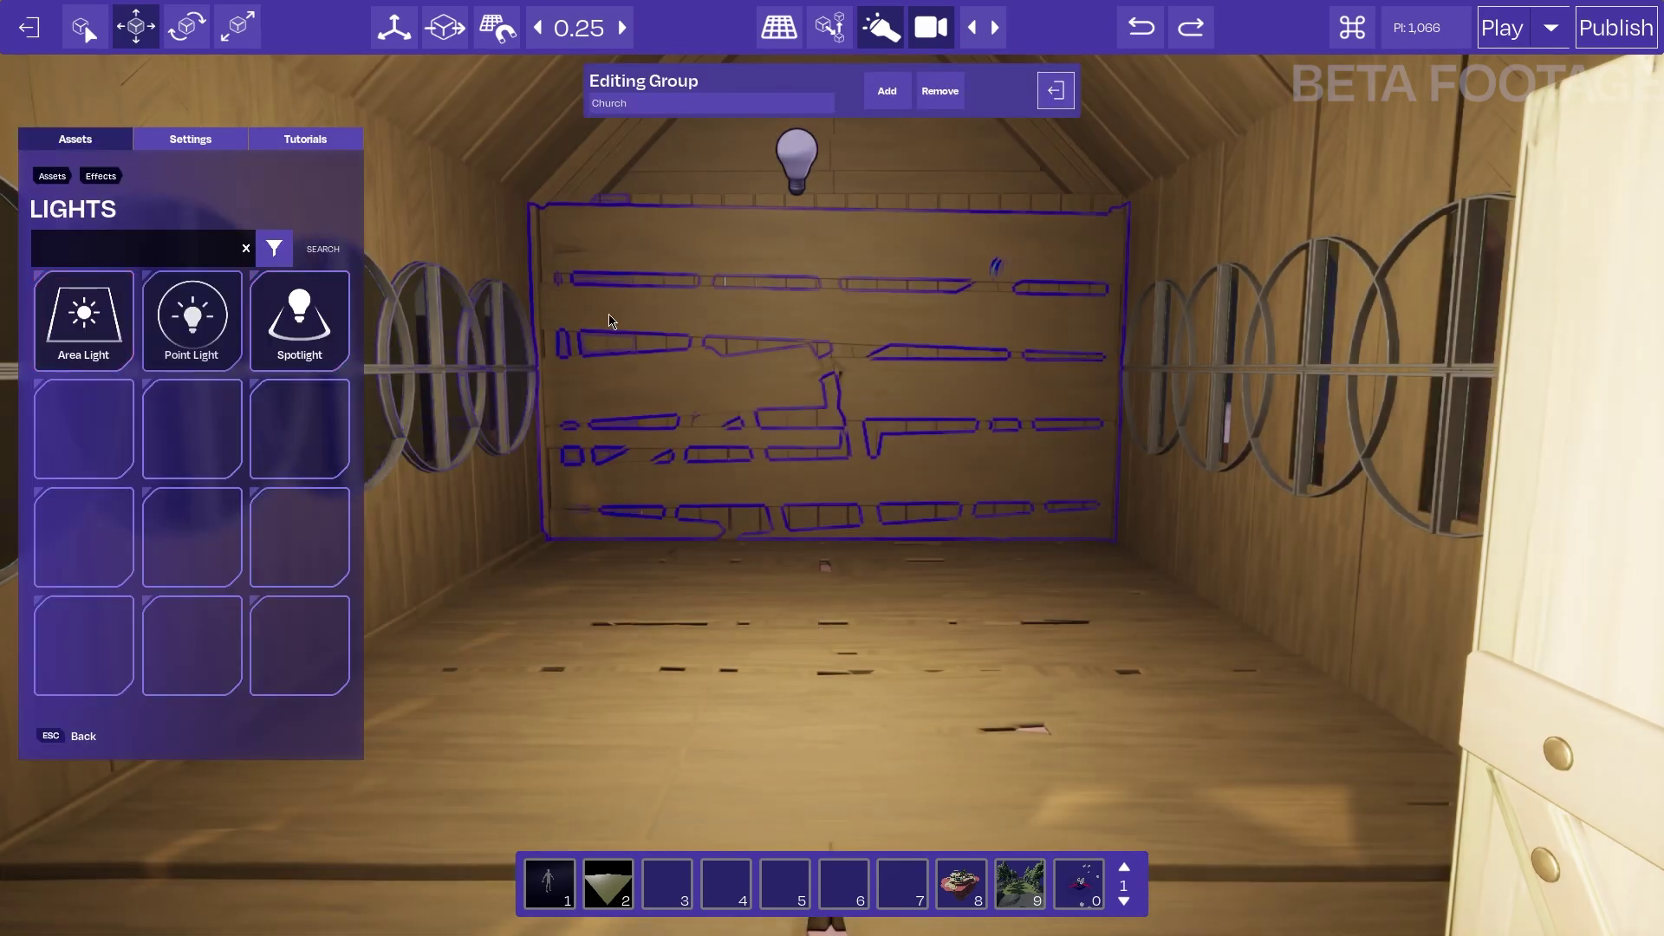
left_click(941, 91)
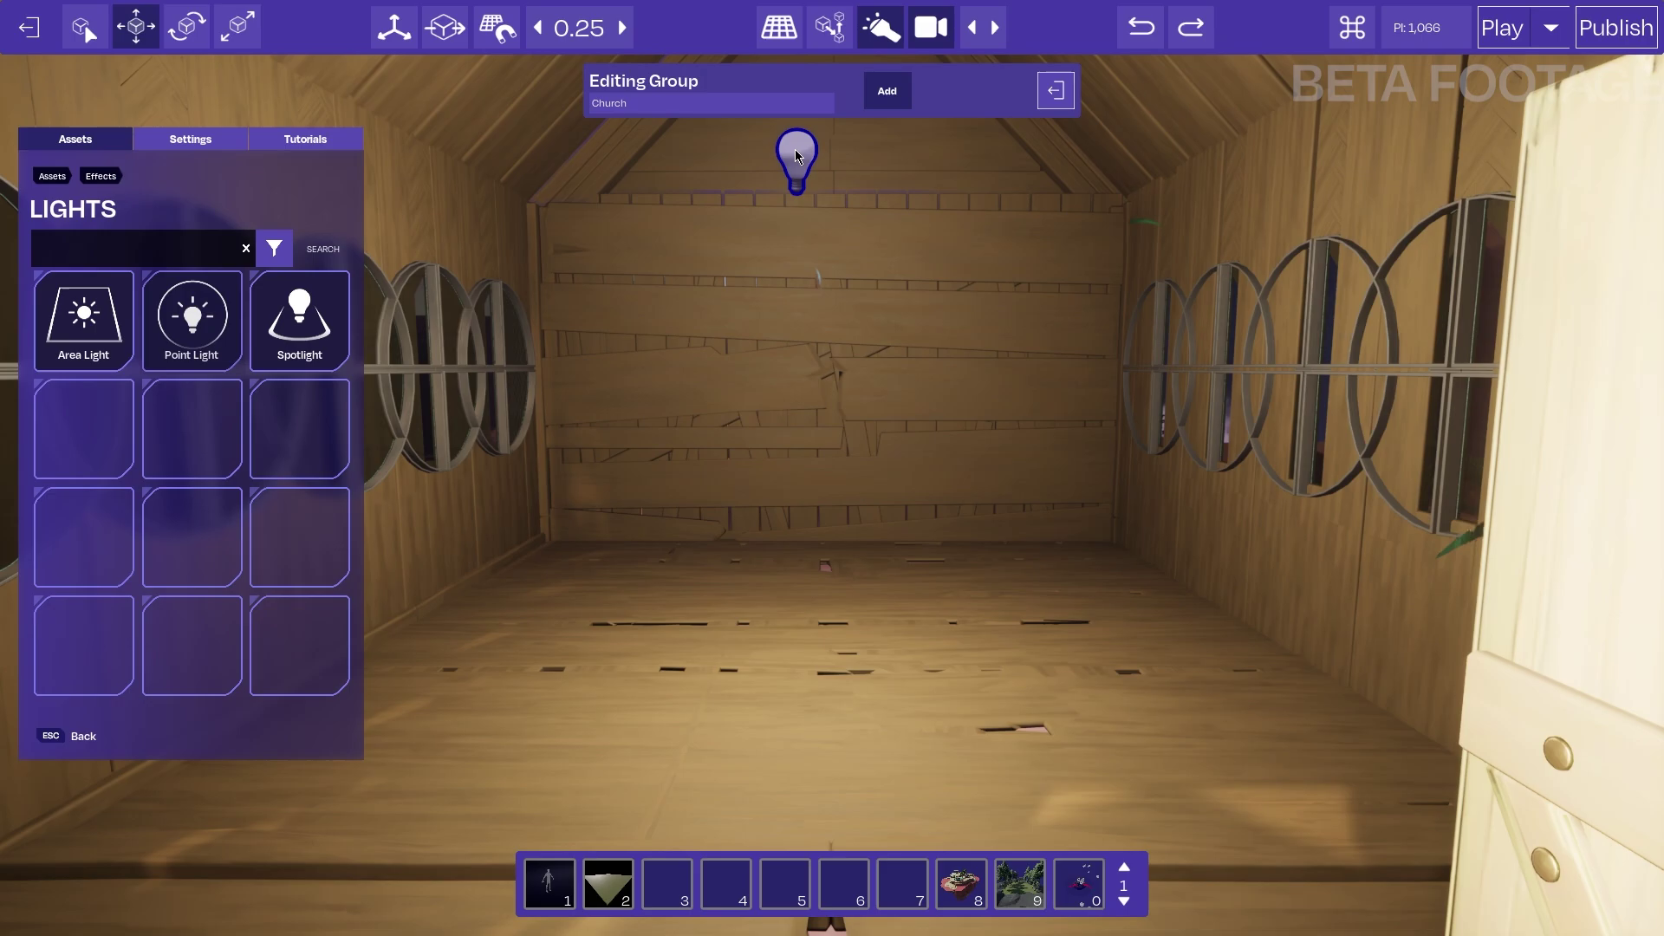
left_click(798, 157)
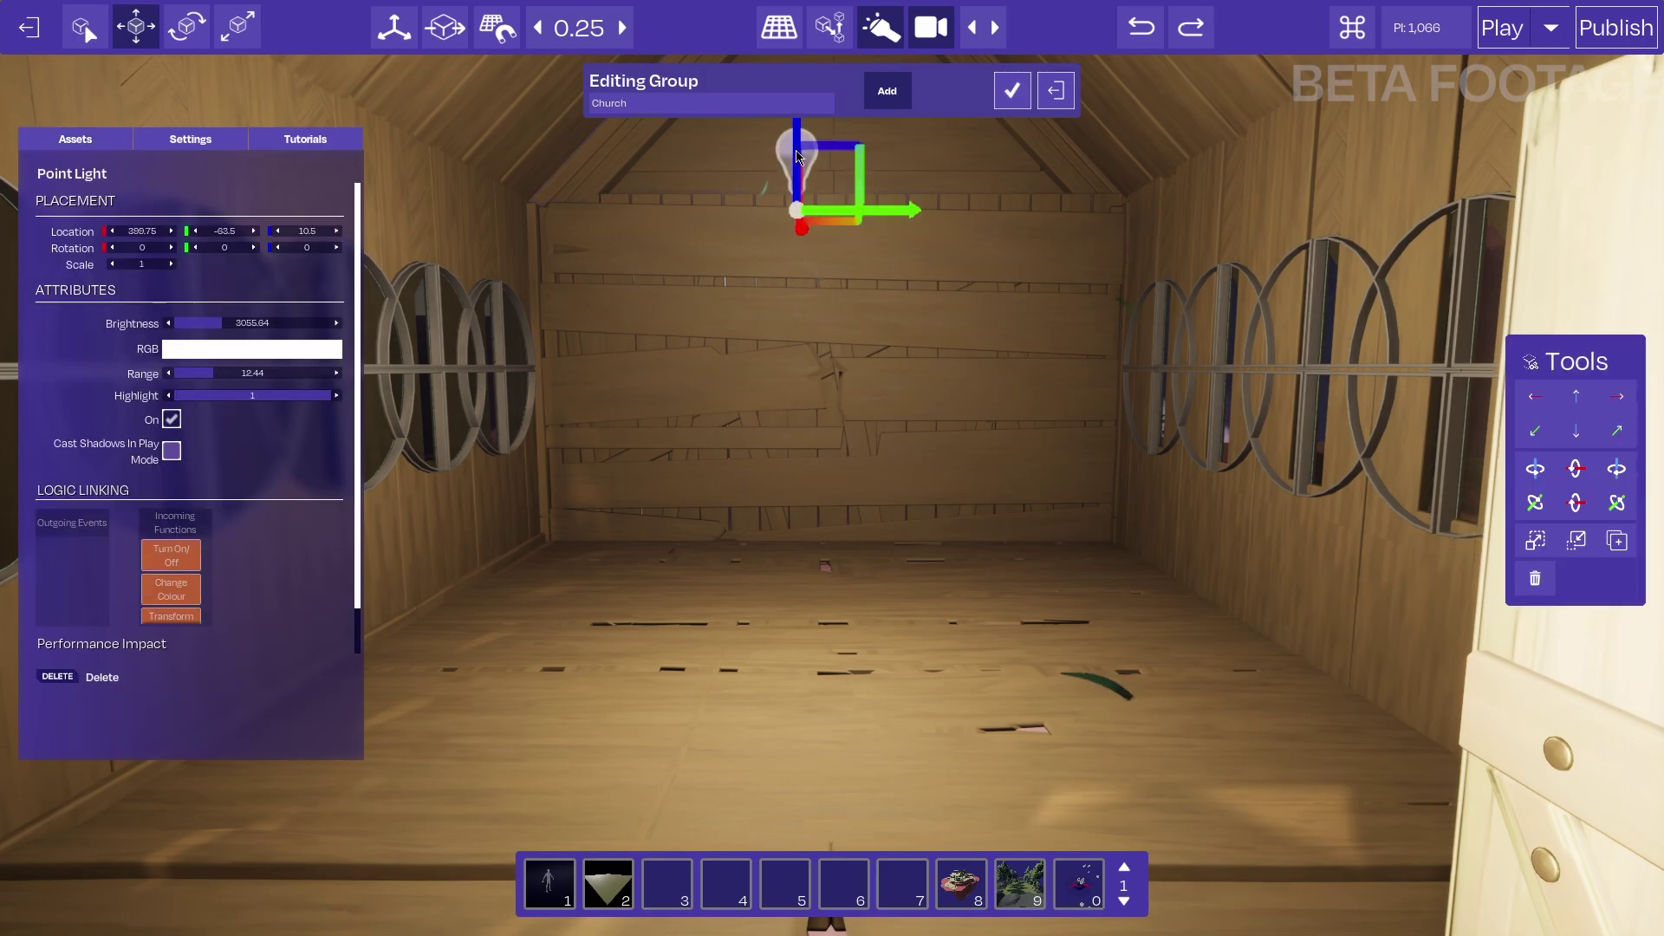
left_click(1010, 90)
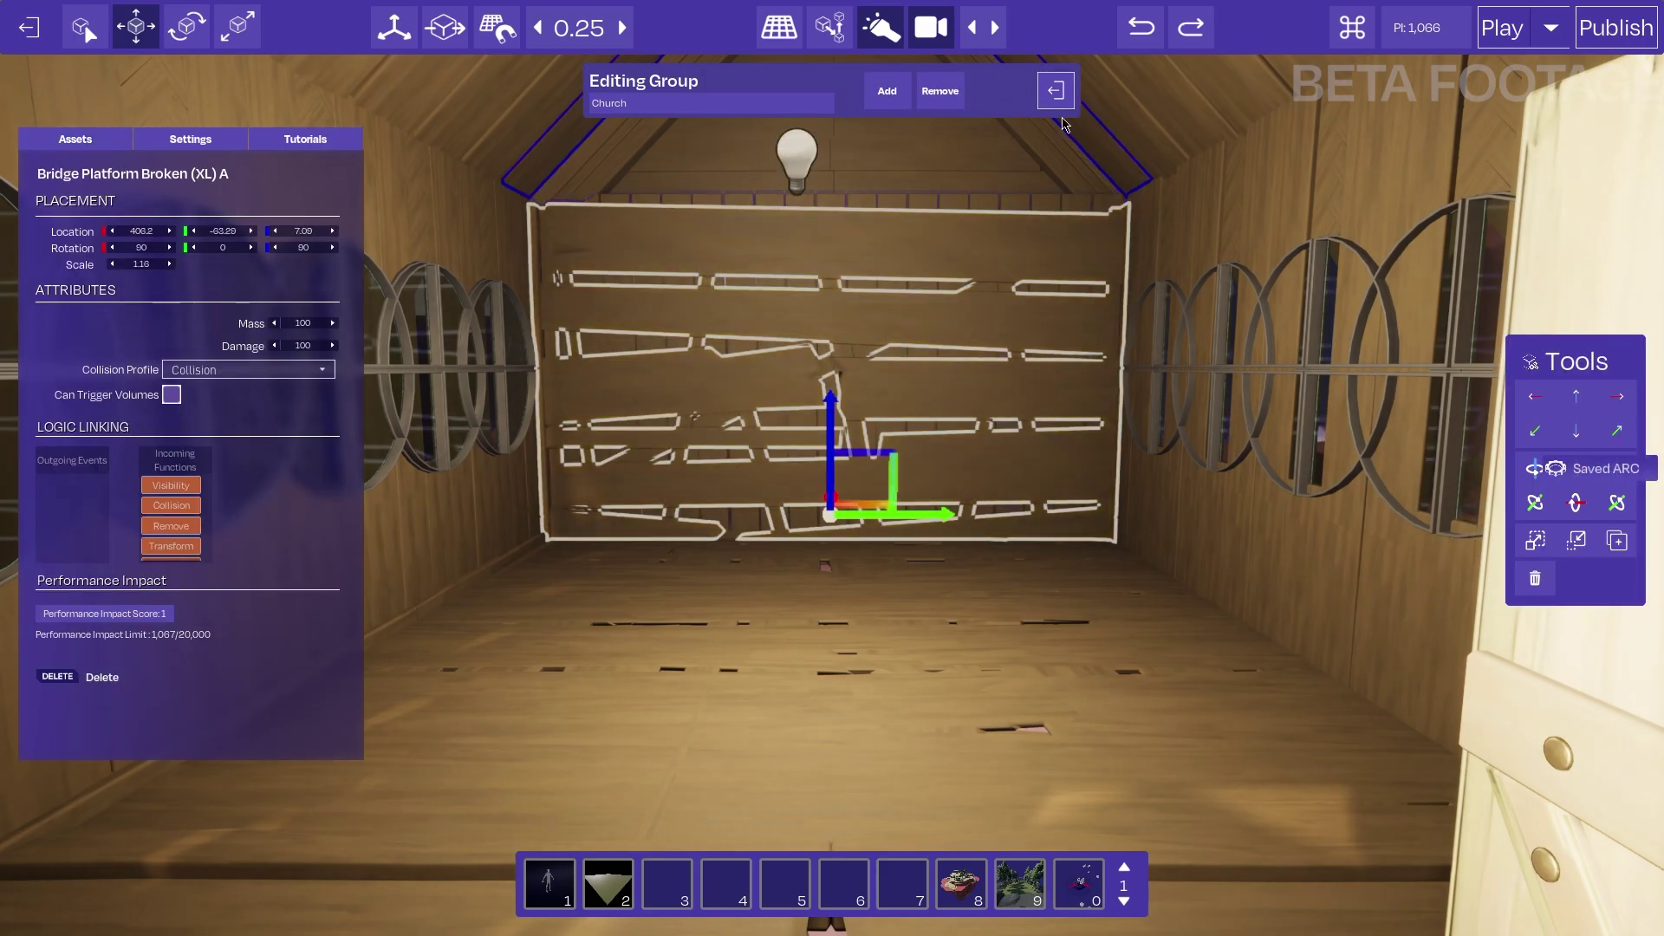
left_click(1056, 91)
Select the Church to check that the Point Light is grouped with it, and look around the interior
left_click(943, 416)
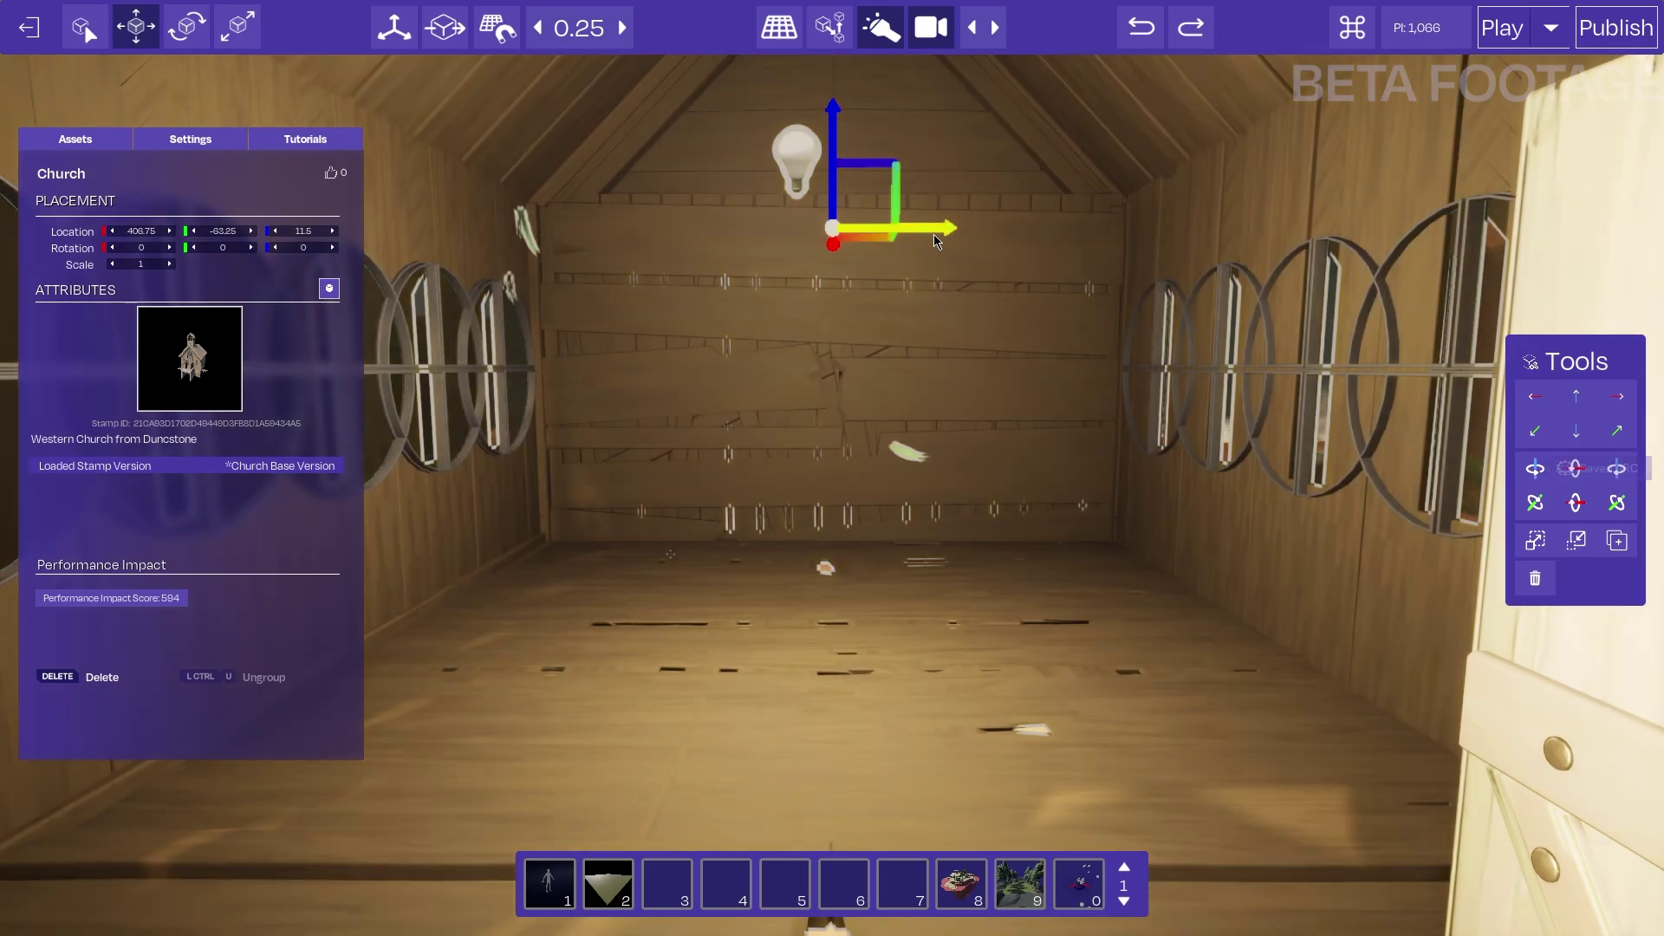
left_click_drag(933, 235, 933, 248)
key("s")
right_click_drag(858, 380, 88, 495)
key("w")
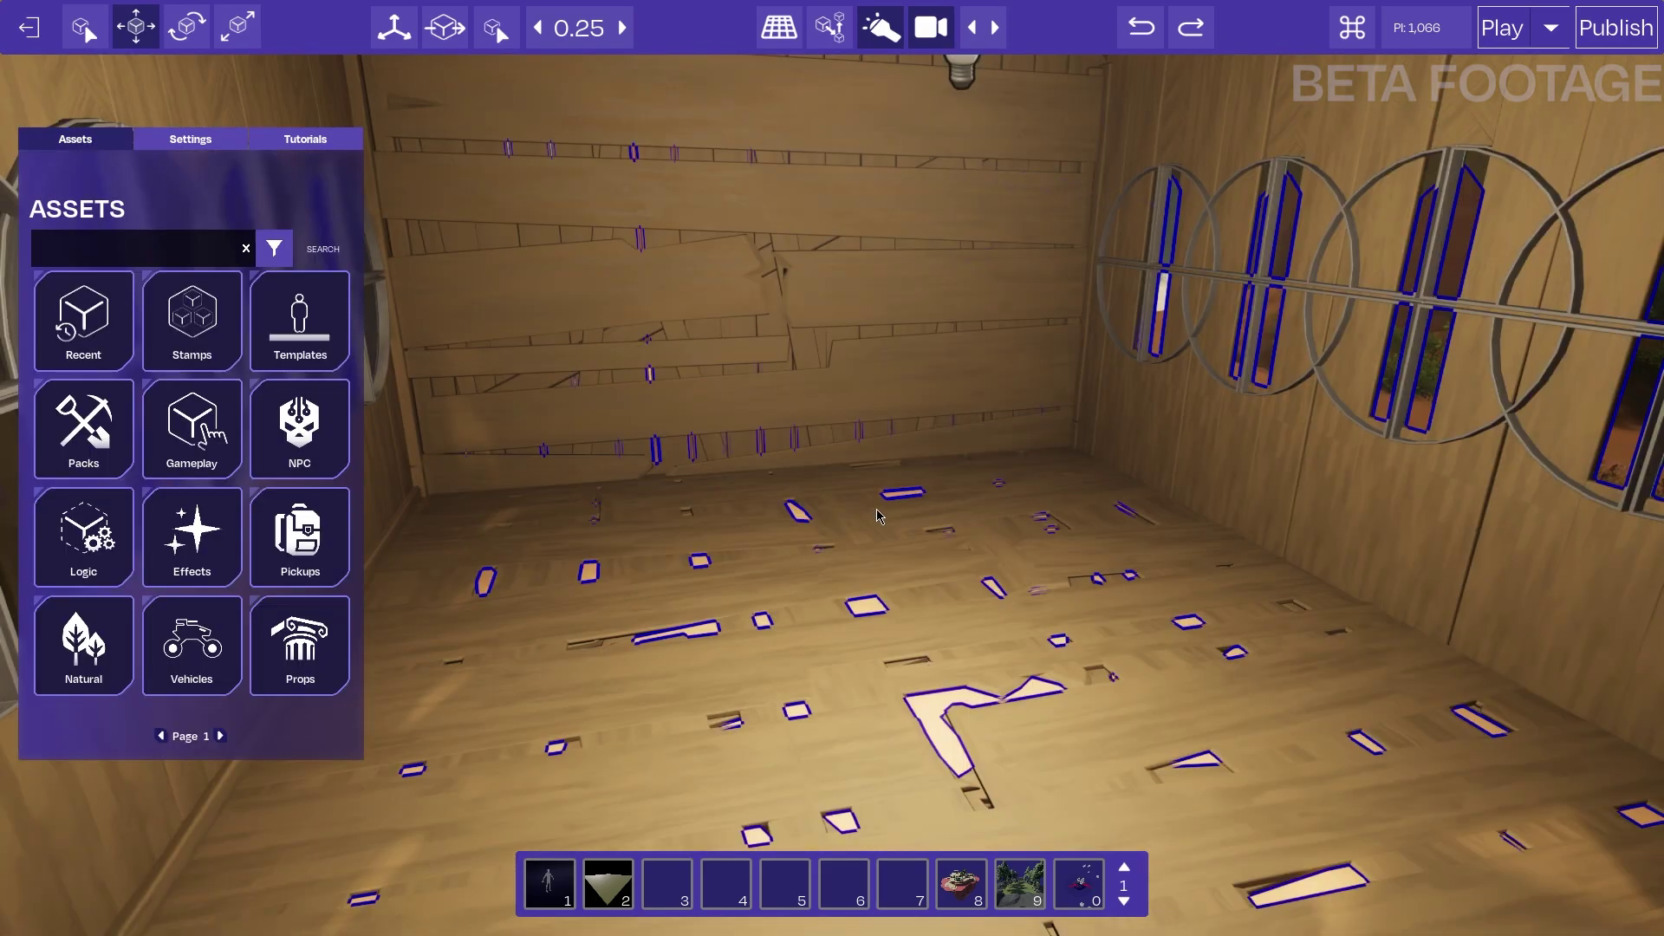
right_click_drag(876, 524, 858, 399)
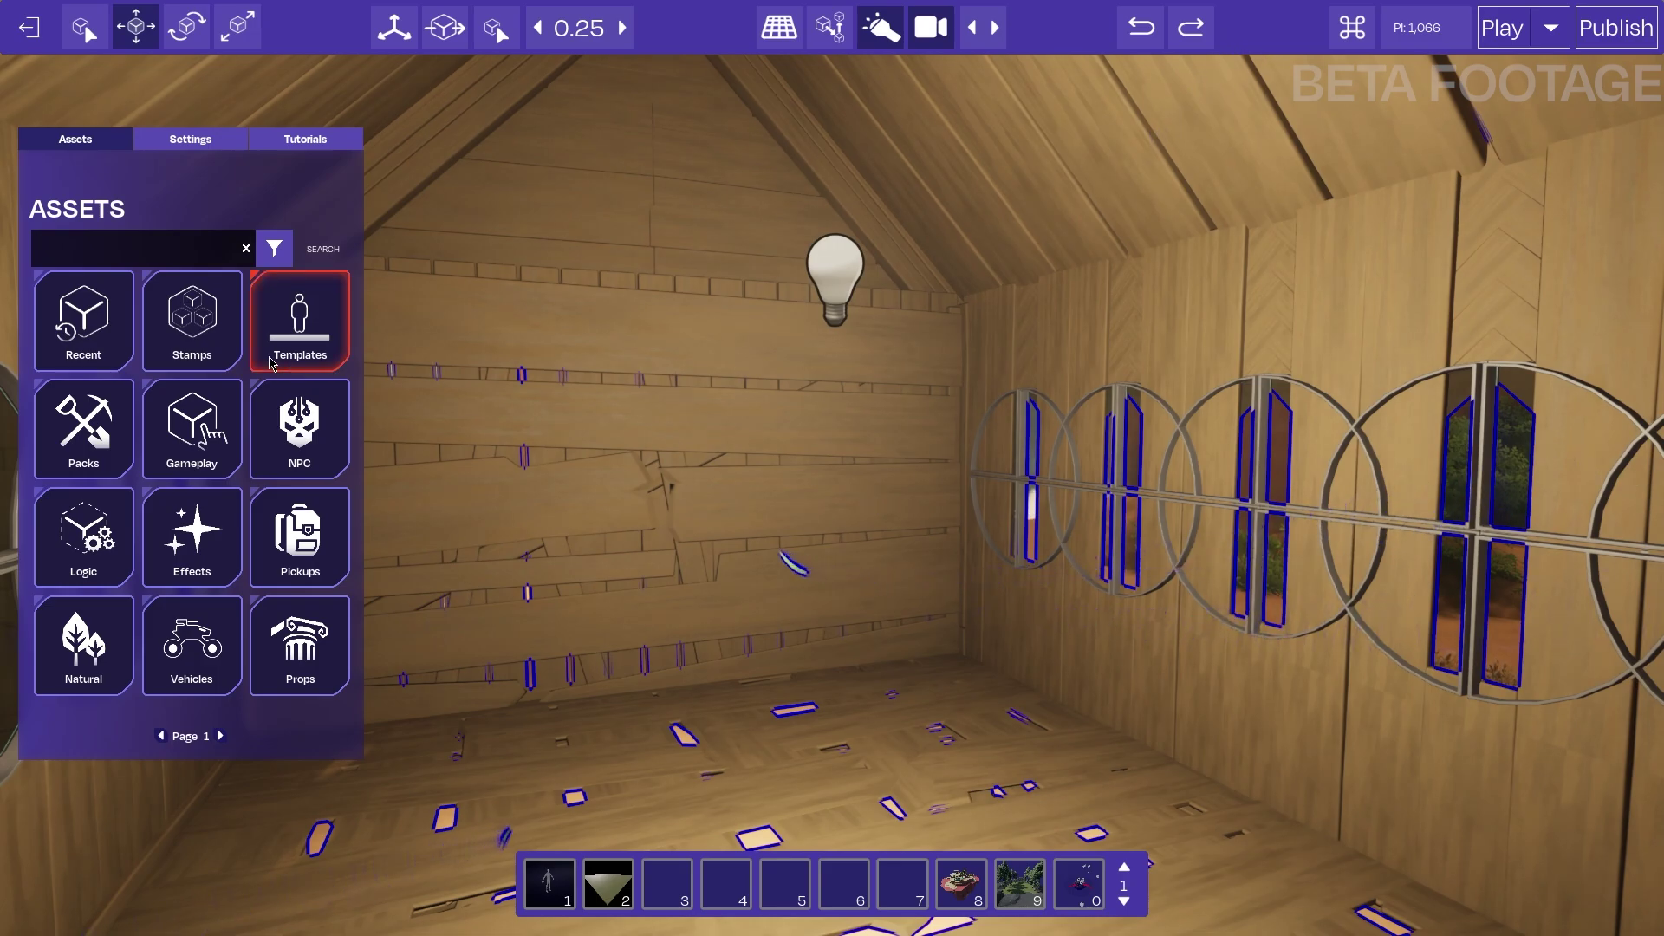
Find the "Duble bed" among the public stamps by searching for "bed", and place it on the church floor
left_click(189, 343)
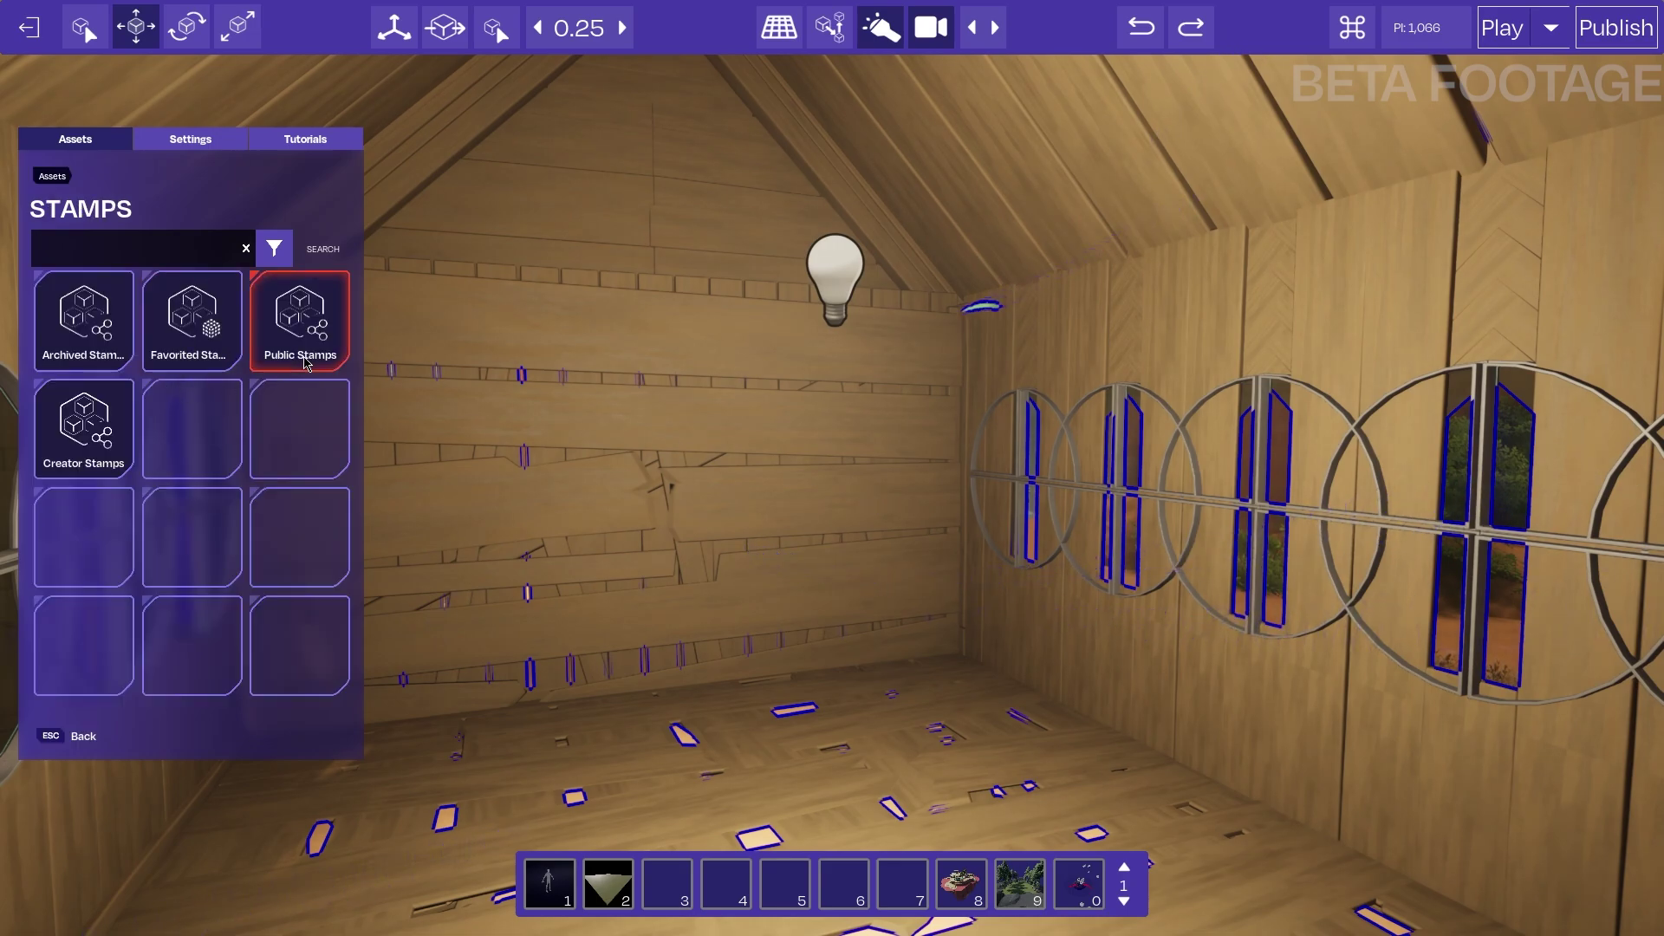
left_click(304, 340)
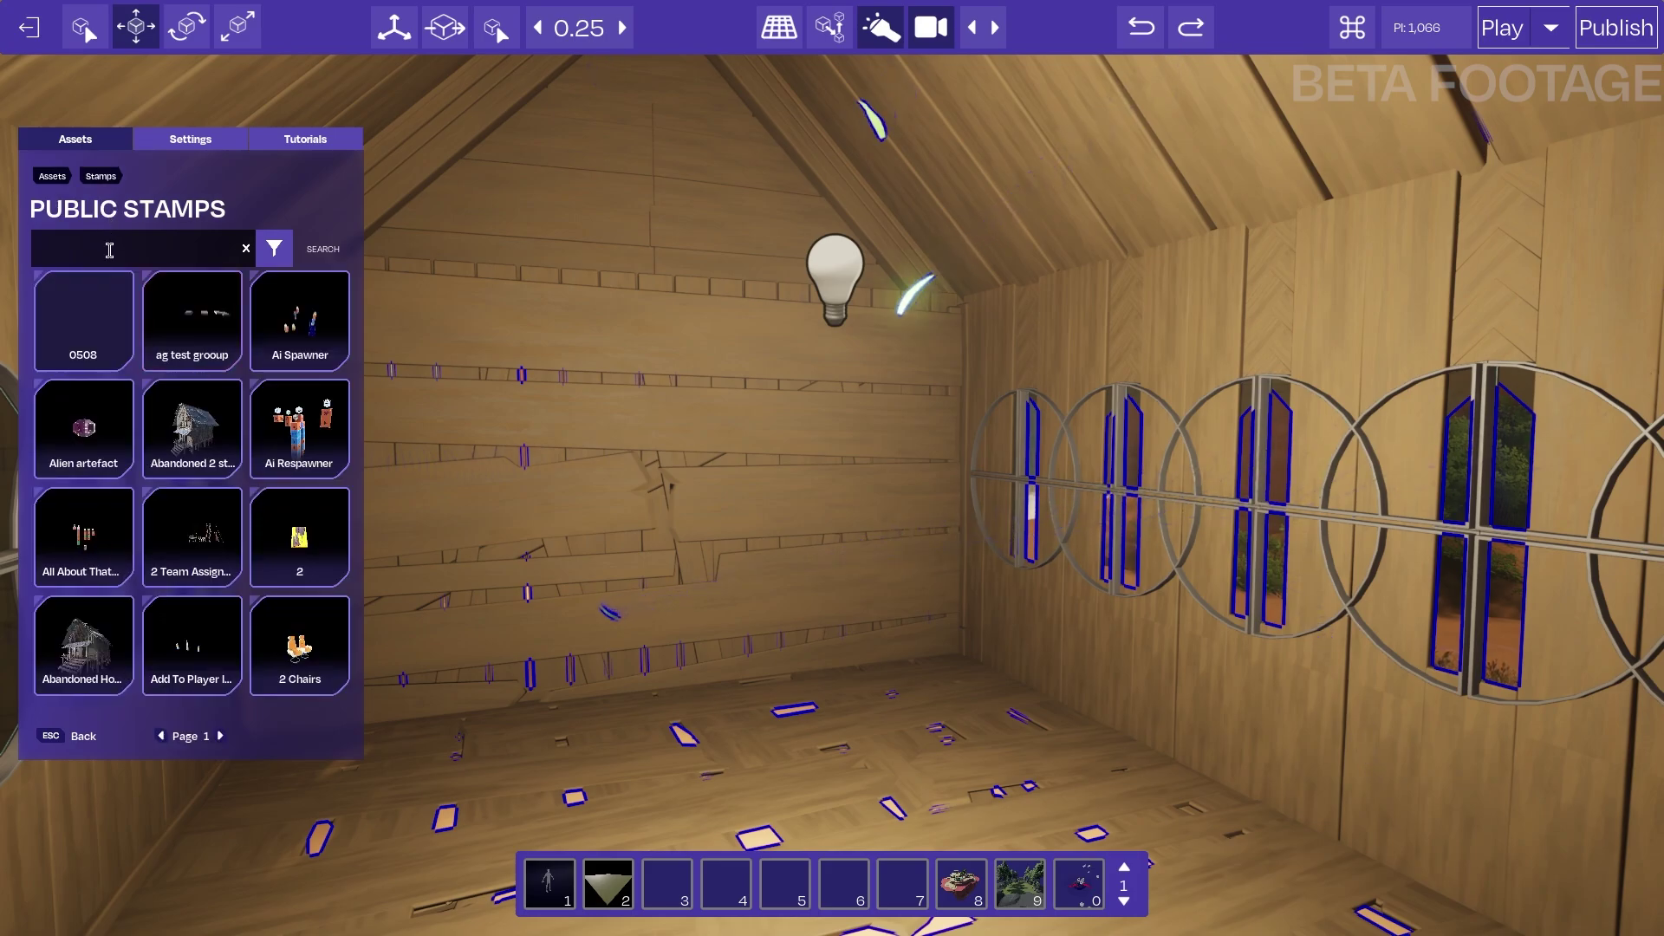
left_click(109, 250)
type("bed")
key("Return")
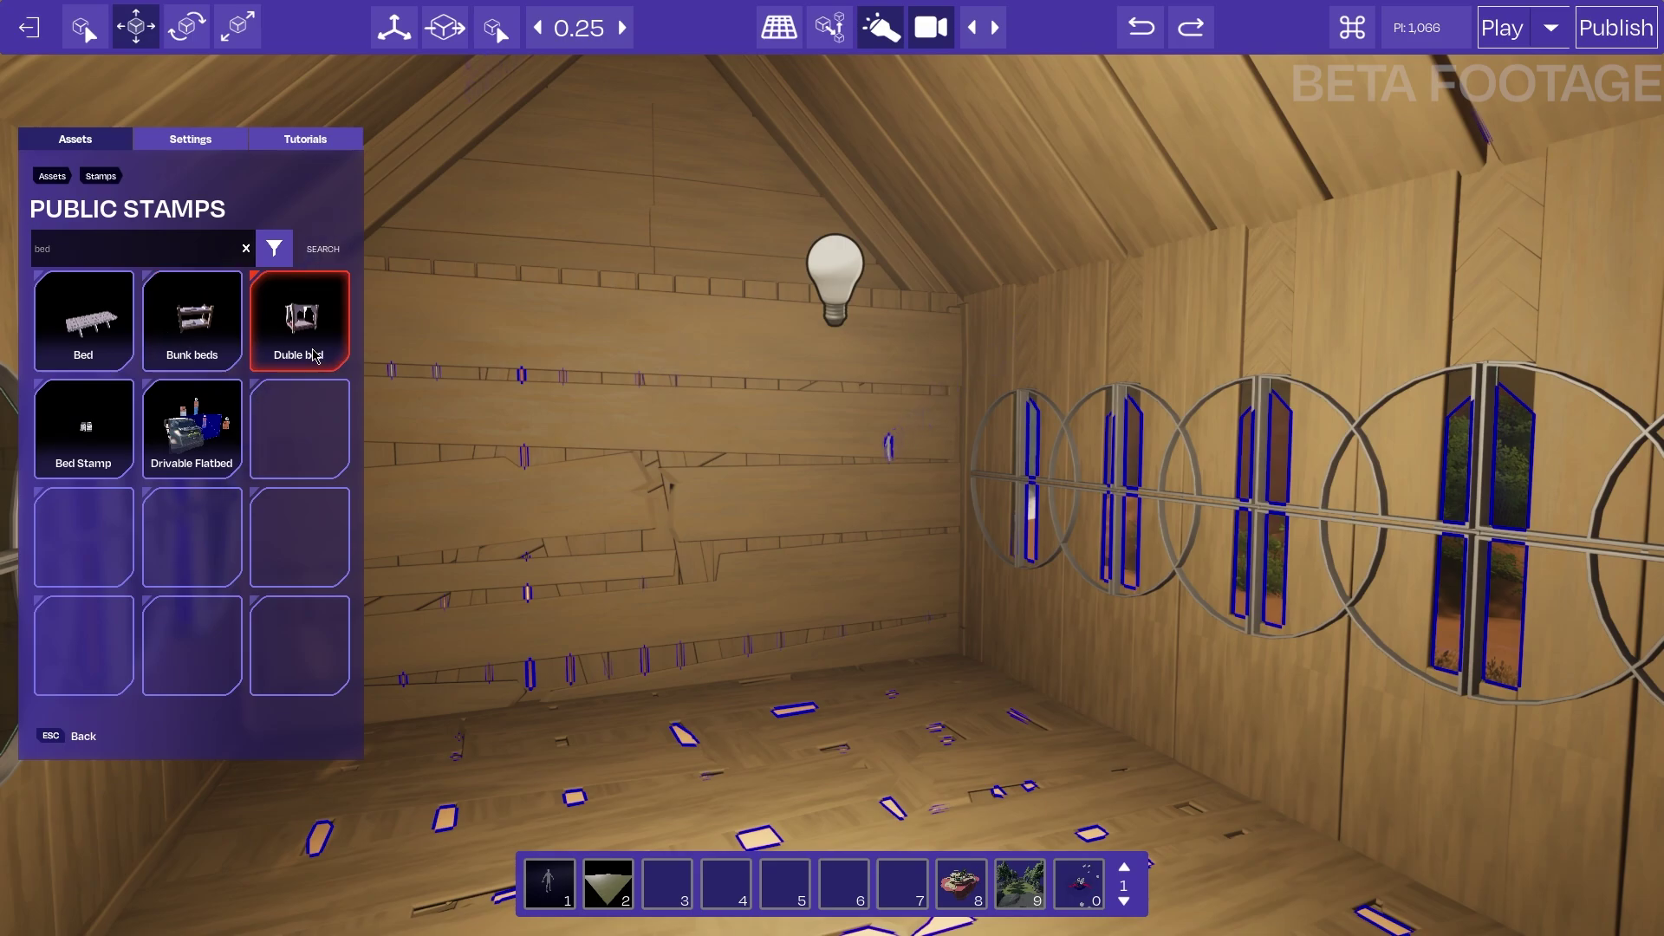
left_click(316, 356)
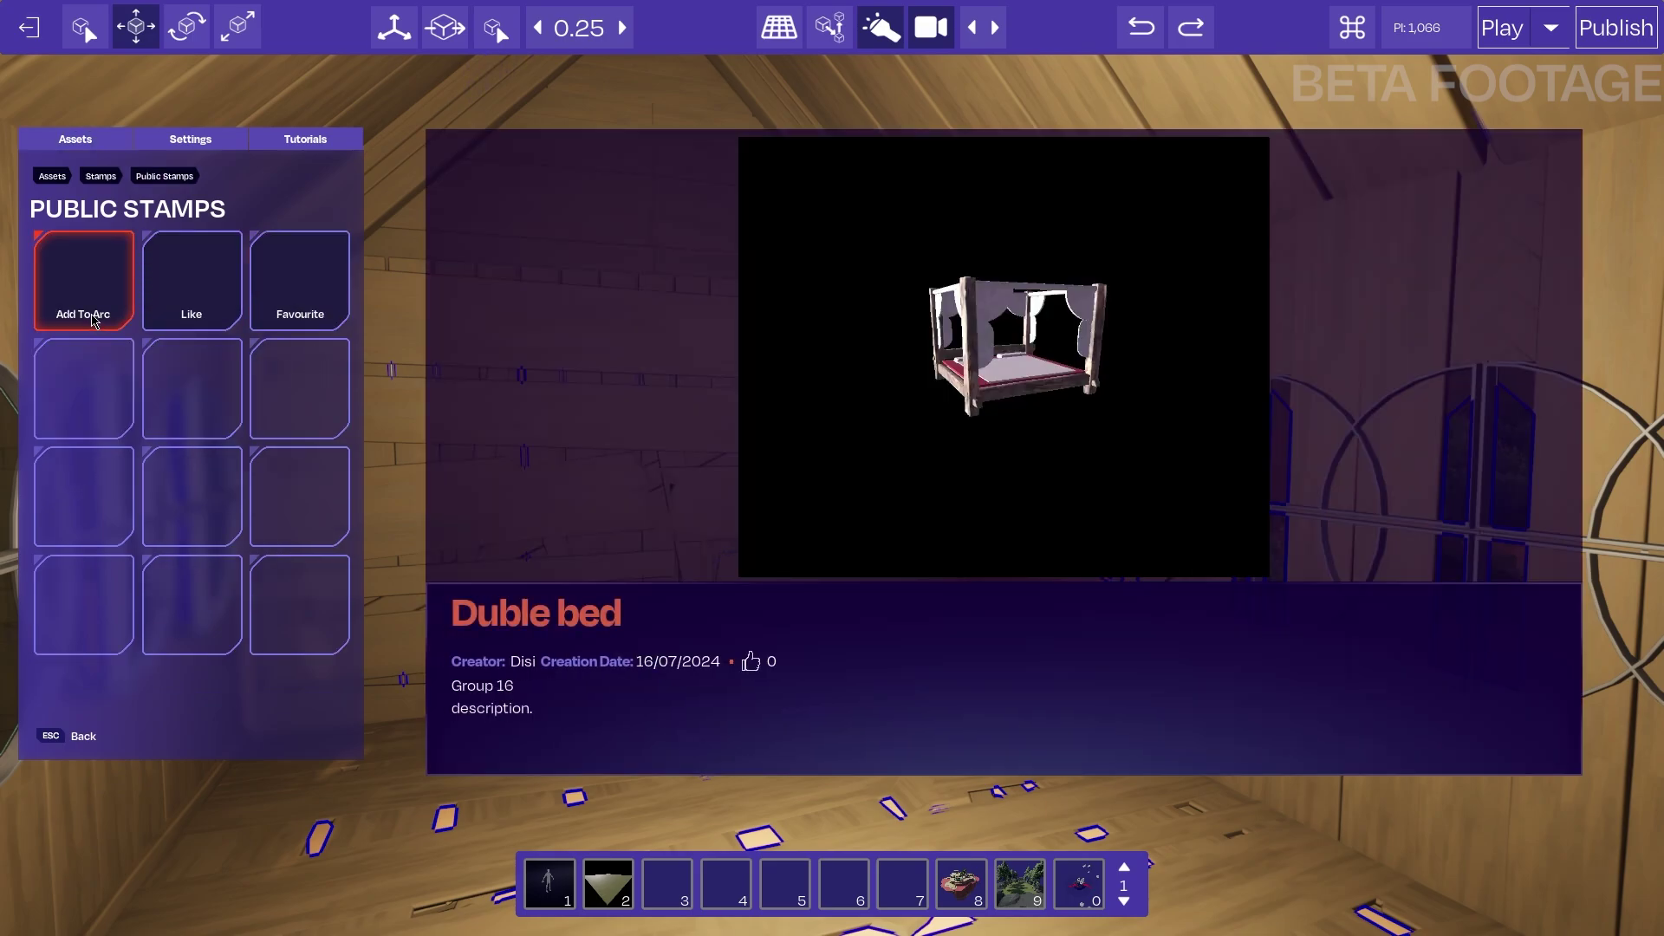
left_click(93, 318)
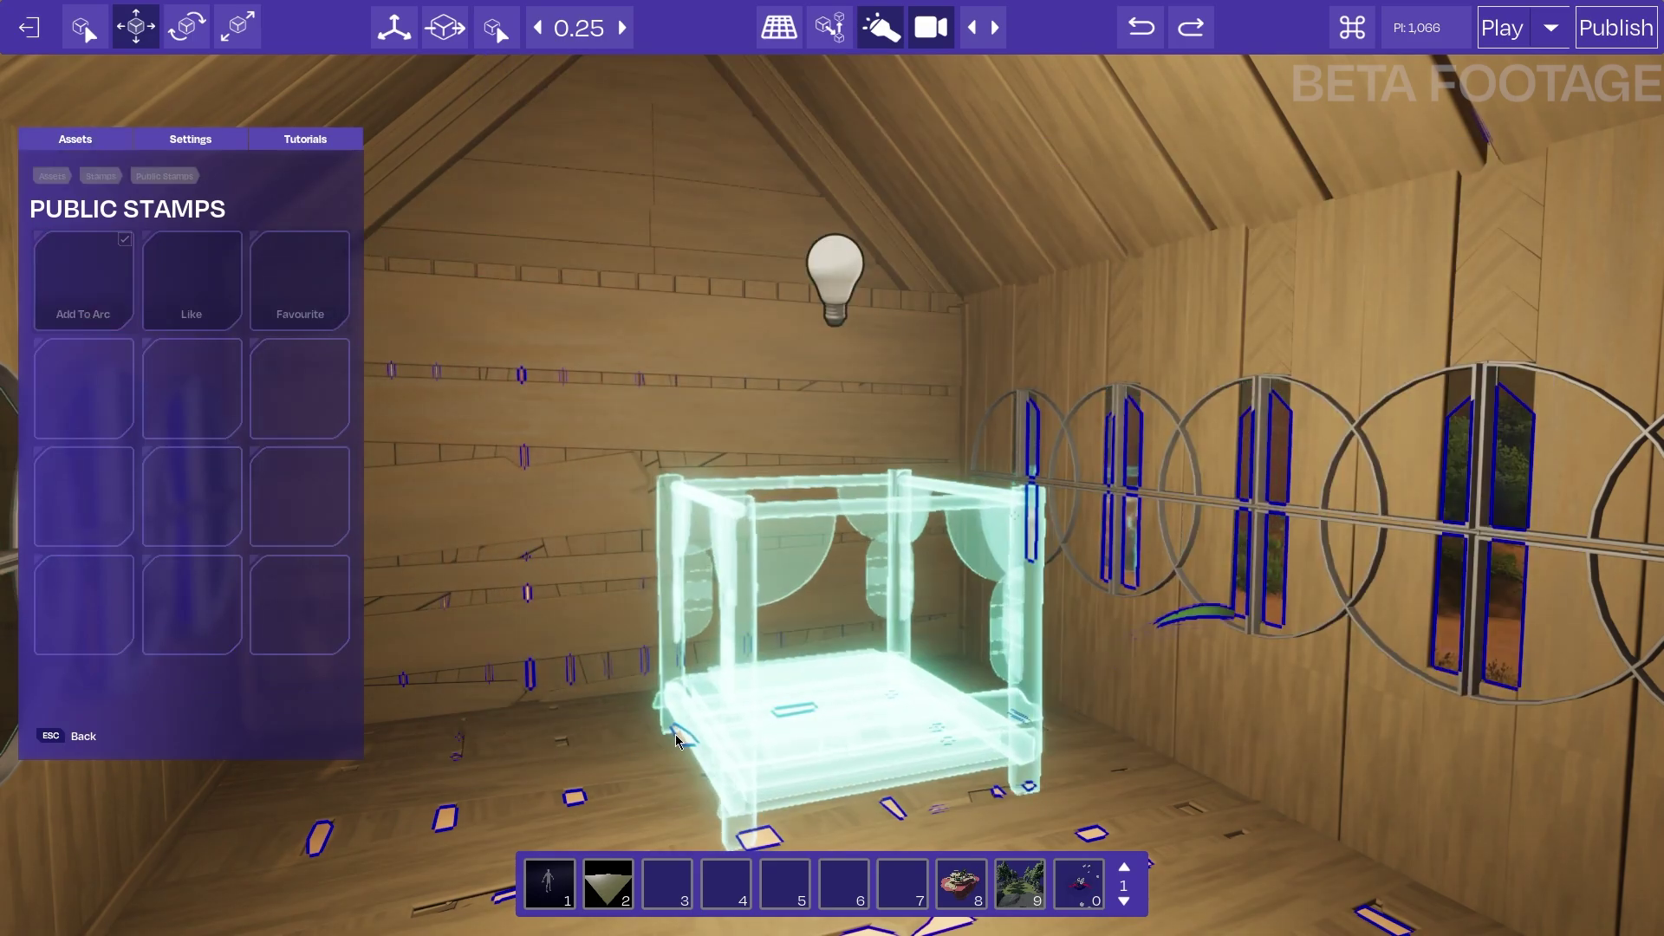
left_click(678, 739)
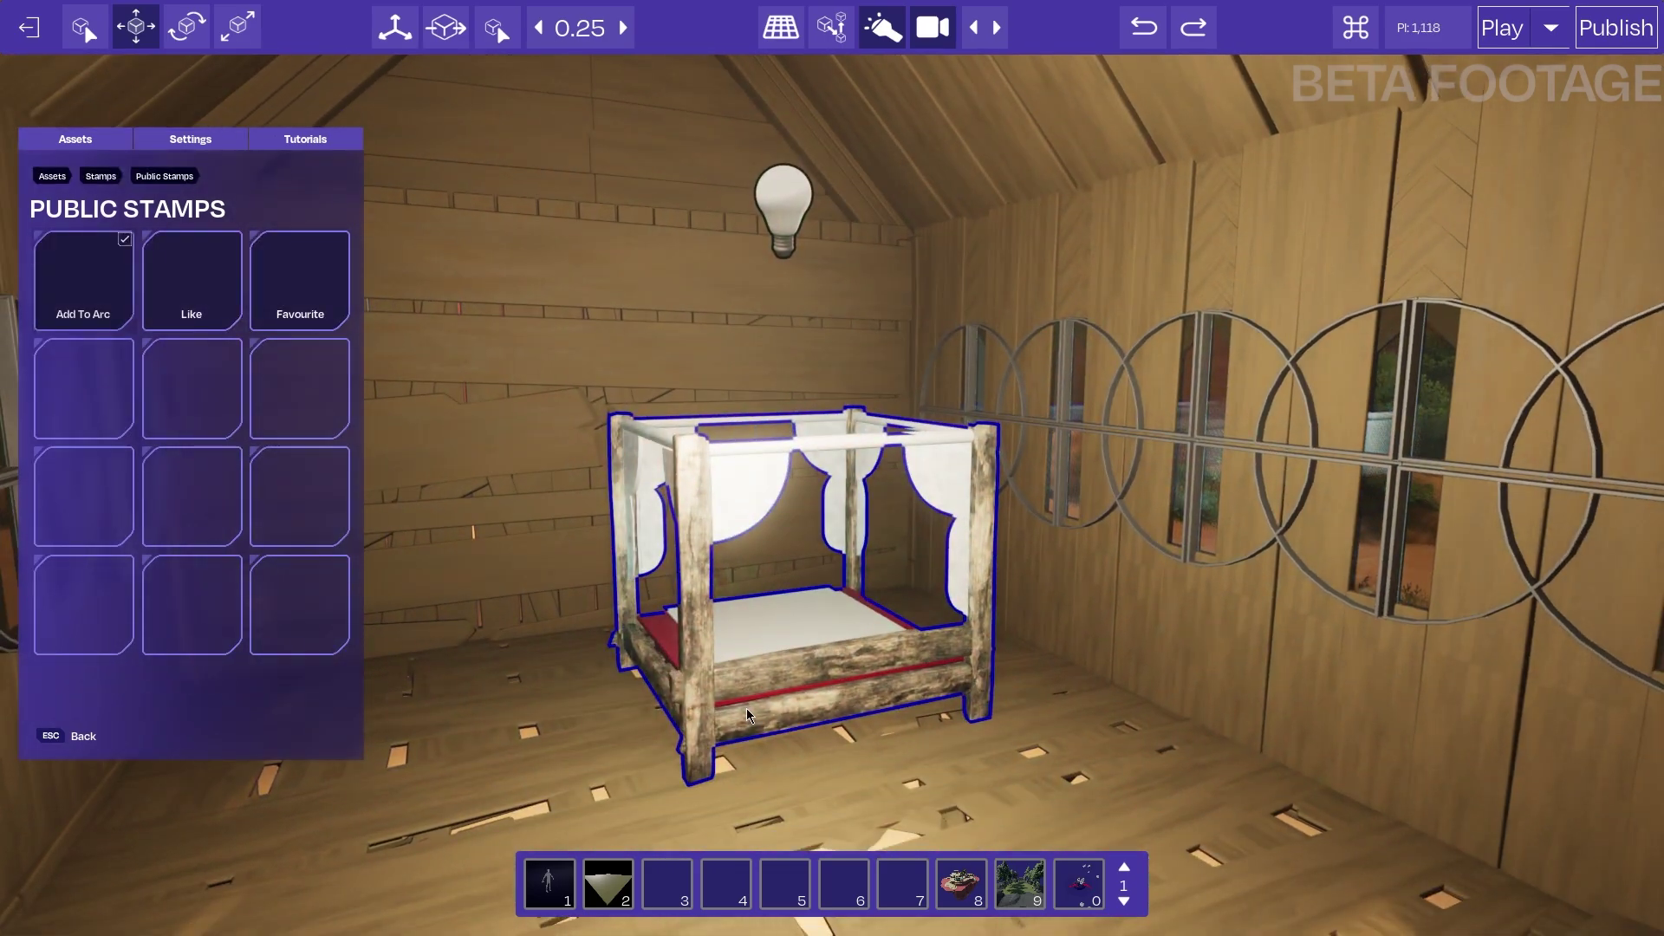
Rotate the Duble bed to about 173° around its vertical axis and position it near the back wall
left_click(751, 711)
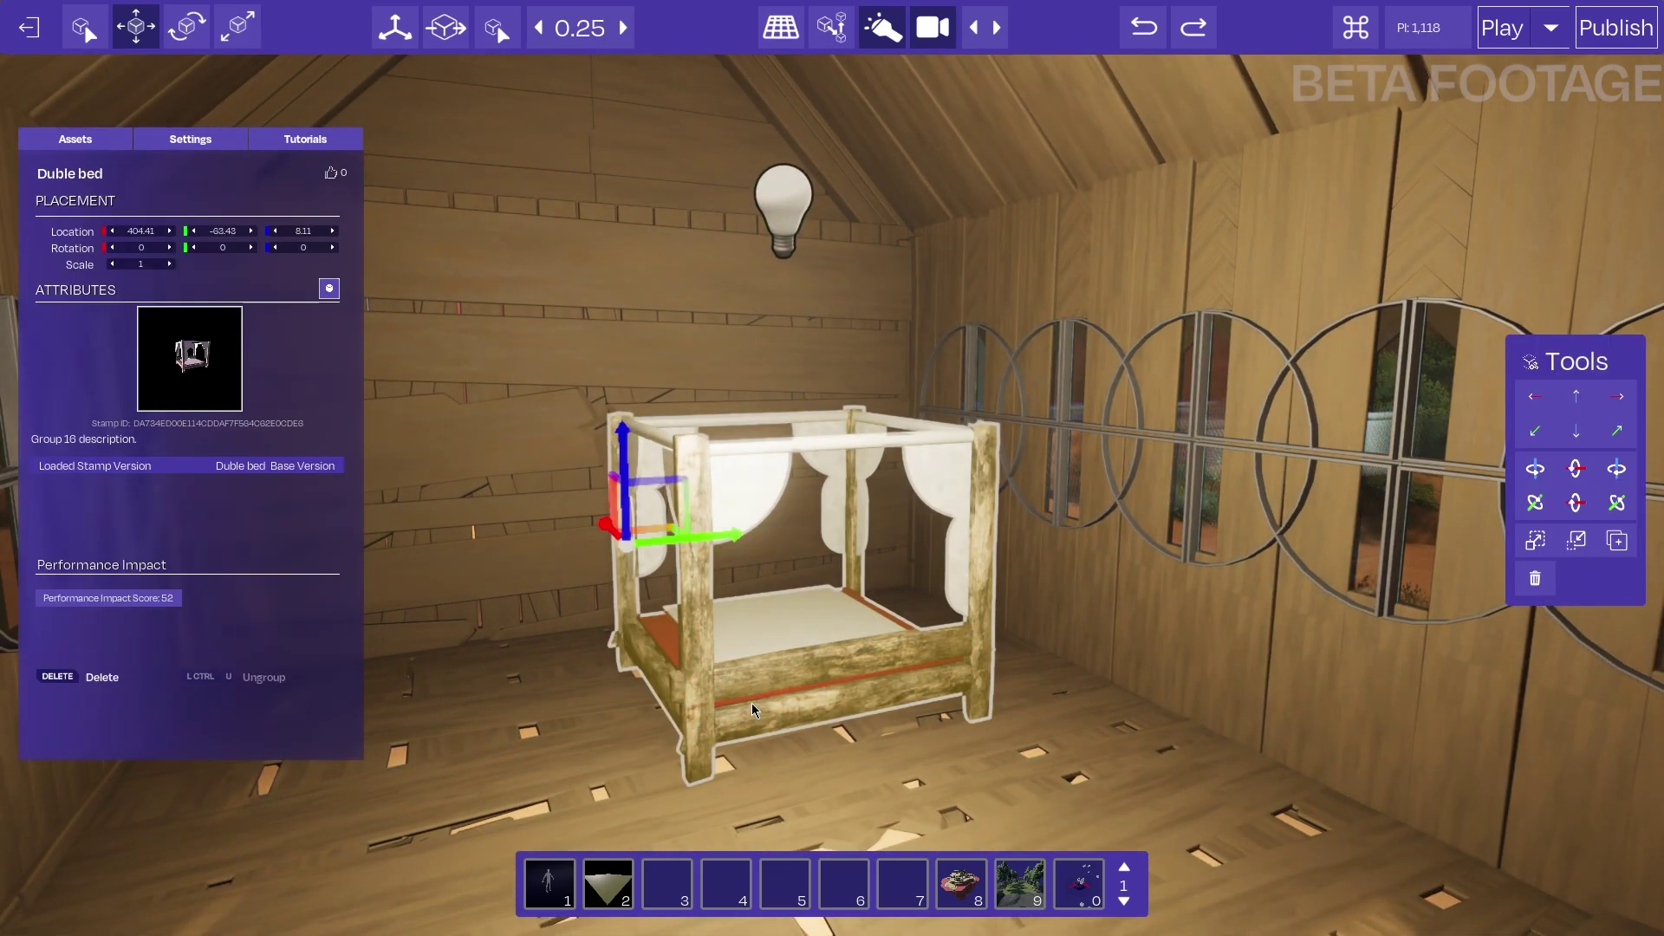
left_click(187, 26)
left_click(584, 581)
key("ctrl+z")
key("ctrl+z")
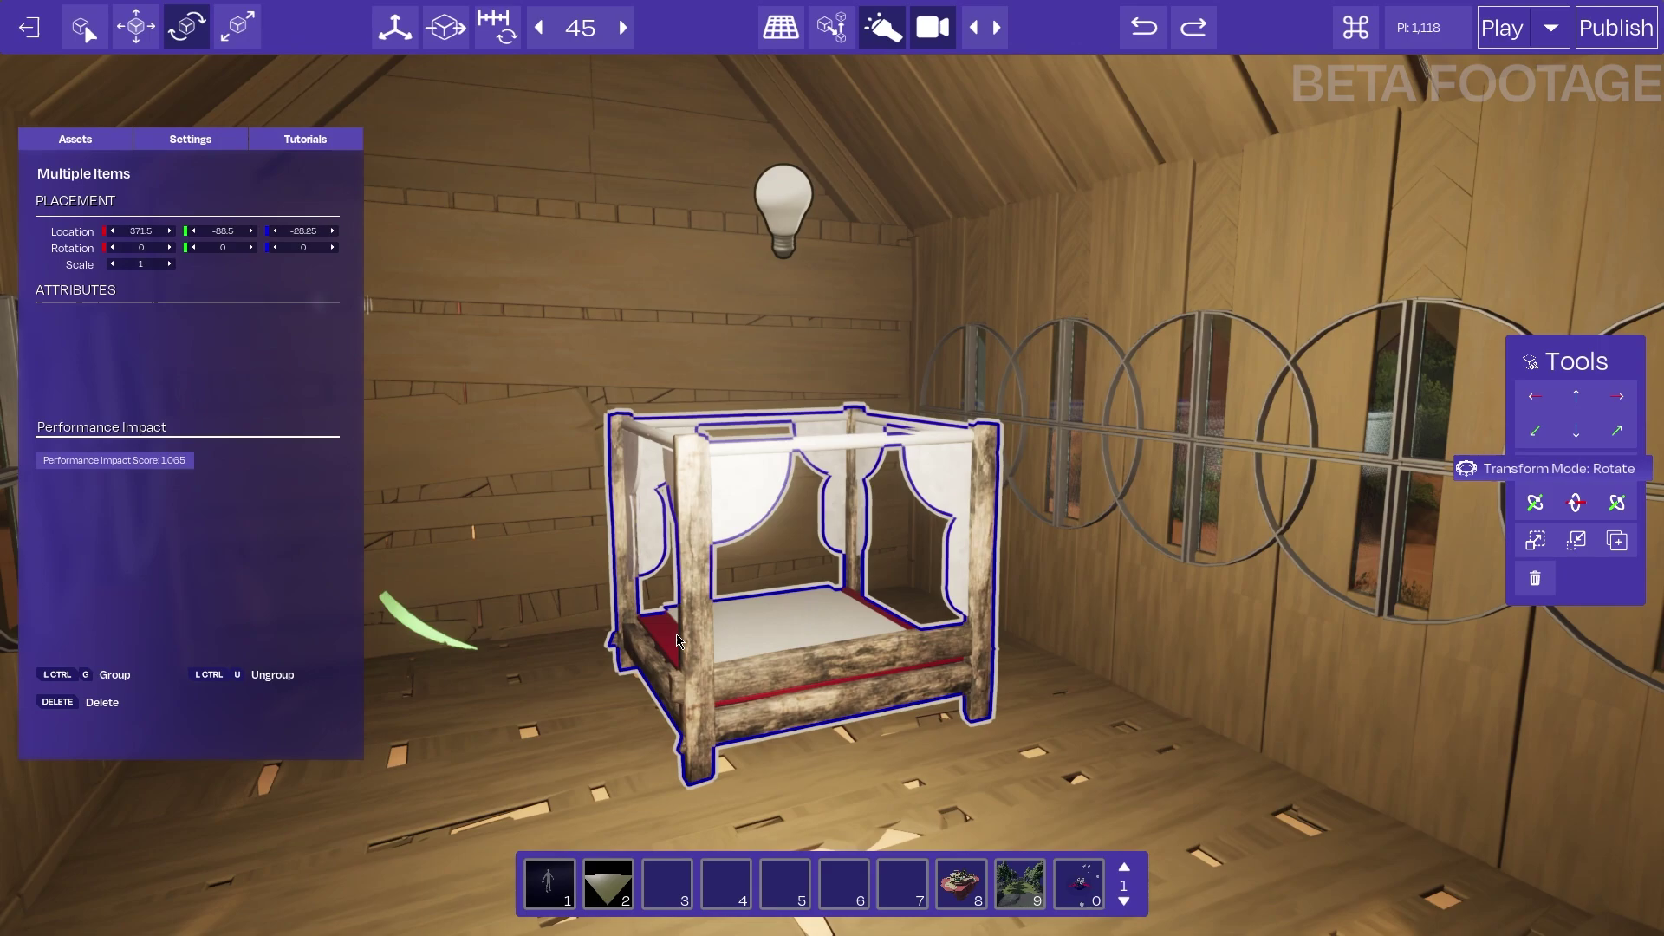
left_click_drag(525, 579, 967, 540)
key("w")
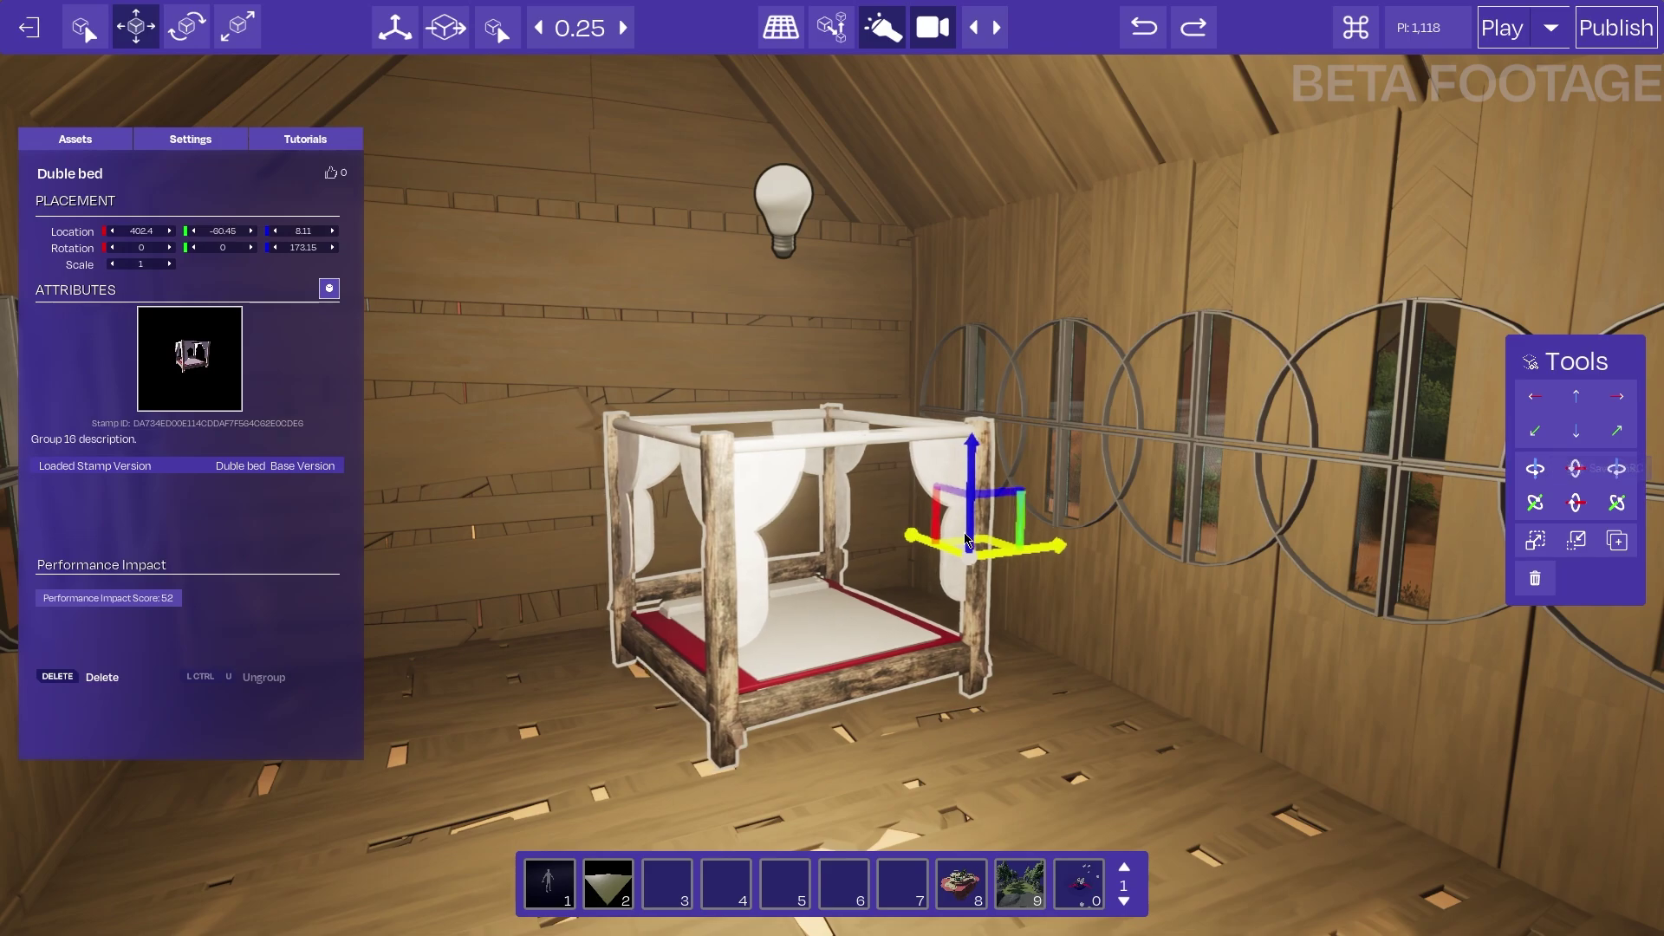
key("w")
right_click_drag(640, 467, 626, 496)
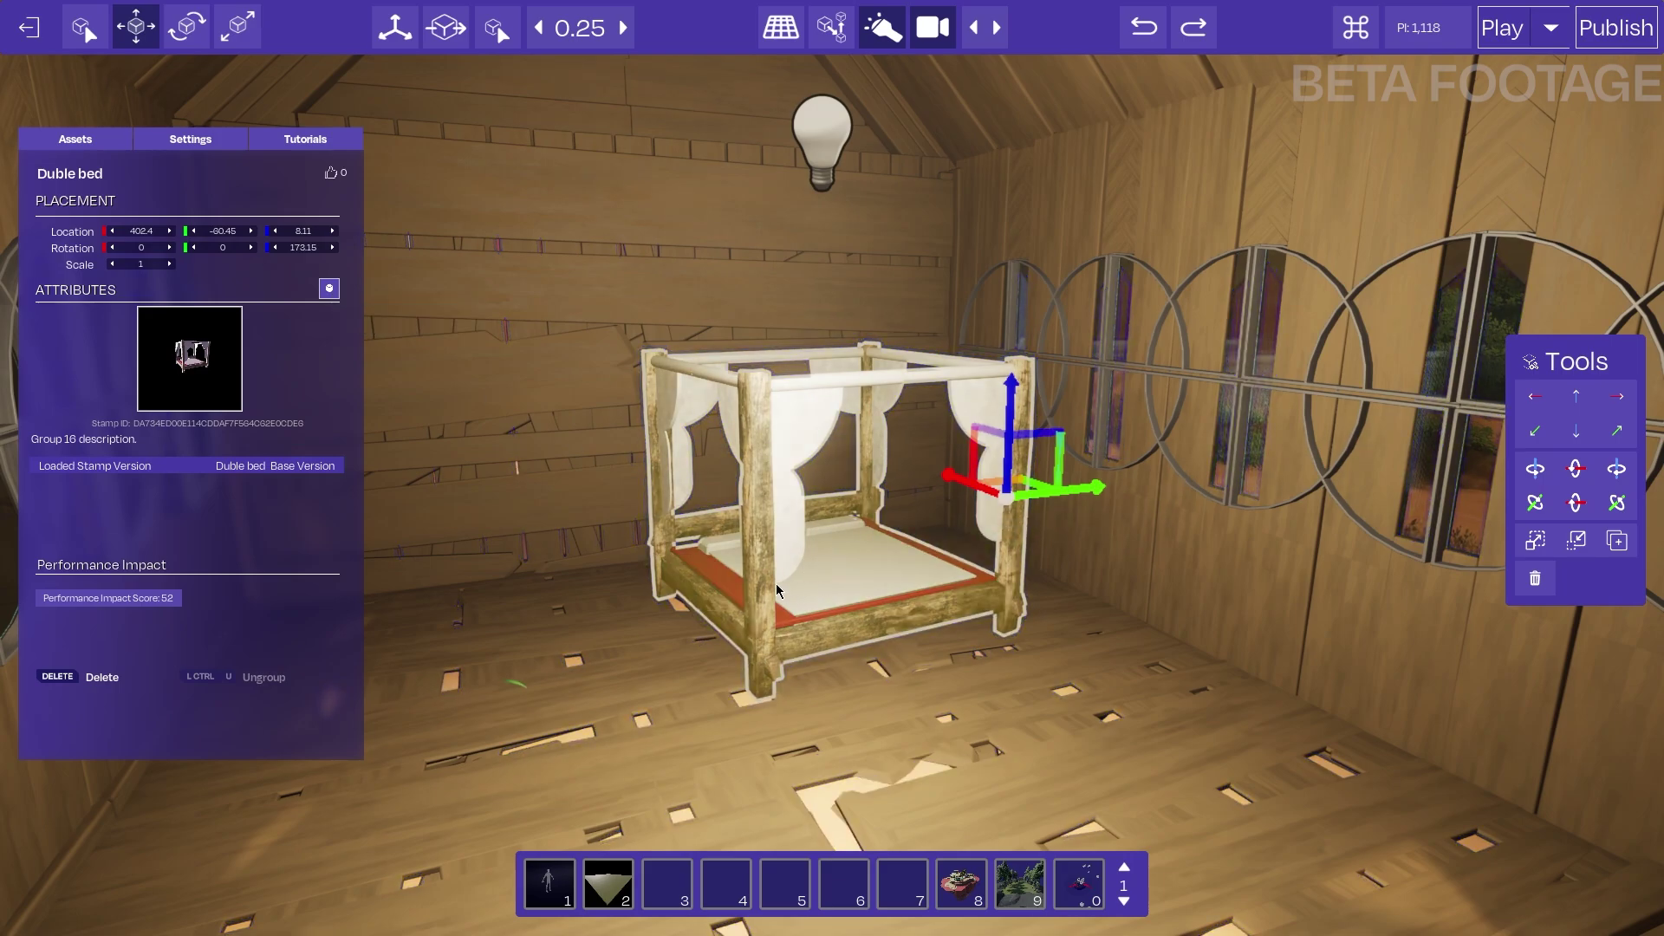
right_click_drag(626, 544, 608, 556)
key("Escape")
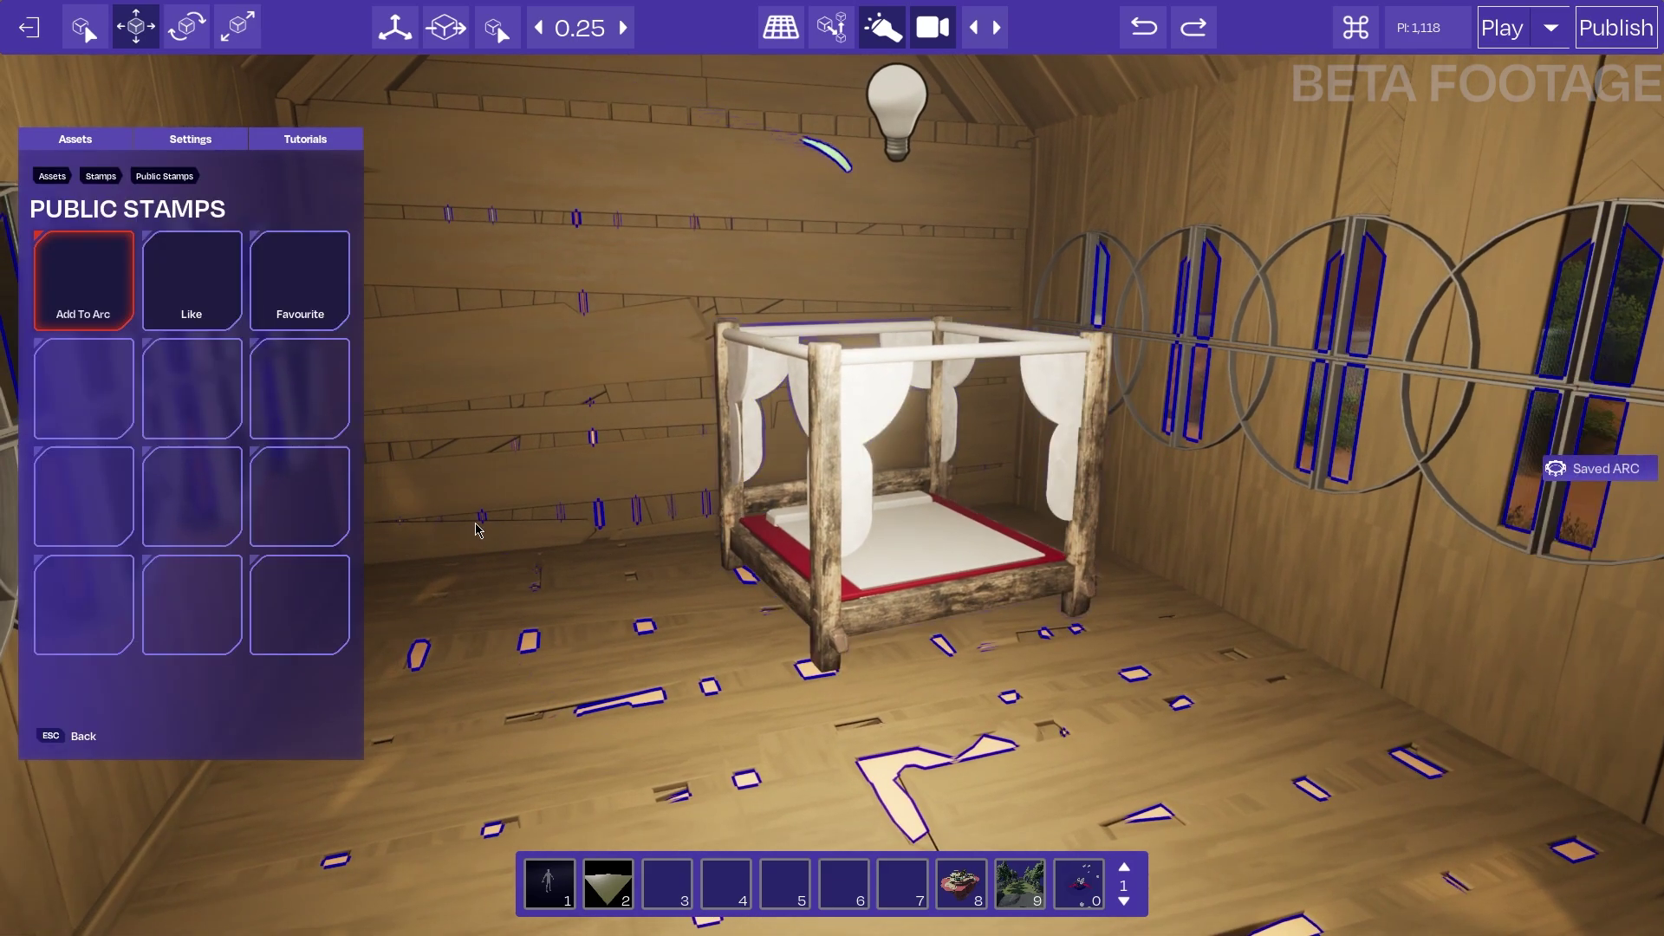
Place the round Dining Table (M) A from the furniture props on the church floor beside the bed
key("Escape")
key("Escape")
key("Escape")
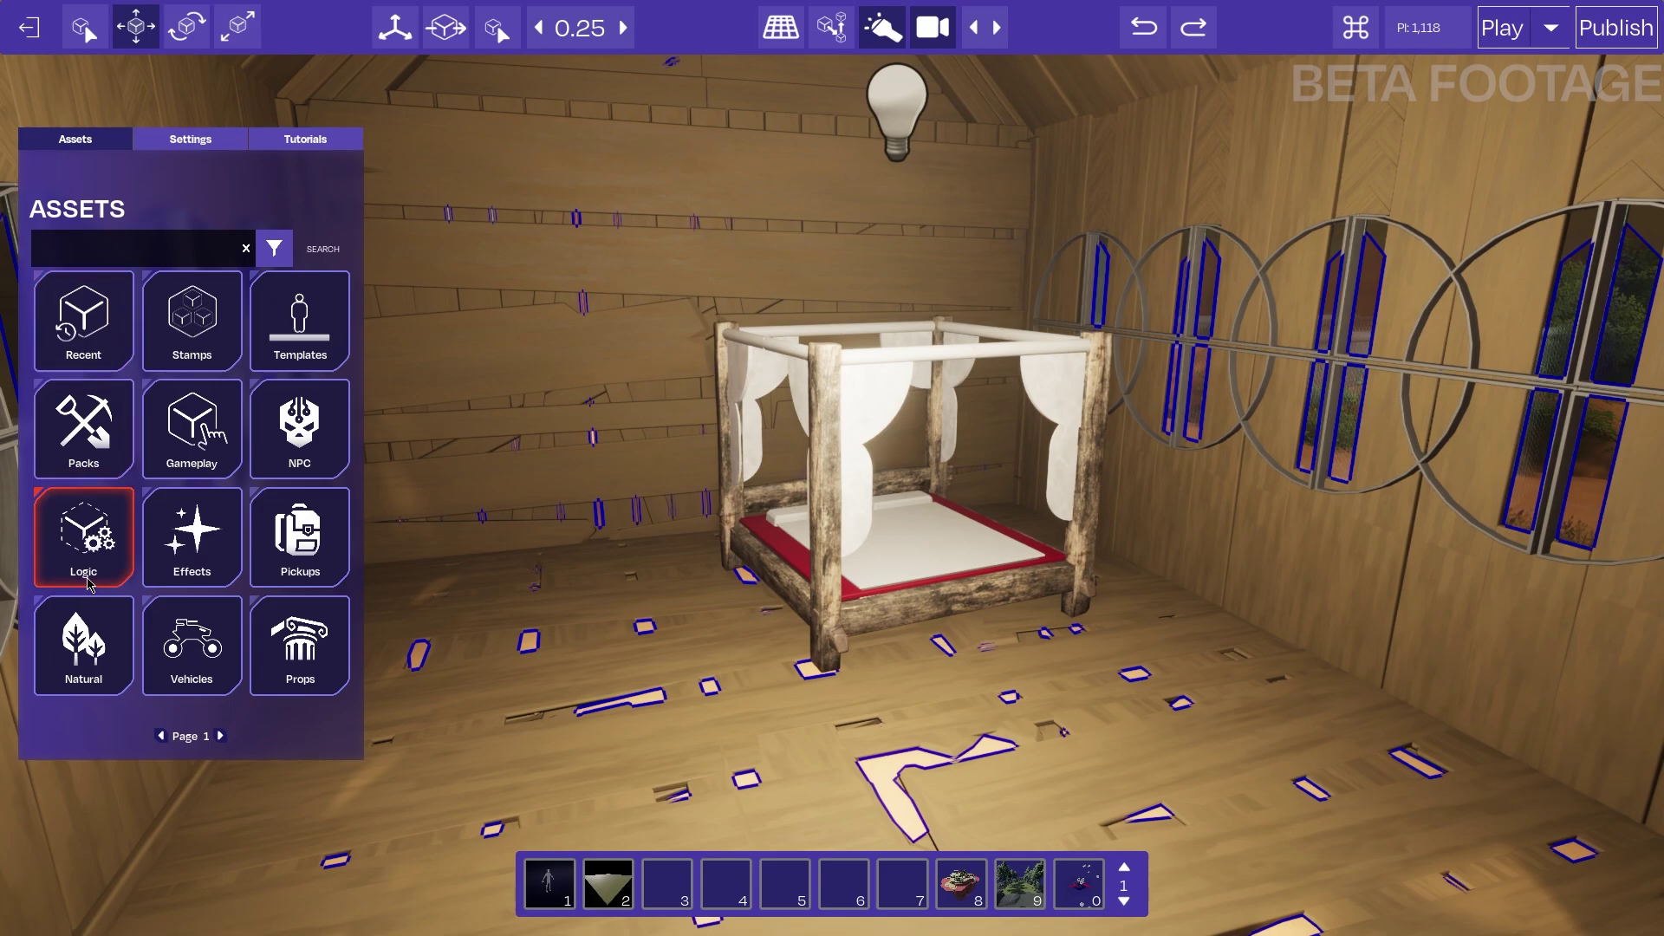
left_click(289, 685)
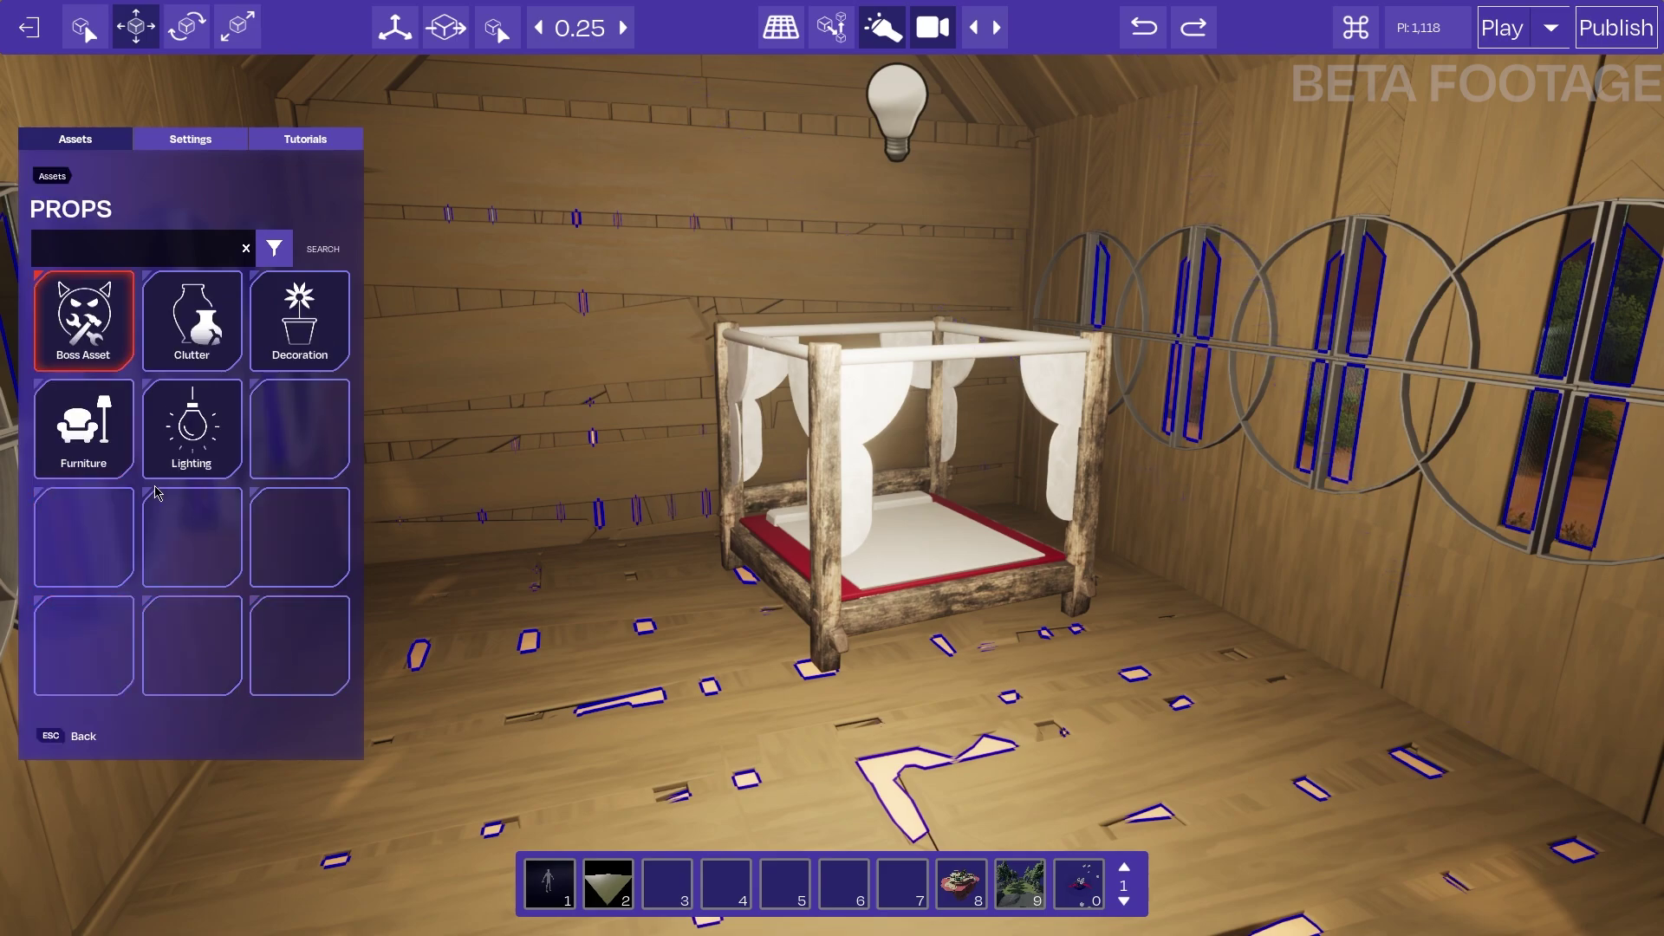
left_click(96, 416)
left_click(184, 457)
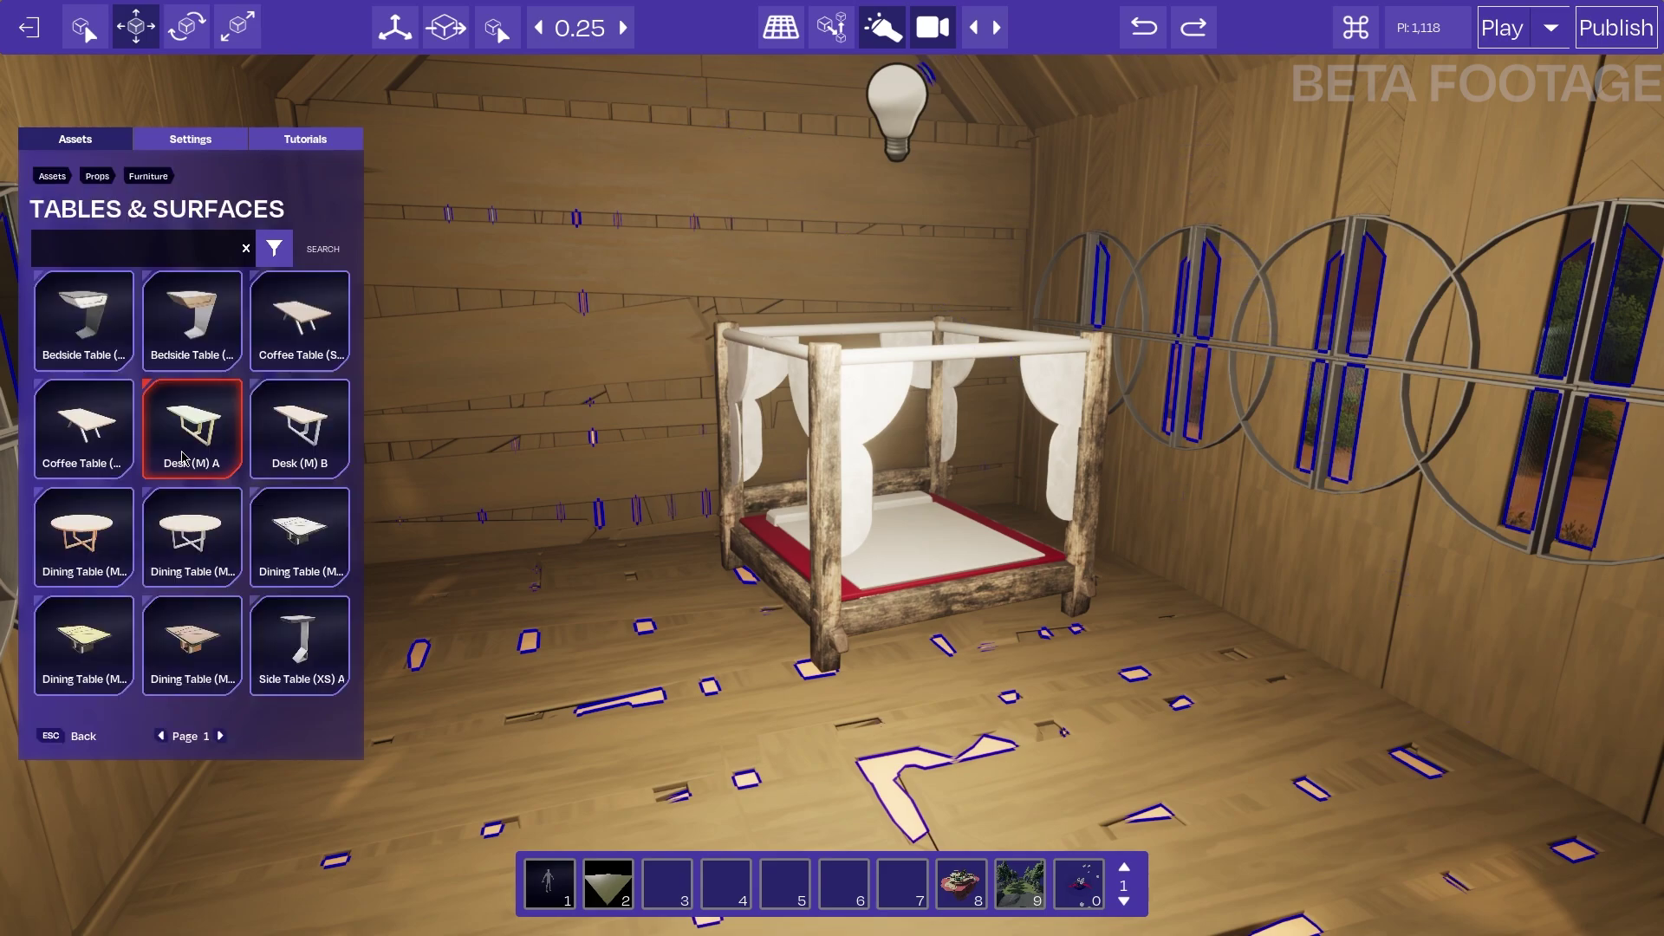
left_click(92, 572)
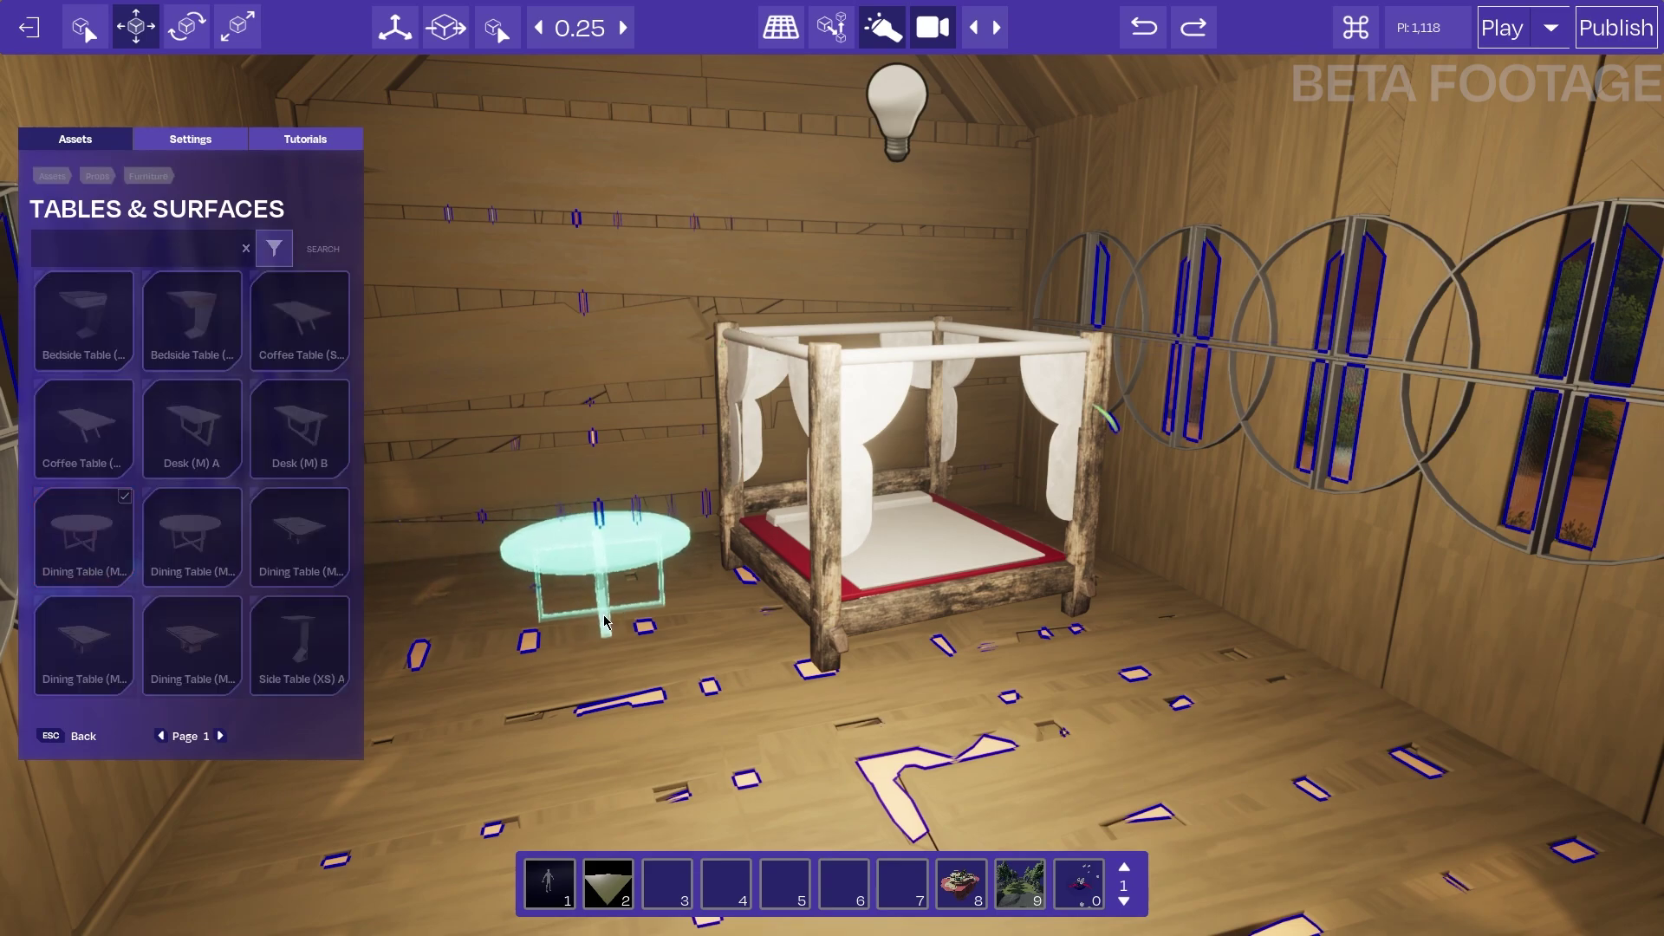
left_click(572, 685)
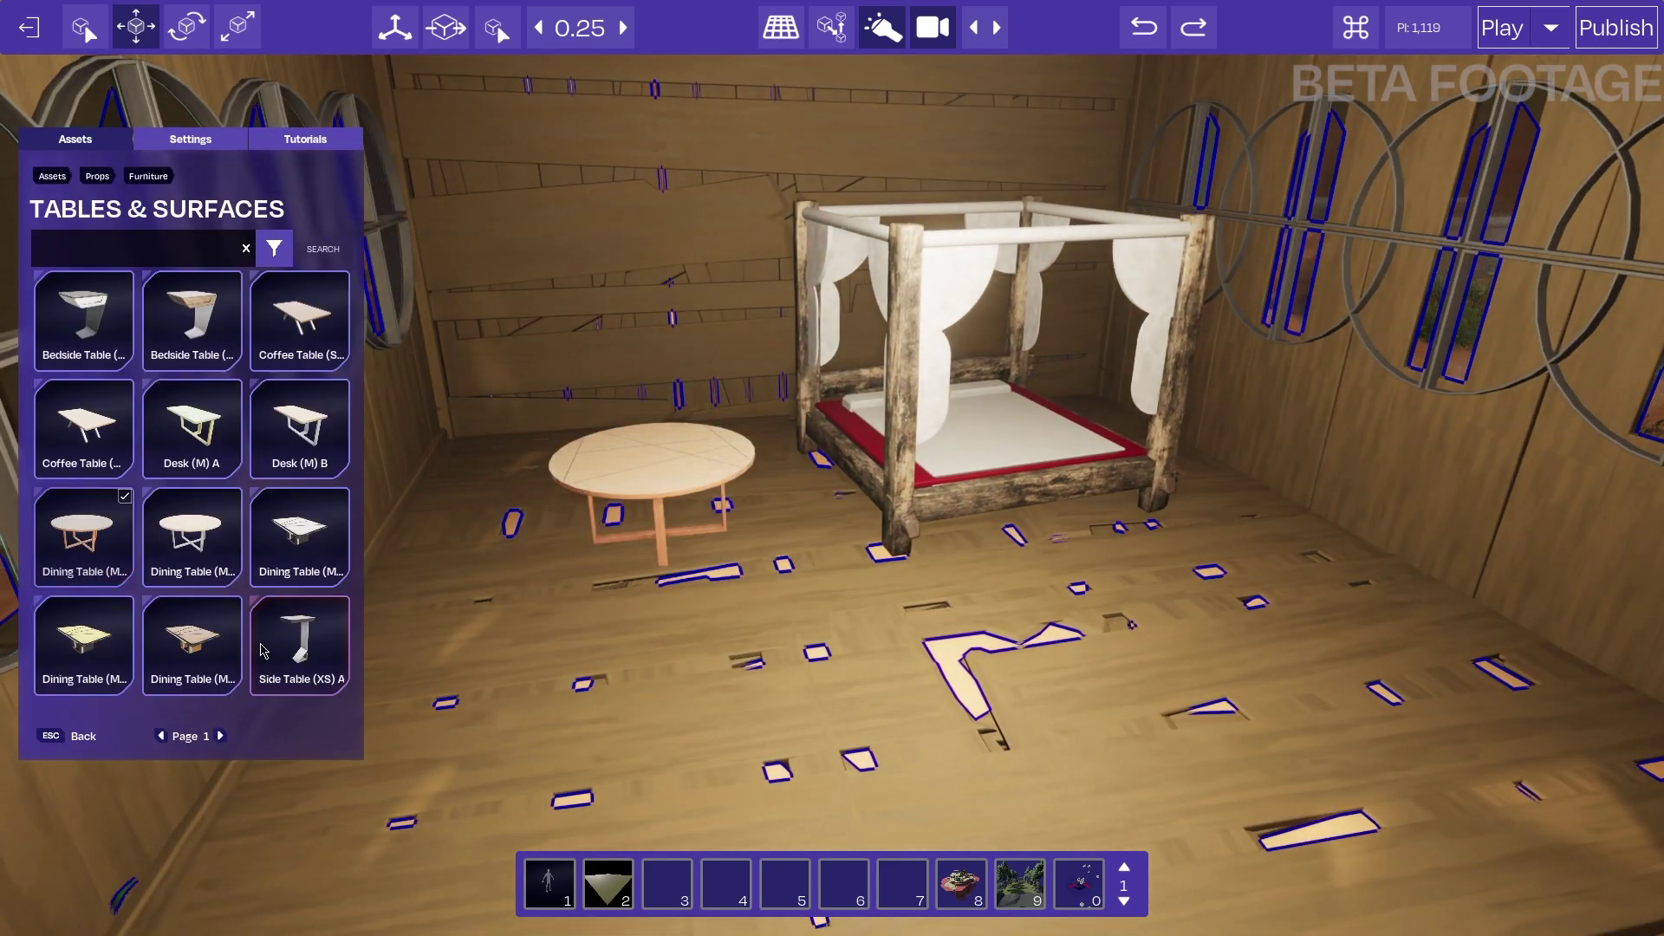
Place a Stool (XS) A next to the round table and a copy of it on the table's opposite side
key("Escape")
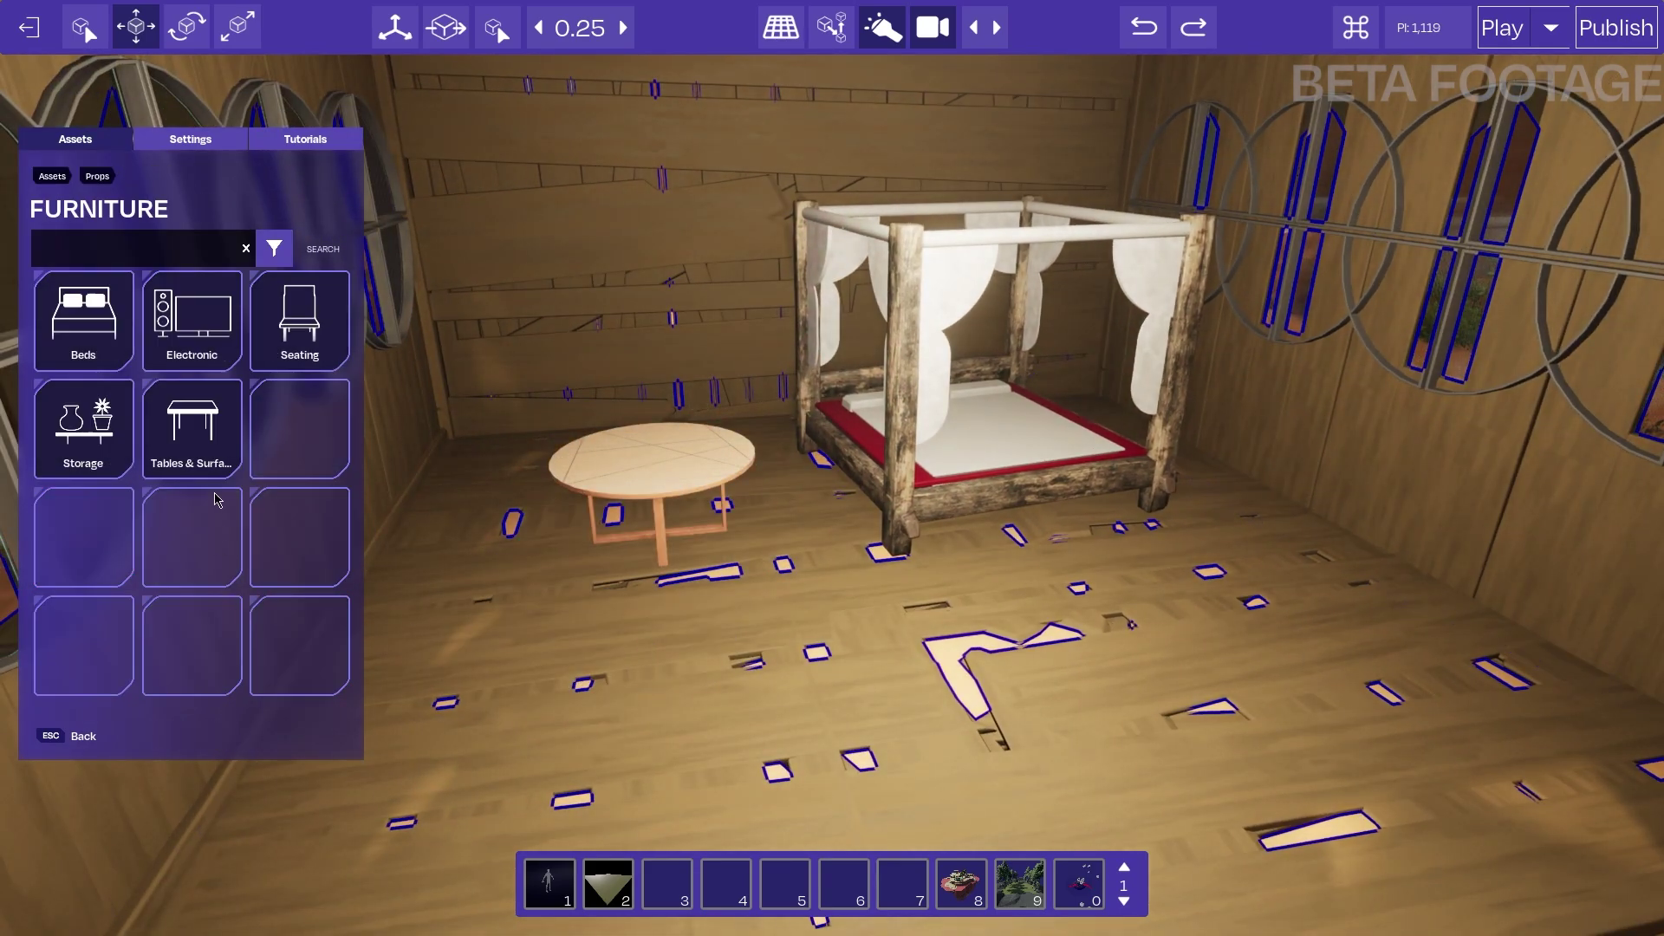
left_click(332, 351)
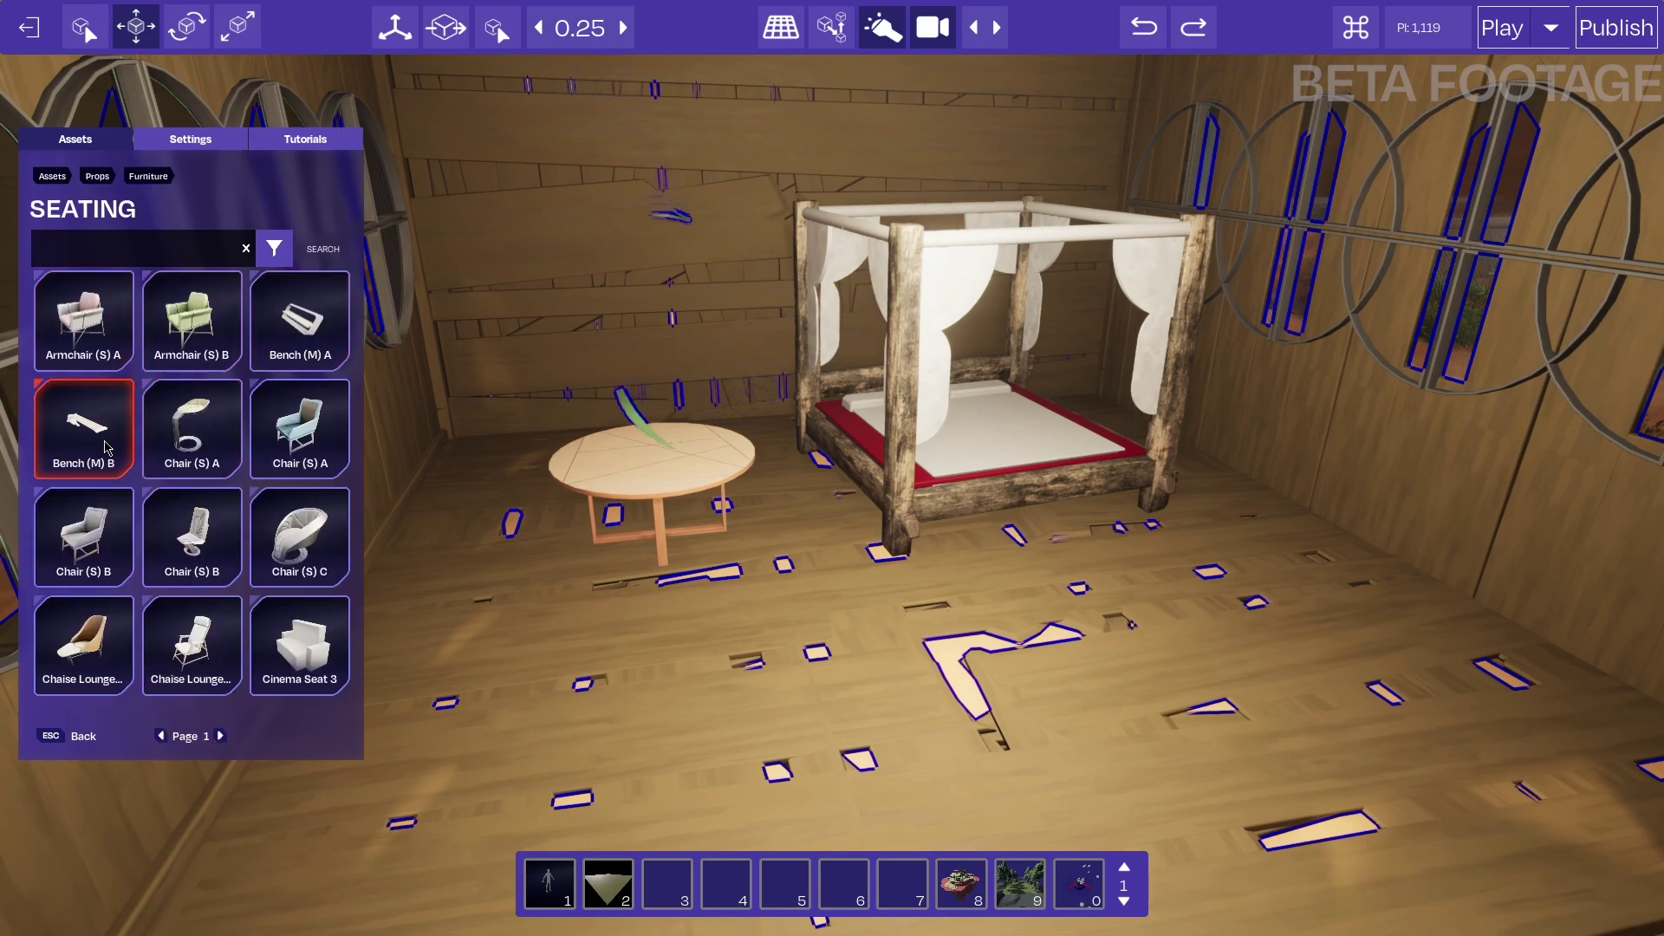
left_click(221, 736)
left_click(221, 736)
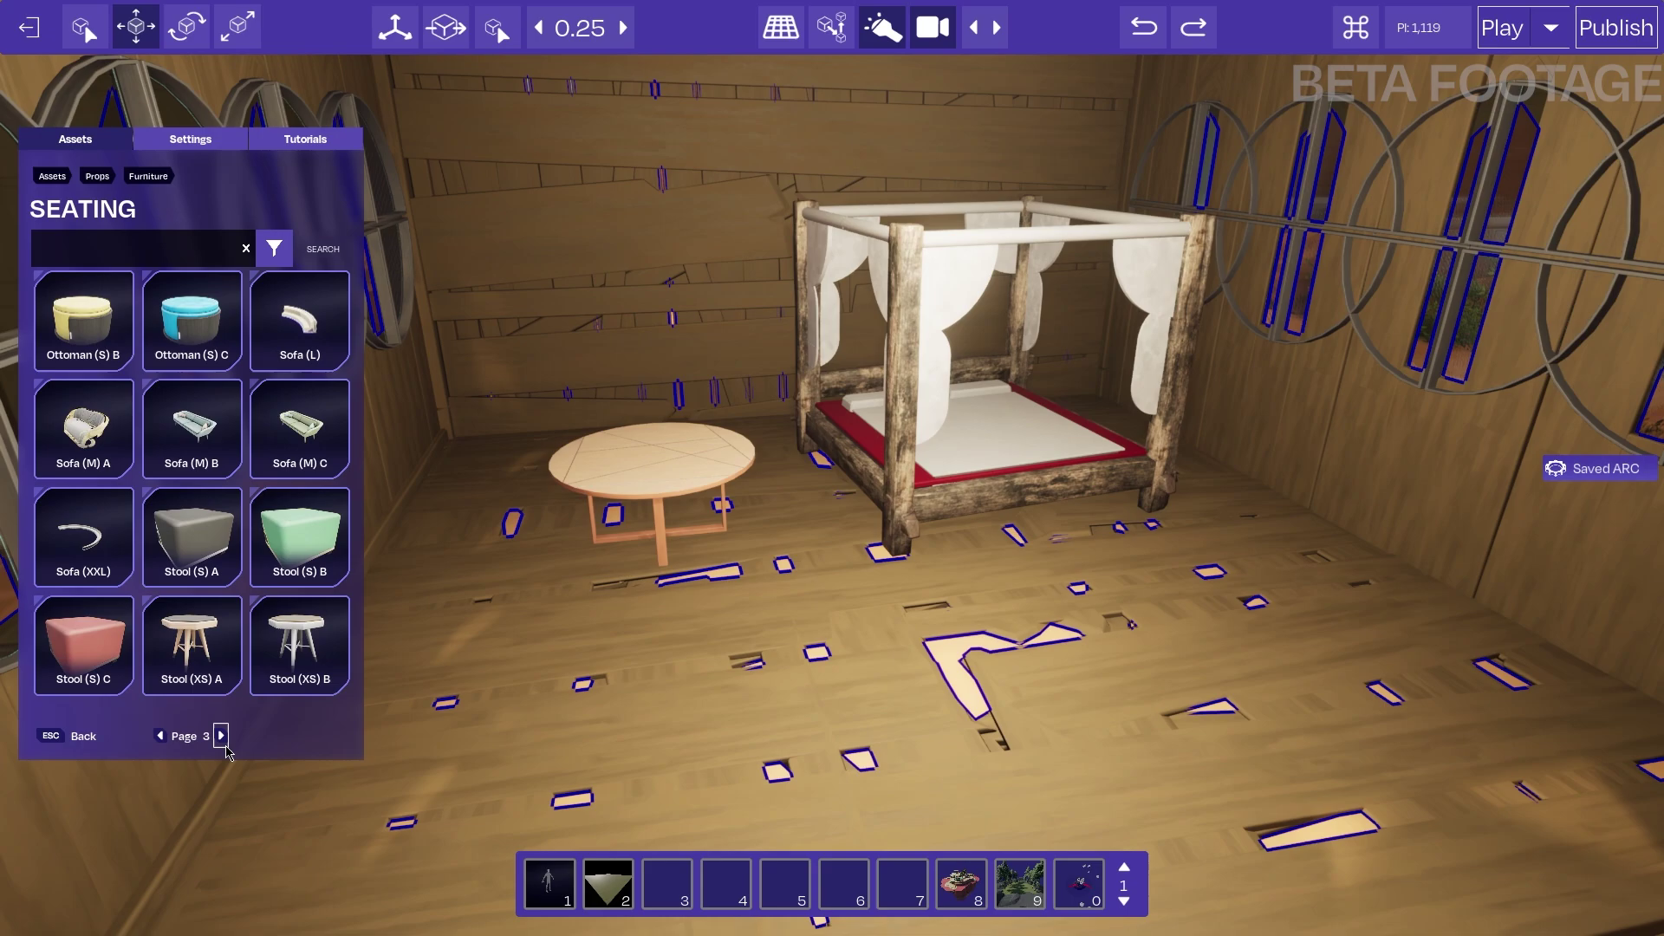
left_click(210, 650)
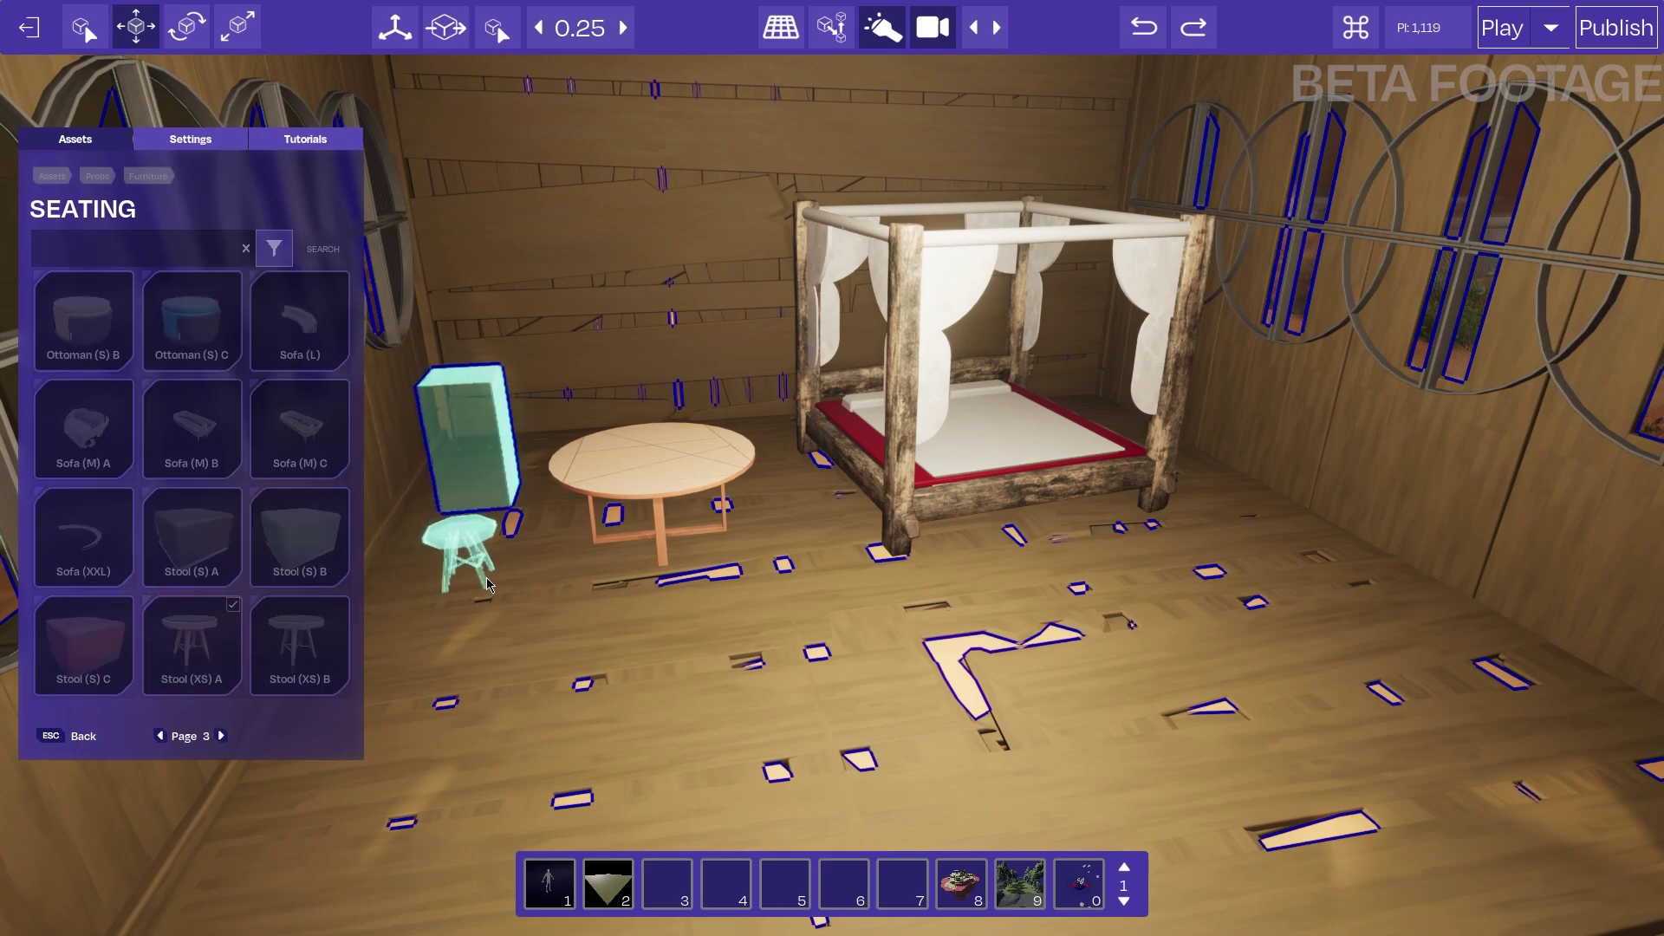
left_click(505, 565)
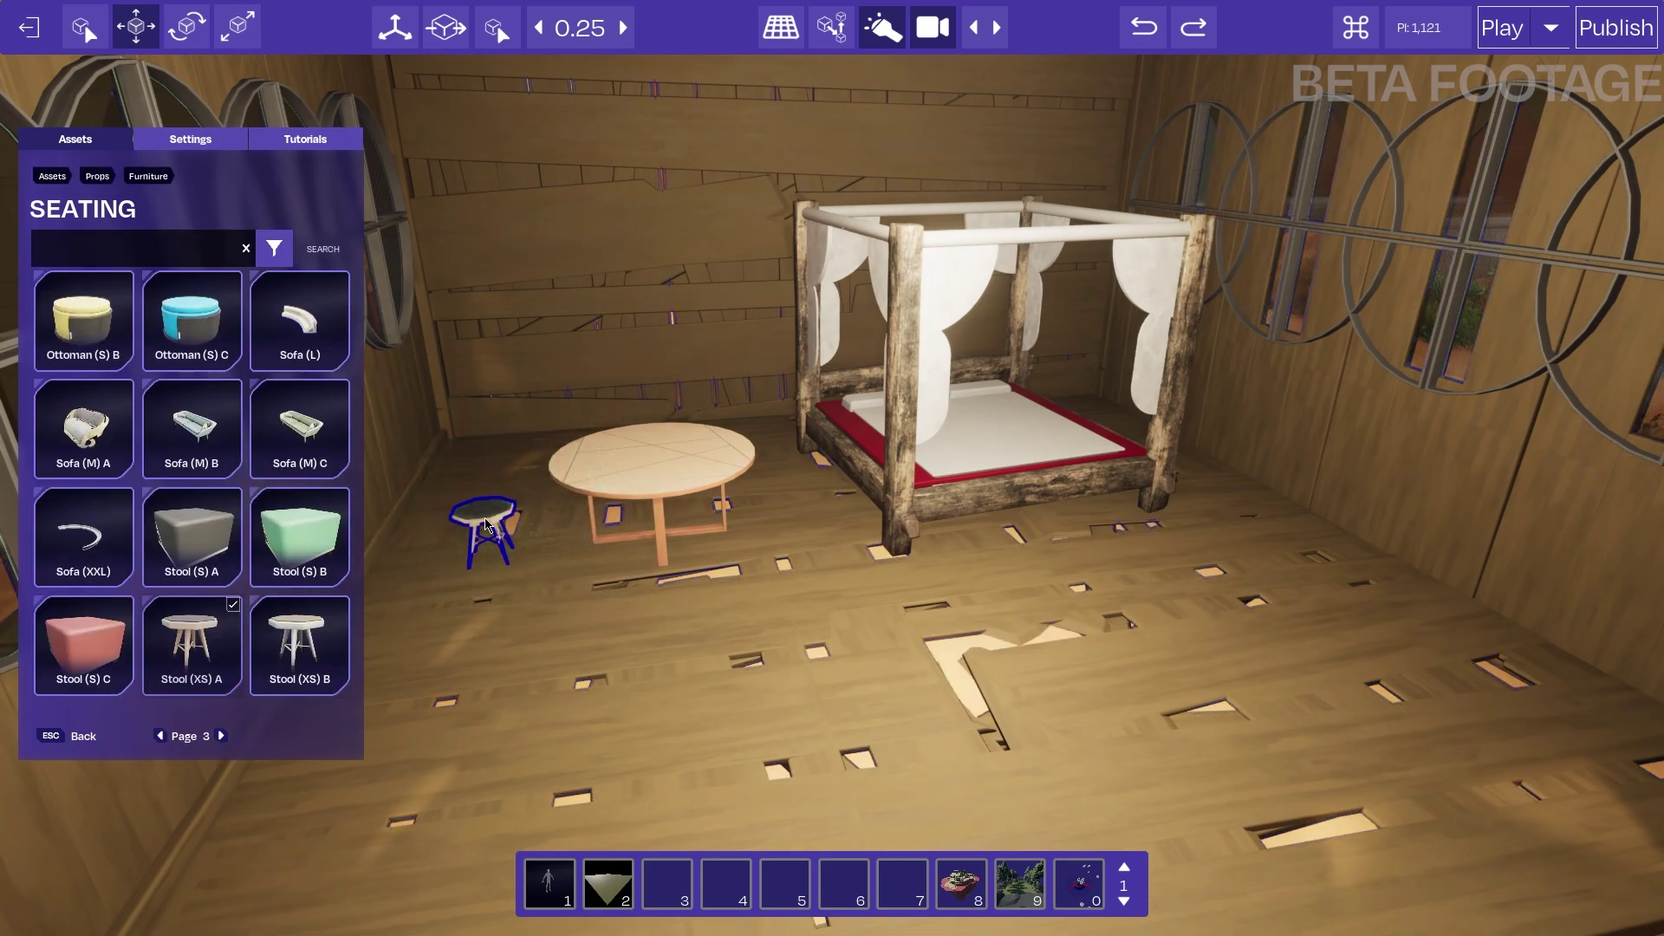
left_click_drag(576, 526, 811, 501)
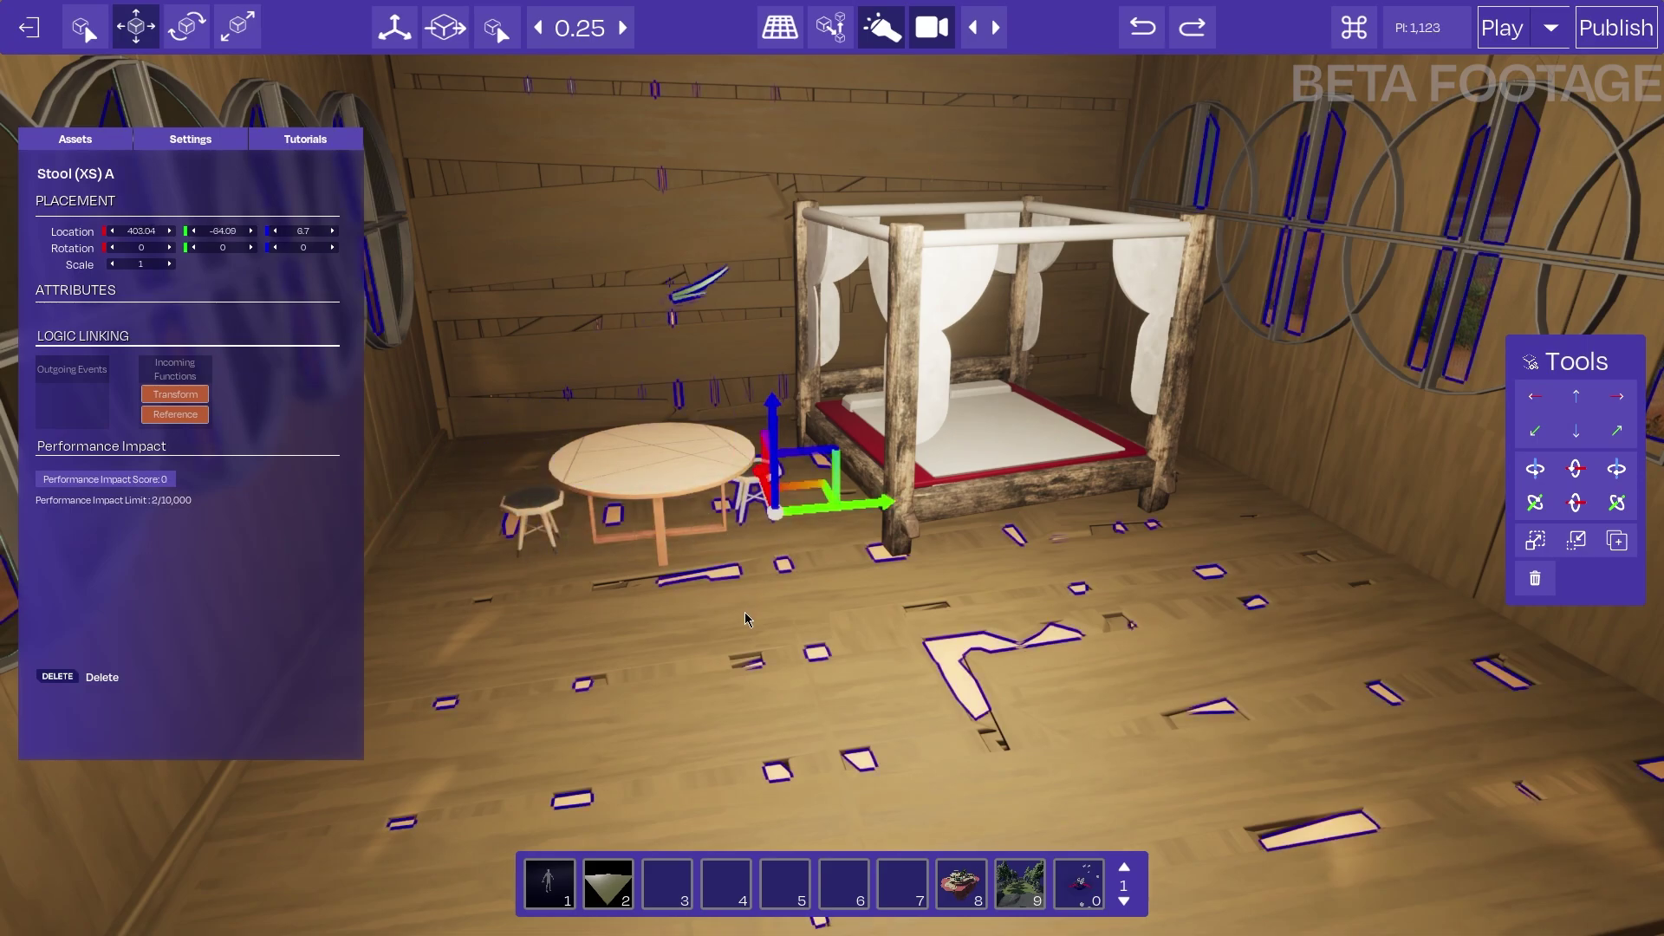
Open the Church group for editing and add the dining table, both stools and the Duble bed to it
left_click(745, 620)
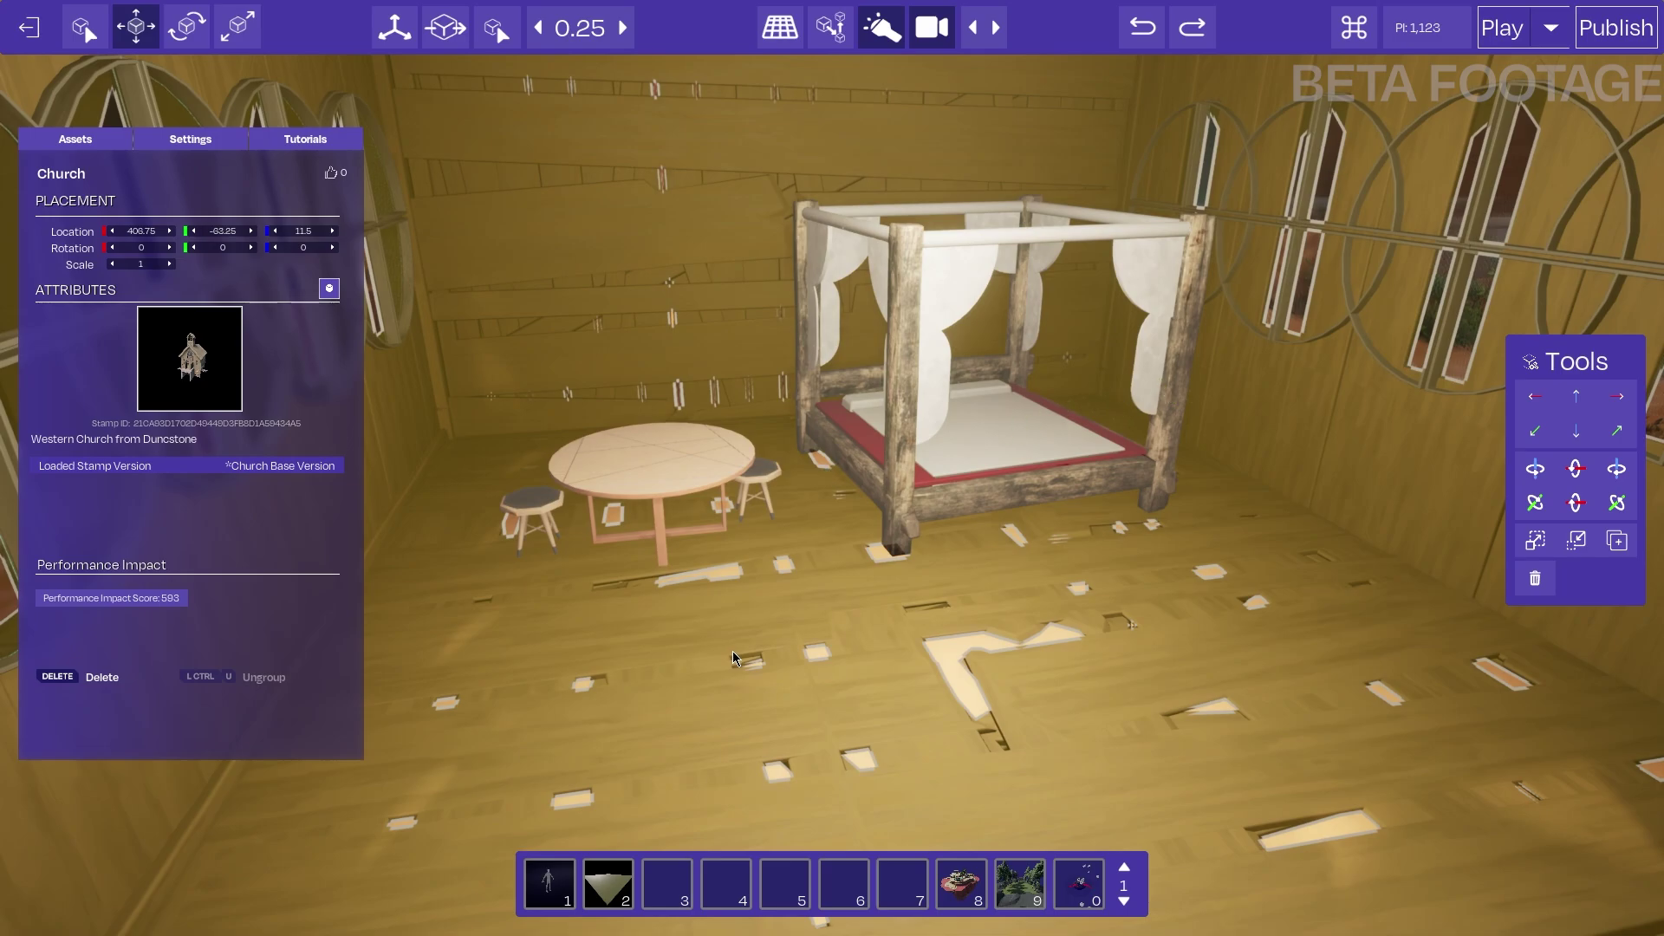
right_click_drag(743, 643, 780, 598)
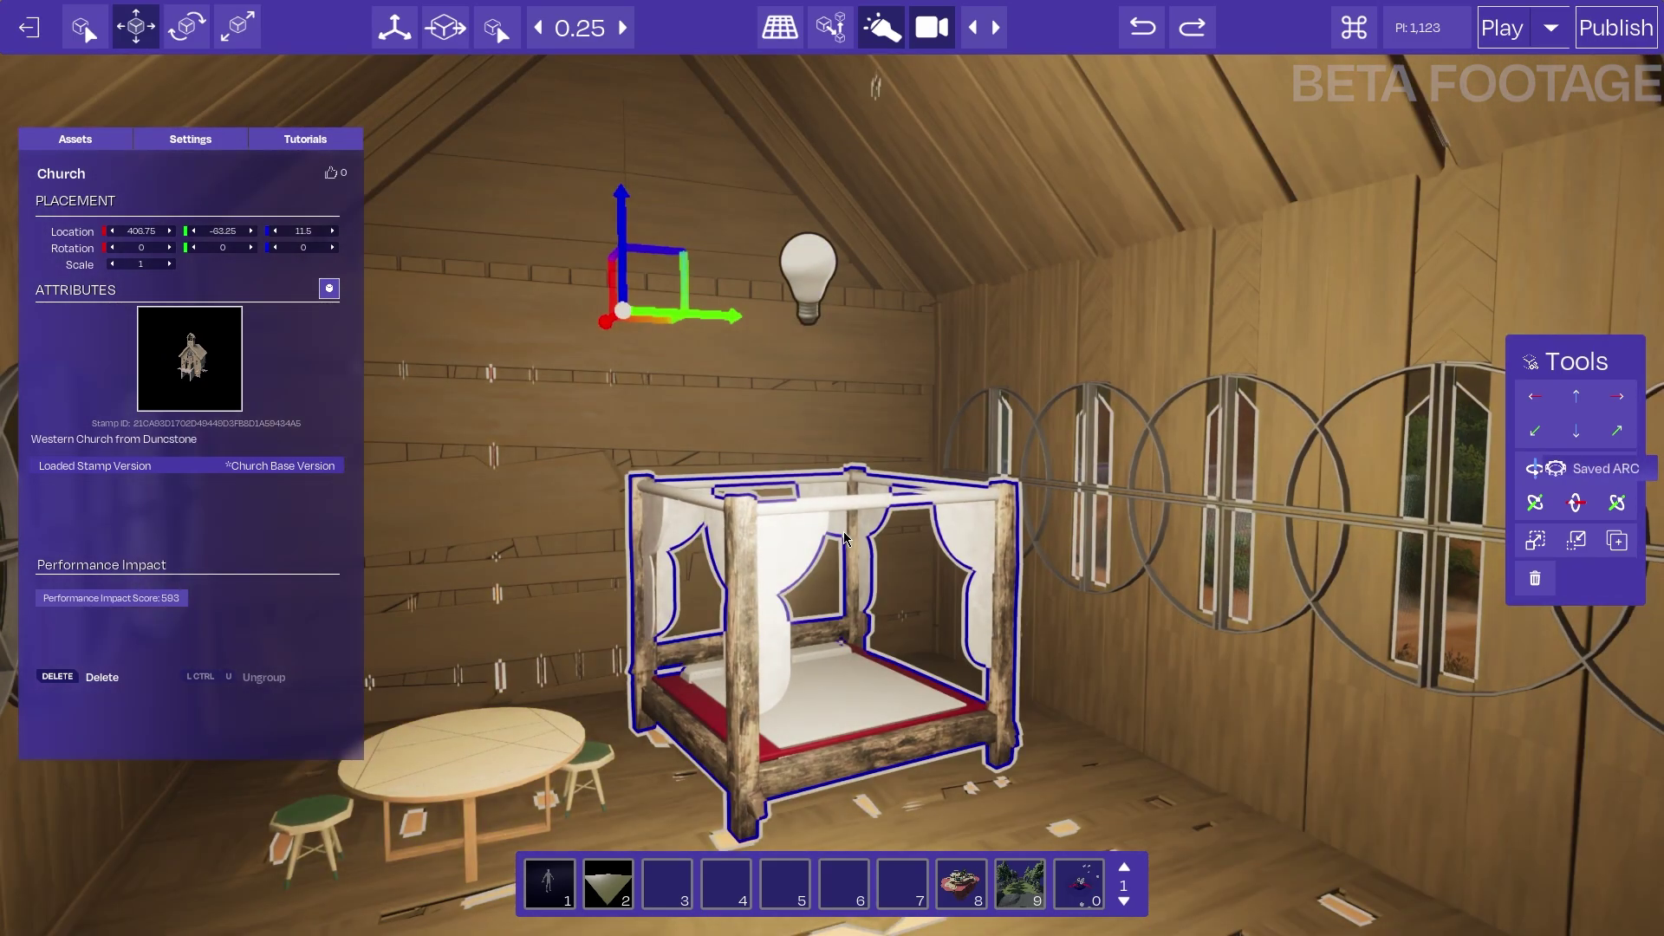
right_click_drag(845, 539, 828, 540)
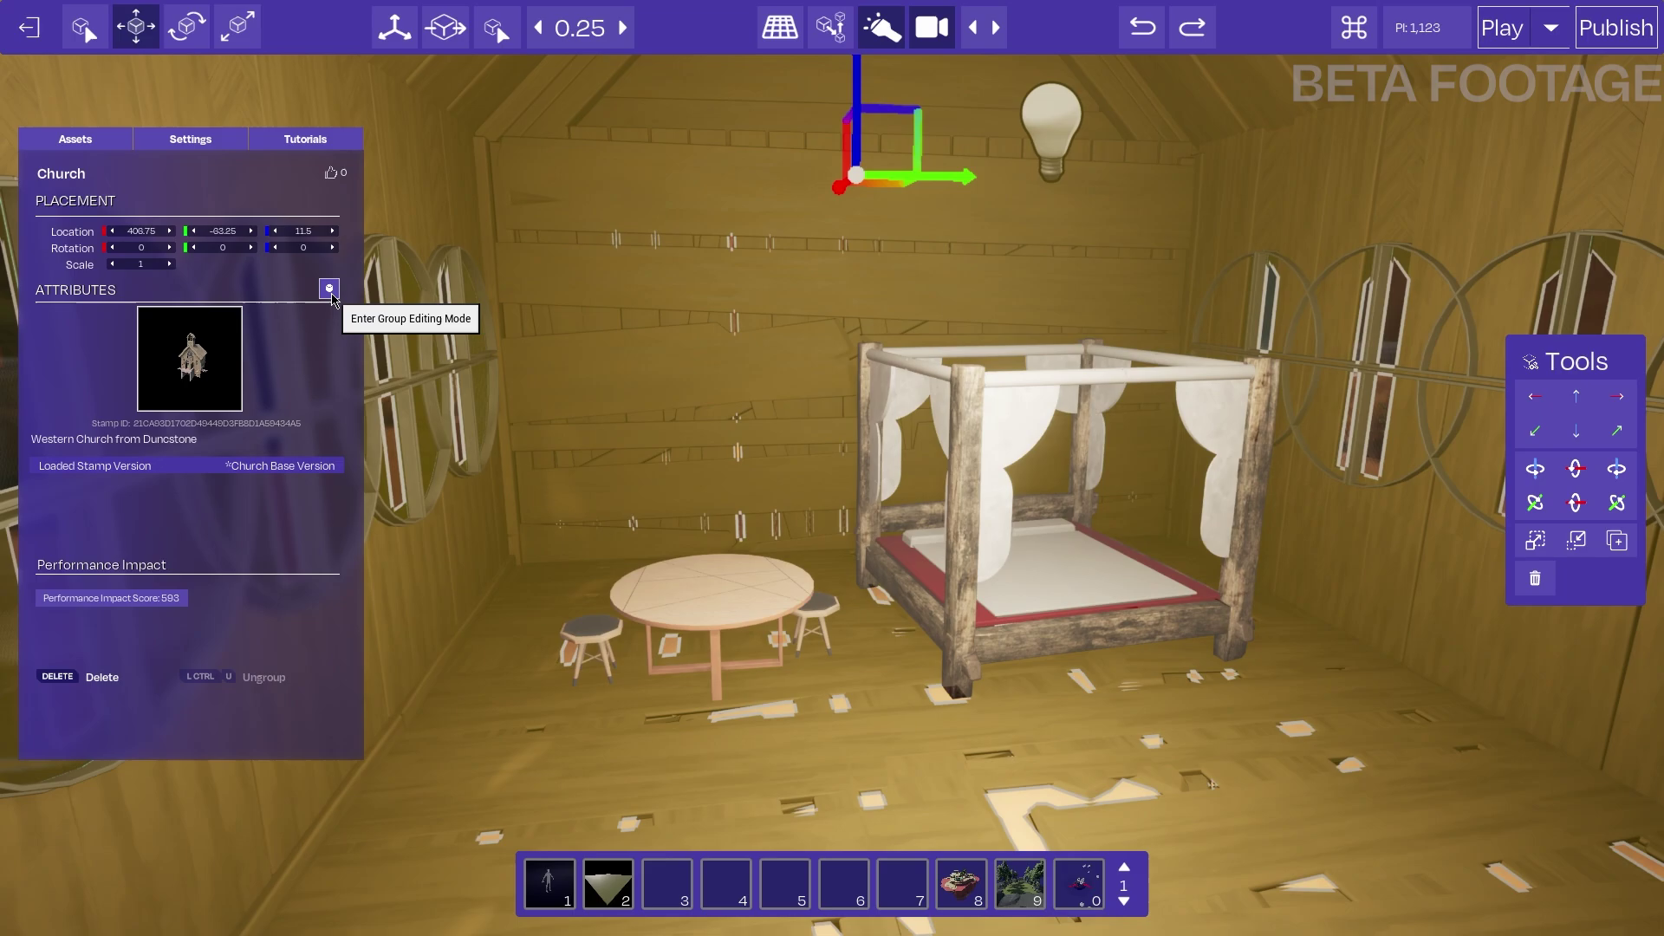
left_click(329, 289)
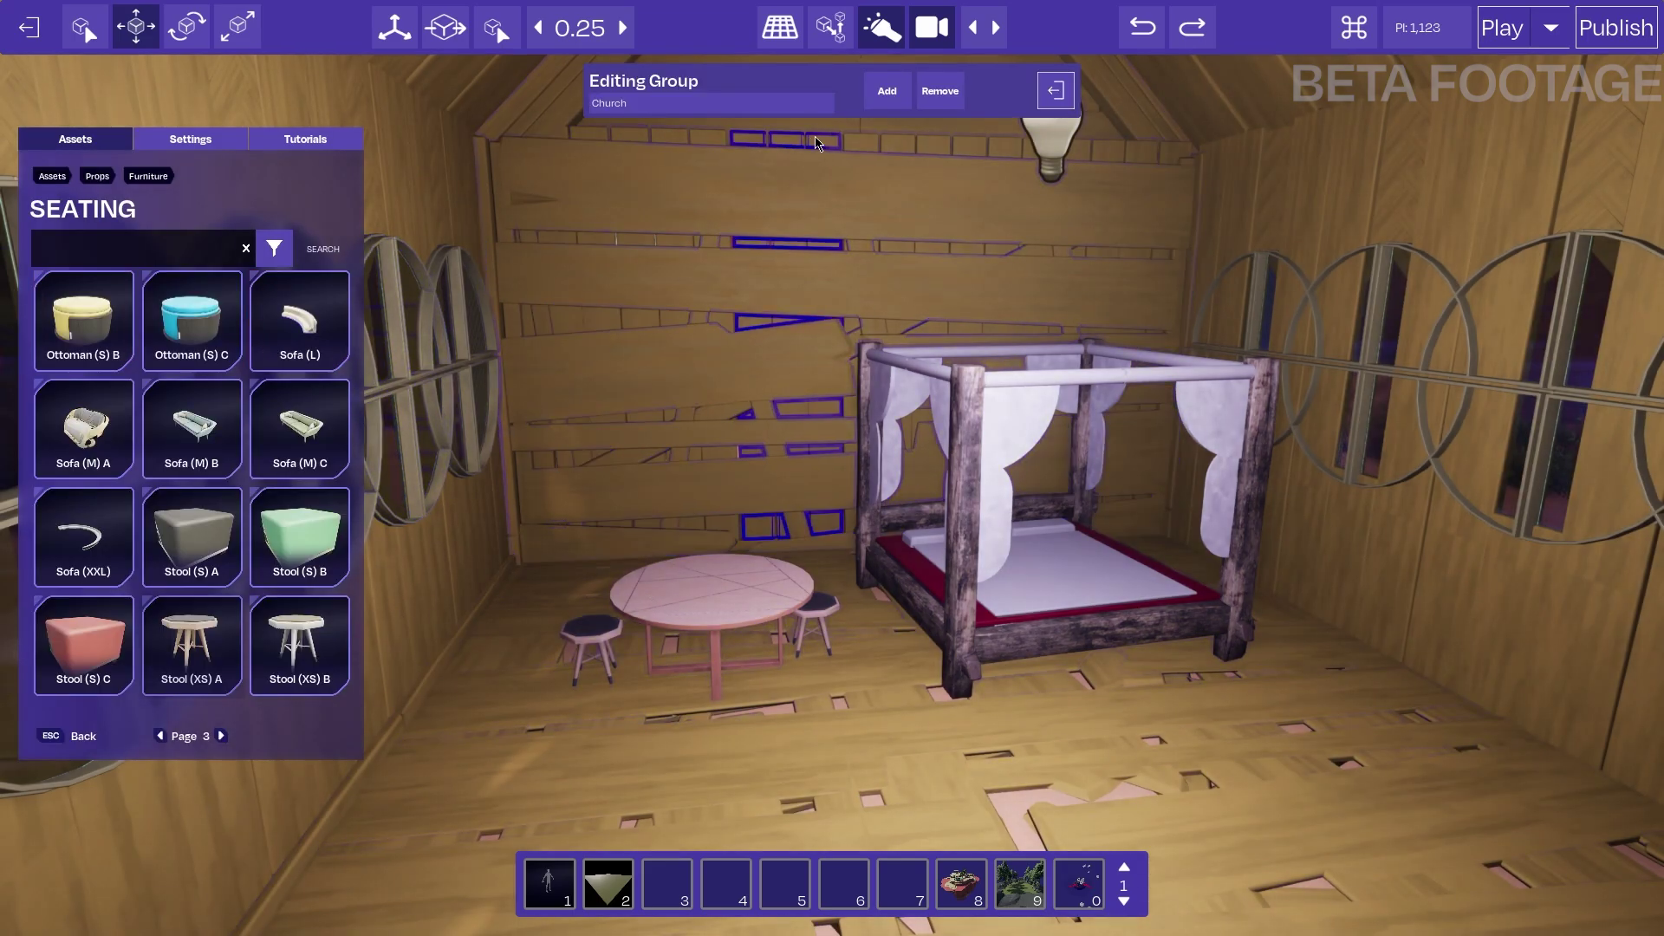
left_click(699, 607)
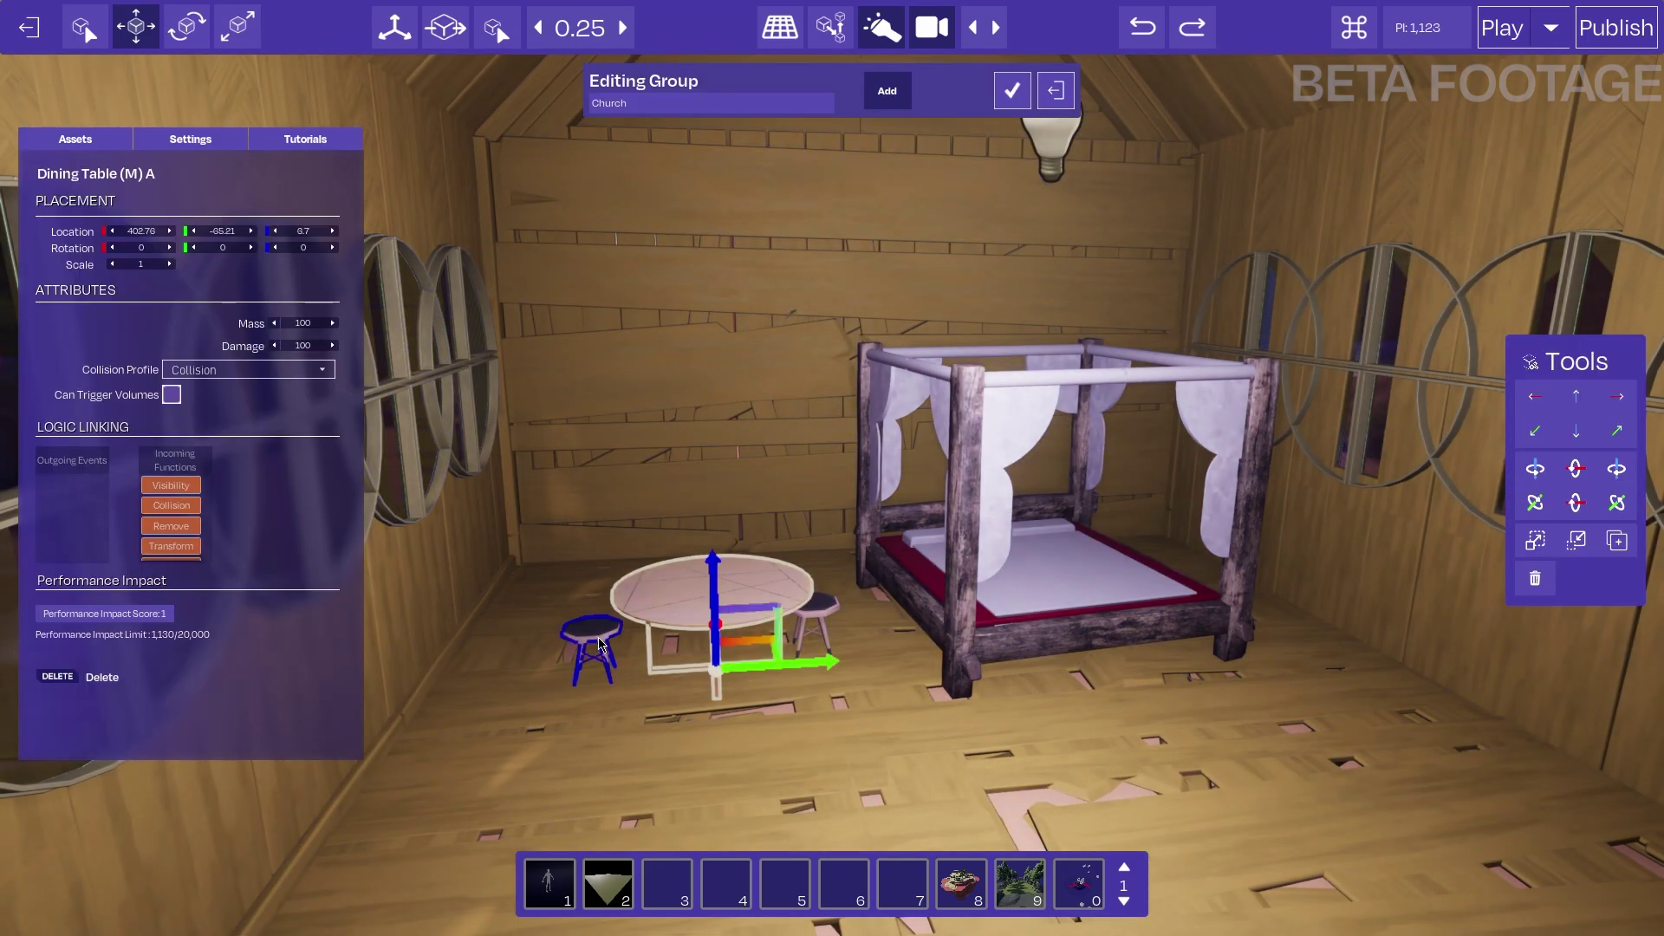
left_click(596, 634, "shift")
left_click(820, 621, "shift")
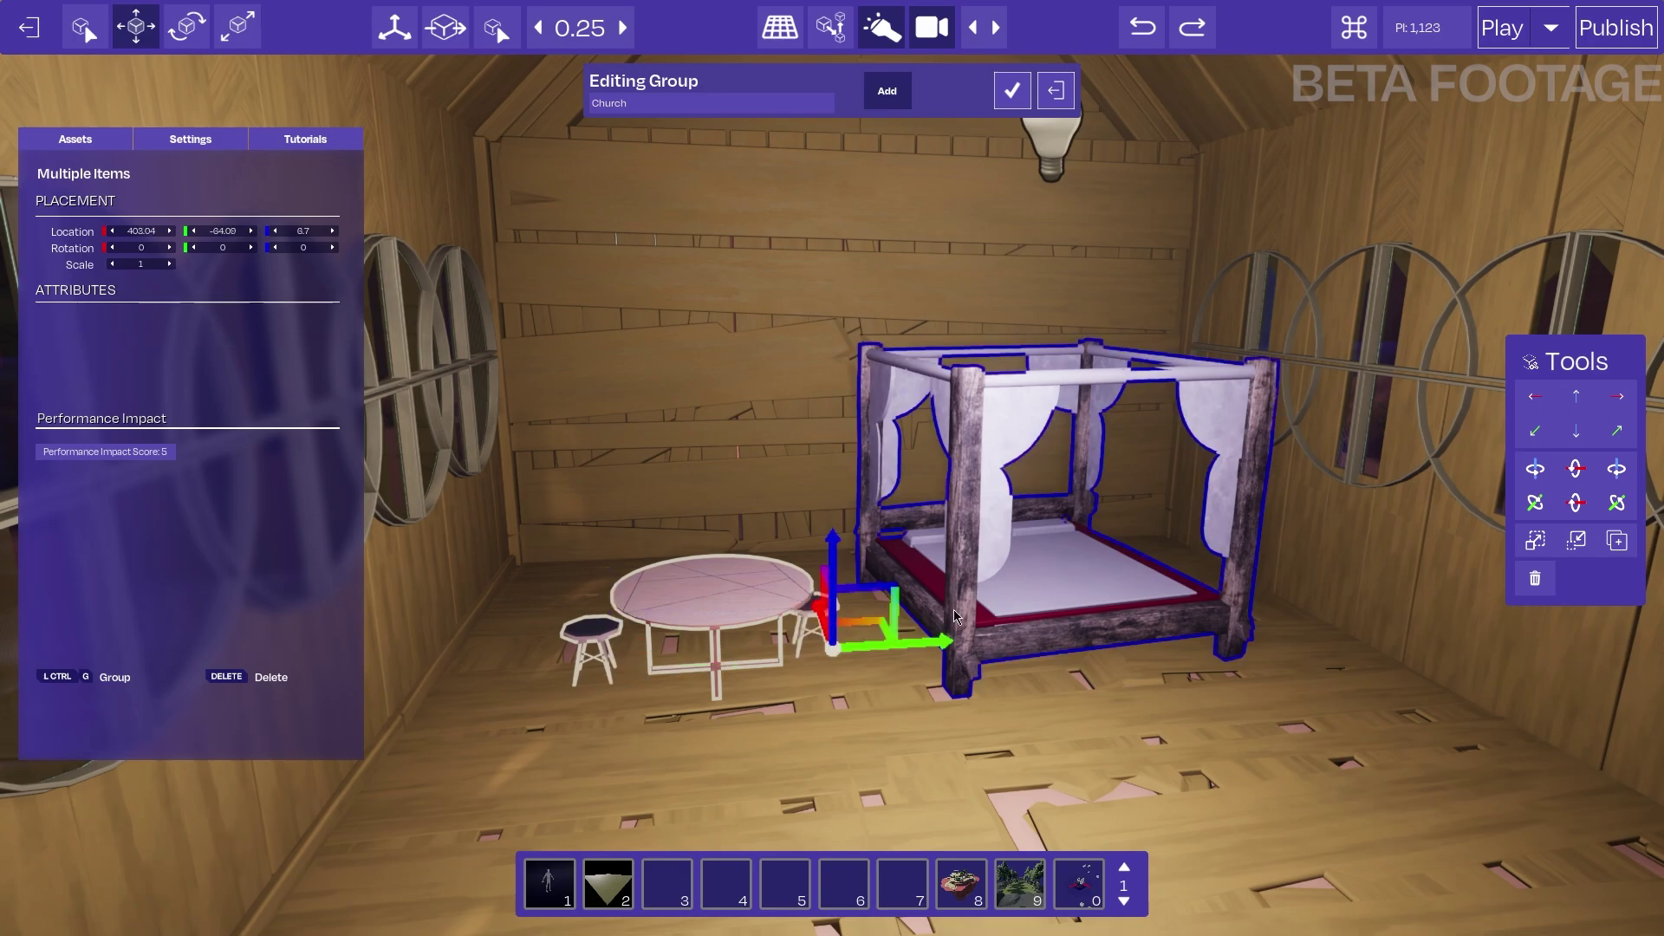
left_click(964, 563, "shift")
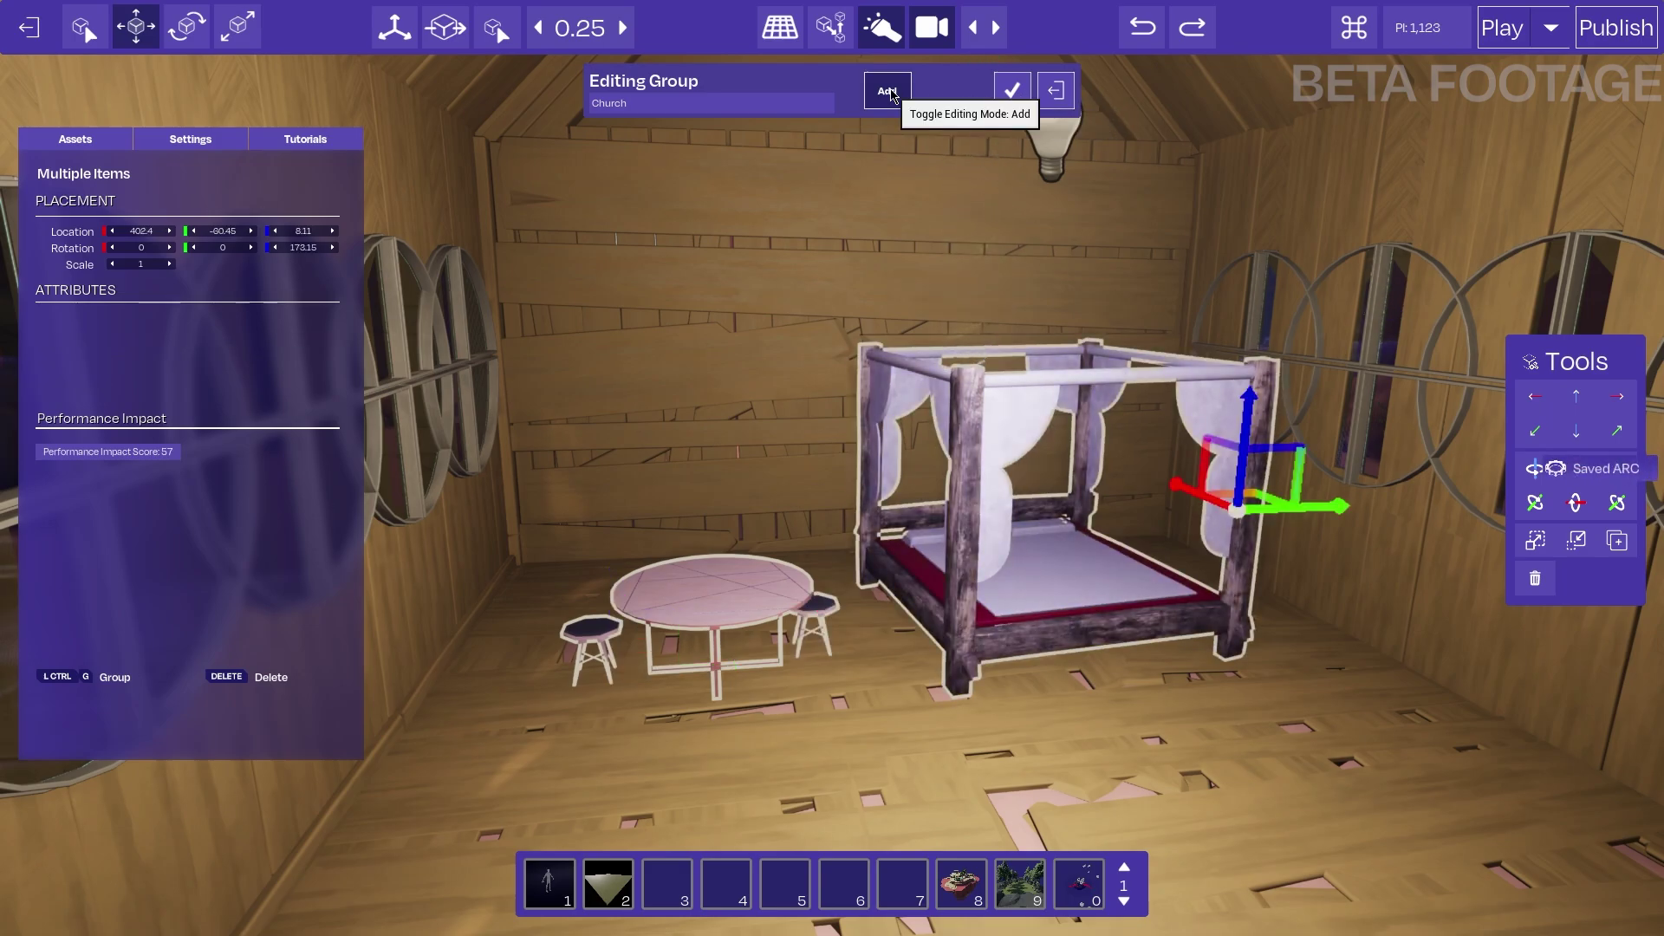
left_click(1001, 103)
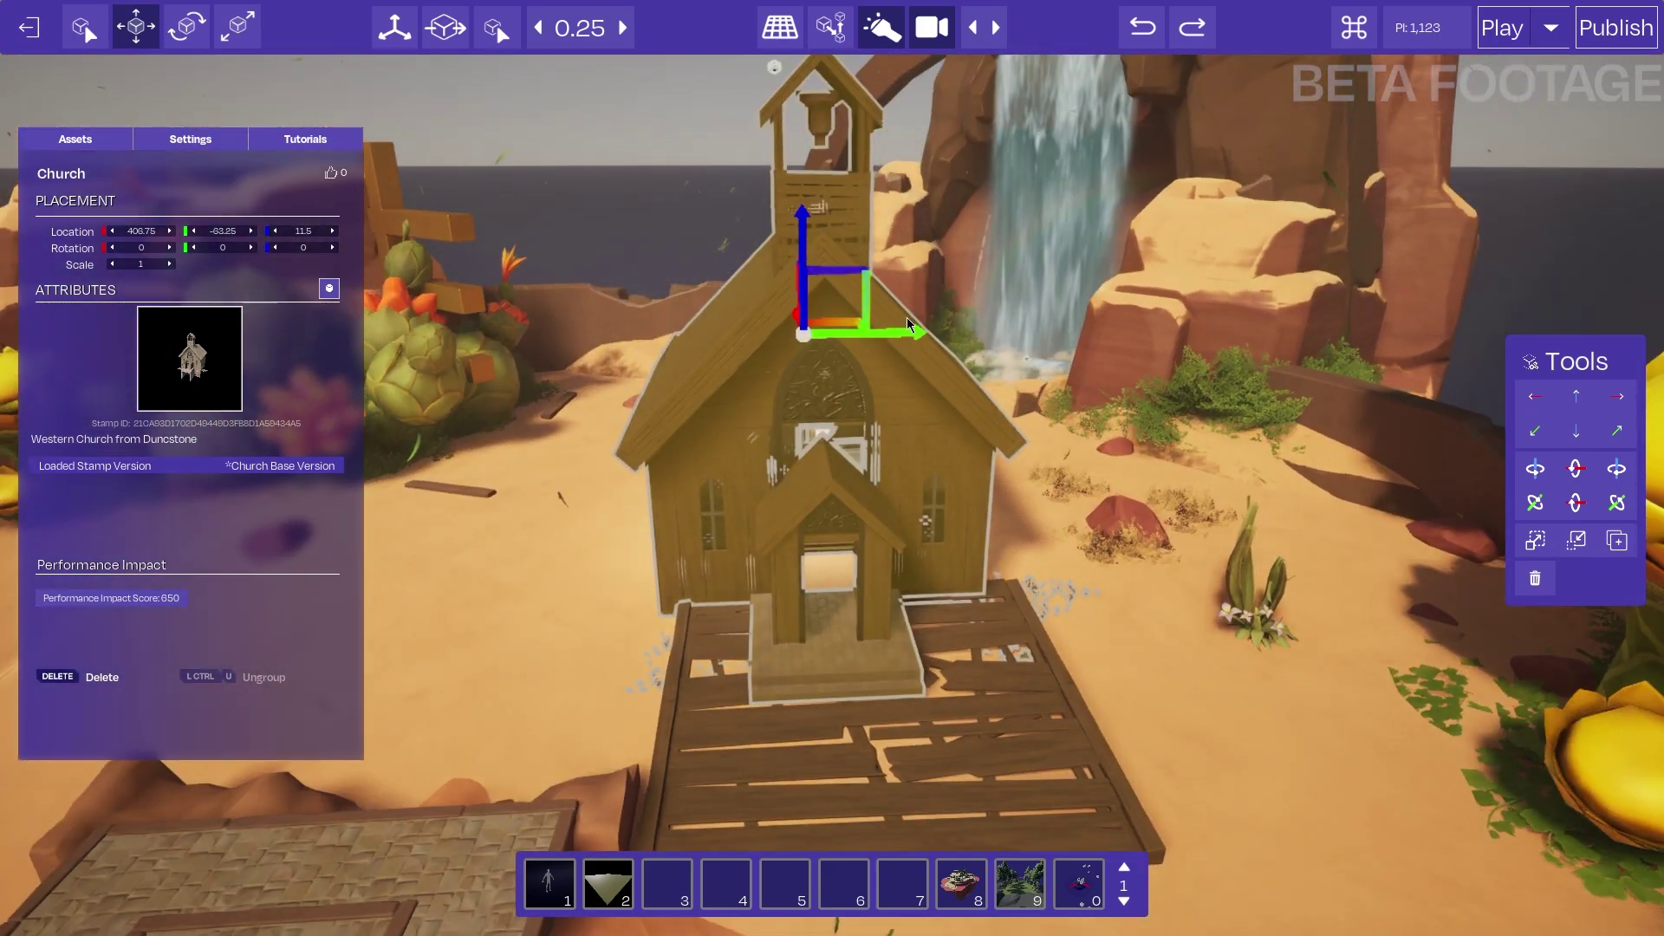
Place a duplicate of the furnished Church on the open sand, rotated to about -151° around its vertical axis
left_click_drag(876, 343, 1118, 343, "alt")
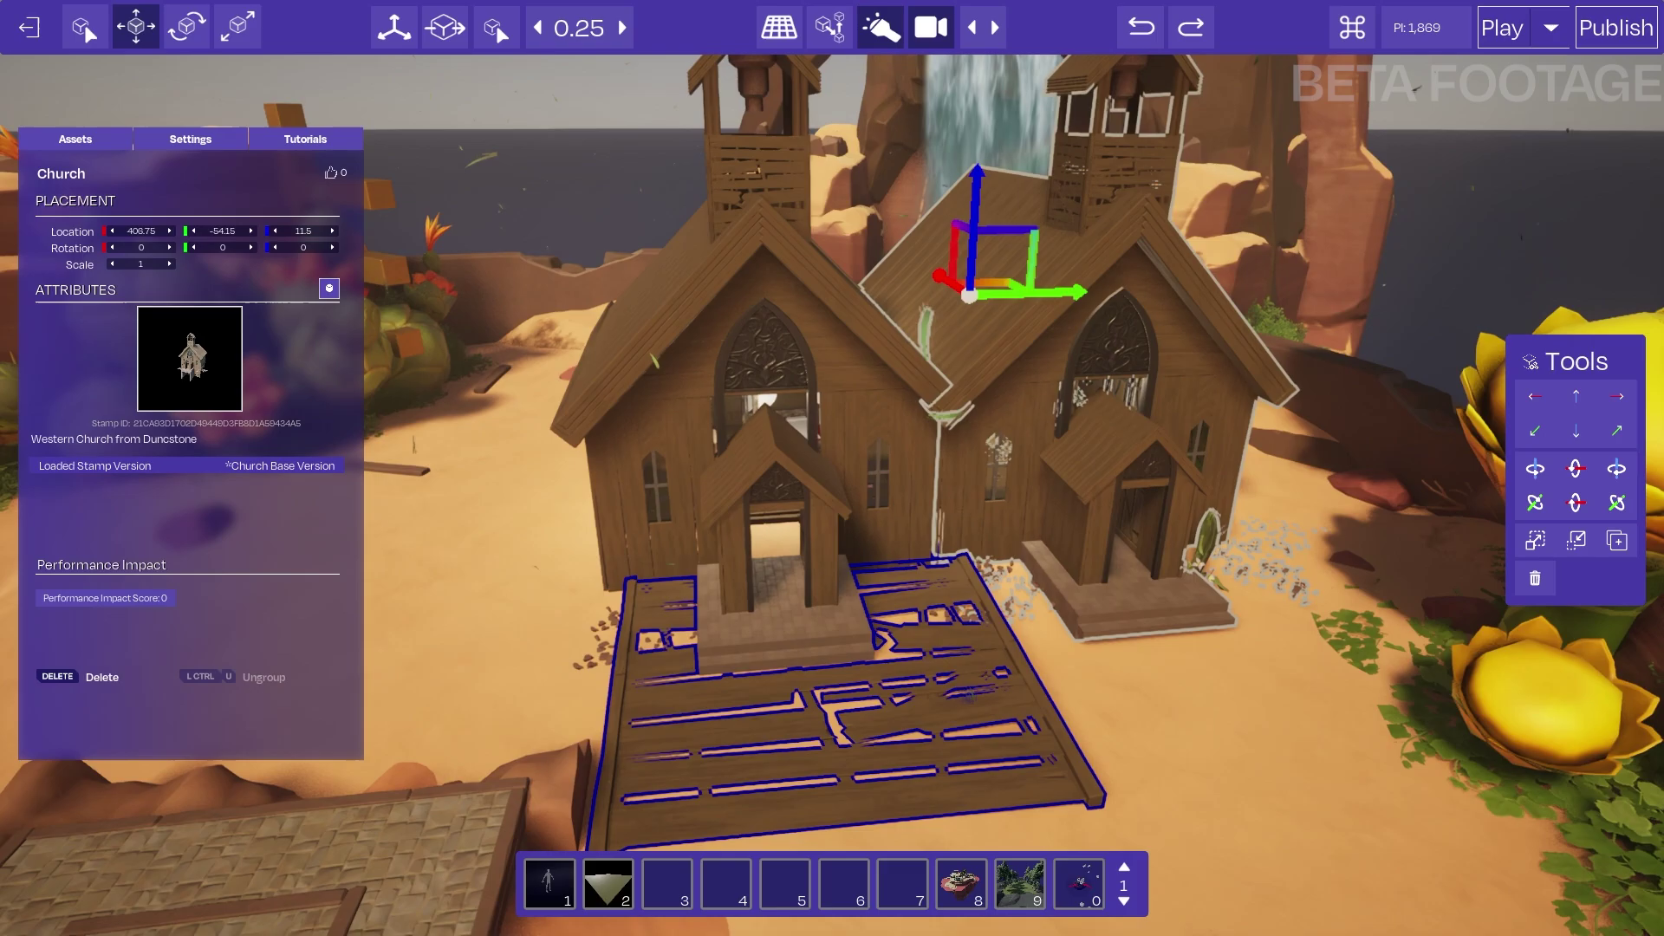
left_click_drag(1077, 296, 1151, 296)
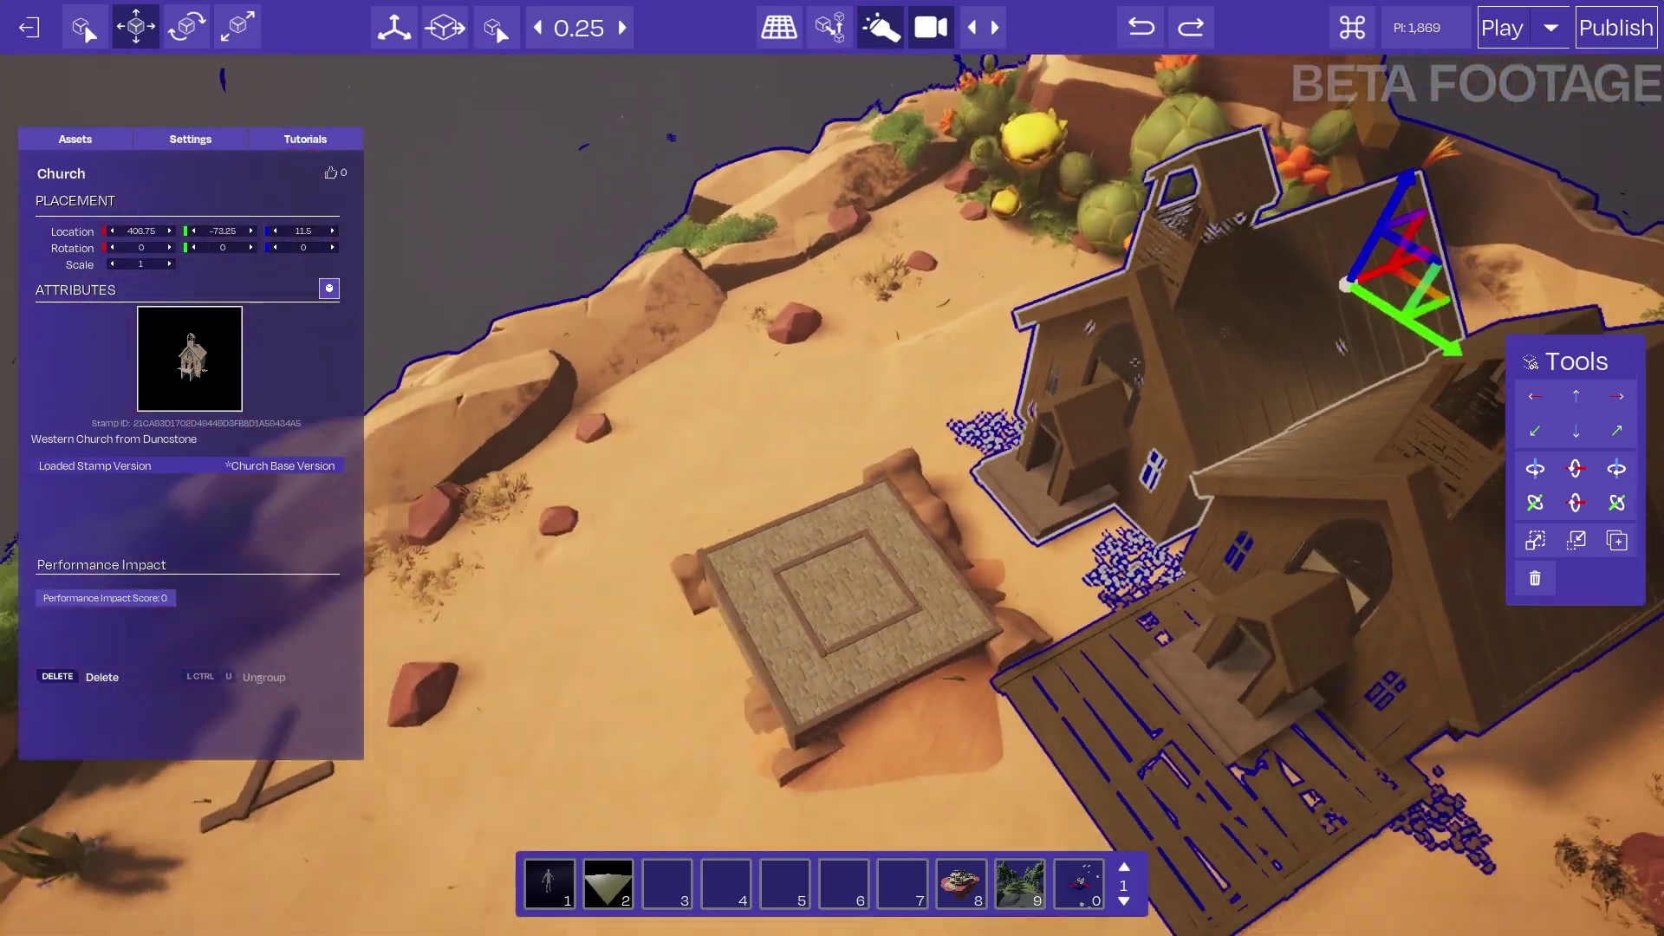
key("e")
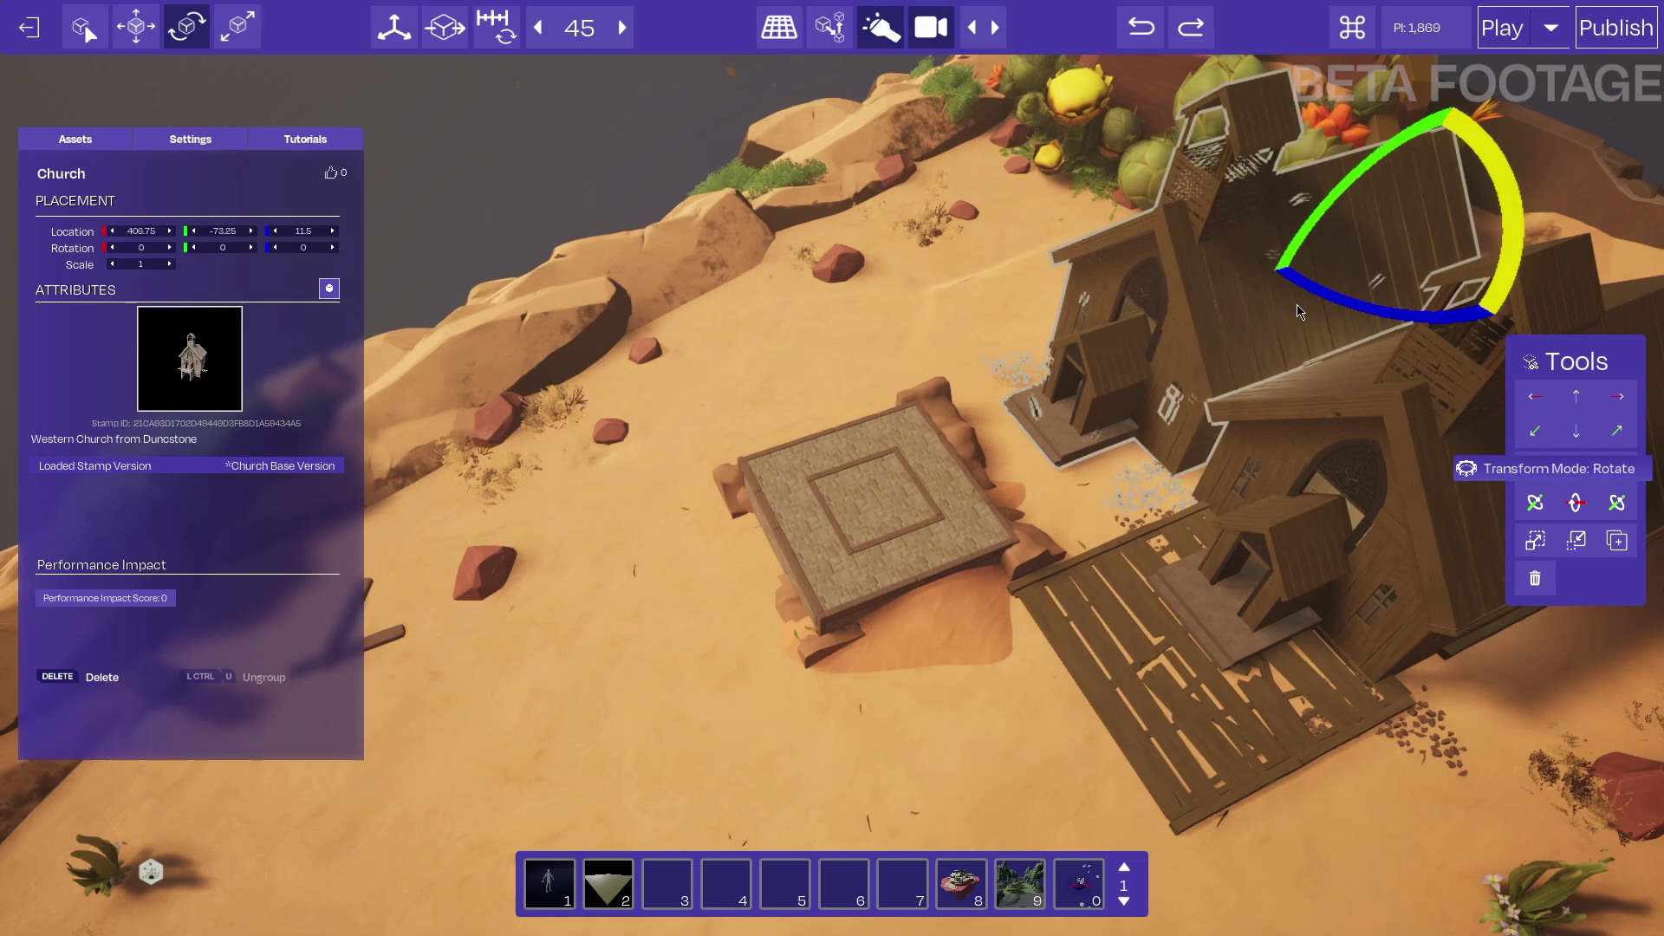
left_click_drag(1313, 293, 1443, 244)
key("w")
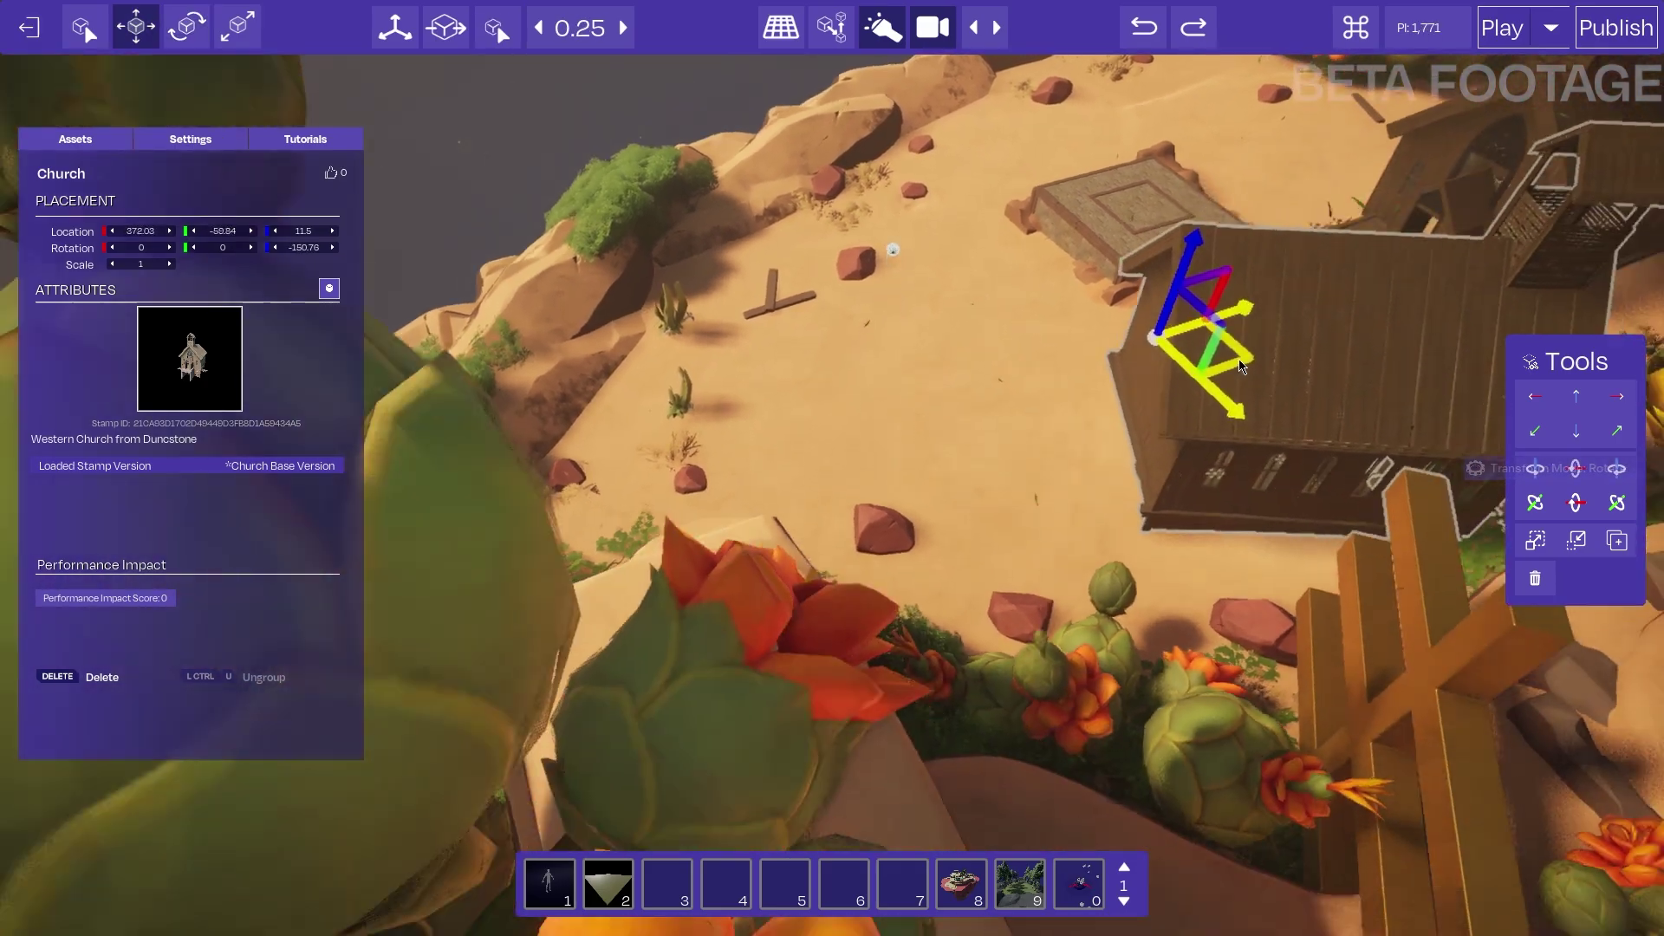
left_click_drag(1318, 304, 754, 245)
right_click_drag(754, 246, 554, 173)
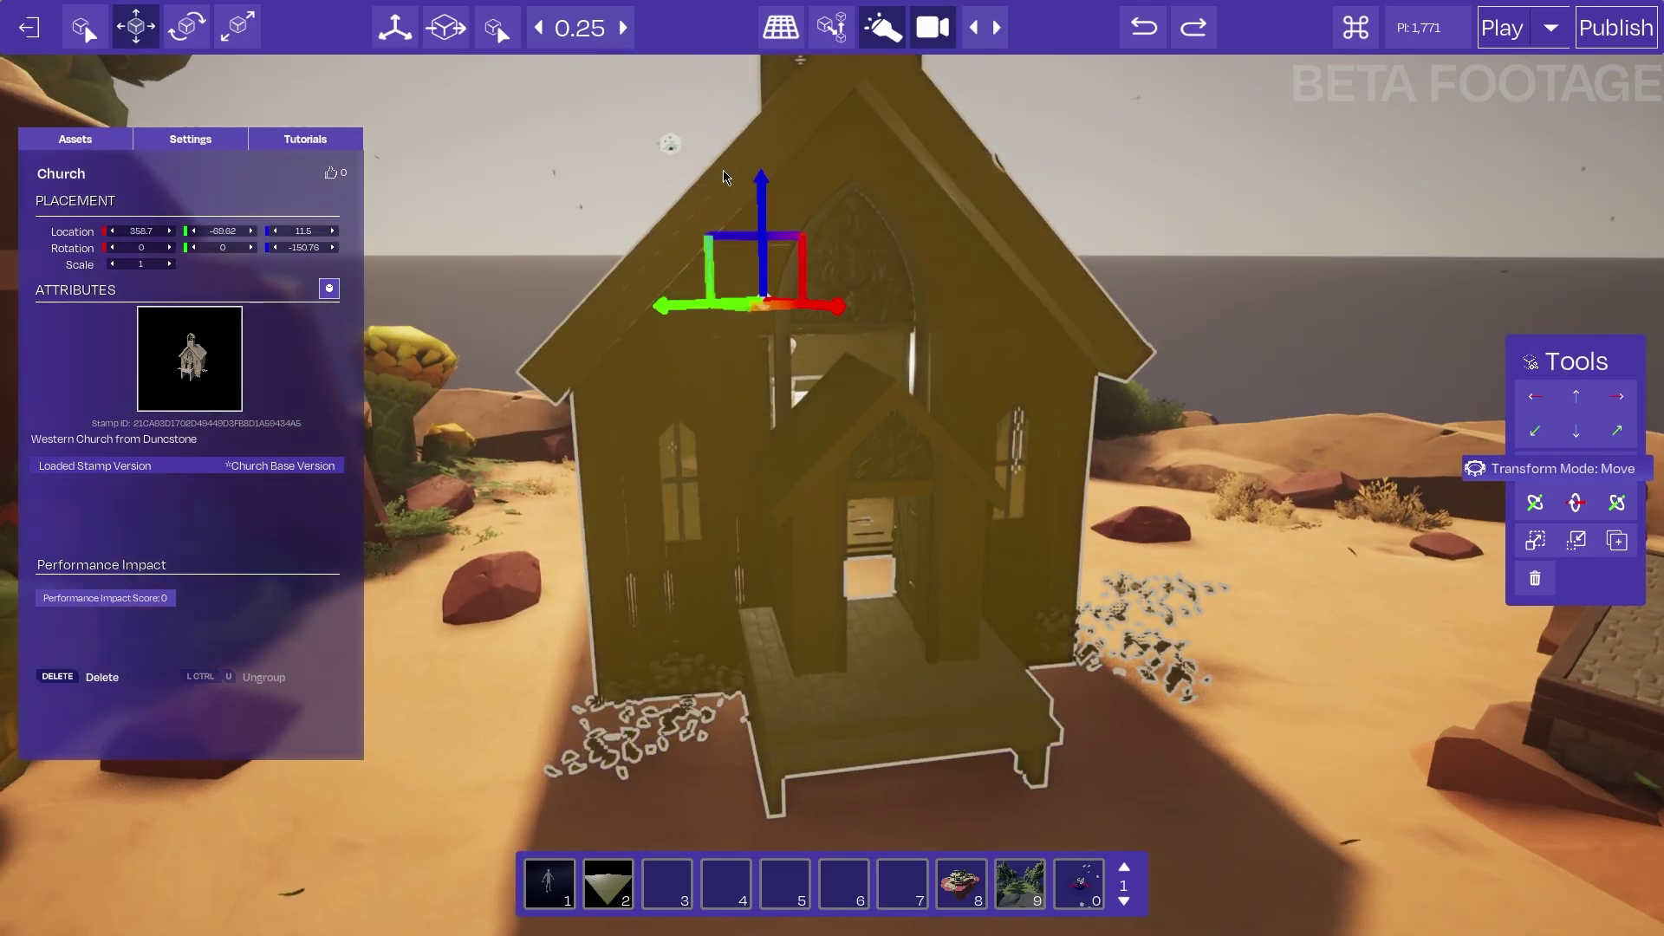
Lower the duplicated Church slightly along its vertical axis towards the sand and deselect it
left_click_drag(764, 196, 766, 234)
key("Escape")
right_click_drag(780, 251, 1170, 317)
right_click_drag(1040, 473, 850, 539)
key("s")
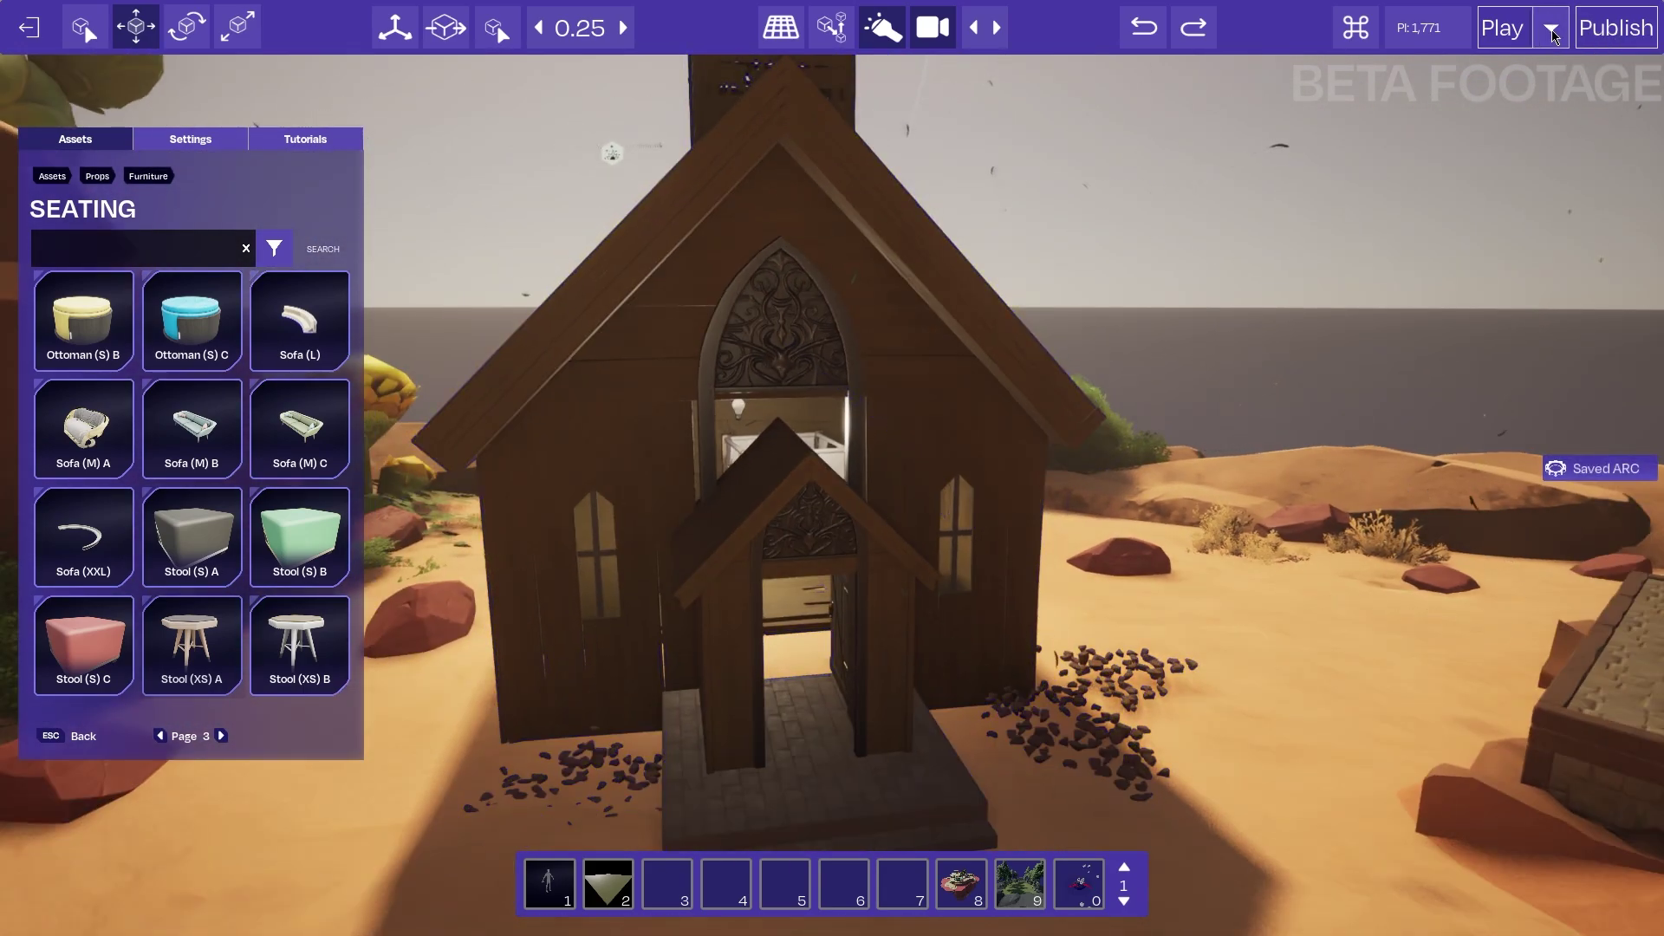
Play-test the level by running the character out of one church and over to the other church's wooden porch
left_click(1503, 30)
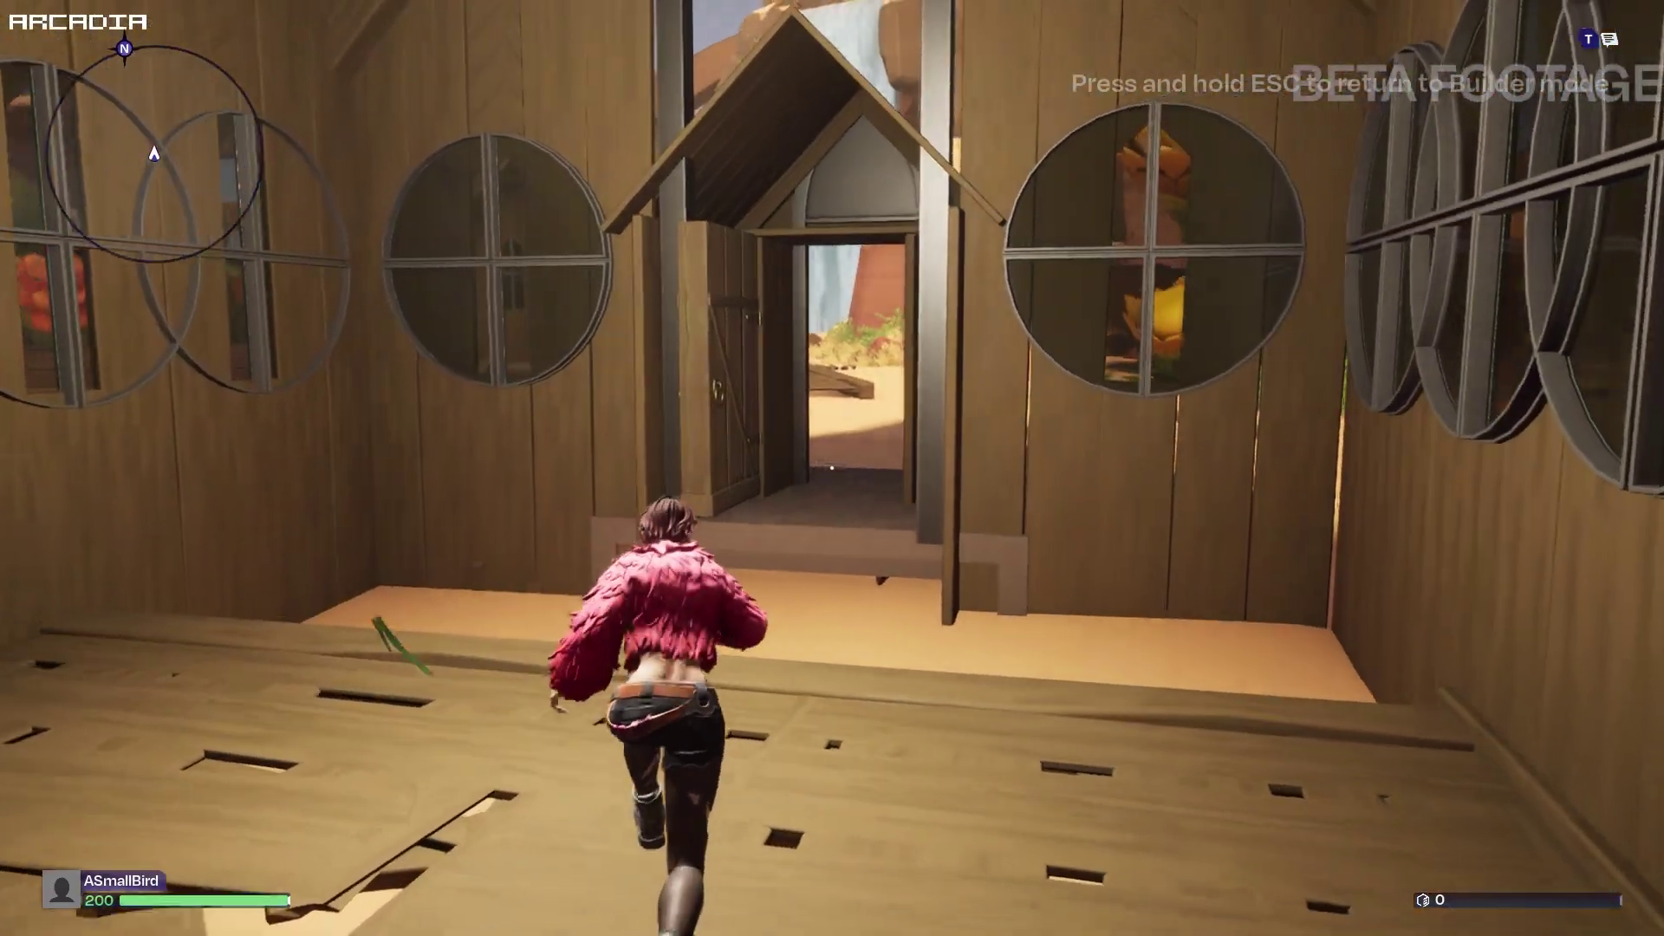
key("w")
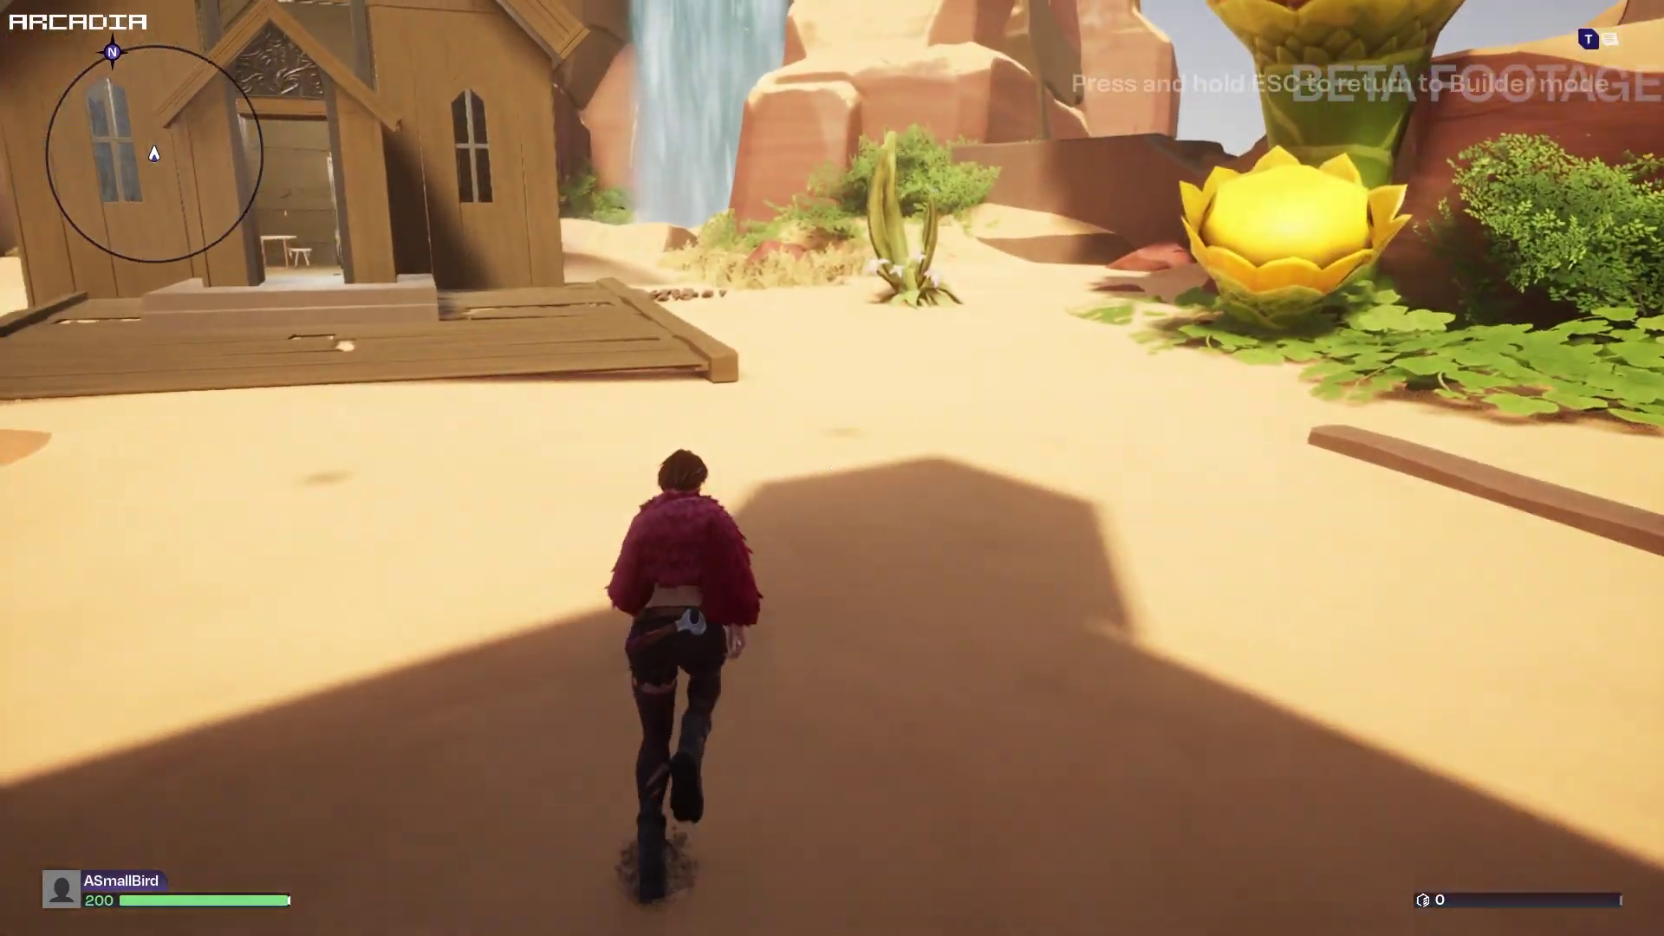
key("w")
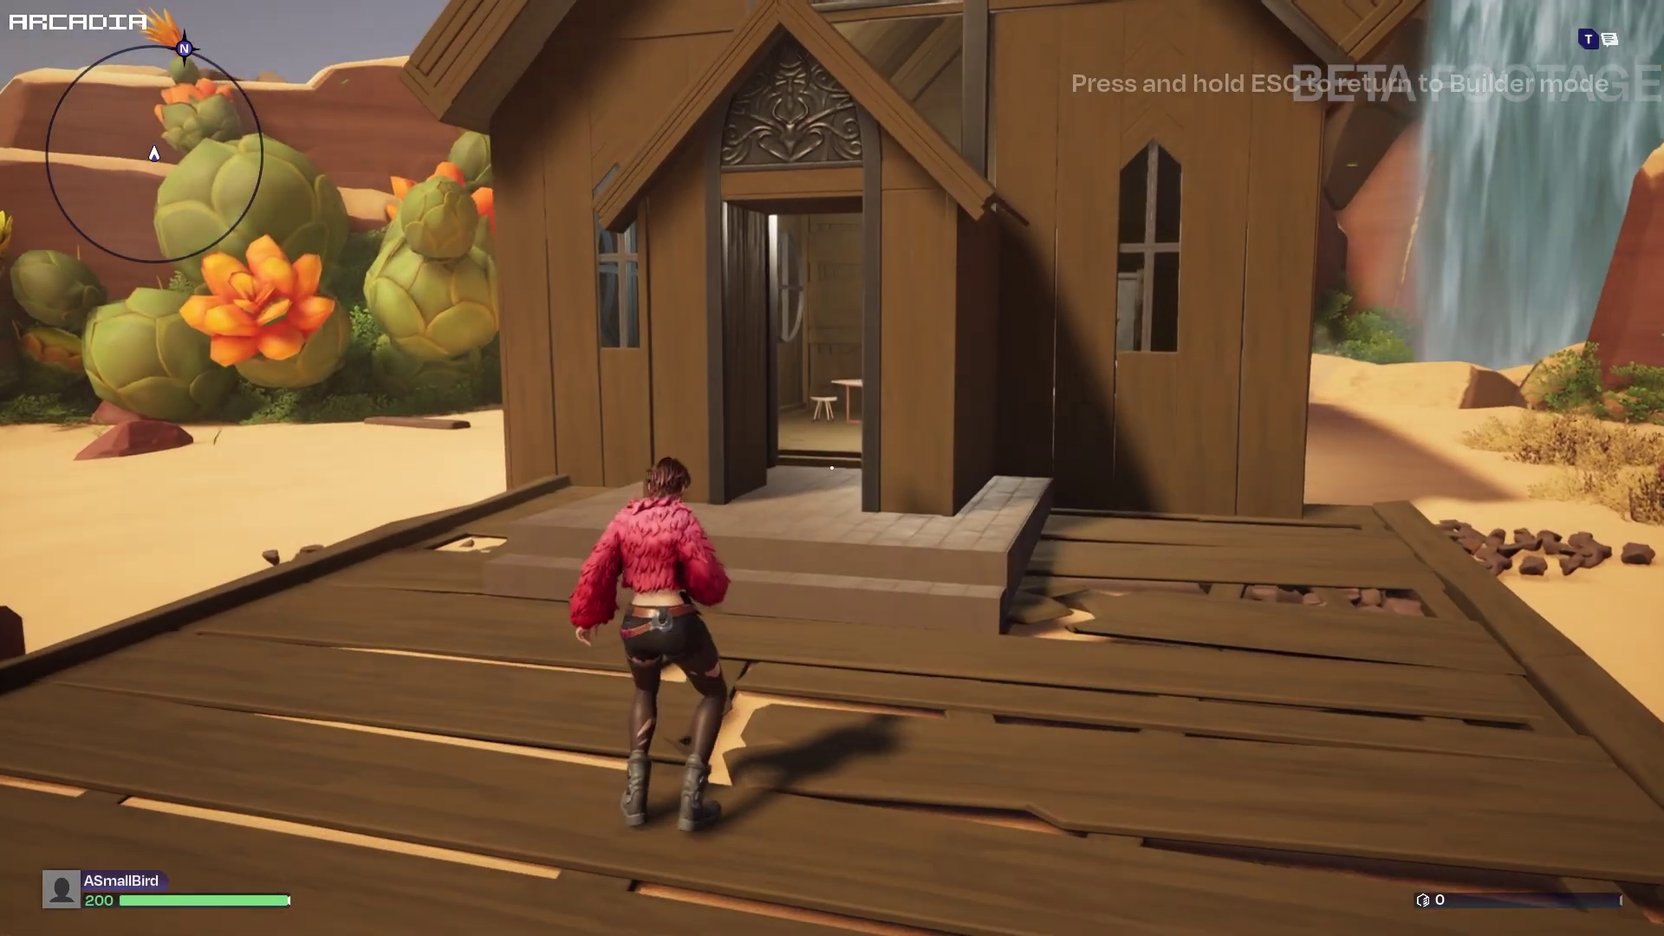
key("w")
key("w")
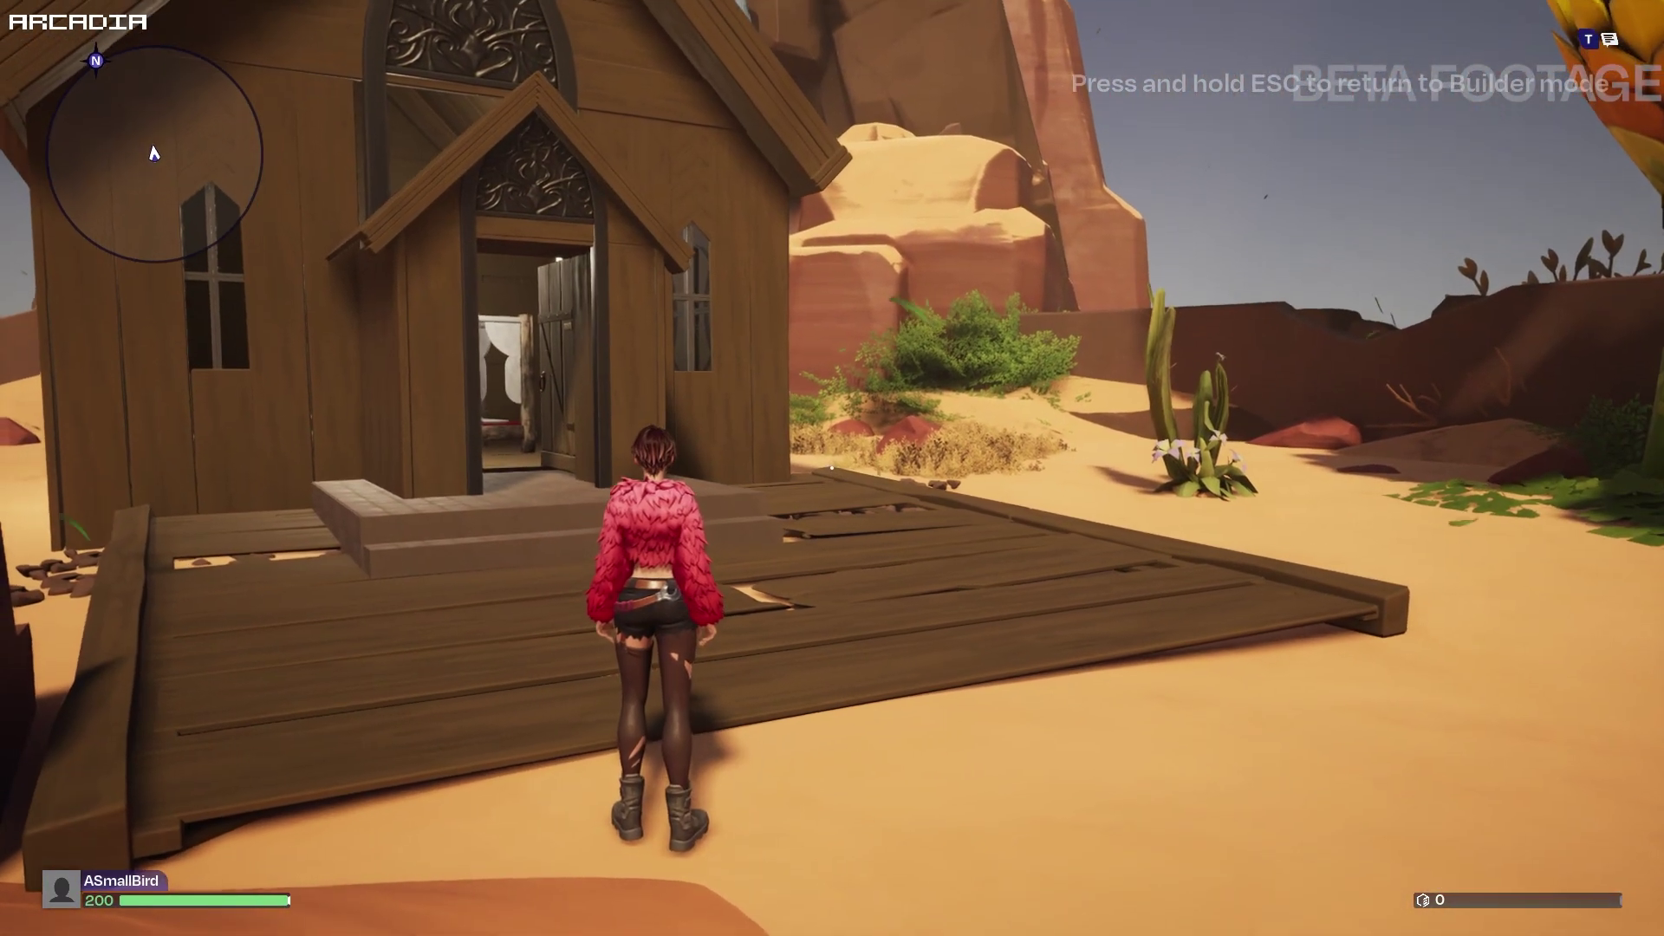
key("s")
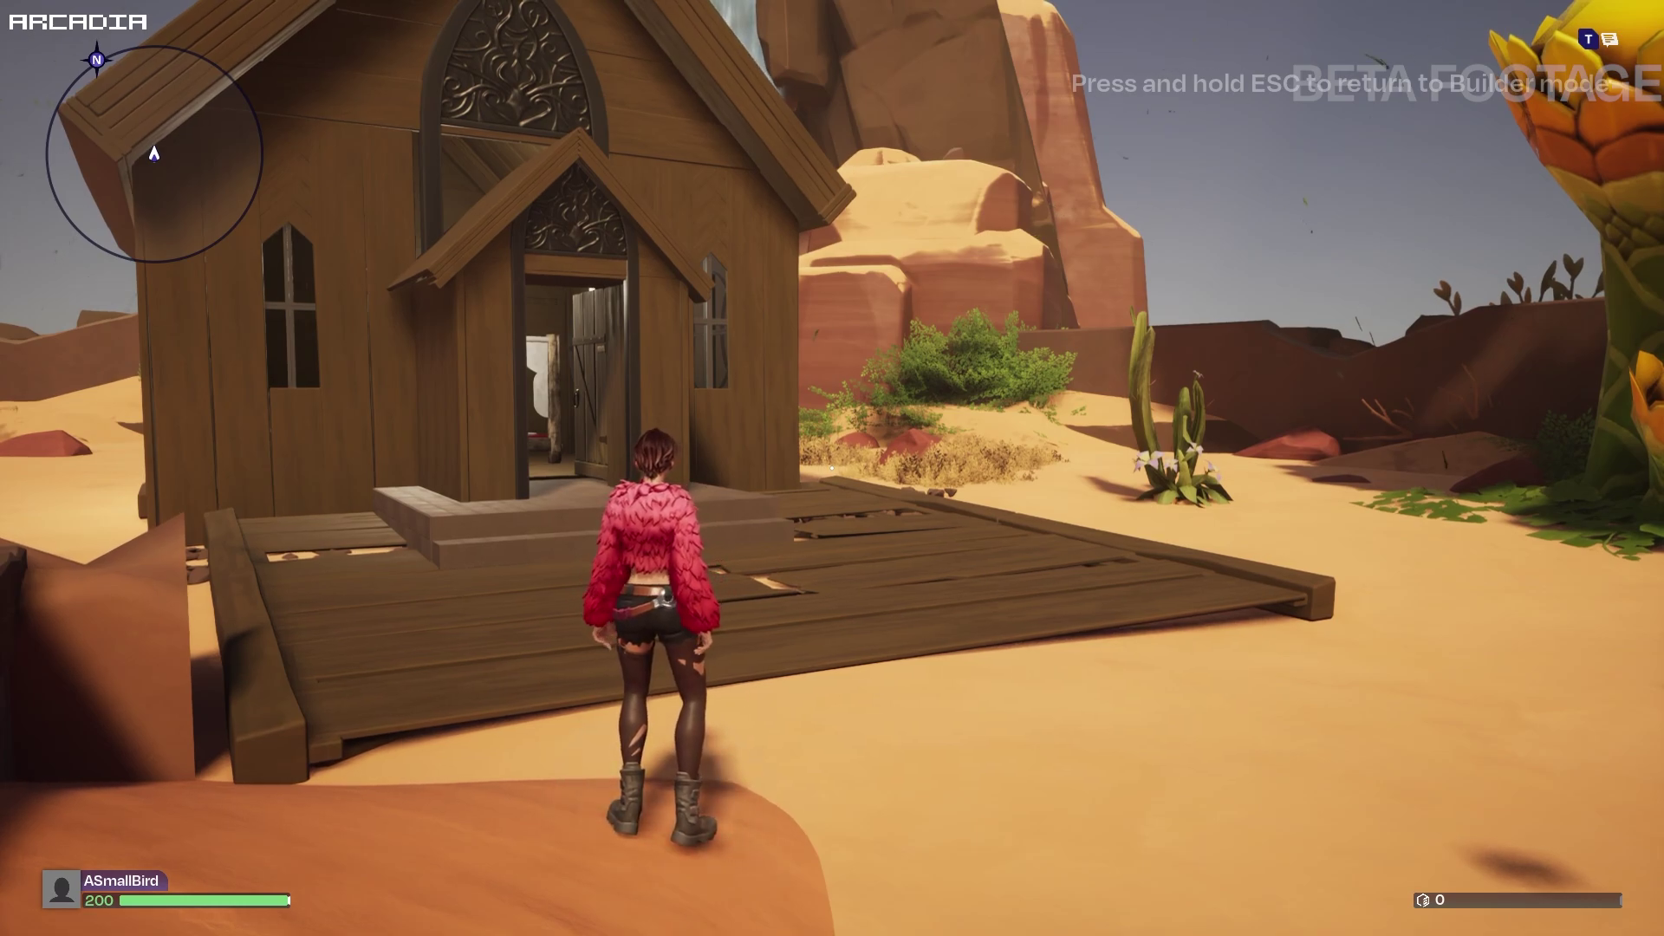